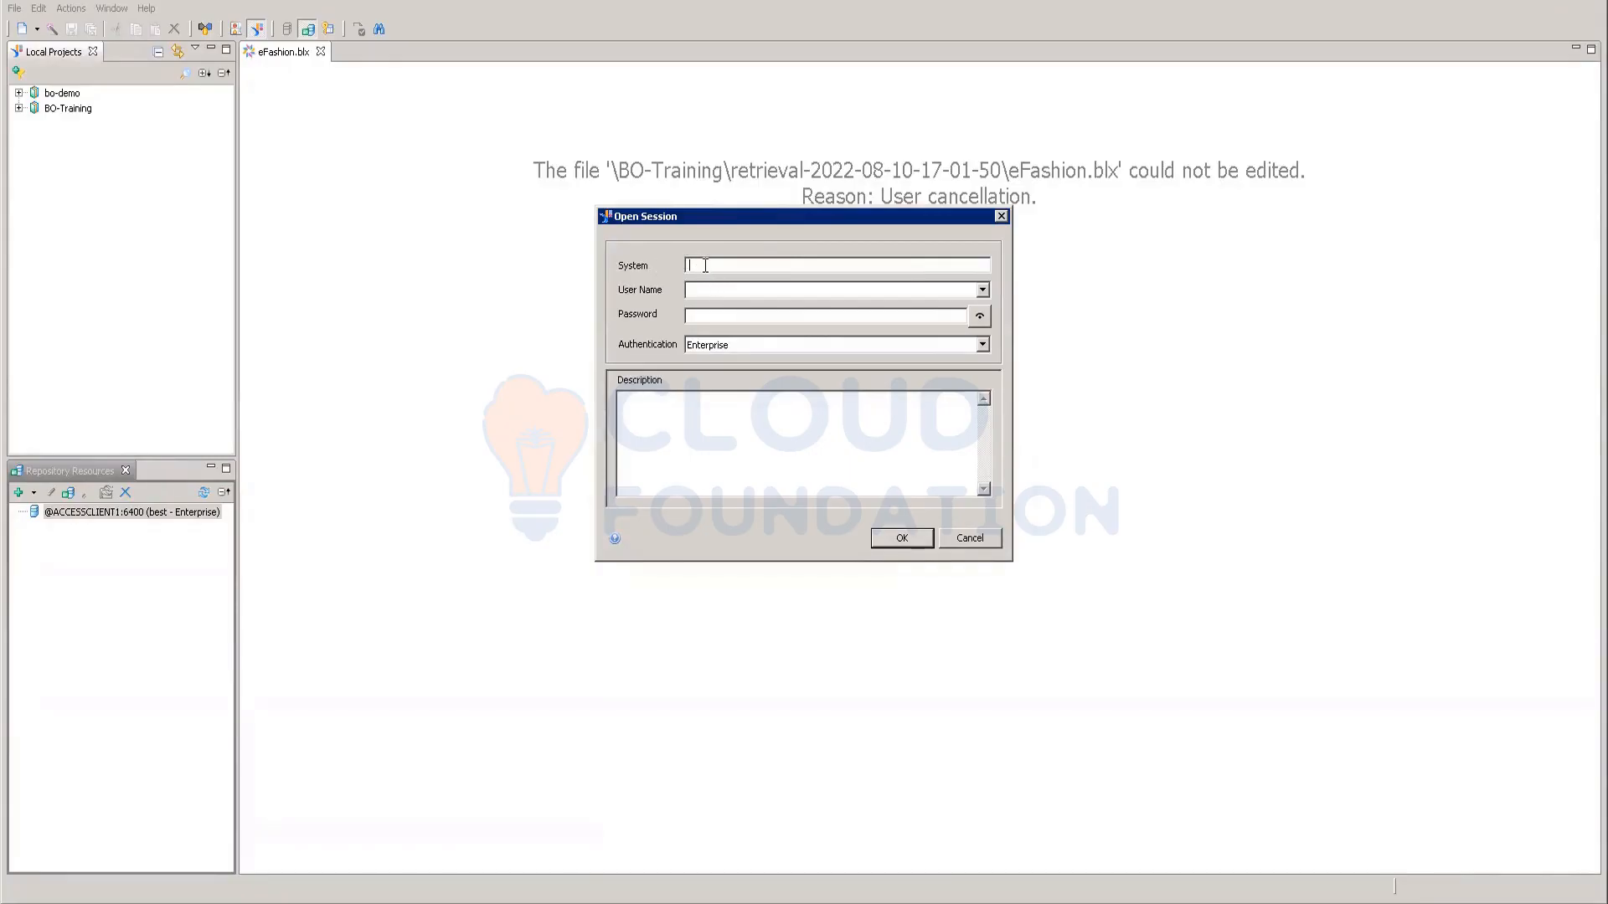
# Step: Enter system ACCESSCLIENT1:6400 along with the user name and password
pyautogui.write('ACCESS')
pyautogui.write('ENT1')
pyautogui.write(':6400')
pyautogui.moveTo(782, 266); pyautogui.dragTo(572, 242)
pyautogui.hotkey('ctrl', 'c')
pyautogui.click(722, 291)
pyautogui.write('test')
pyautogui.click(694, 312)
pyautogui.write('**********')
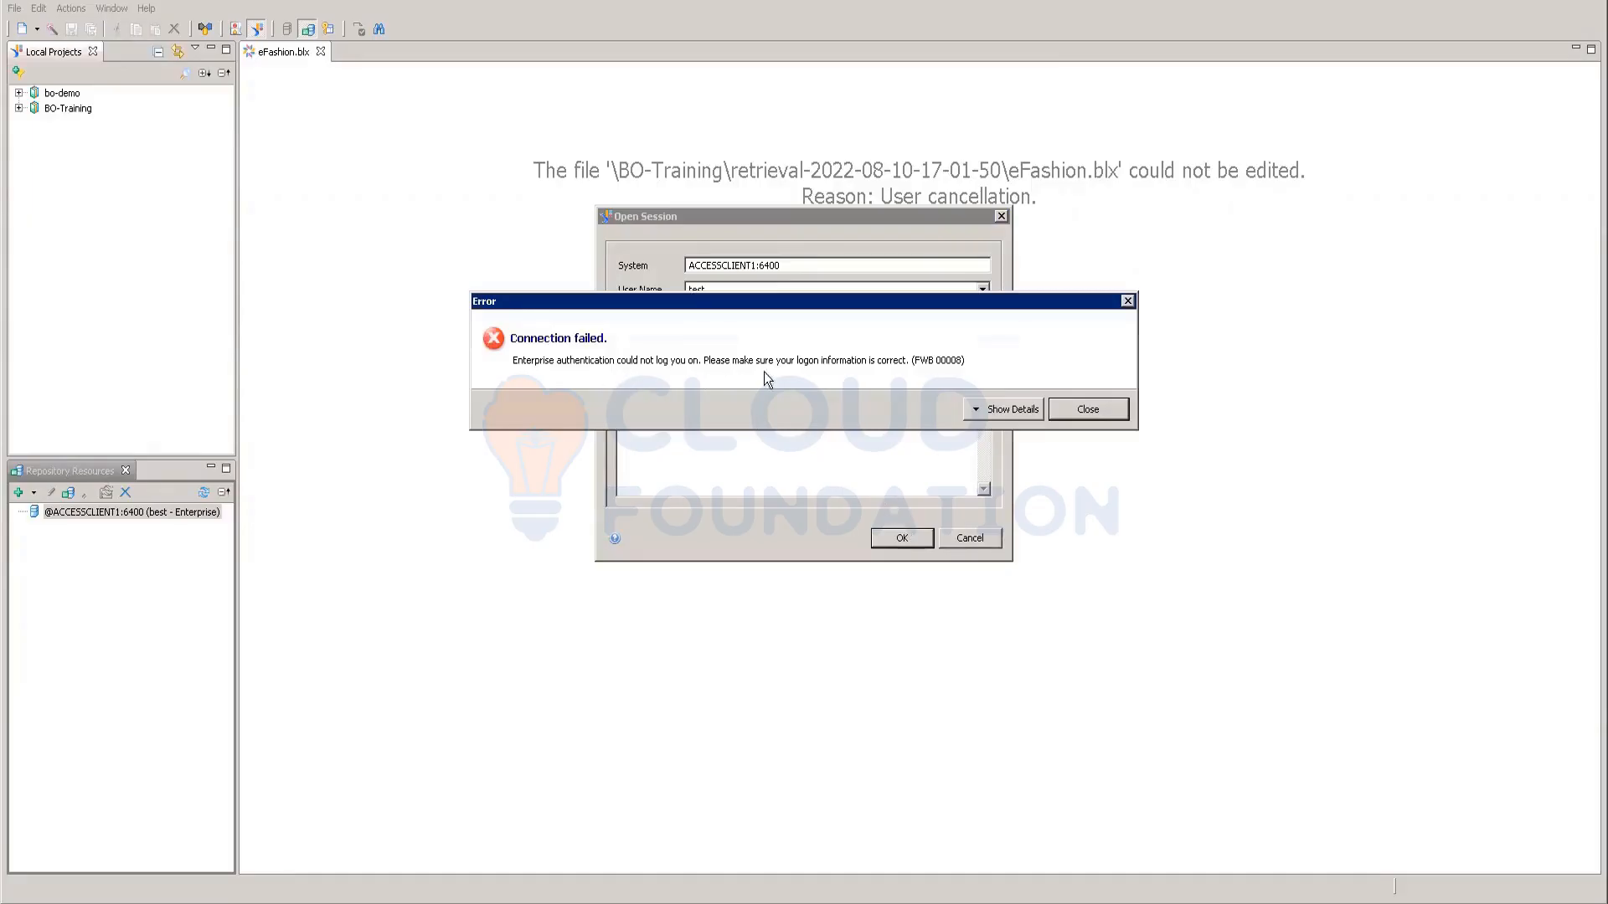
# Step: After the connection failure, retry the logon with SAP authentication, which also fails
pyautogui.click(1076, 409)
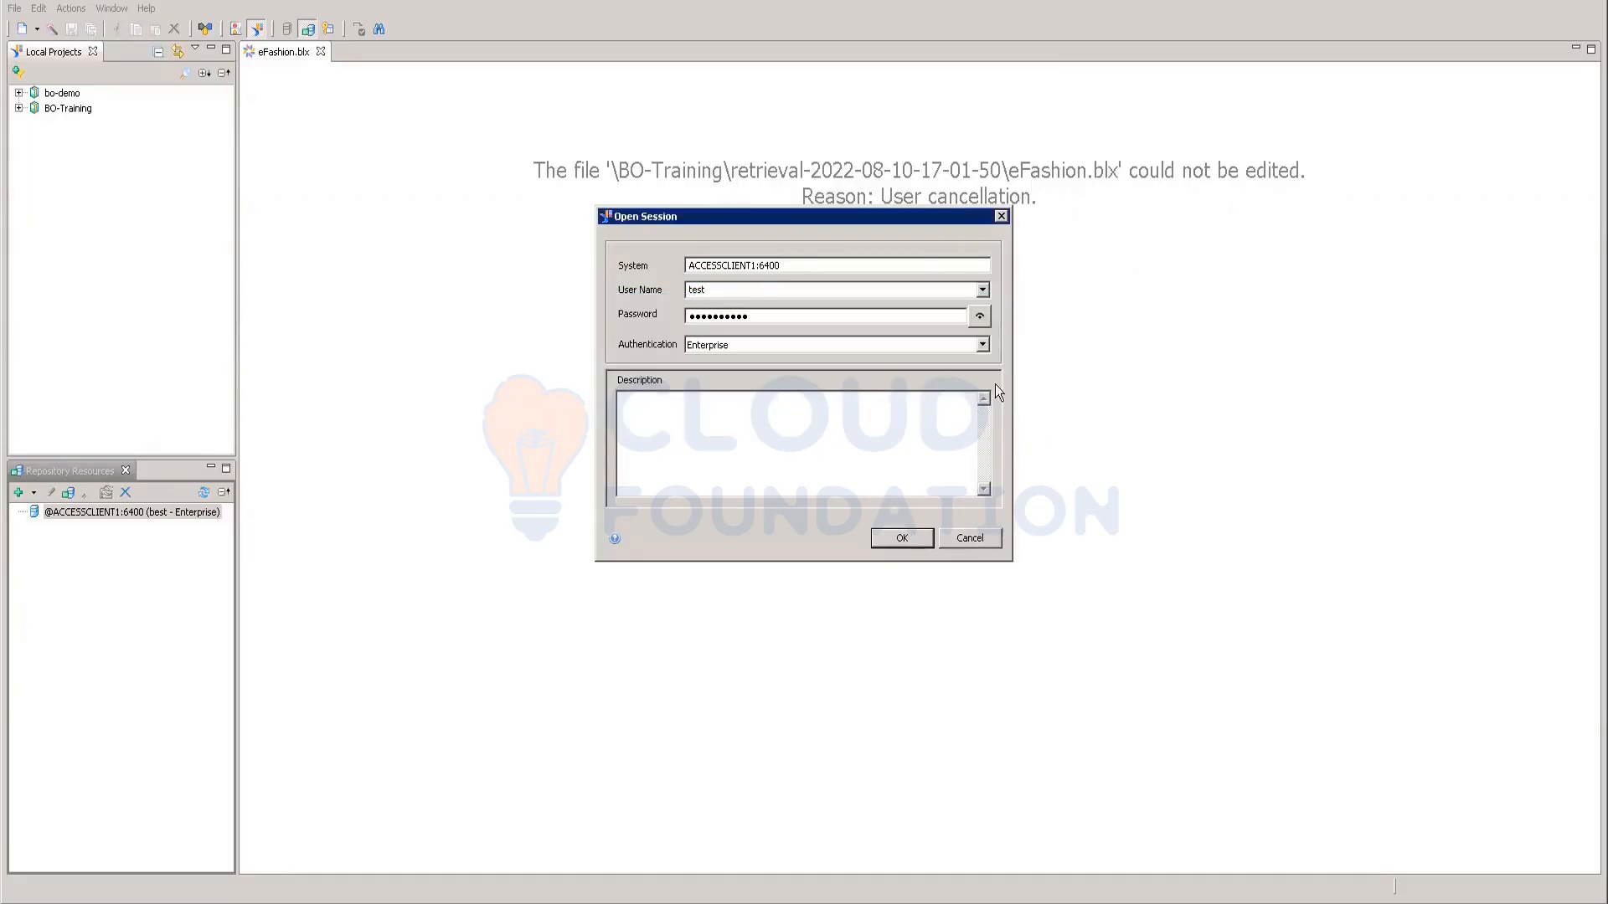
pyautogui.click(981, 344)
pyautogui.click(720, 386)
pyautogui.click(900, 538)
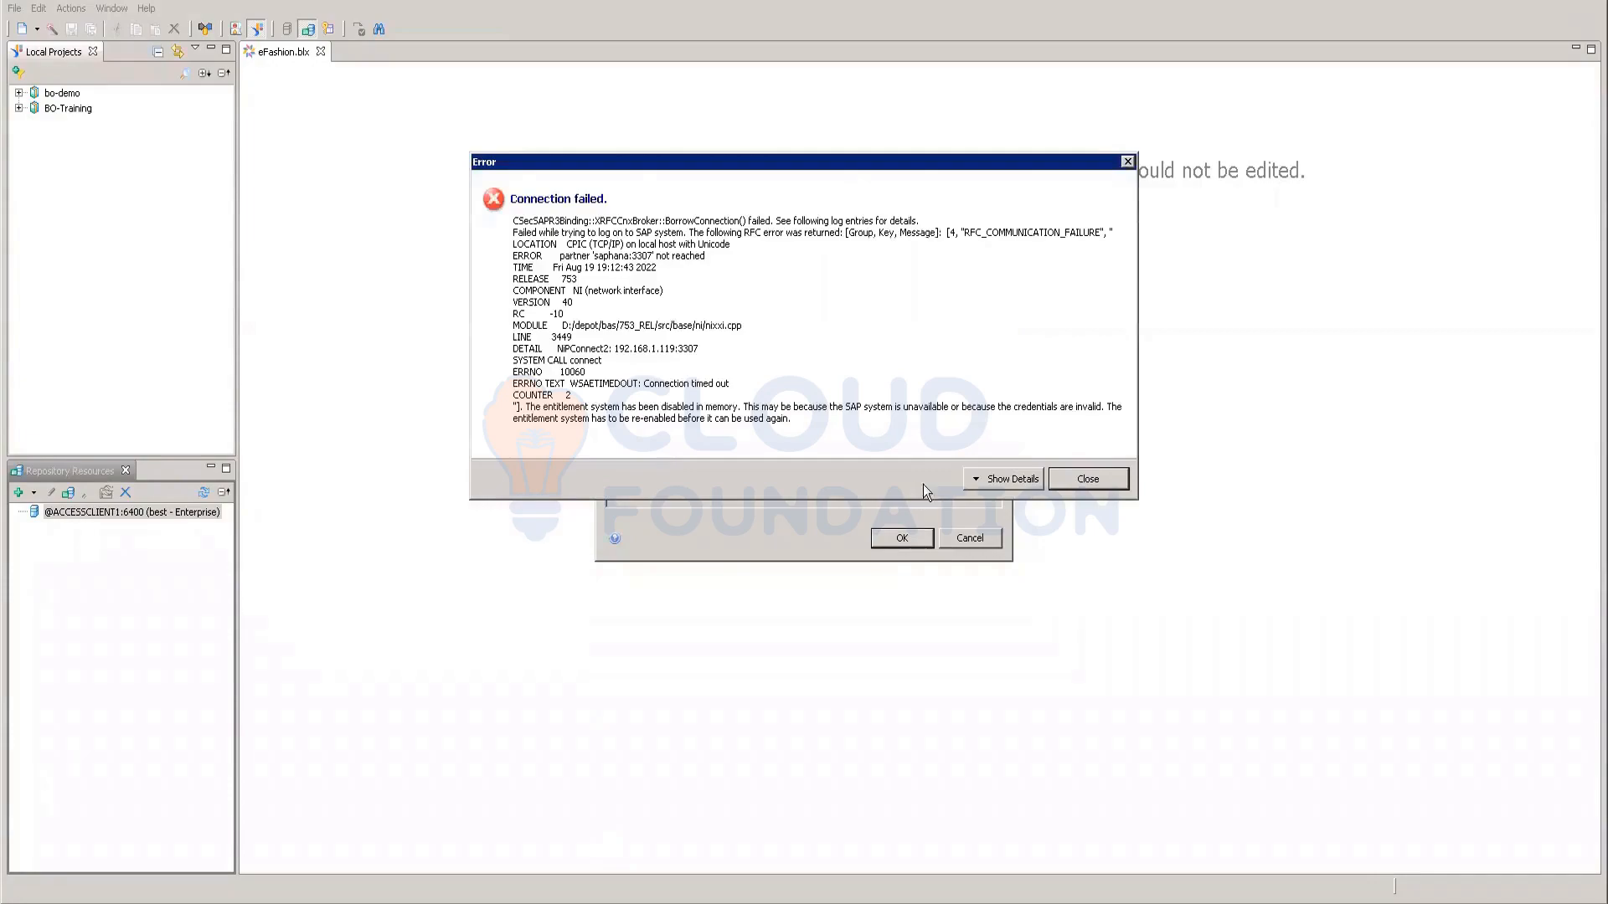
pyautogui.click(1087, 479)
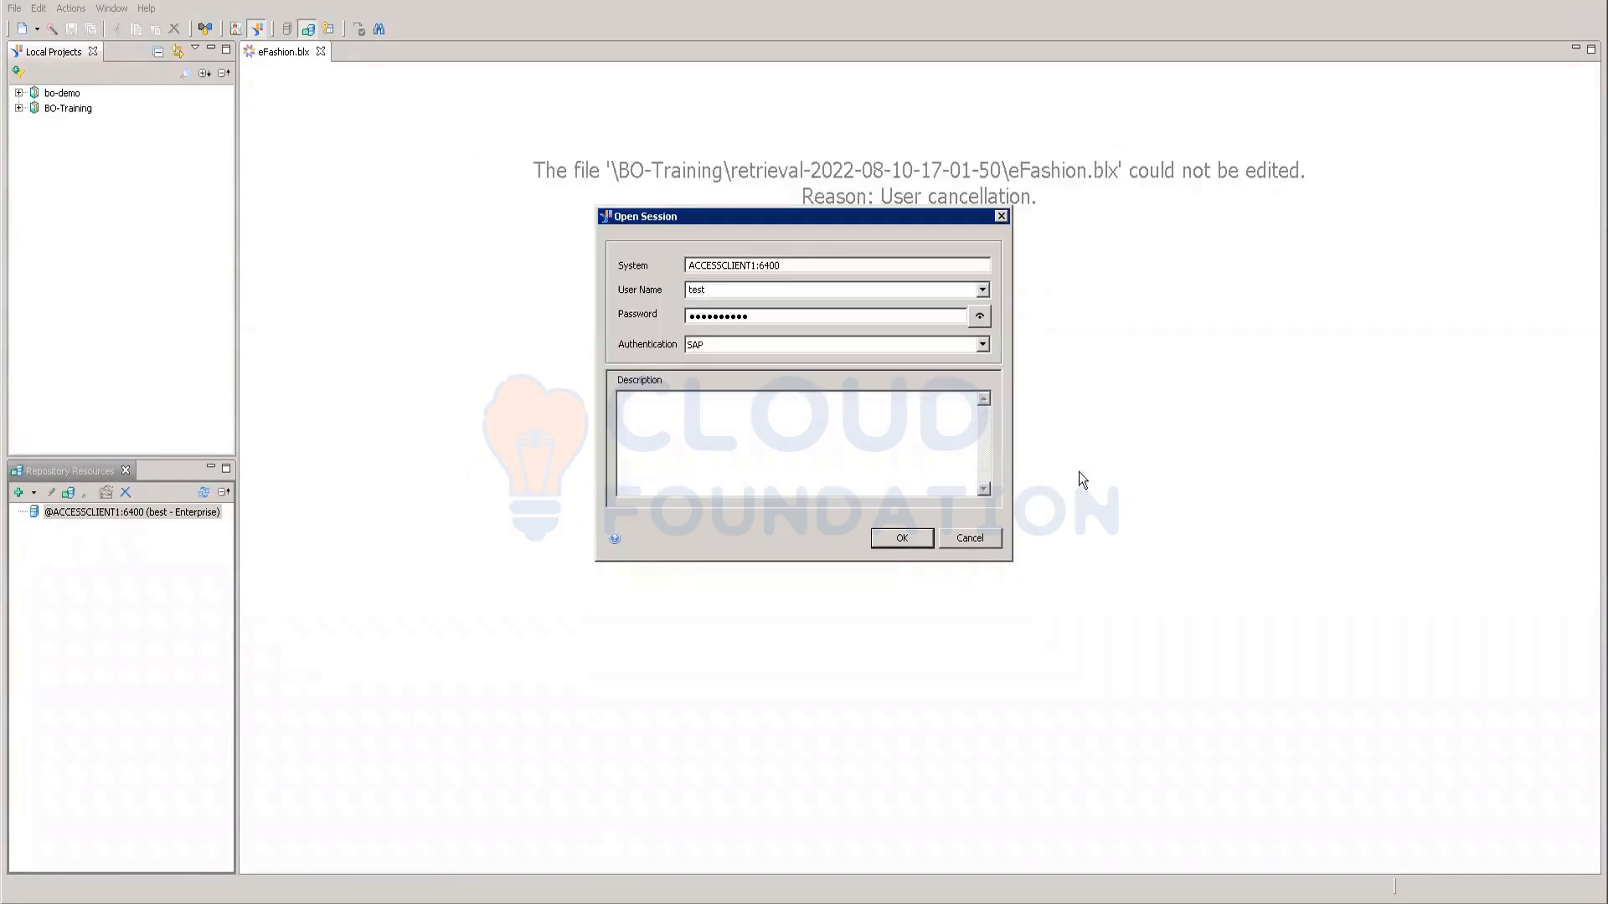
# Step: Restore the system address, re-enter the user name, and log on with Enterprise authentication
pyautogui.hotkey('ctrl', 'v')
pyautogui.press('Tab')
pyautogui.write('best')
pyautogui.click(982, 344)
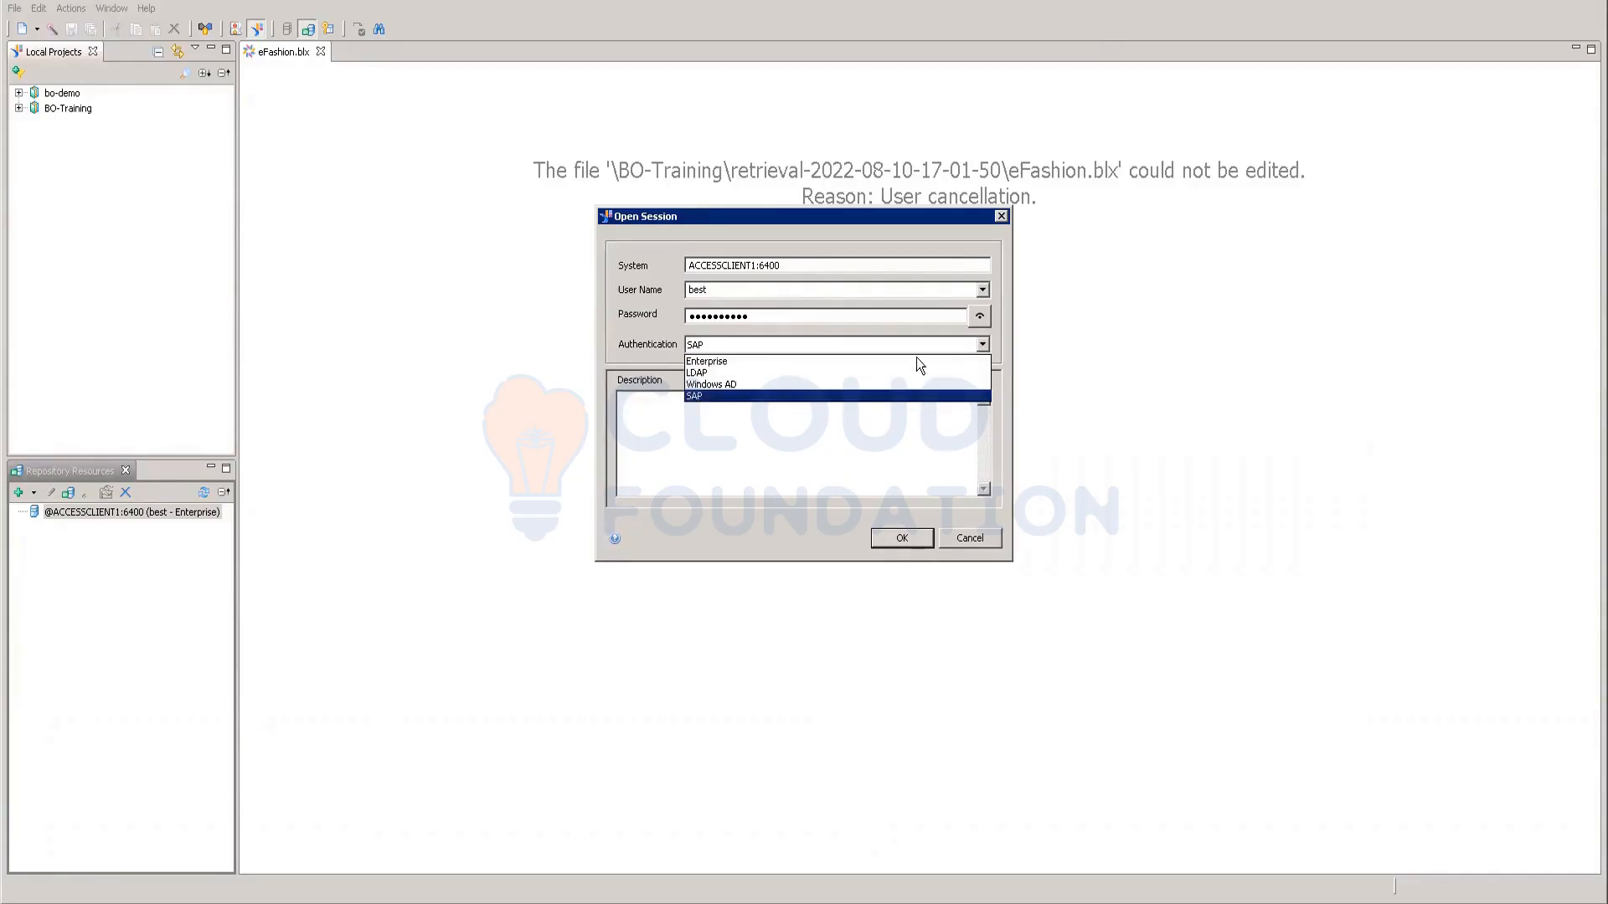
pyautogui.click(705, 363)
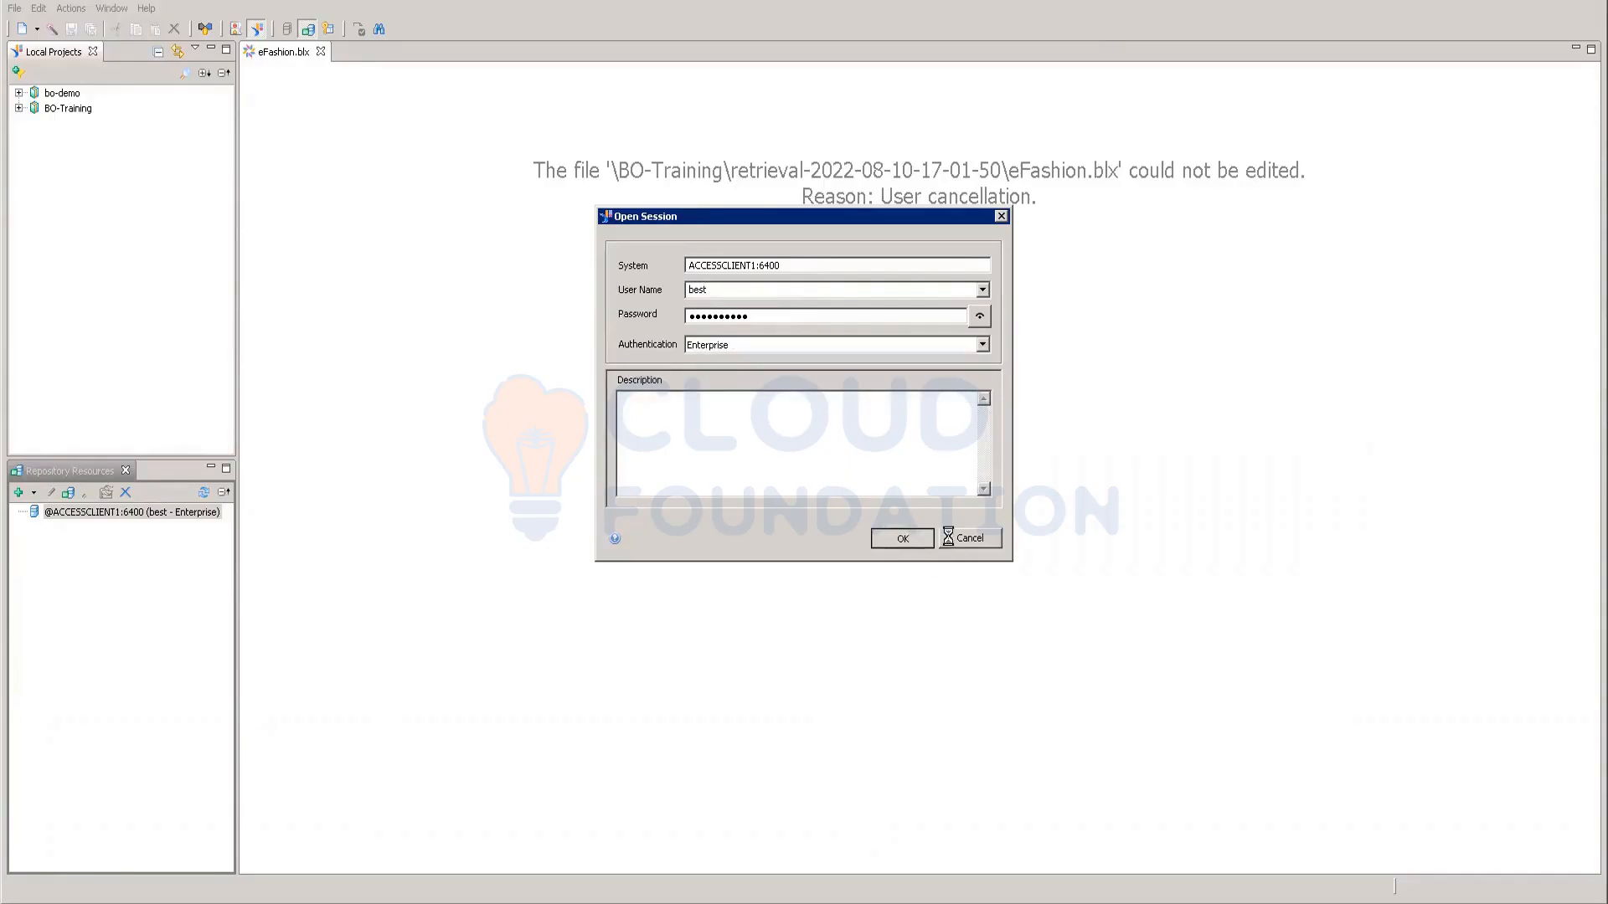
pyautogui.click(901, 540)
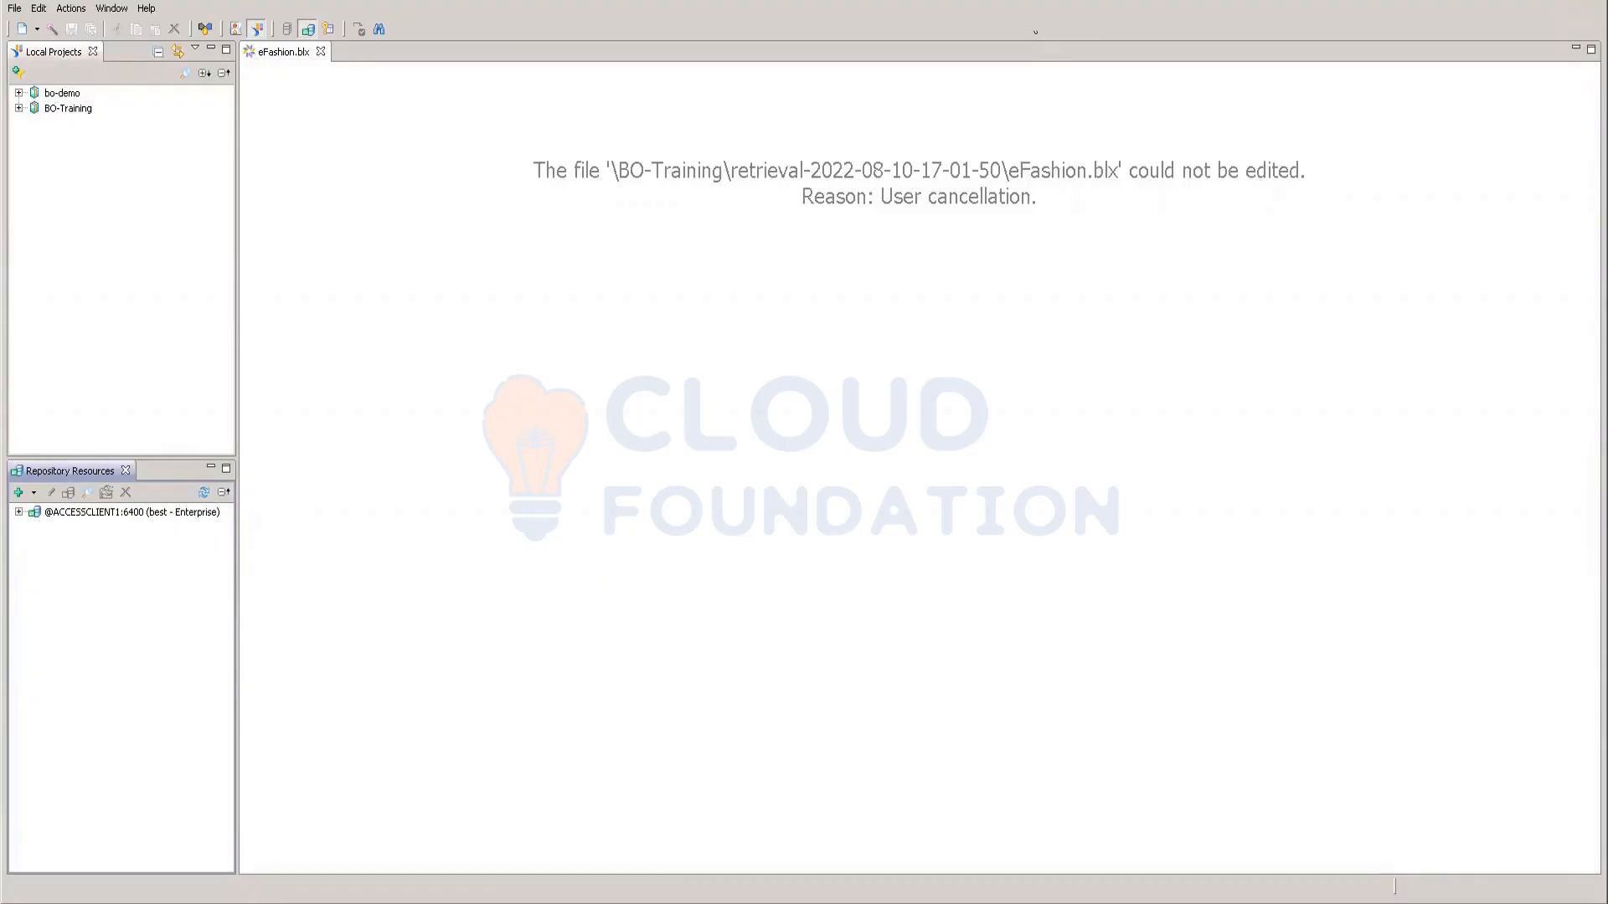
# Step: Create a new local project called sample via File > New > Project and select it
pyautogui.click(1038, 195)
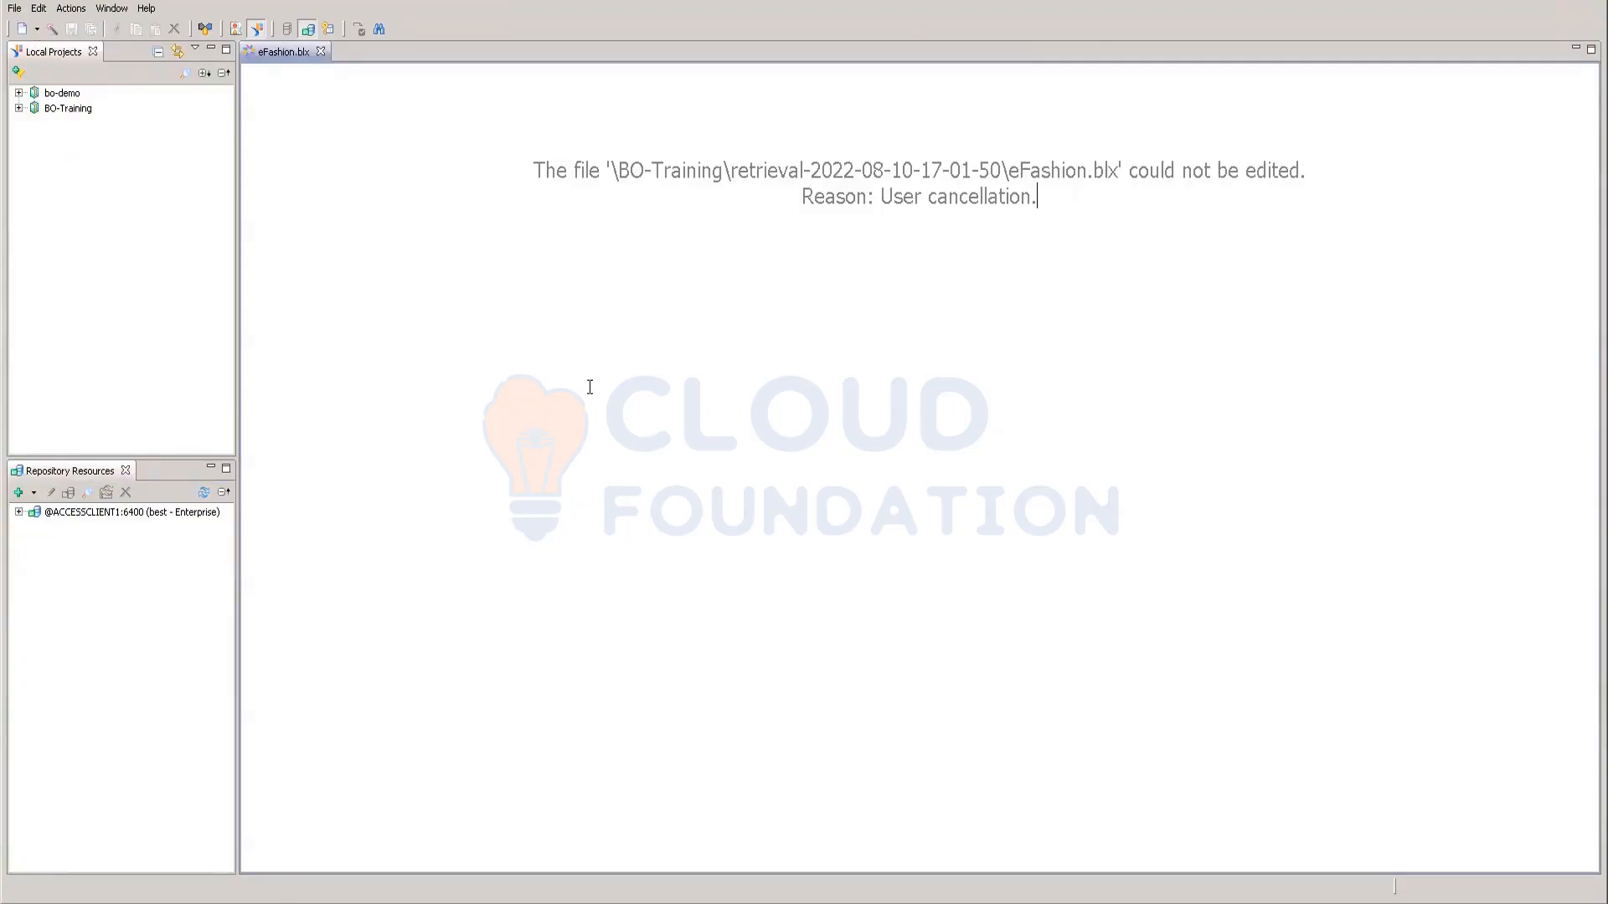
pyautogui.press('Home')
pyautogui.click(13, 10)
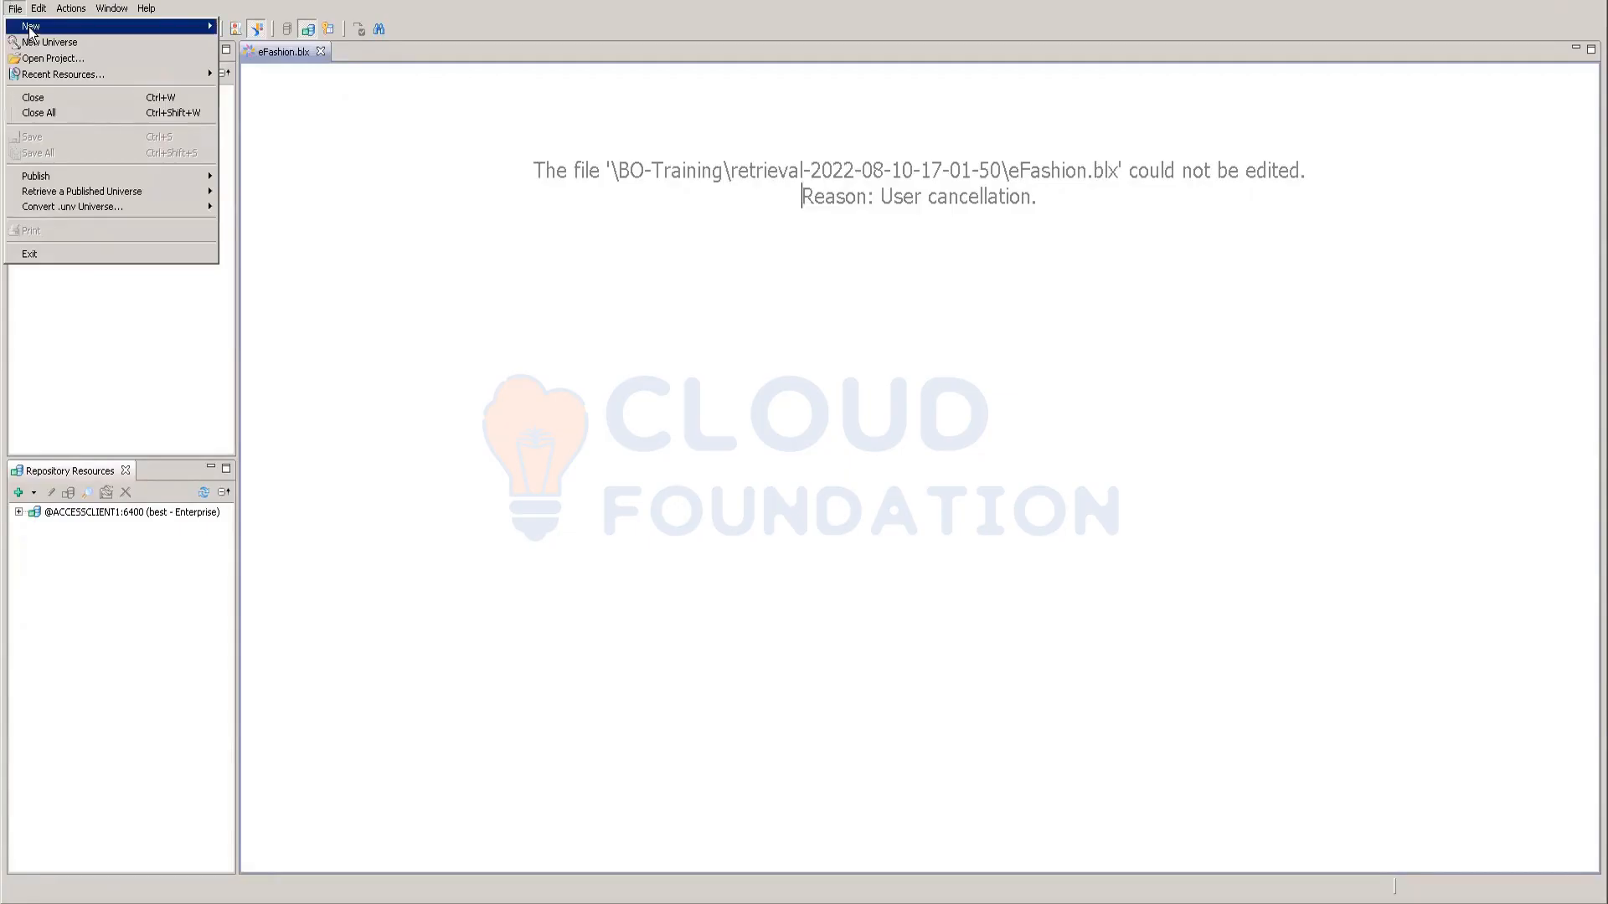
pyautogui.moveTo(30, 30)
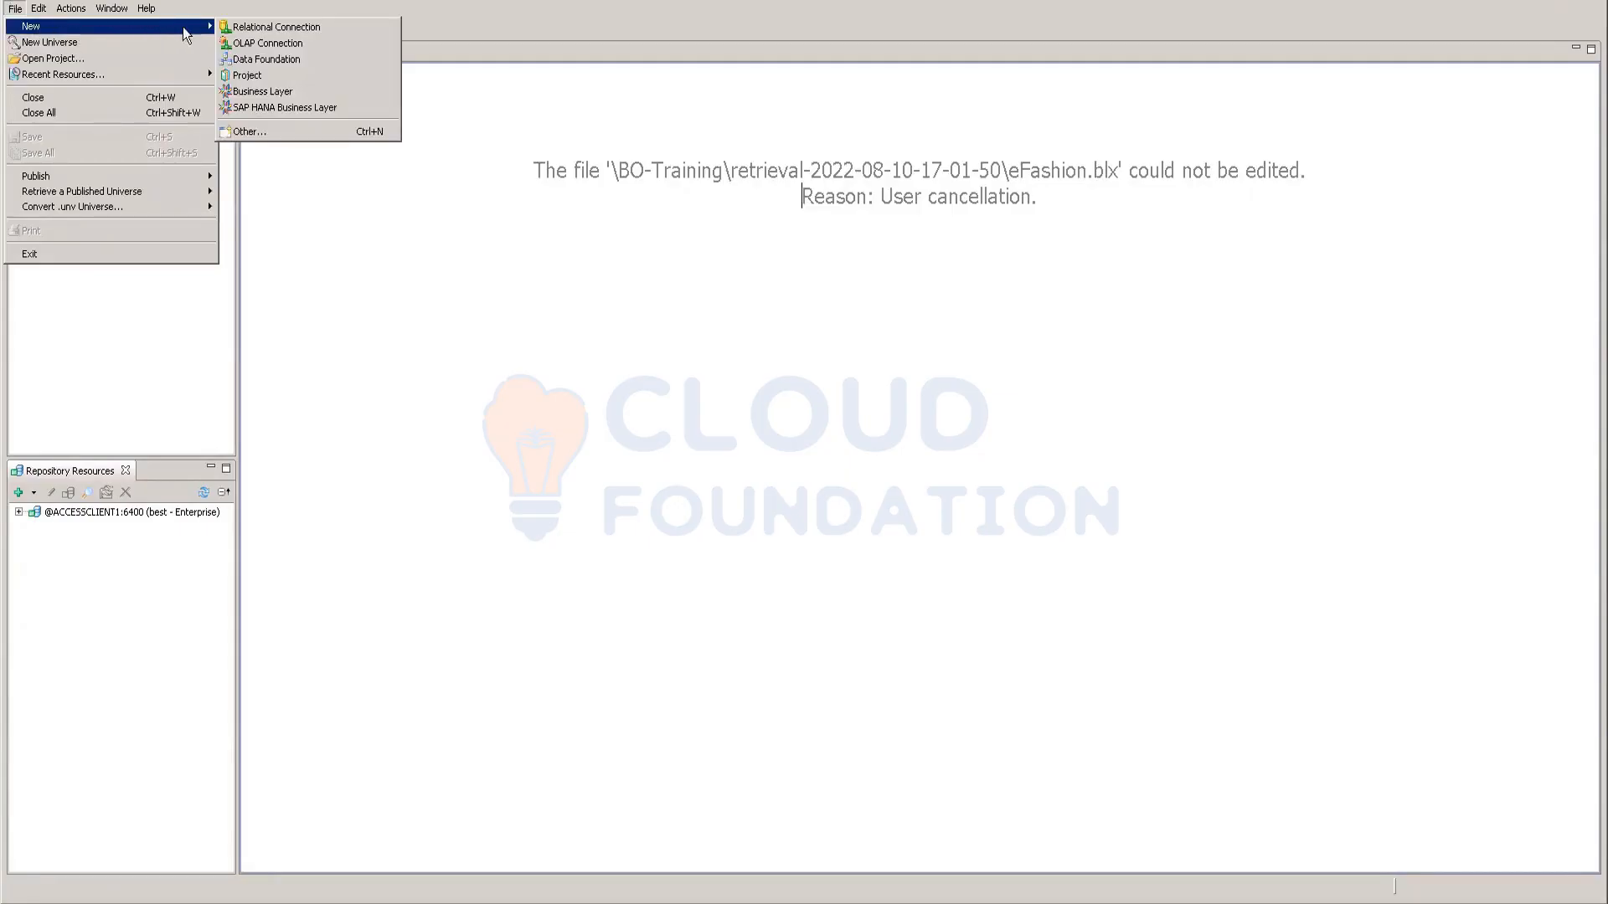
pyautogui.click(250, 75)
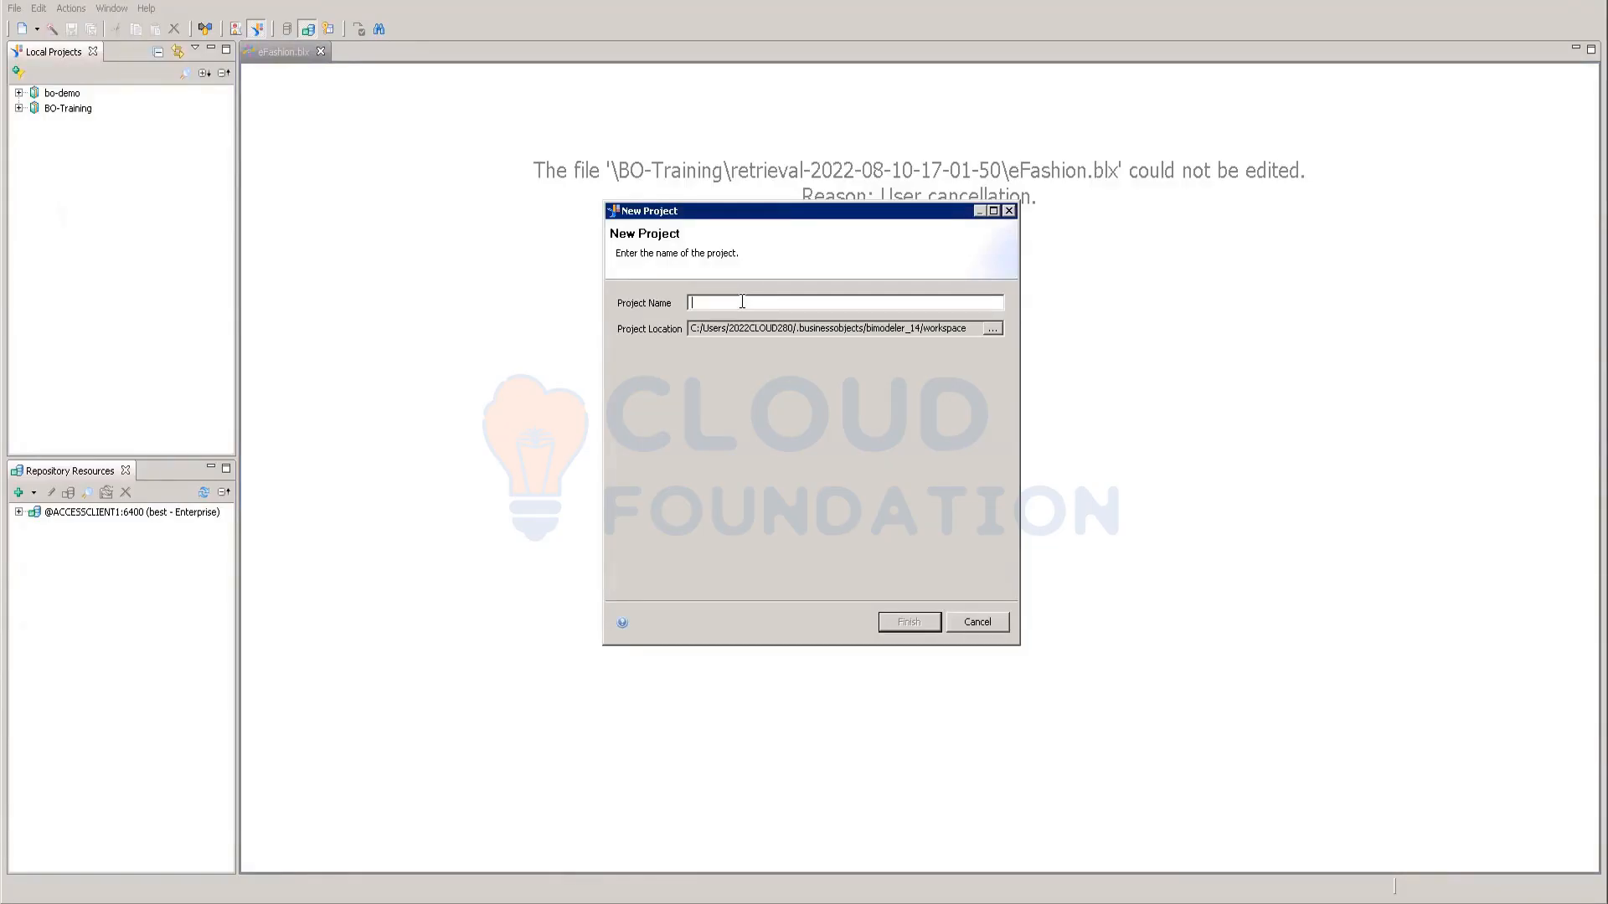
pyautogui.write('sample')
pyautogui.click(902, 618)
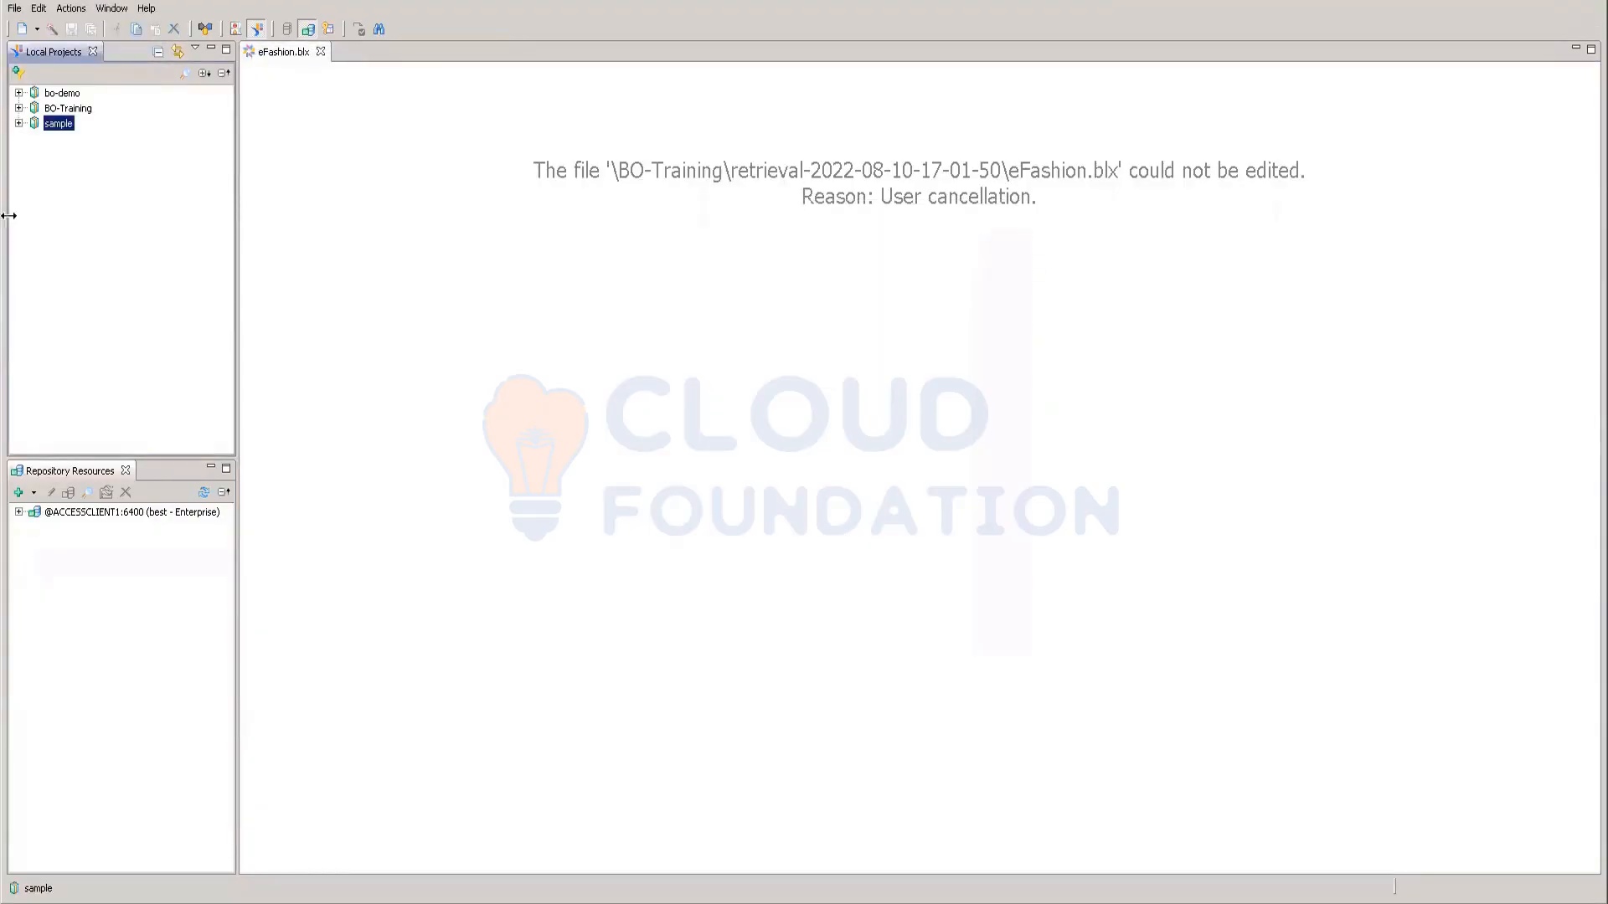
pyautogui.click(19, 124)
# Step: Start a new relational connection named sample in the sample project
pyautogui.rightClick(55, 128)
pyautogui.moveTo(82, 134)
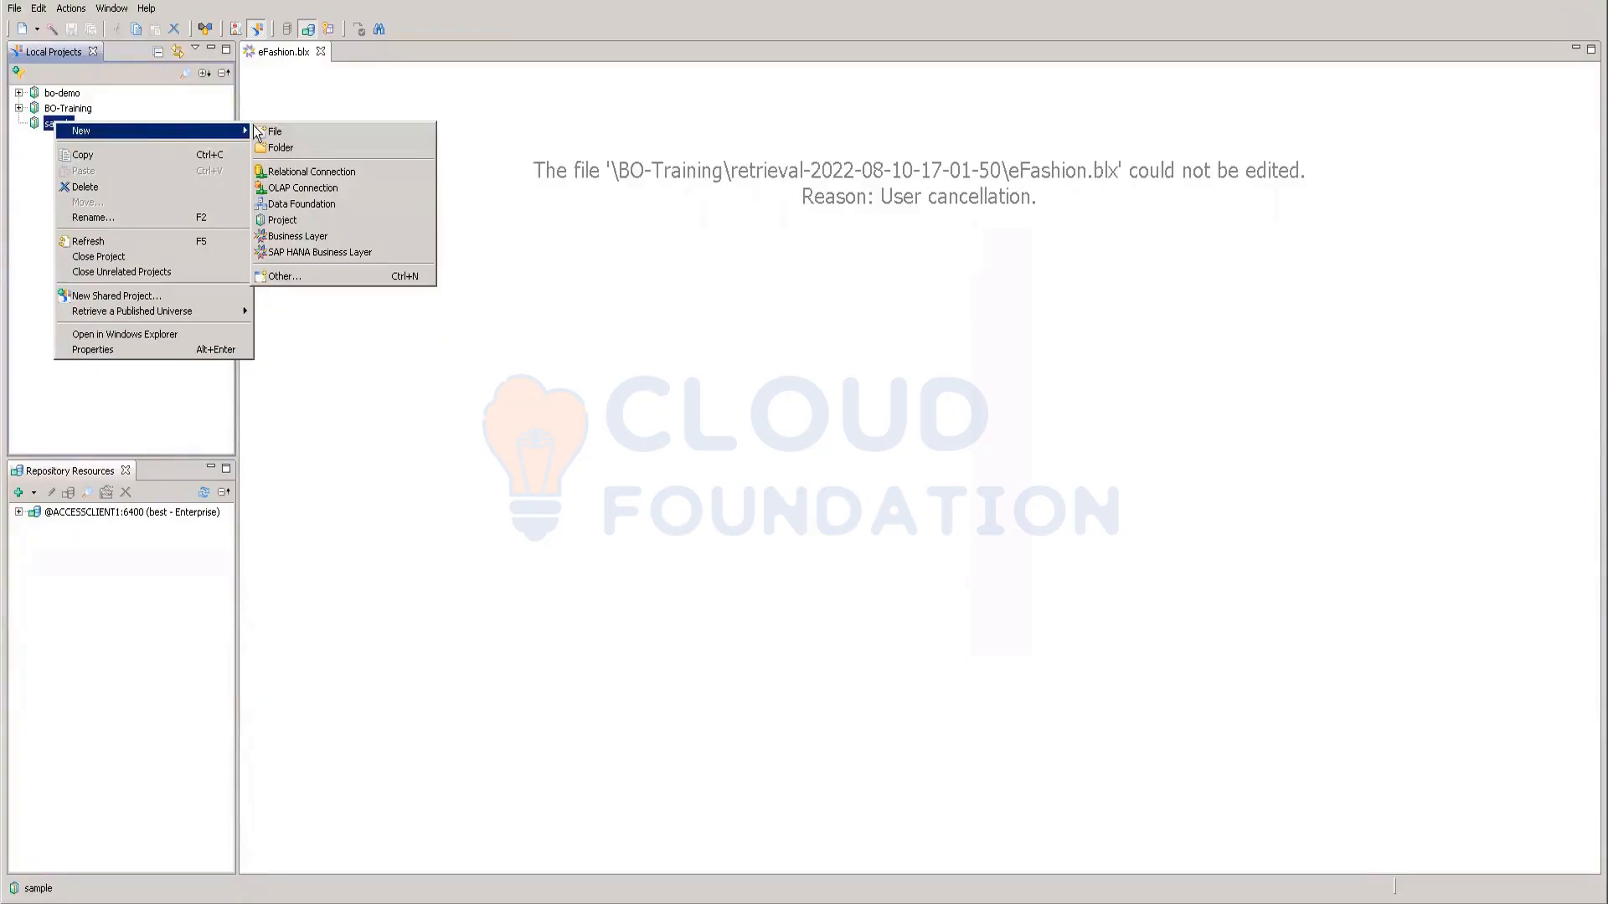
pyautogui.click(295, 173)
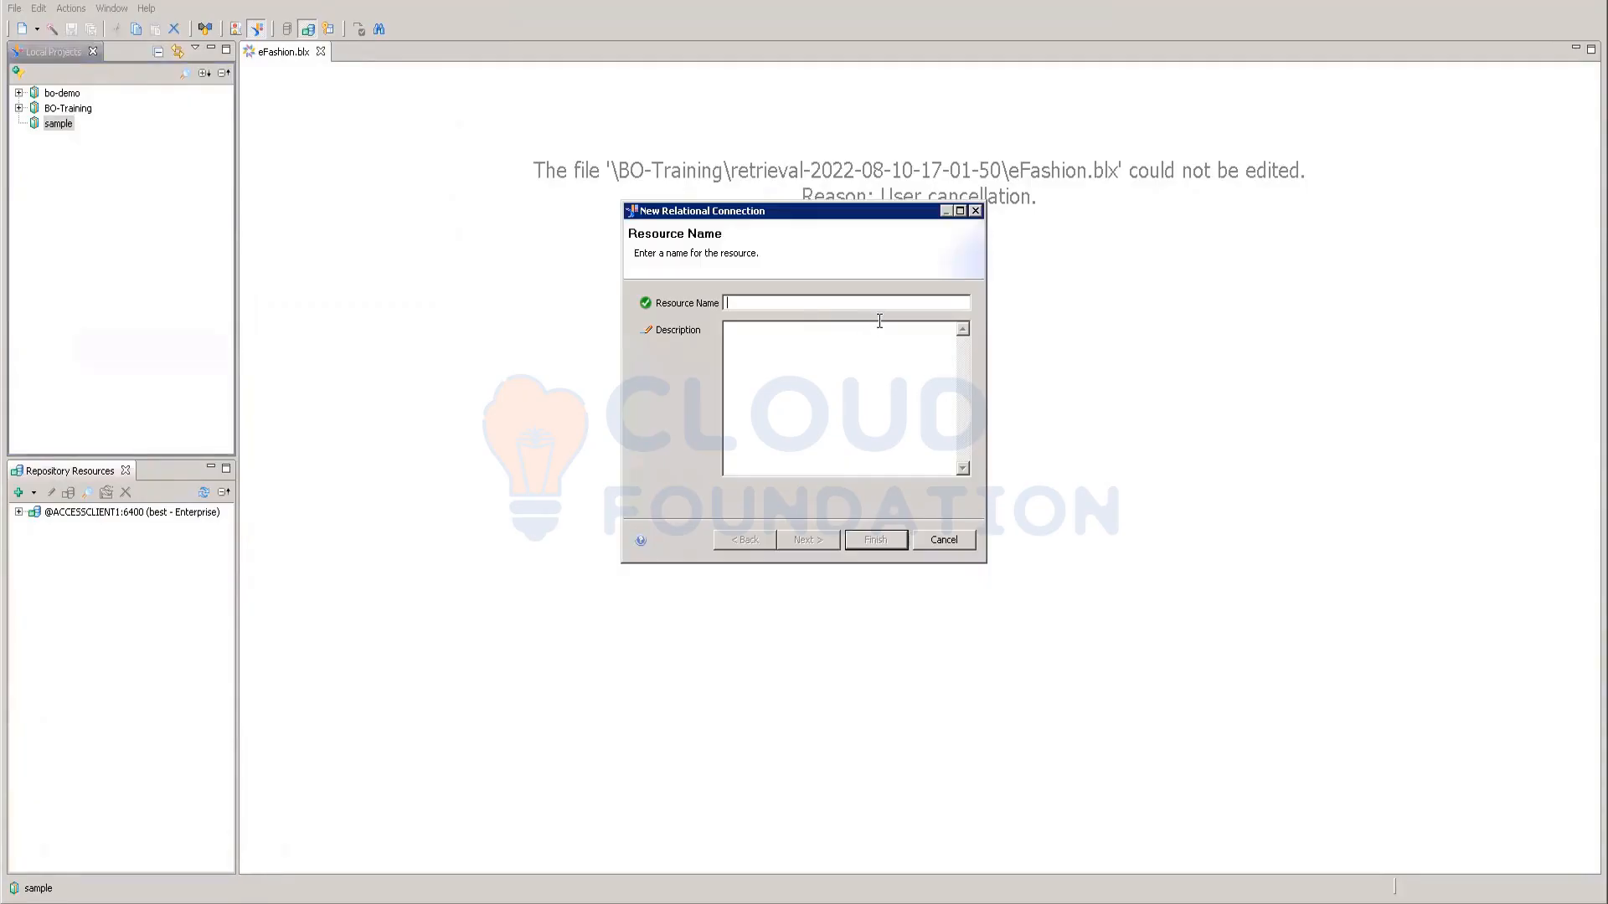
pyautogui.write('sampl')
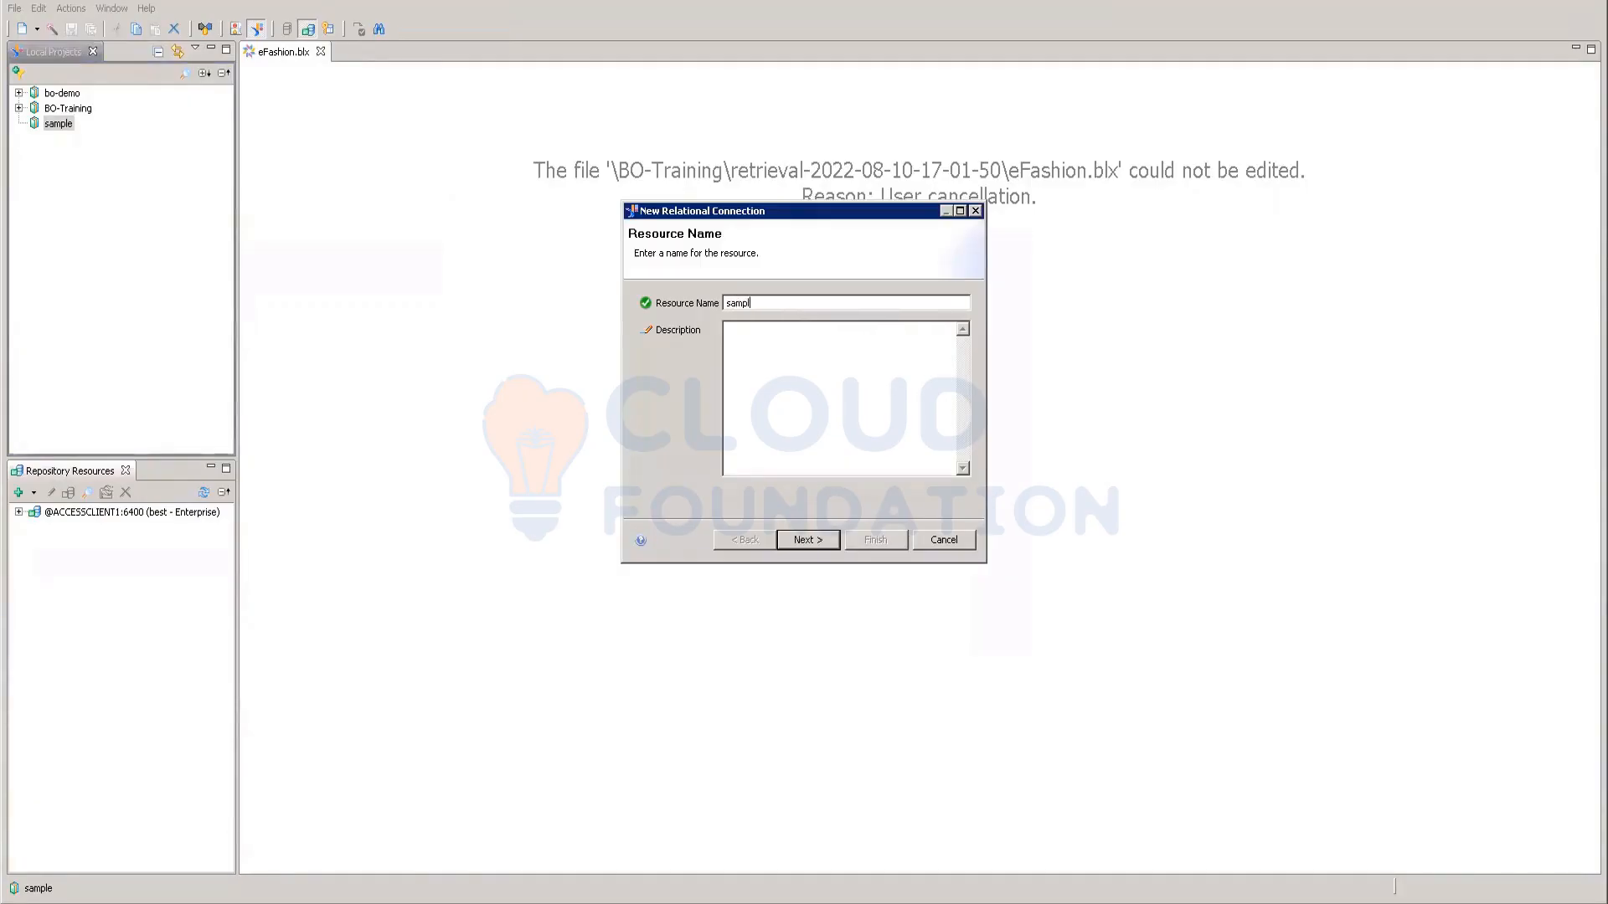
pyautogui.write('e')
pyautogui.click(802, 543)
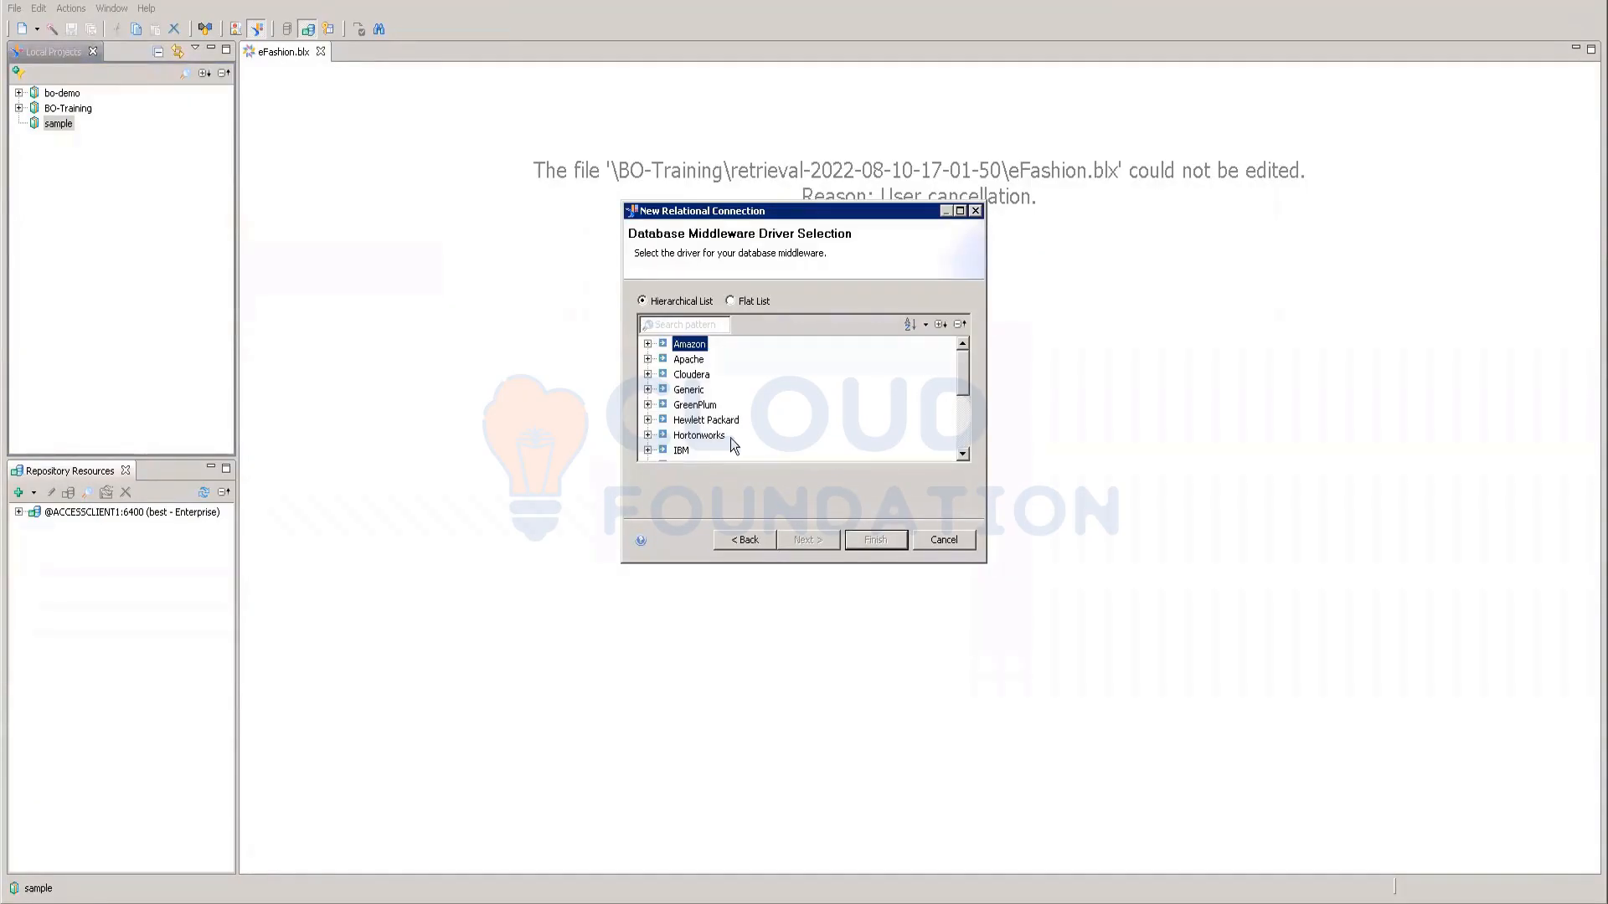
# Step: Choose the Microsoft > MS Access 2007 > ODBC driver and continue to its parameters
pyautogui.scroll(-1, 720, 398)
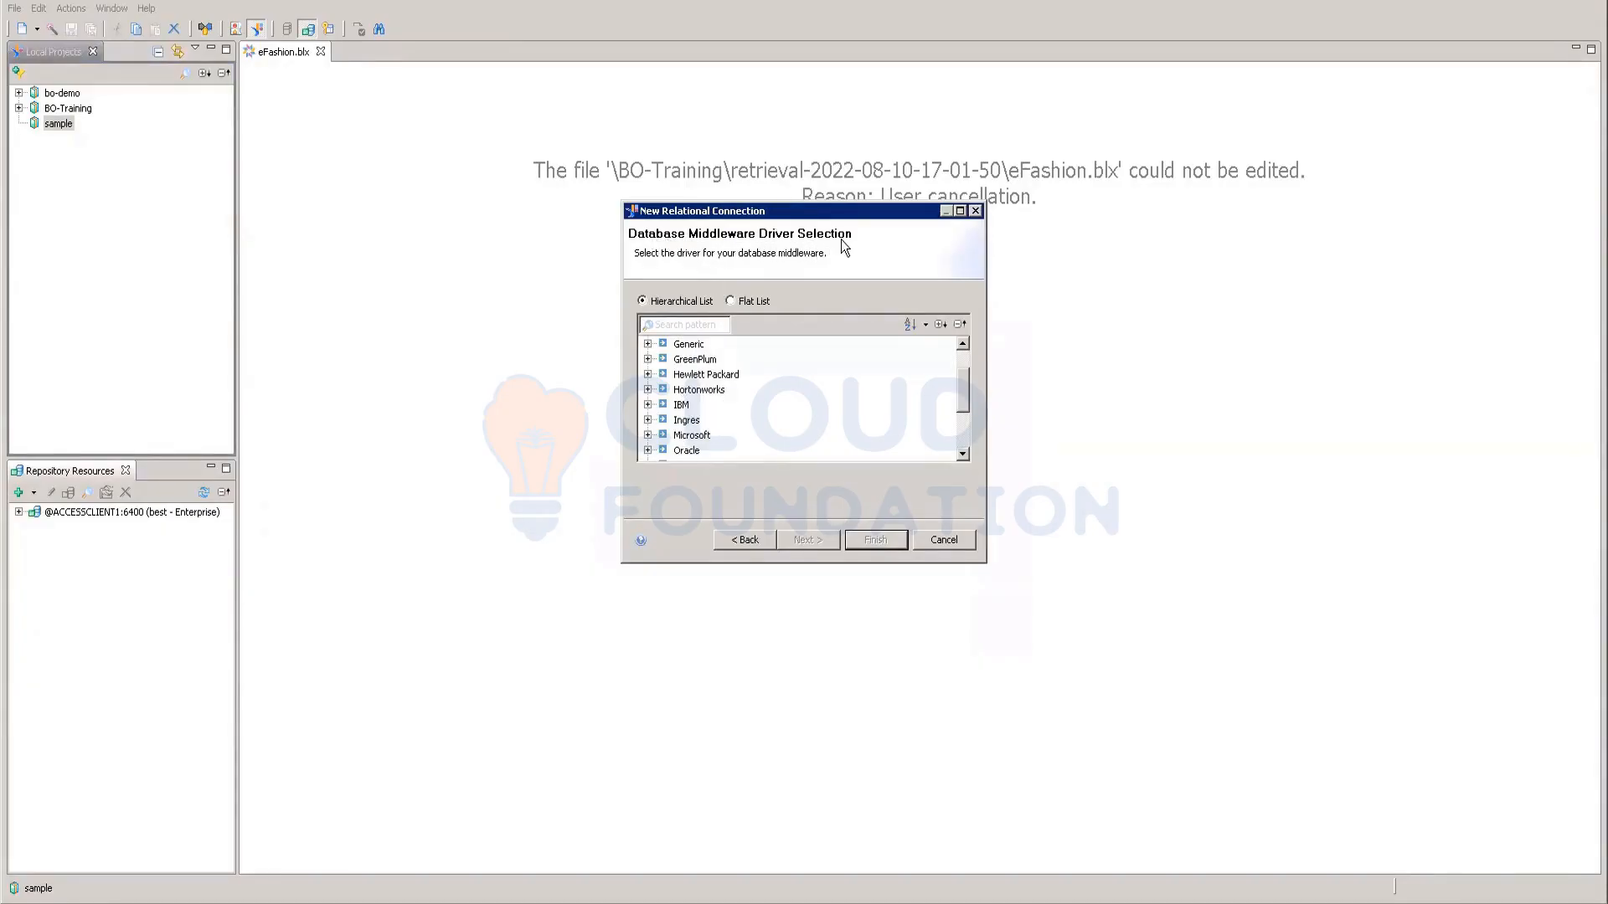
pyautogui.click(647, 436)
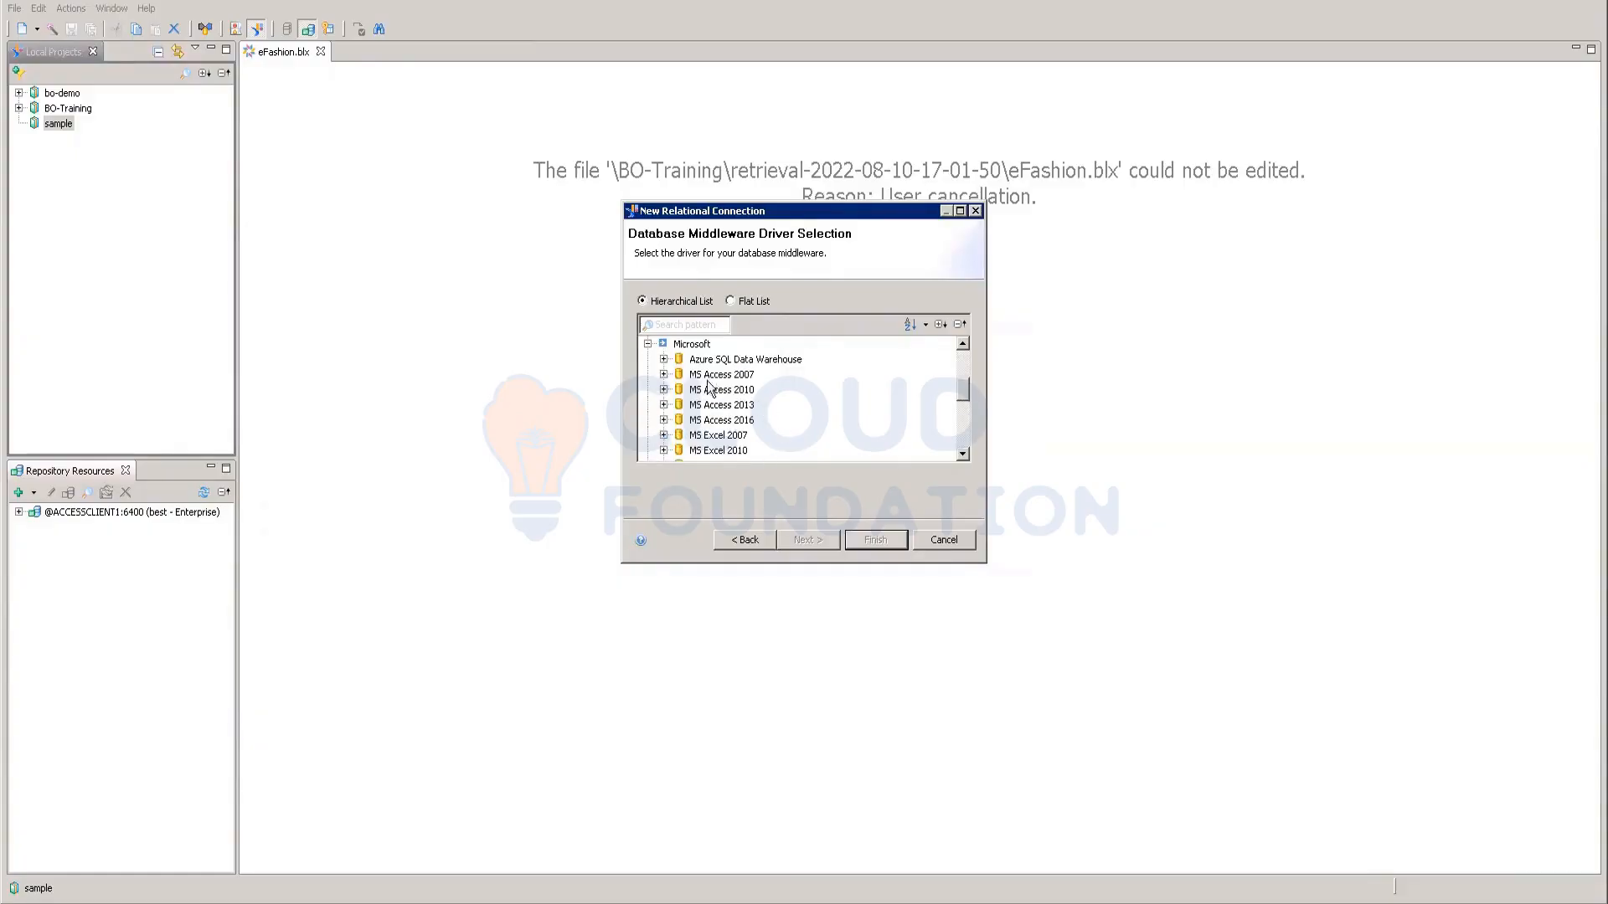
pyautogui.click(664, 375)
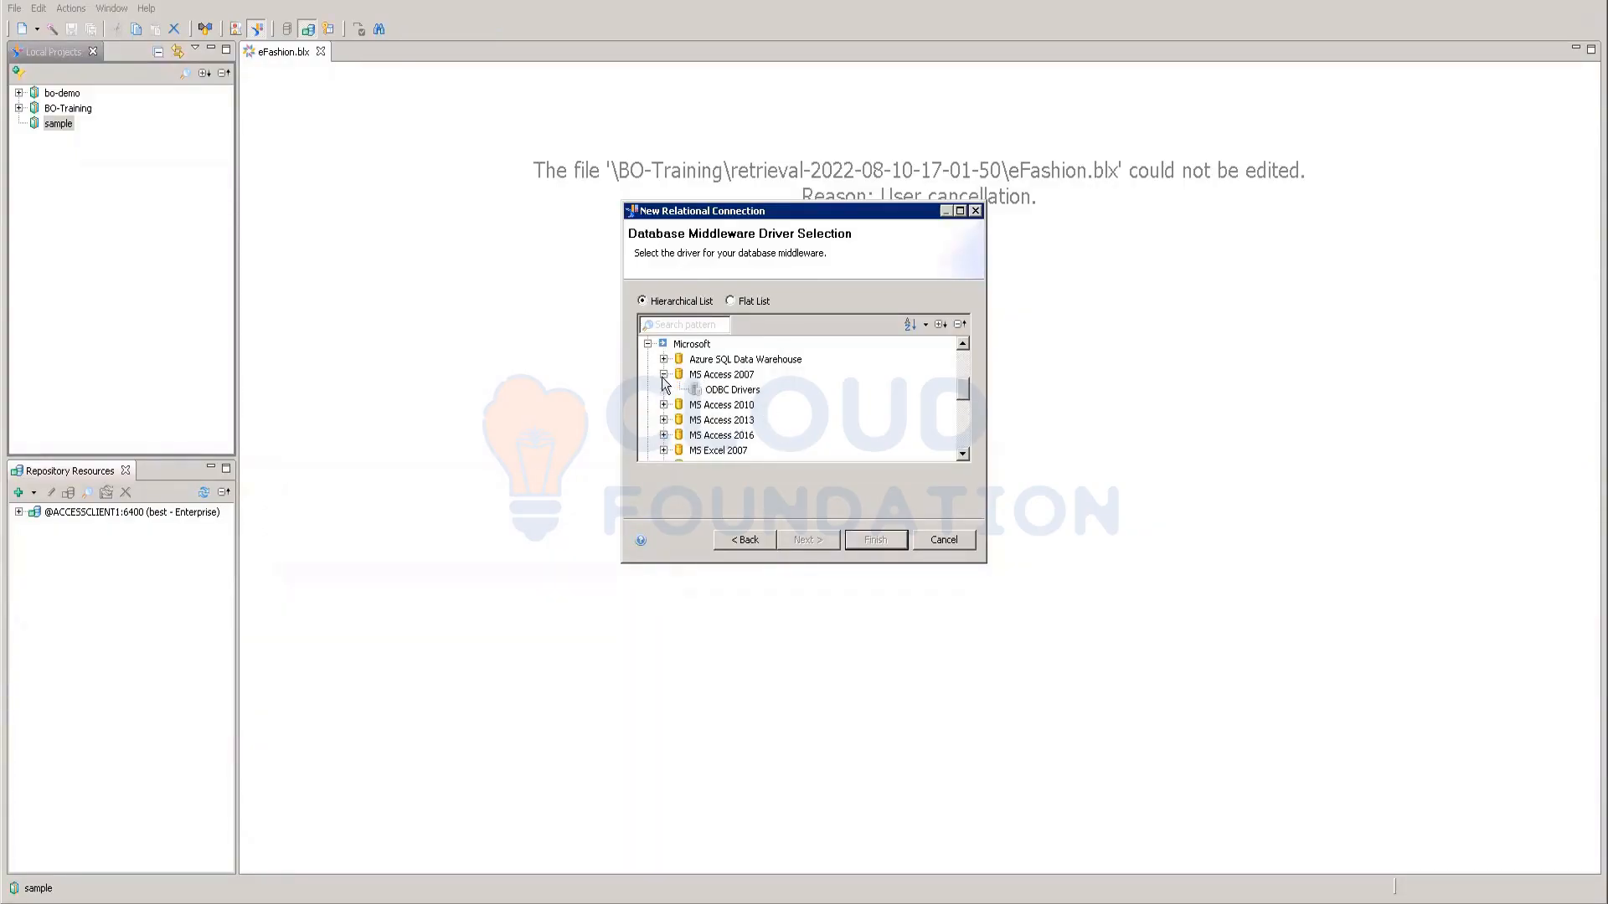
pyautogui.click(727, 396)
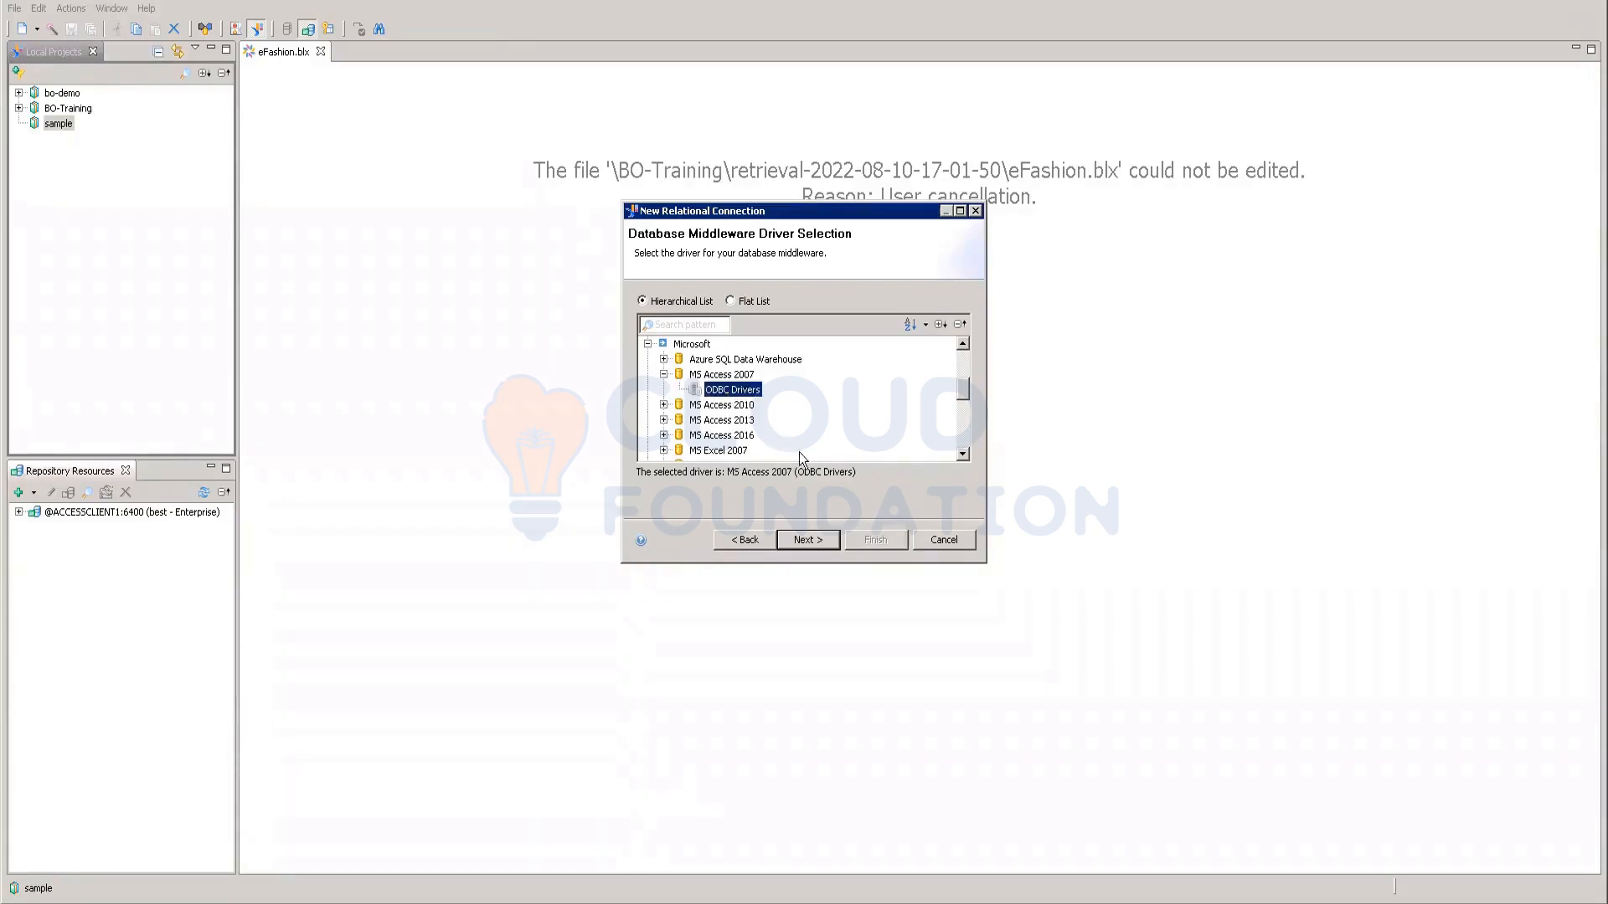
pyautogui.click(808, 540)
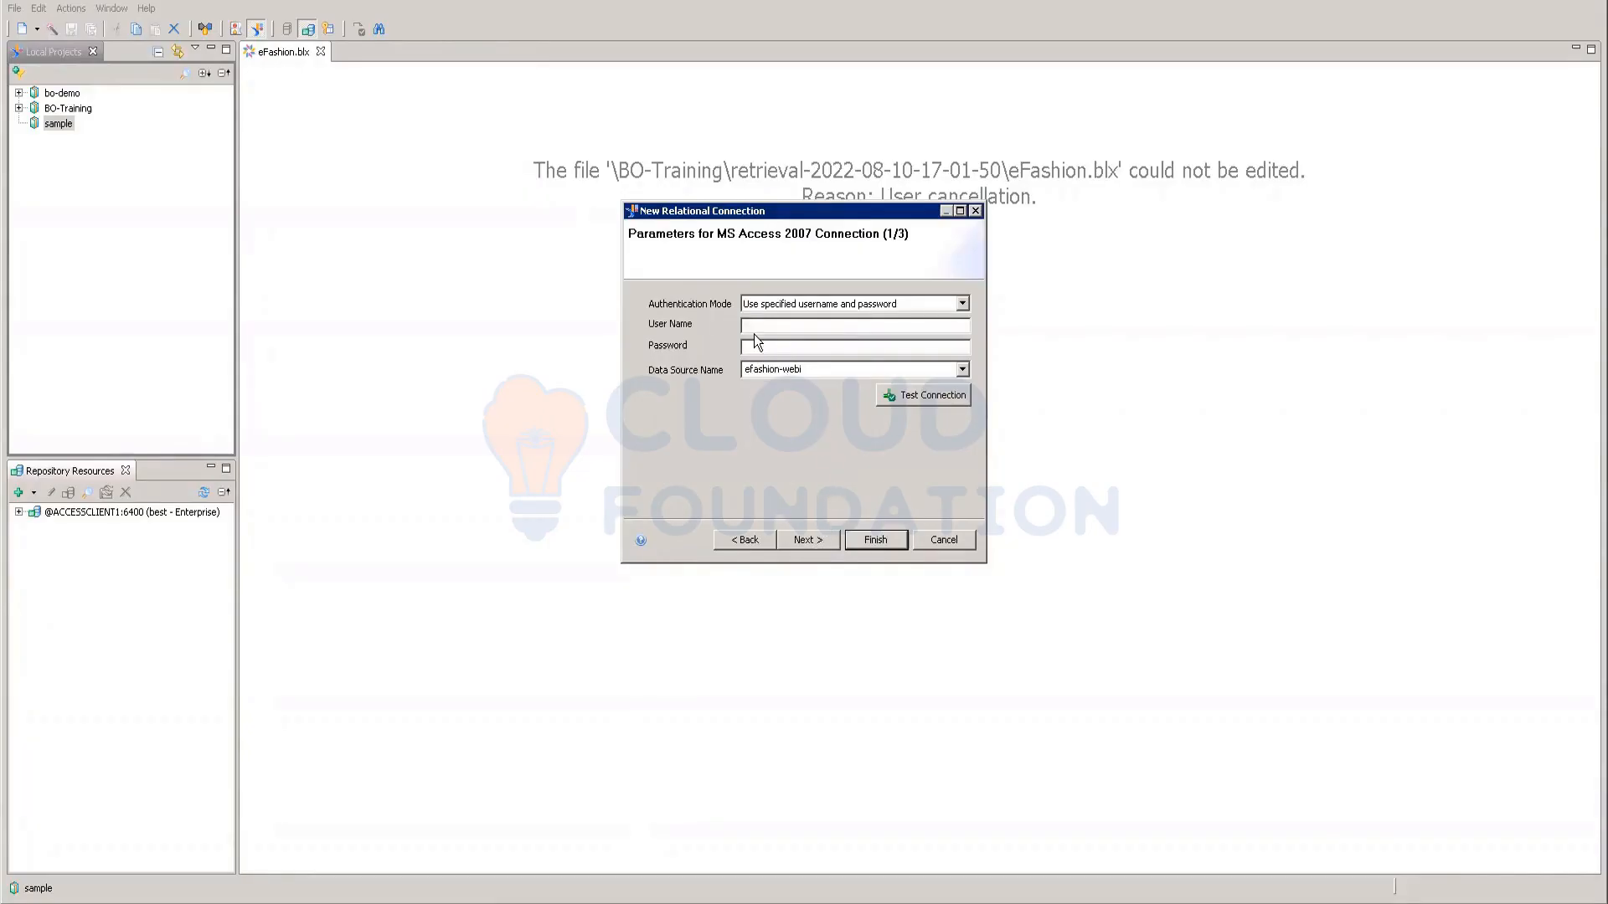
# Step: Enter the user name and password, then test the efashion data source, which fails
pyautogui.write('testtest******')
pyautogui.click(962, 370)
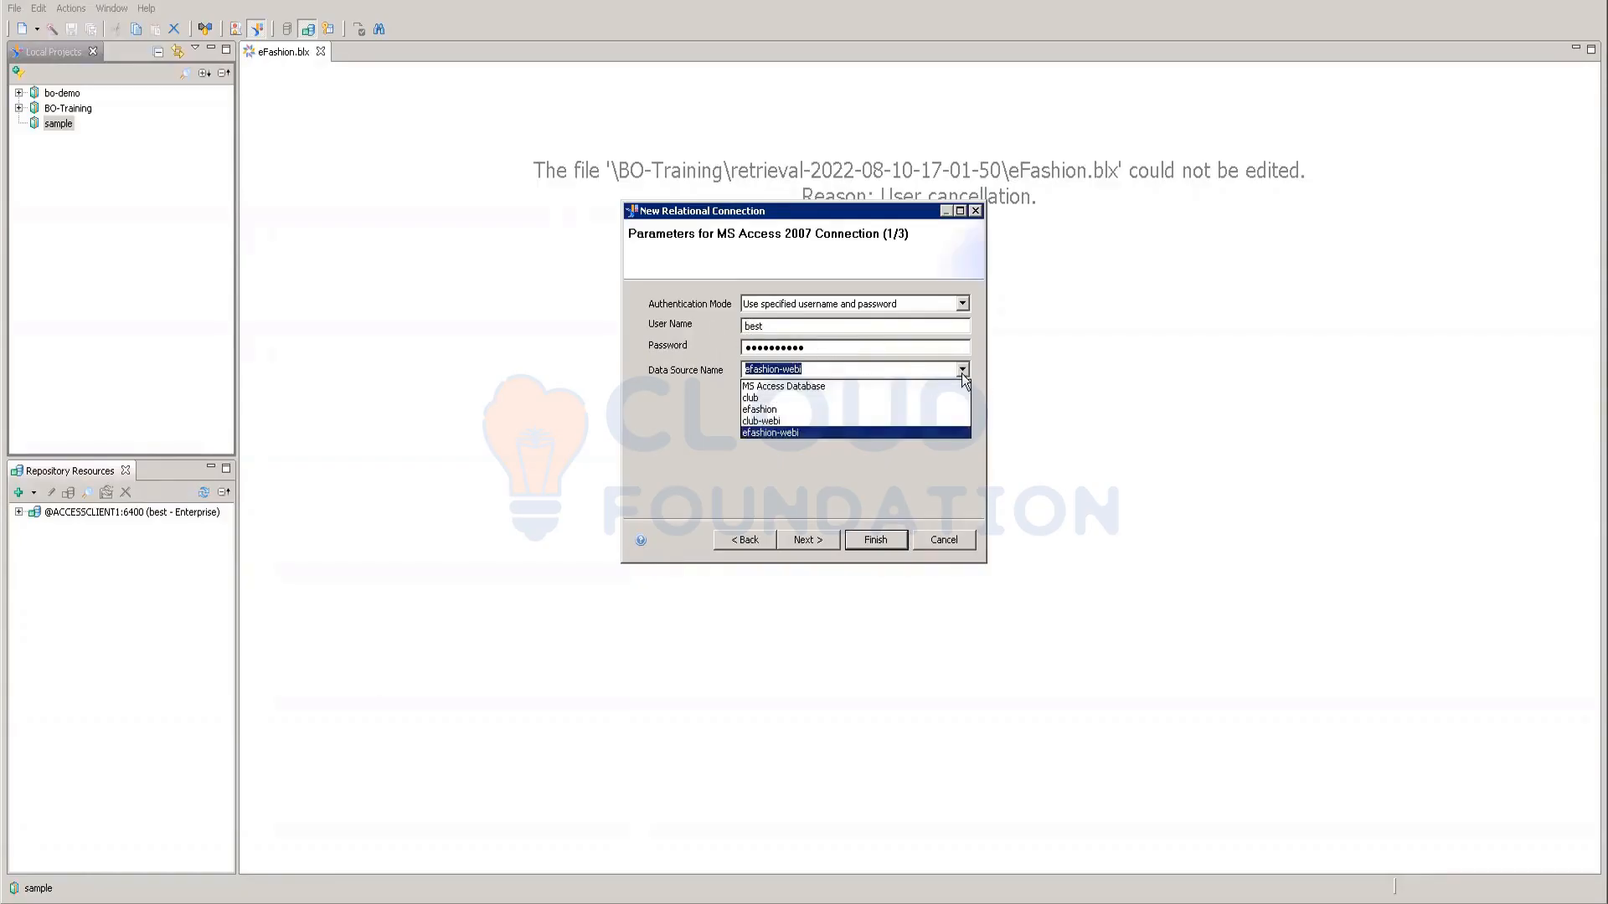
pyautogui.click(781, 410)
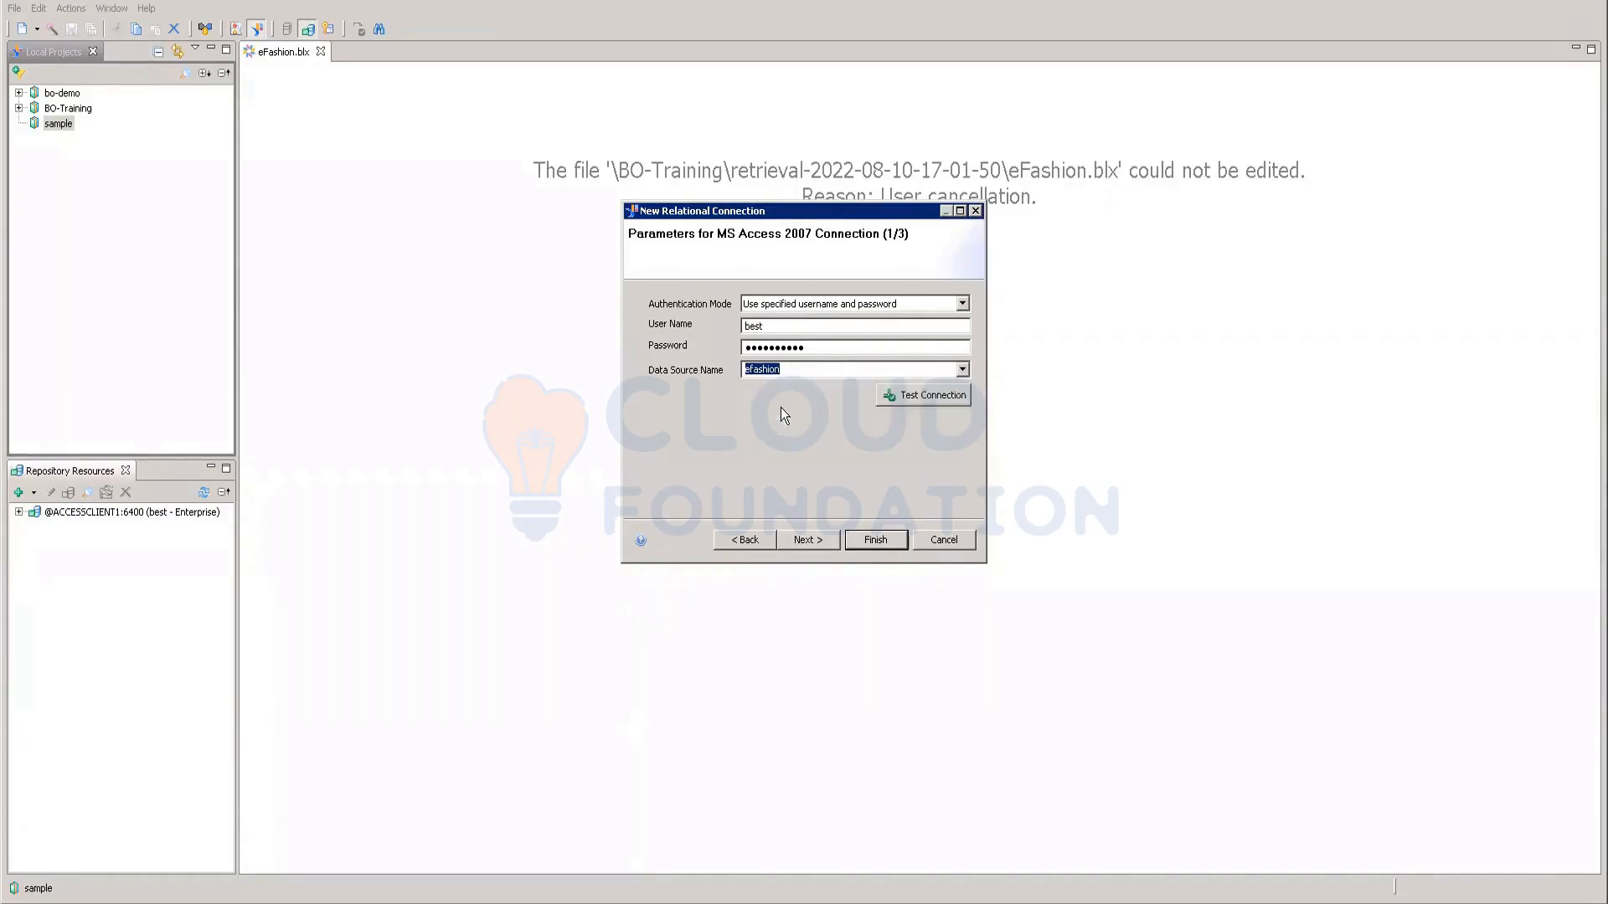
pyautogui.click(934, 396)
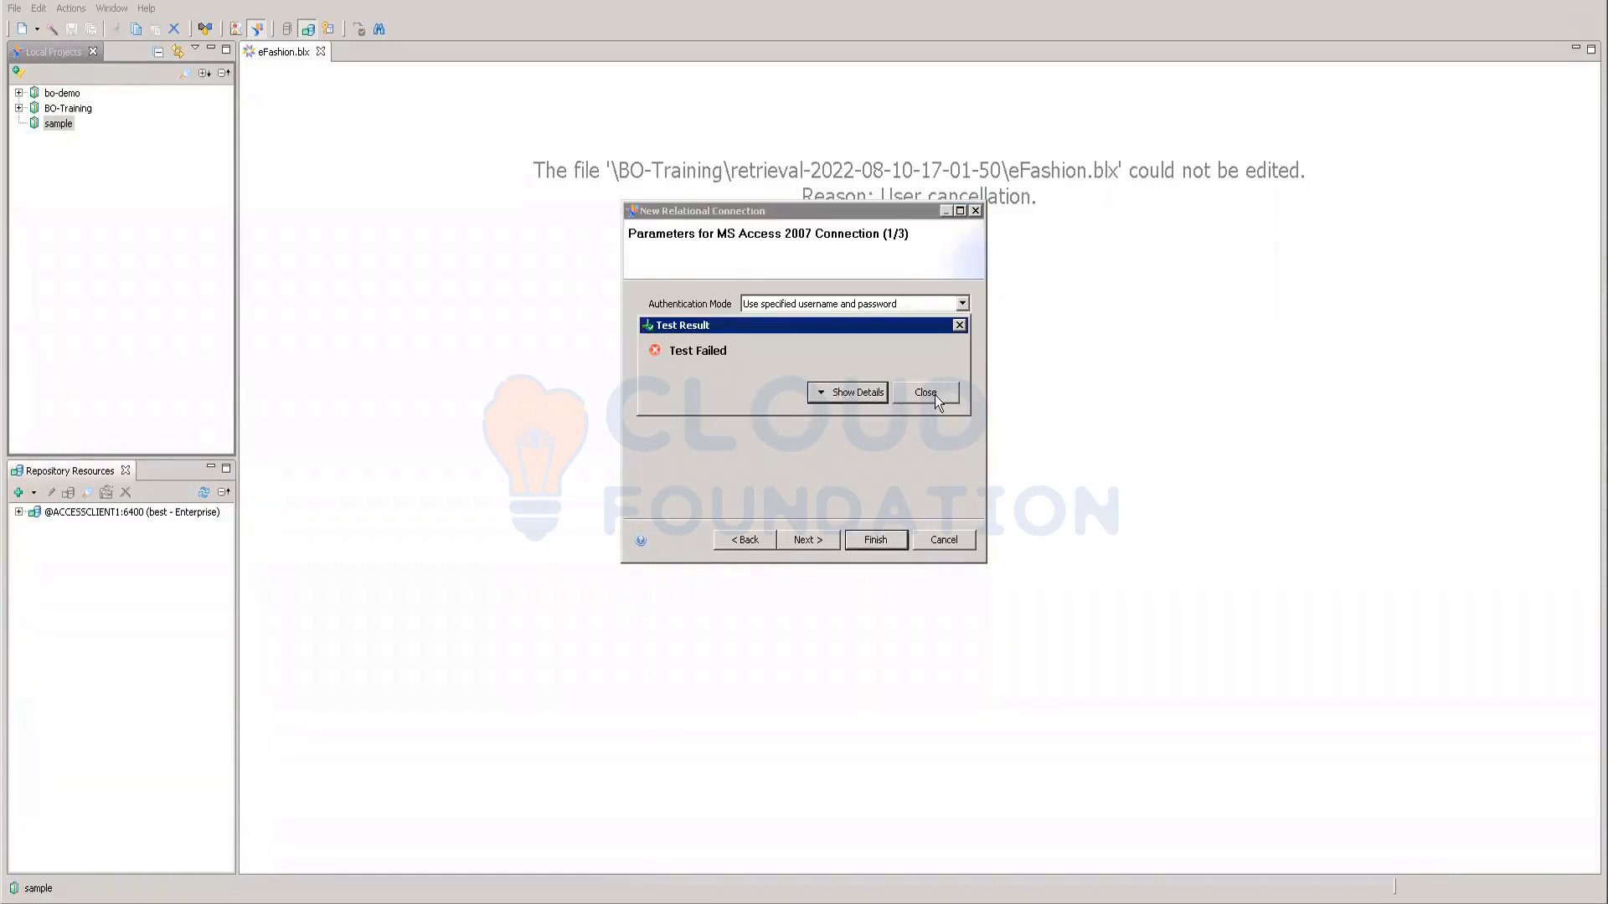
pyautogui.click(925, 394)
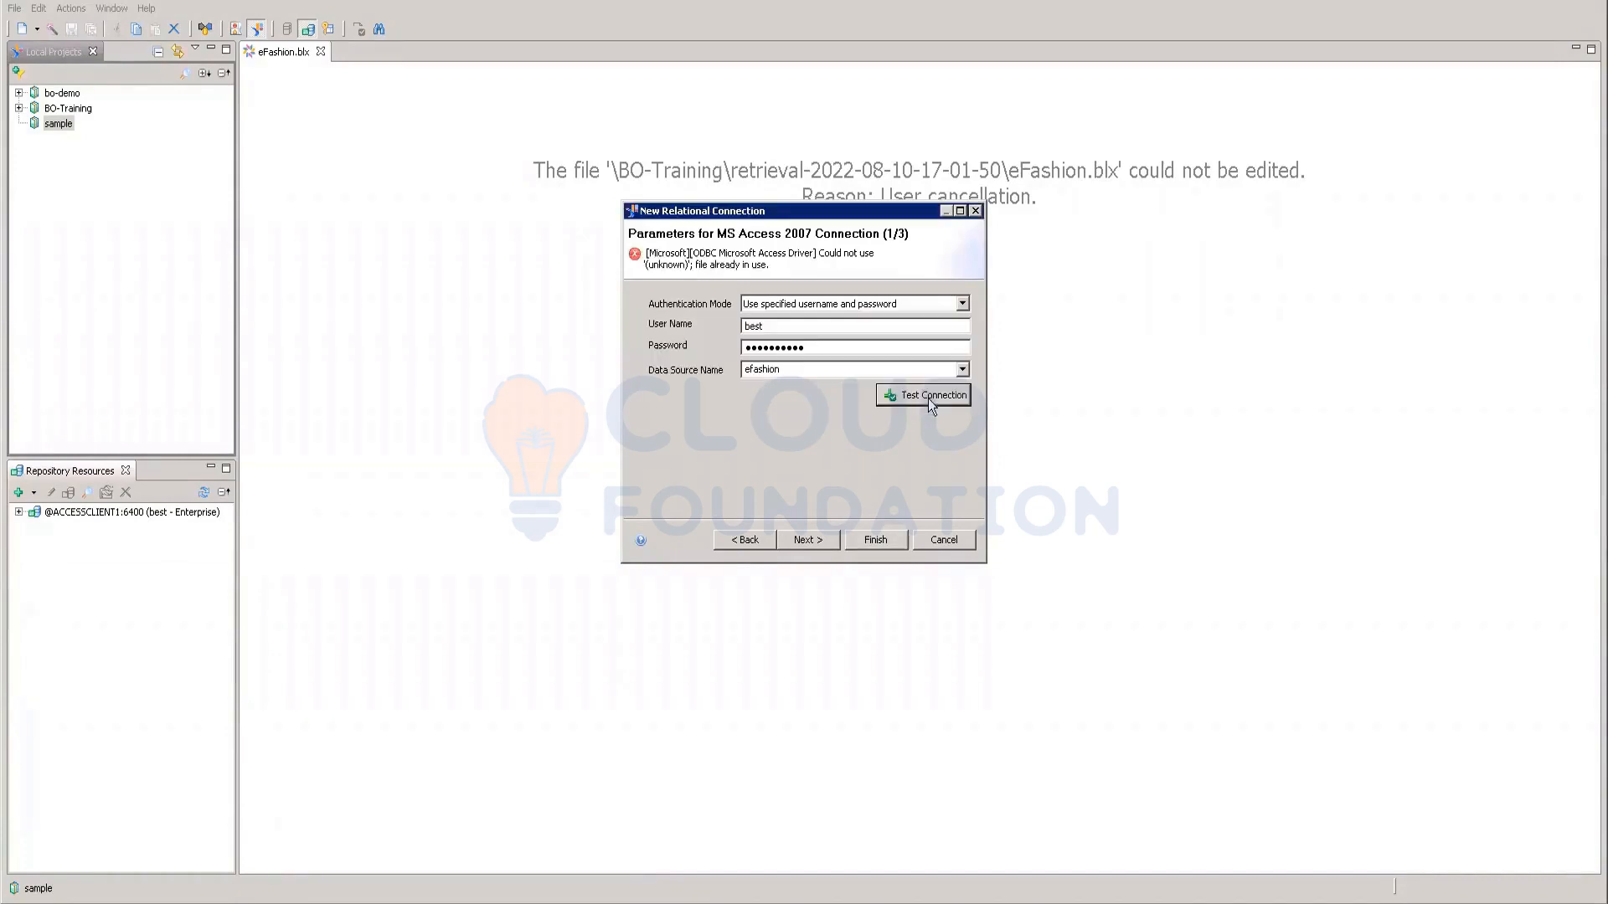
# Step: Test the efashion-webi data source, which also fails, then select club instead
pyautogui.click(961, 370)
pyautogui.click(805, 431)
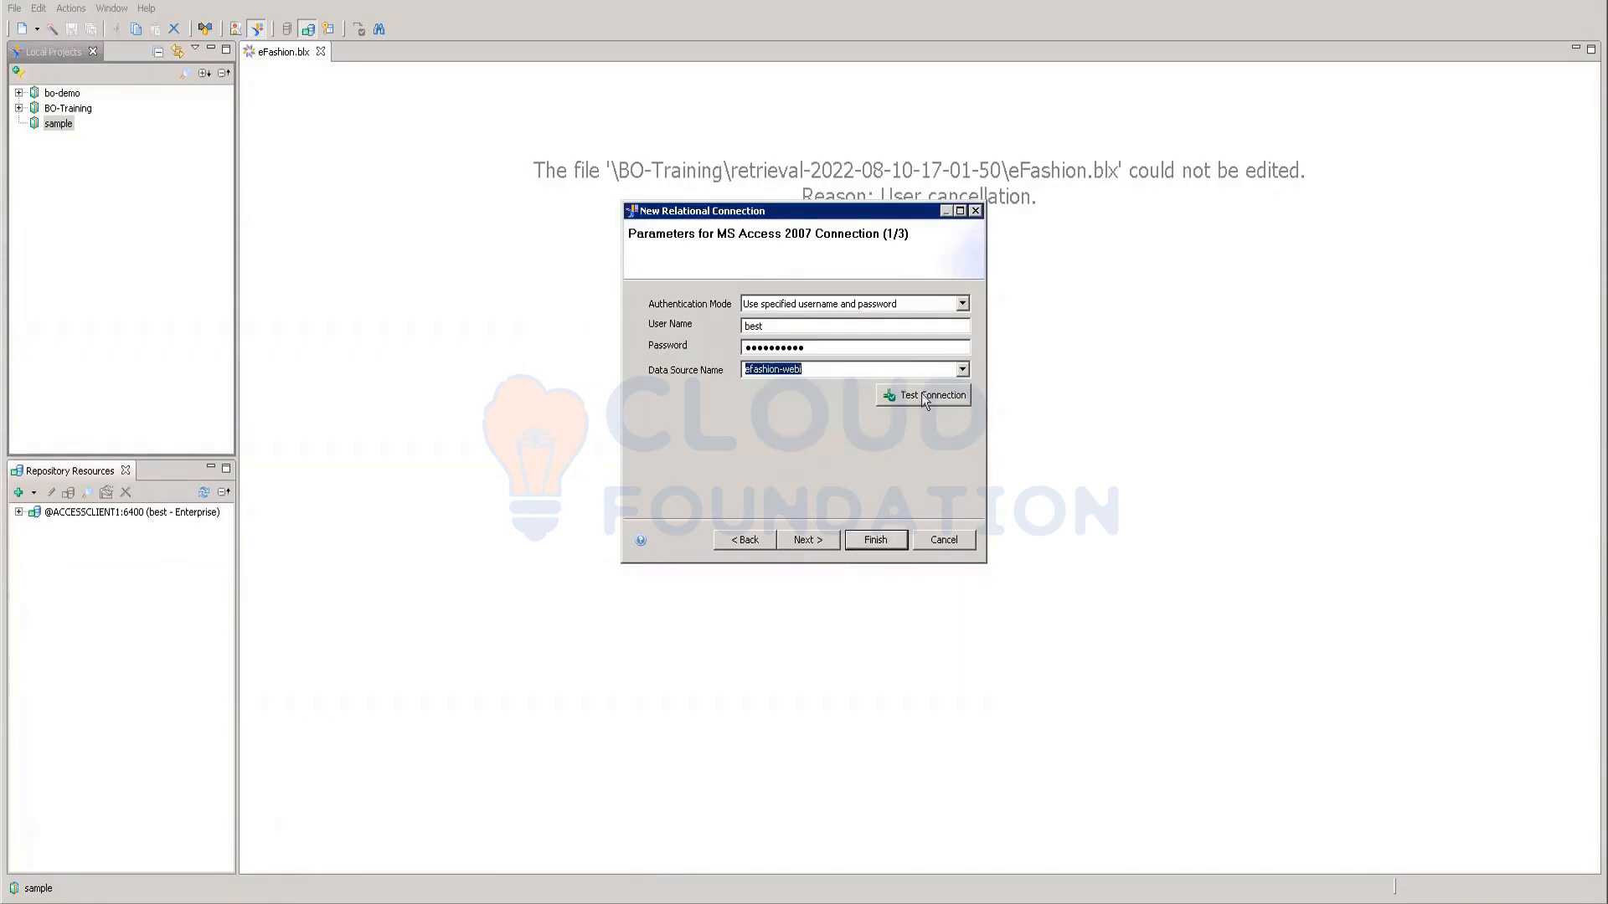
pyautogui.click(924, 399)
pyautogui.click(923, 397)
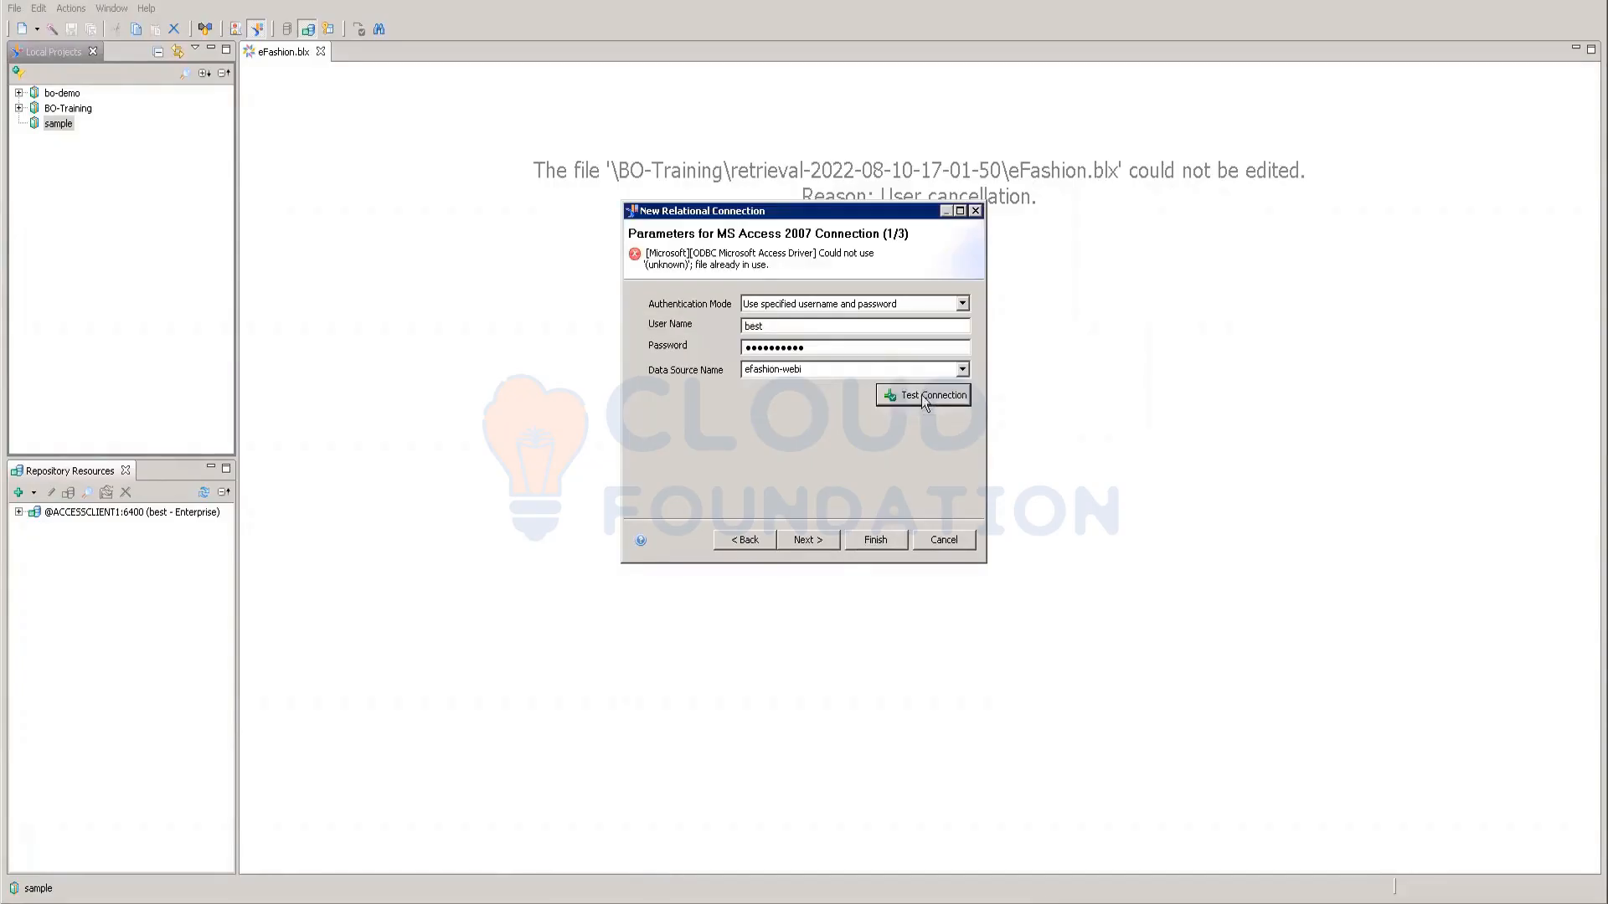
pyautogui.click(961, 369)
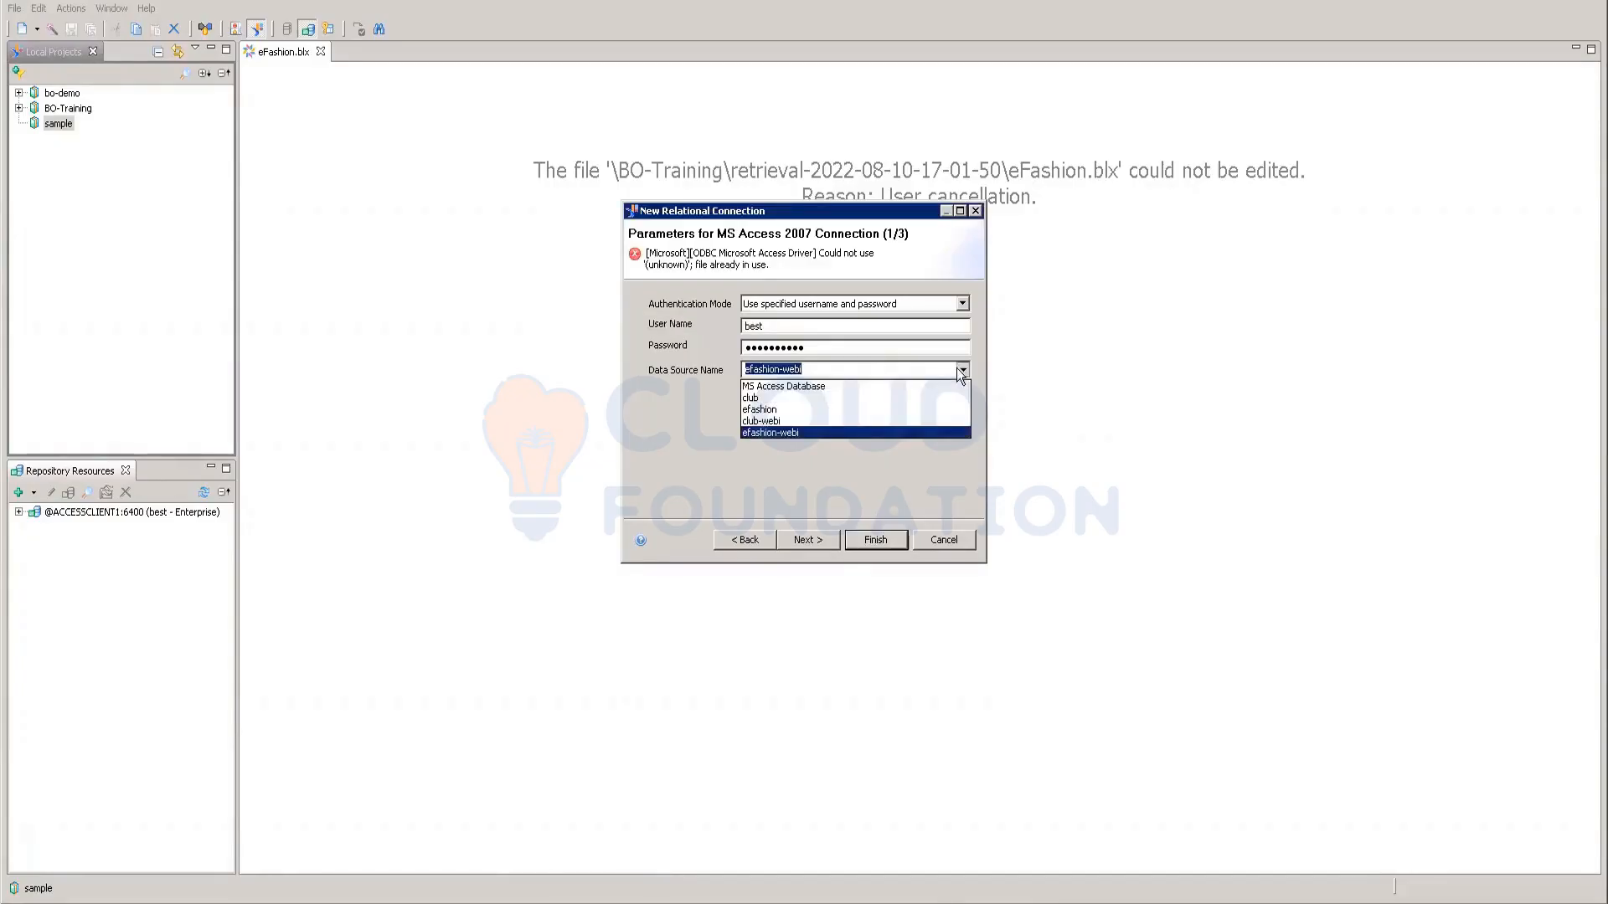
pyautogui.click(771, 398)
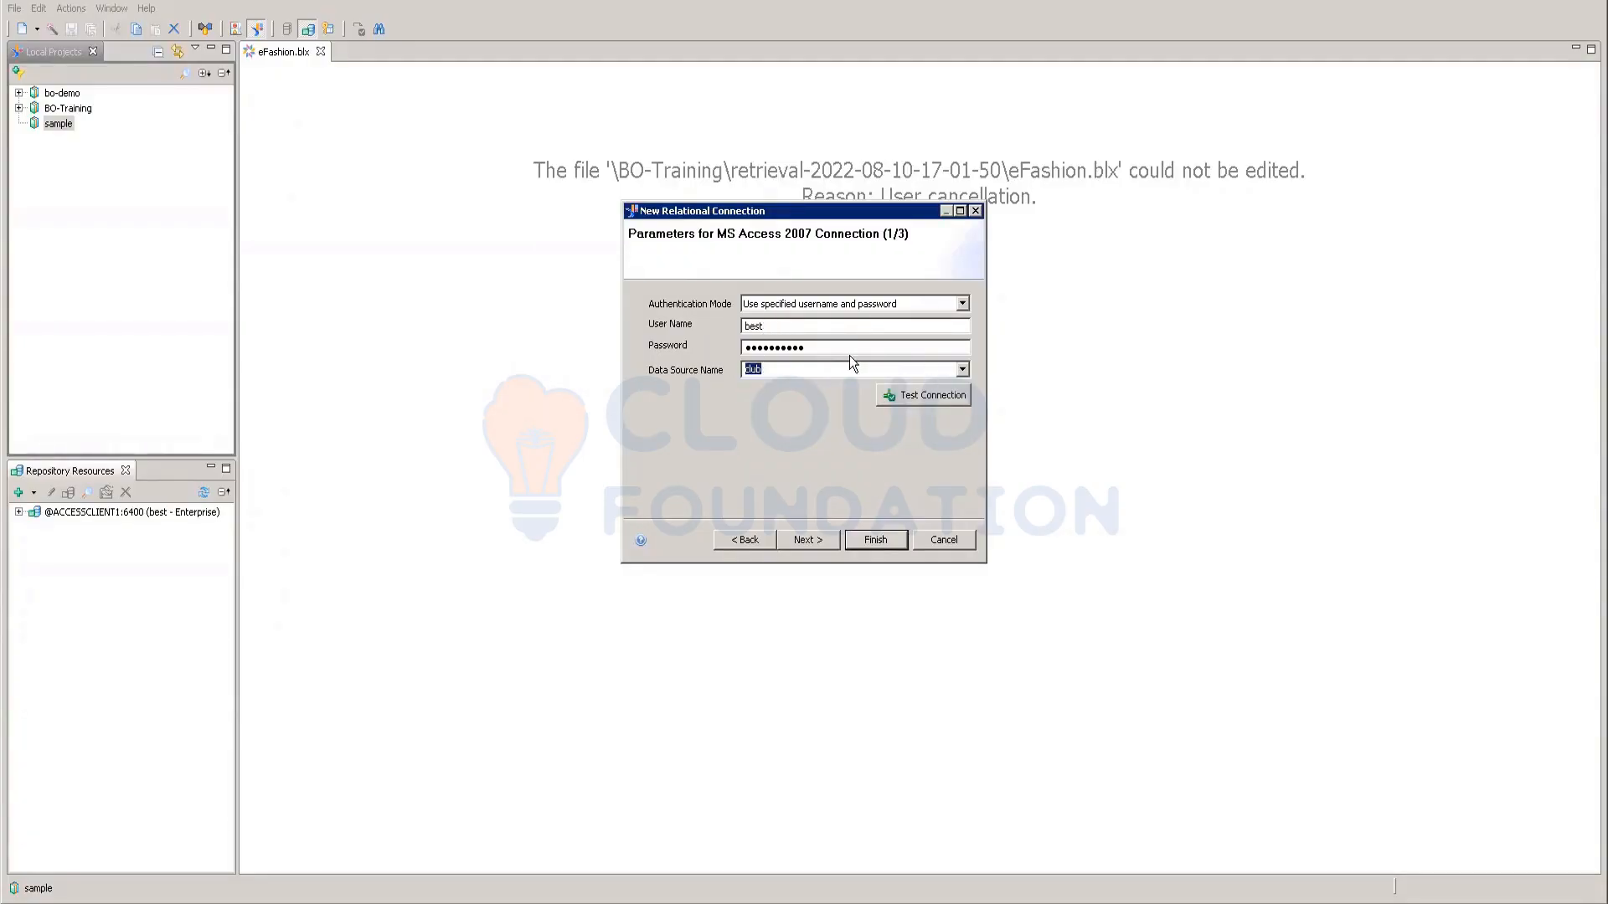
# Step: Test MS Access Database as the data source, which fails, then switch to club and test successfully
pyautogui.click(963, 369)
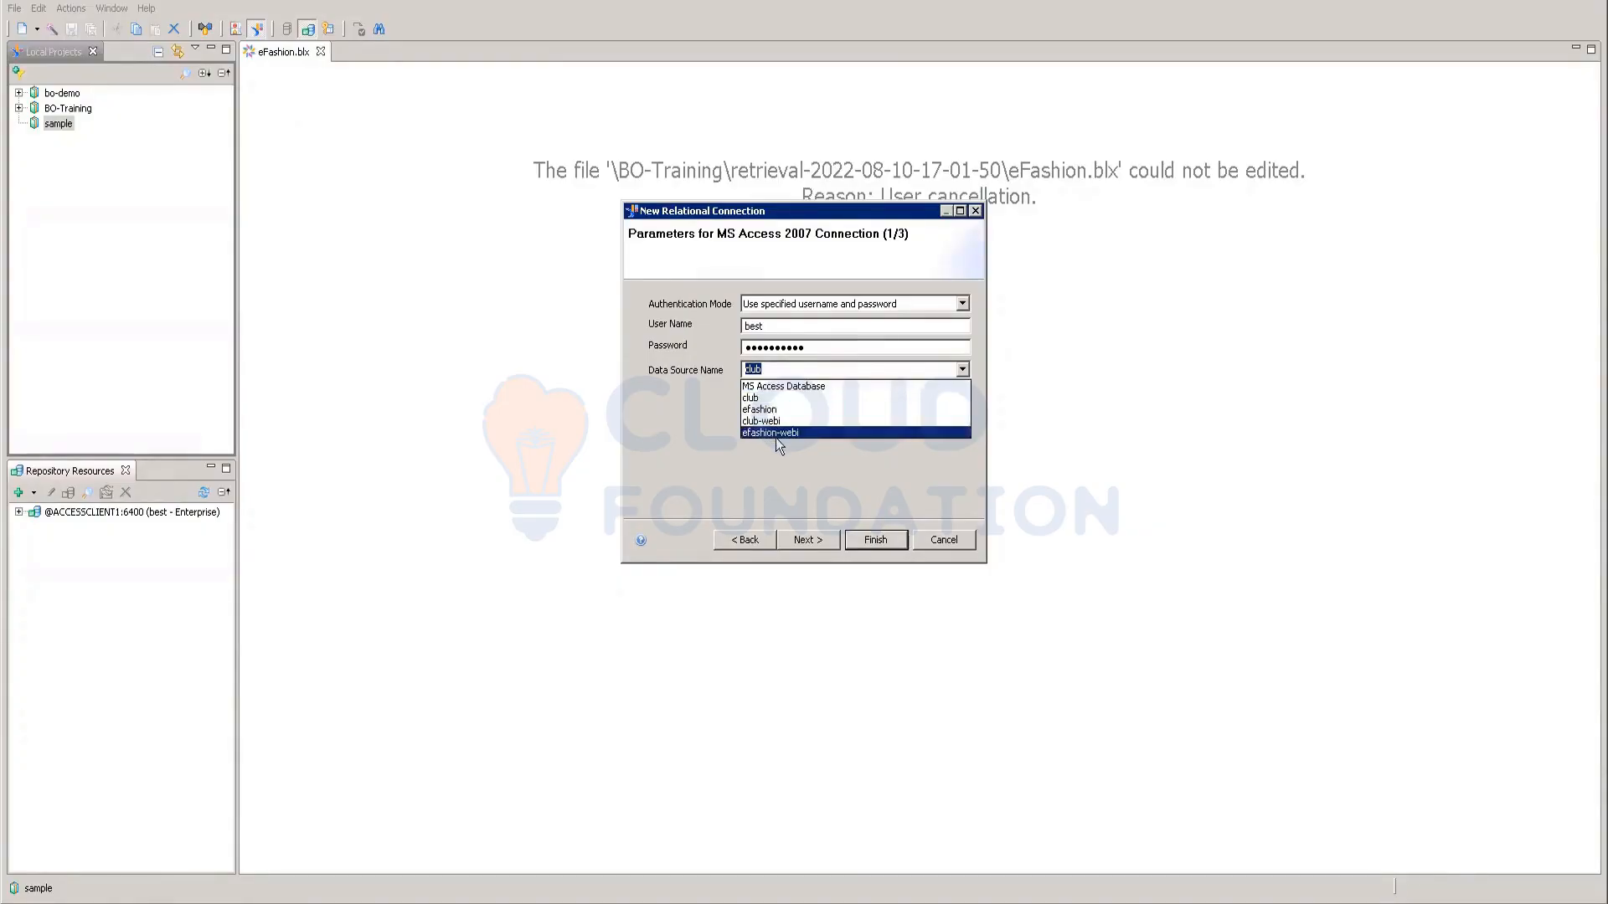
pyautogui.click(792, 383)
pyautogui.click(893, 397)
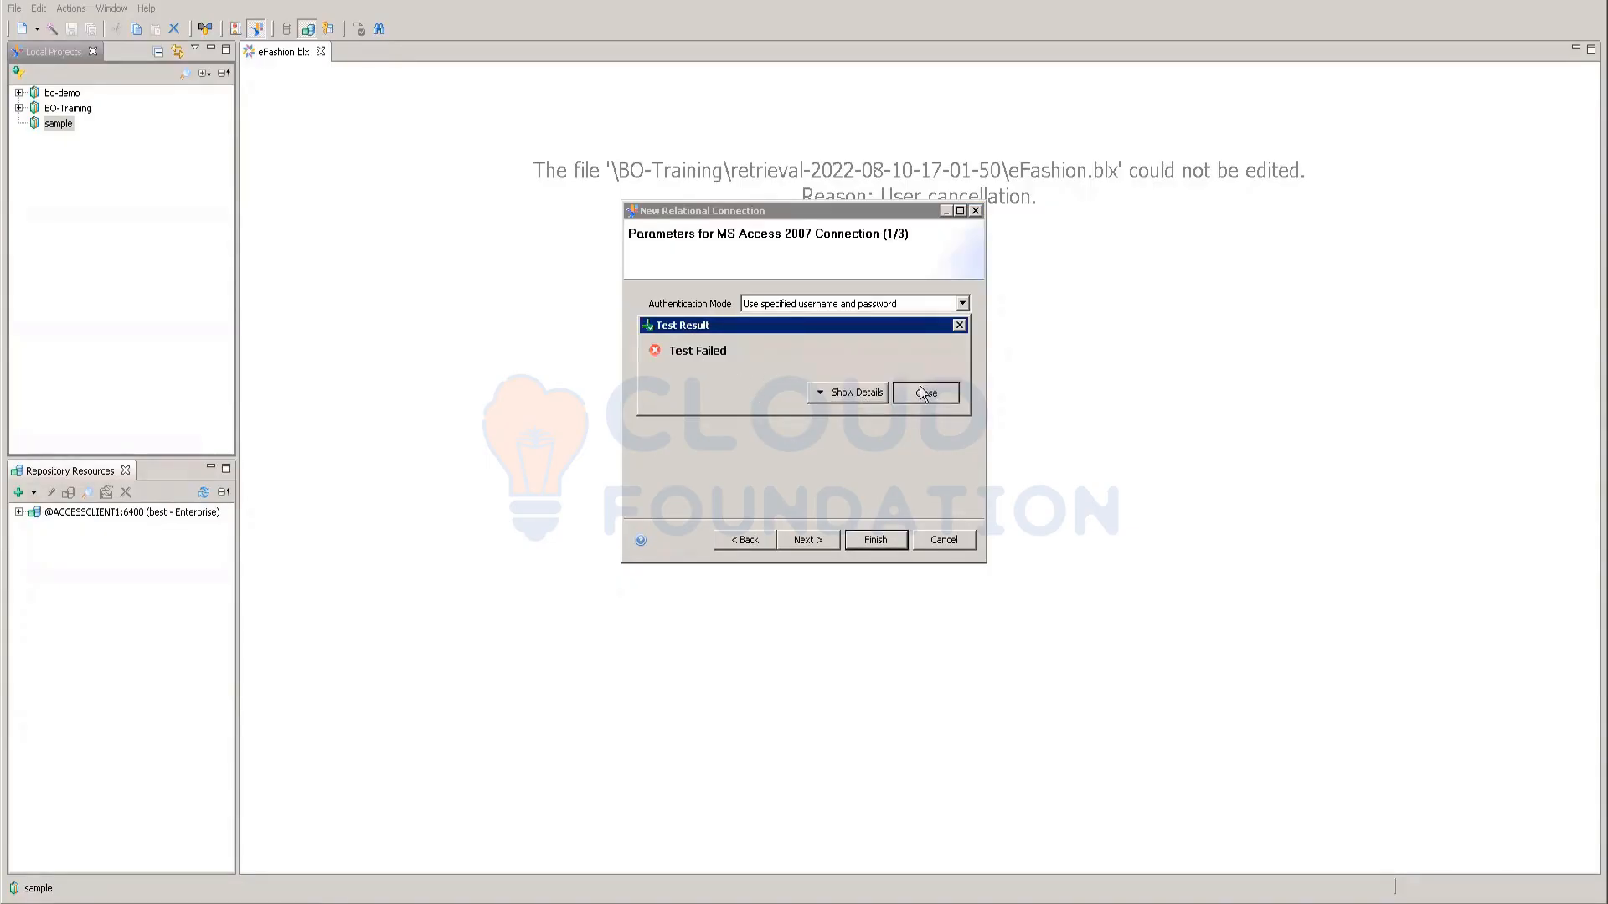
pyautogui.click(922, 392)
pyautogui.click(962, 371)
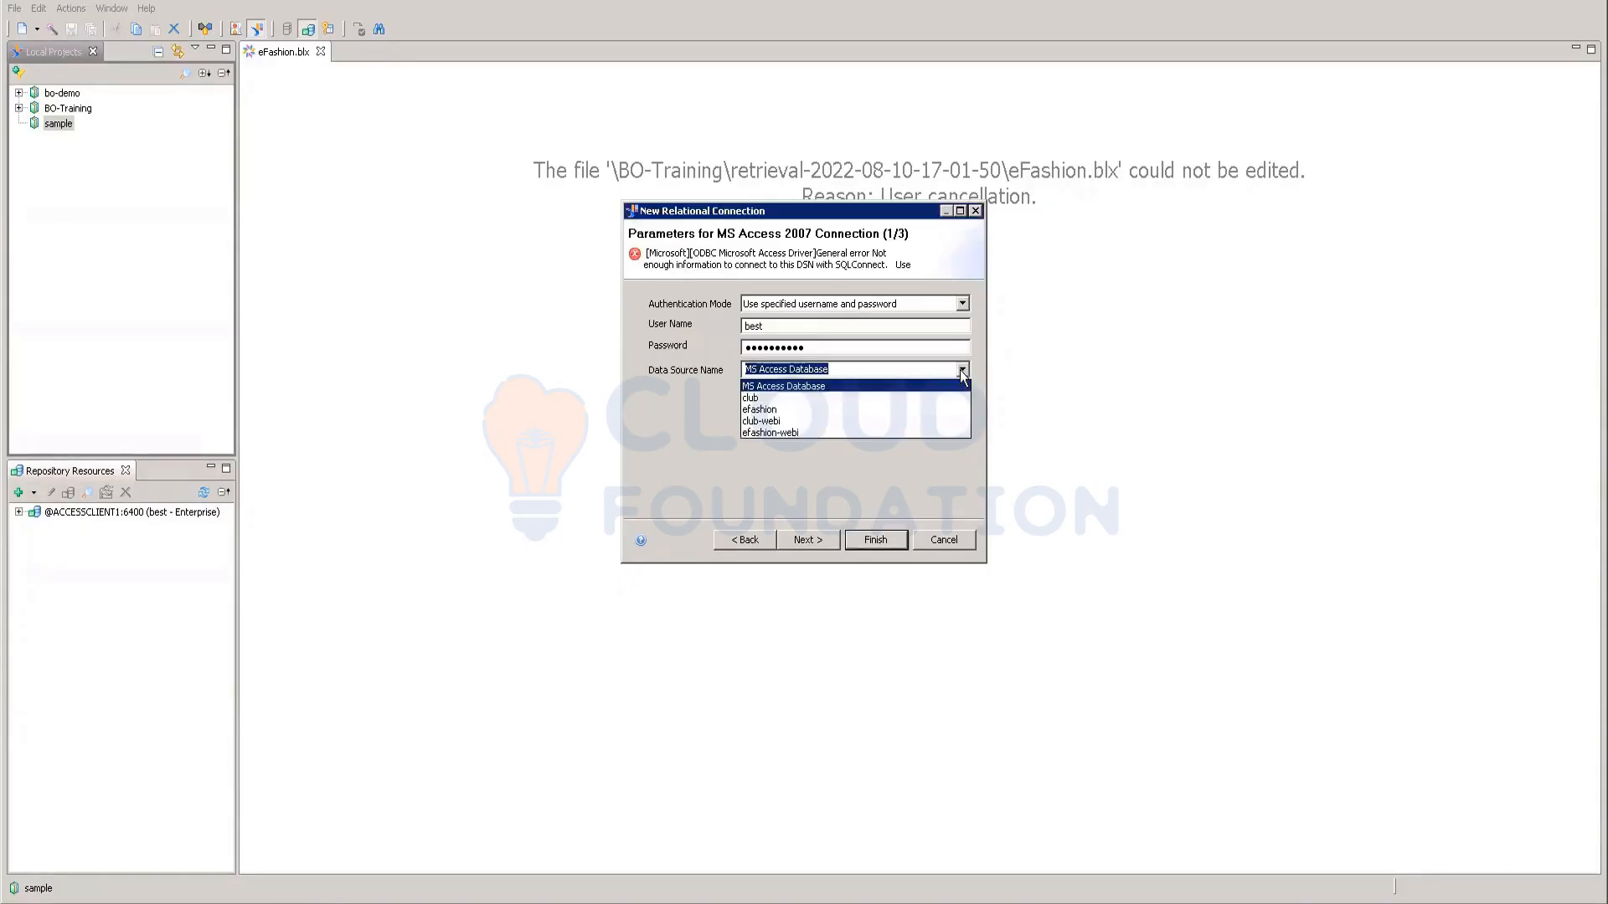
pyautogui.click(768, 400)
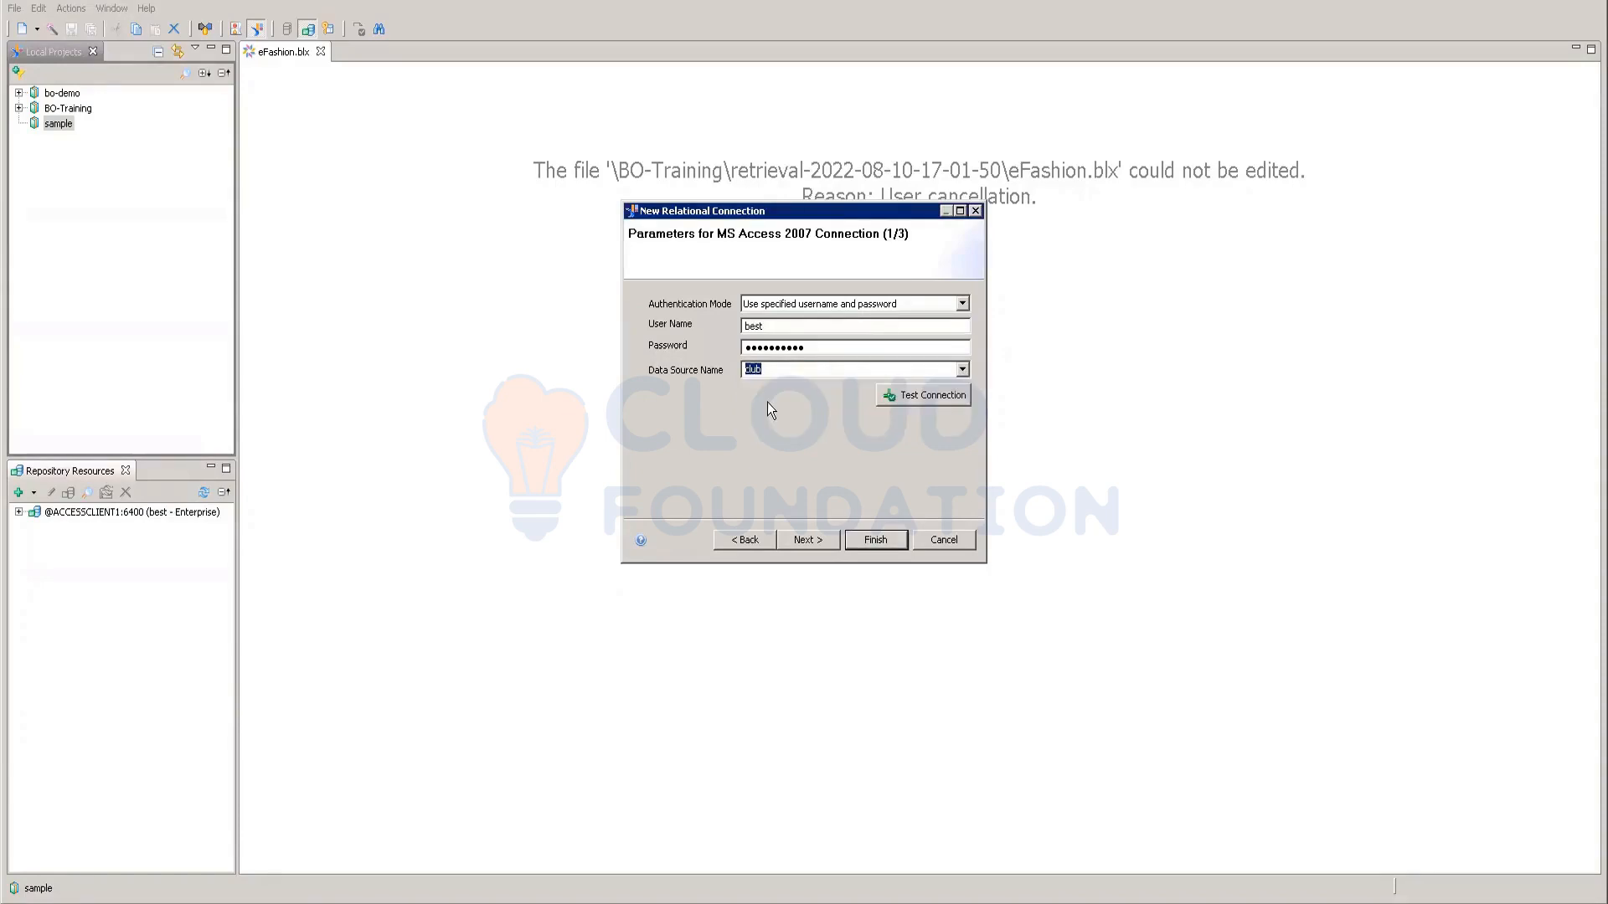
pyautogui.click(936, 397)
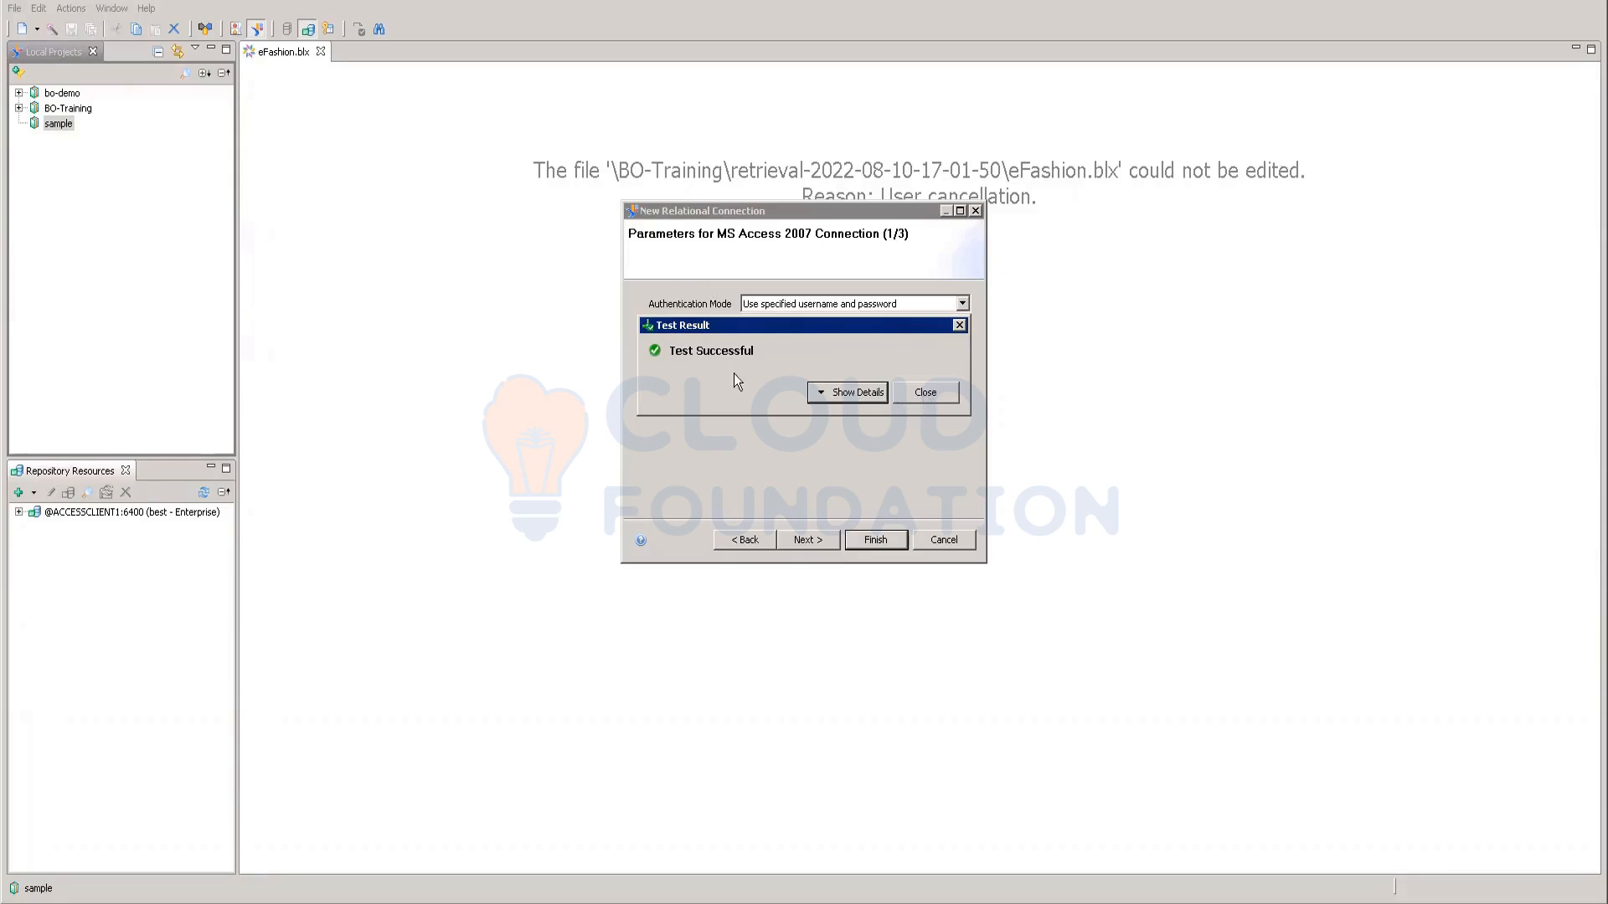
pyautogui.click(759, 450)
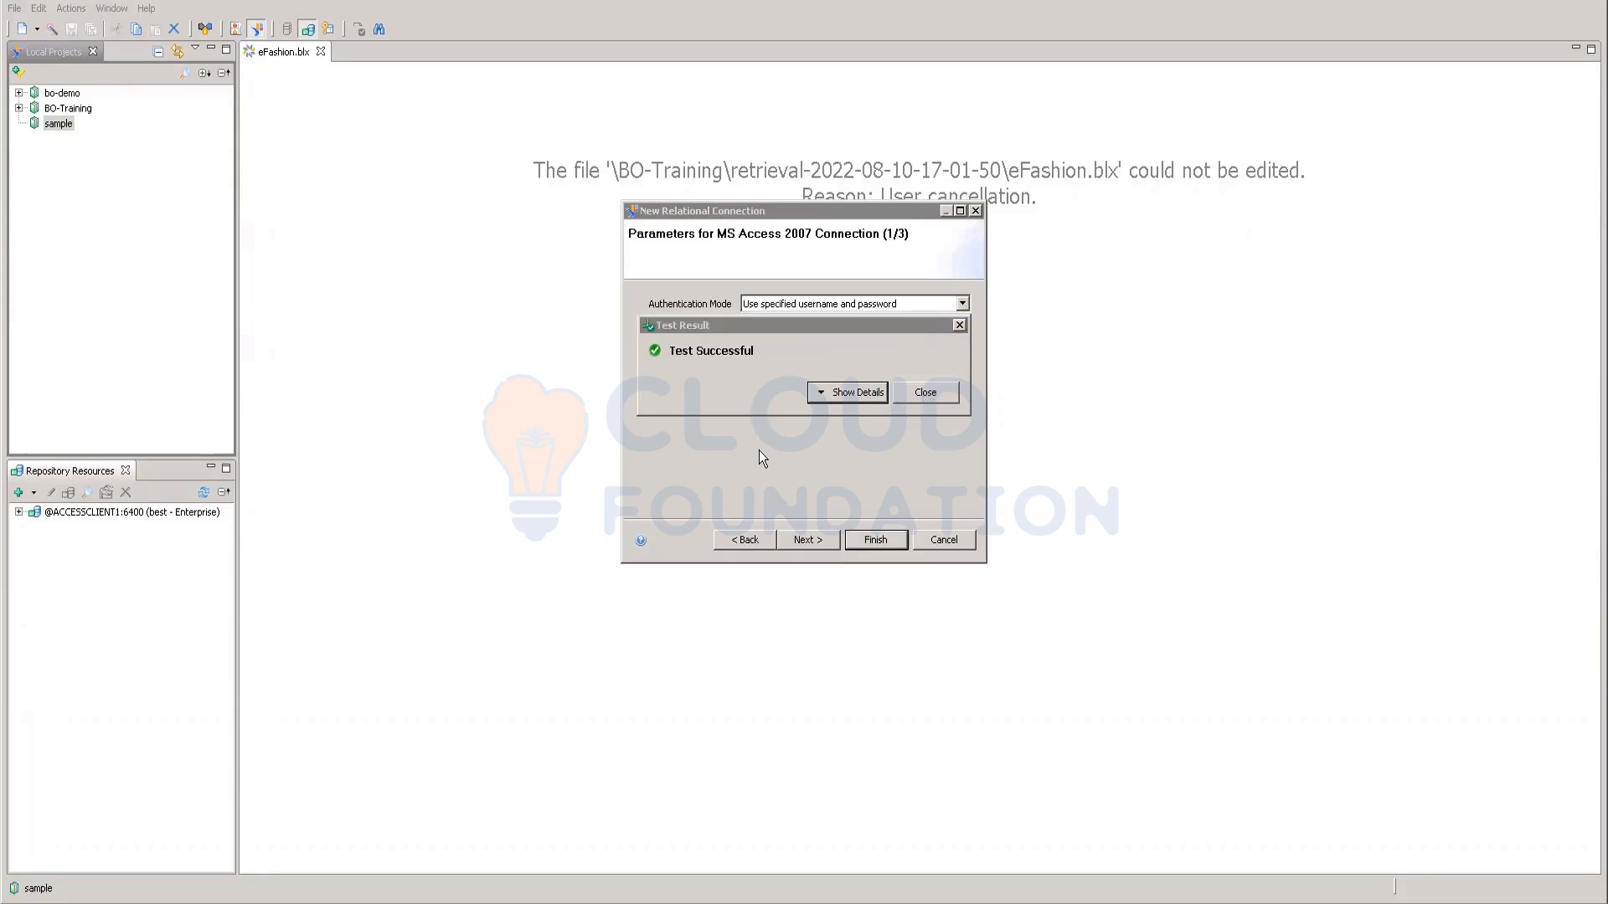
# Step: Try the efashion-webi data source, whose connection test fails
pyautogui.click(926, 394)
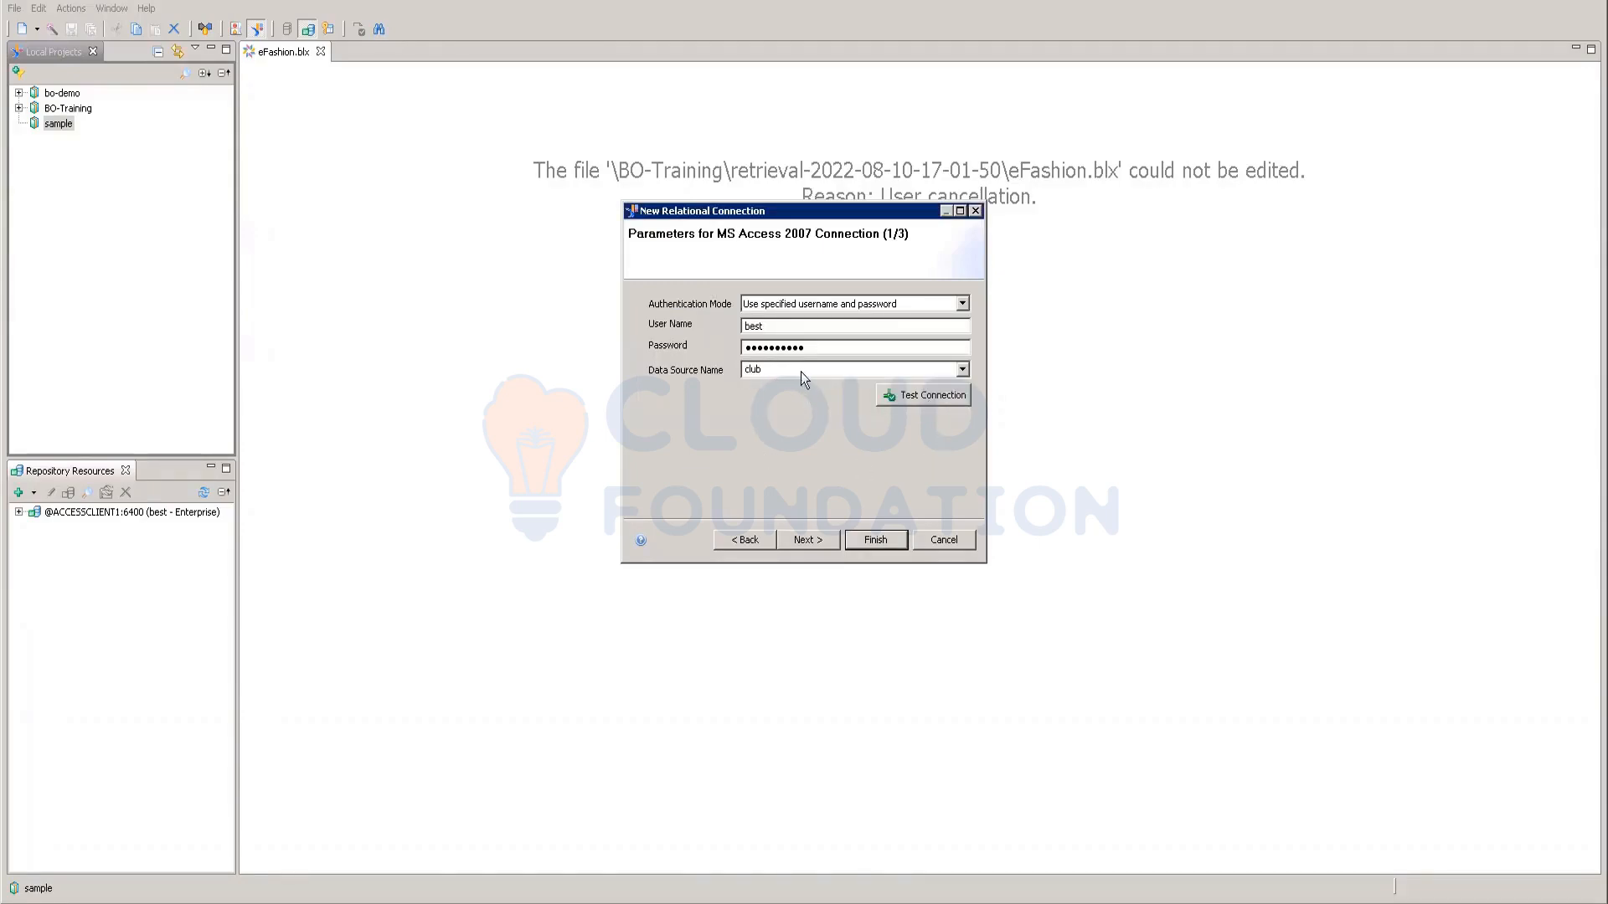
pyautogui.click(962, 369)
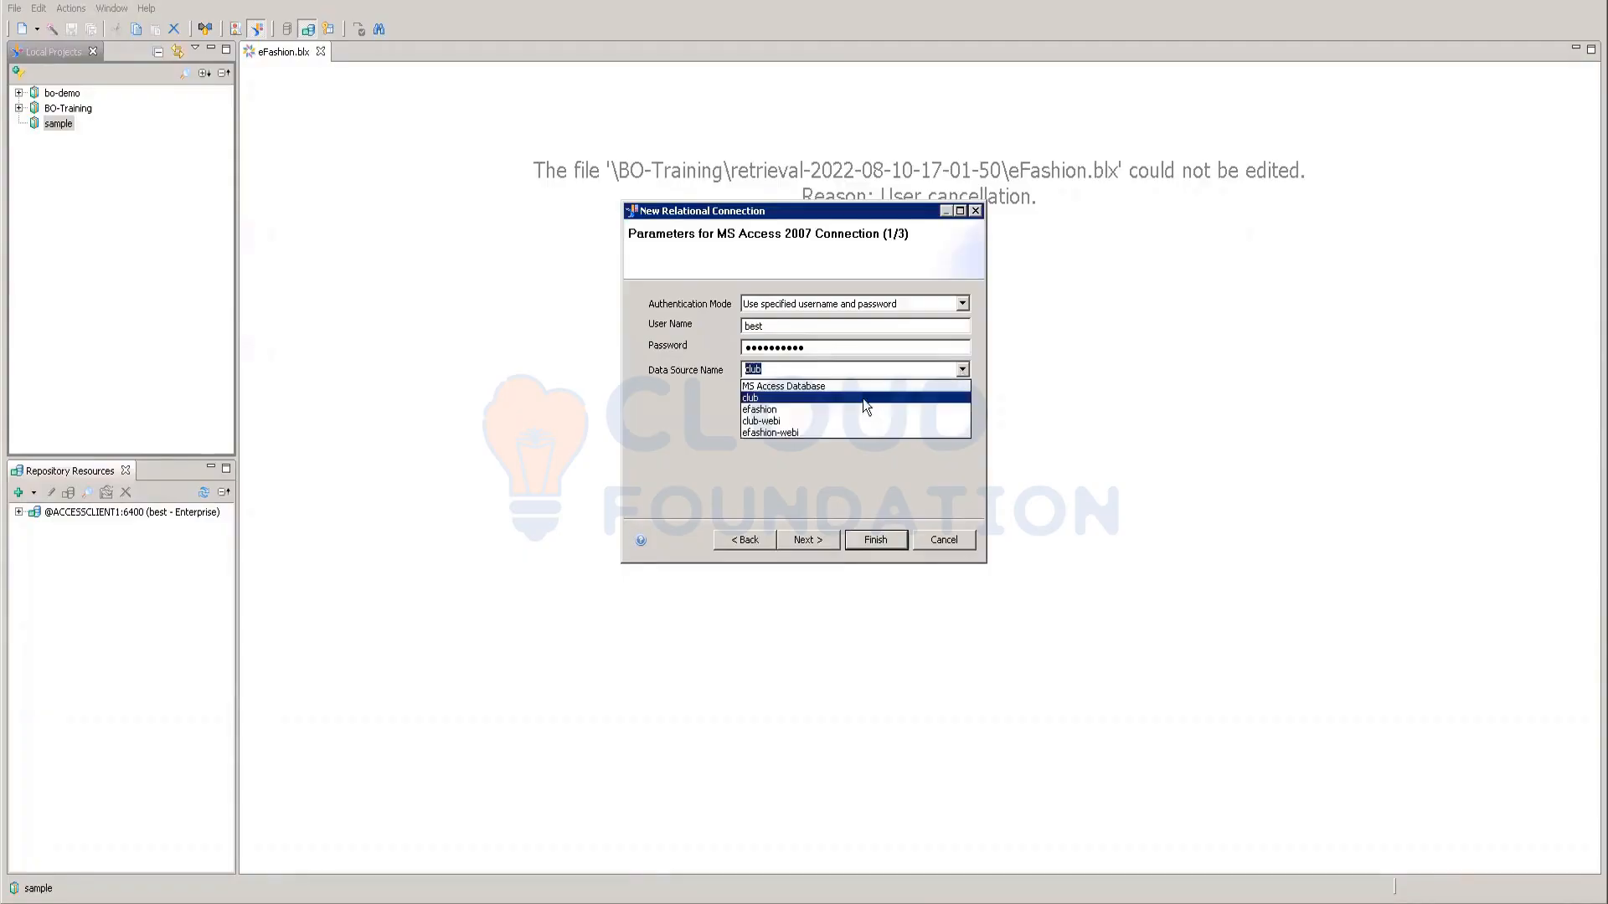
pyautogui.click(771, 432)
pyautogui.click(923, 397)
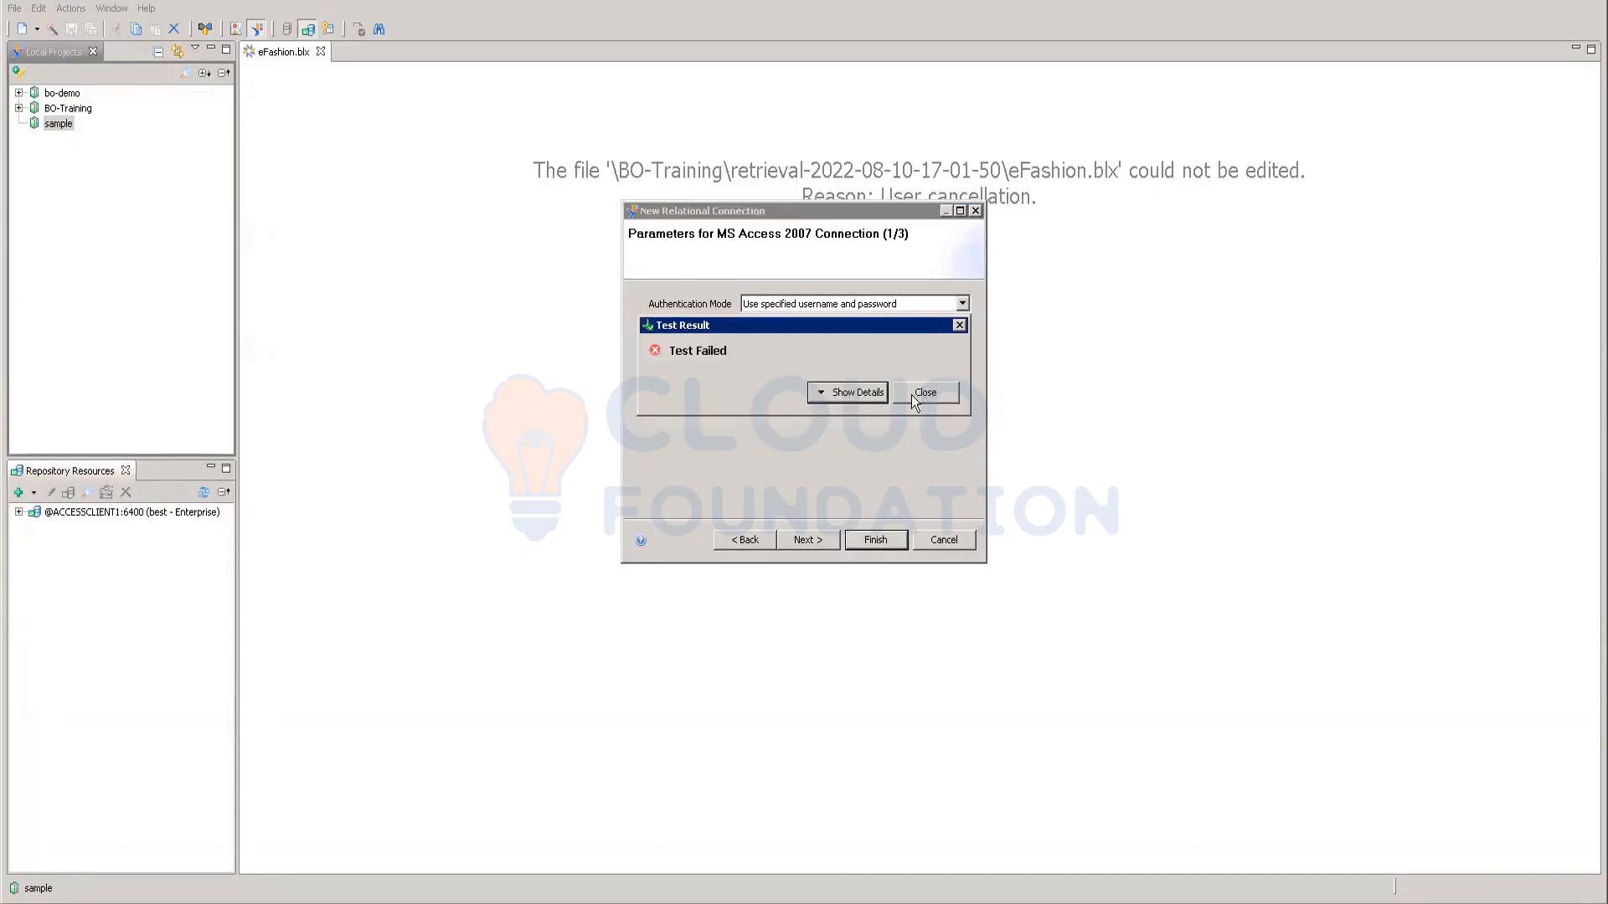
pyautogui.click(914, 394)
# Step: Select club-webi, test it successfully, and finish the sample connection past the pool settings
pyautogui.click(959, 371)
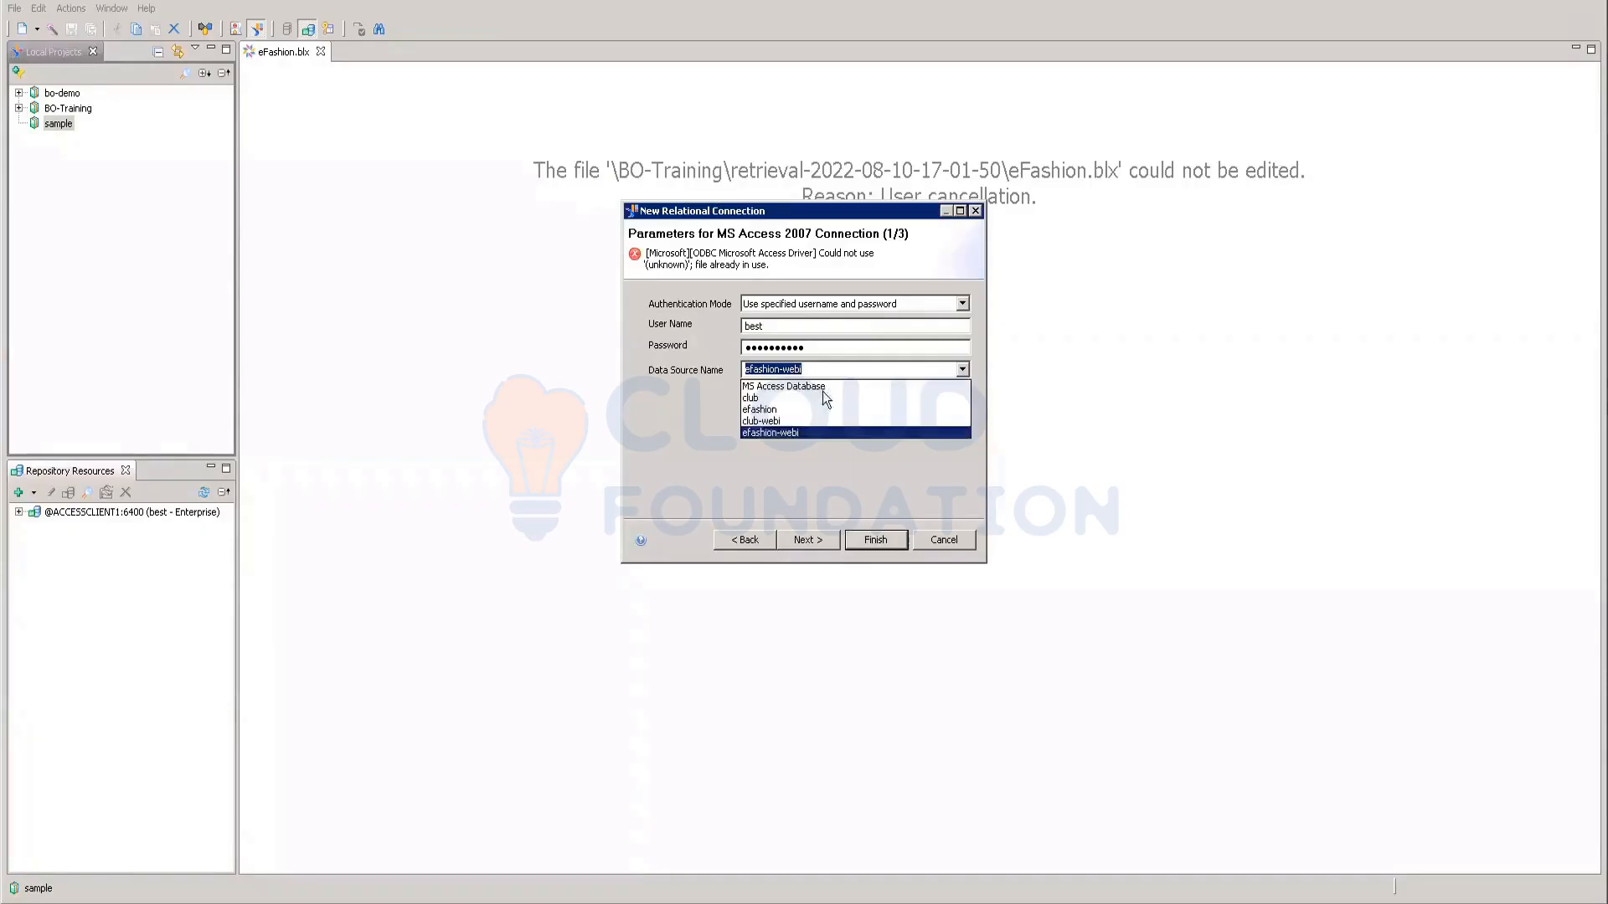
pyautogui.click(772, 428)
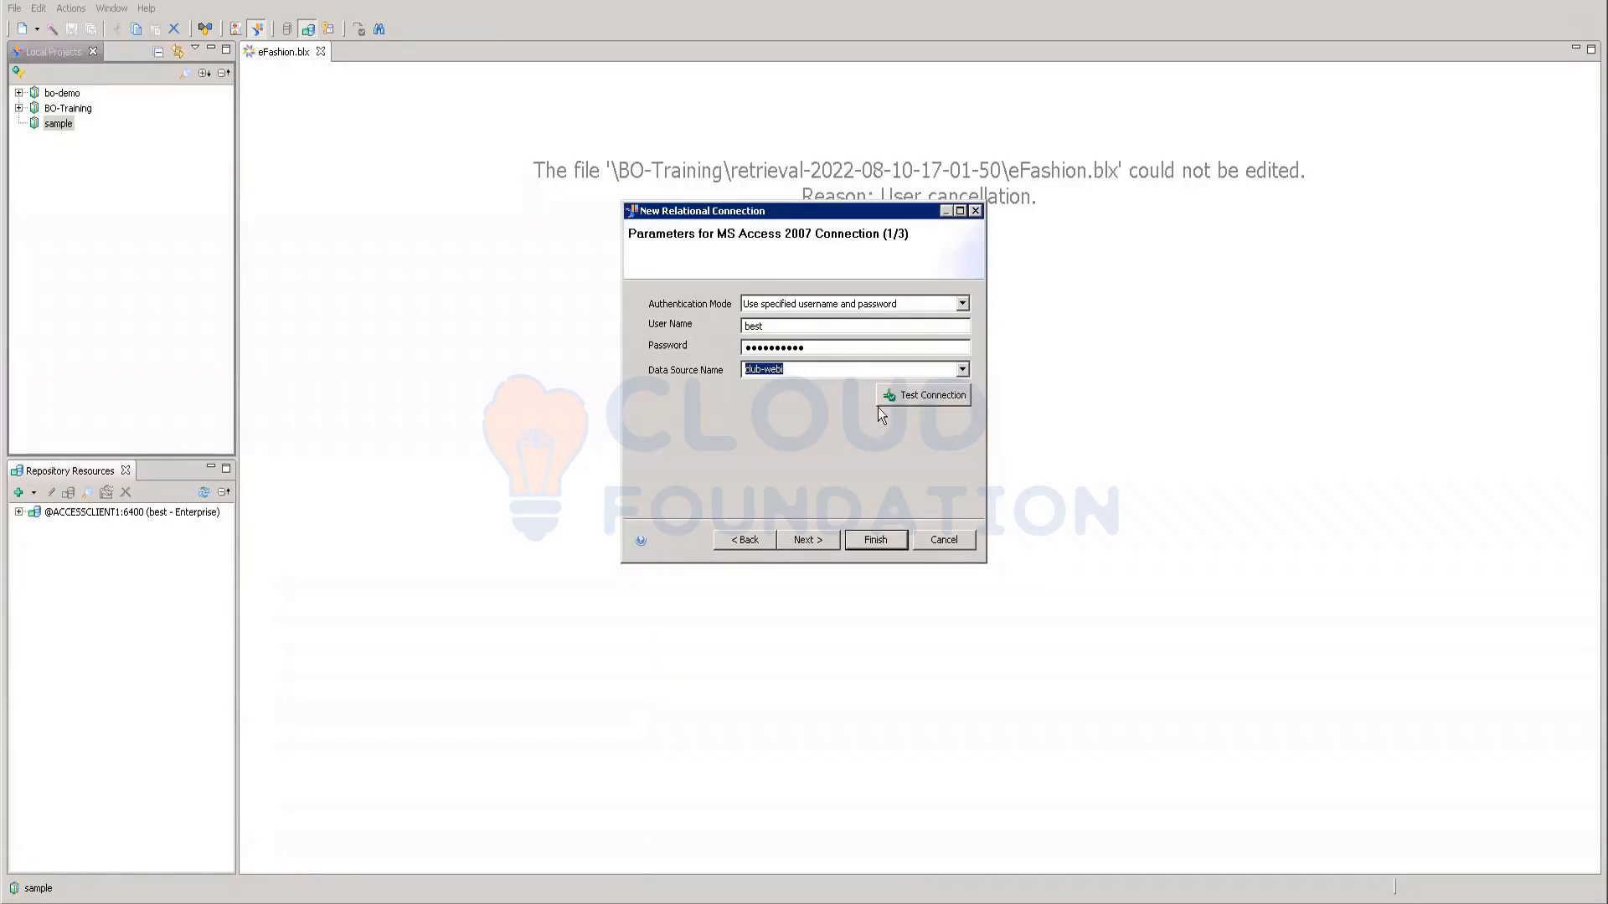
pyautogui.click(921, 395)
pyautogui.click(959, 326)
pyautogui.click(828, 543)
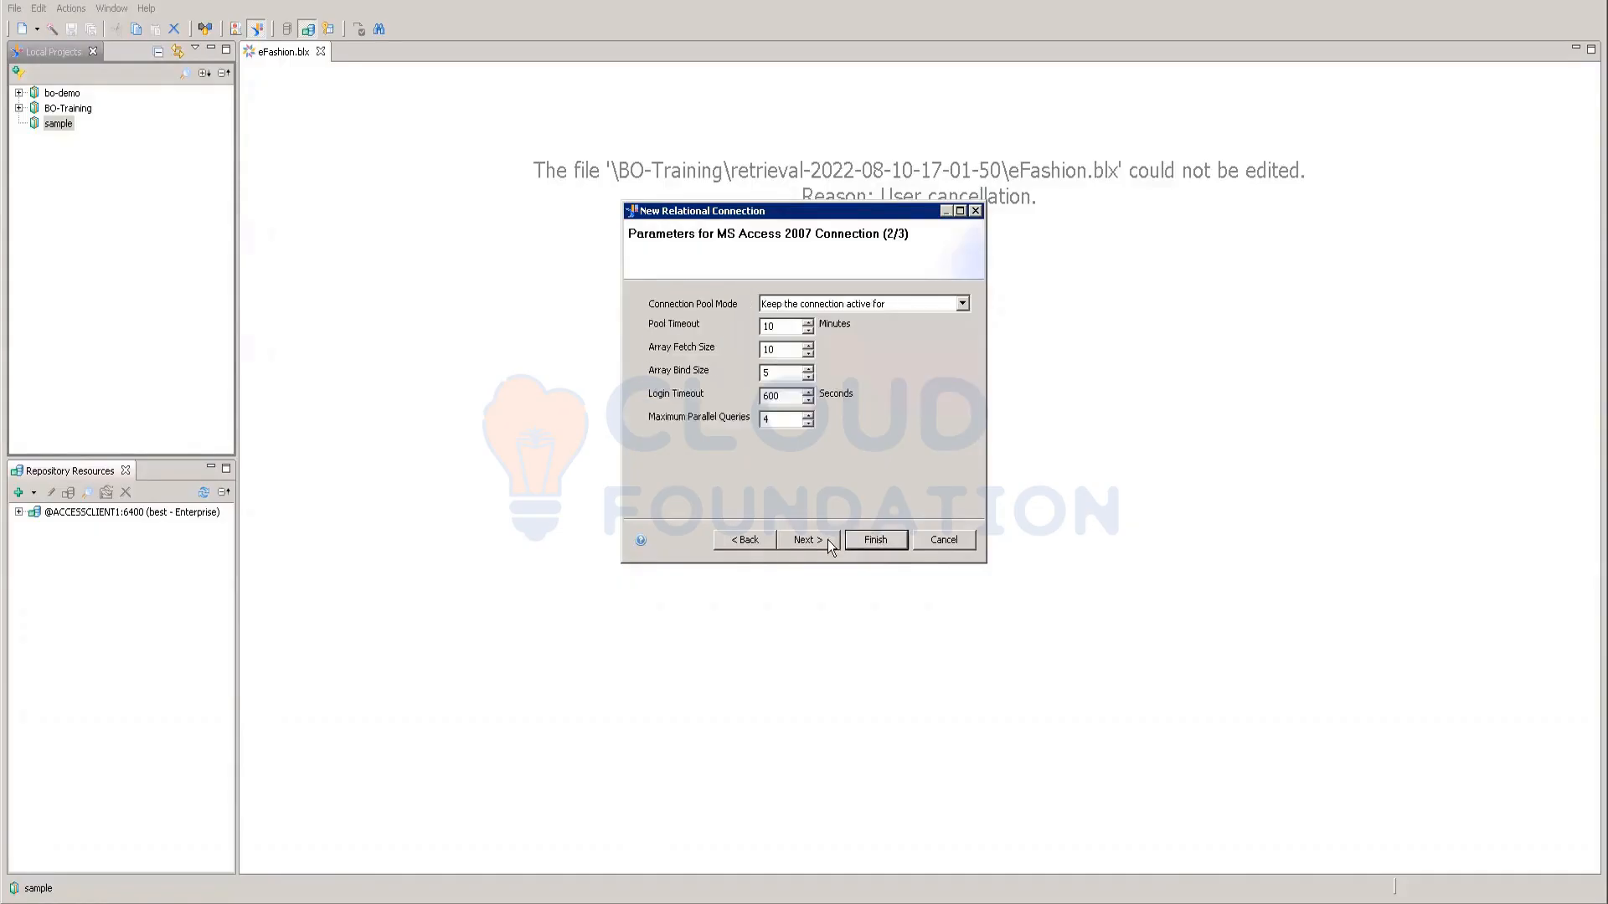
pyautogui.click(868, 541)
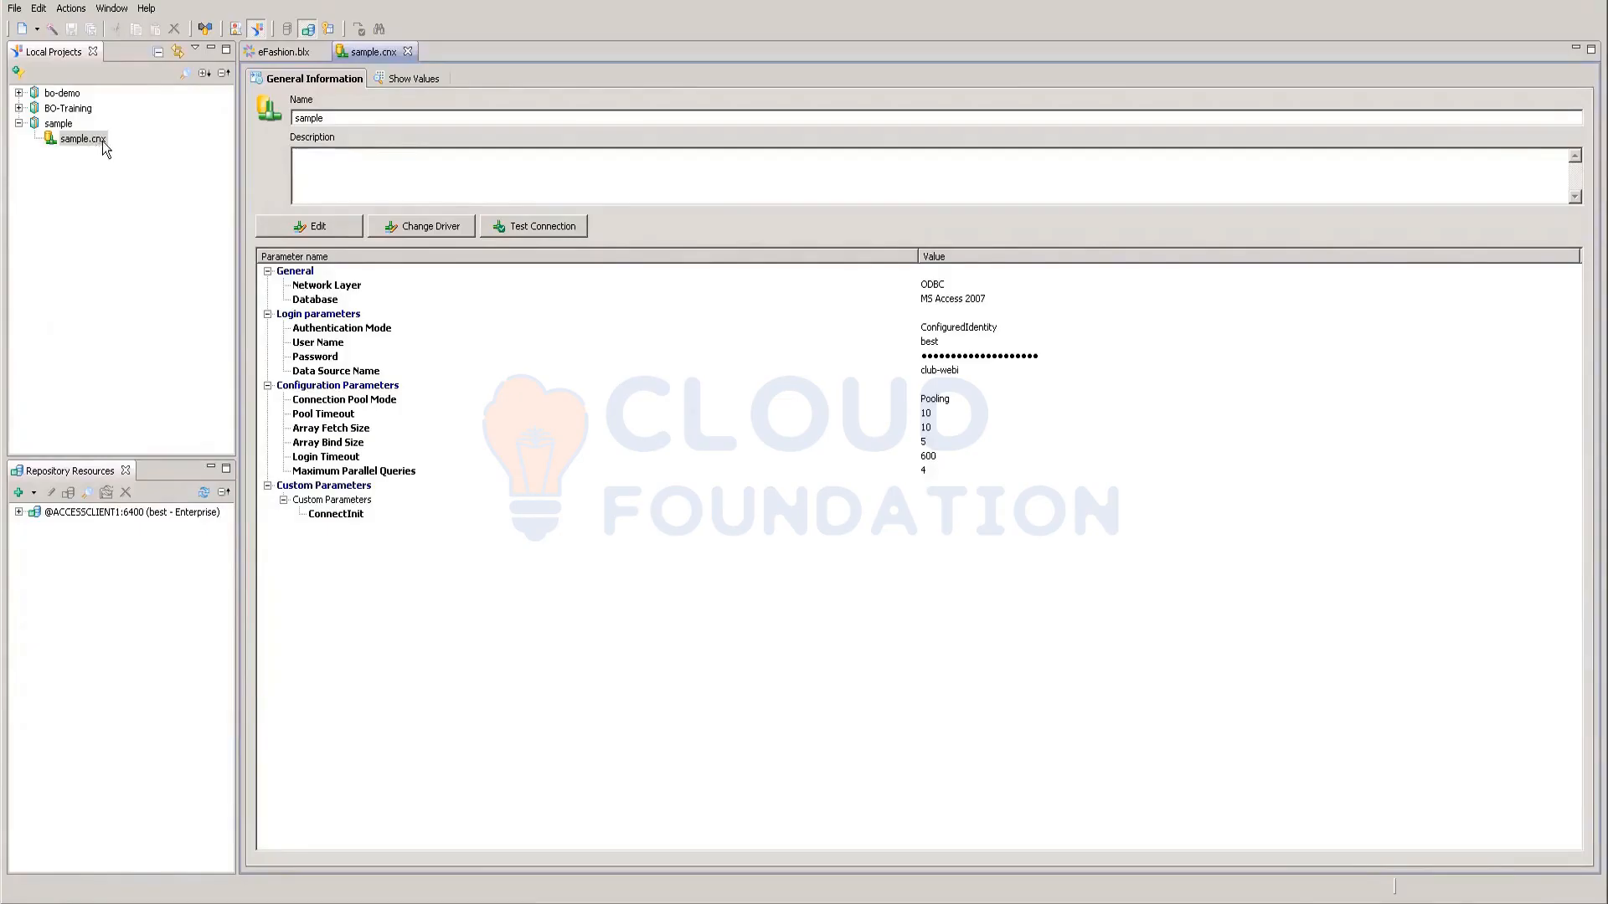
# Step: Publish sample.cnx to the repository's Connections folder, creating the sample.cns shortcut
pyautogui.rightClick(102, 141)
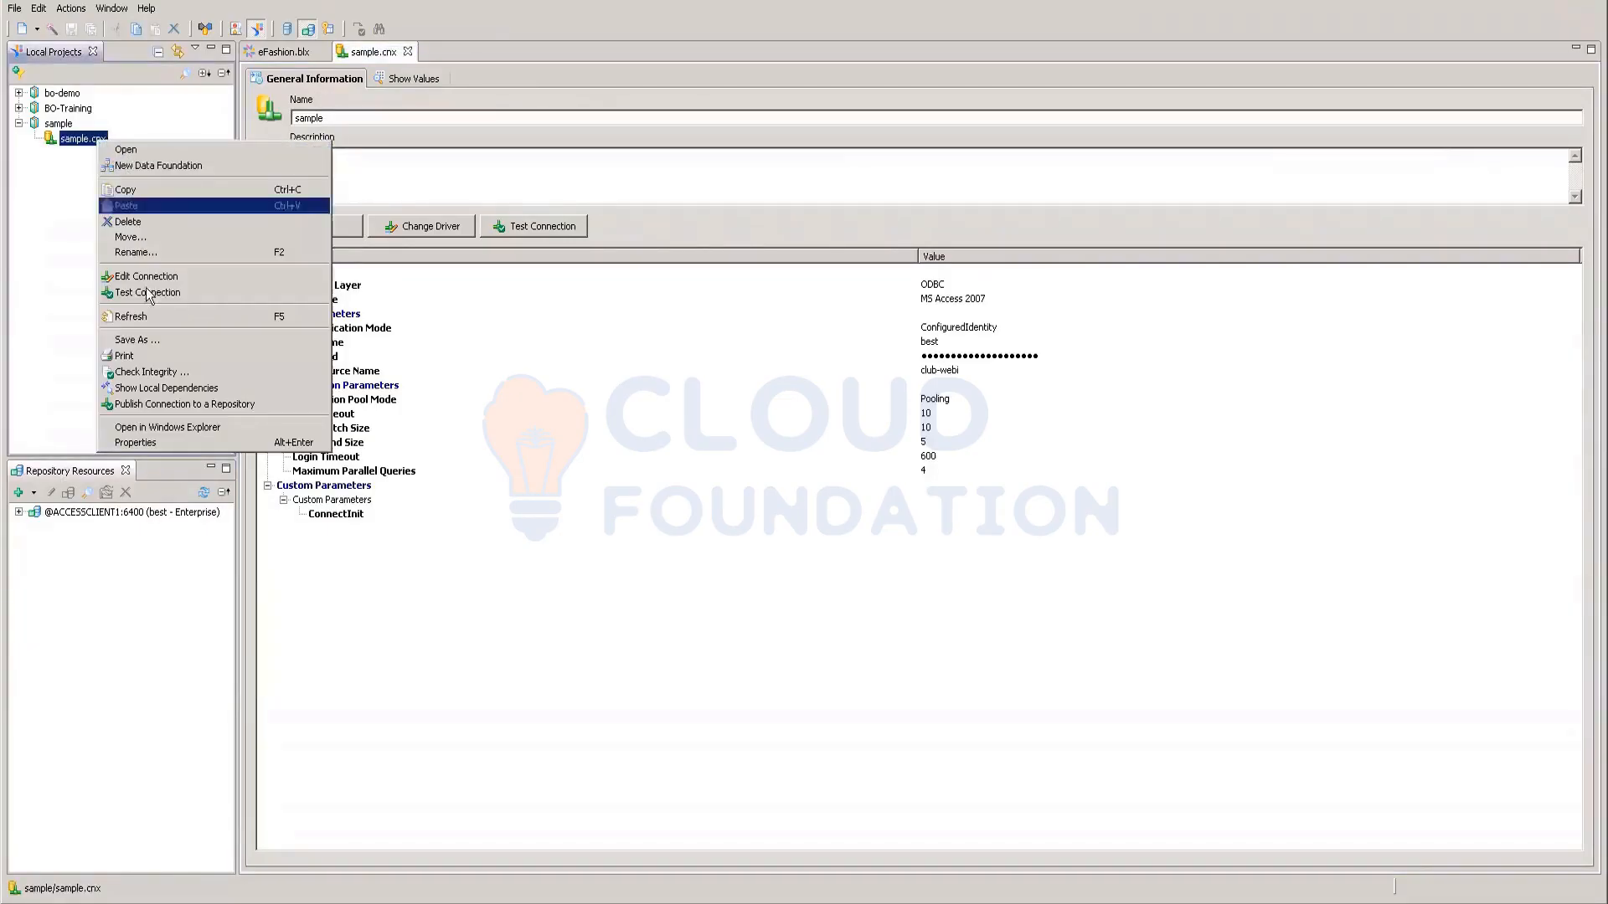
pyautogui.click(152, 404)
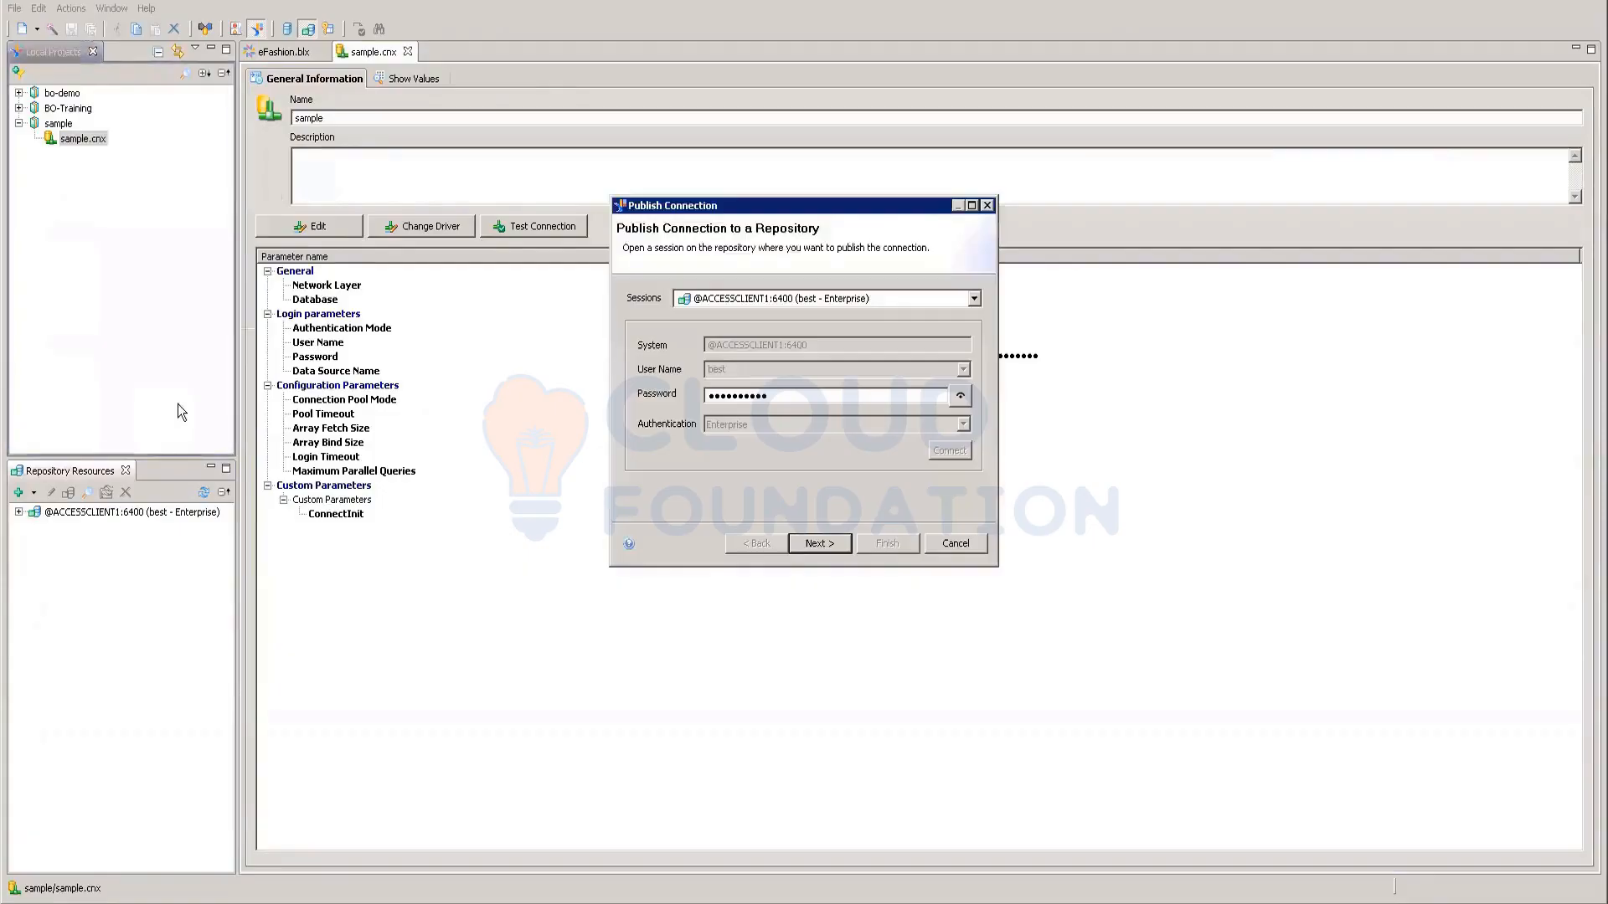
pyautogui.click(814, 544)
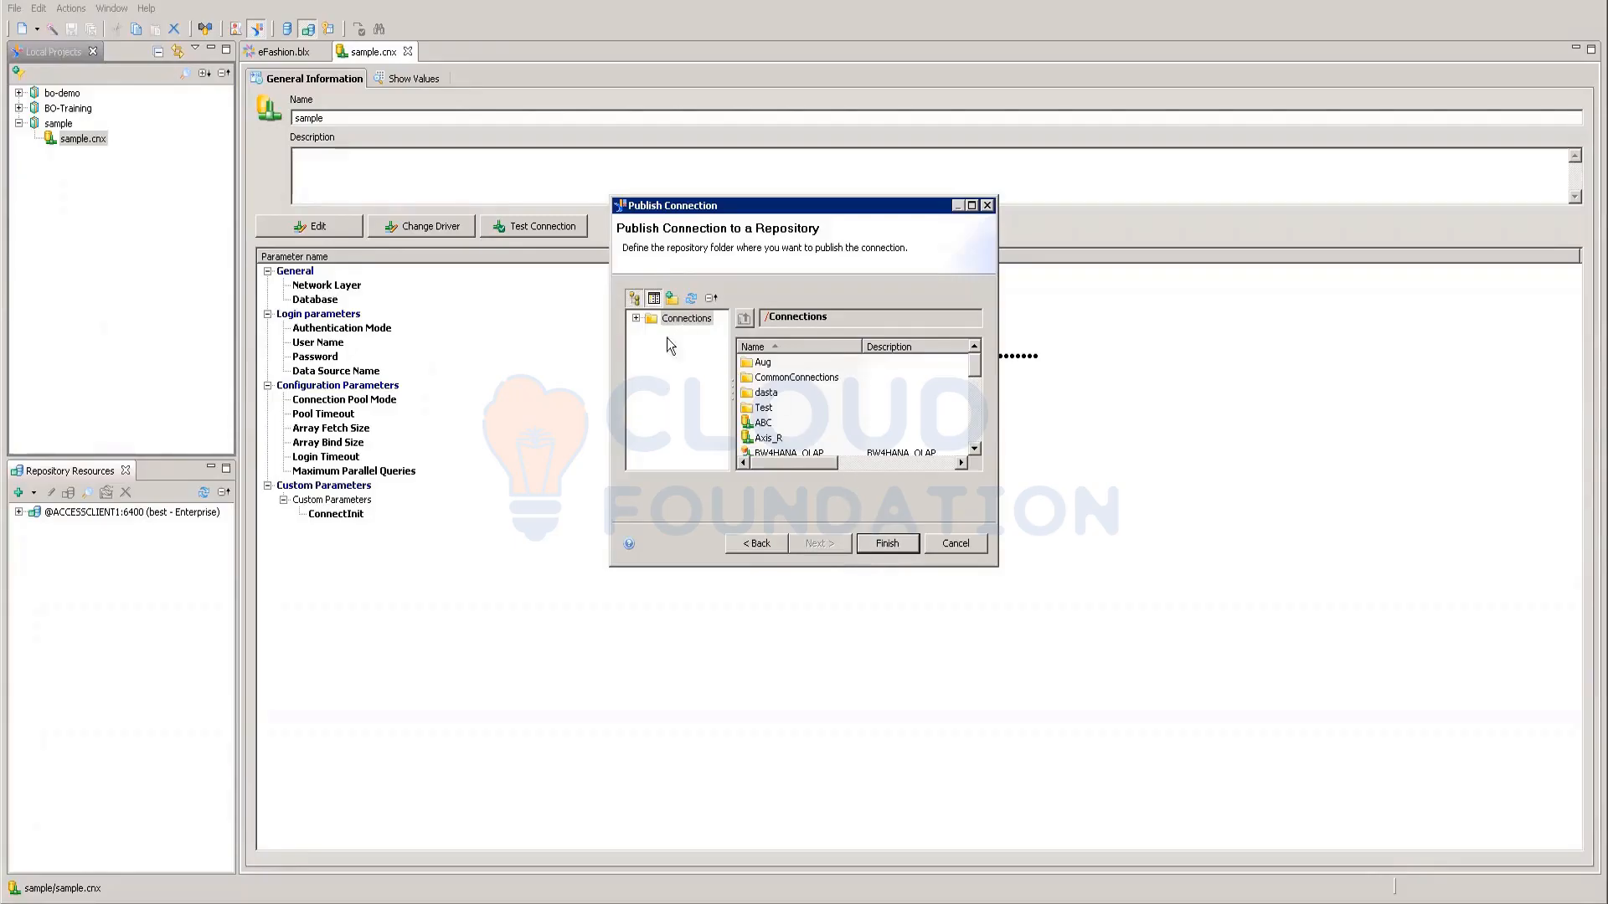
pyautogui.click(637, 319)
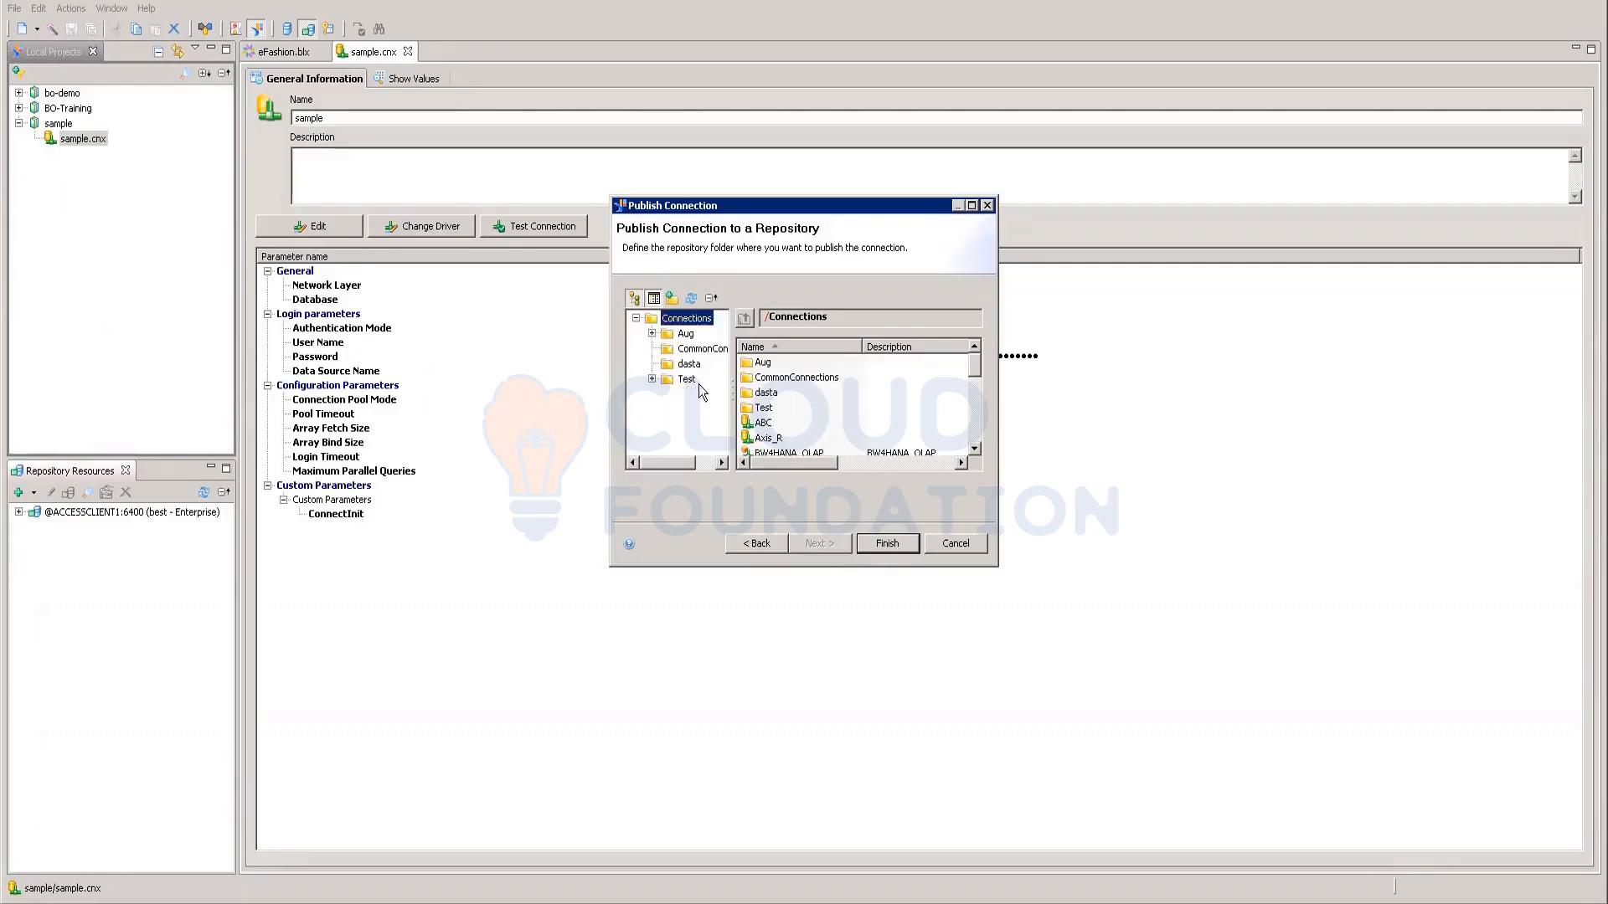
pyautogui.click(888, 543)
pyautogui.click(904, 466)
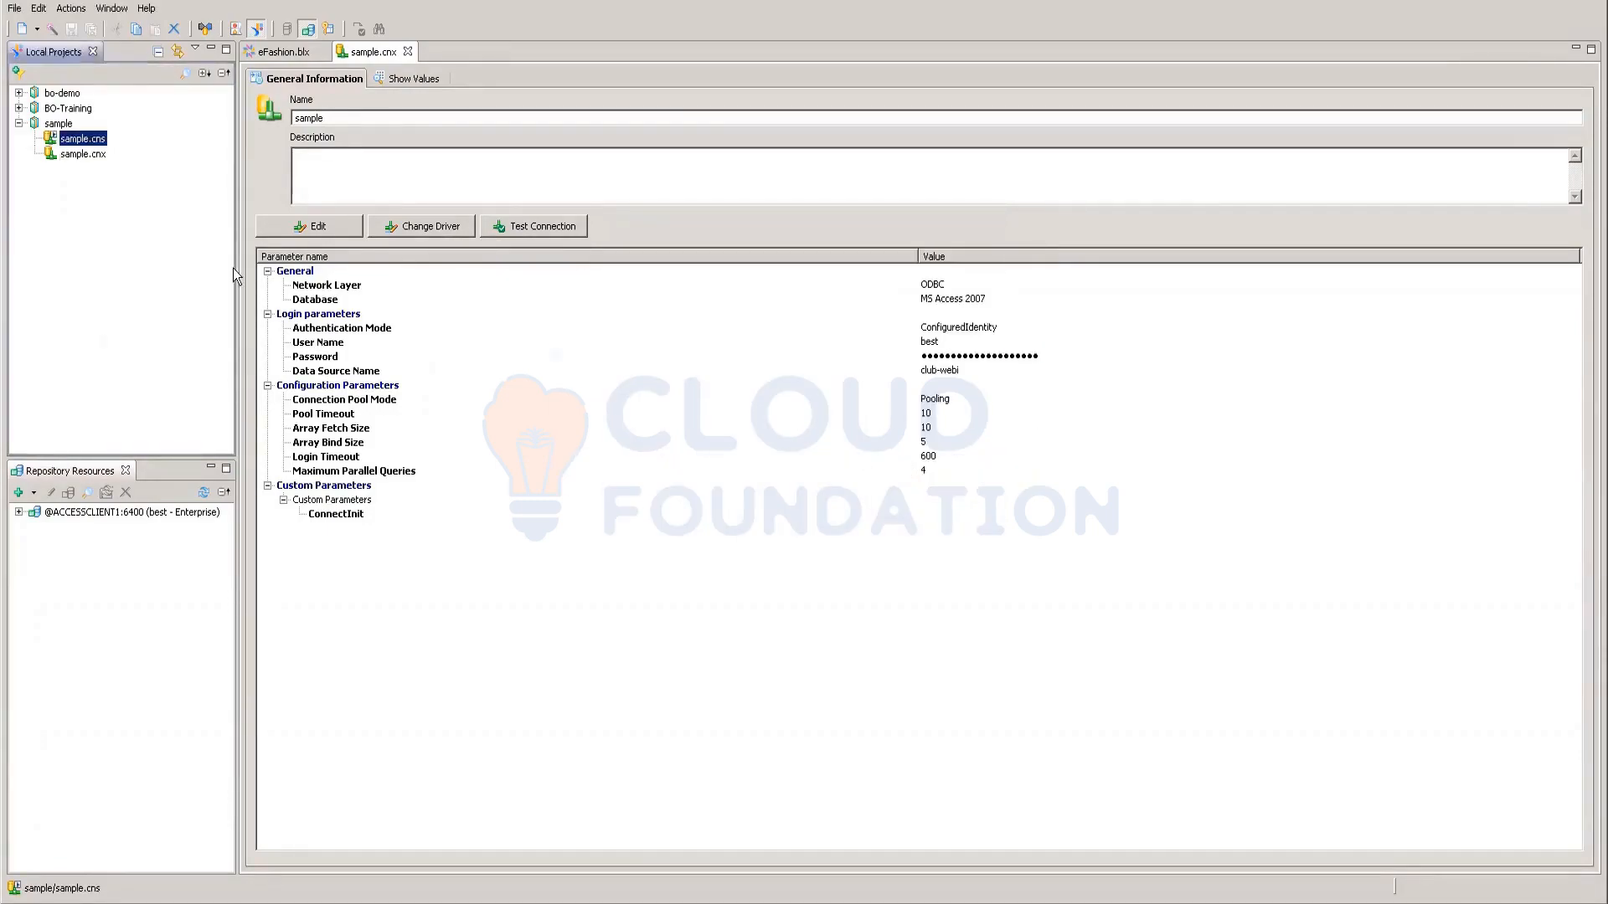
# Step: Create a single-source data foundation named sample on sample.cns and expand its table list
pyautogui.rightClick(102, 144)
pyautogui.click(137, 167)
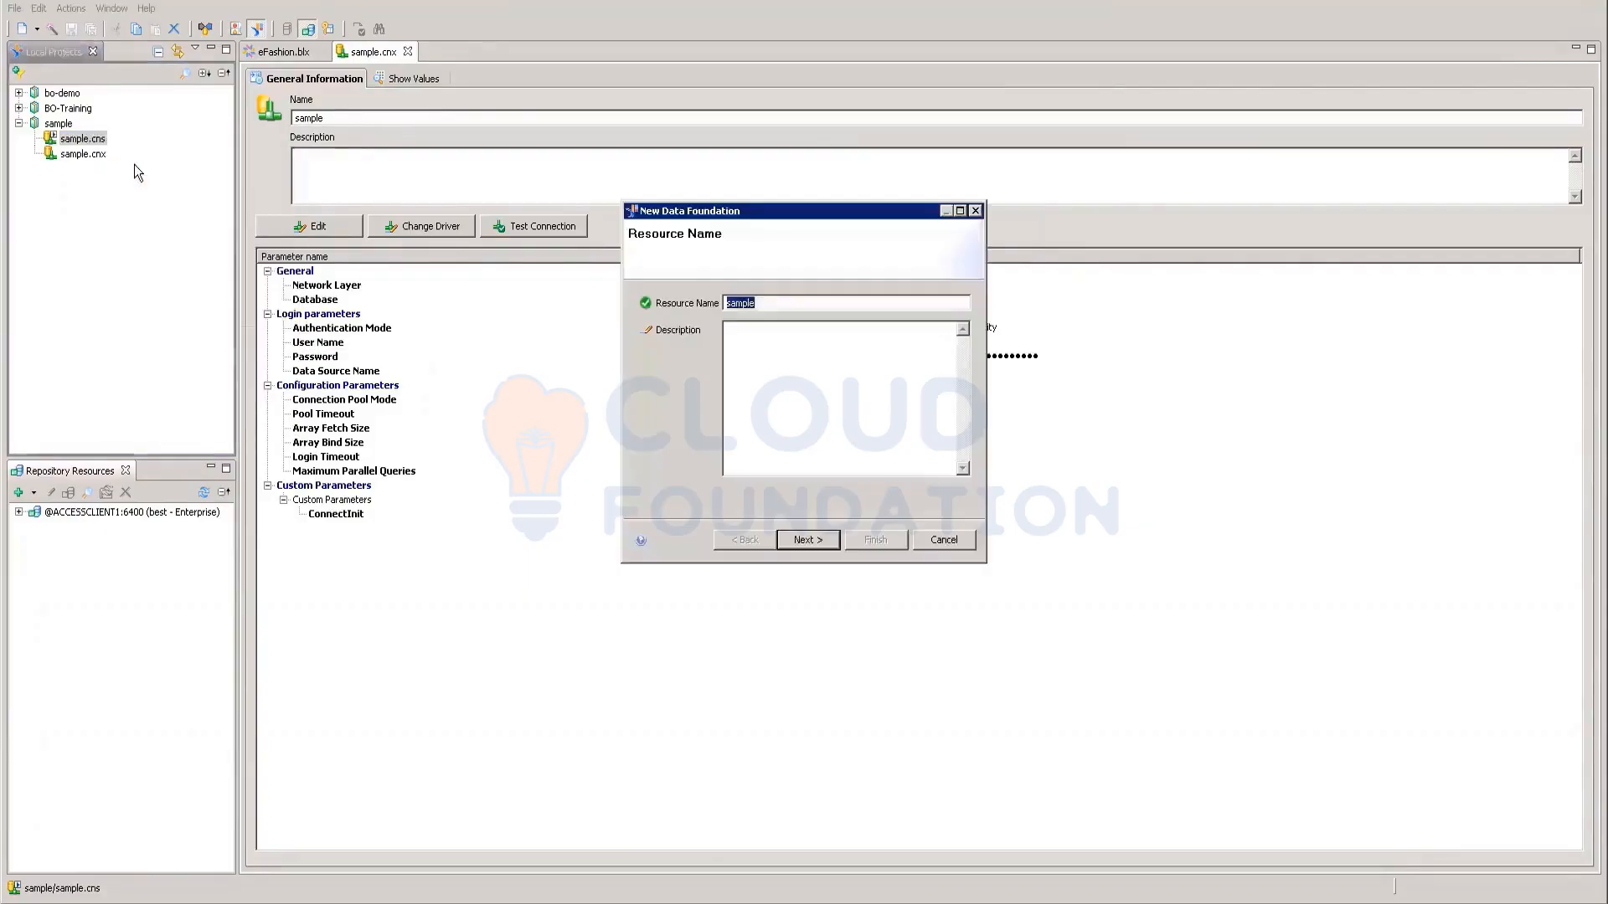
pyautogui.click(817, 541)
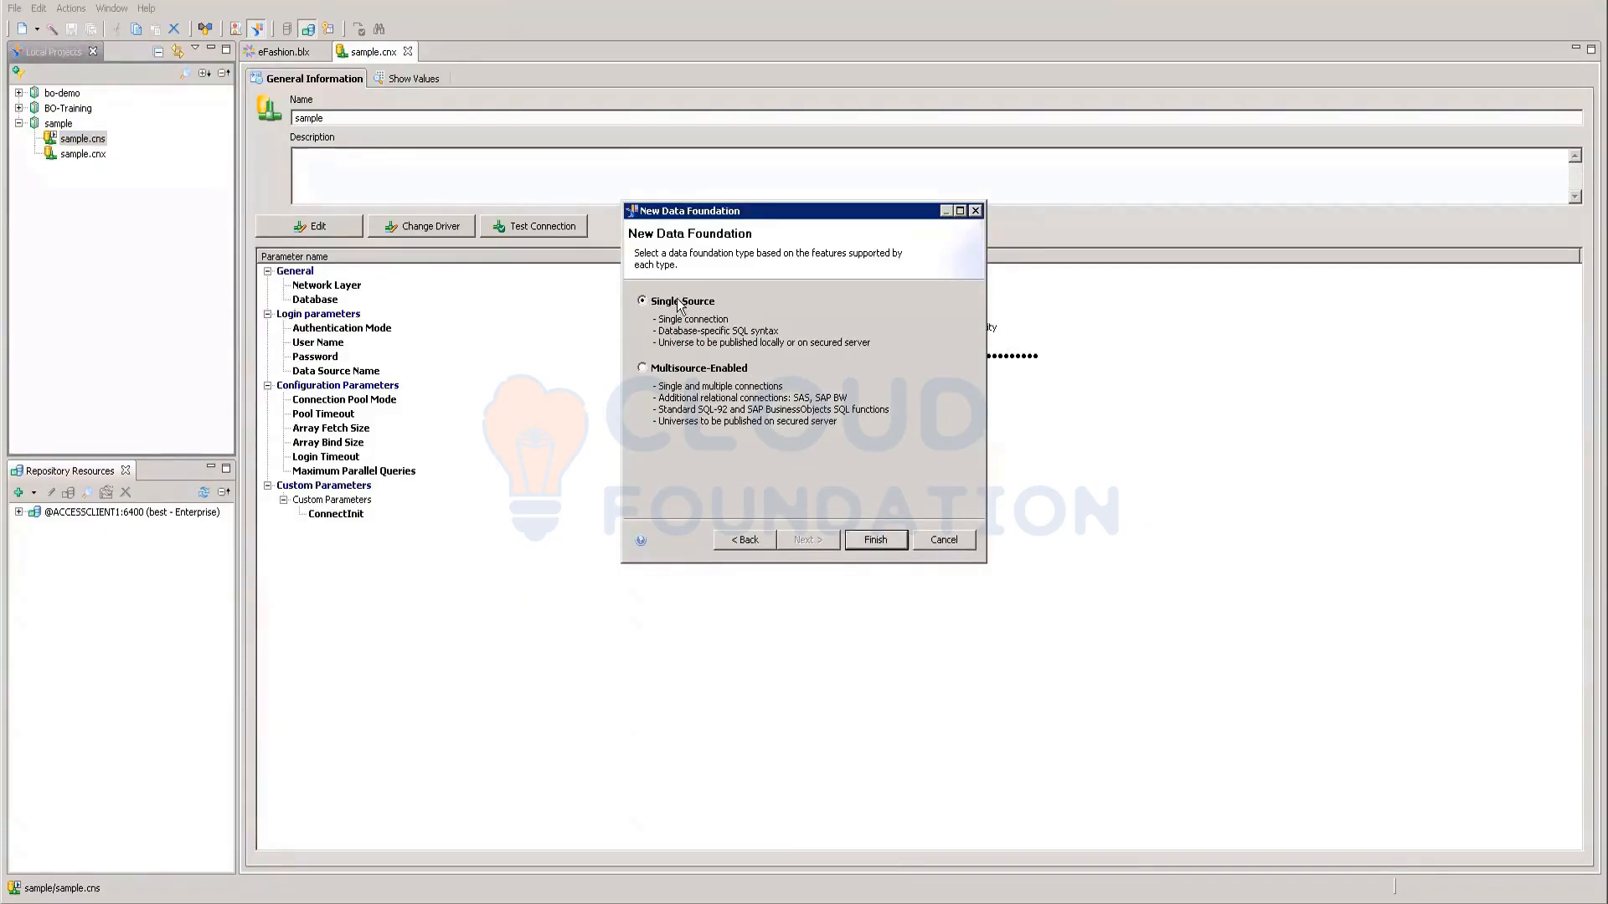
pyautogui.click(870, 544)
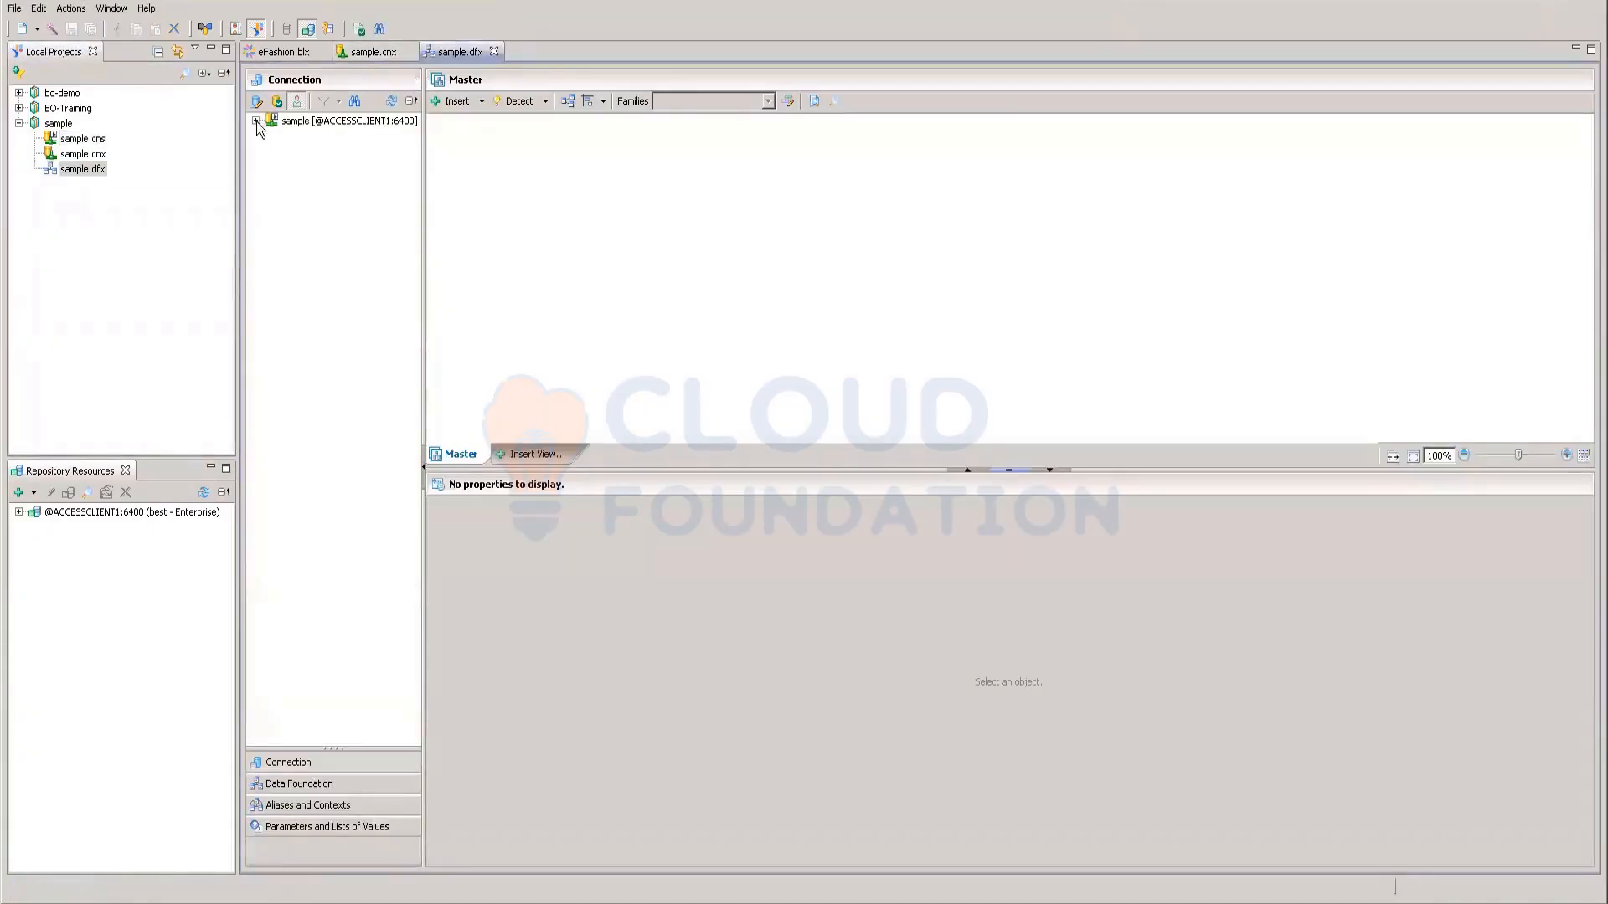
pyautogui.click(256, 121)
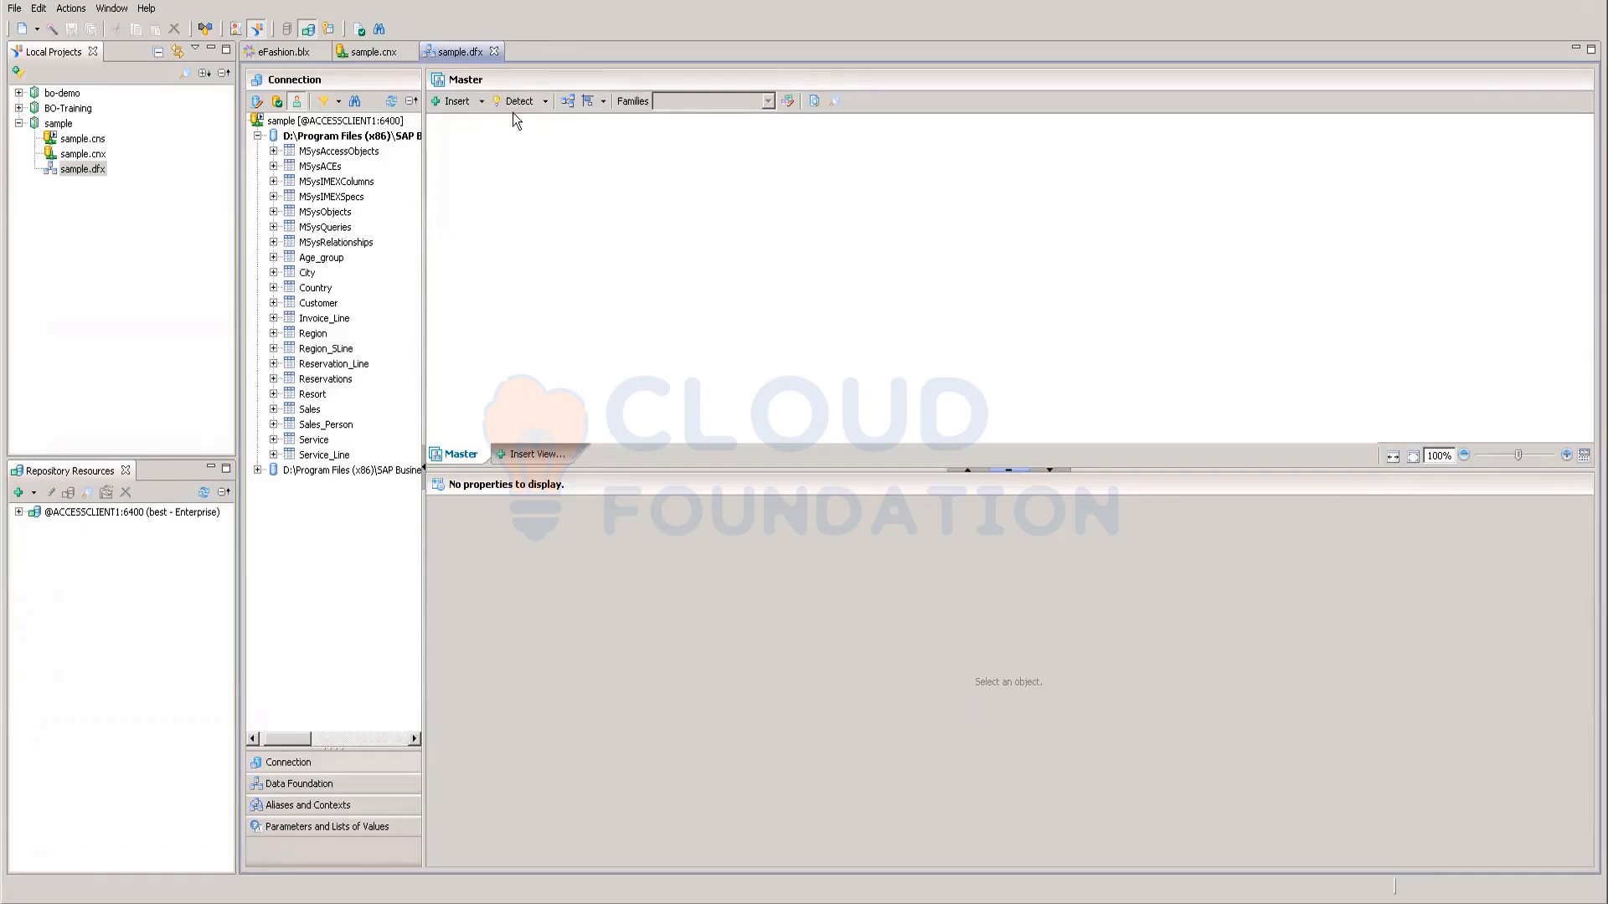
# Step: Insert tables including Country and Invoice_Line from the sample connection into the data foundation
pyautogui.click(482, 102)
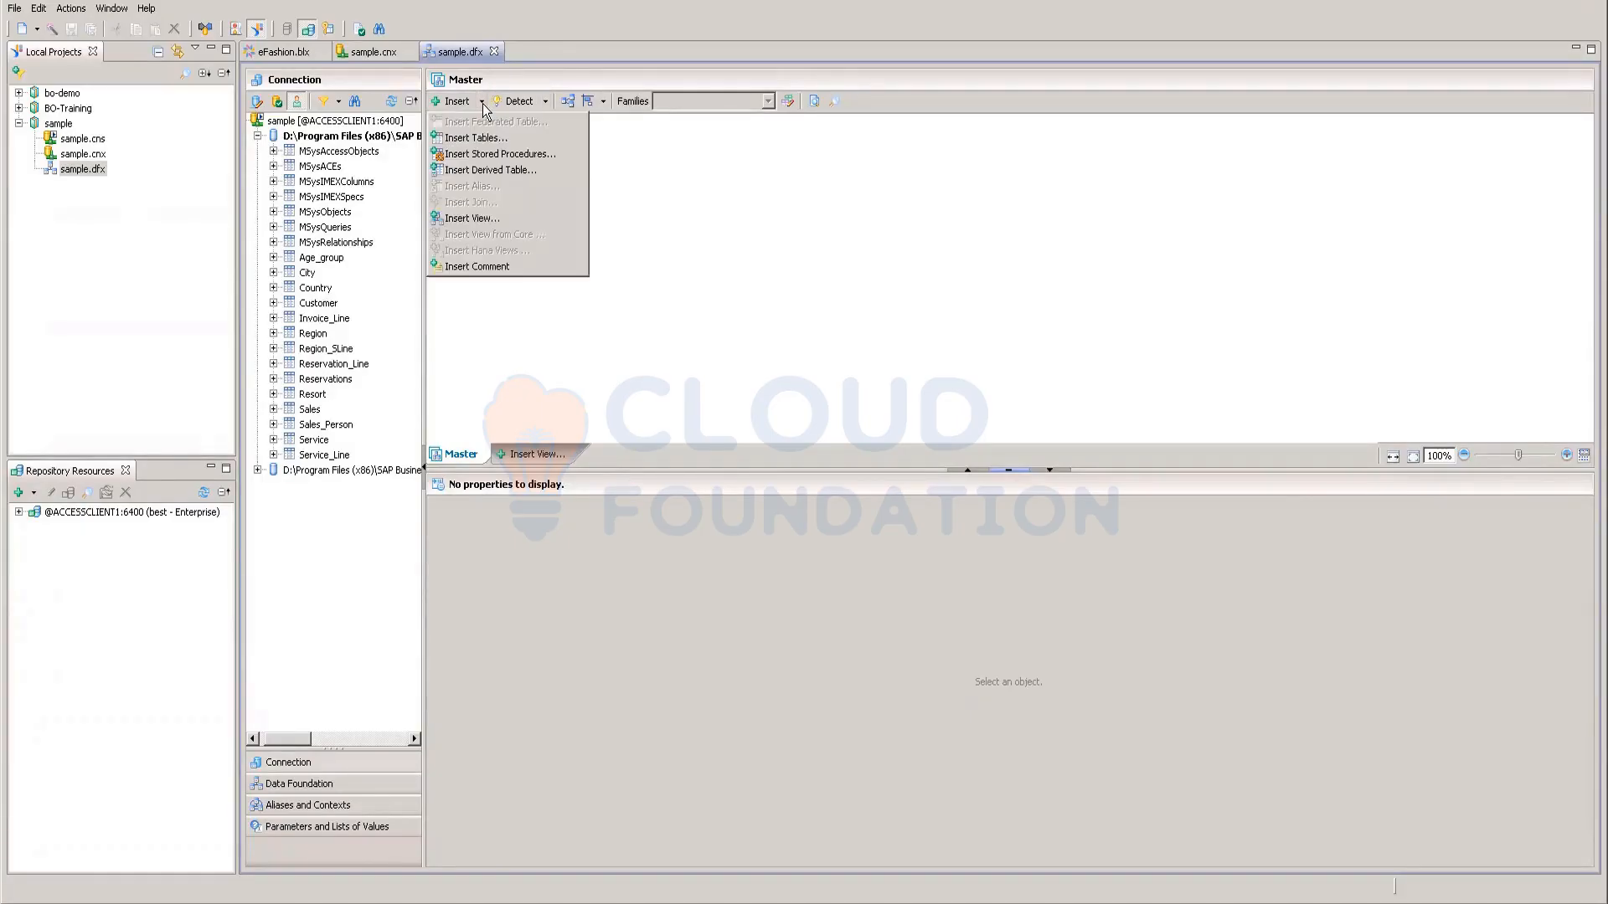
pyautogui.click(485, 141)
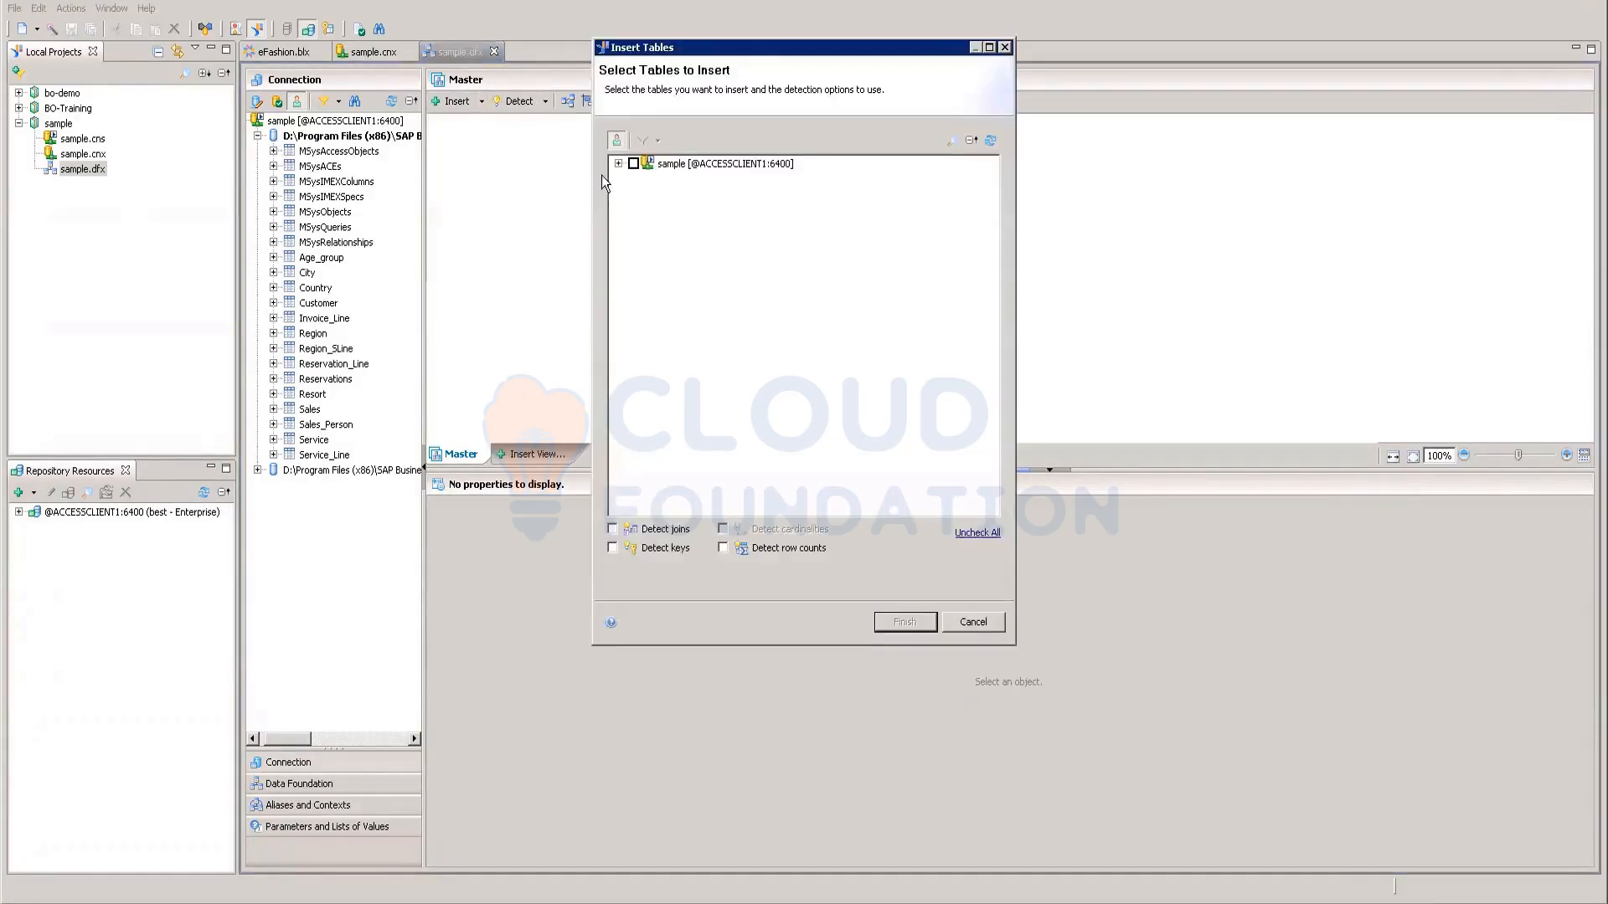
pyautogui.click(618, 163)
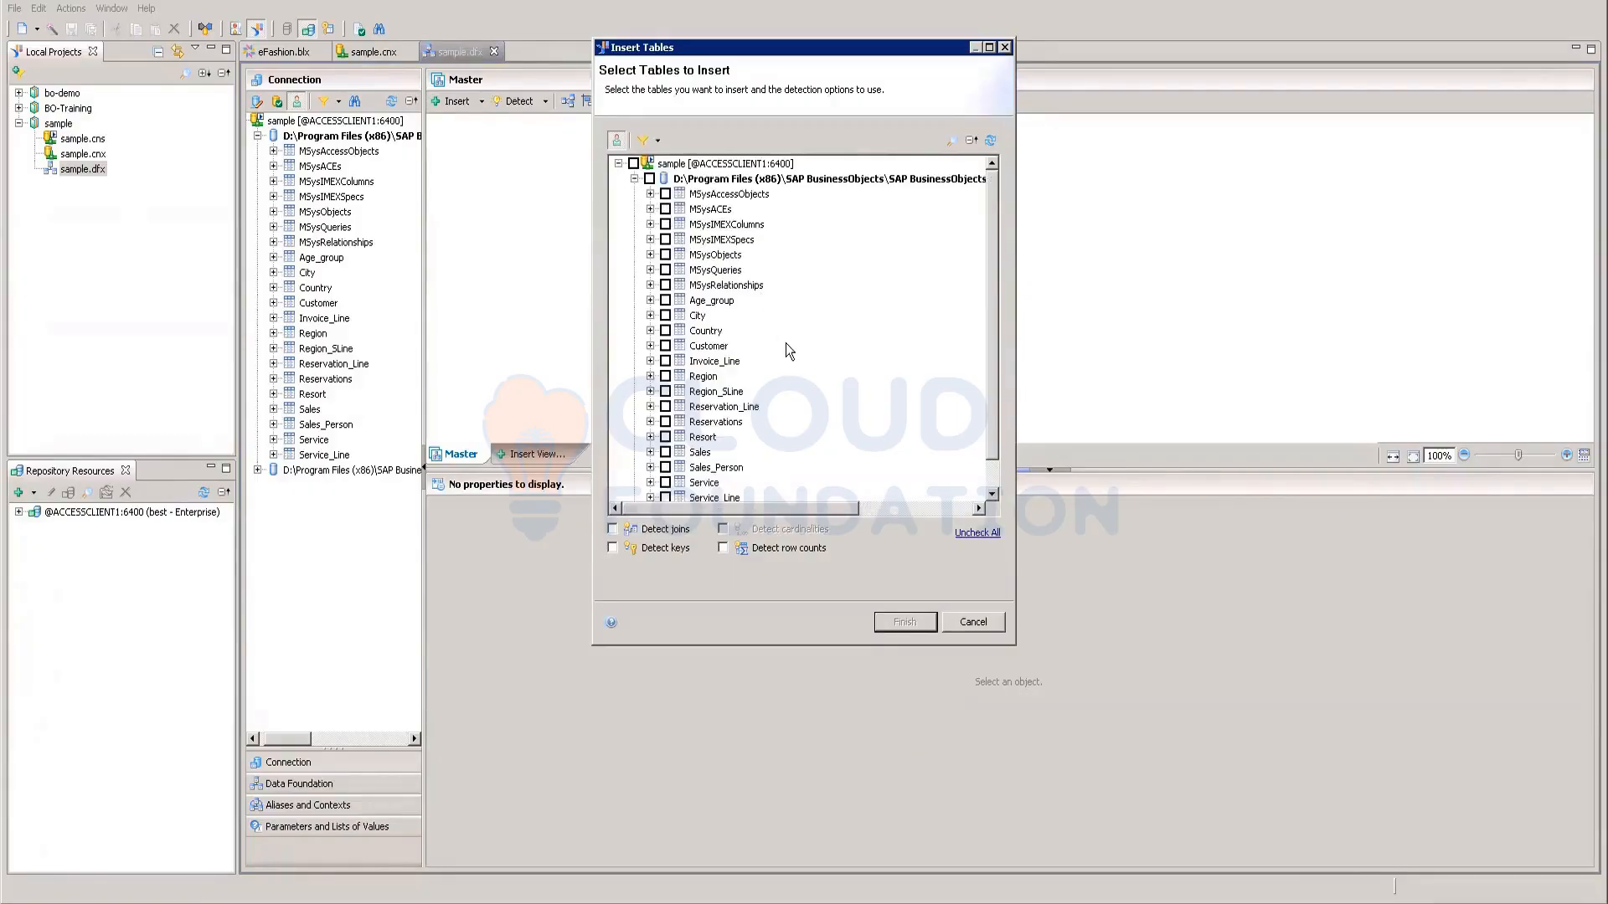
pyautogui.click(666, 331)
pyautogui.click(668, 361)
pyautogui.click(904, 622)
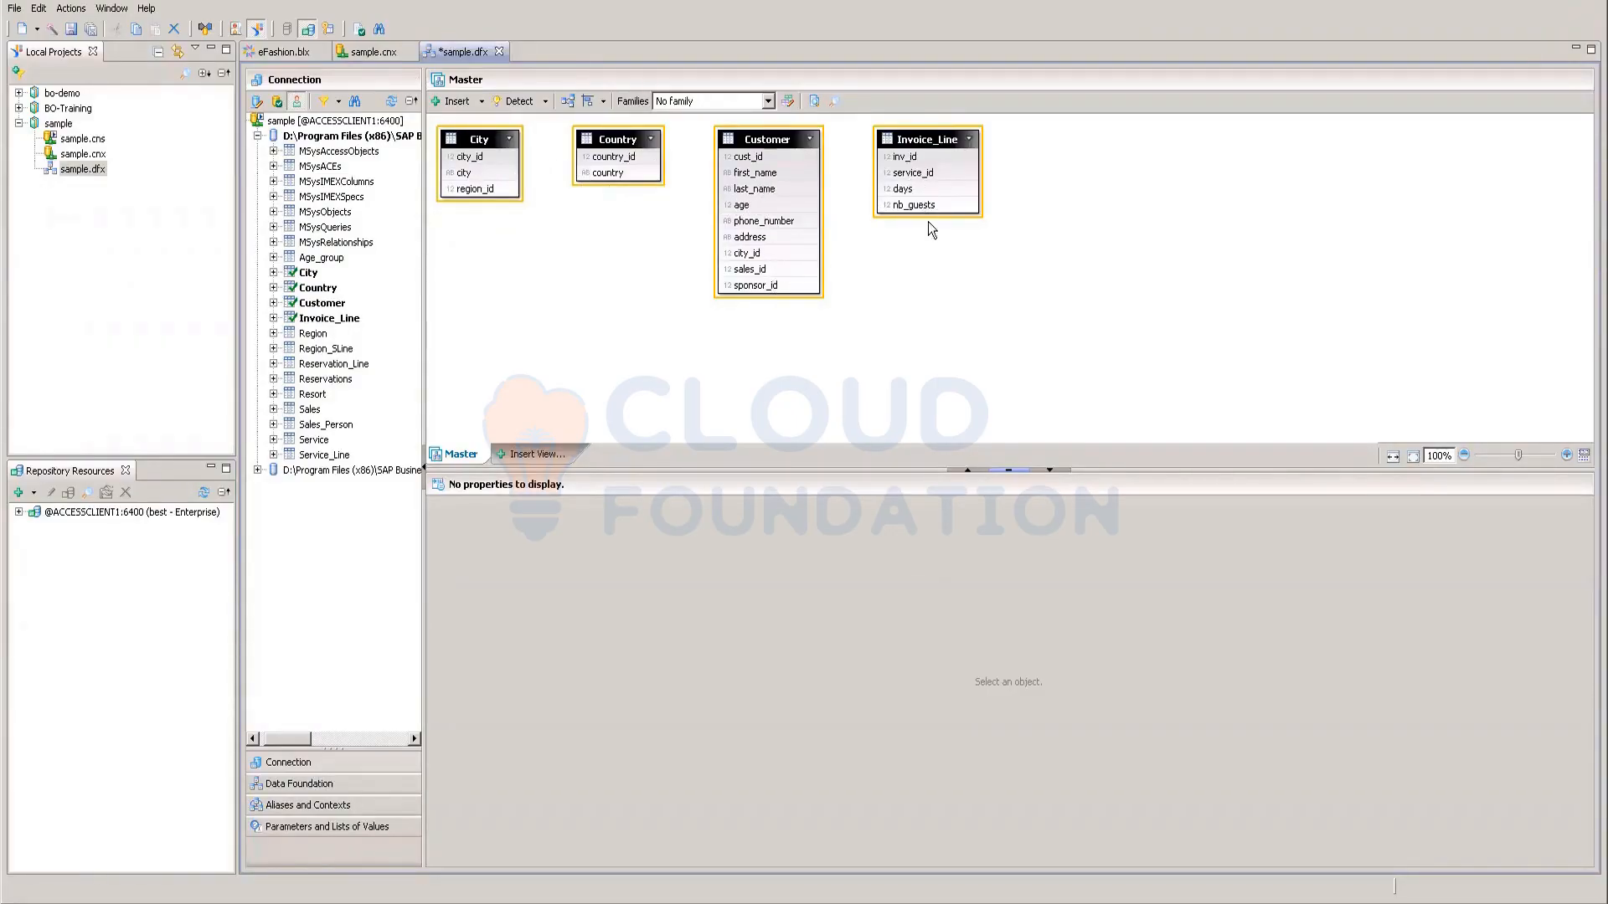
# Step: Insert the Region and Sales tables and drag them down to uncover City and Country
pyautogui.click(482, 101)
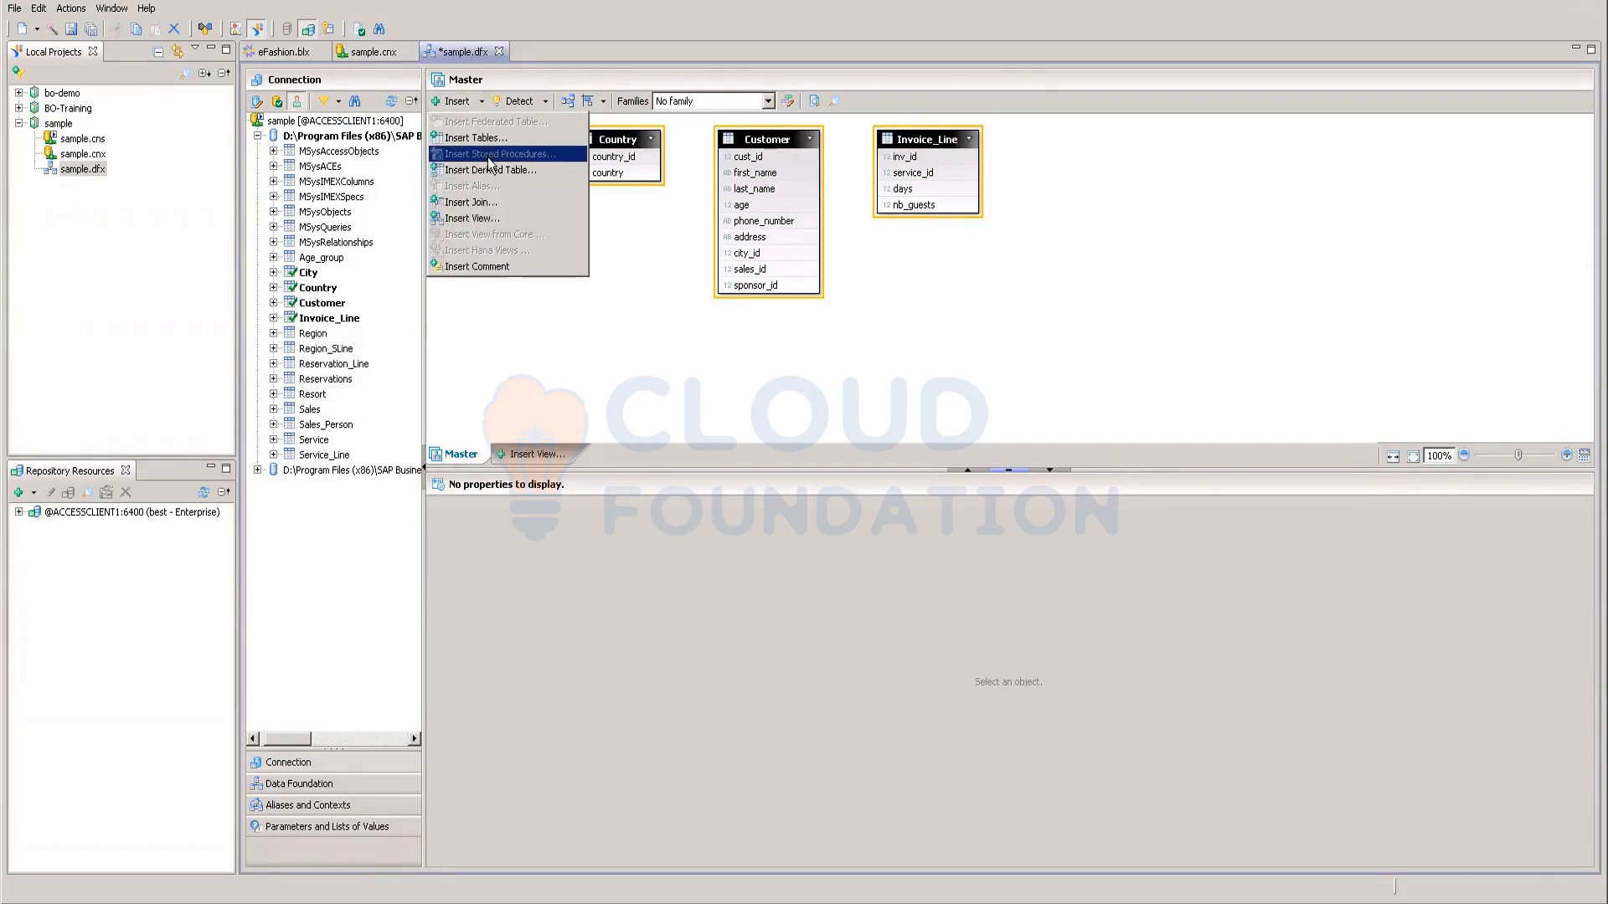
pyautogui.click(492, 140)
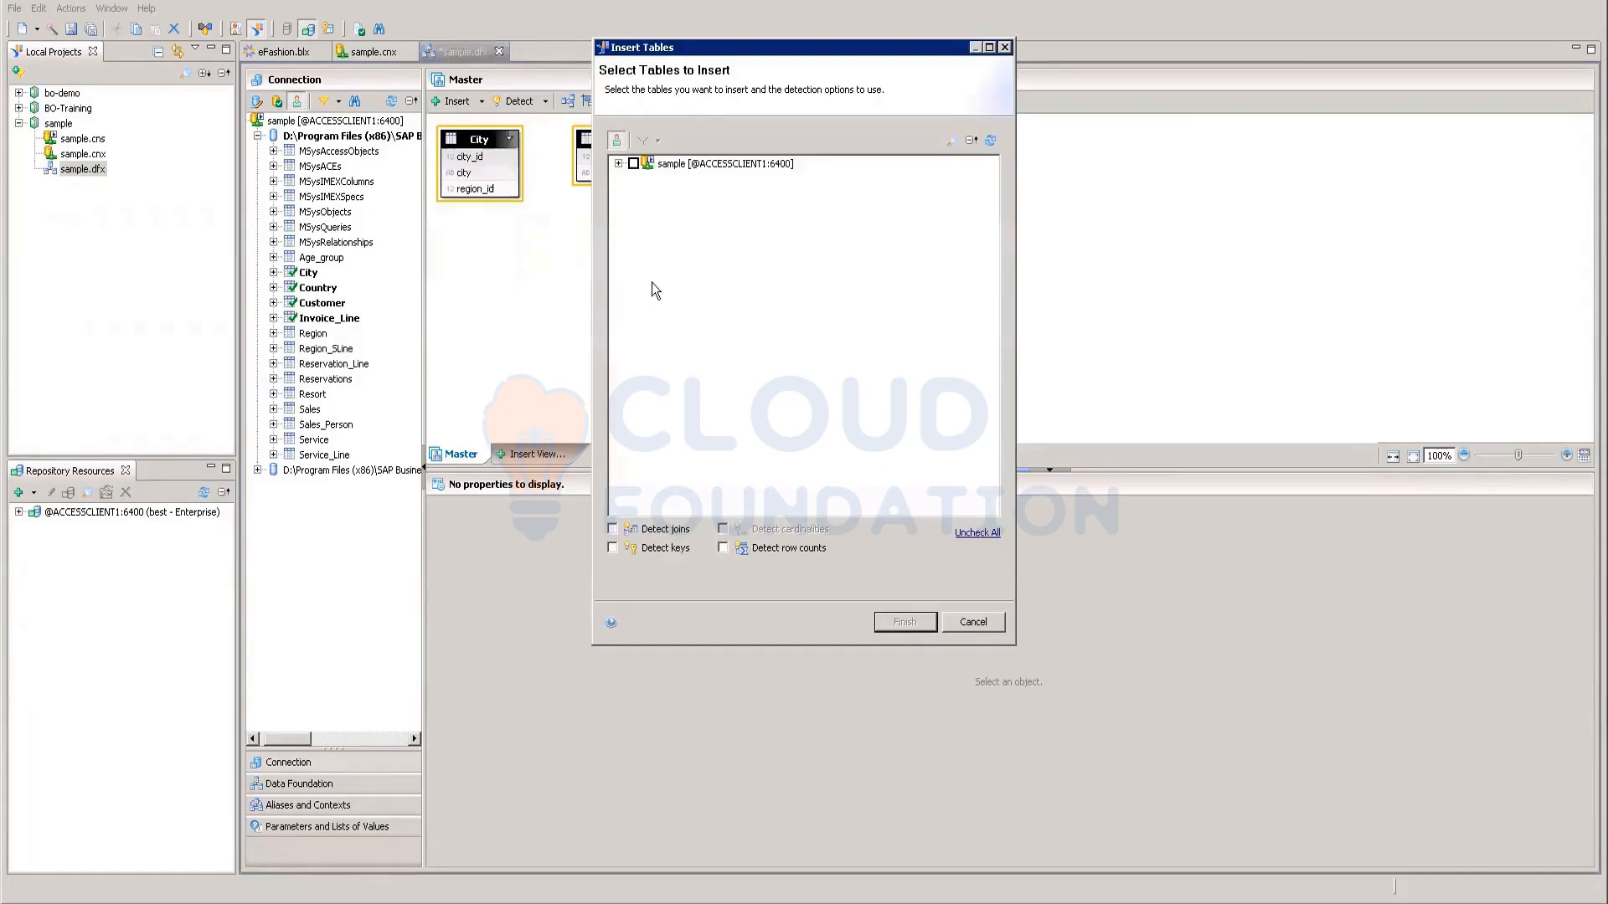
pyautogui.click(618, 164)
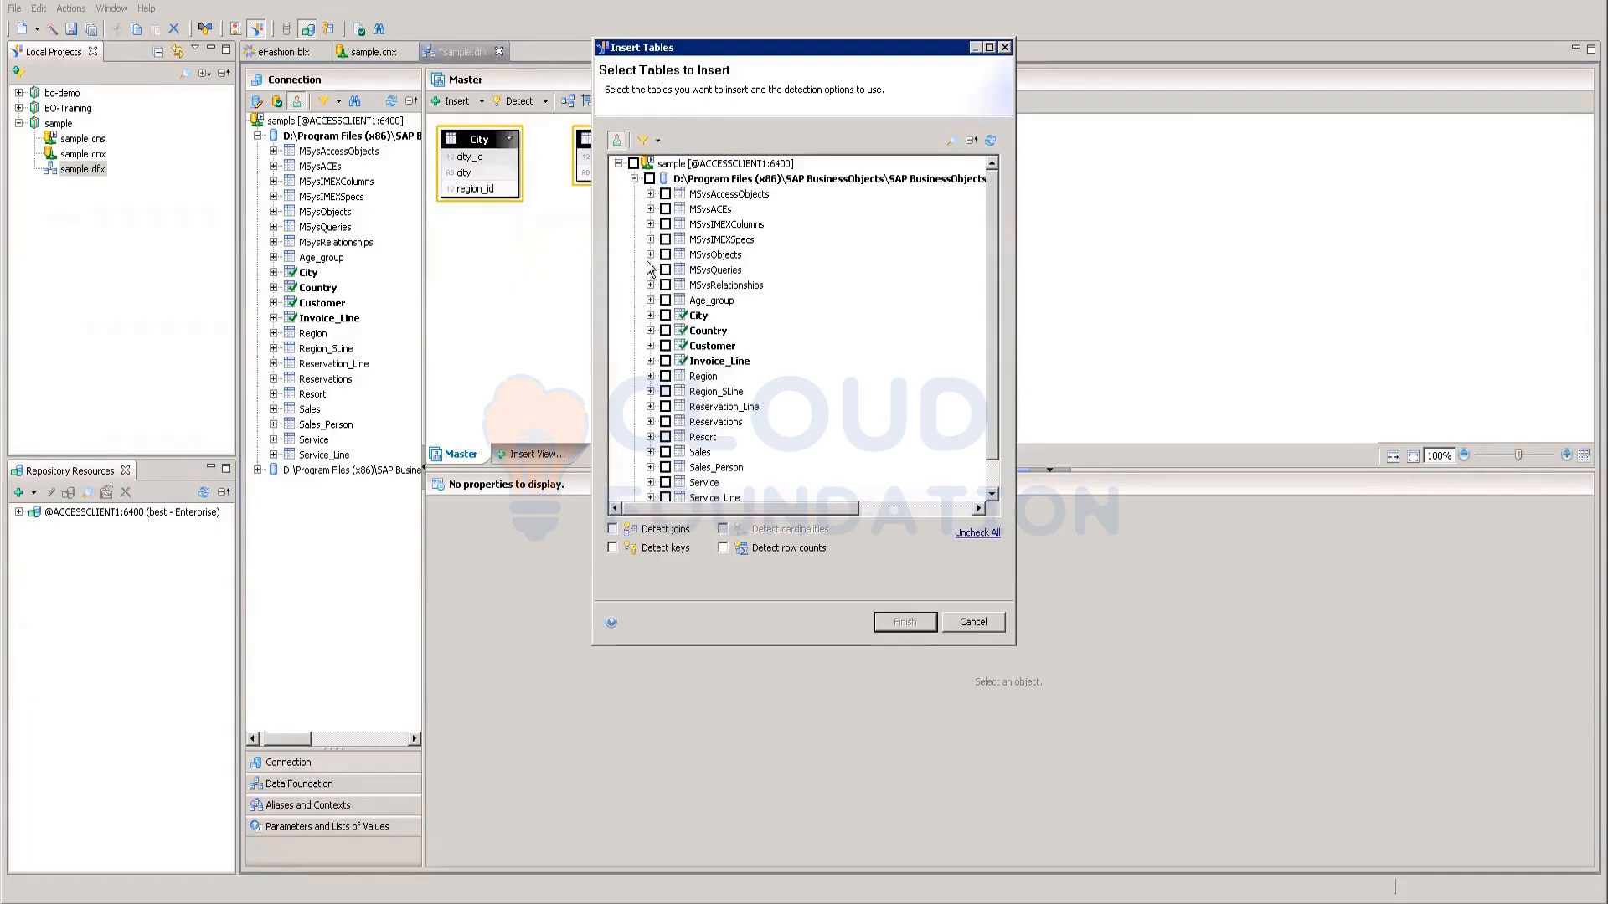
pyautogui.click(666, 376)
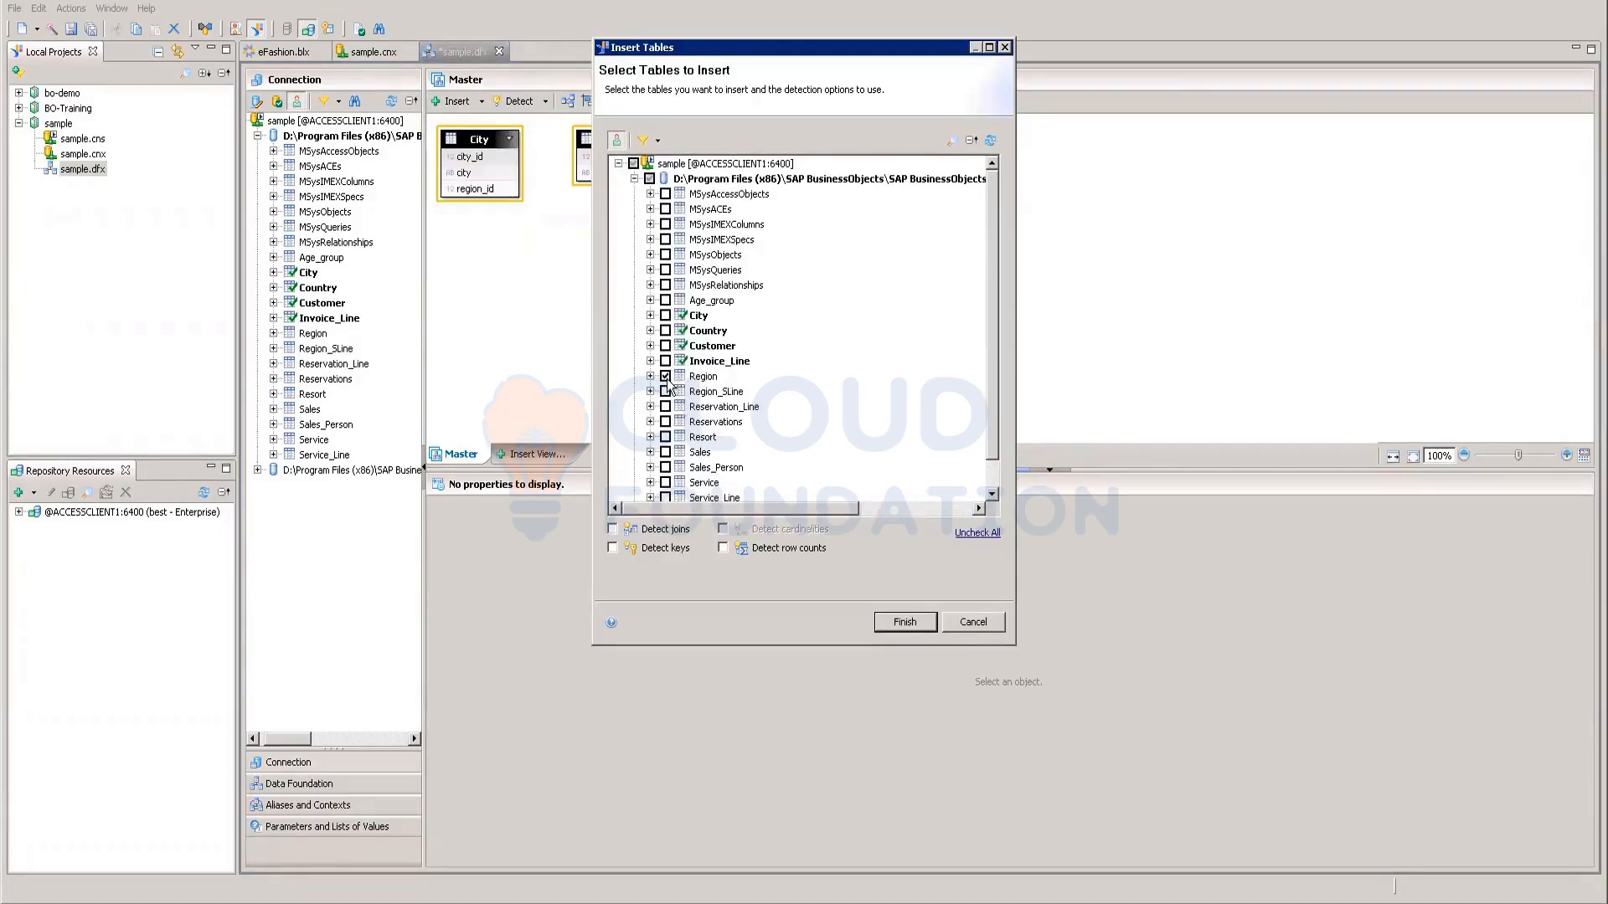
pyautogui.click(666, 452)
pyautogui.scroll(-1, 733, 455)
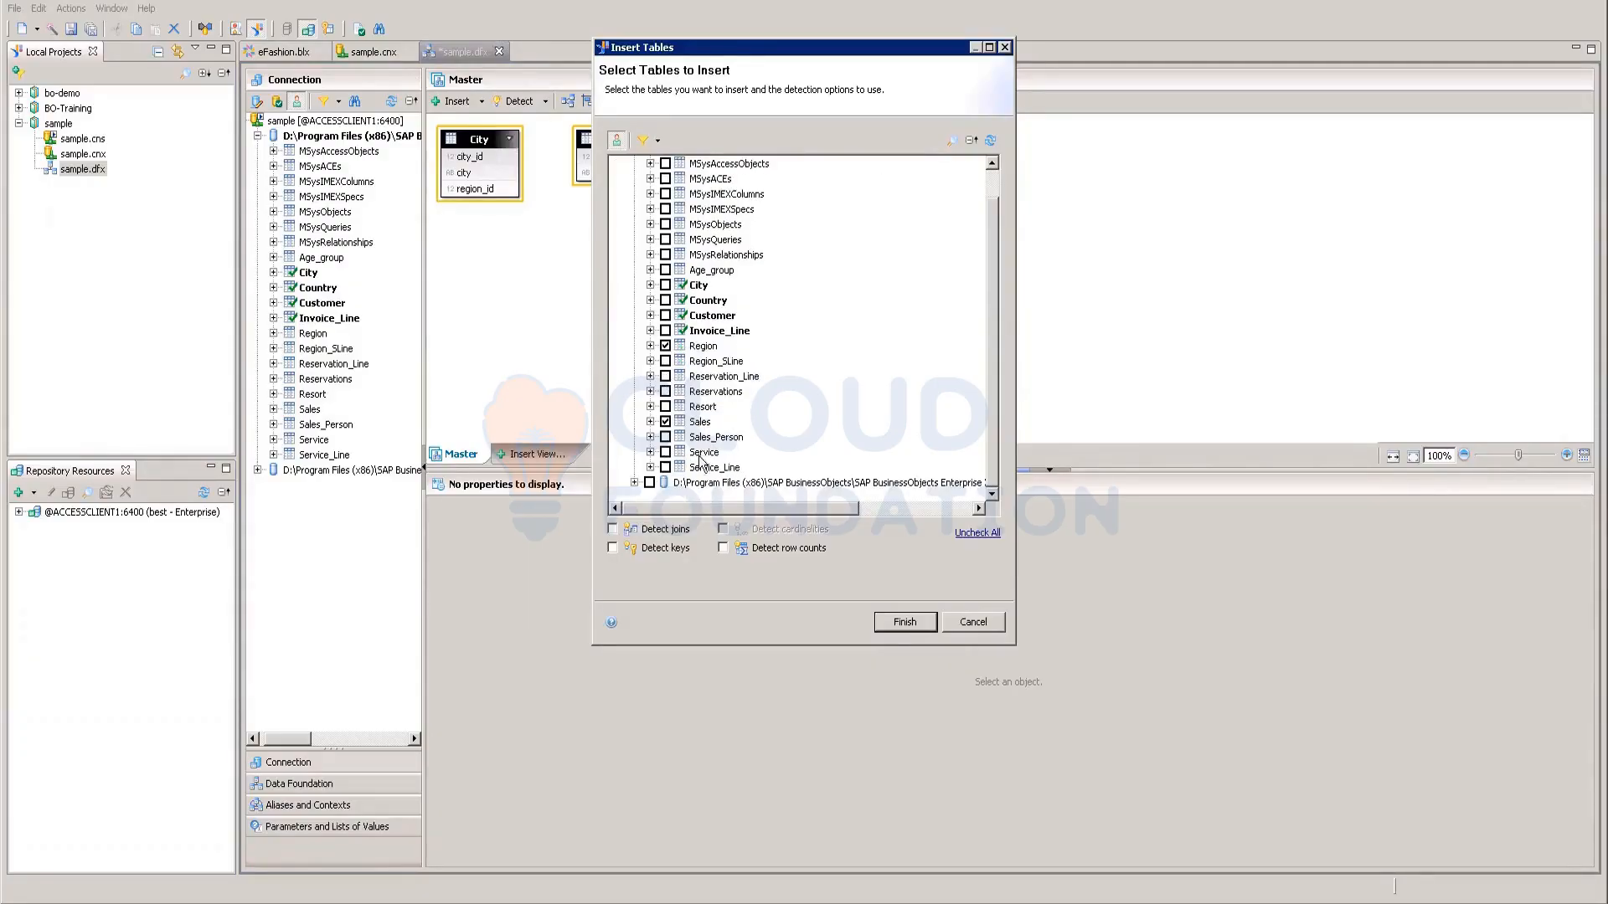
pyautogui.click(902, 622)
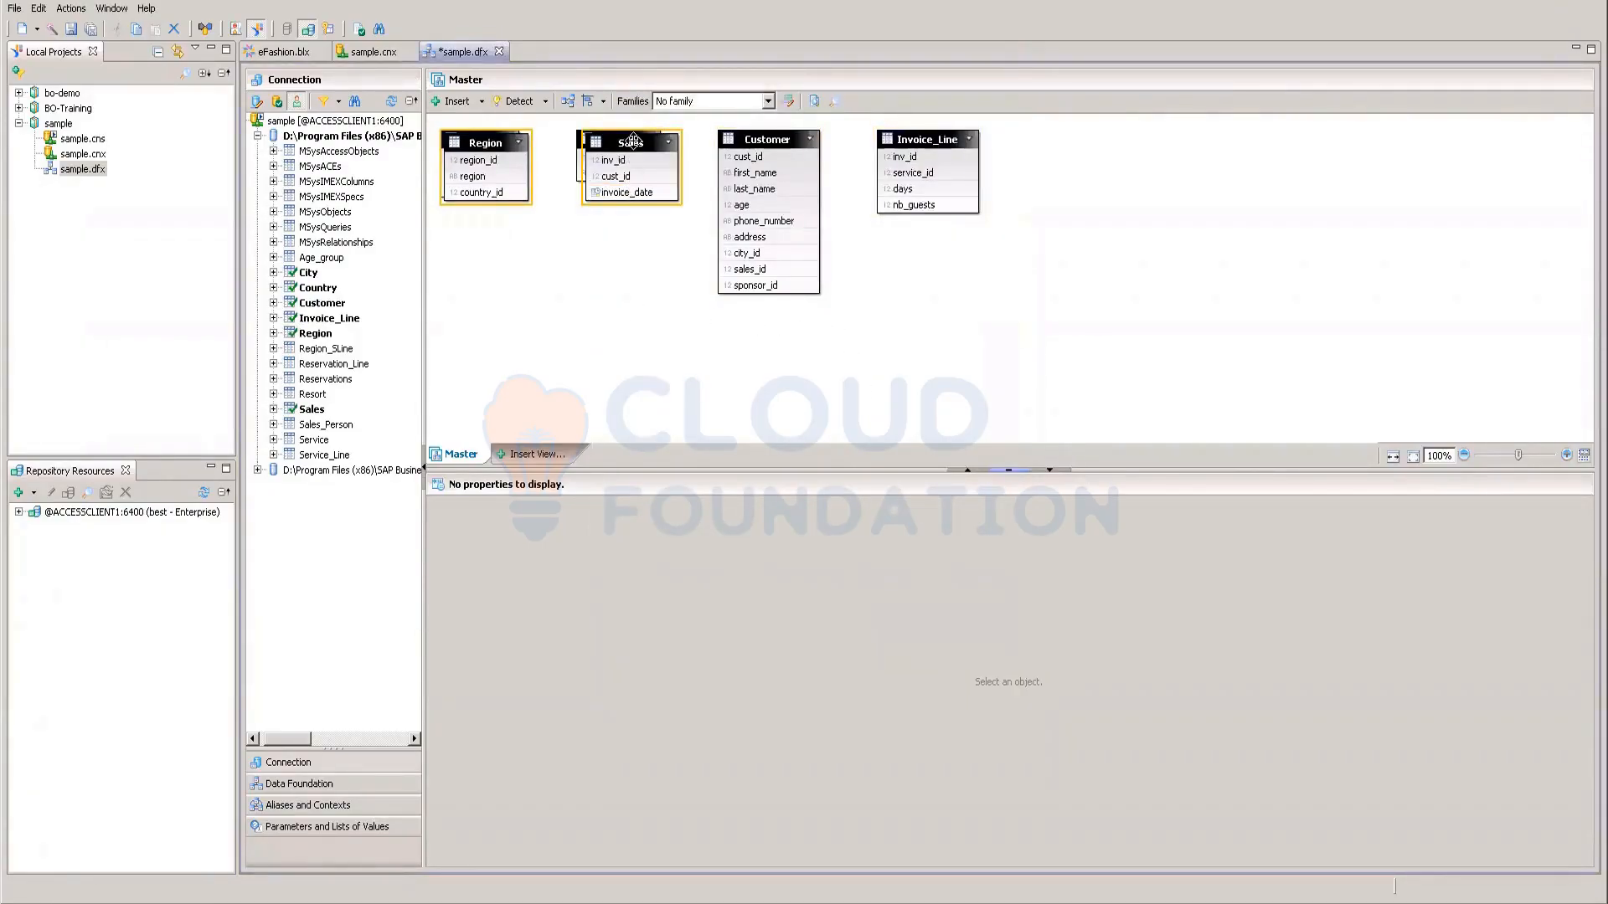
pyautogui.moveTo(633, 141); pyautogui.dragTo(622, 324)
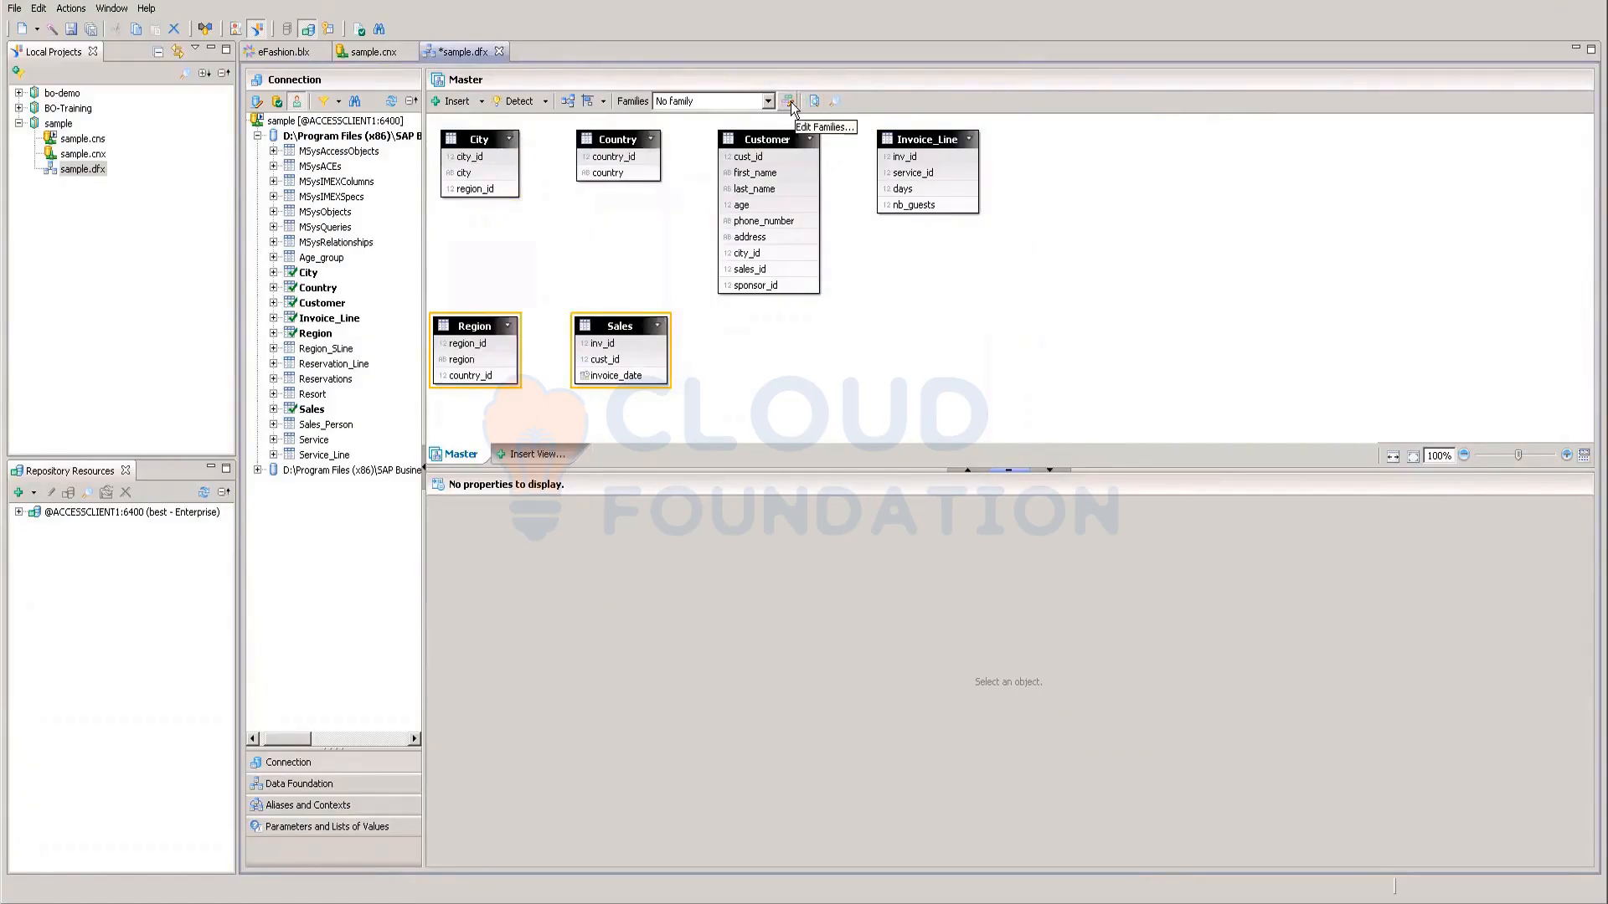
# Step: Center-align Region and Sales, then auto-arrange the six tables into one top row
pyautogui.click(591, 98)
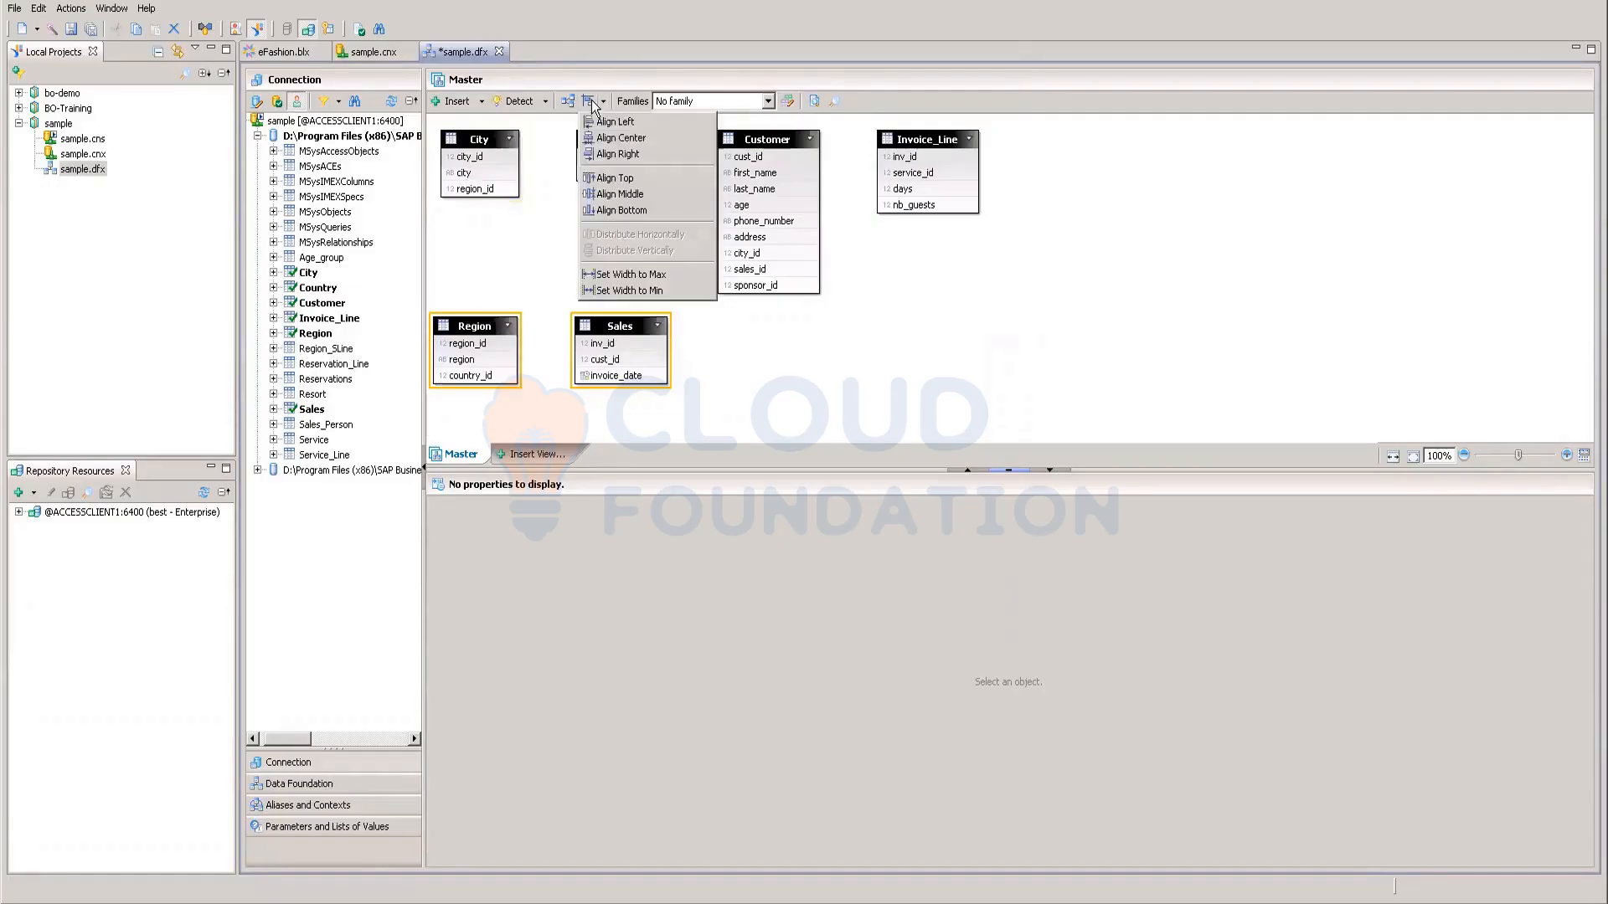
pyautogui.click(619, 138)
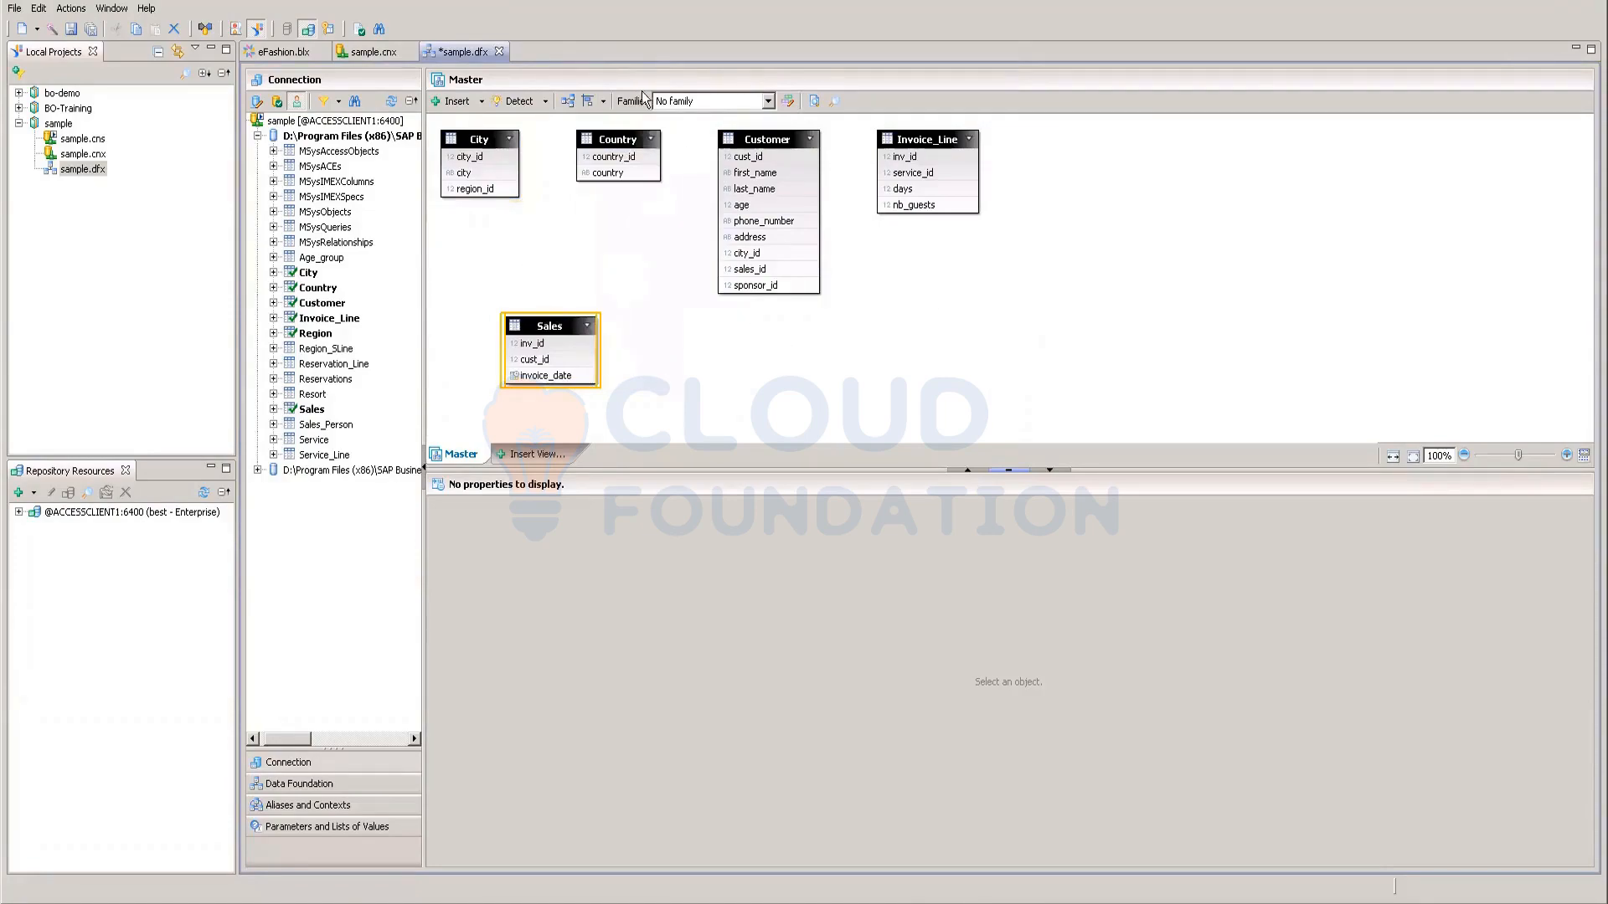
pyautogui.click(568, 102)
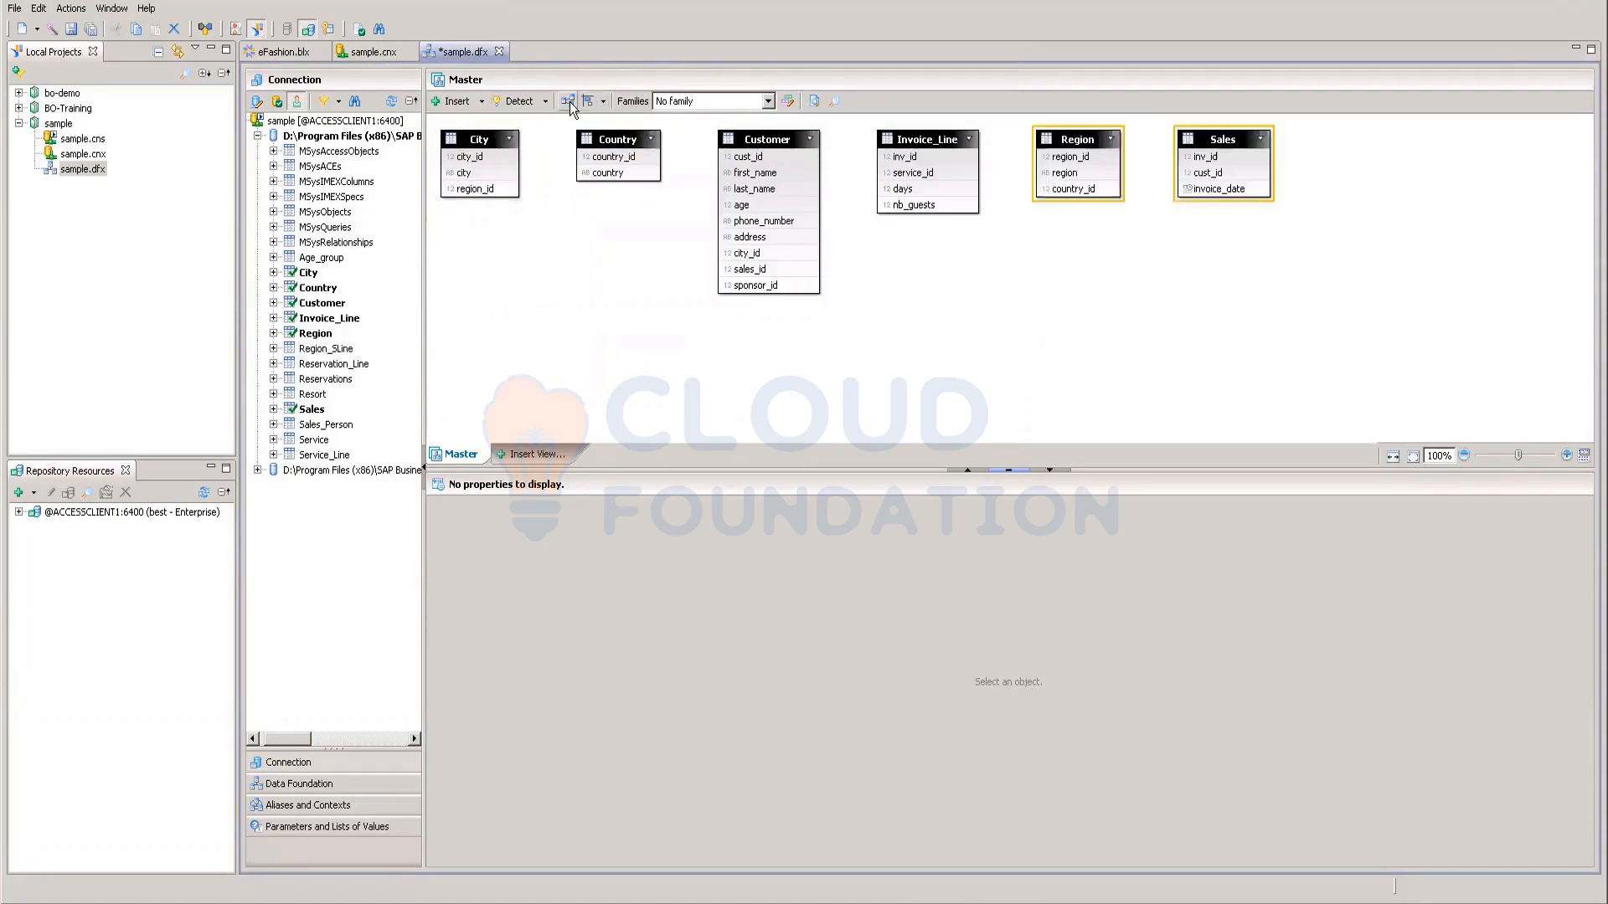
pyautogui.click(953, 327)
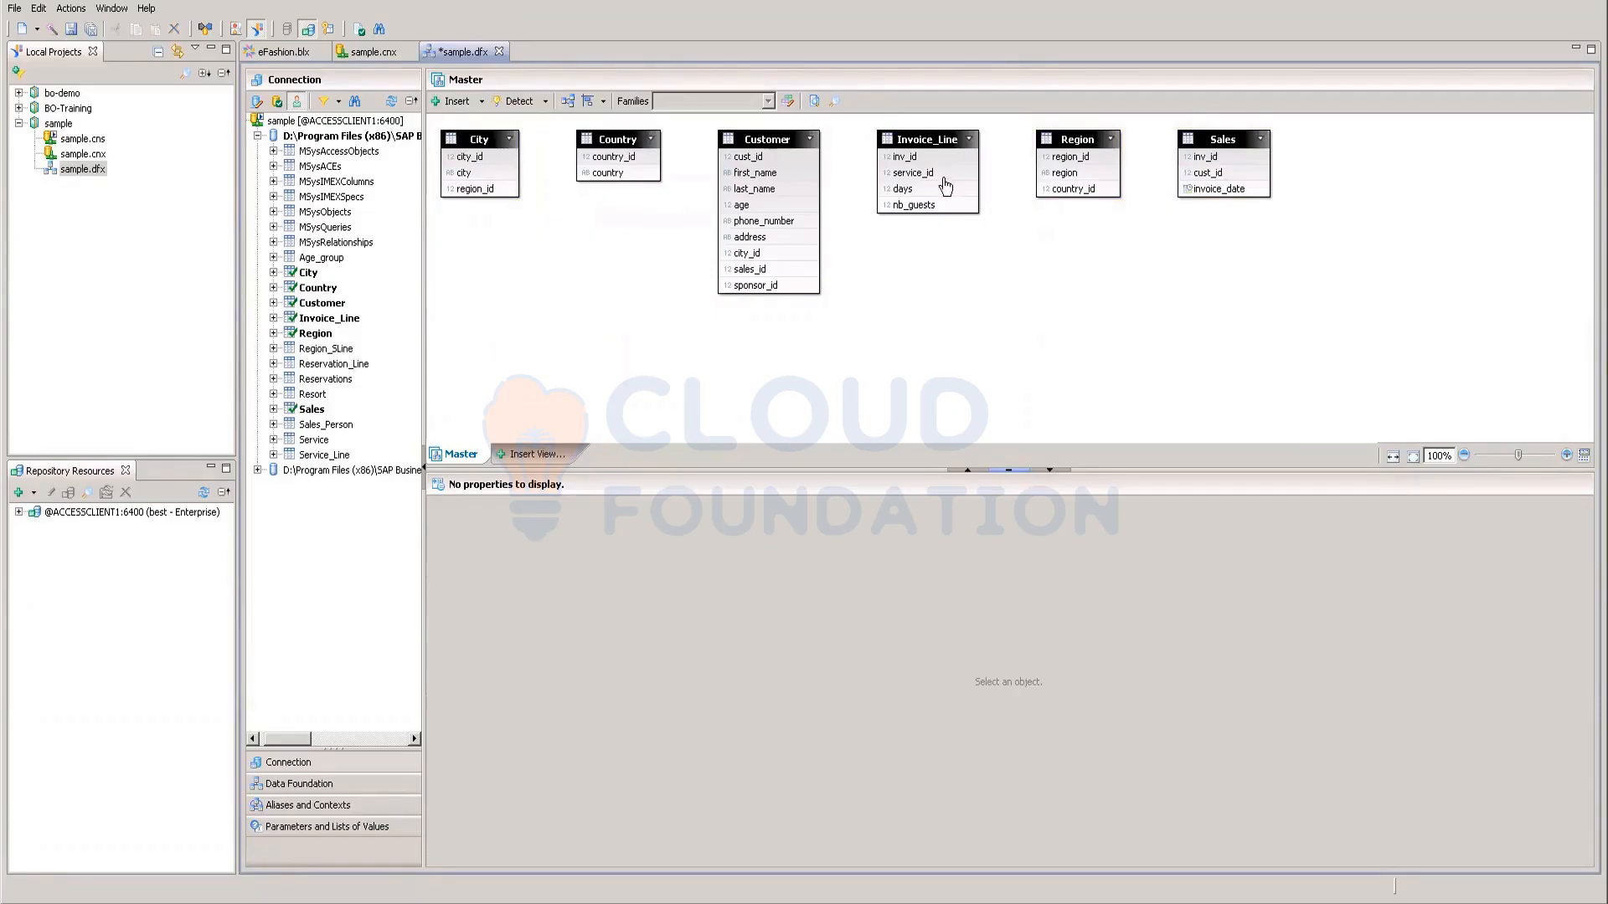
# Step: Move Invoice_Line and Sales lower and join Invoice_Line.inv_id to Sales.inv_id
pyautogui.moveTo(929, 139); pyautogui.dragTo(964, 254)
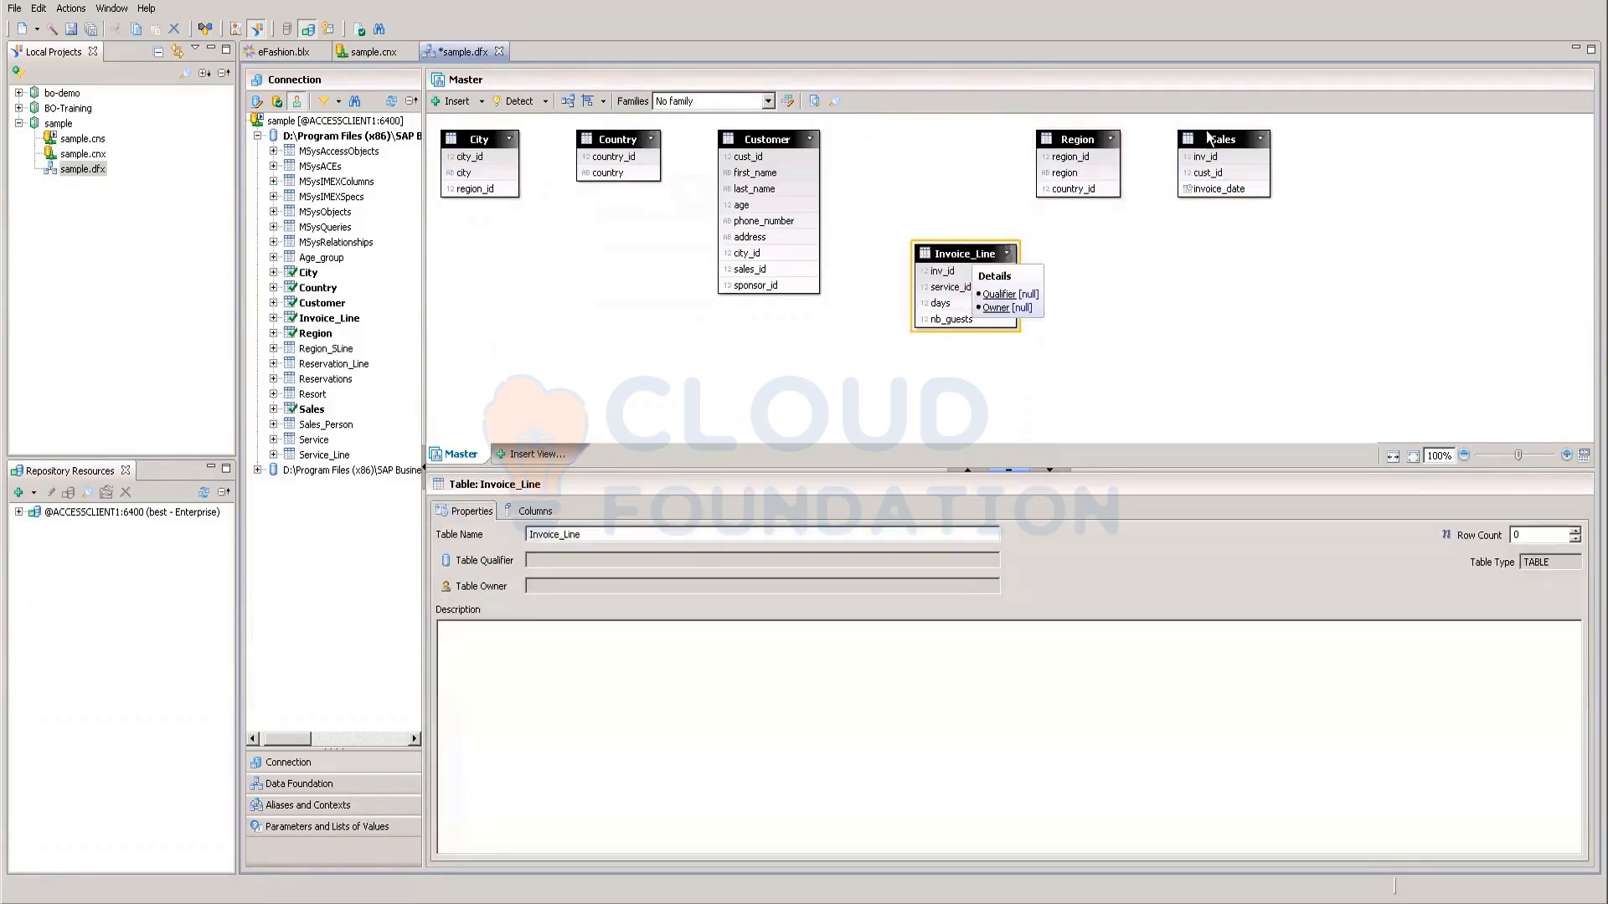
pyautogui.moveTo(1209, 137); pyautogui.dragTo(1200, 216)
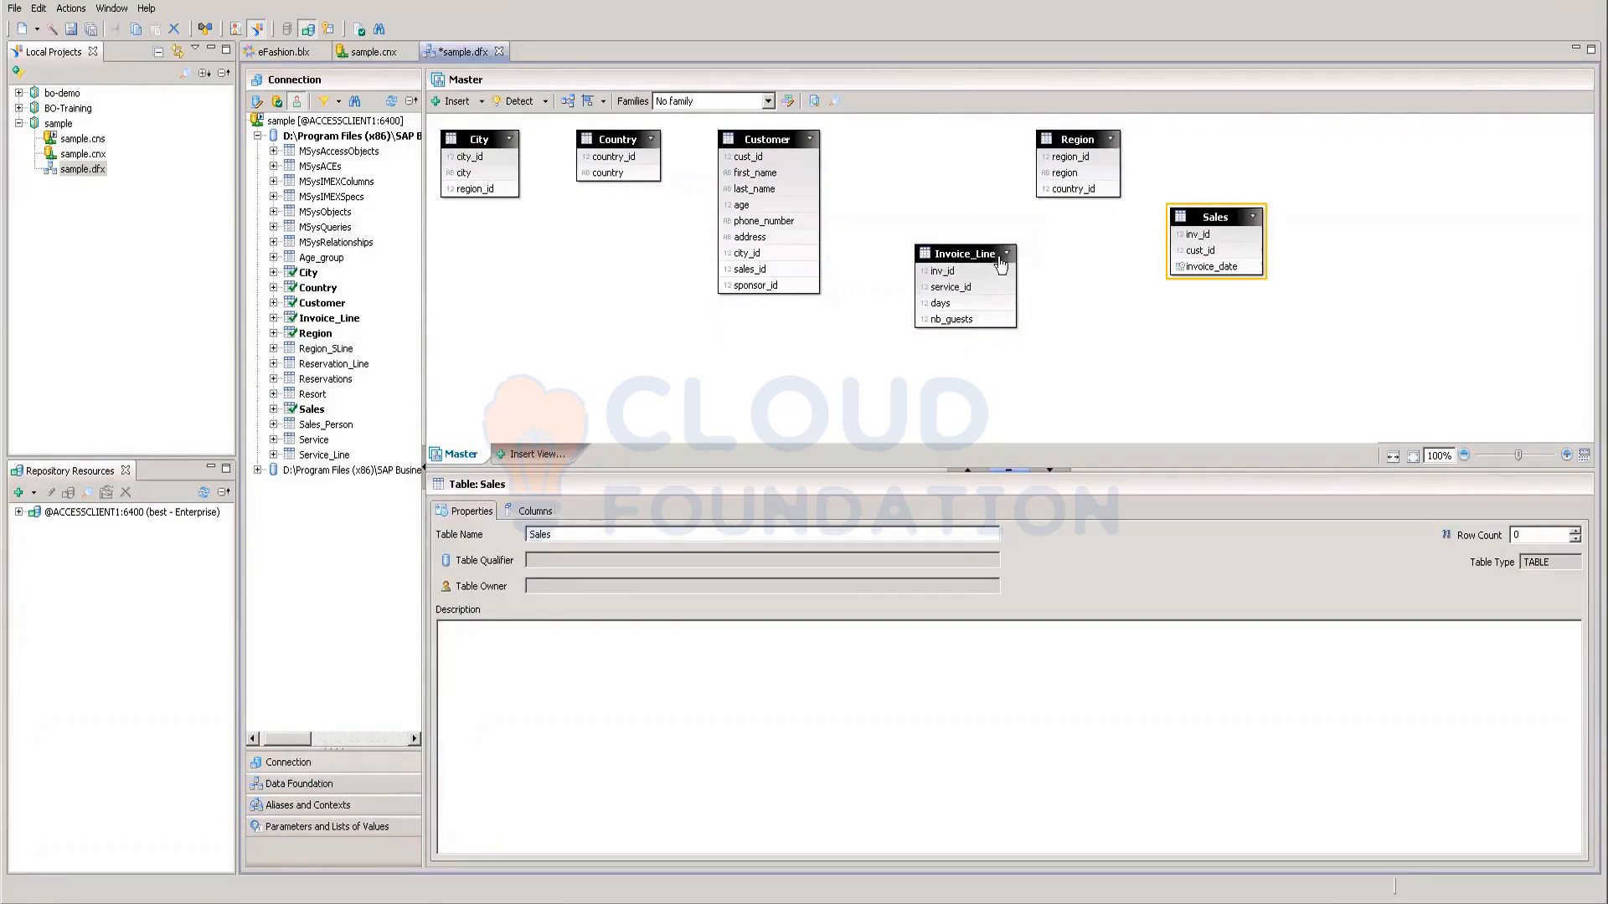
pyautogui.moveTo(960, 274); pyautogui.dragTo(1188, 237)
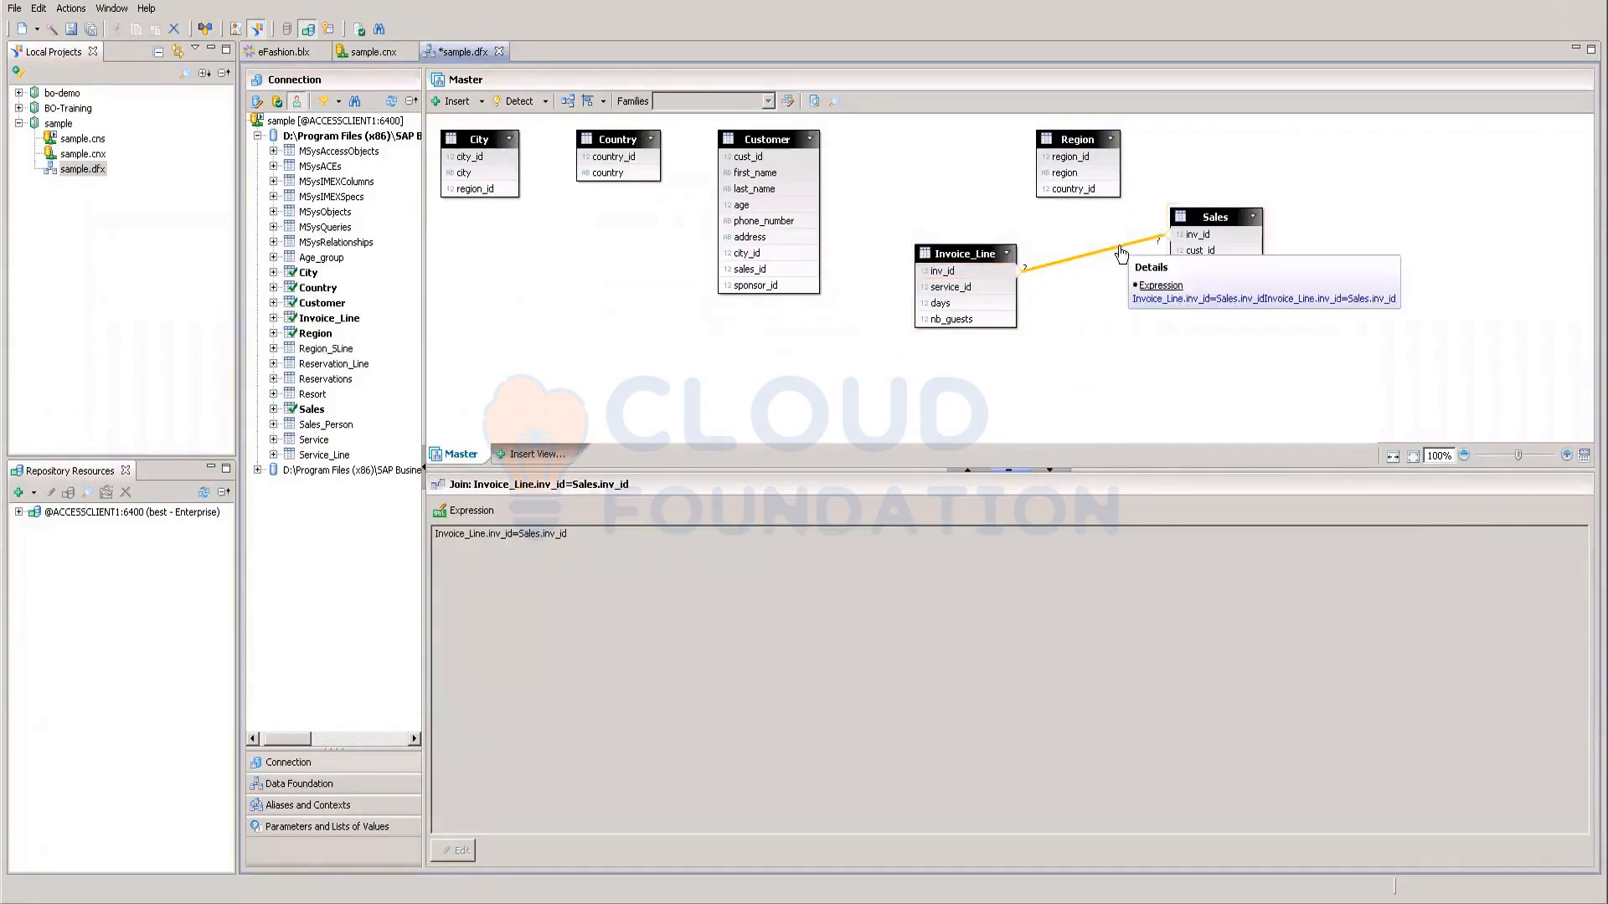
pyautogui.doubleClick(1120, 252)
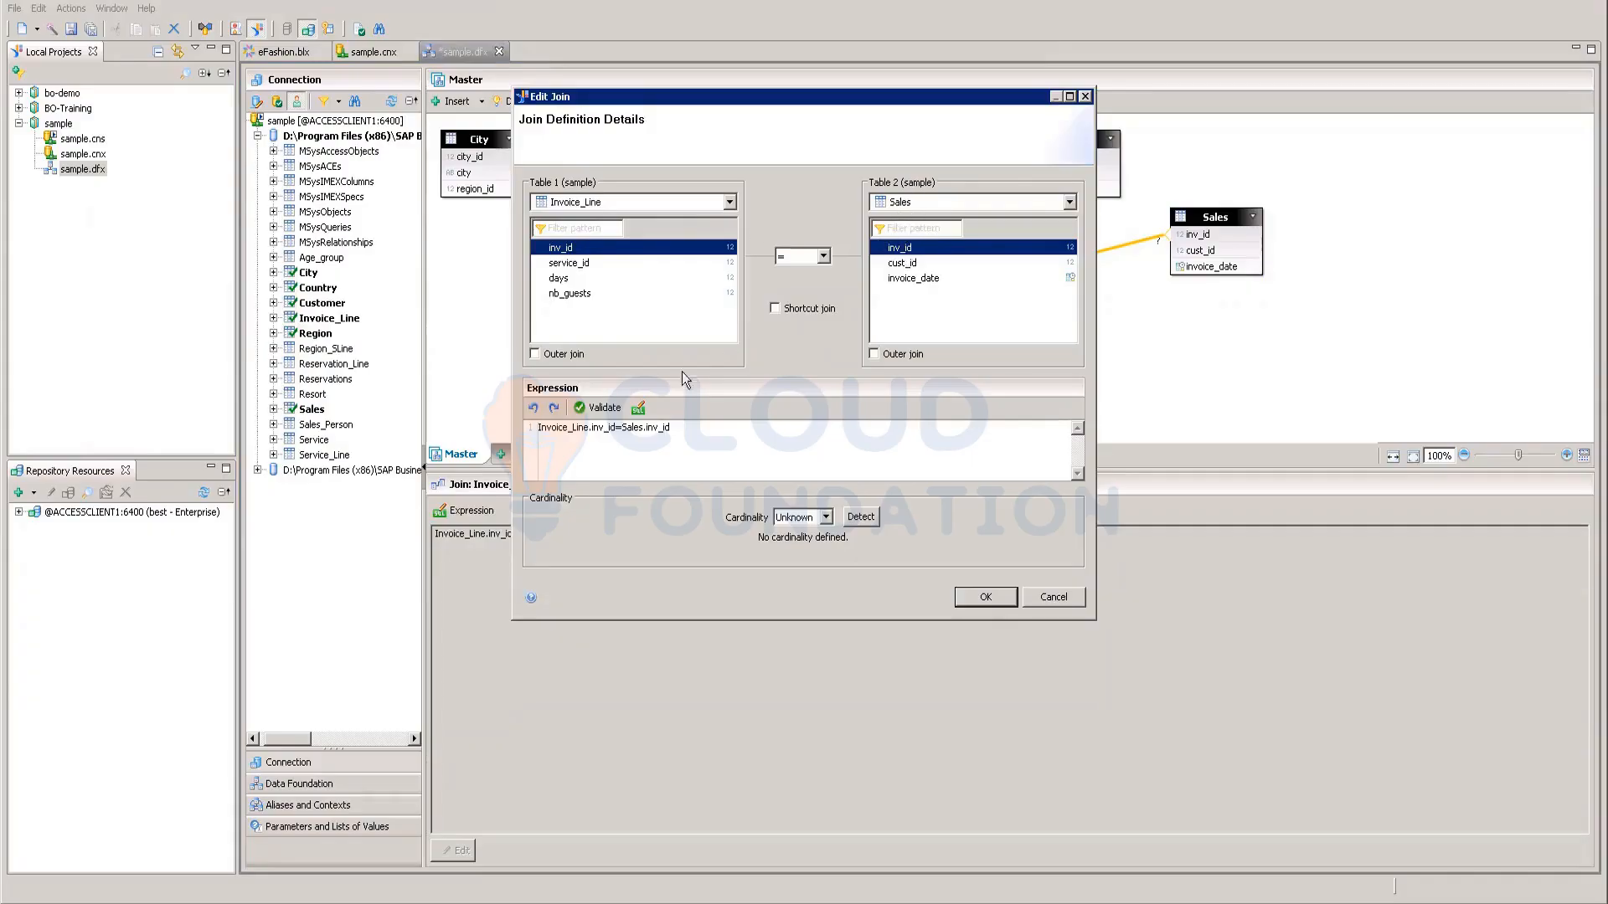
pyautogui.click(612, 406)
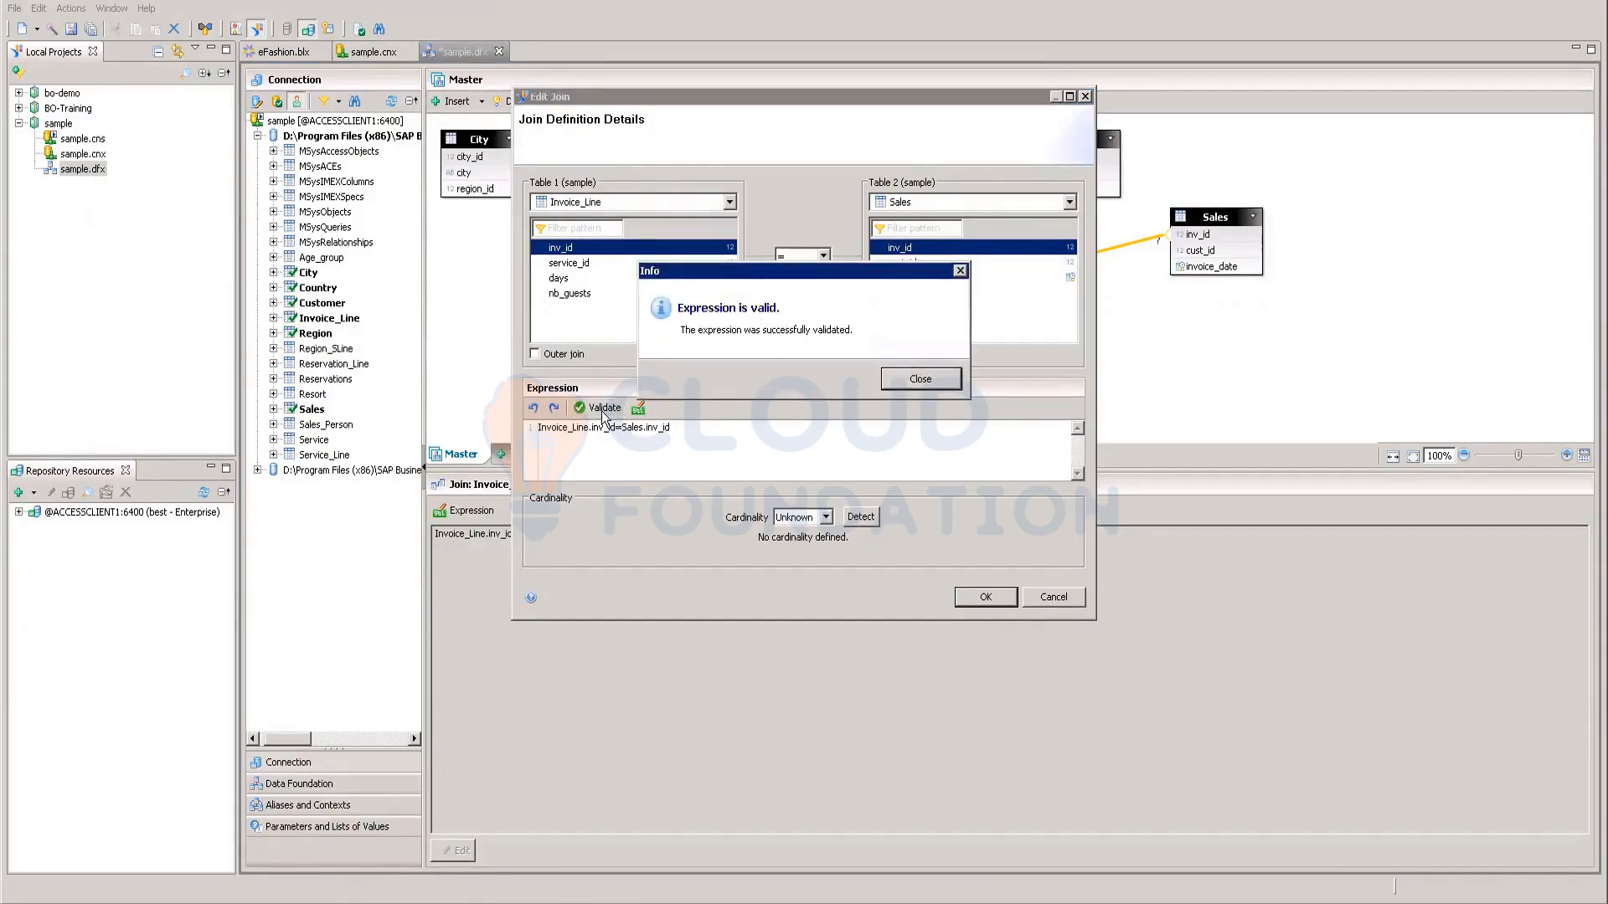
pyautogui.click(896, 380)
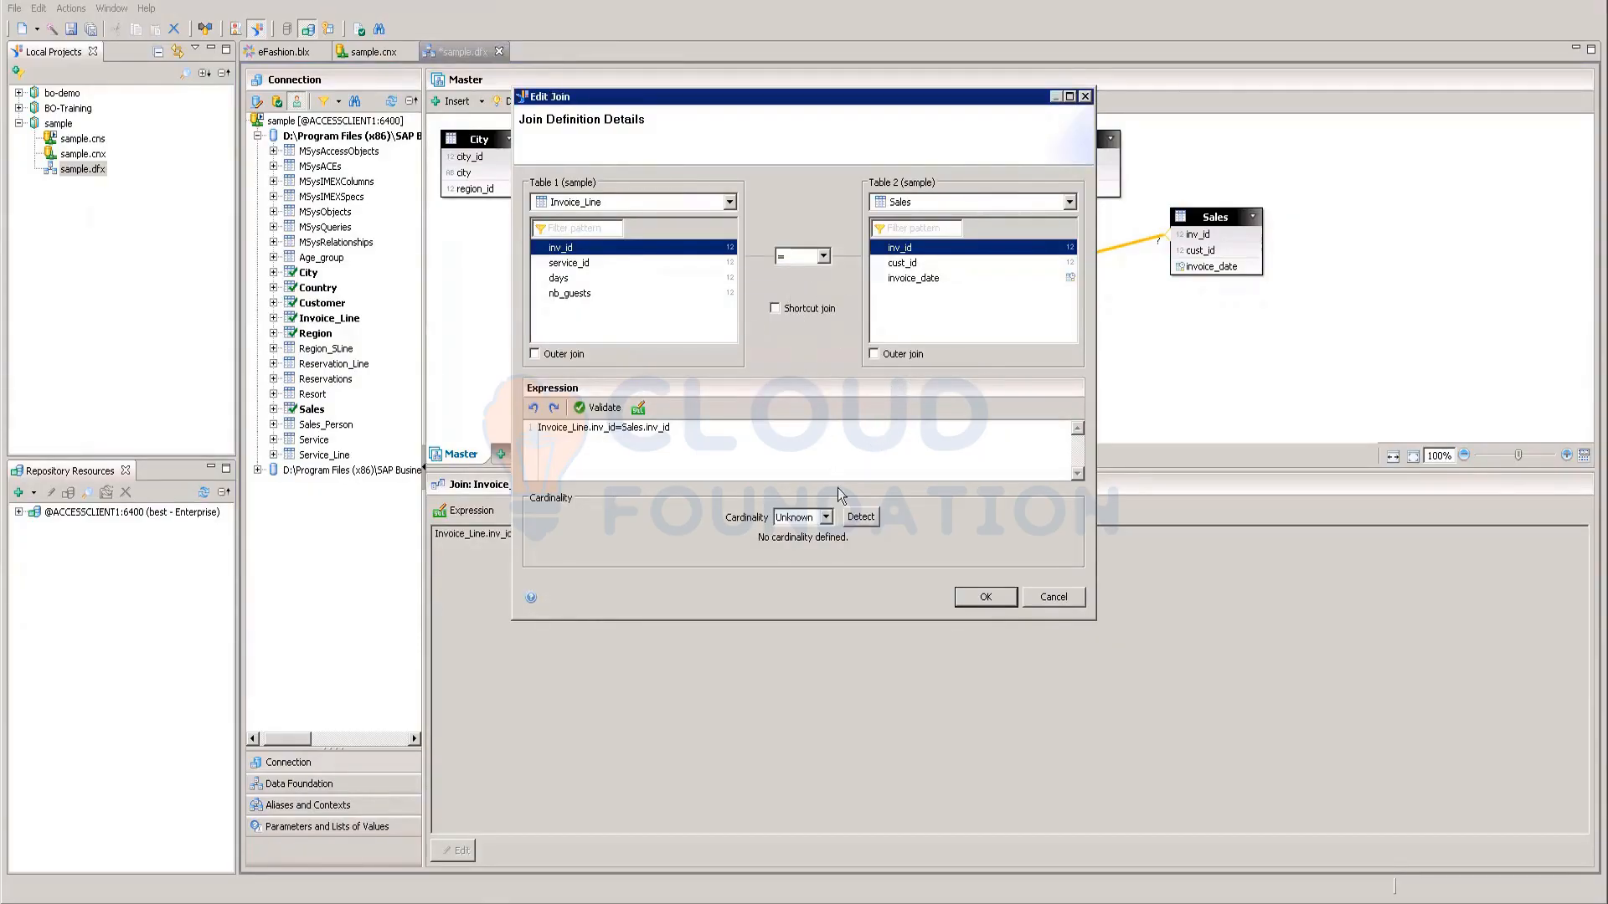
pyautogui.click(861, 520)
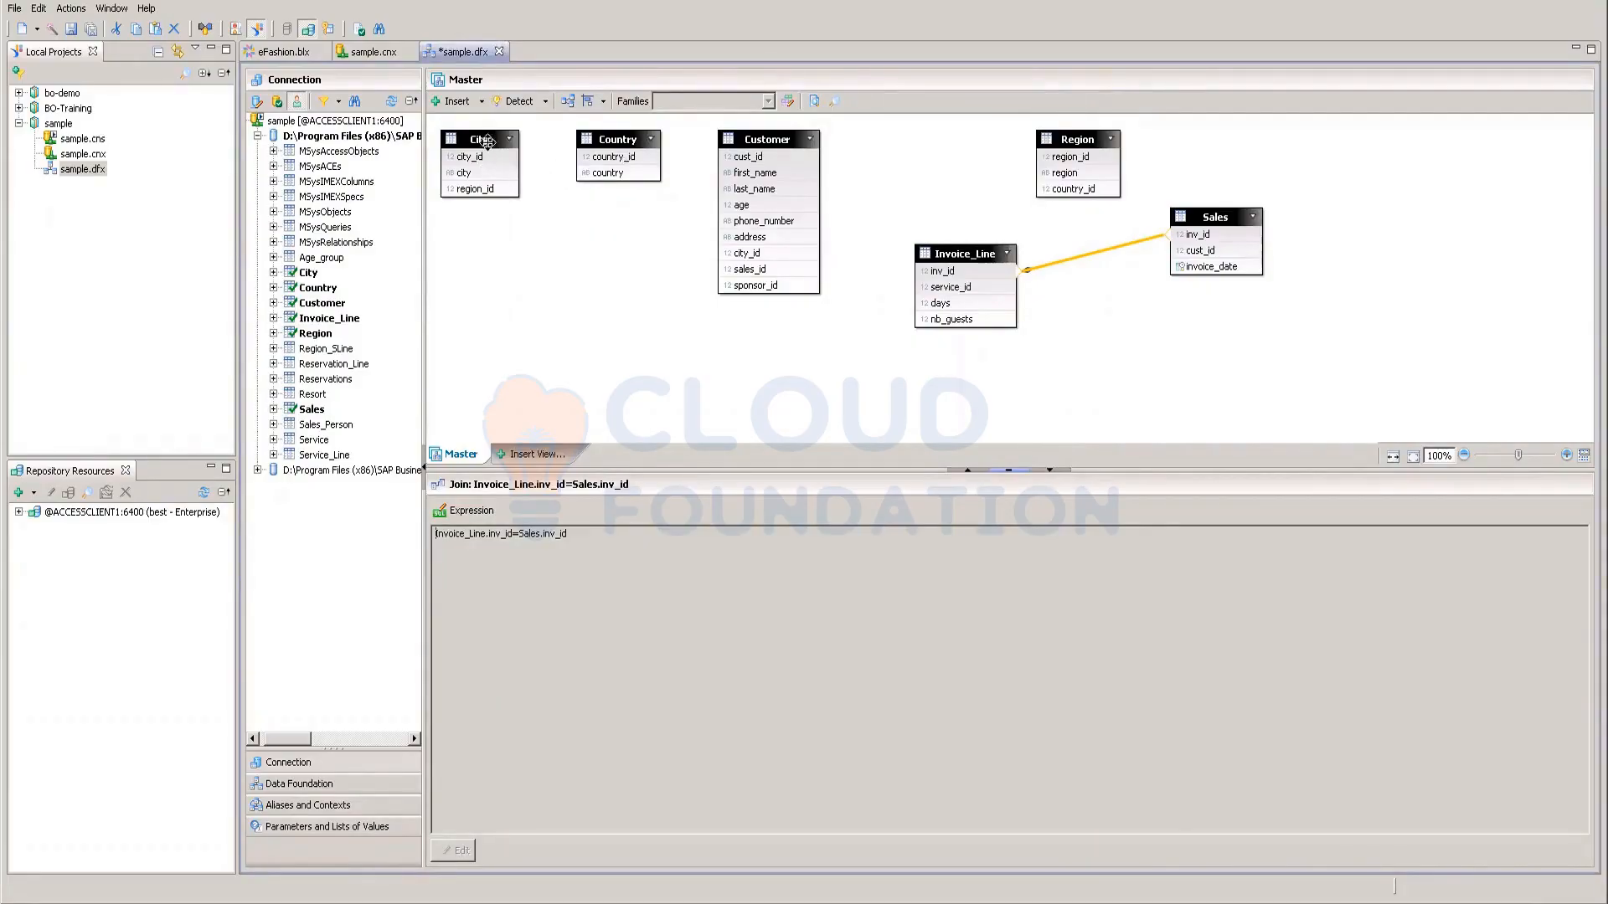
# Step: Move City below Customer and validate and accept the City.city_id=Customer.city_id join
pyautogui.moveTo(486, 140); pyautogui.dragTo(725, 262)
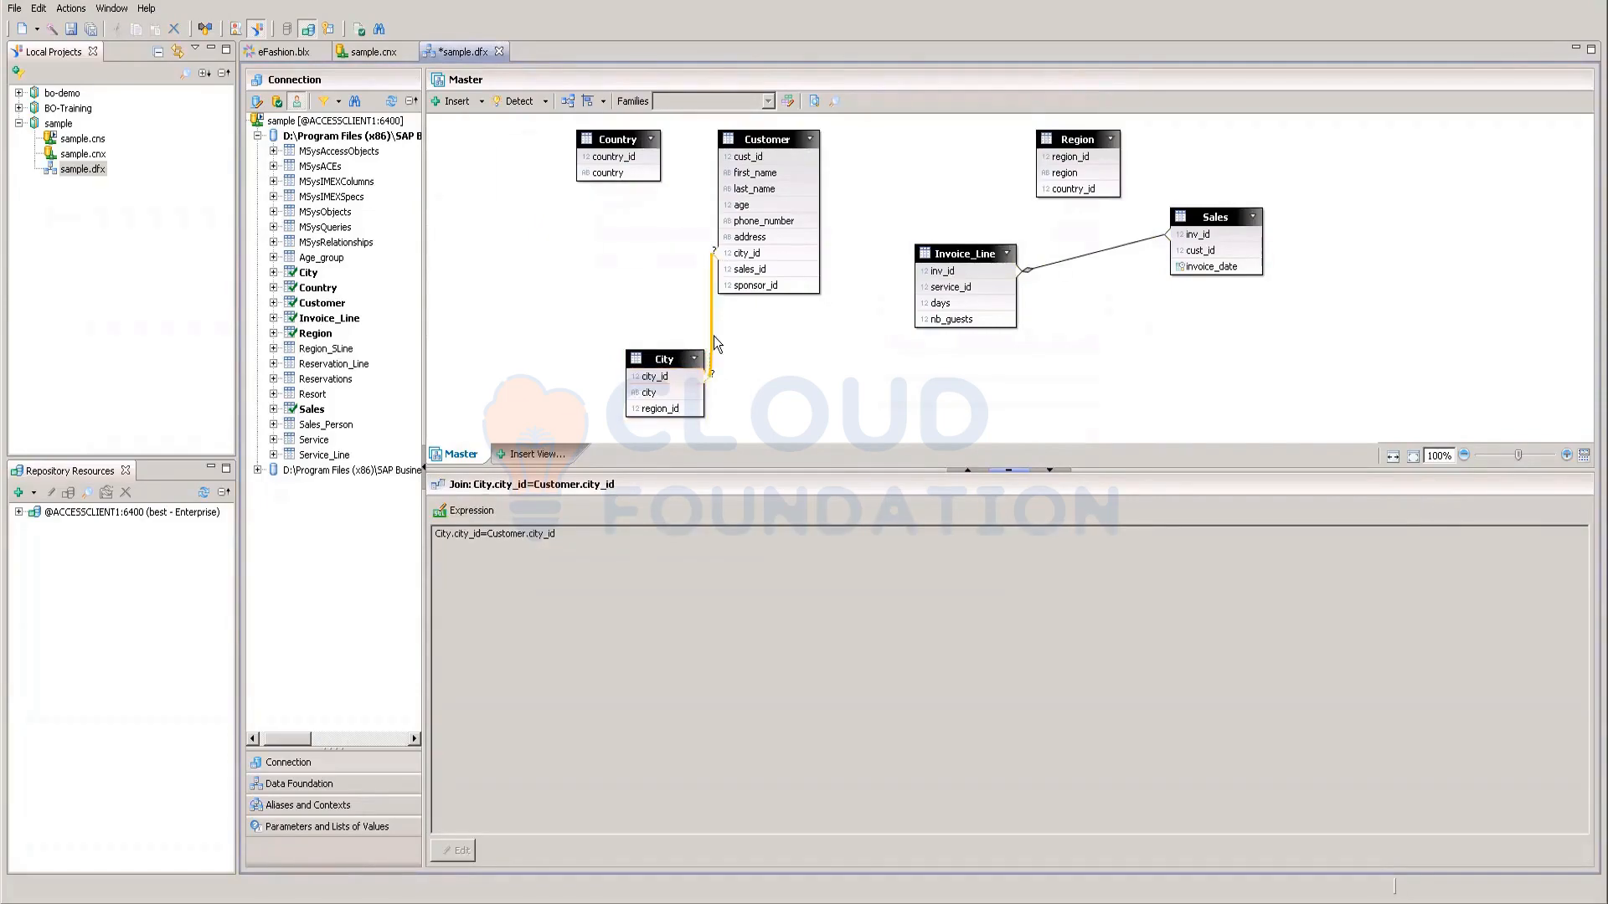
pyautogui.doubleClick(713, 335)
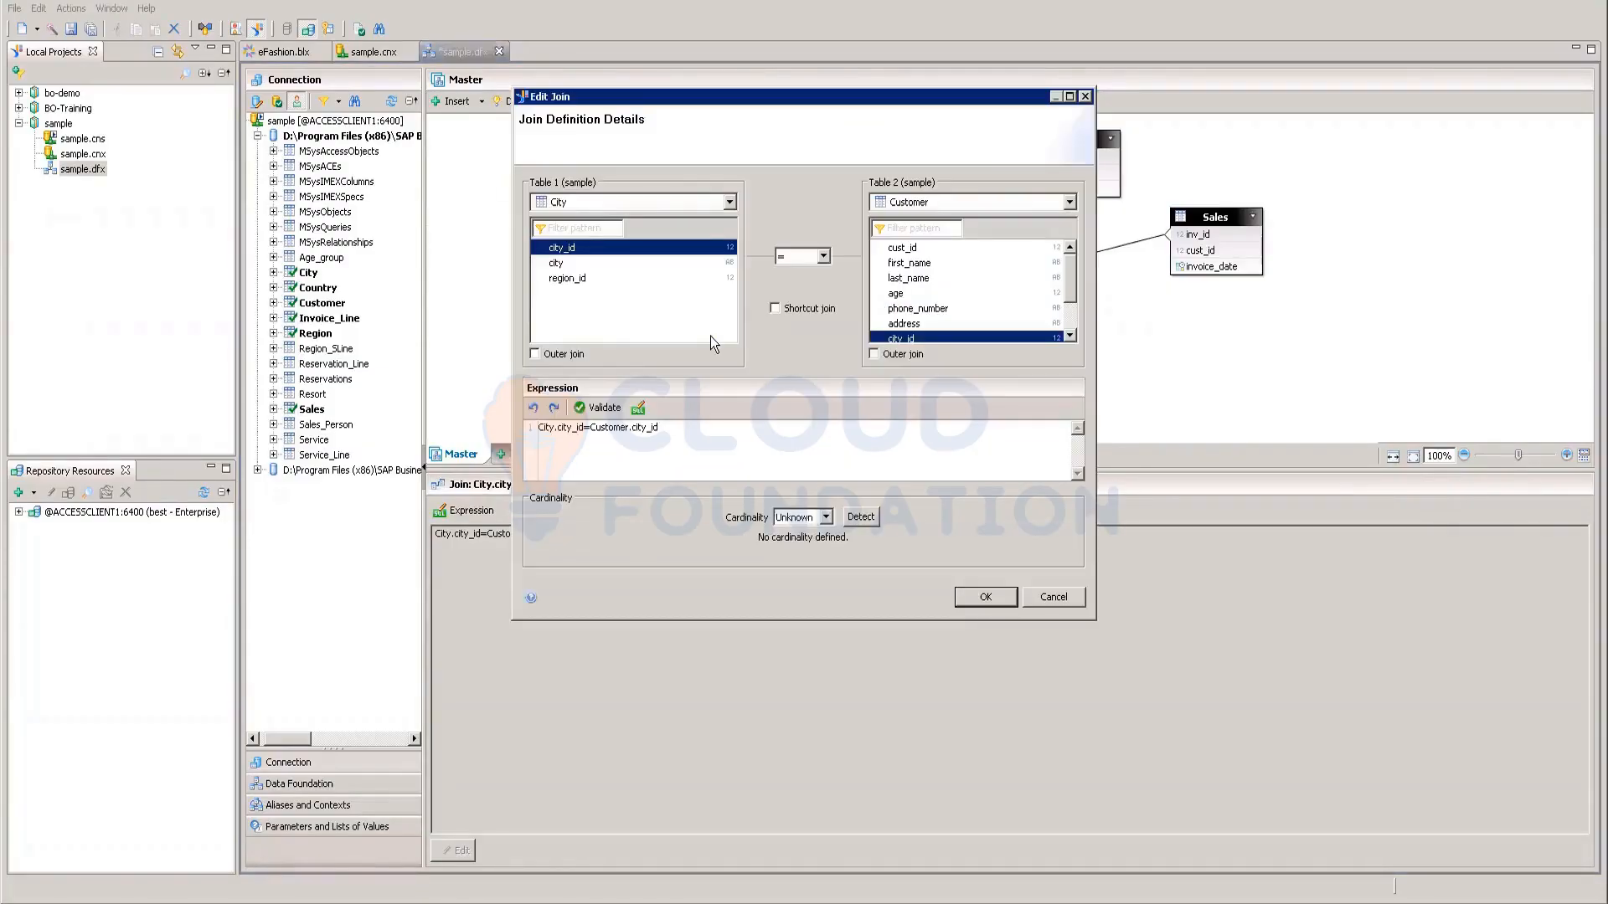
pyautogui.click(616, 408)
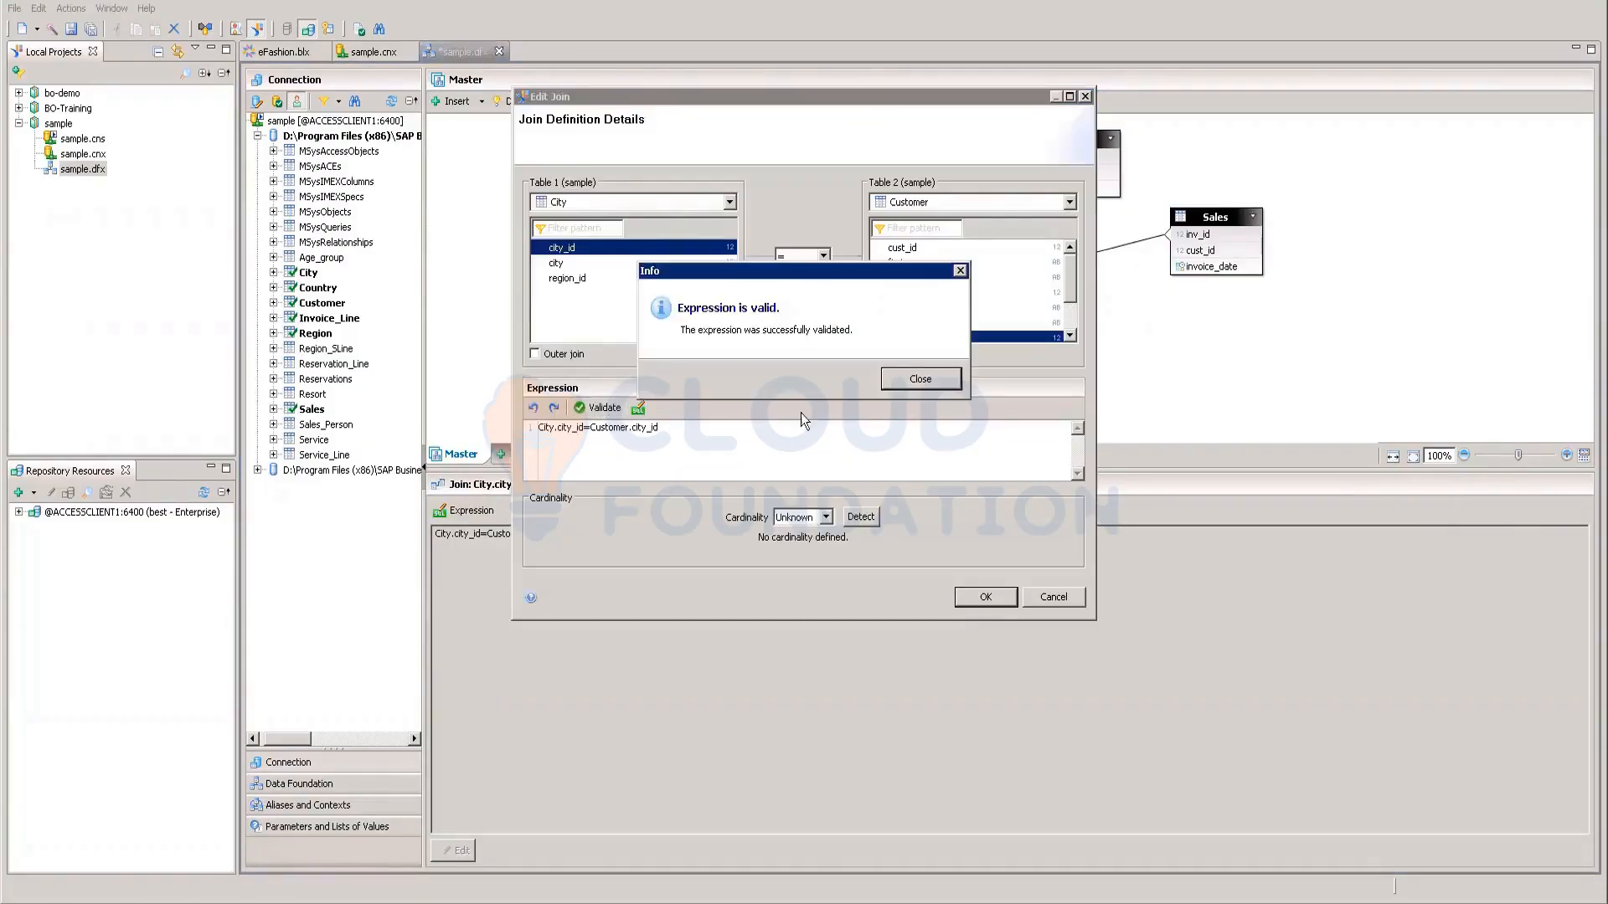
pyautogui.click(912, 382)
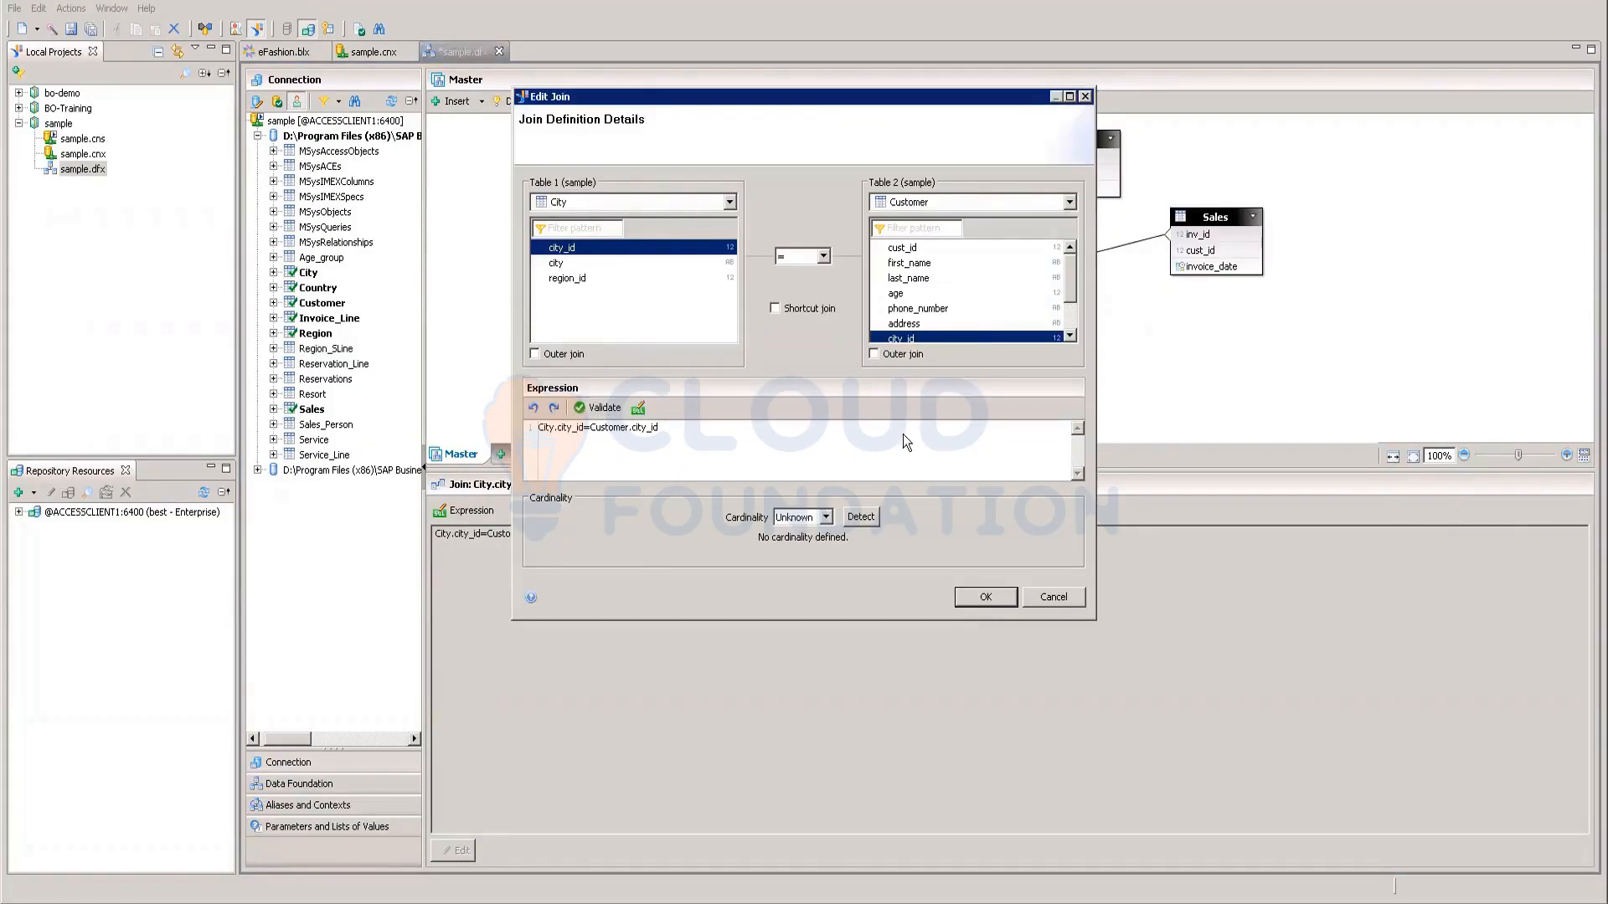
pyautogui.click(856, 512)
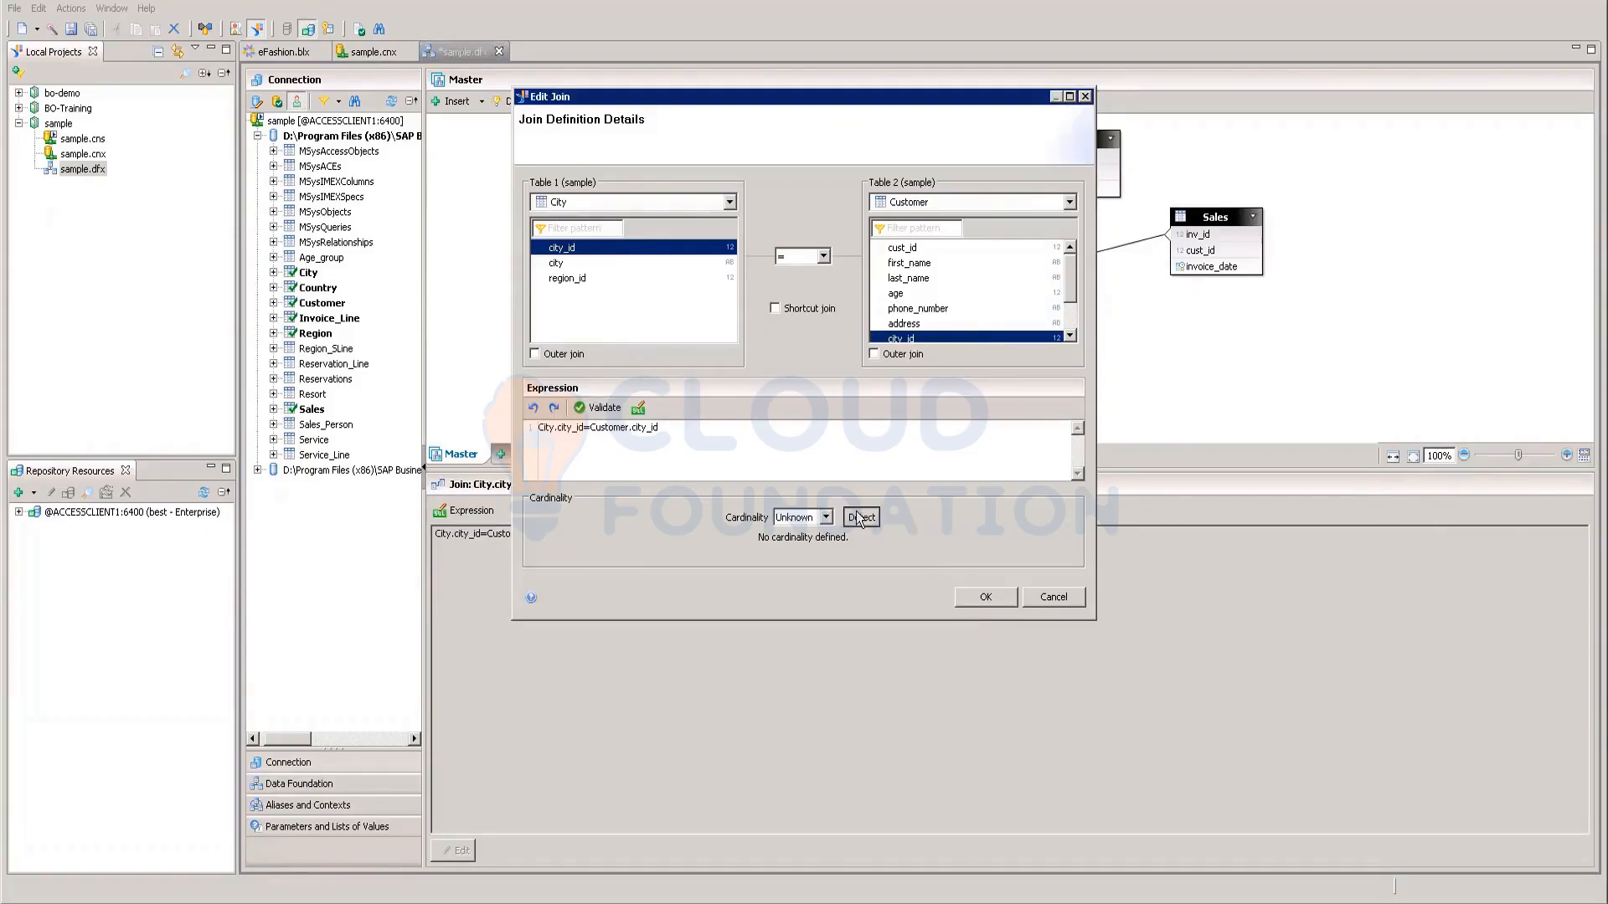
pyautogui.click(980, 597)
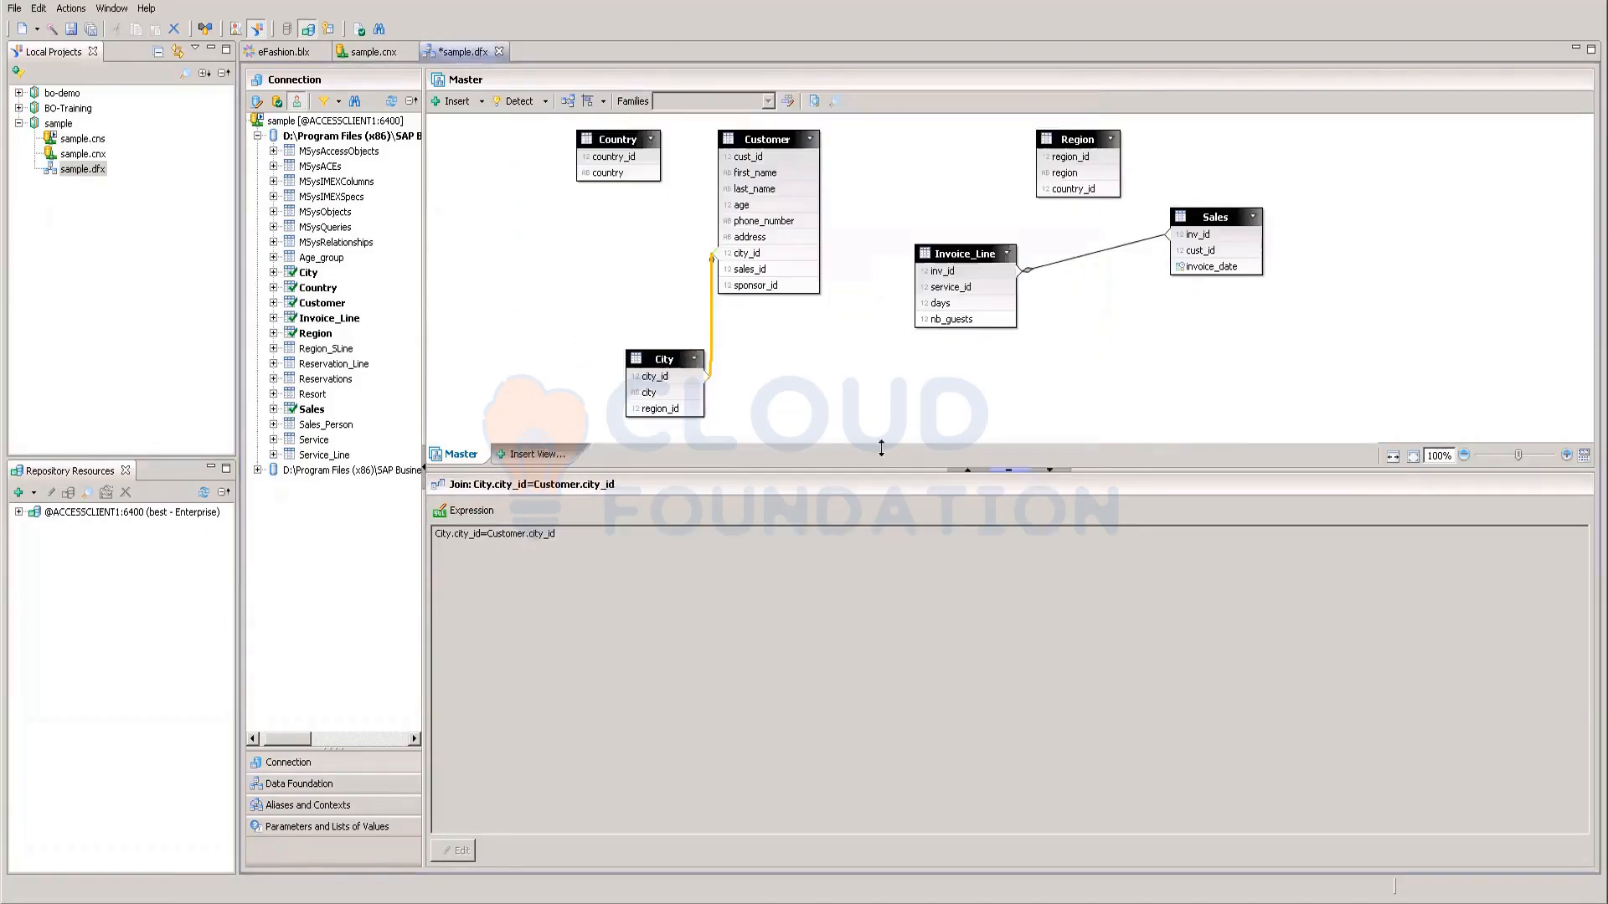
pyautogui.click(804, 386)
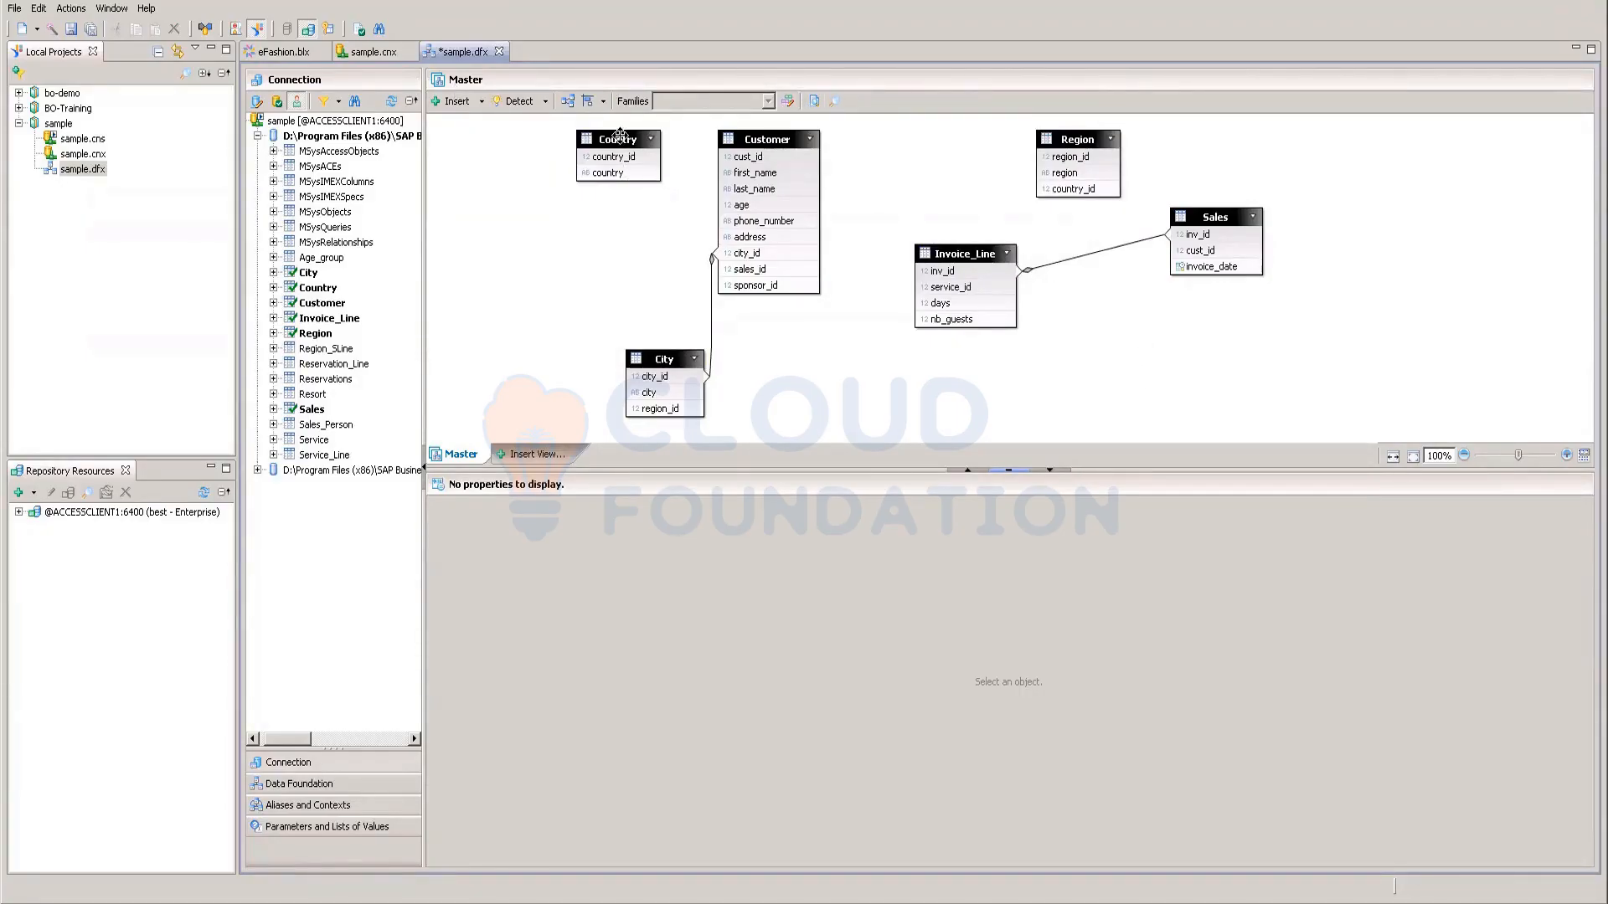
# Step: Drag the Country table slightly down and left beside Customer
pyautogui.moveTo(620, 136); pyautogui.dragTo(601, 173)
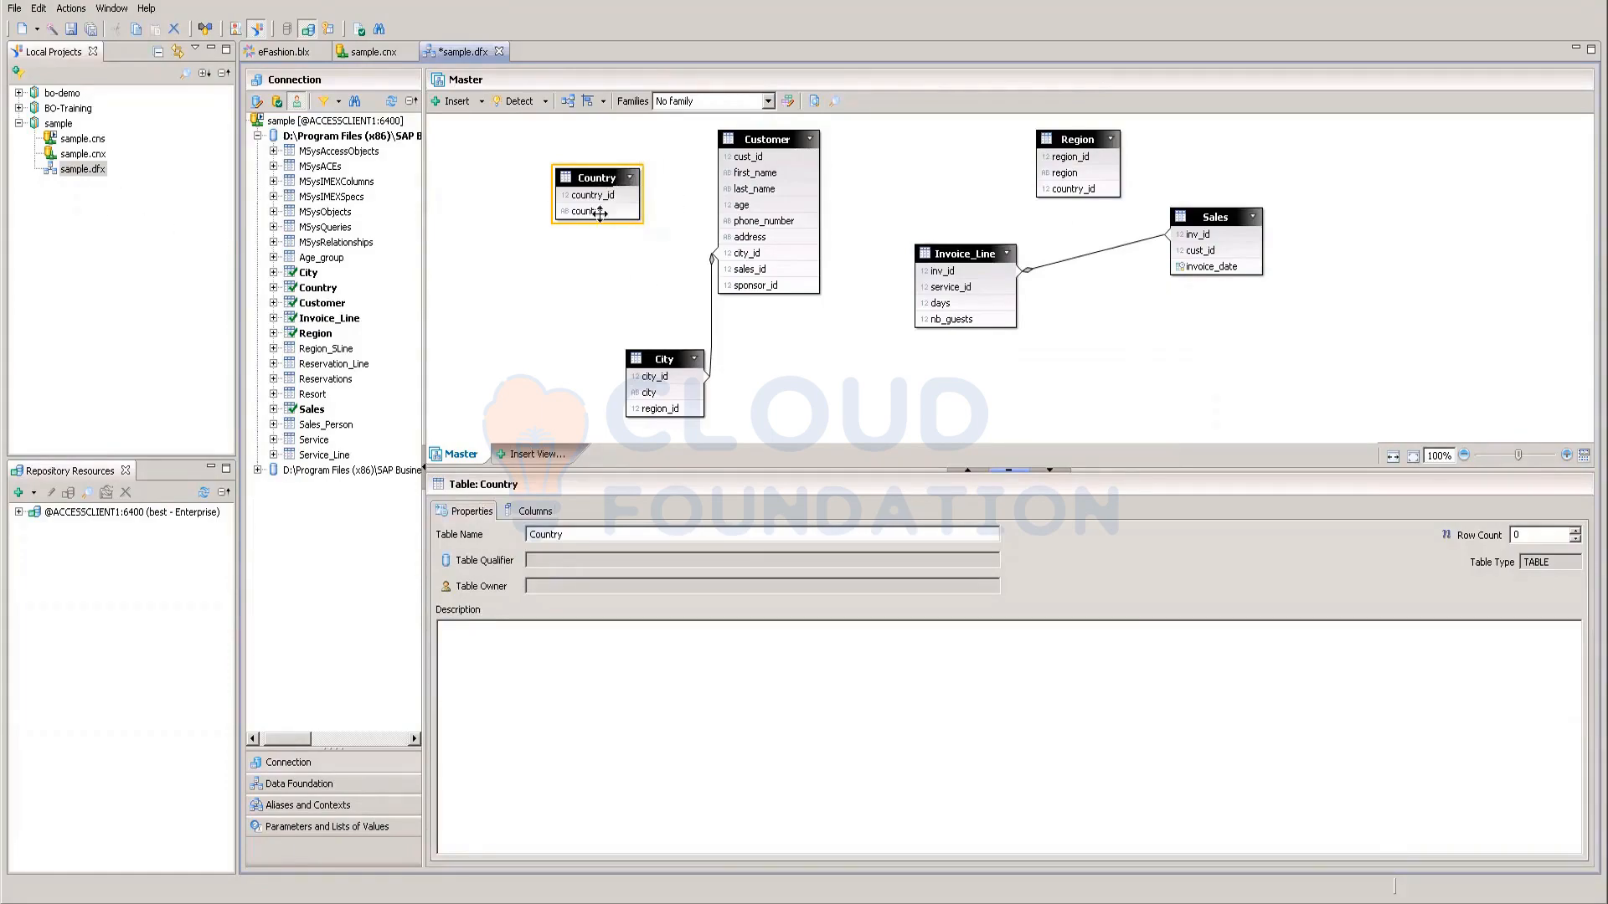
pyautogui.click(517, 314)
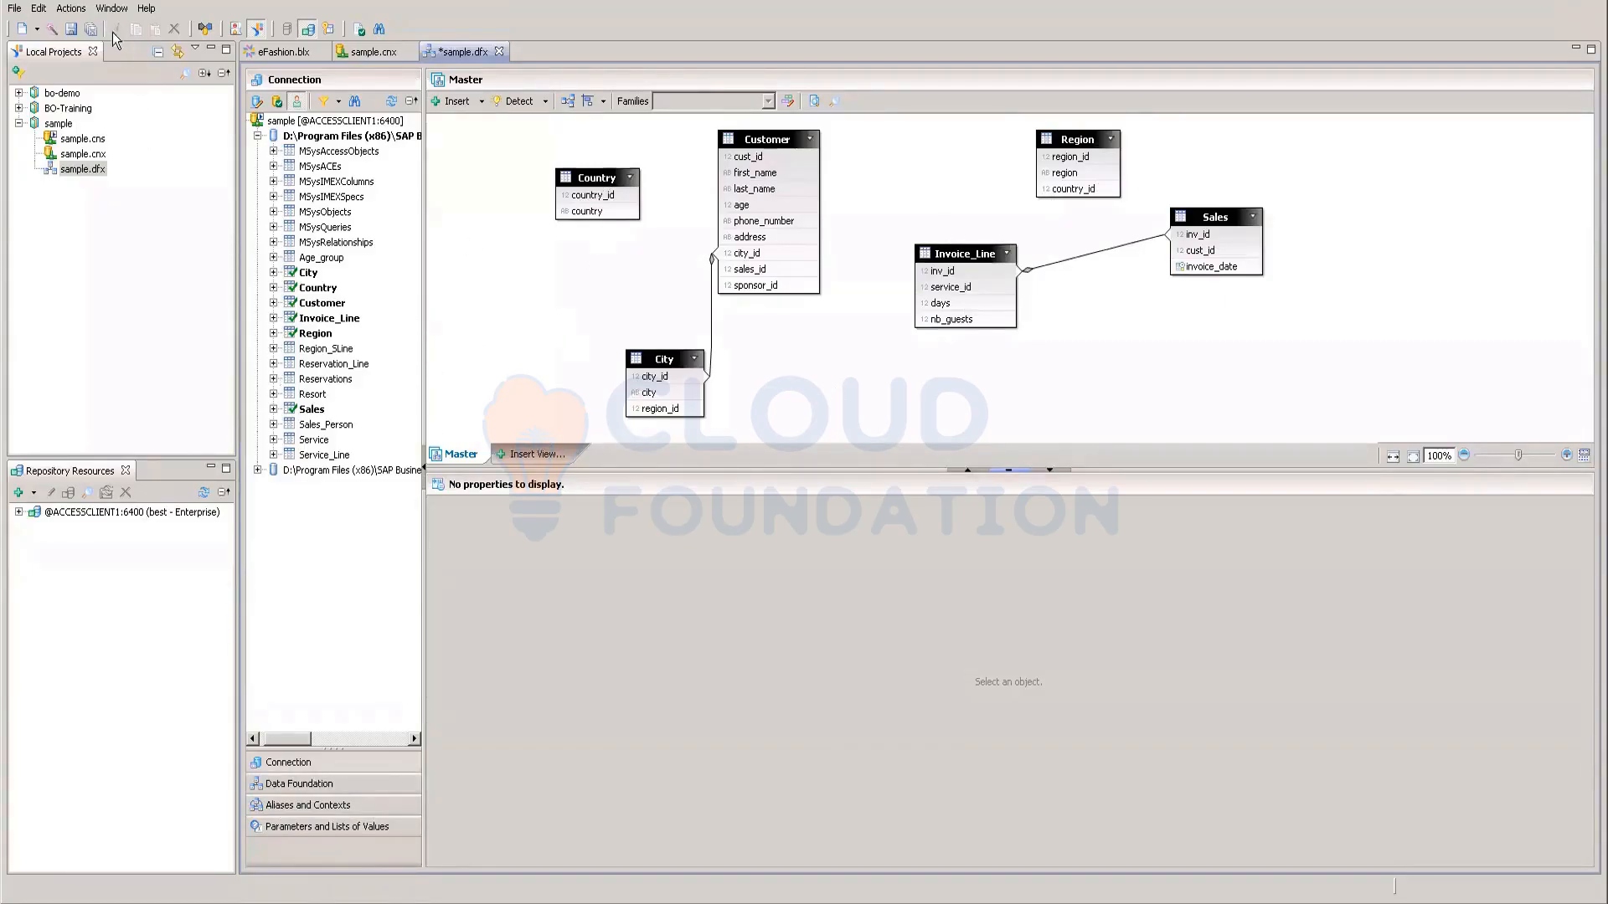
# Step: Create a business layer named sample from the sample.dfx data foundation
pyautogui.rightClick(74, 167)
pyautogui.click(107, 194)
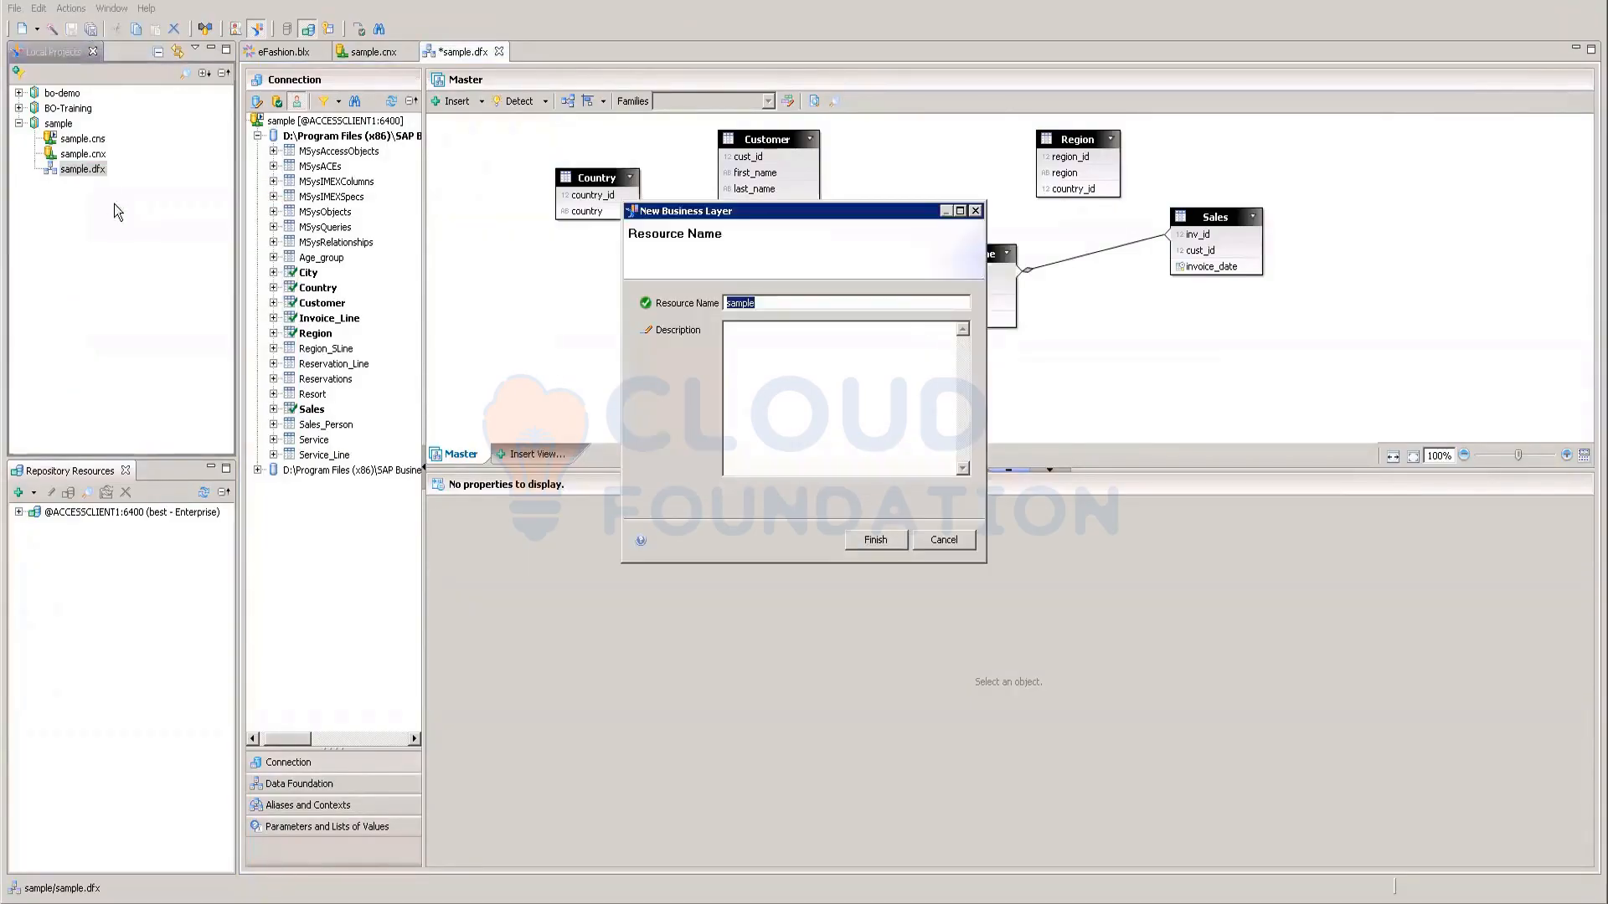
pyautogui.click(874, 540)
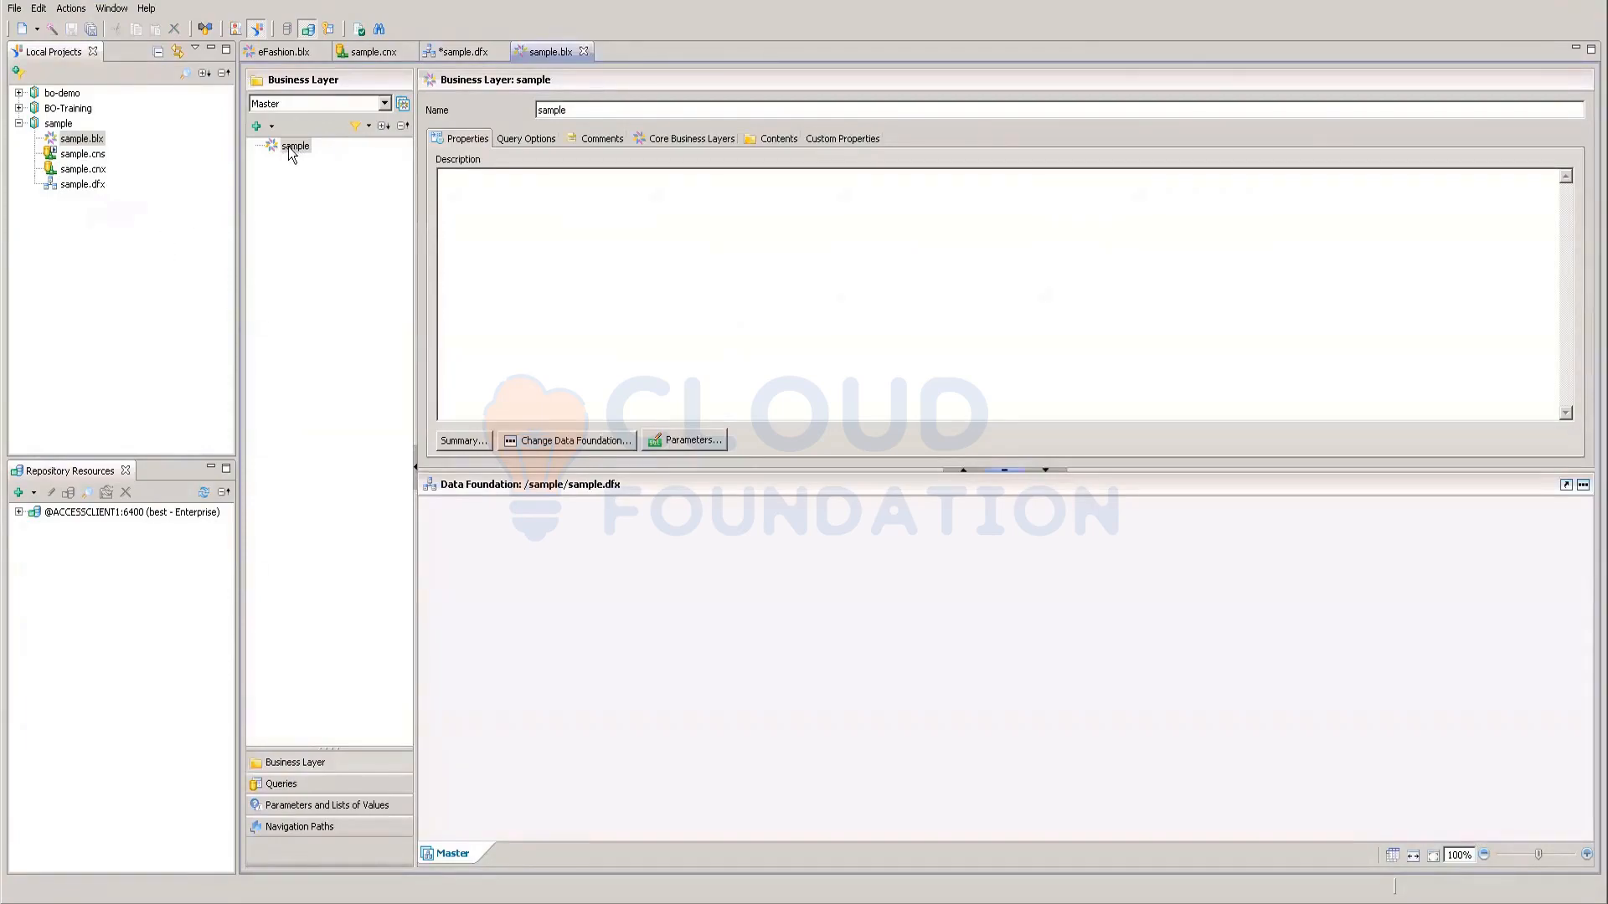
pyautogui.click(82, 185)
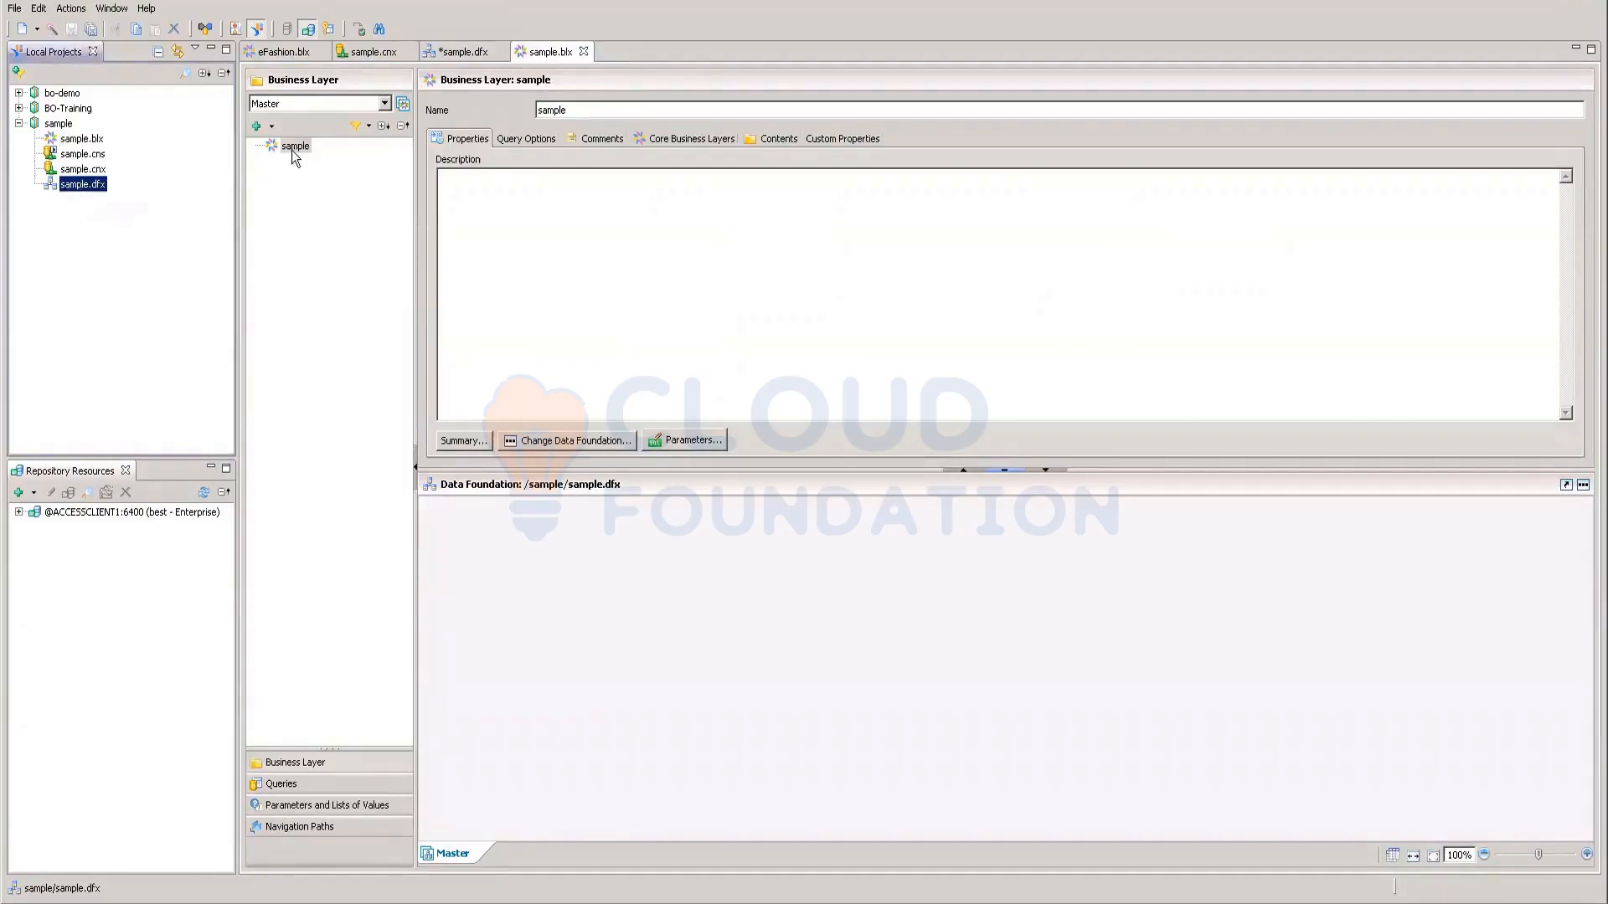
# Step: Detect joins by column names and add the City–Region, Country–Region and Customer–Sales joins
pyautogui.doubleClick(72, 182)
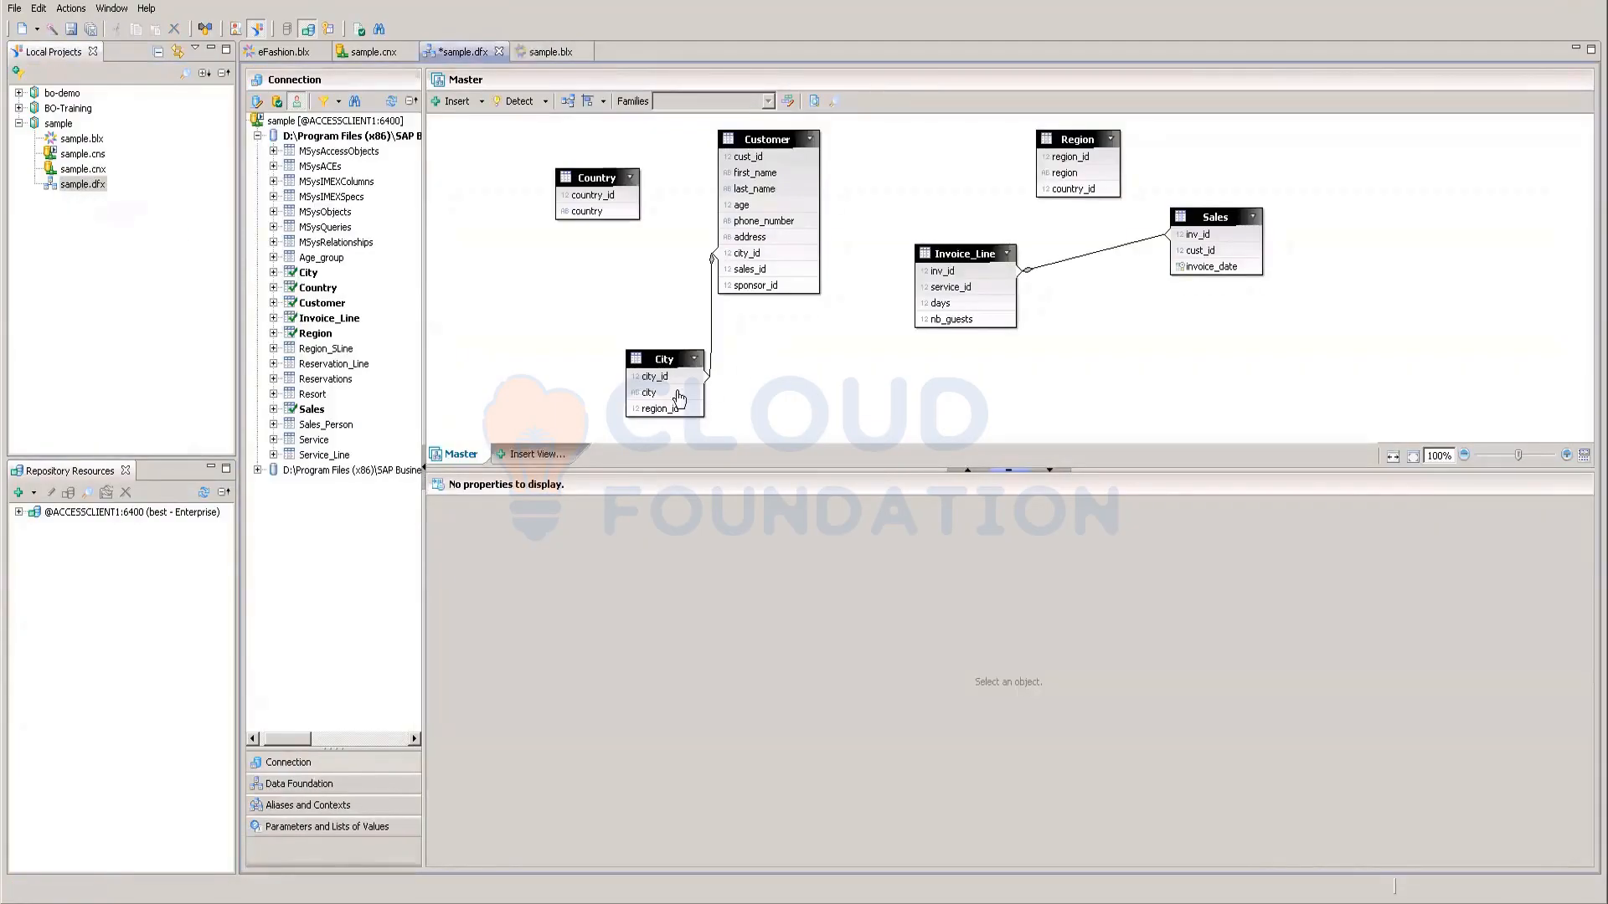
pyautogui.click(546, 100)
pyautogui.click(547, 134)
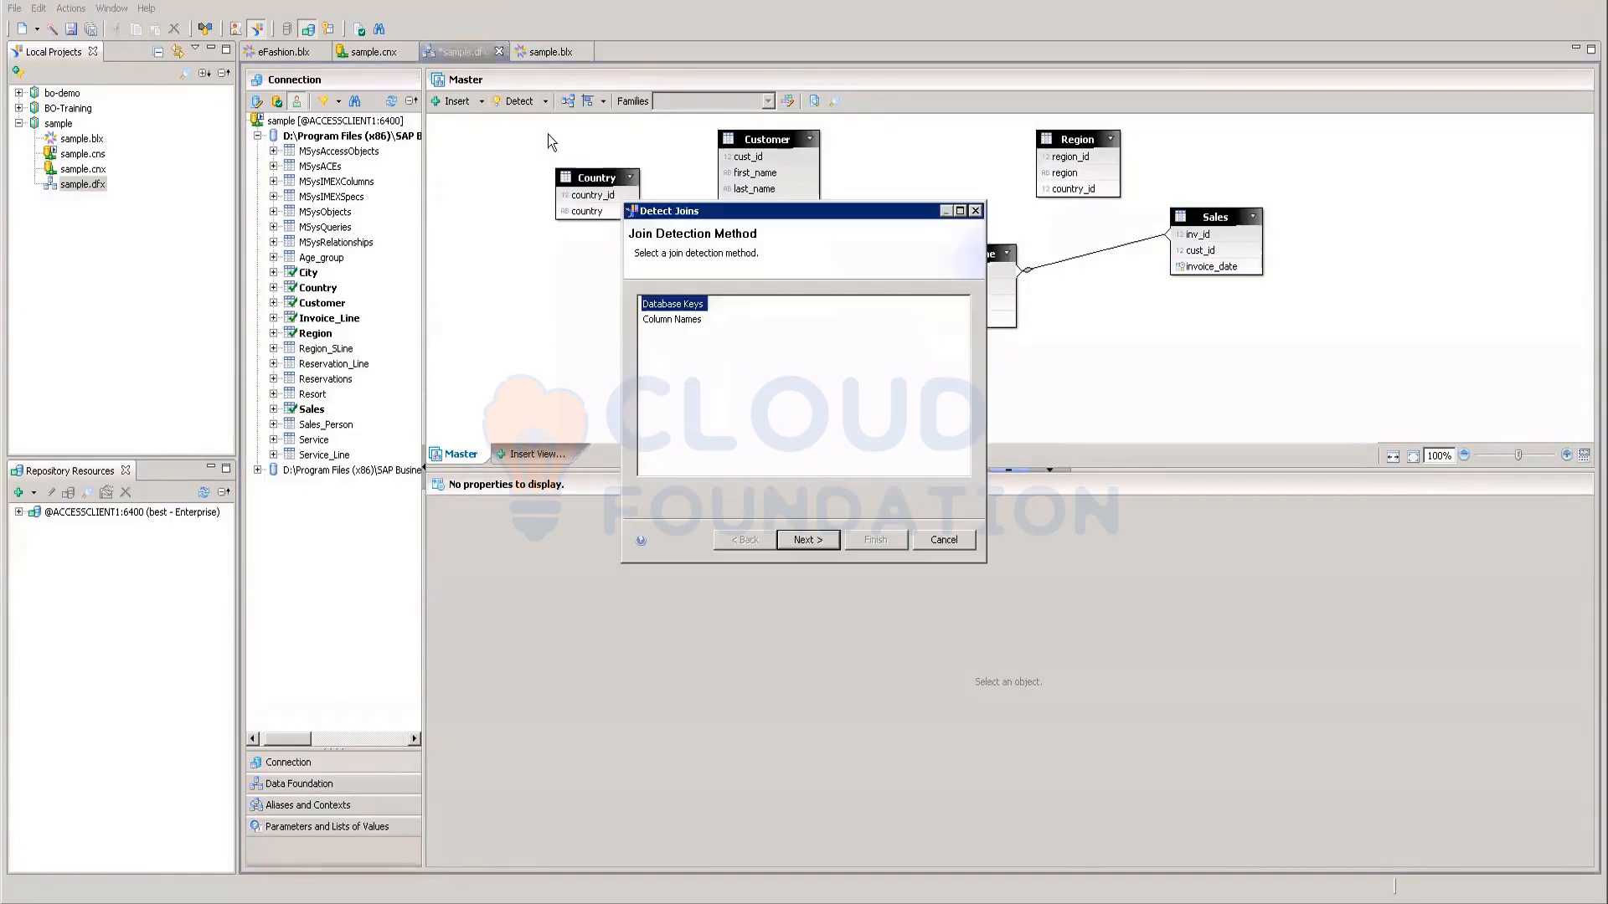
pyautogui.click(804, 540)
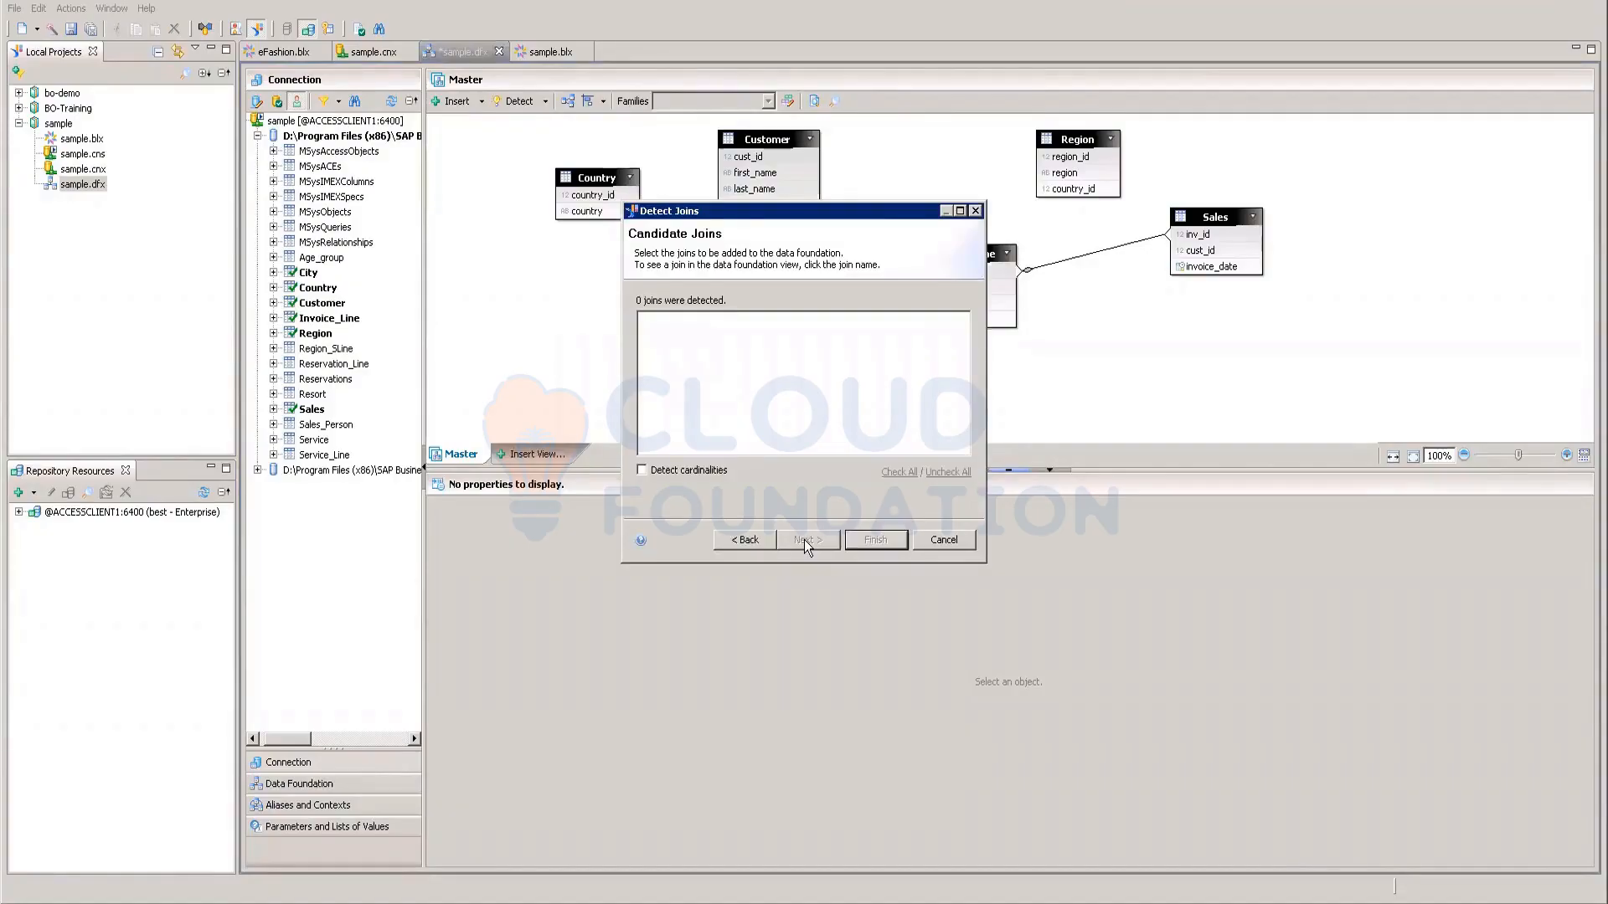
pyautogui.click(740, 541)
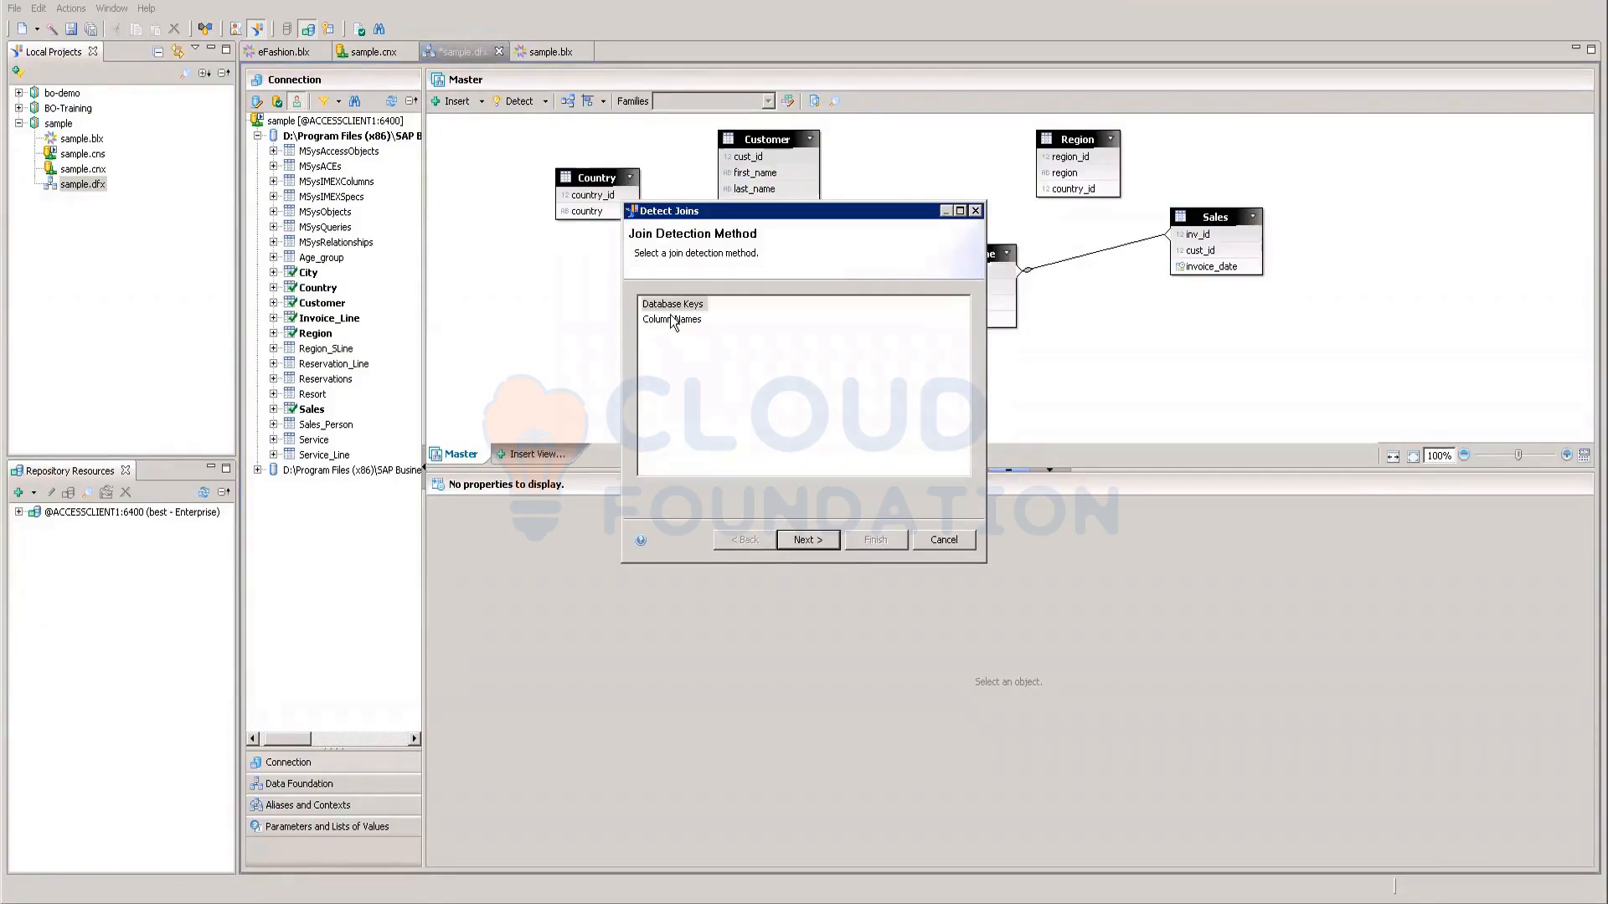
pyautogui.click(828, 539)
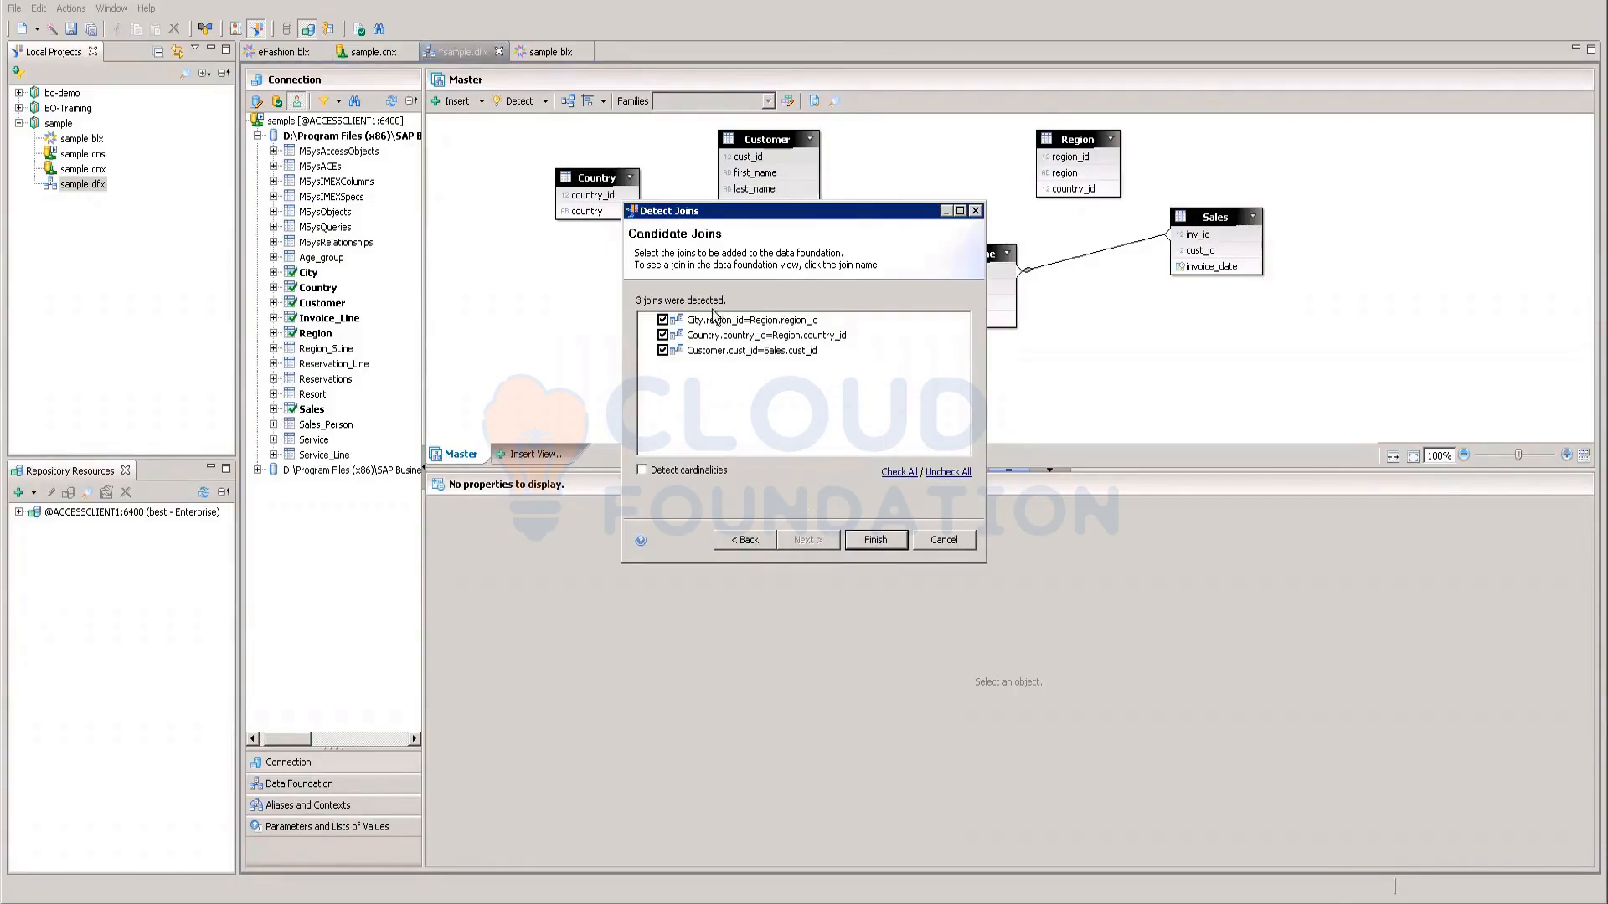
pyautogui.click(875, 540)
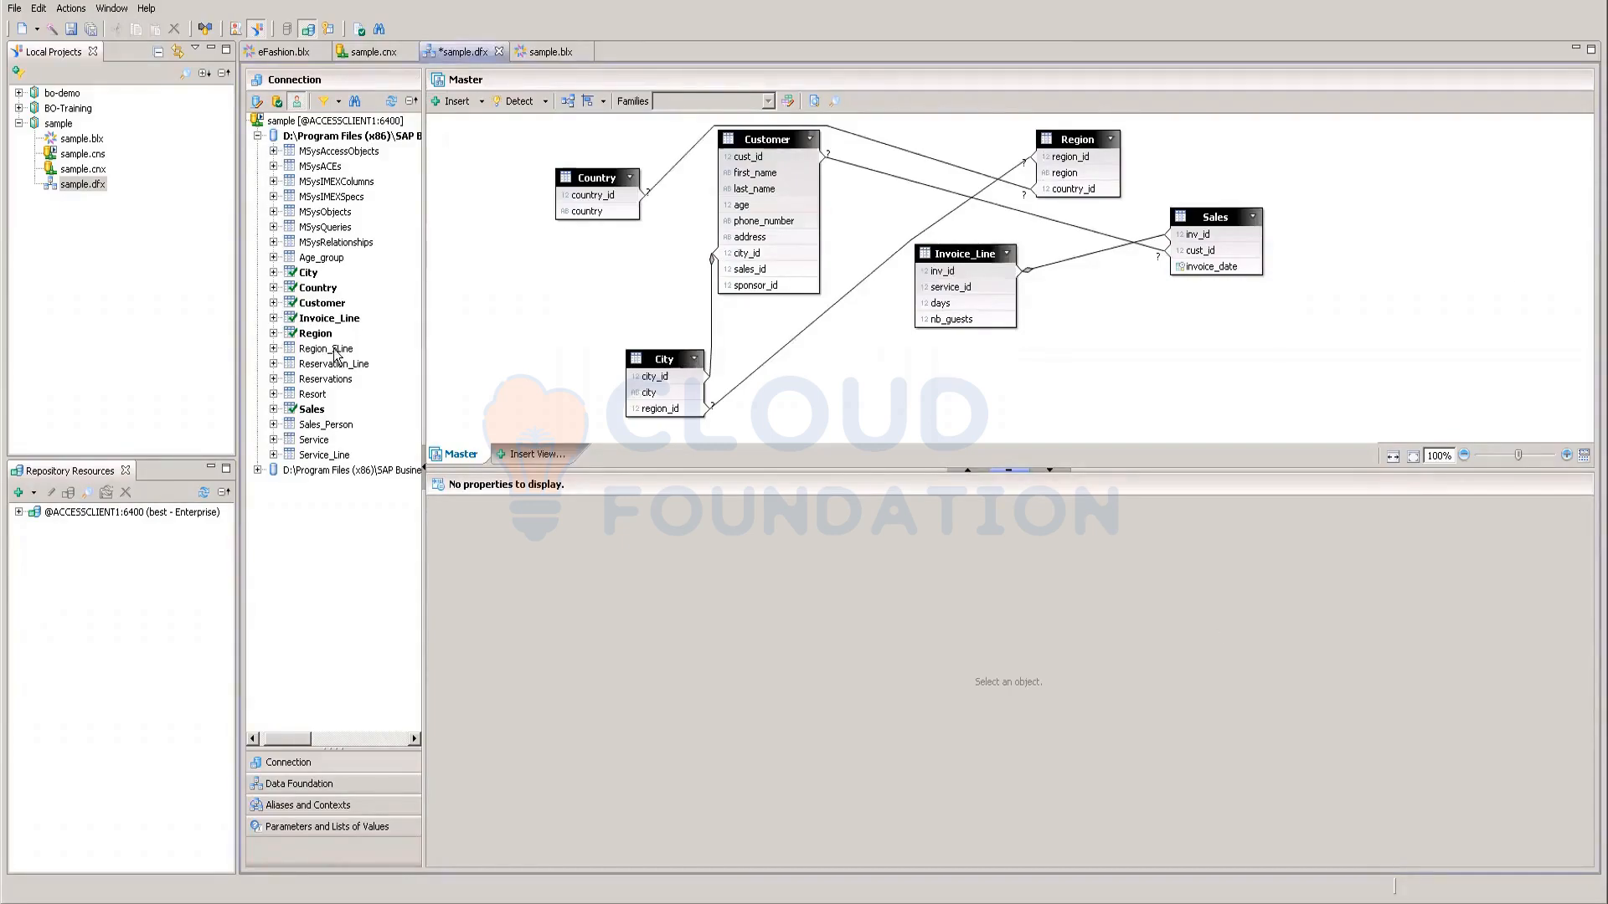
# Step: Start inserting tables and check Region_SLine, Reservation_Line, Reservations and Resort
pyautogui.click(481, 102)
pyautogui.click(474, 137)
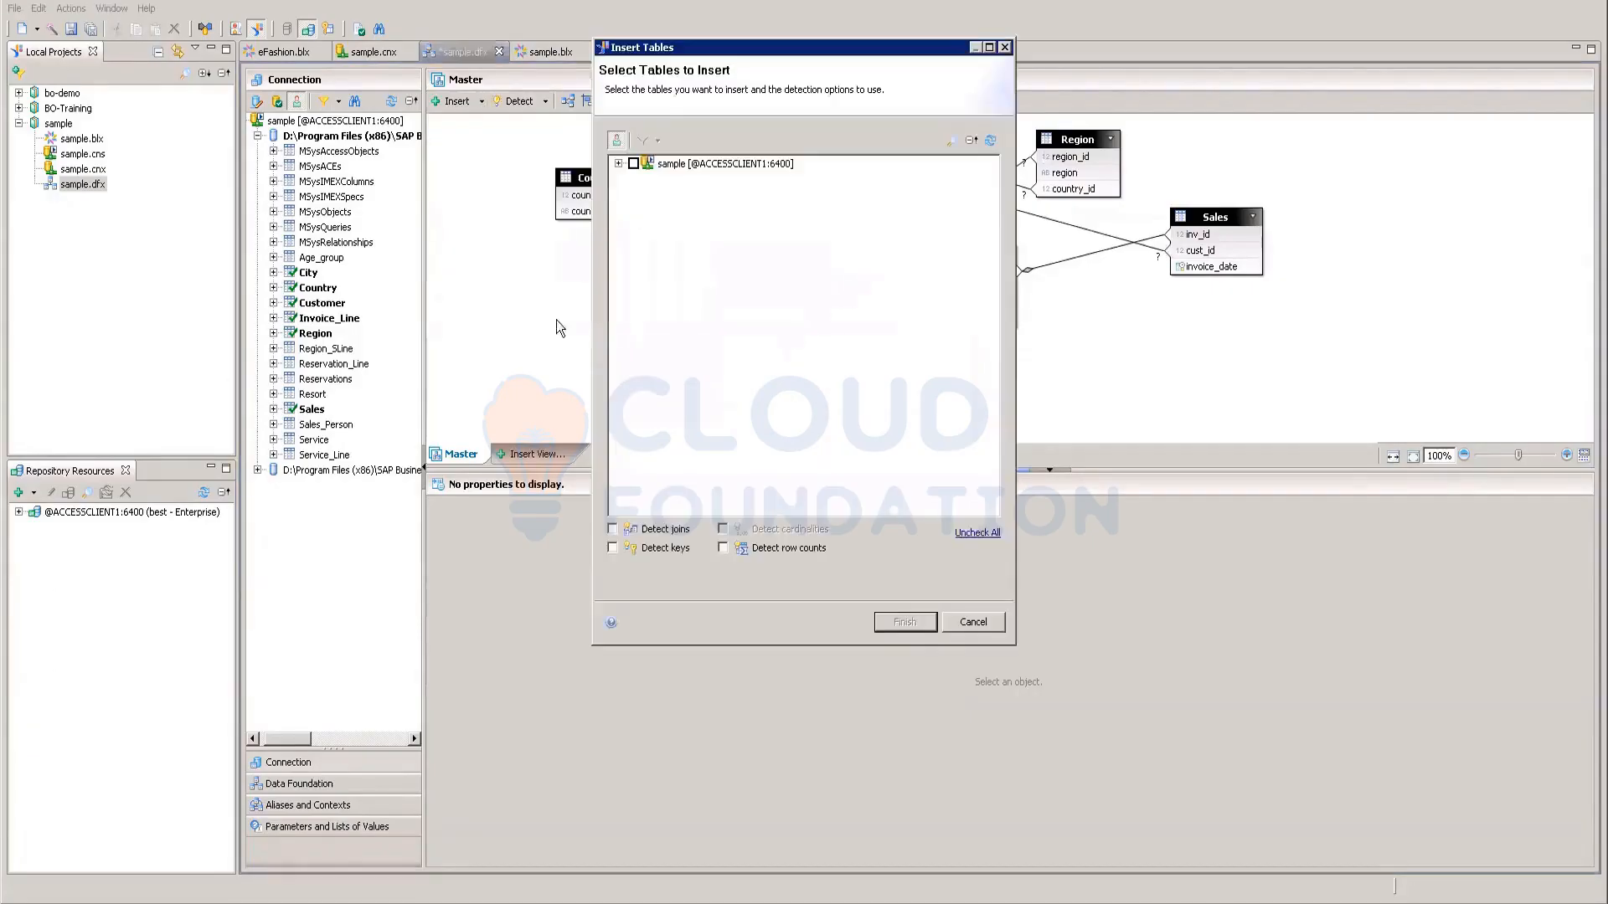
pyautogui.click(618, 165)
pyautogui.click(665, 376)
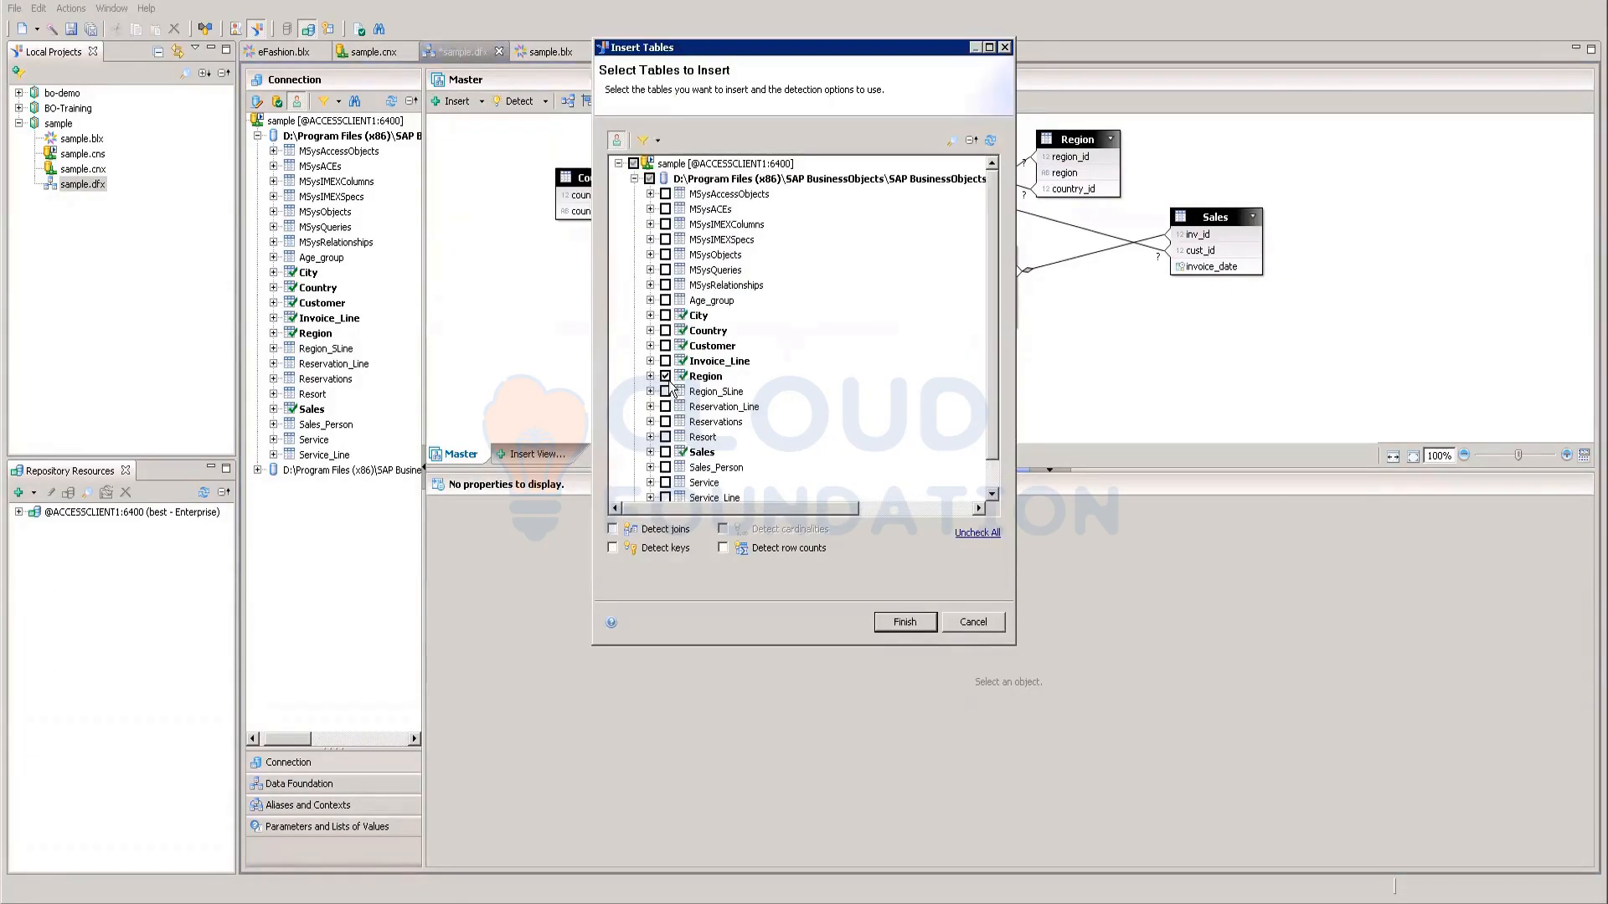
pyautogui.click(665, 376)
pyautogui.click(665, 391)
pyautogui.click(665, 407)
pyautogui.click(665, 422)
pyautogui.click(665, 437)
# Step: Also check Sales_Person, Service, Service_Line and Age_group, then insert all eight tables
pyautogui.scroll(-1, 814, 454)
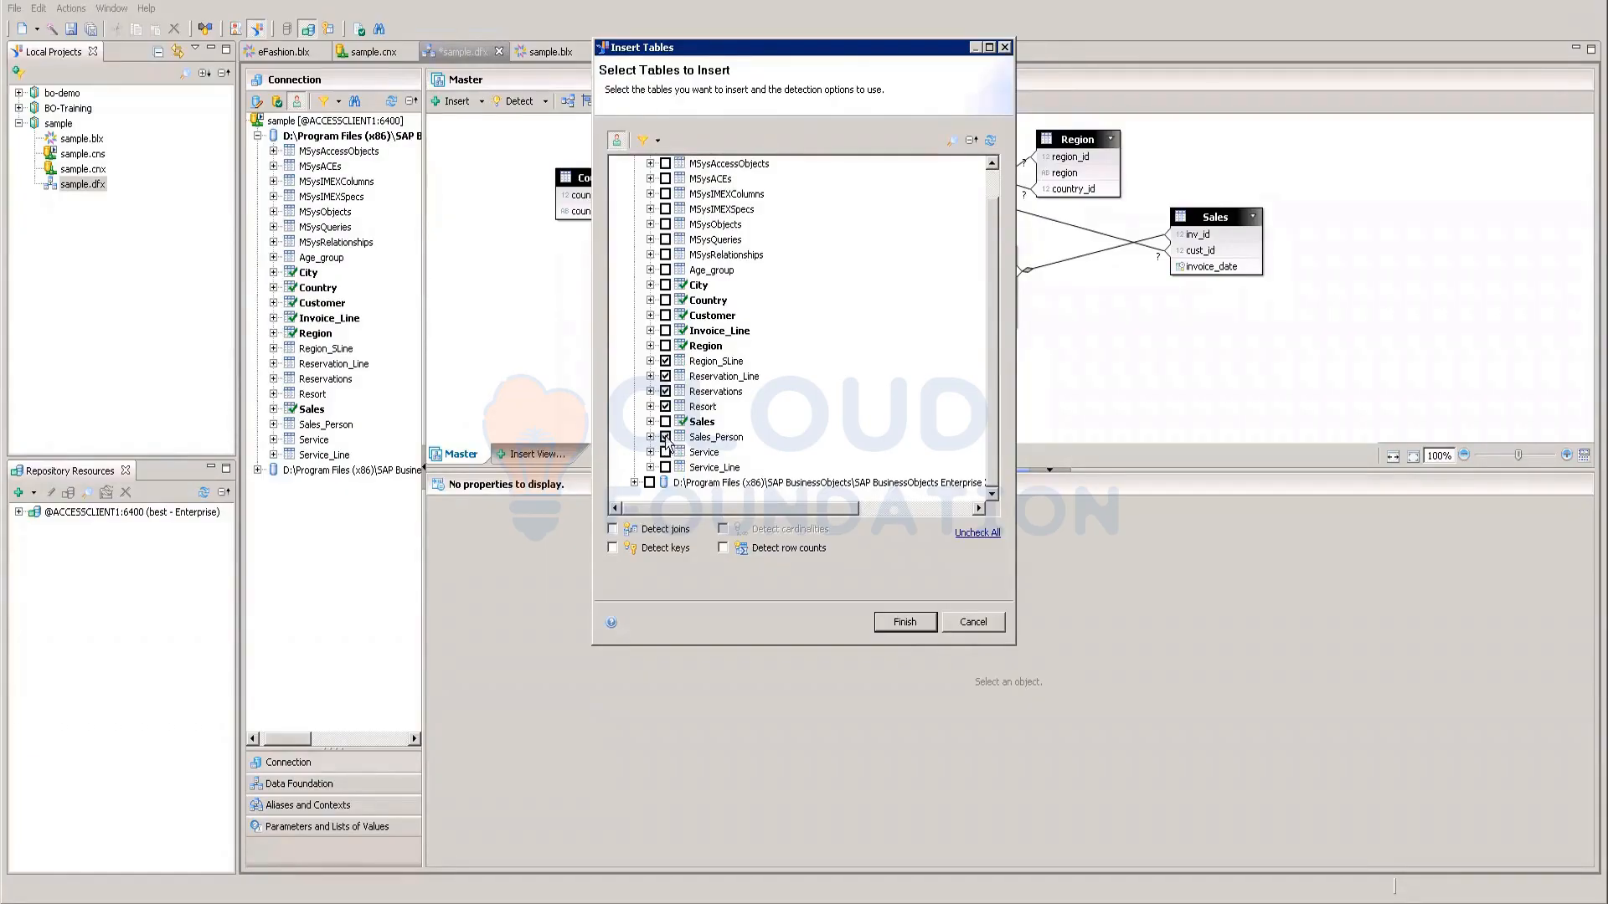
pyautogui.click(666, 438)
pyautogui.click(666, 452)
pyautogui.click(666, 467)
pyautogui.scroll(1, 861, 420)
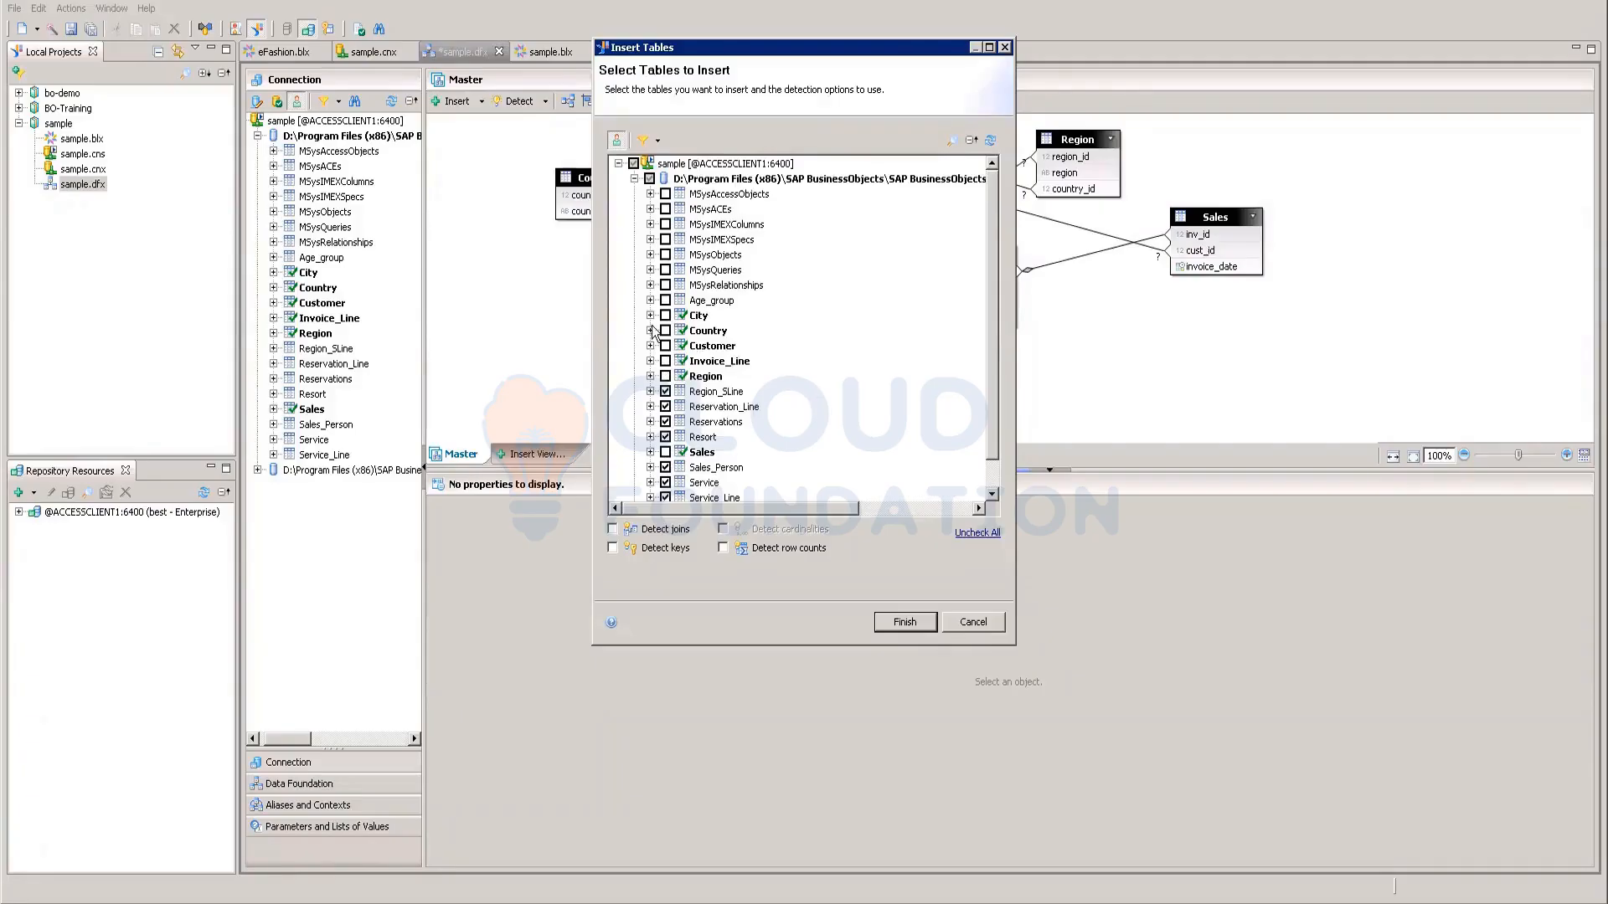
pyautogui.click(666, 300)
pyautogui.scroll(-1, 869, 391)
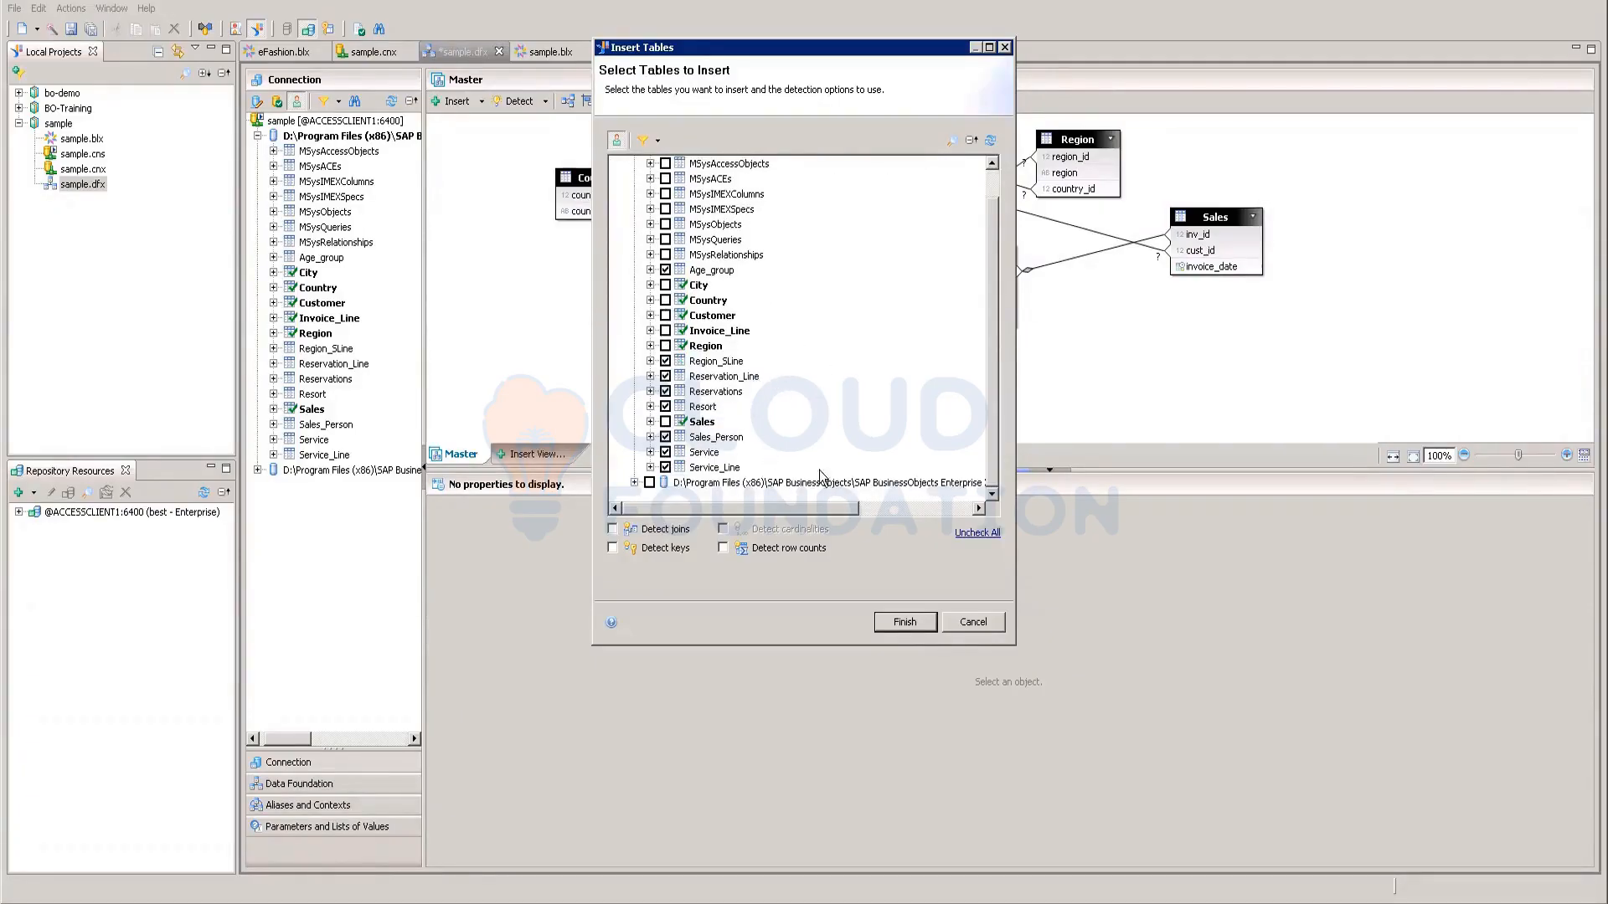
pyautogui.click(924, 619)
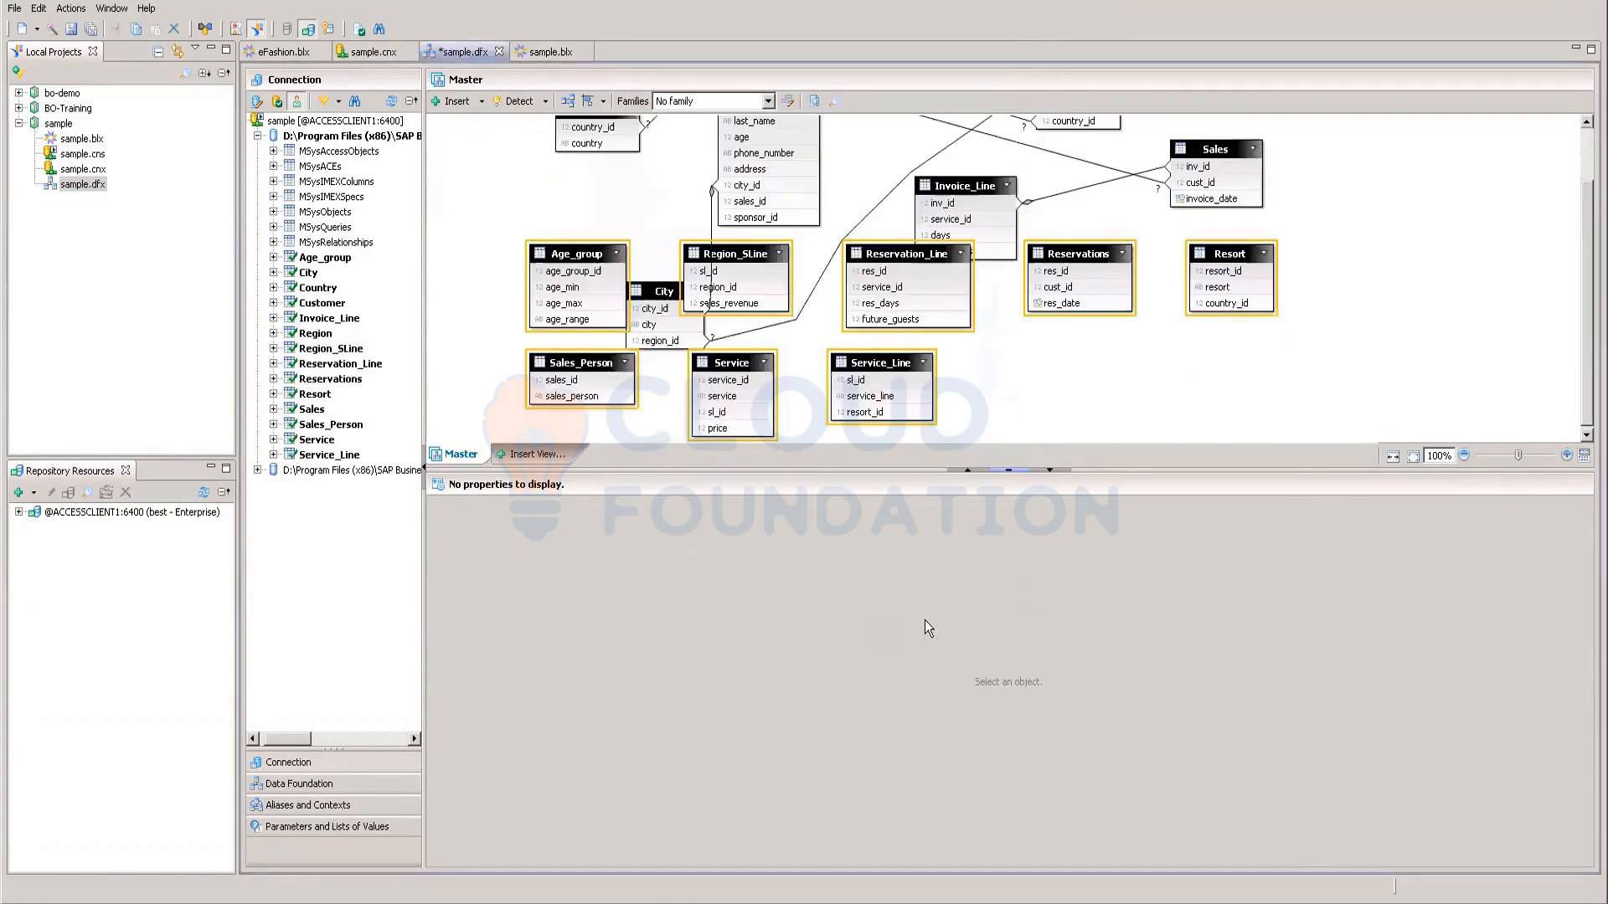
# Step: Detect joins by matching column names and add the six joins found among the new tables
pyautogui.click(544, 101)
pyautogui.click(553, 138)
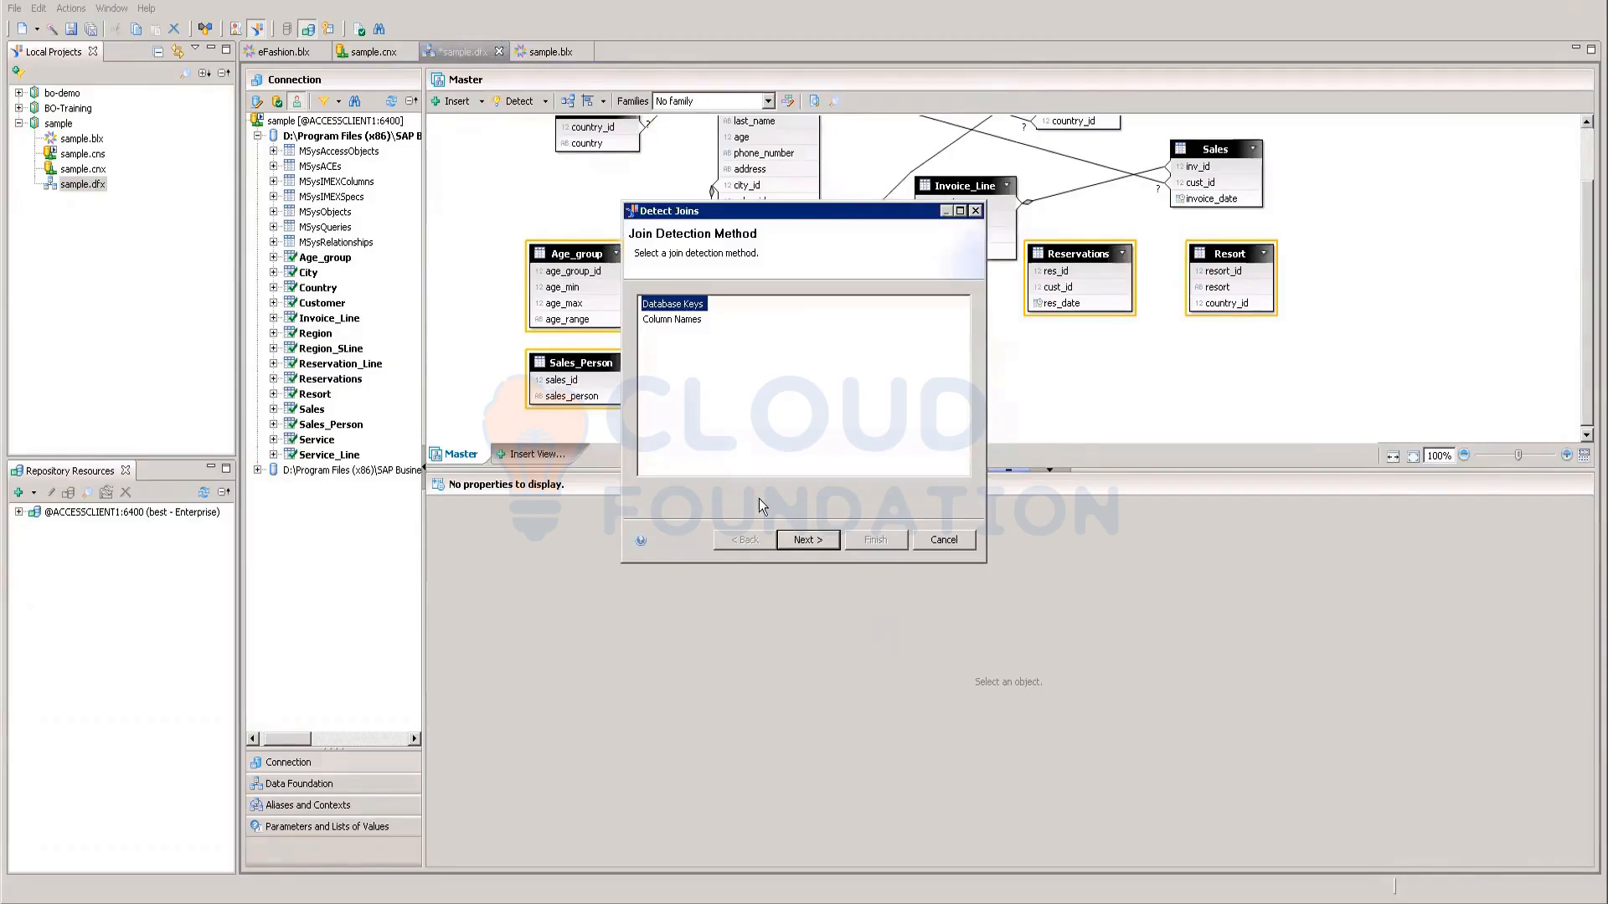
pyautogui.click(815, 541)
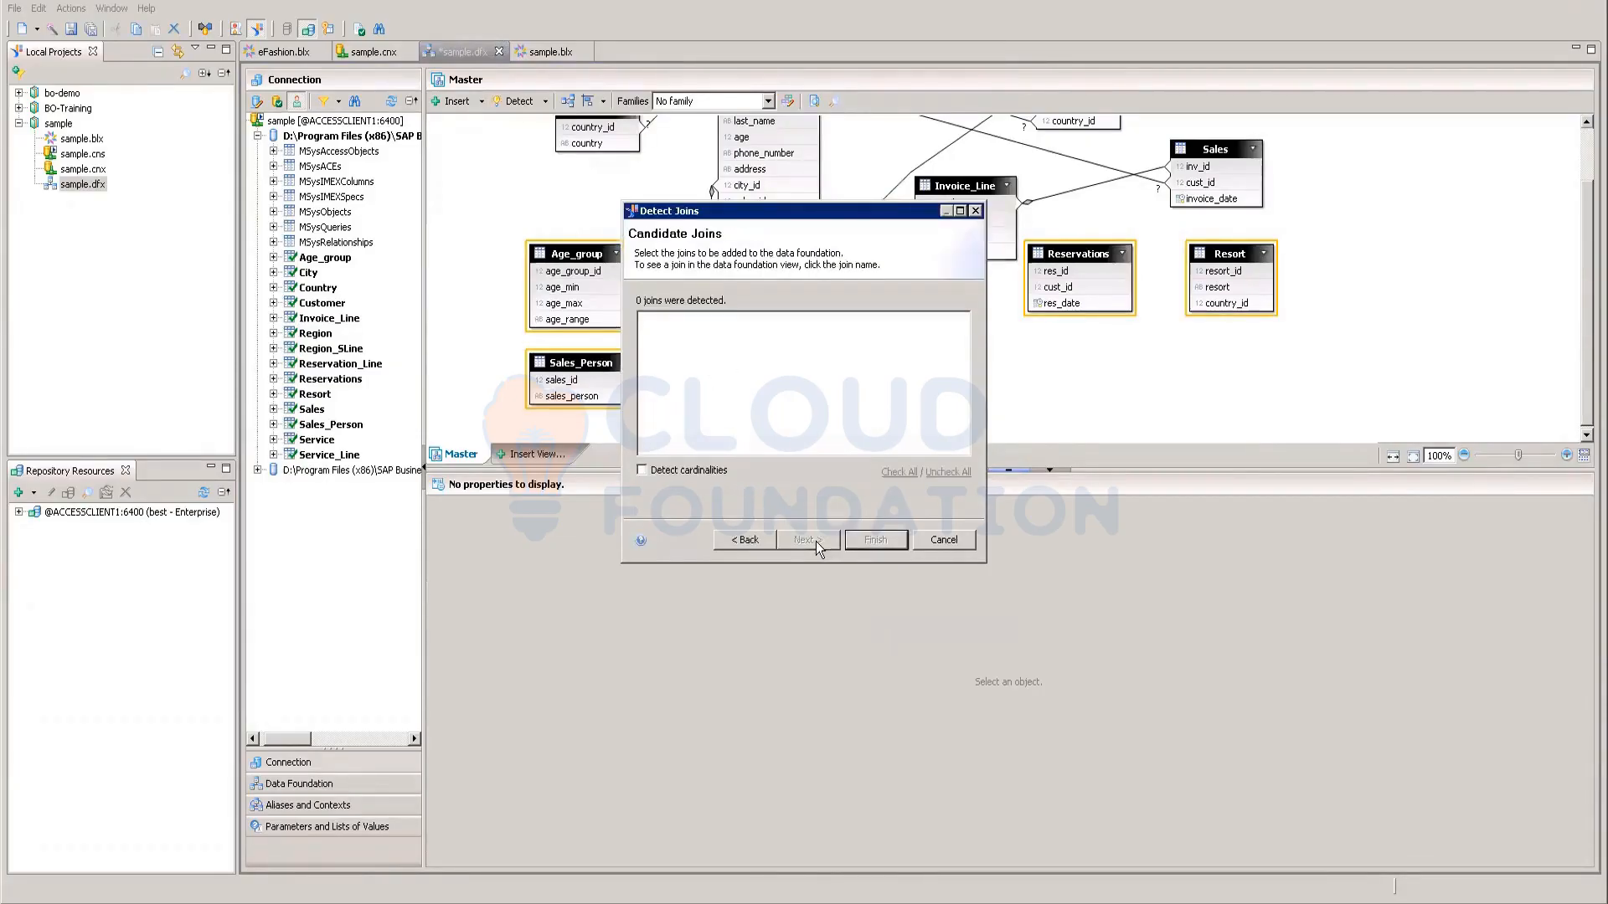
pyautogui.click(741, 540)
pyautogui.click(670, 321)
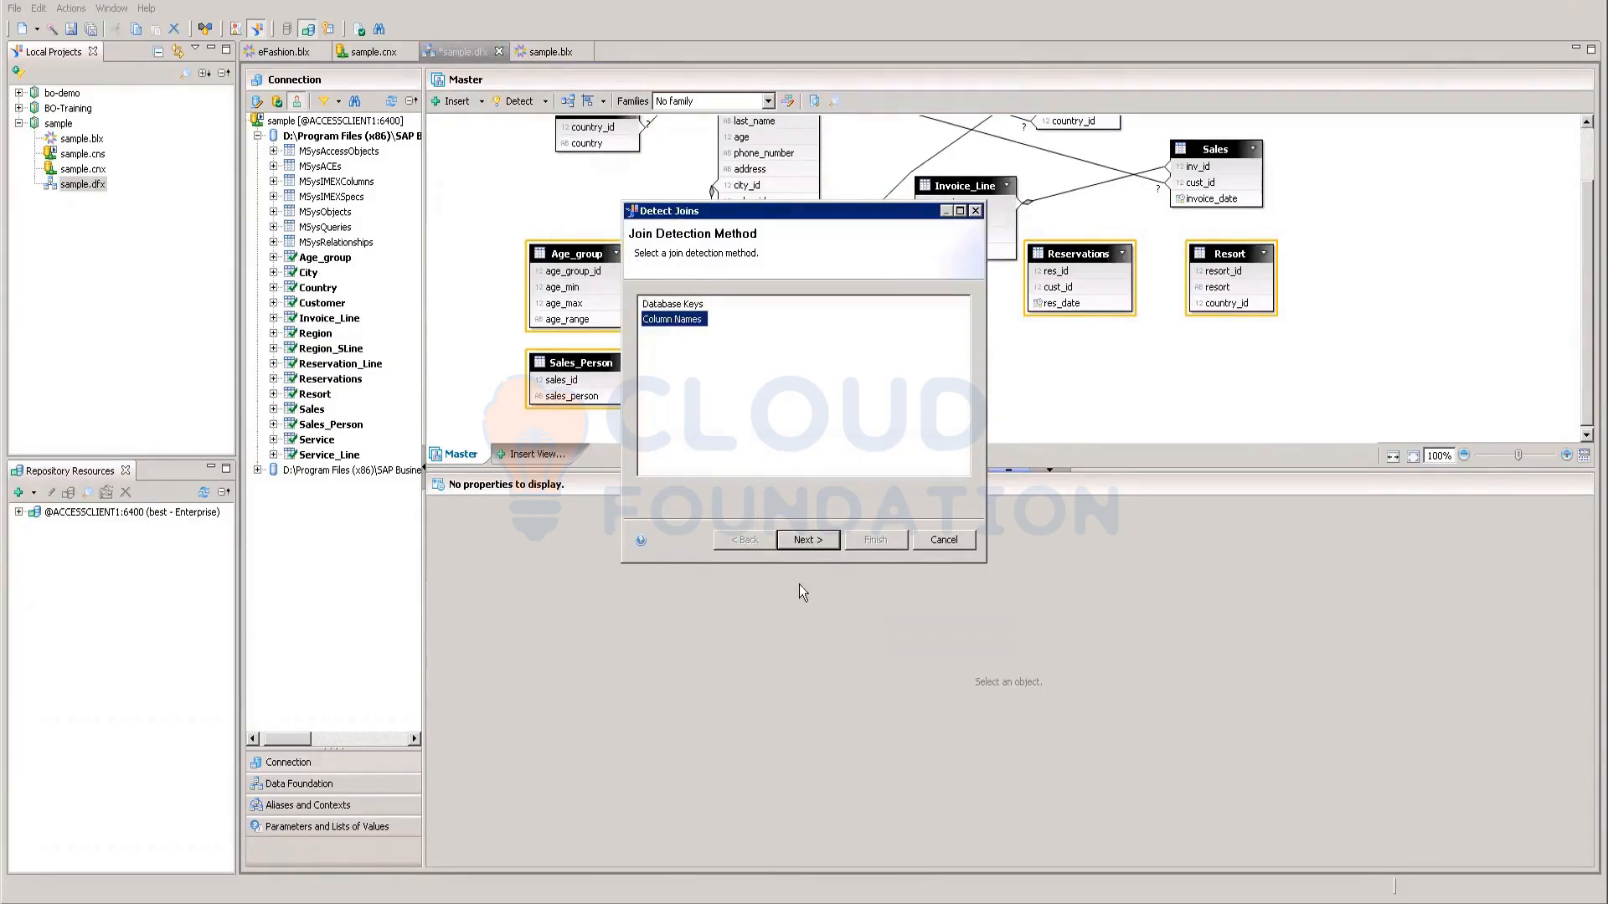
pyautogui.click(810, 540)
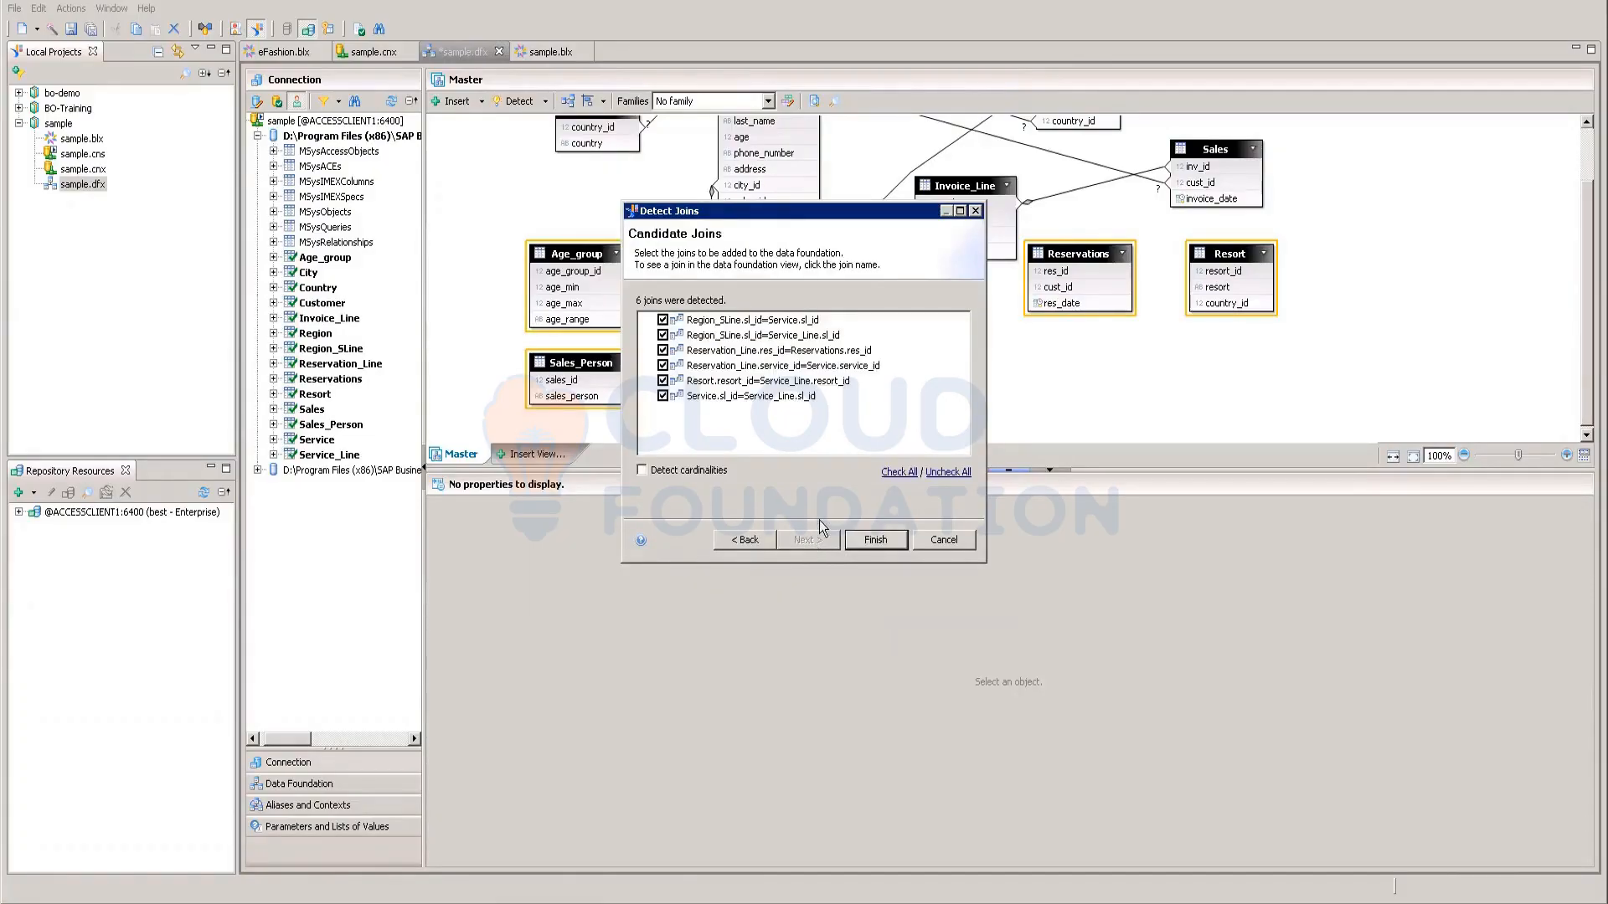
pyautogui.click(873, 540)
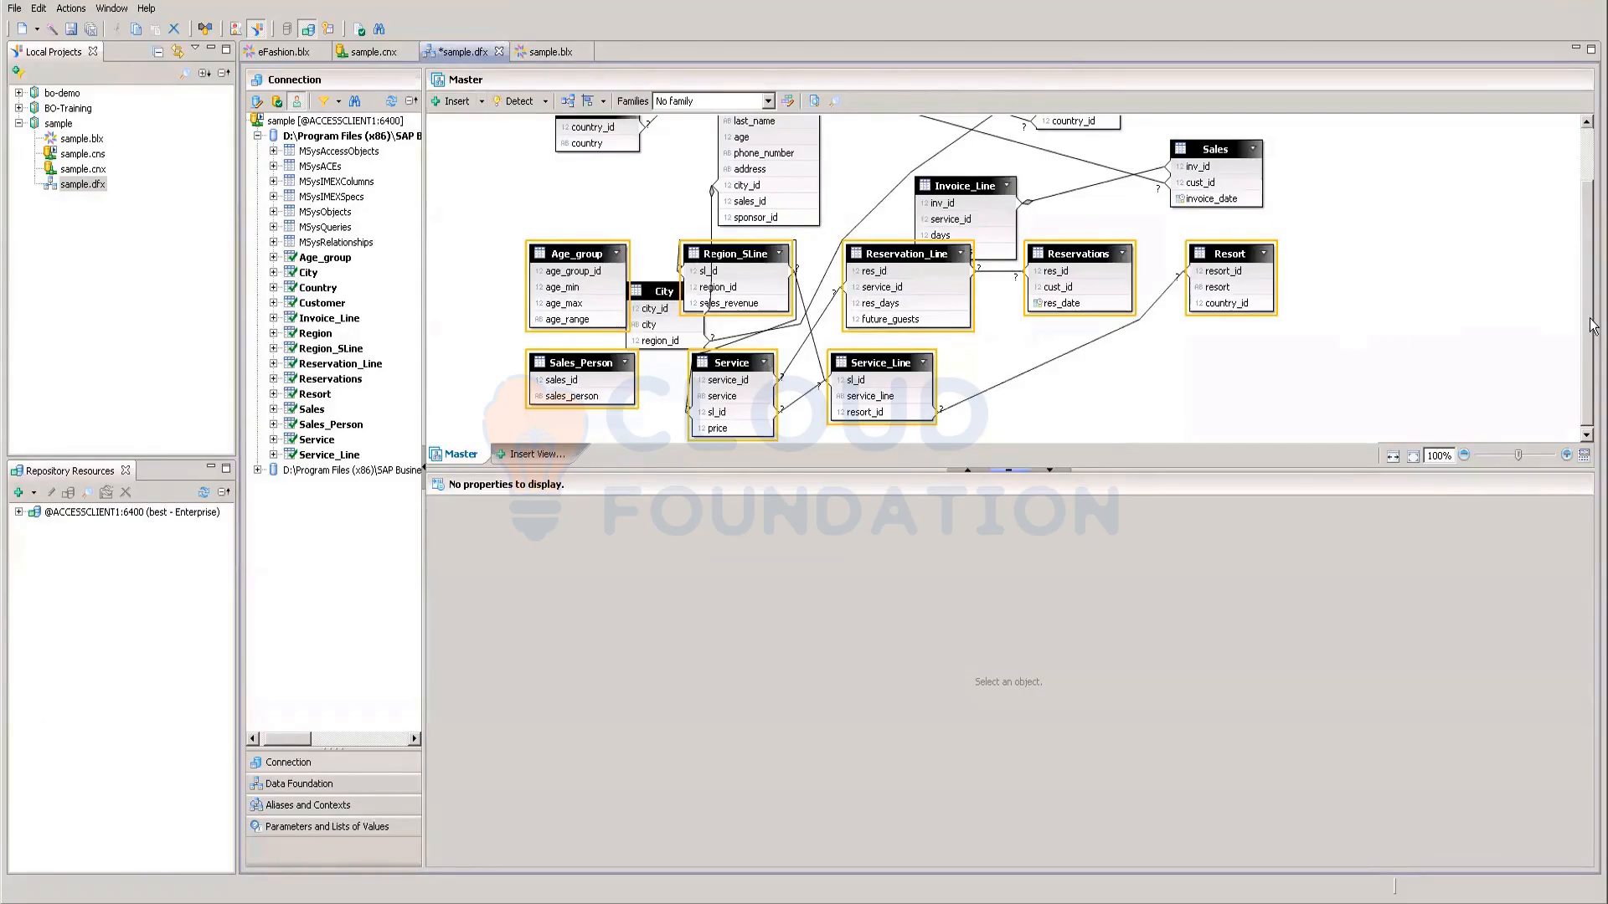
pyautogui.moveTo(1589, 259); pyautogui.dragTo(1590, 214)
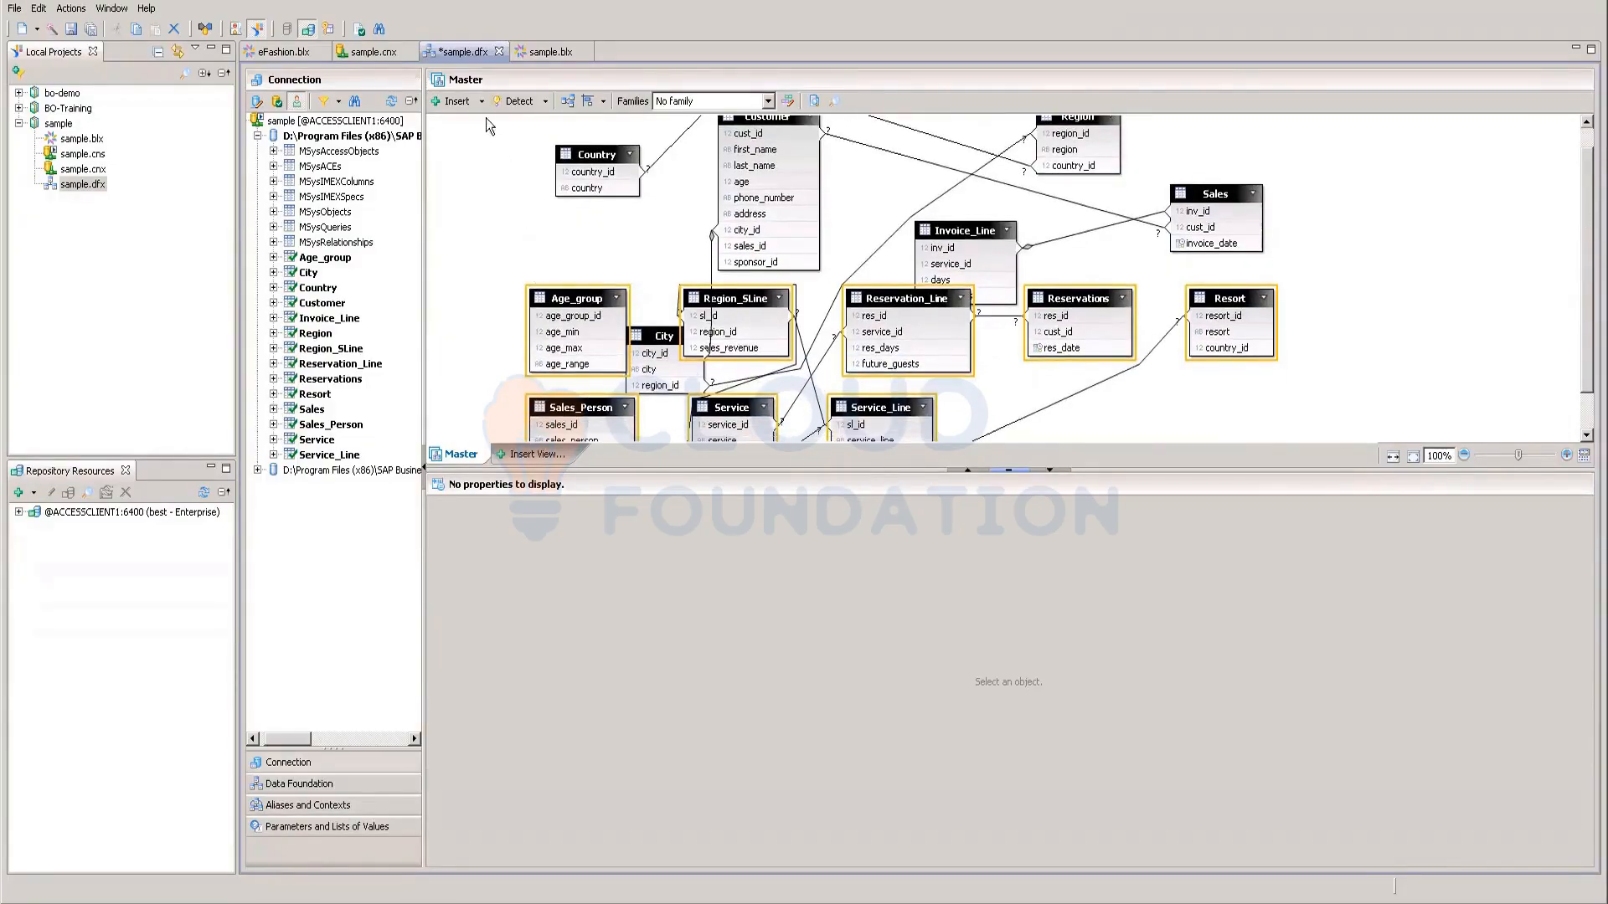
pyautogui.click(544, 105)
pyautogui.click(481, 308)
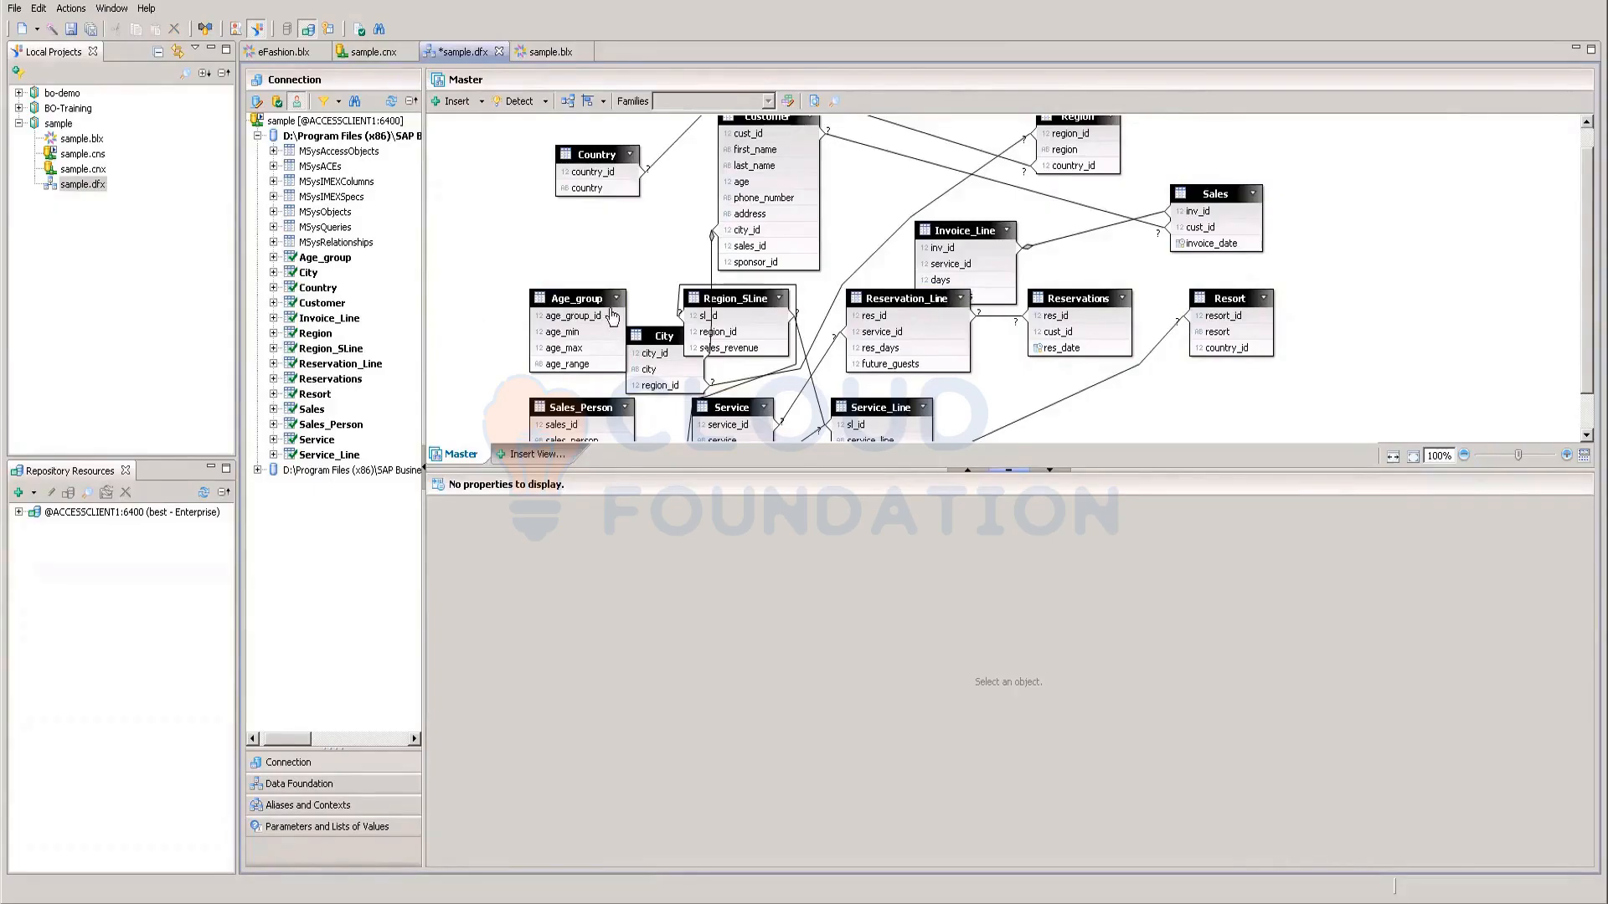
# Step: Cancel a new business layer attempt and delete the old sample.blx business layer
pyautogui.rightClick(73, 190)
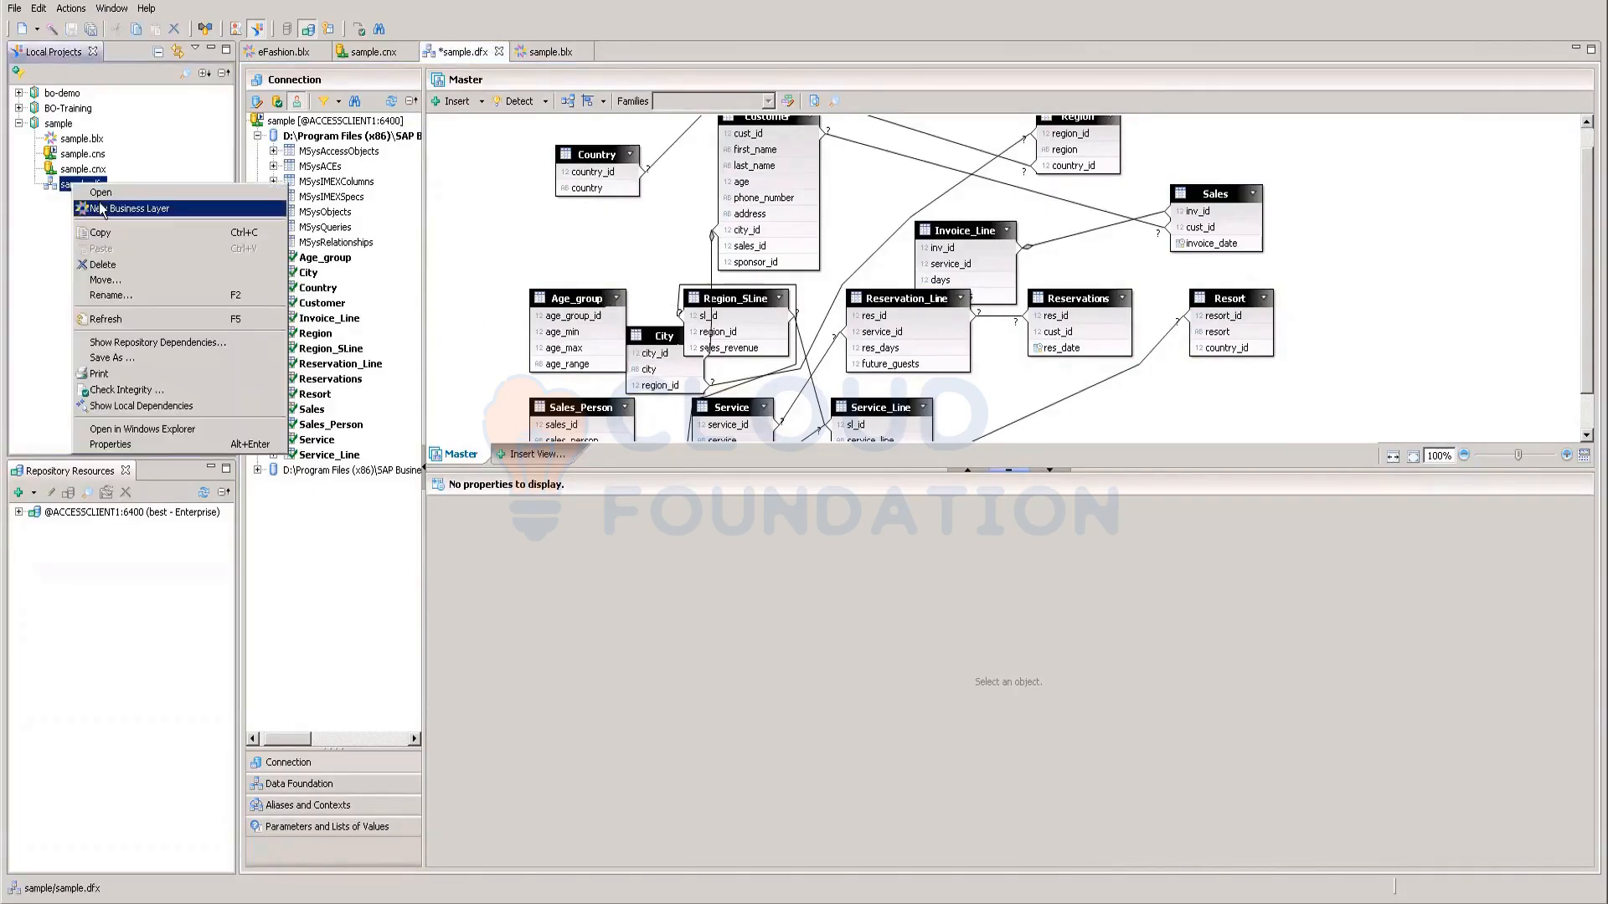
pyautogui.click(98, 209)
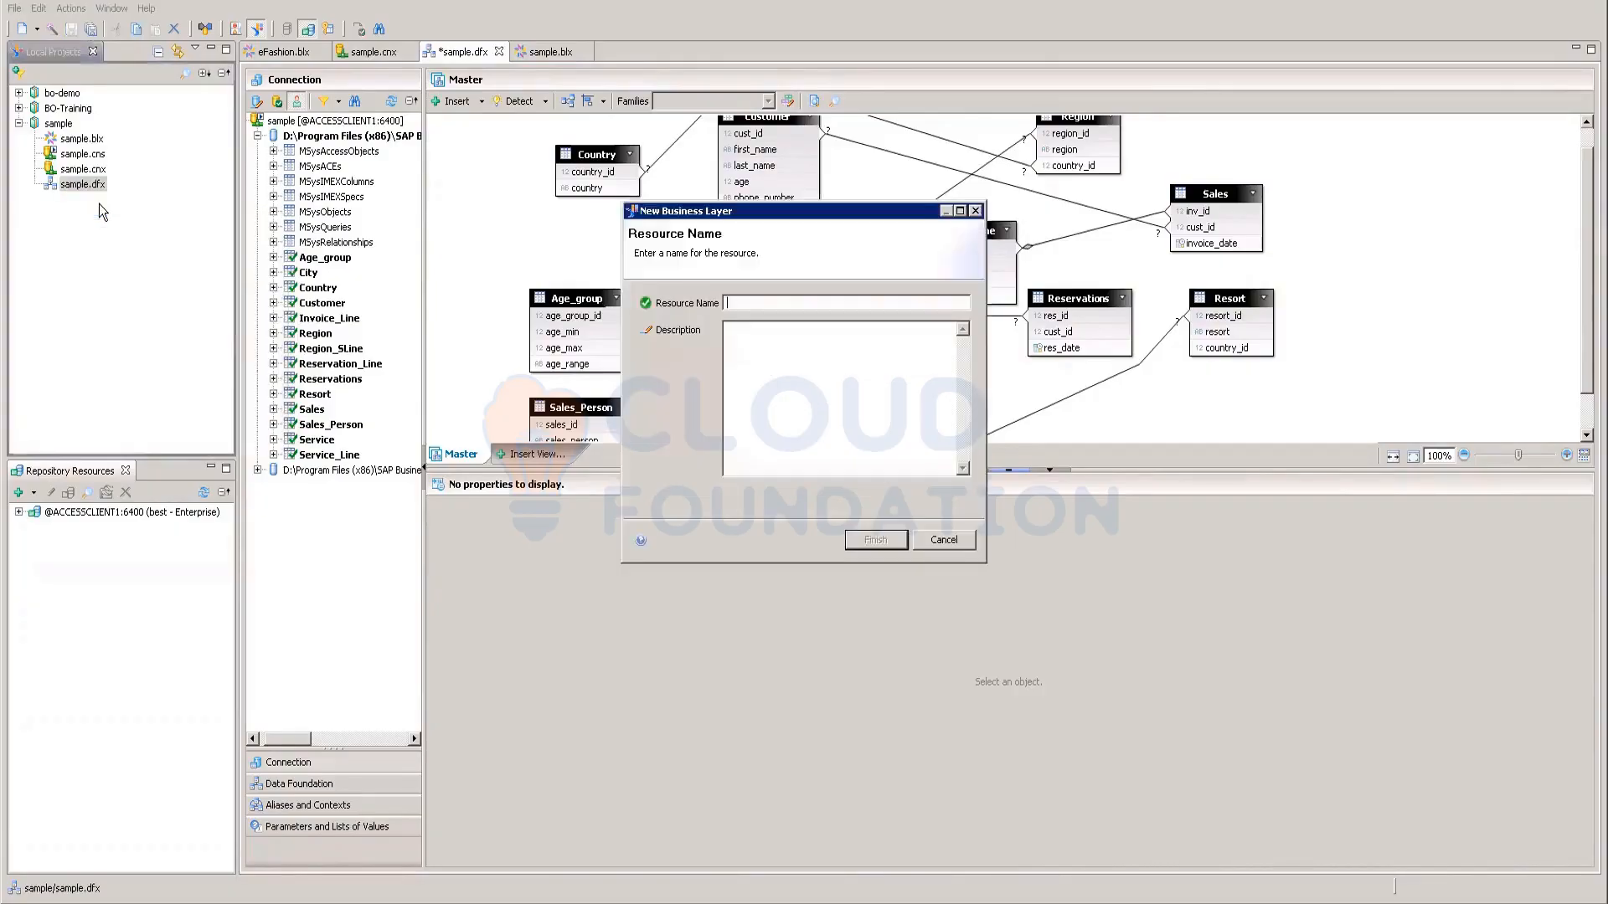
pyautogui.click(943, 540)
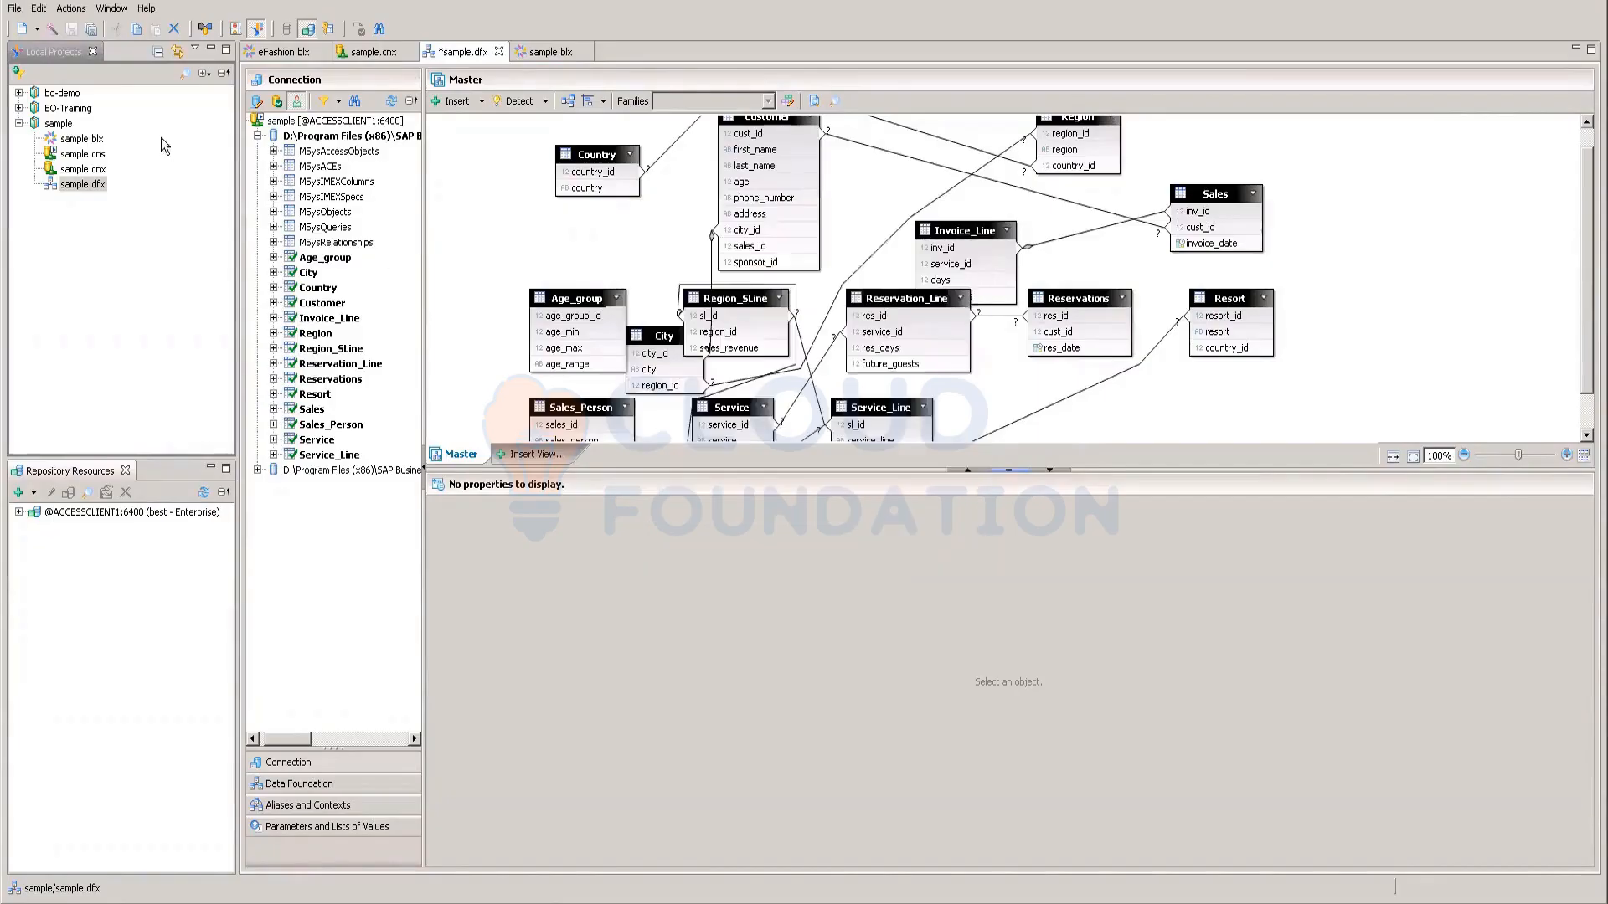
pyautogui.rightClick(77, 139)
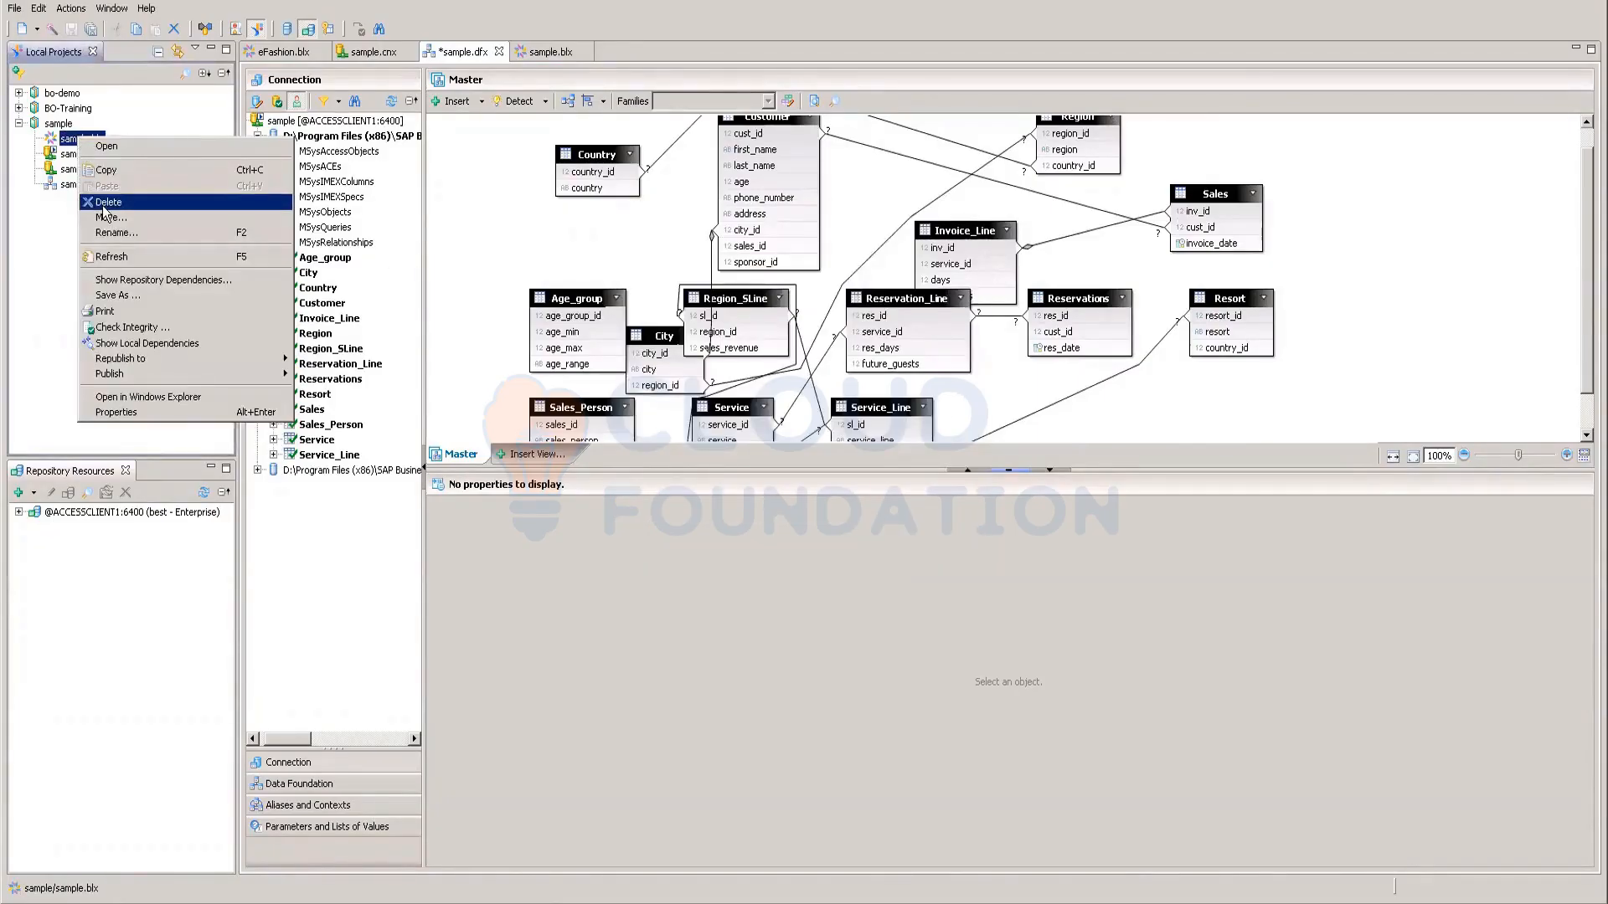
pyautogui.click(104, 204)
pyautogui.click(868, 460)
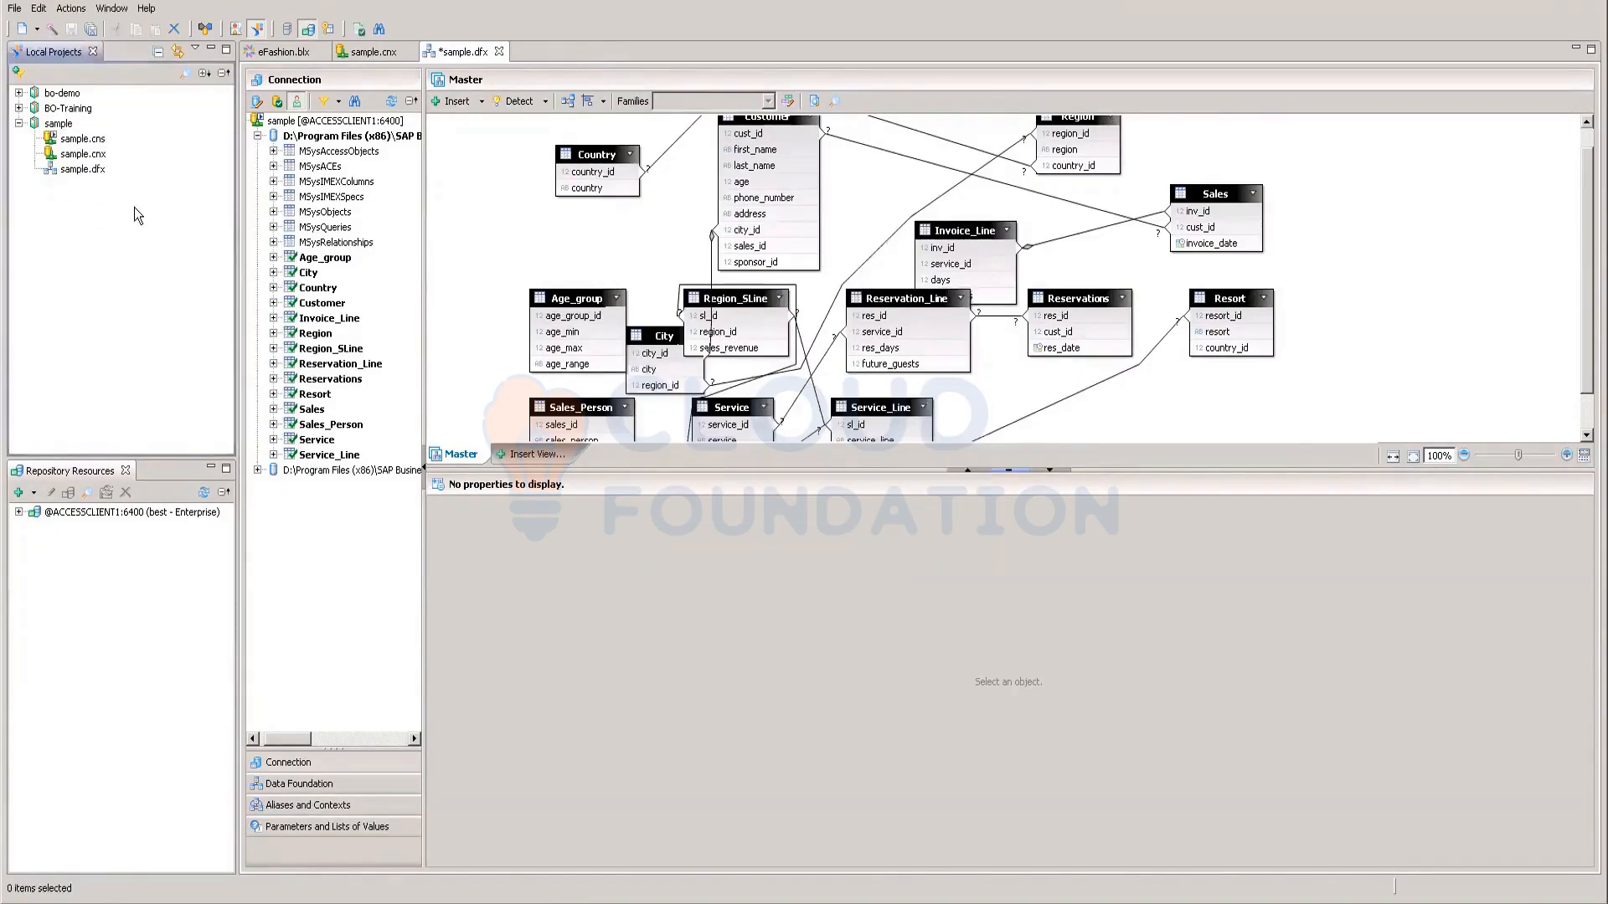
# Step: Create a fresh sample business layer on sample.dfx and open it
pyautogui.rightClick(72, 170)
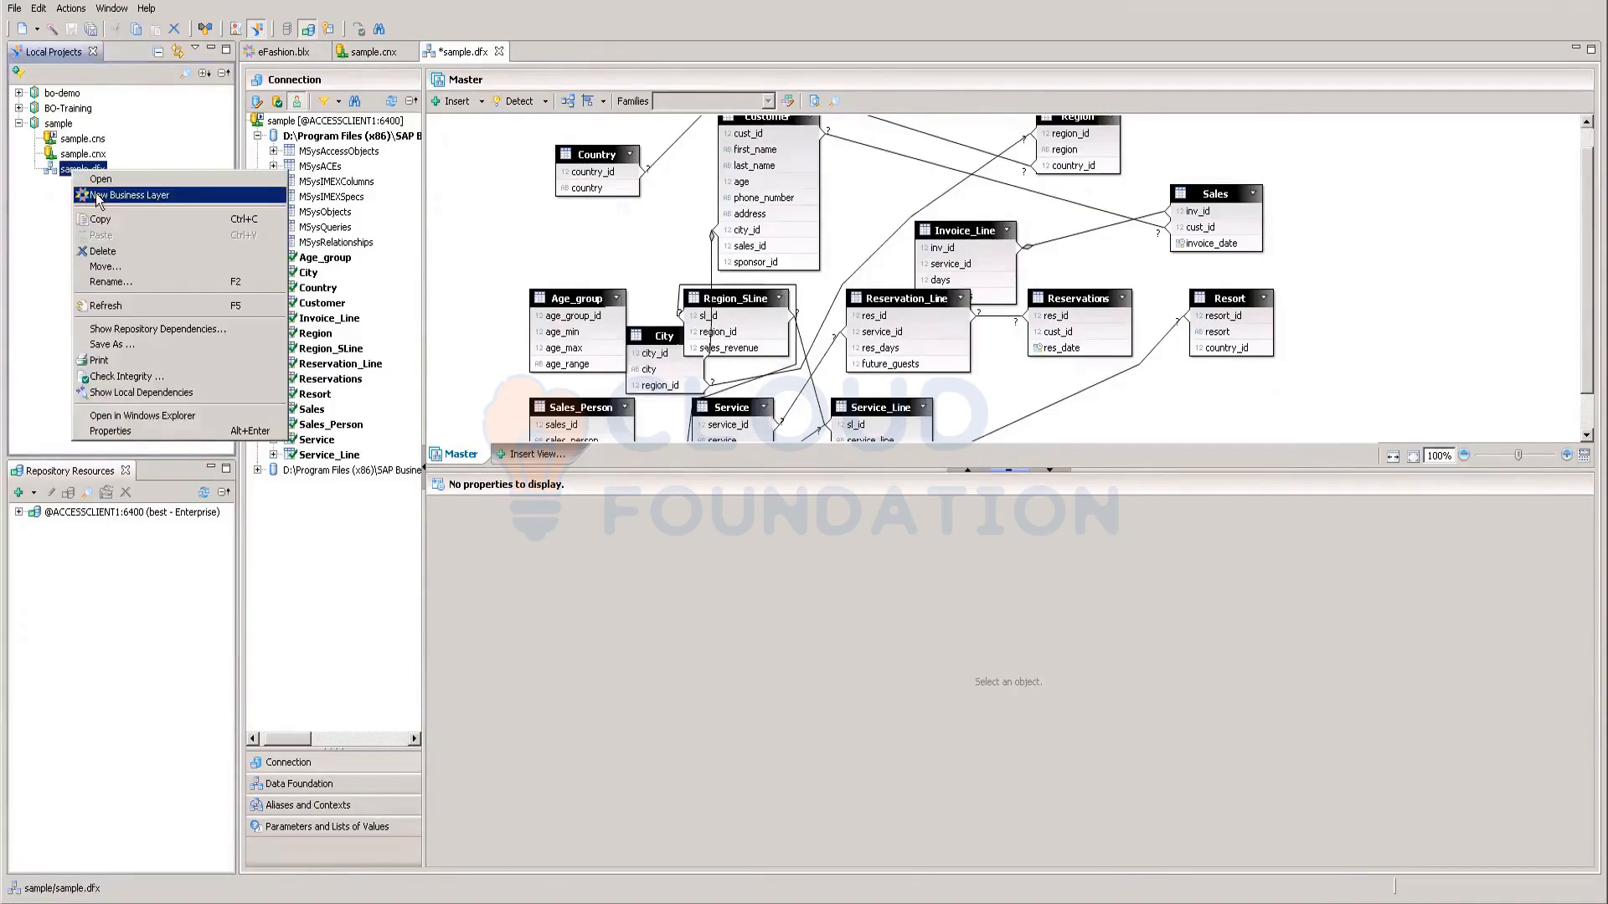
pyautogui.click(95, 192)
pyautogui.click(873, 540)
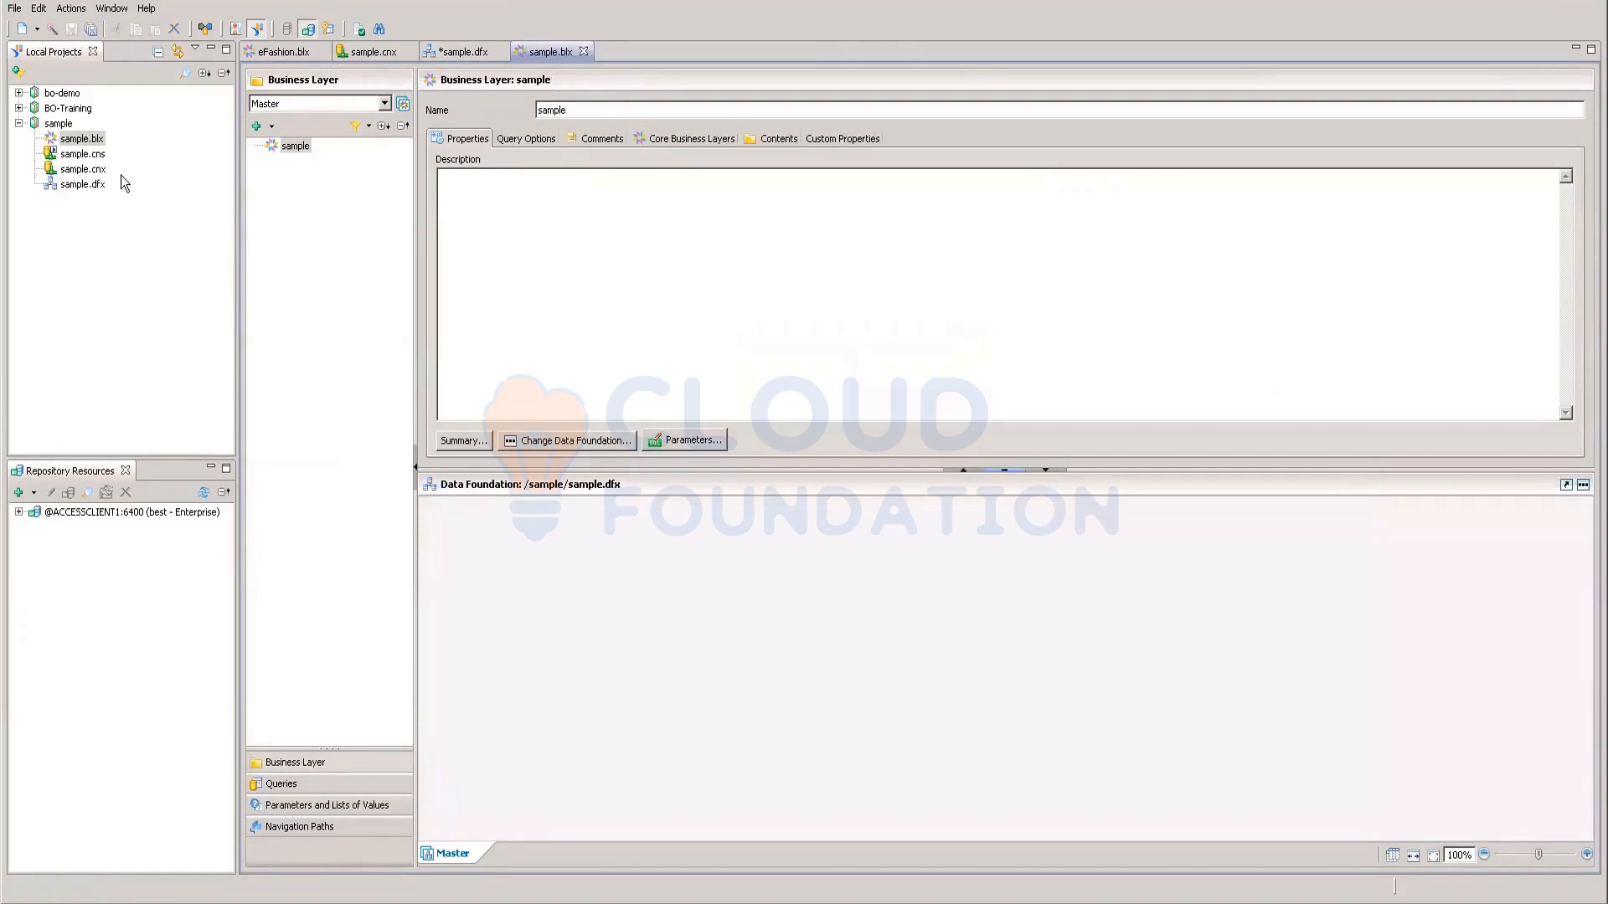
# Step: Add a new folder under the sample business layer root and name it Customer
pyautogui.click(293, 147)
pyautogui.click(280, 760)
pyautogui.rightClick(314, 182)
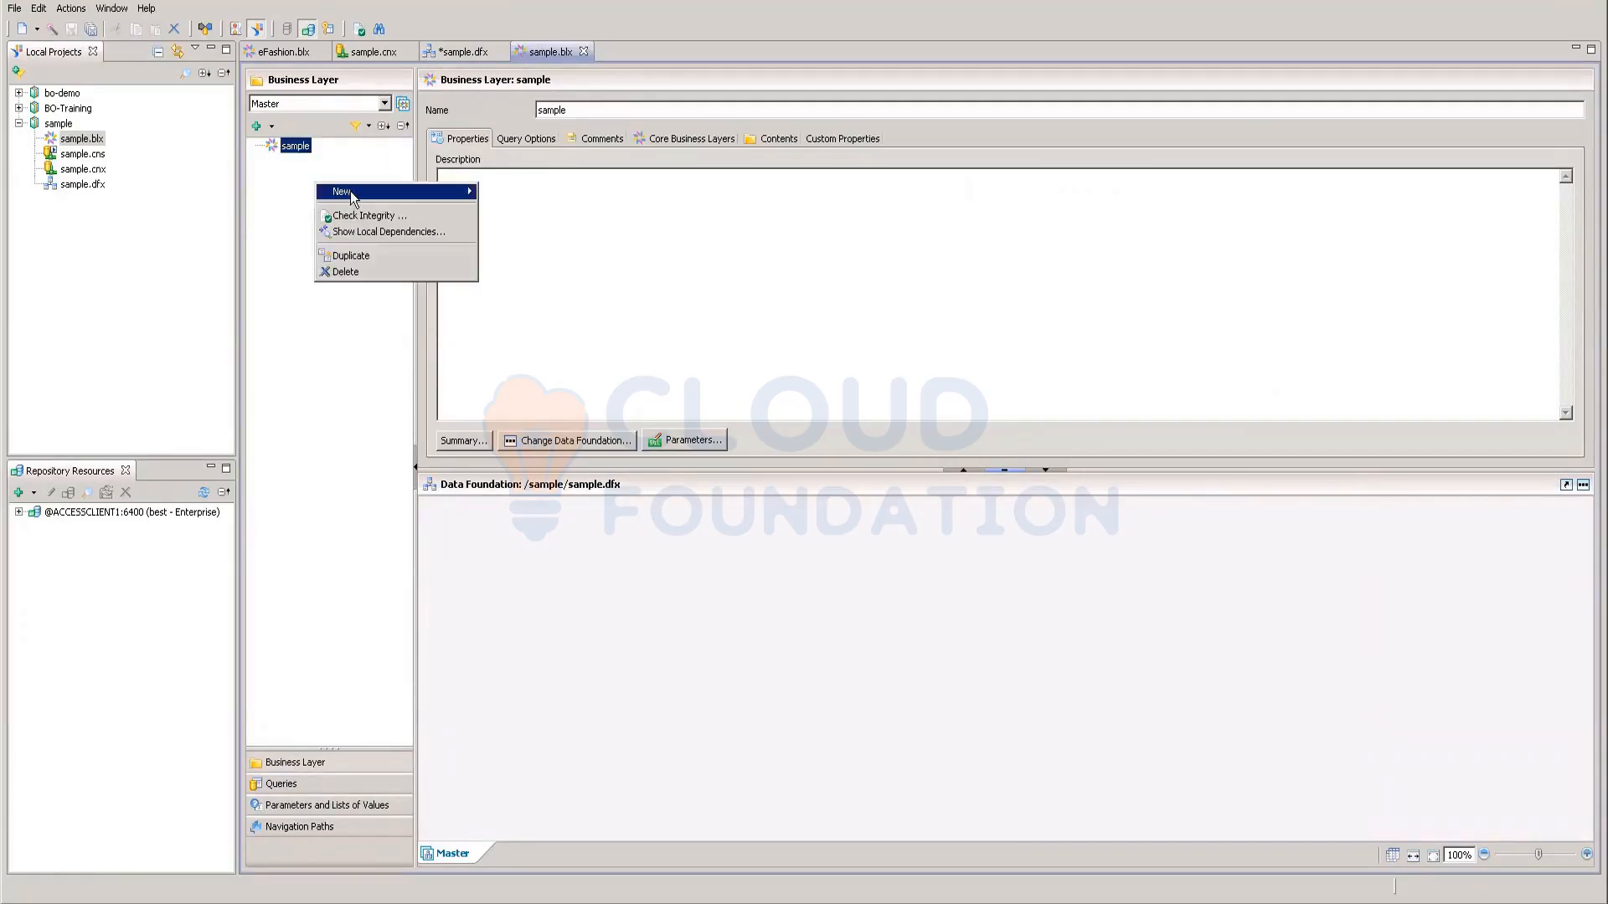
pyautogui.moveTo(407, 193)
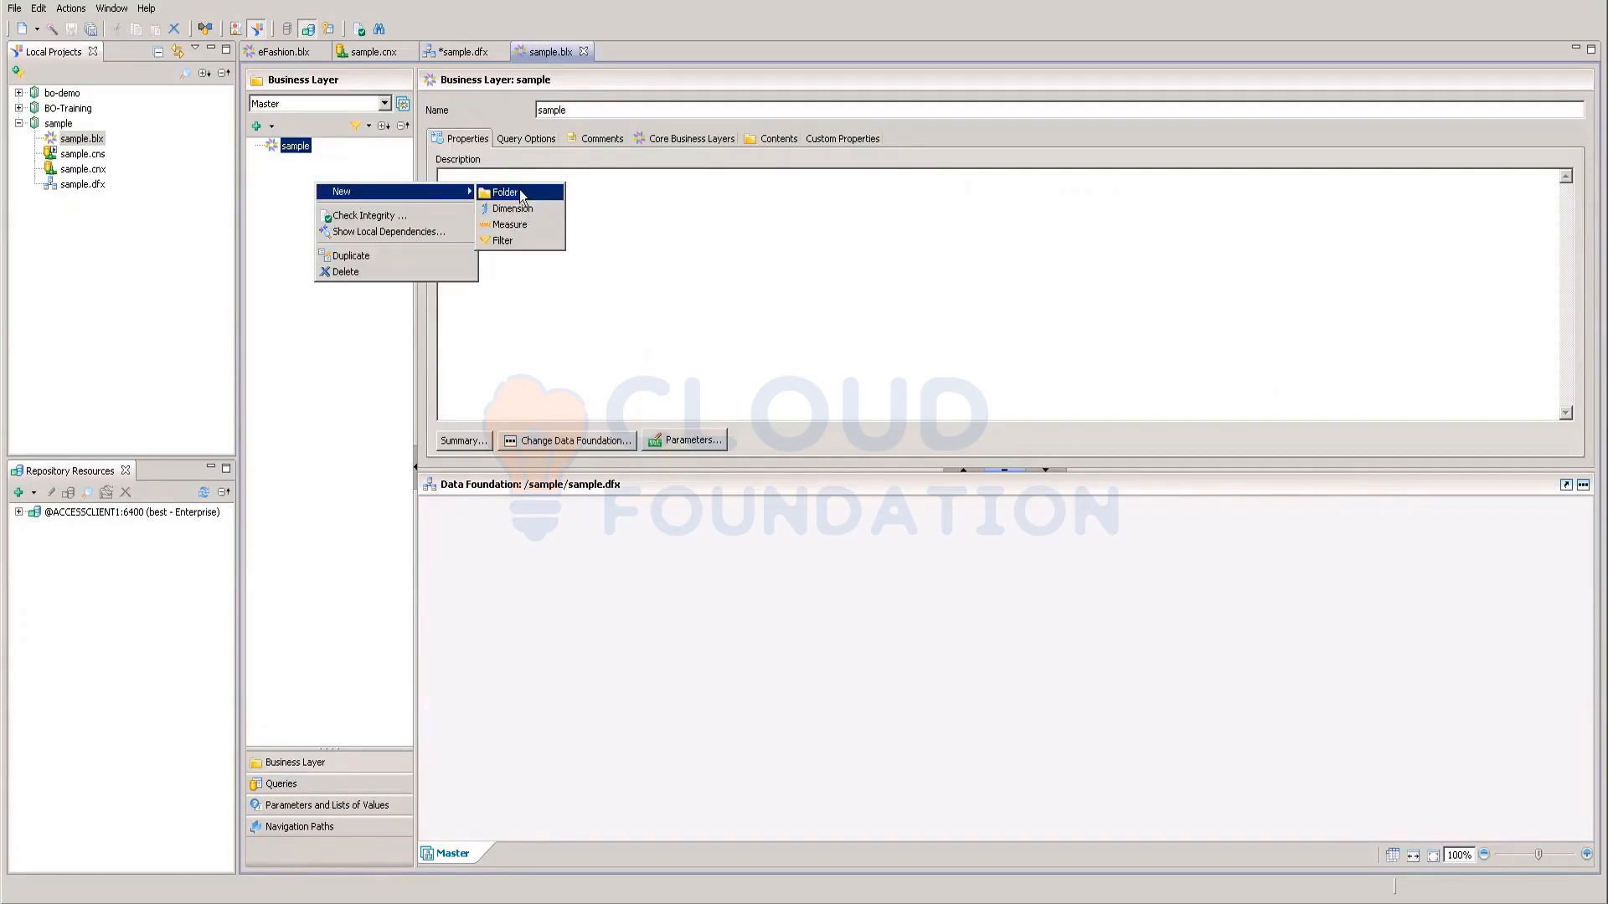
pyautogui.click(520, 199)
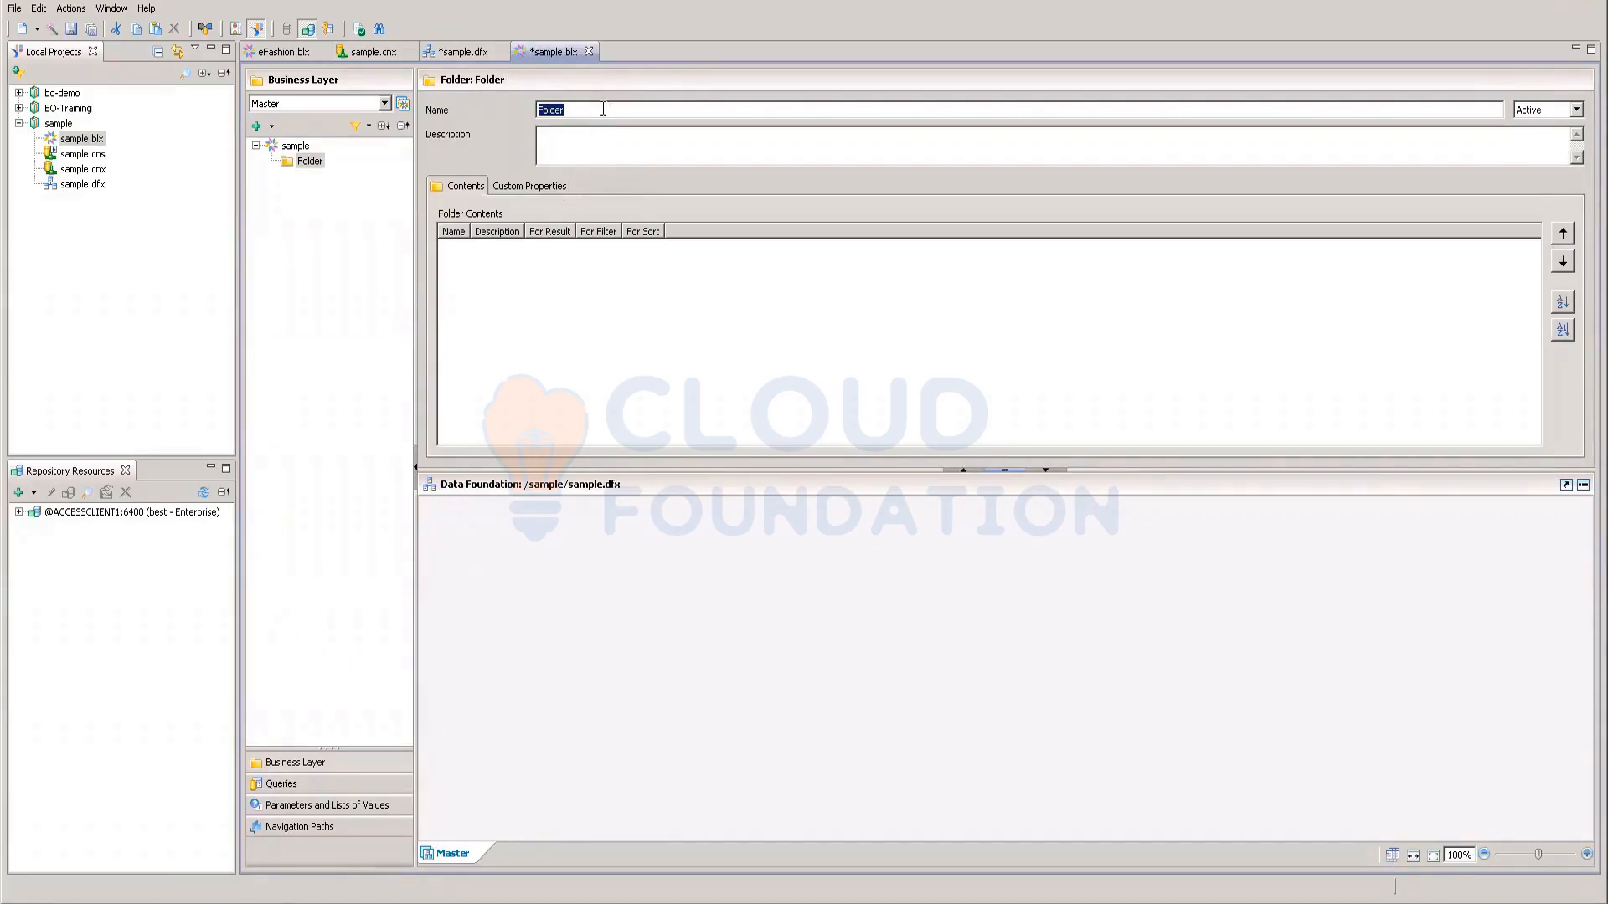
pyautogui.write('Custyomer')
pyautogui.click(558, 110)
pyautogui.press('Delete')
pyautogui.click(653, 115)
pyautogui.click(287, 239)
pyautogui.rightClick(318, 164)
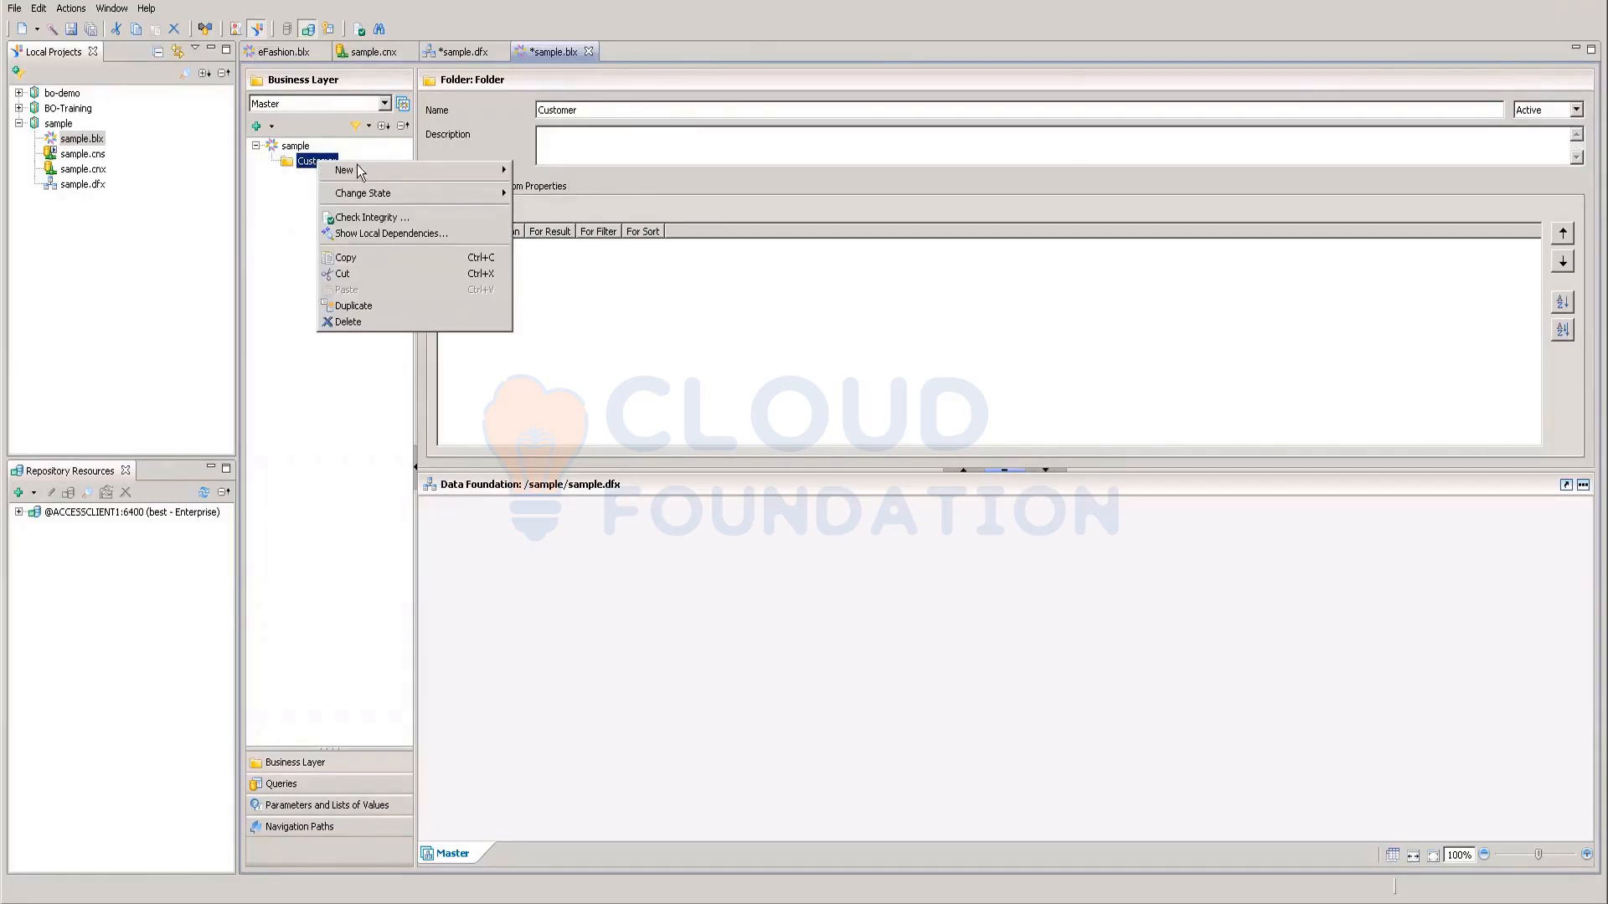
# Step: Create a dimension in the Customer folder named Name, leaving its SELECT expression empty
pyautogui.moveTo(365, 165)
pyautogui.click(531, 179)
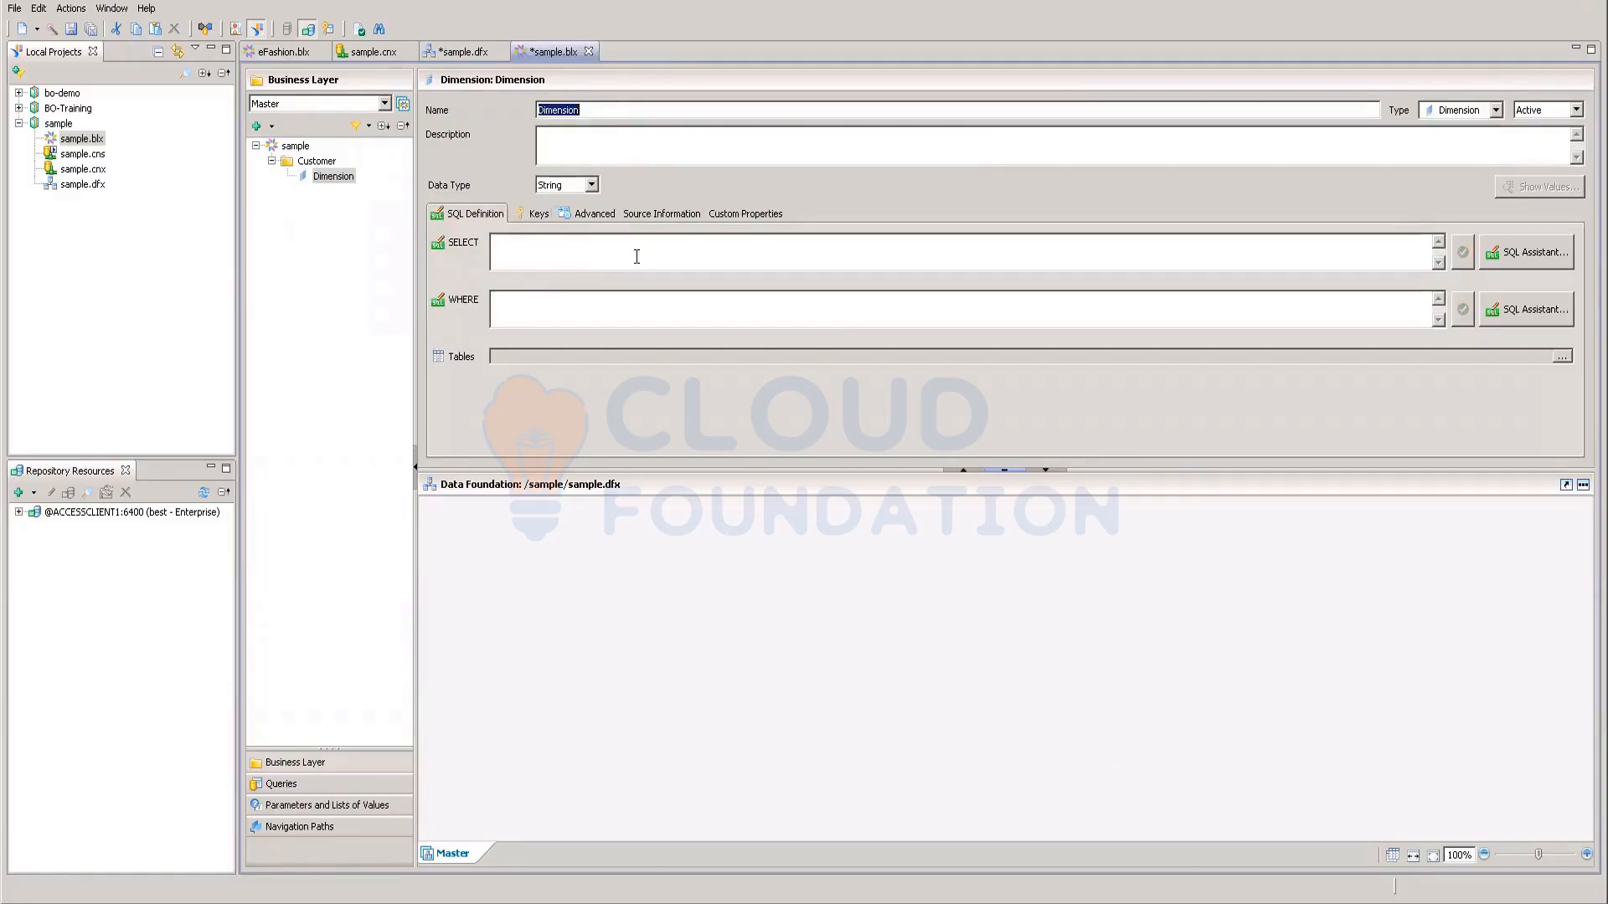
pyautogui.write('Name')
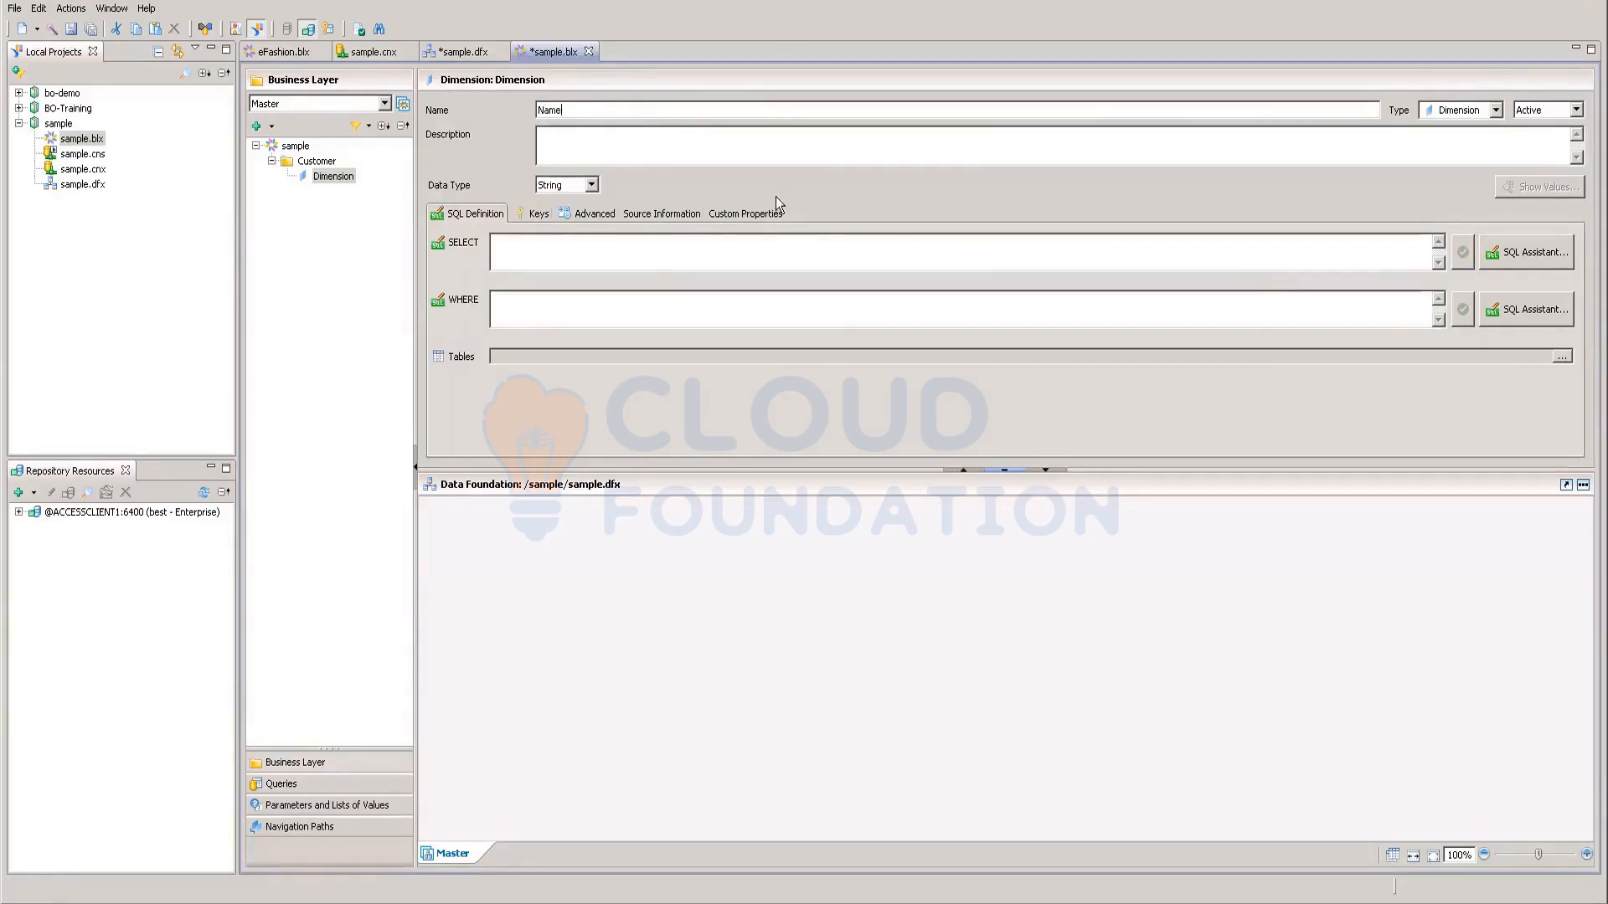
pyautogui.click(1512, 265)
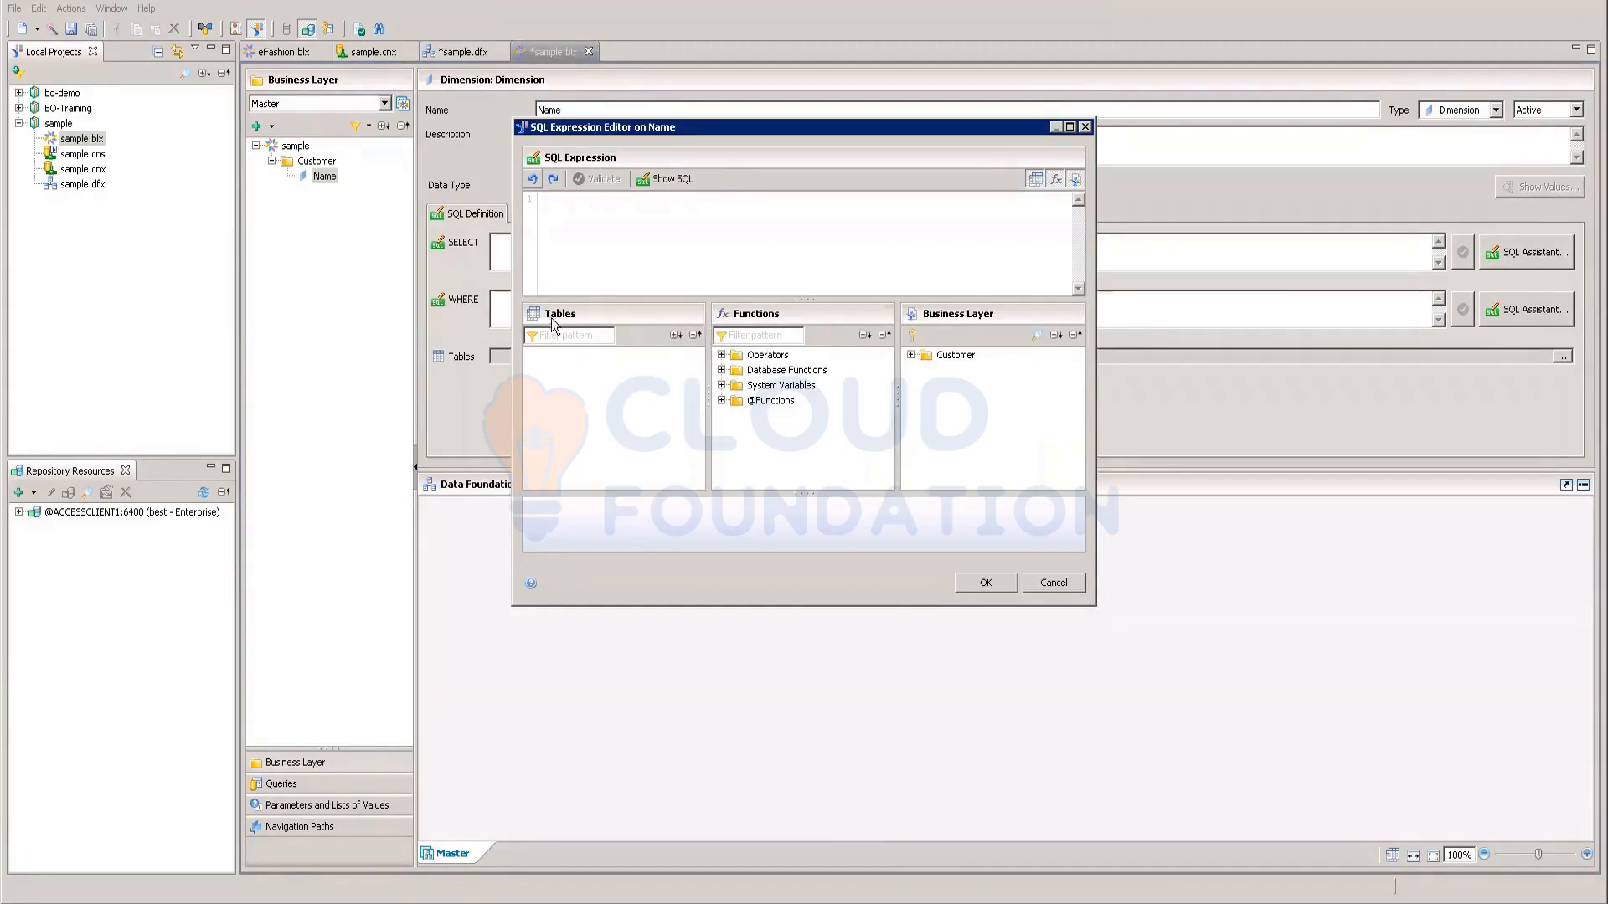
pyautogui.click(1054, 582)
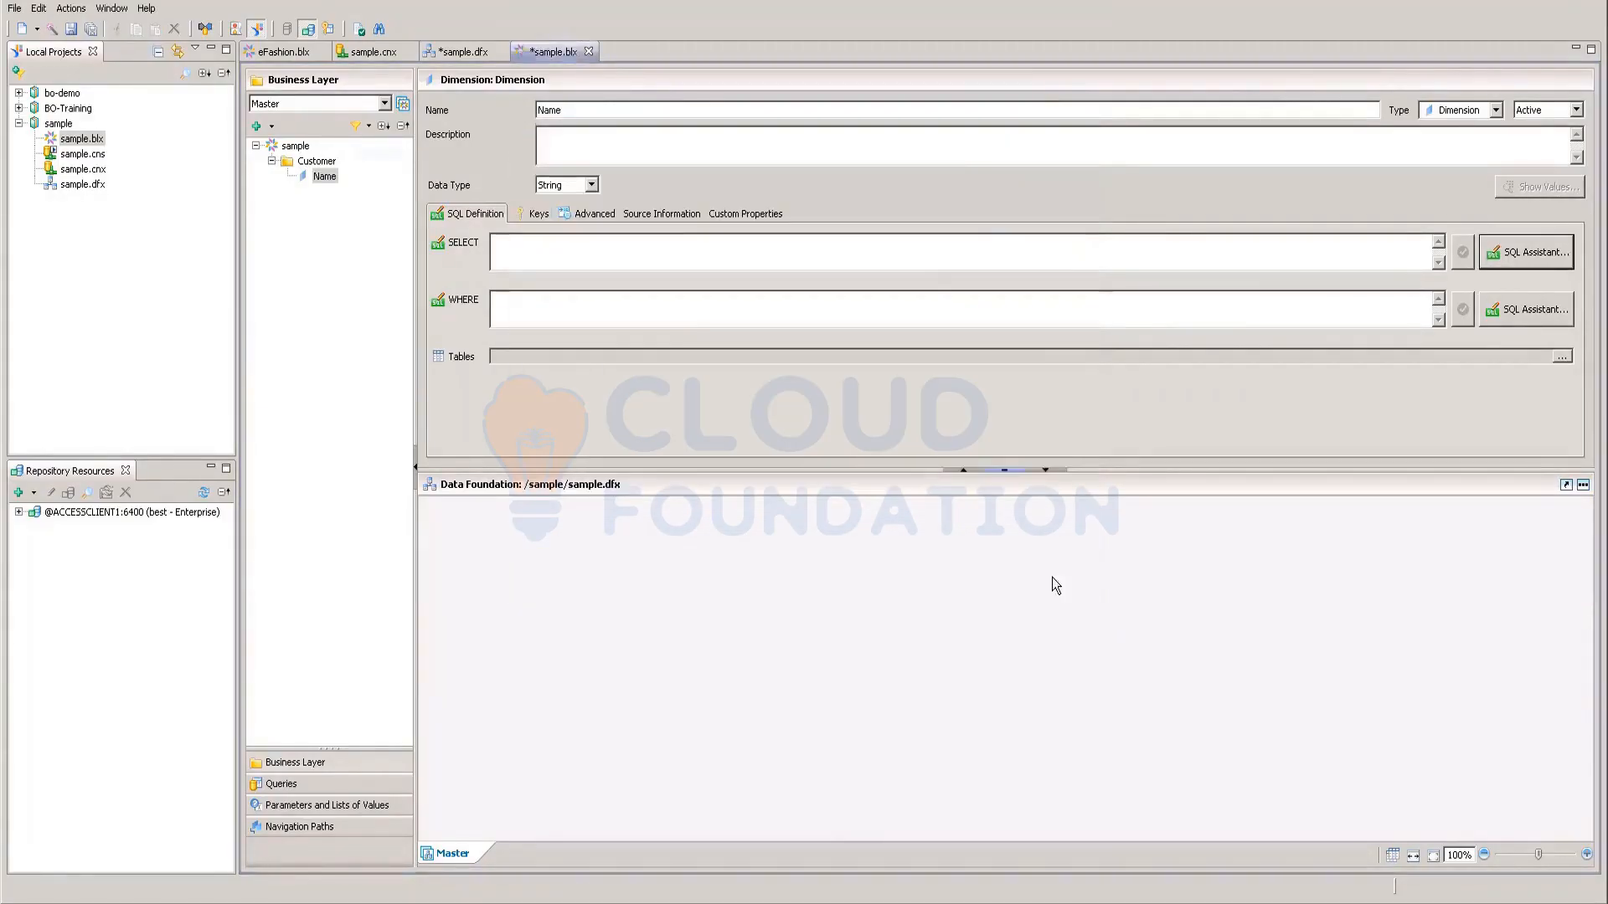
pyautogui.rightClick(84, 185)
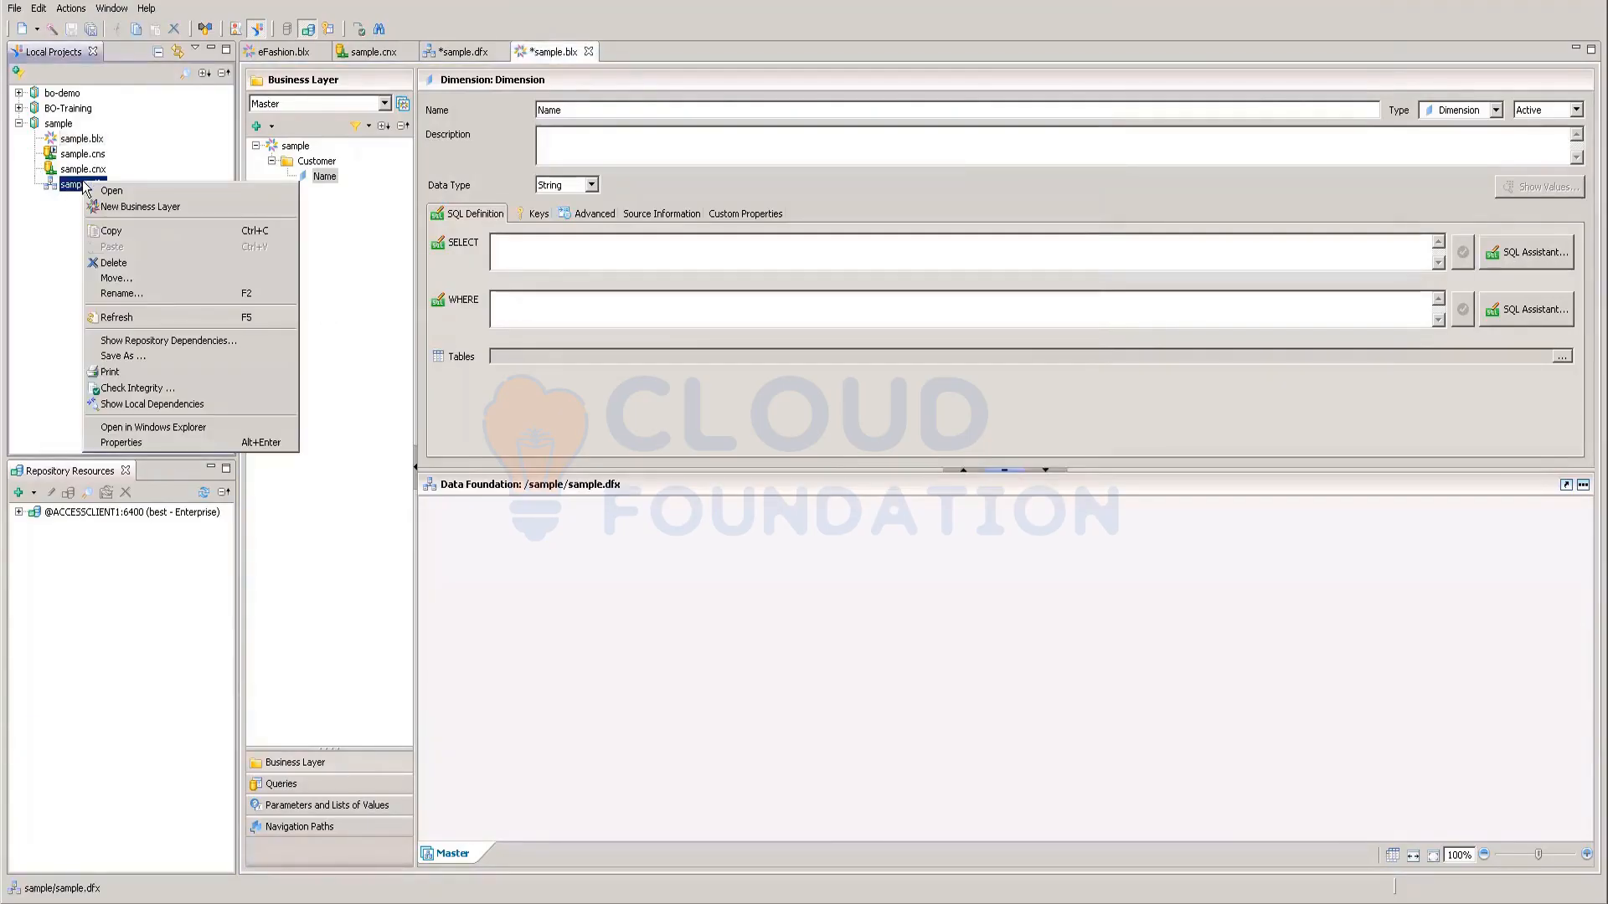
pyautogui.click(118, 387)
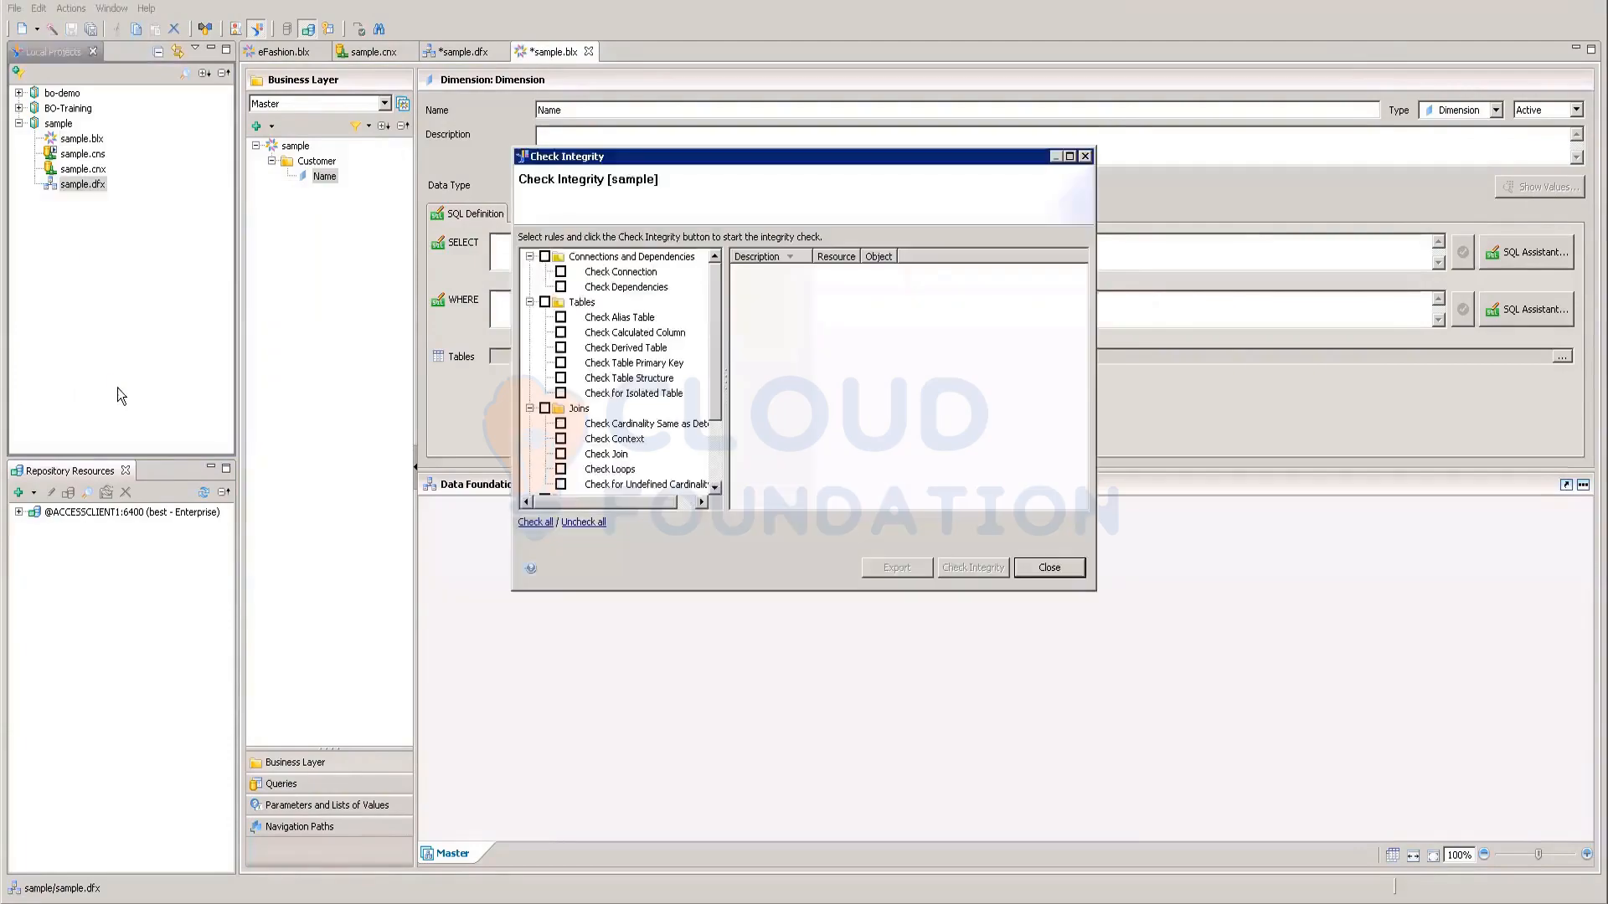
pyautogui.click(545, 257)
pyautogui.click(545, 302)
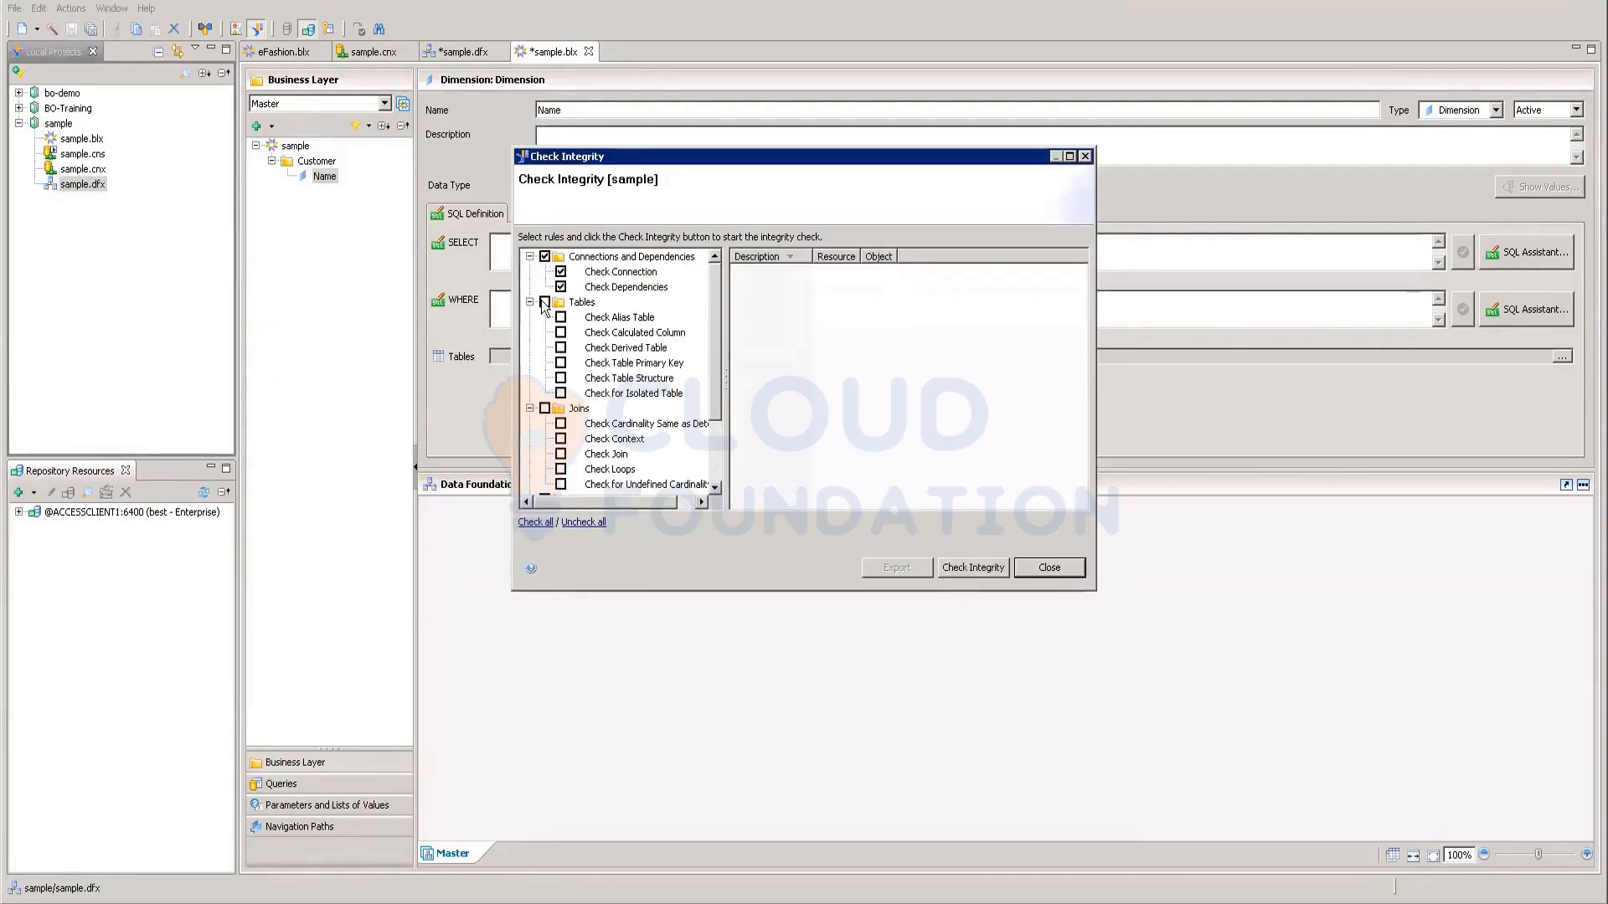
pyautogui.click(544, 409)
pyautogui.scroll(-2, 618, 430)
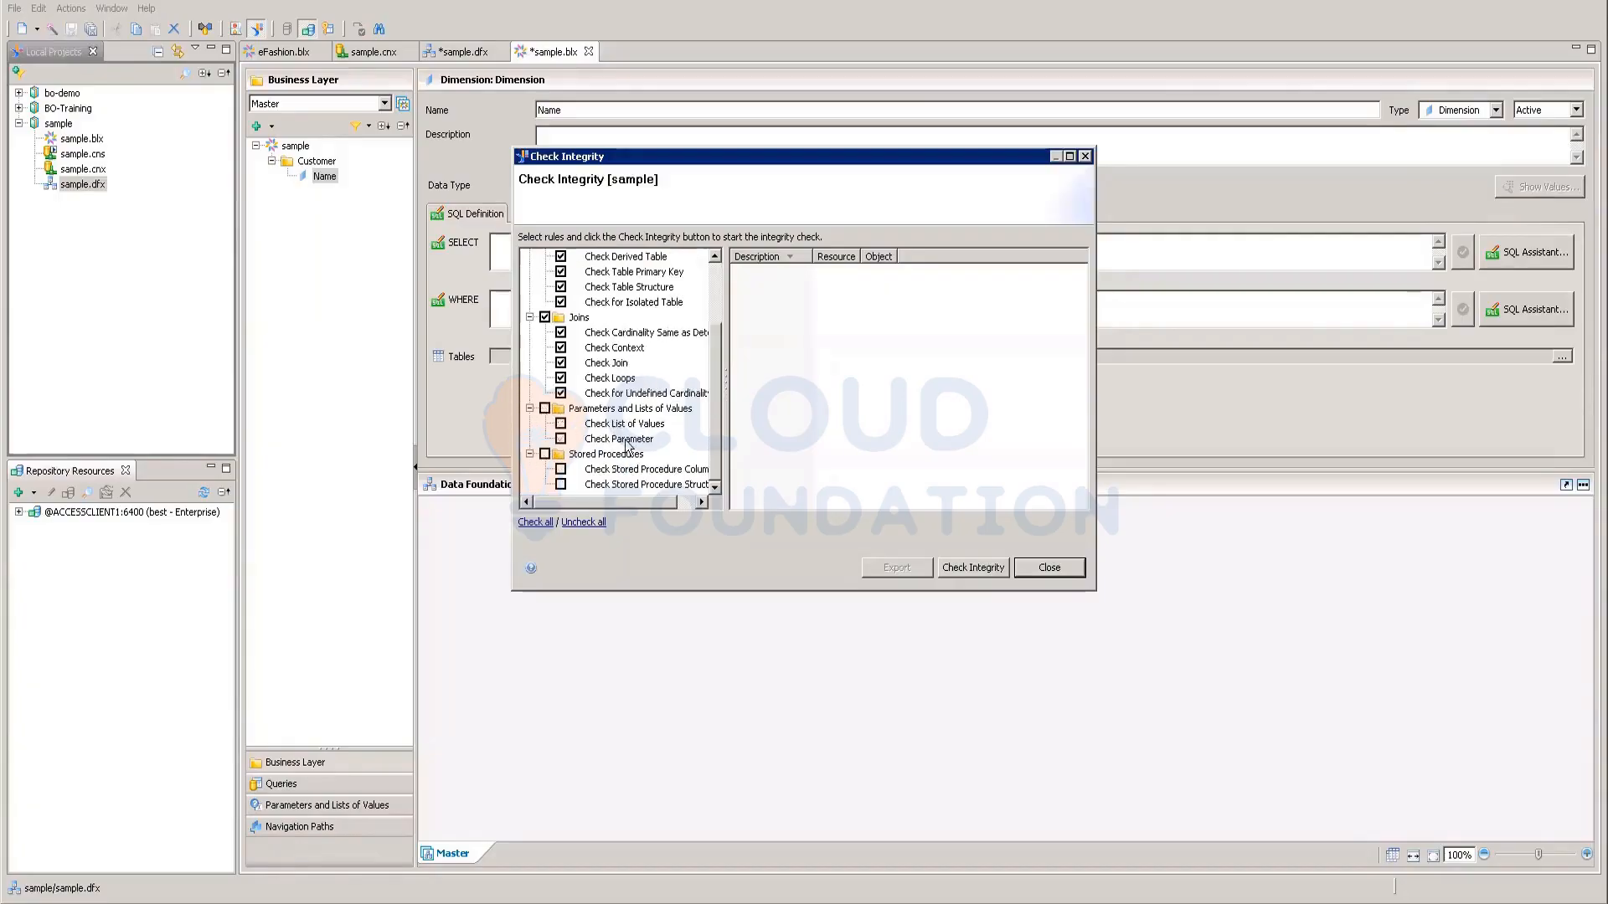
pyautogui.click(970, 570)
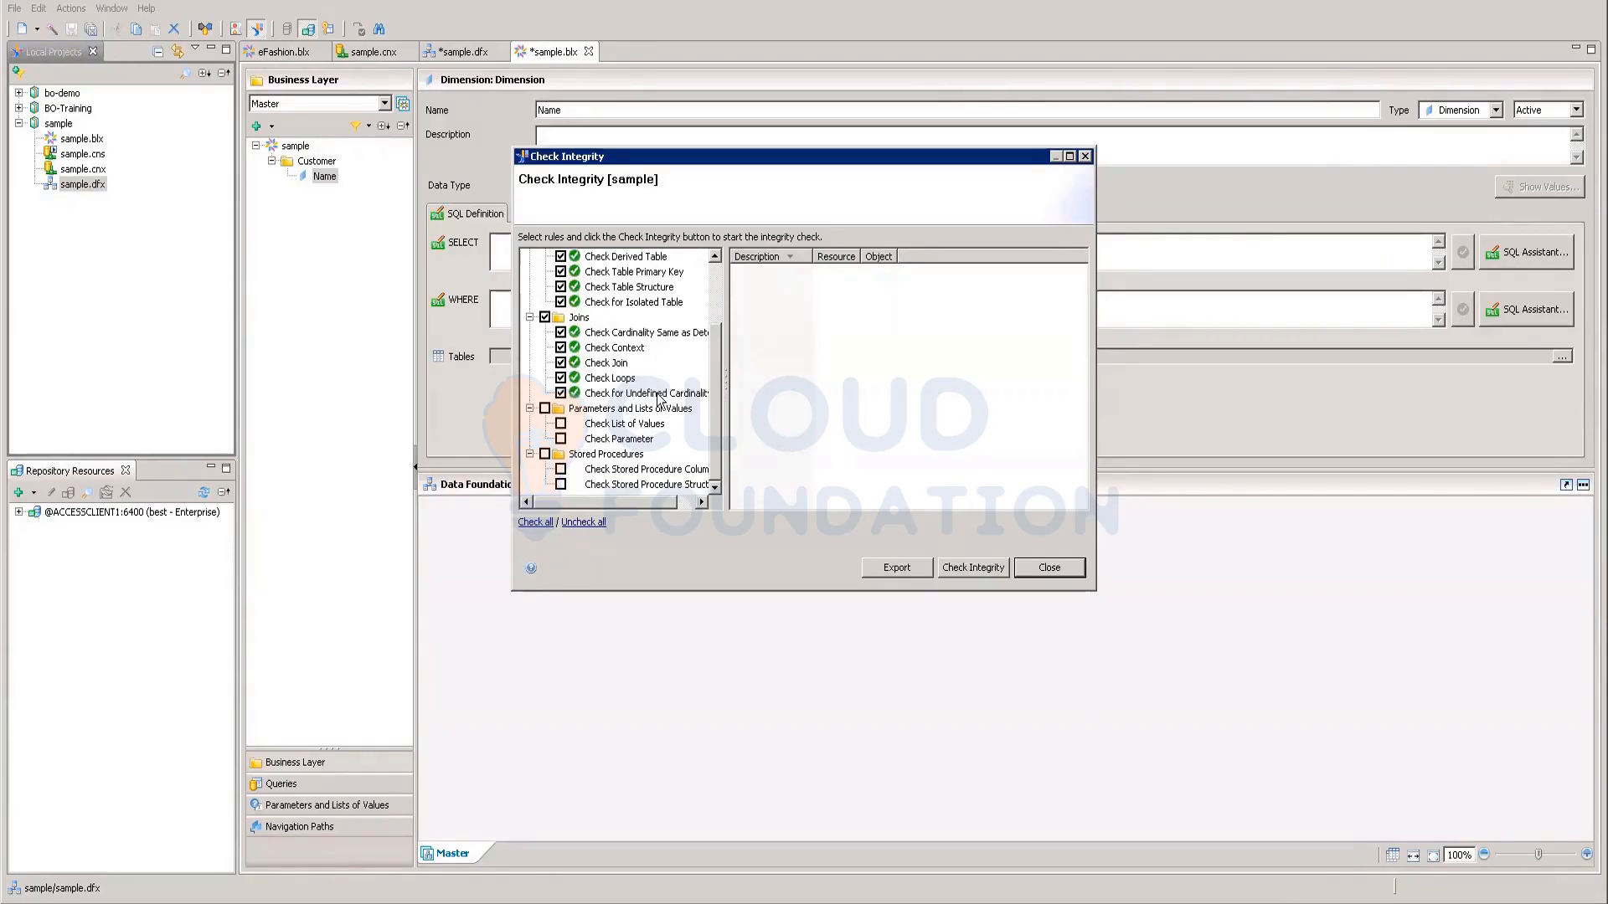
pyautogui.moveTo(716, 349); pyautogui.dragTo(719, 441)
pyautogui.click(901, 573)
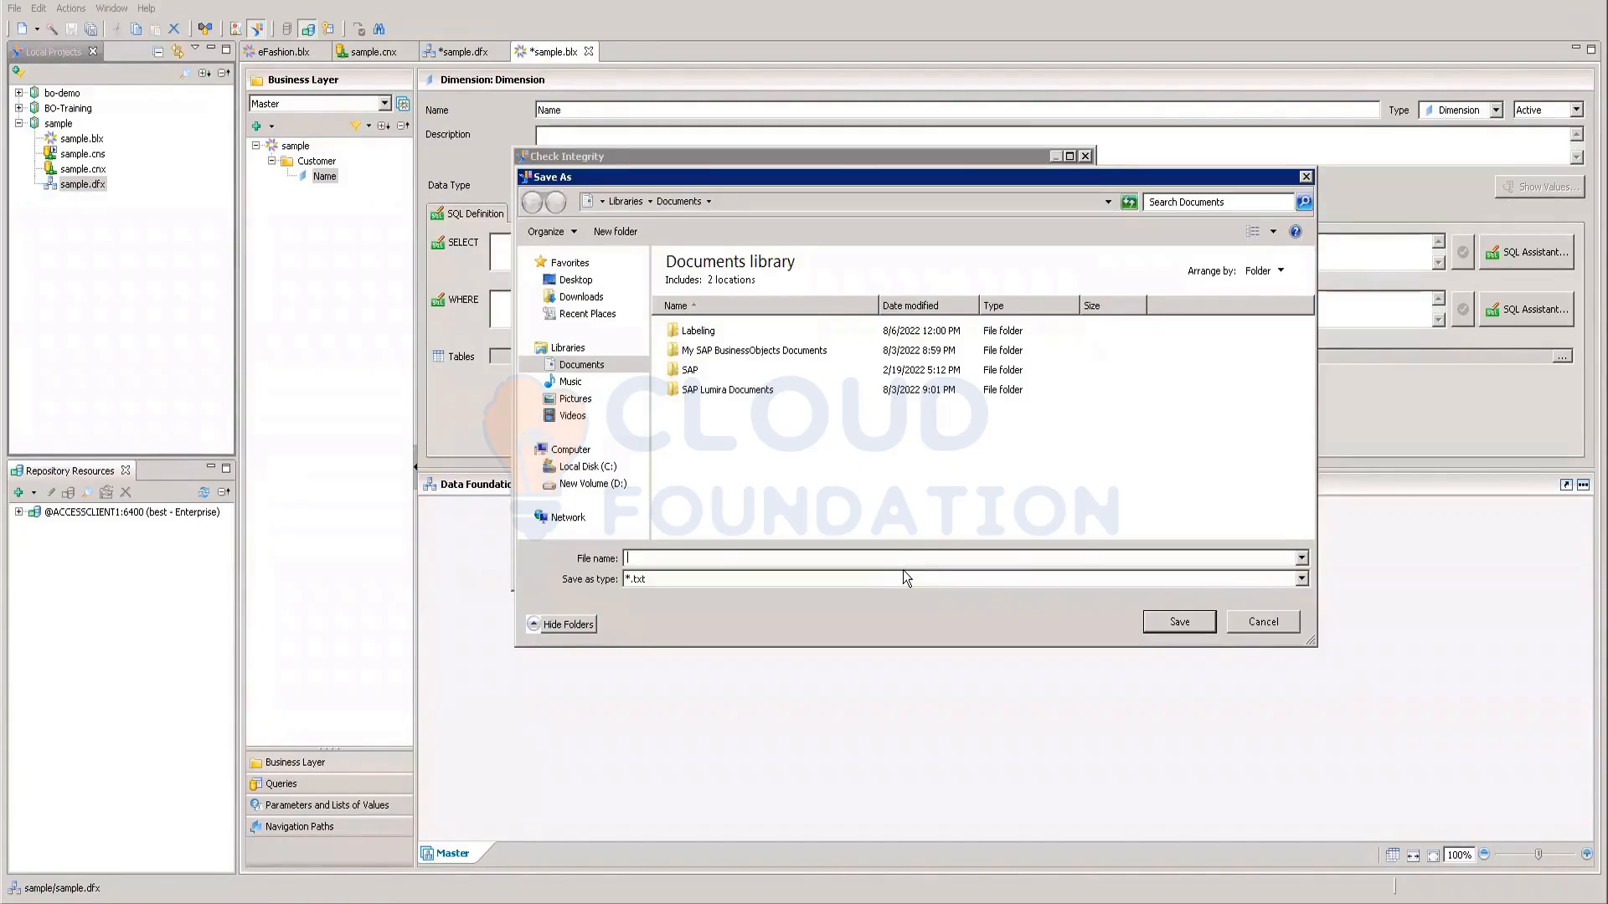
pyautogui.click(1264, 624)
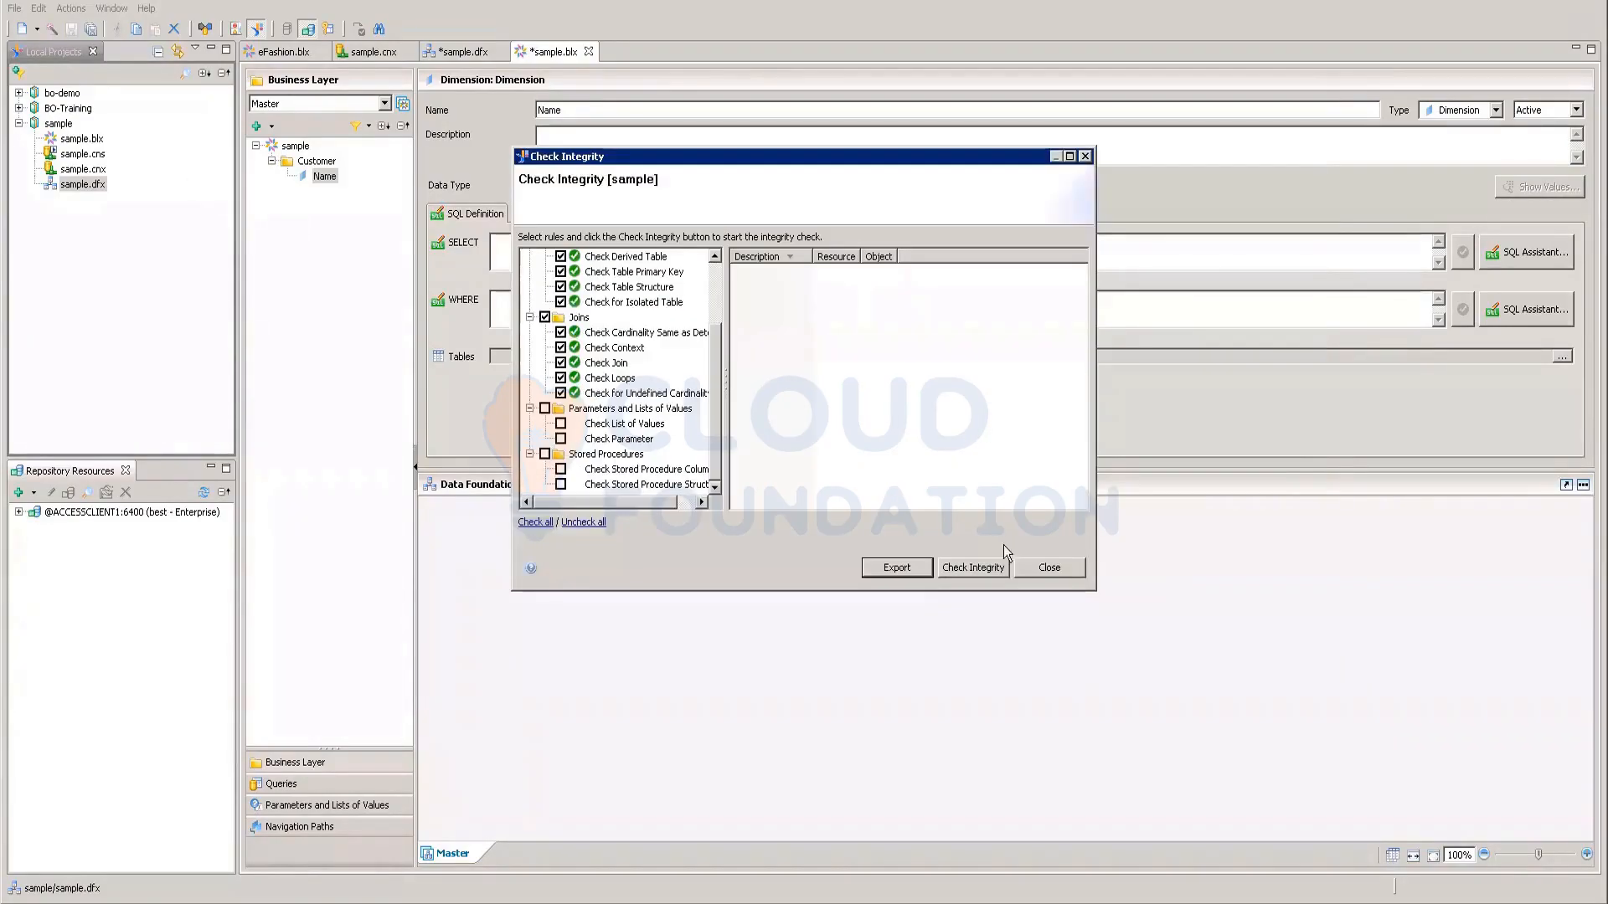
pyautogui.click(1066, 570)
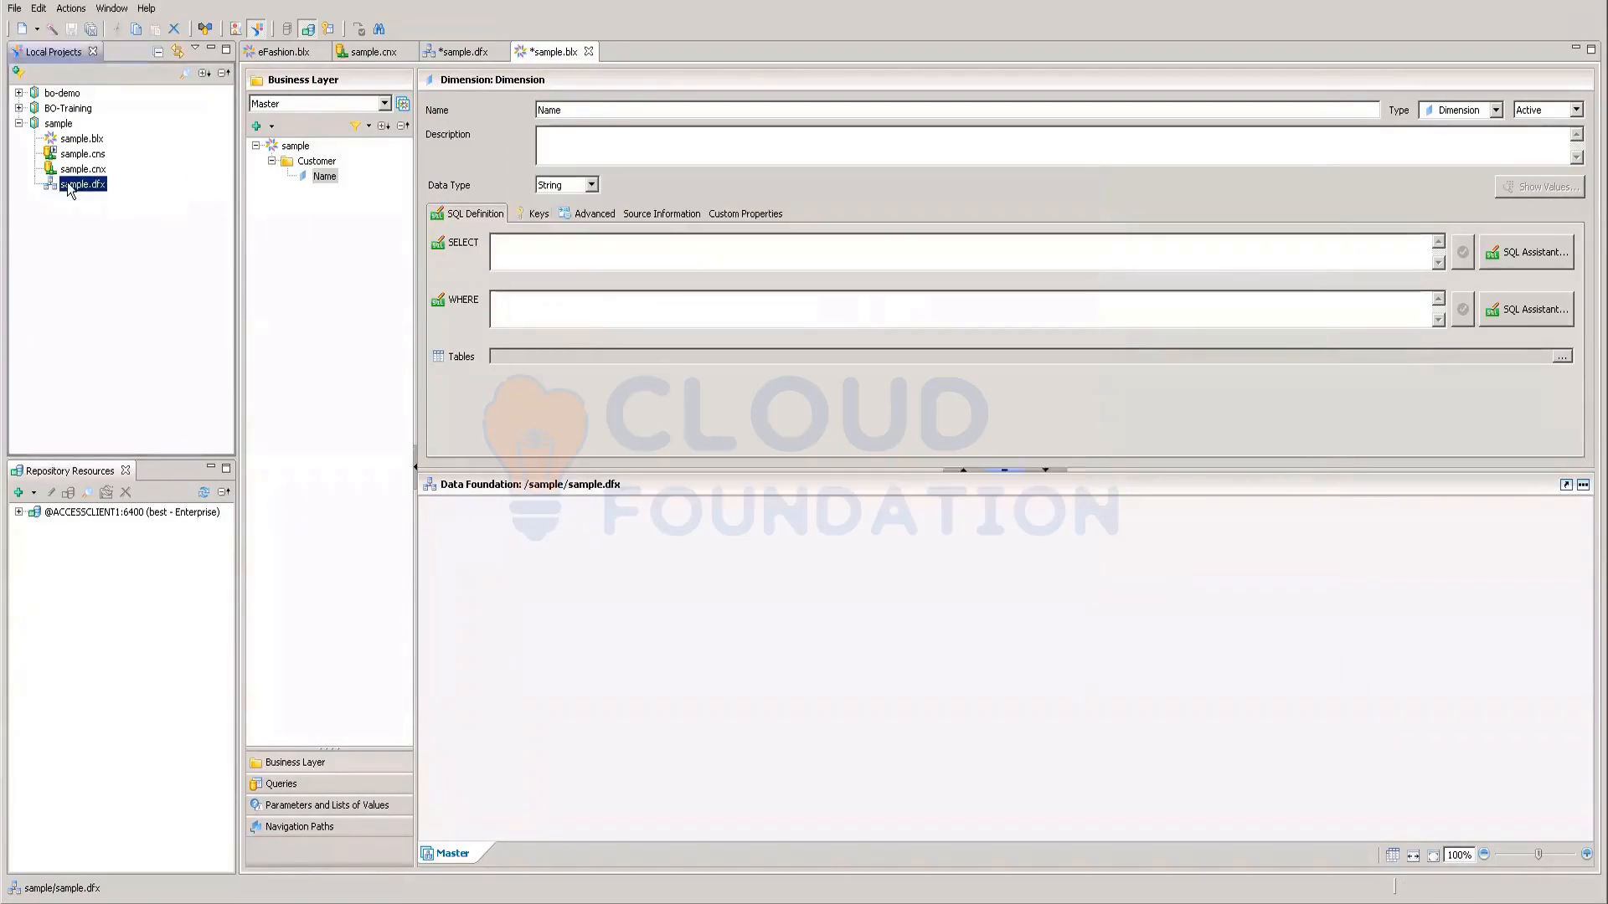
# Step: Create a new business layer named club on the sample.dfx data foundation
pyautogui.rightClick(72, 184)
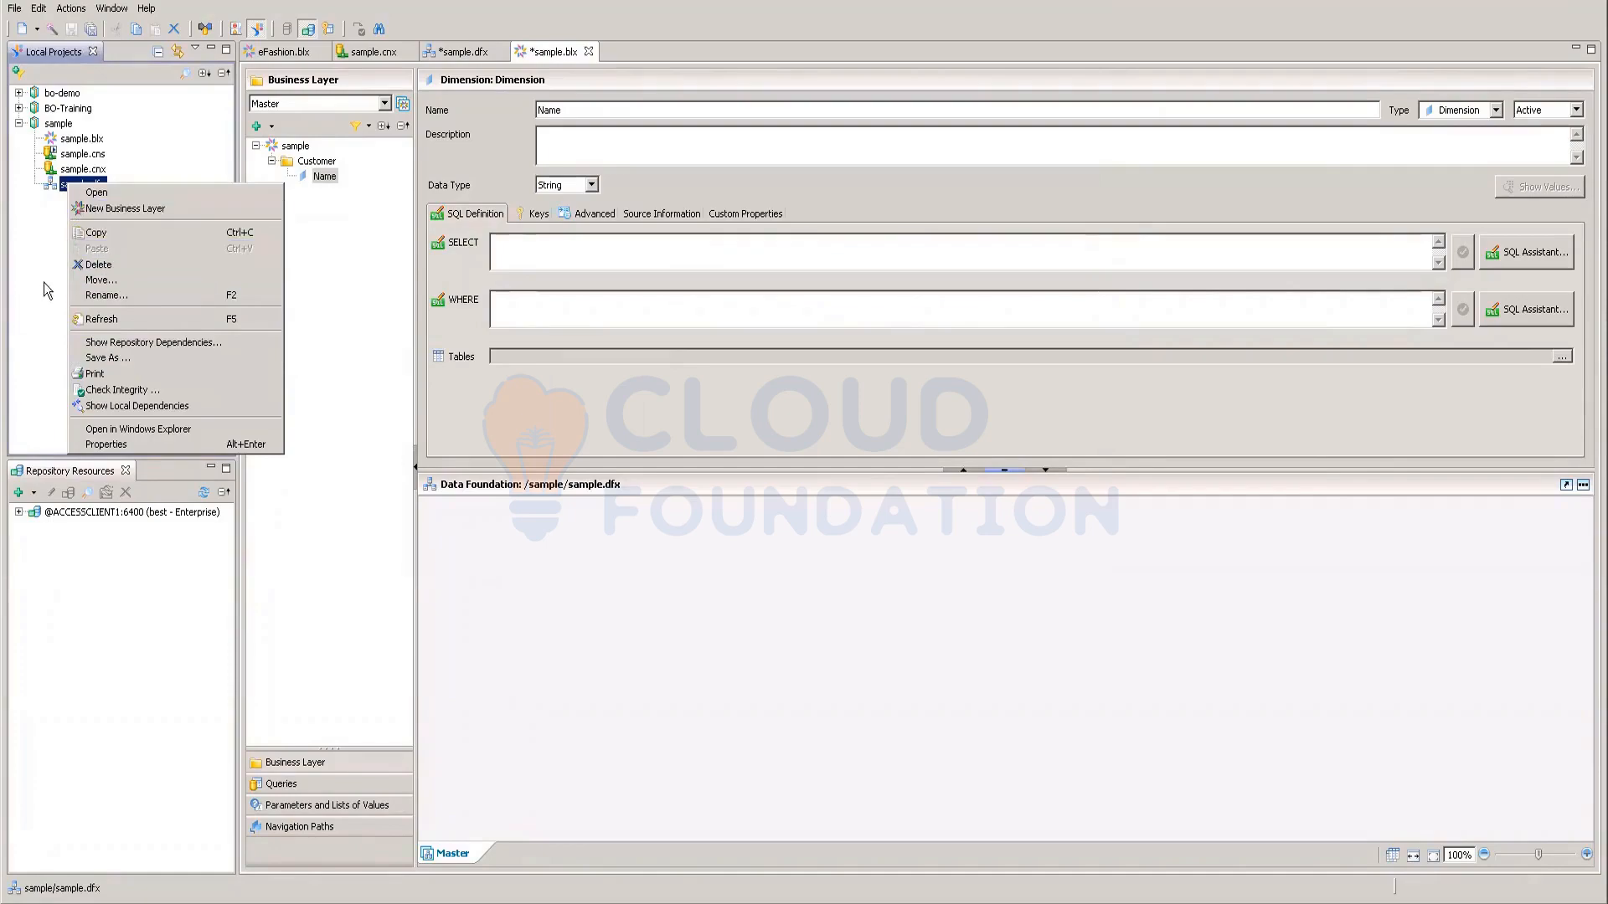
pyautogui.click(124, 207)
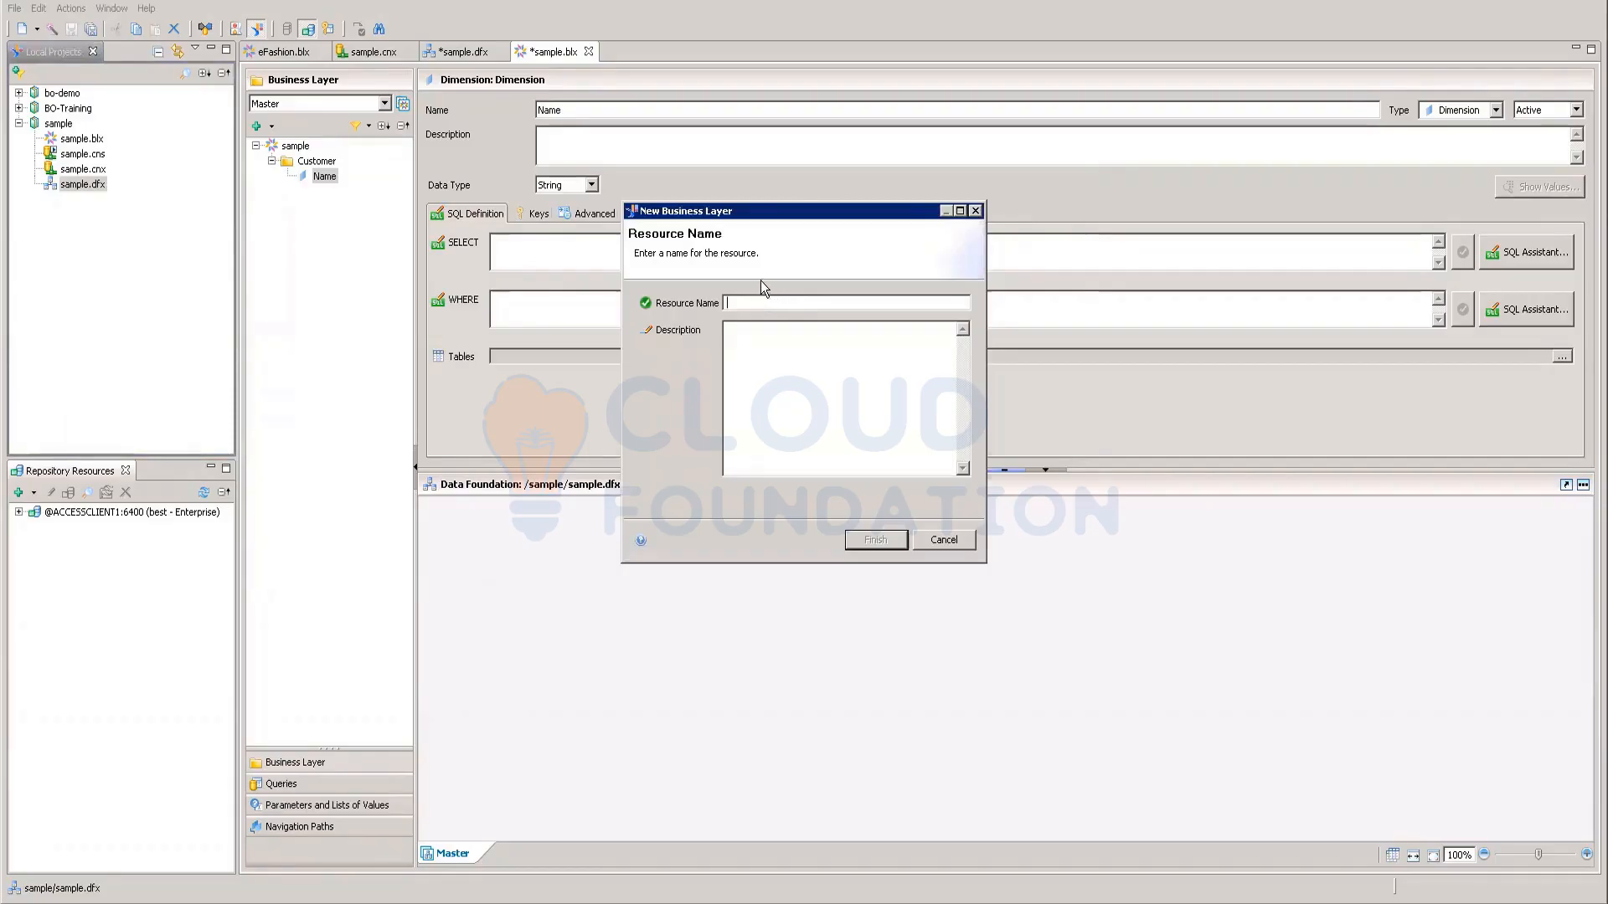
pyautogui.write('club')
pyautogui.click(871, 539)
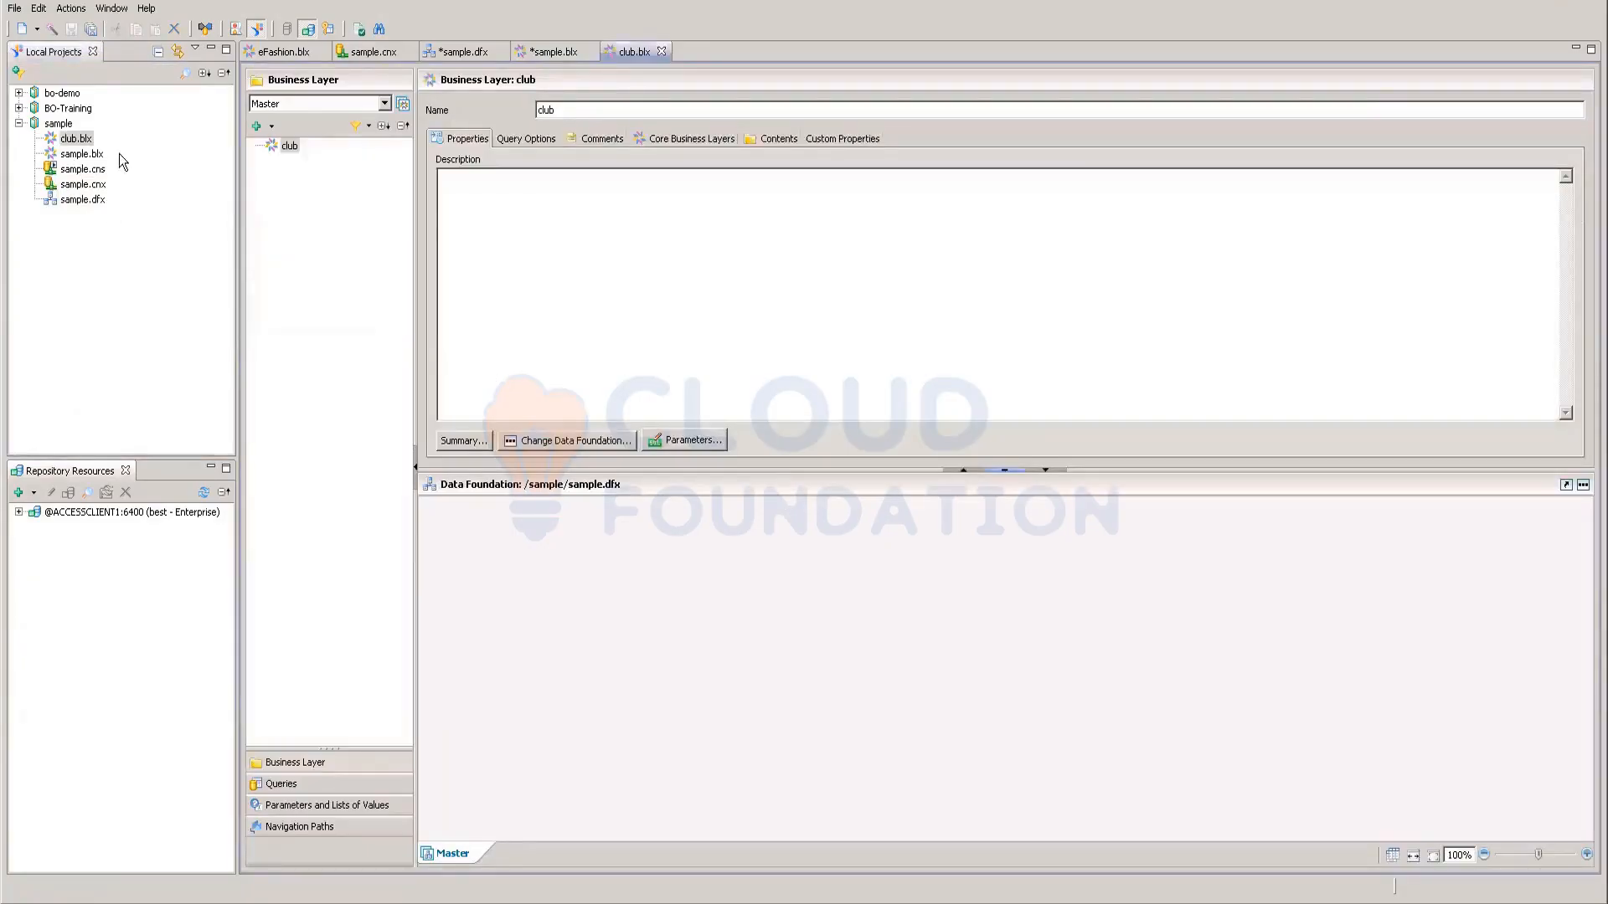
# Step: Reopen the sample.dfx data foundation so its table diagram shows again
pyautogui.rightClick(289, 148)
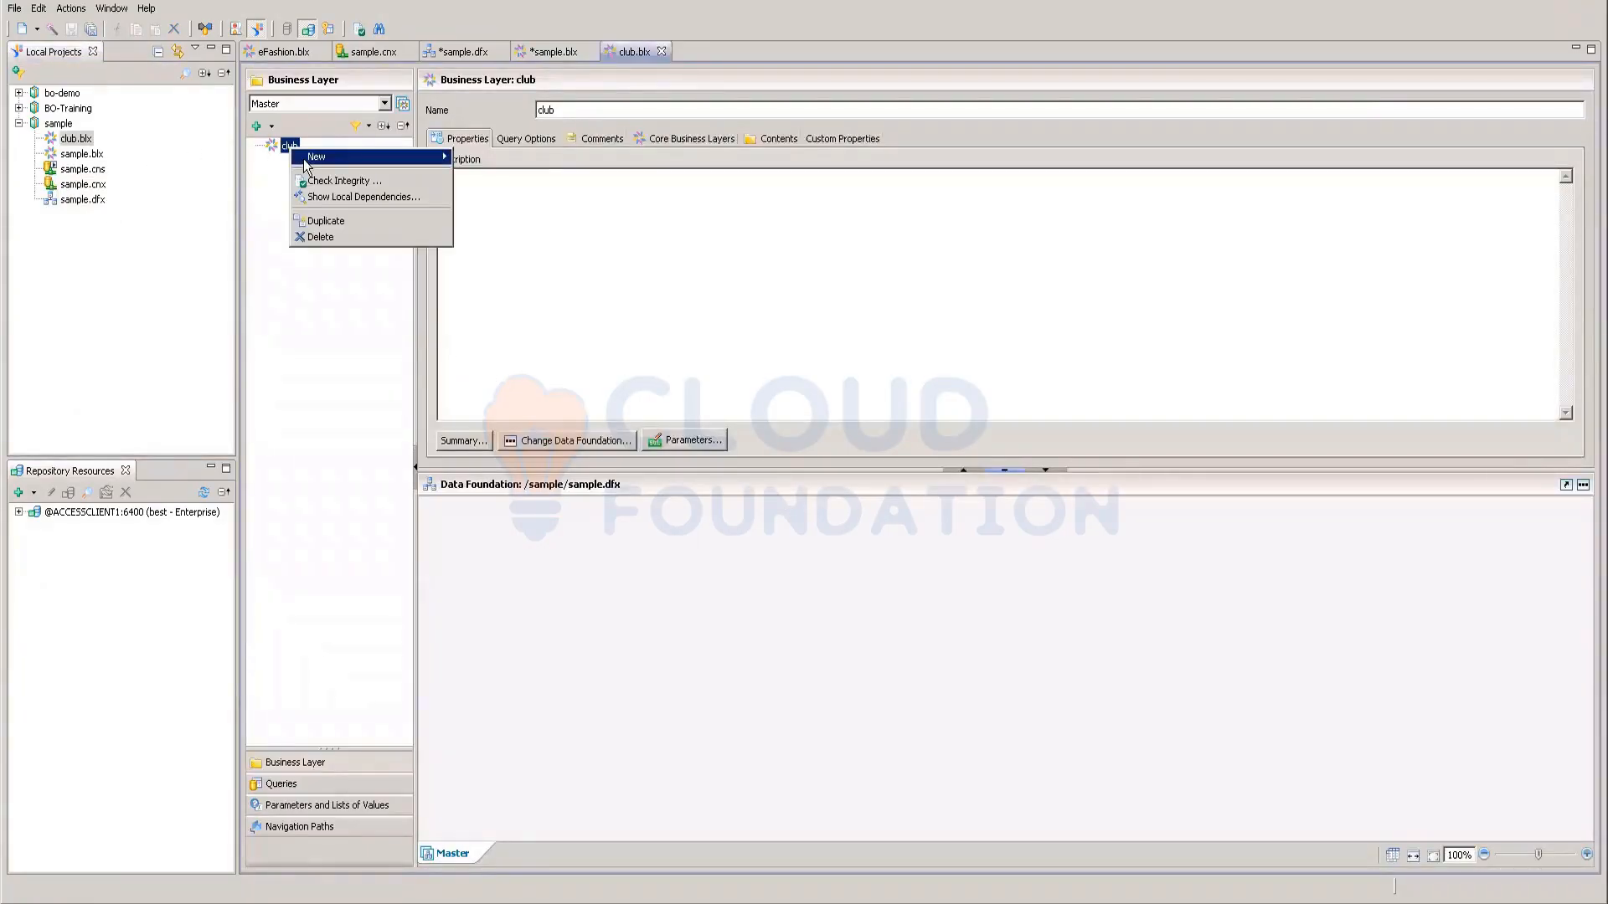
pyautogui.moveTo(304, 164)
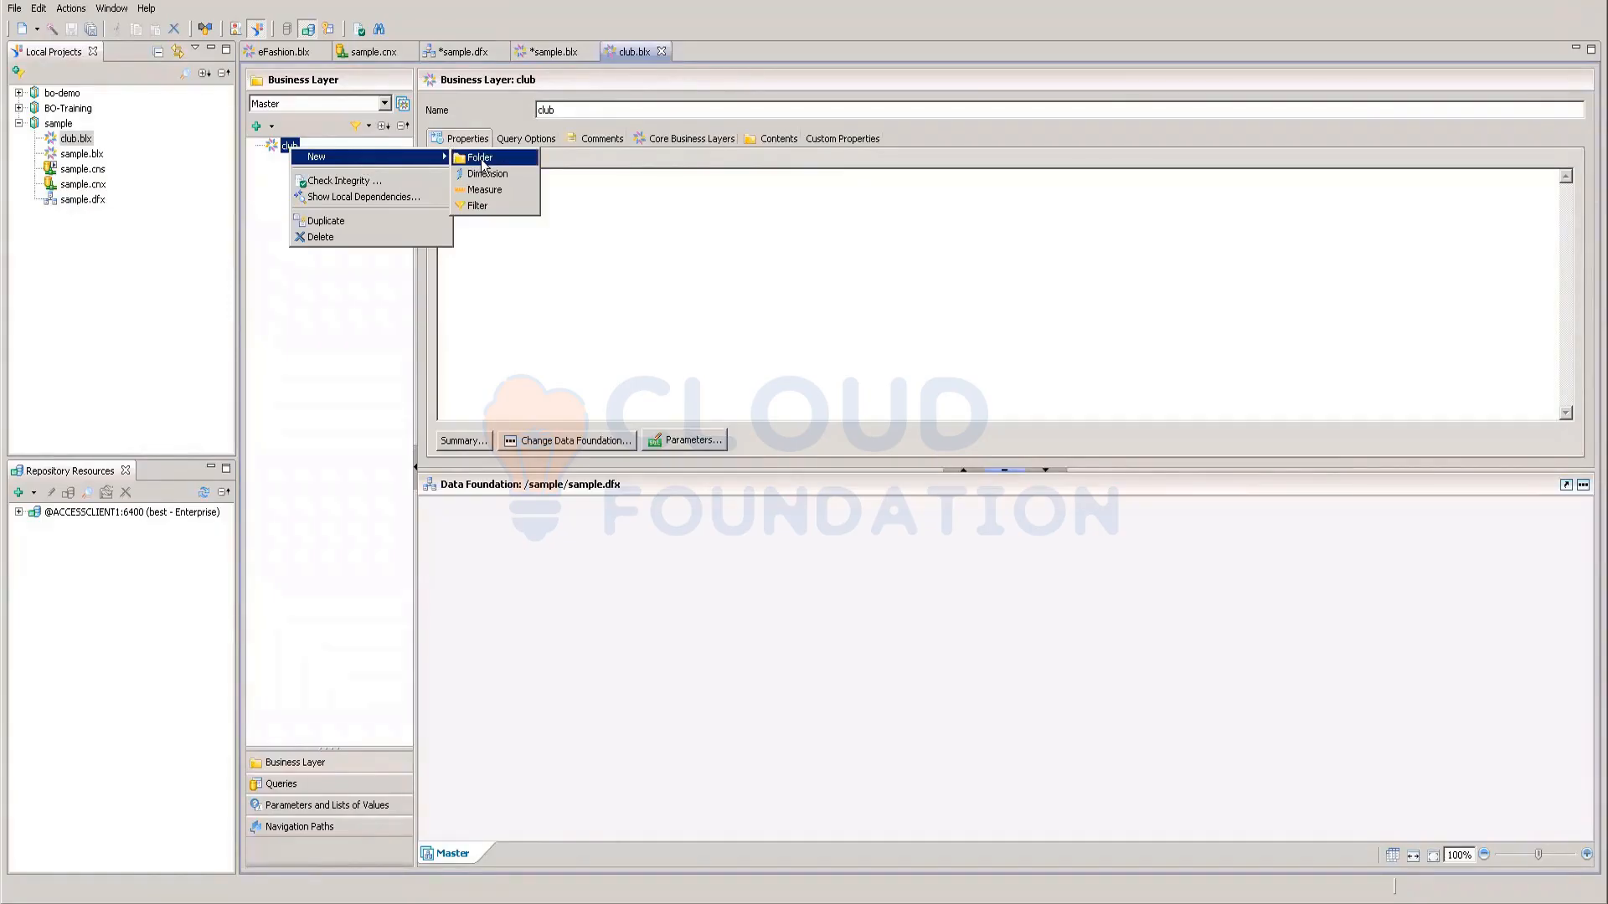
pyautogui.click(90, 201)
pyautogui.doubleClick(90, 202)
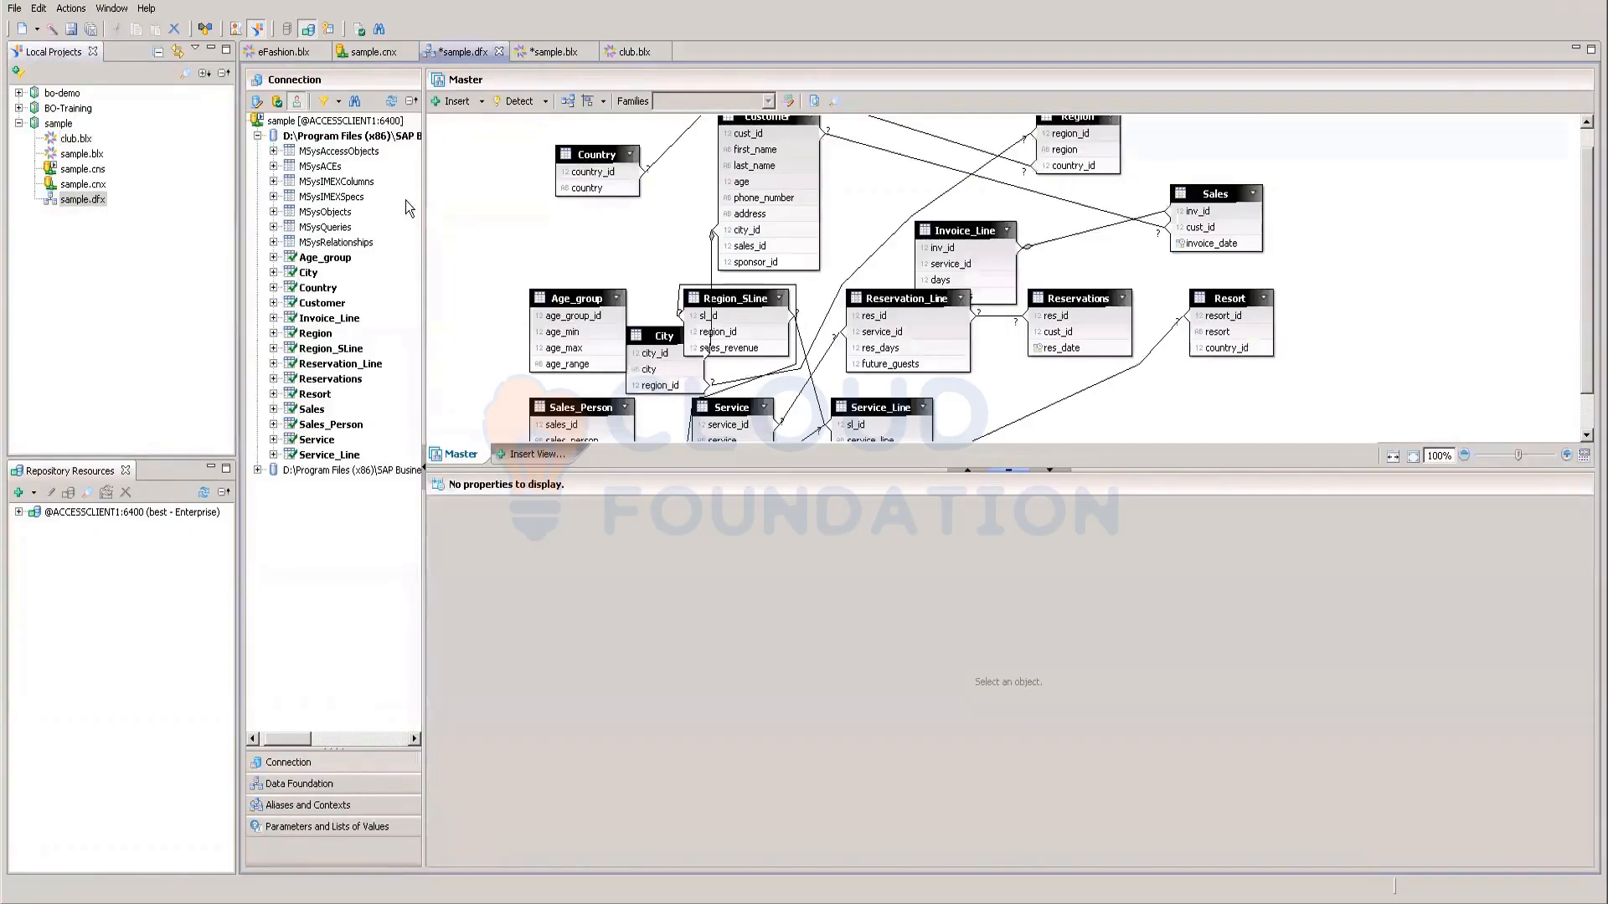
pyautogui.doubleClick(1000, 315)
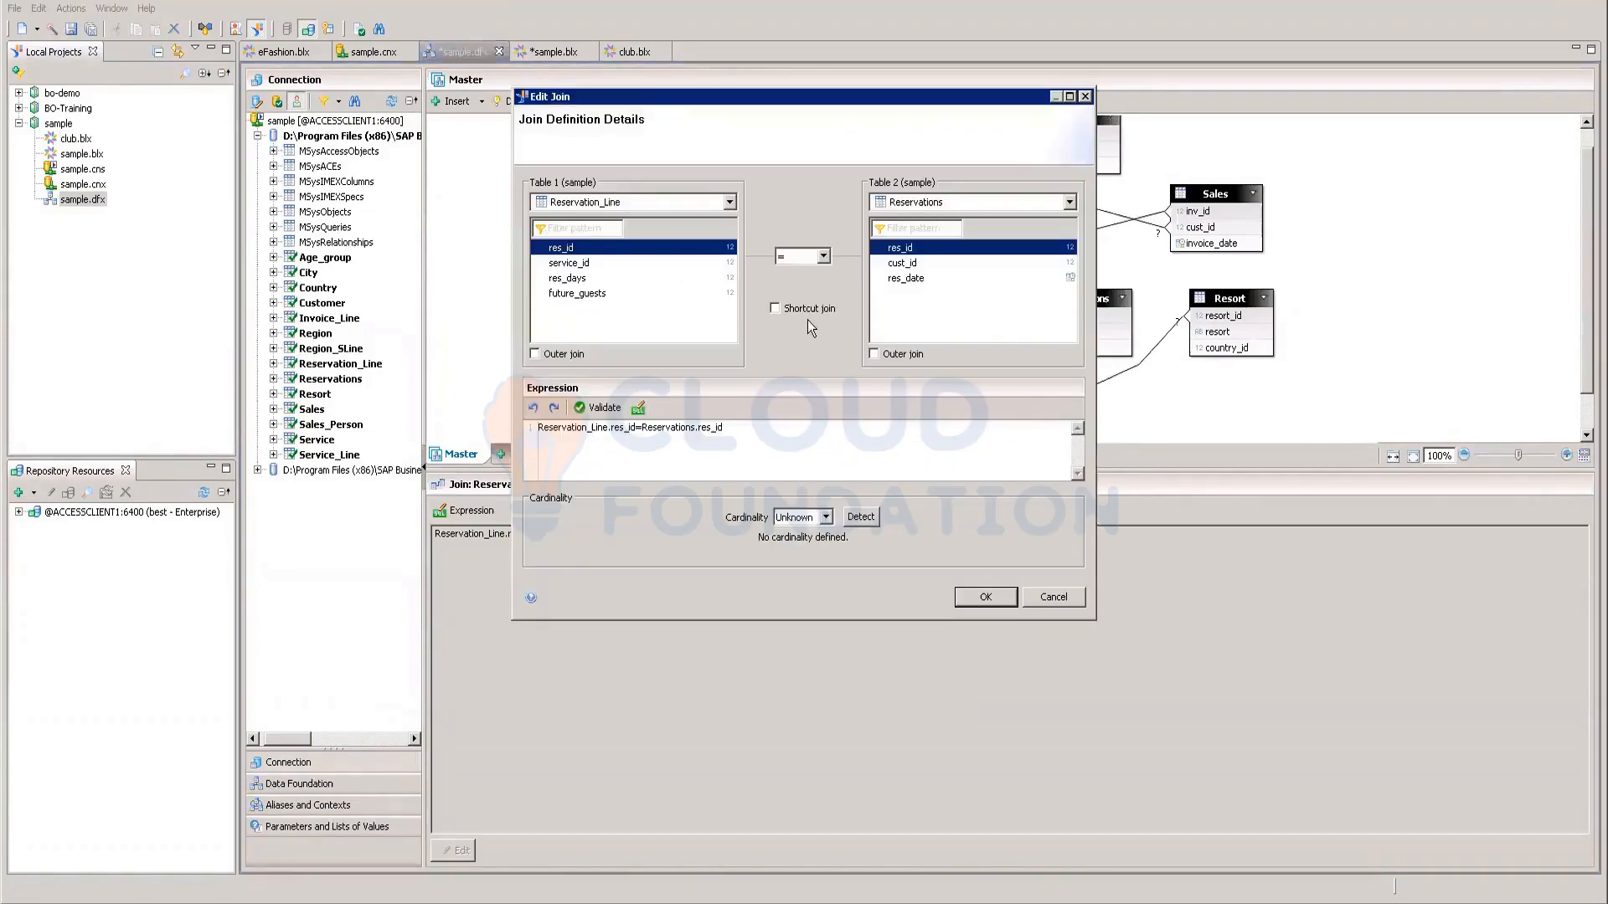
pyautogui.click(821, 518)
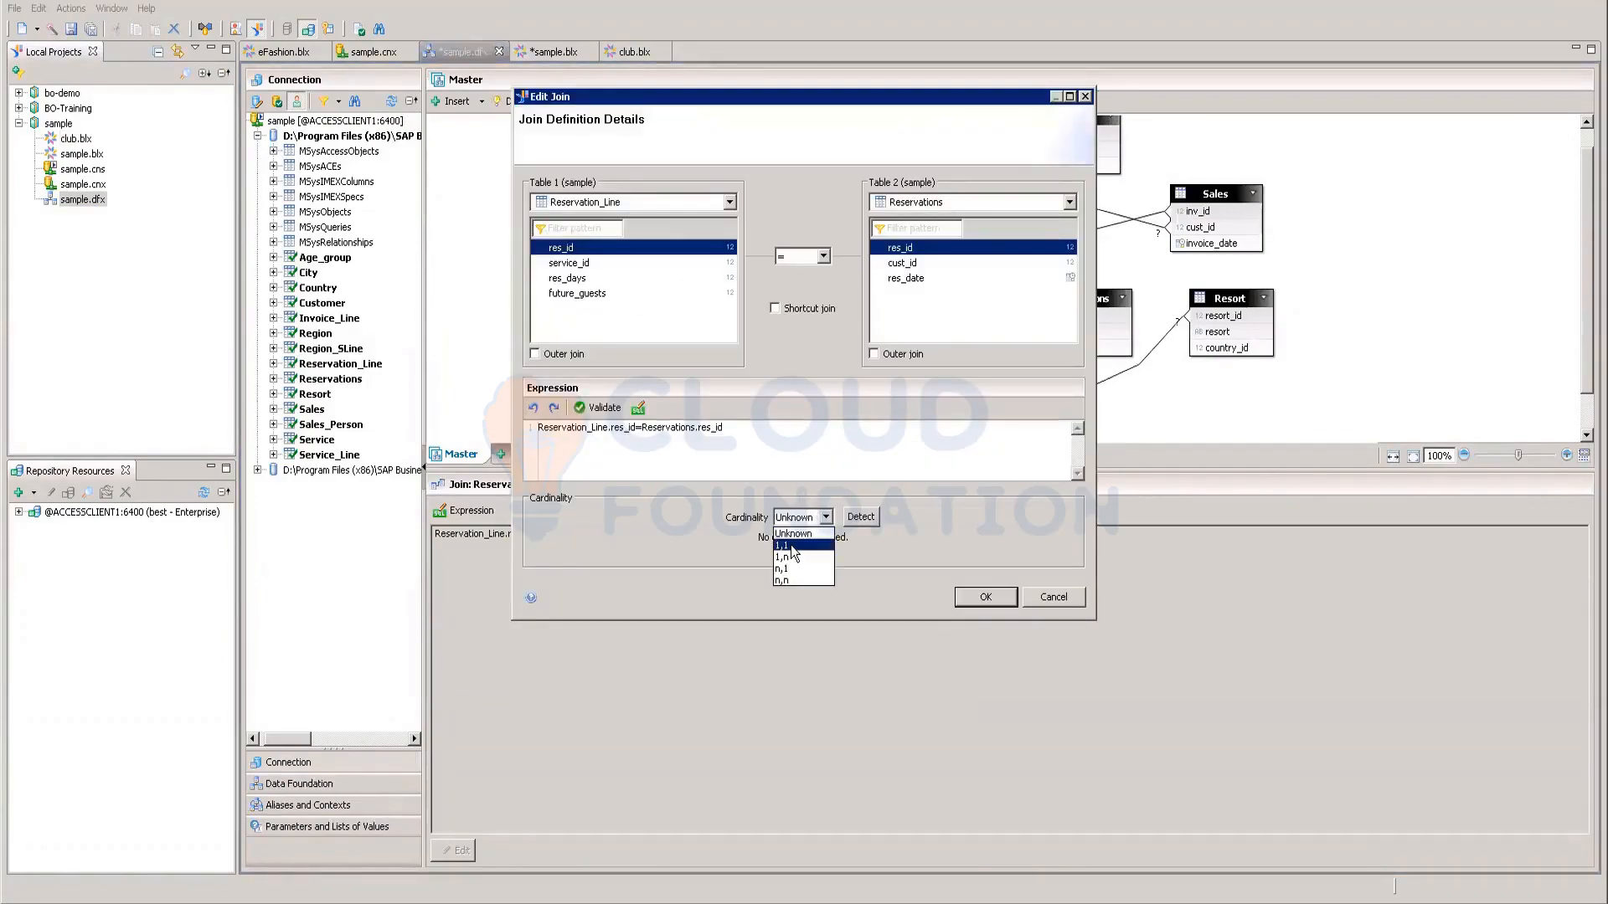
pyautogui.click(792, 546)
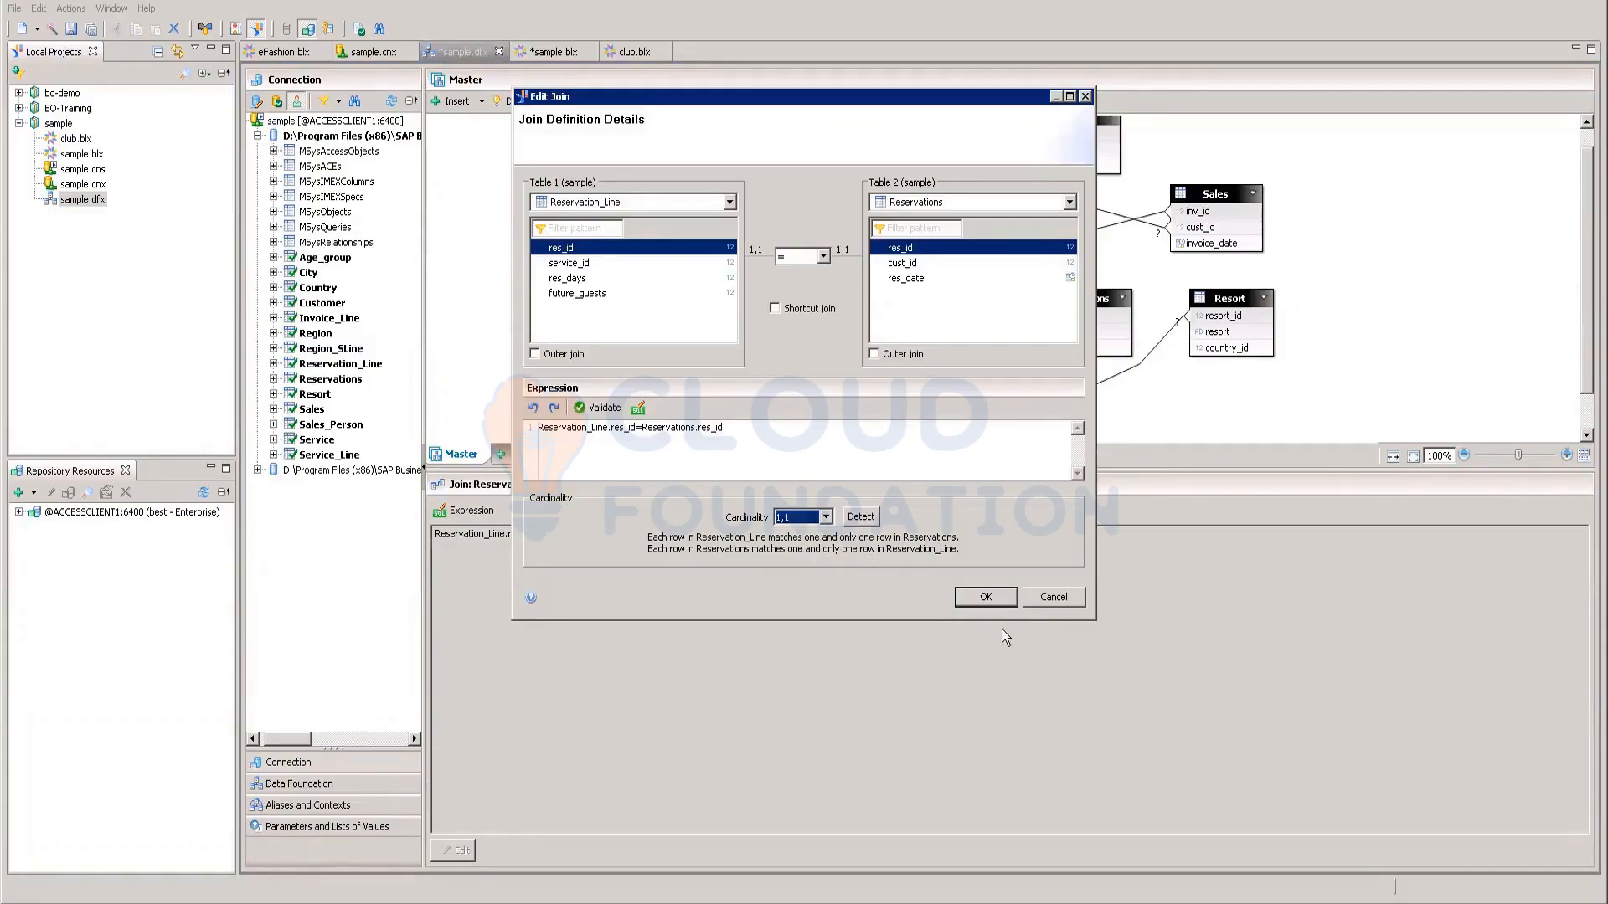
pyautogui.click(824, 518)
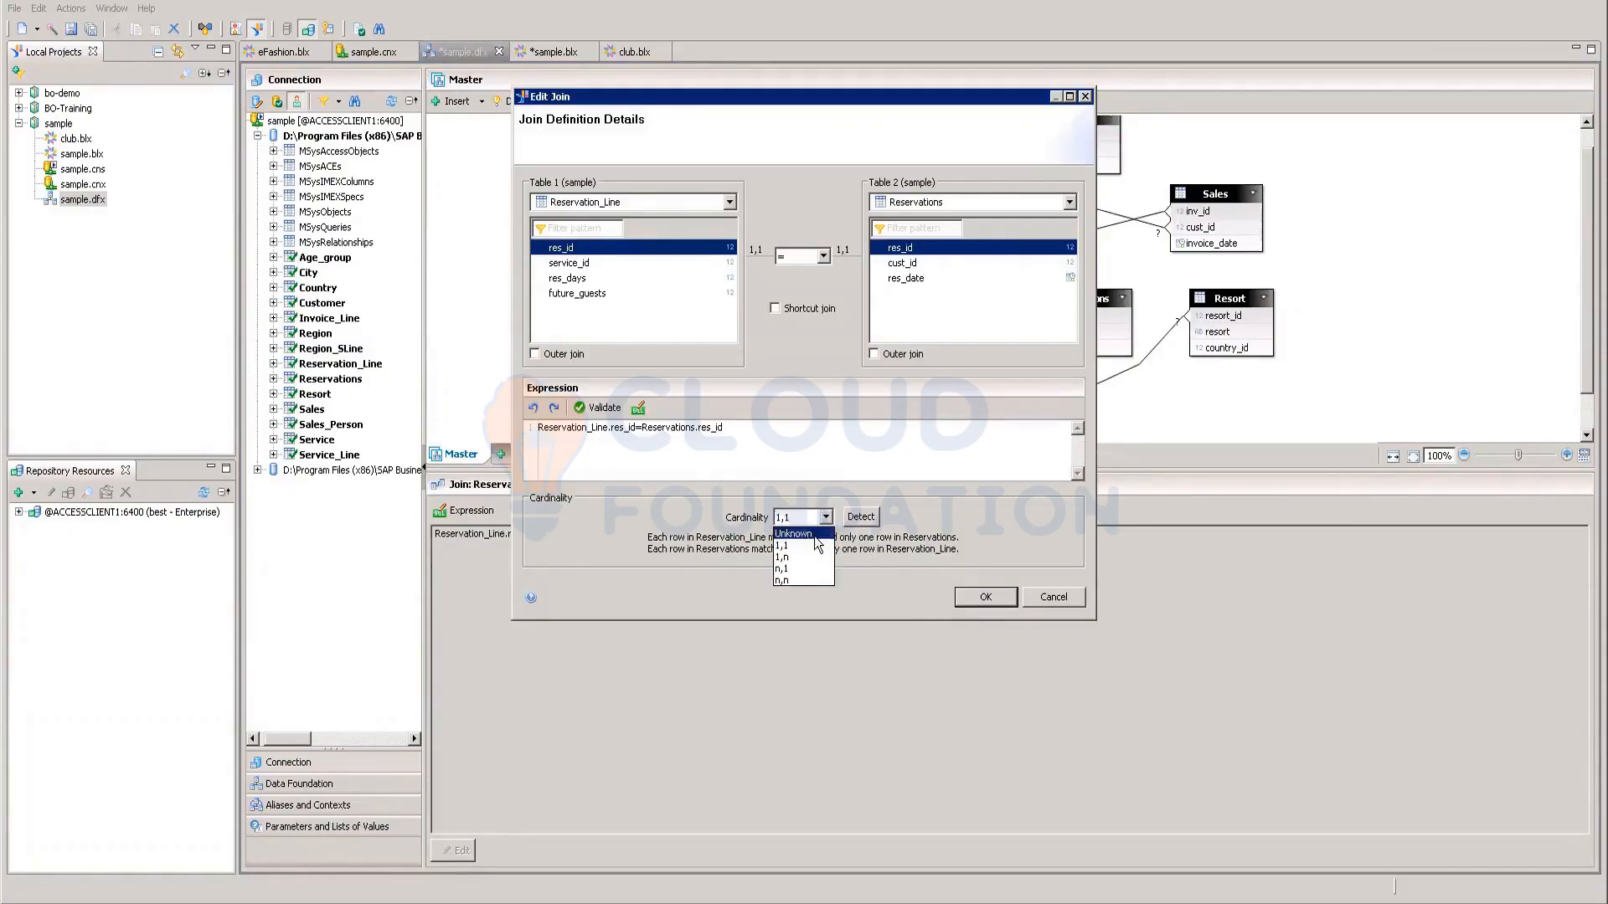
pyautogui.click(870, 518)
pyautogui.click(867, 518)
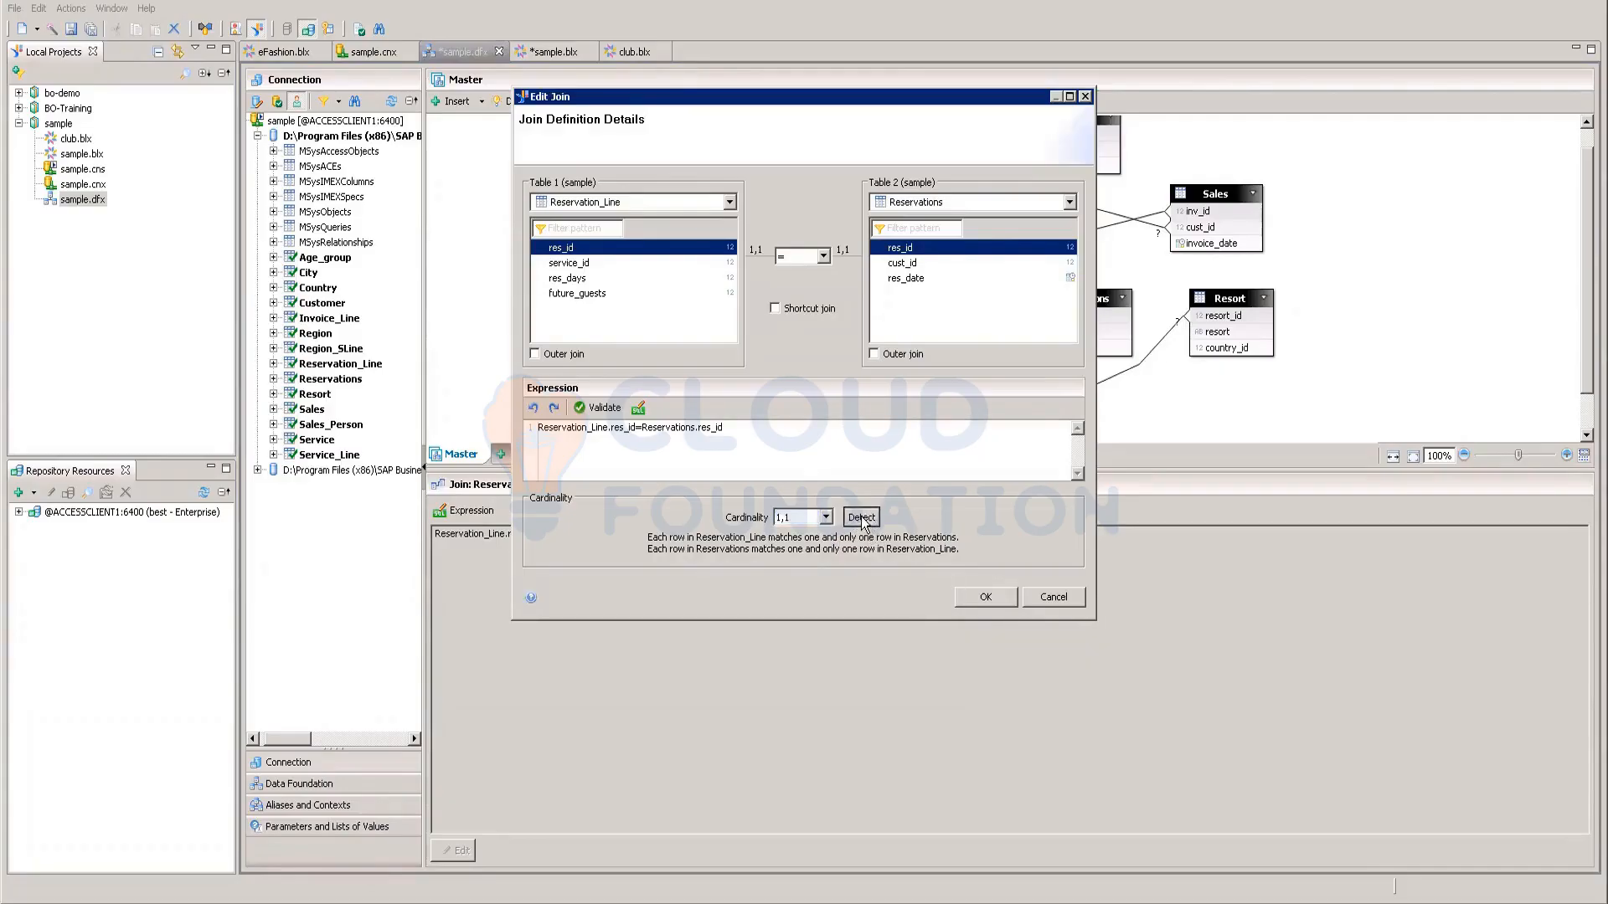
pyautogui.click(825, 517)
pyautogui.click(803, 546)
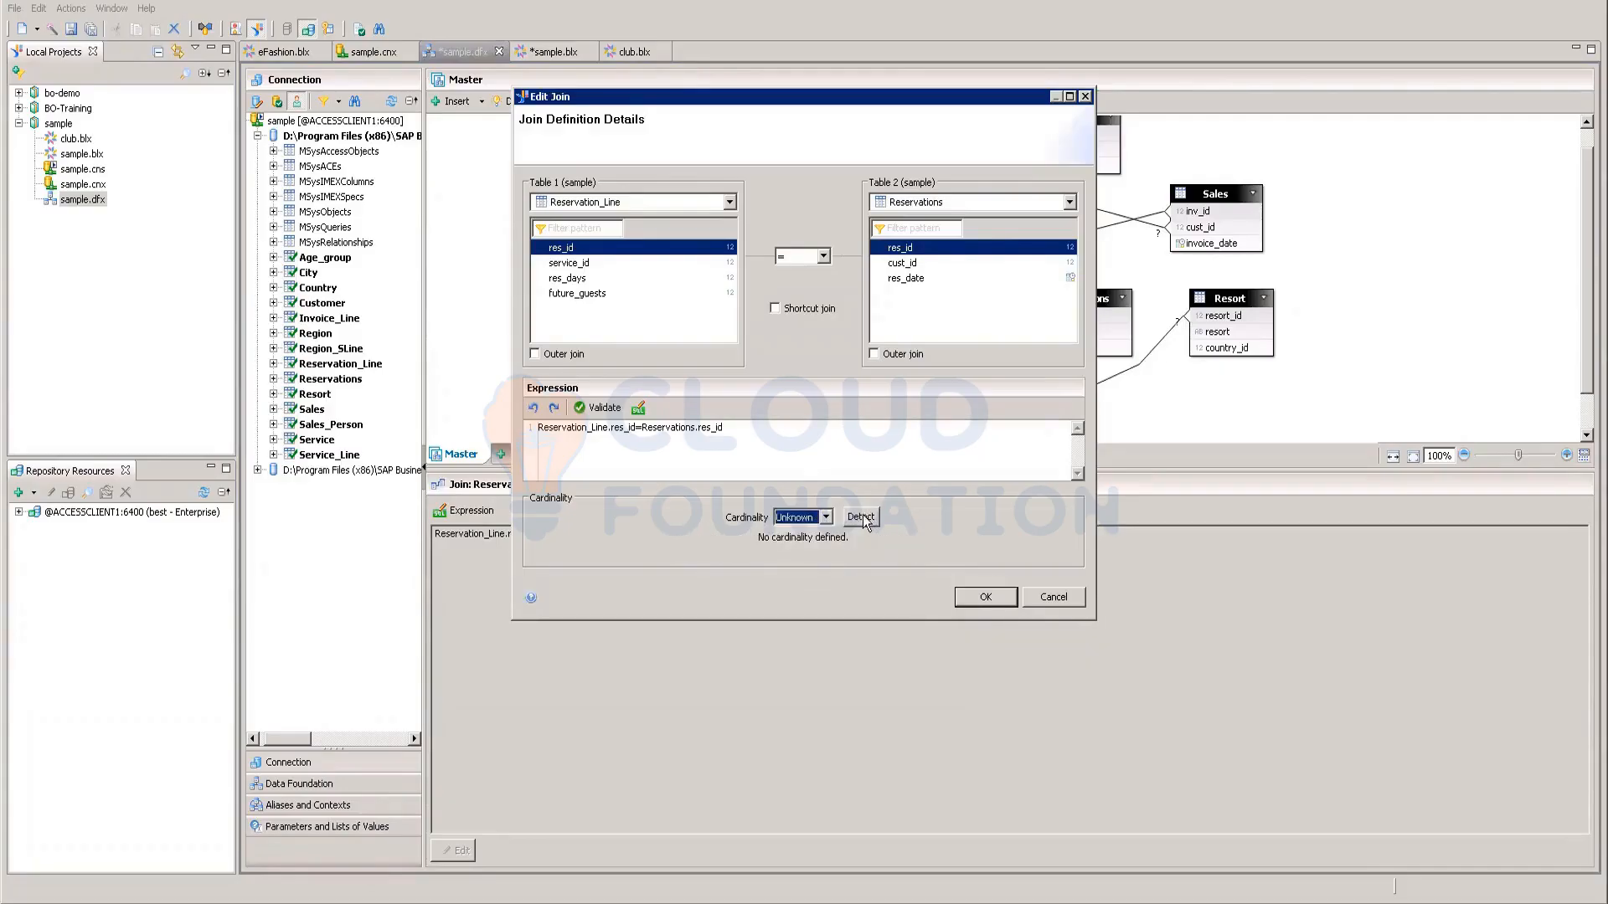
pyautogui.click(987, 598)
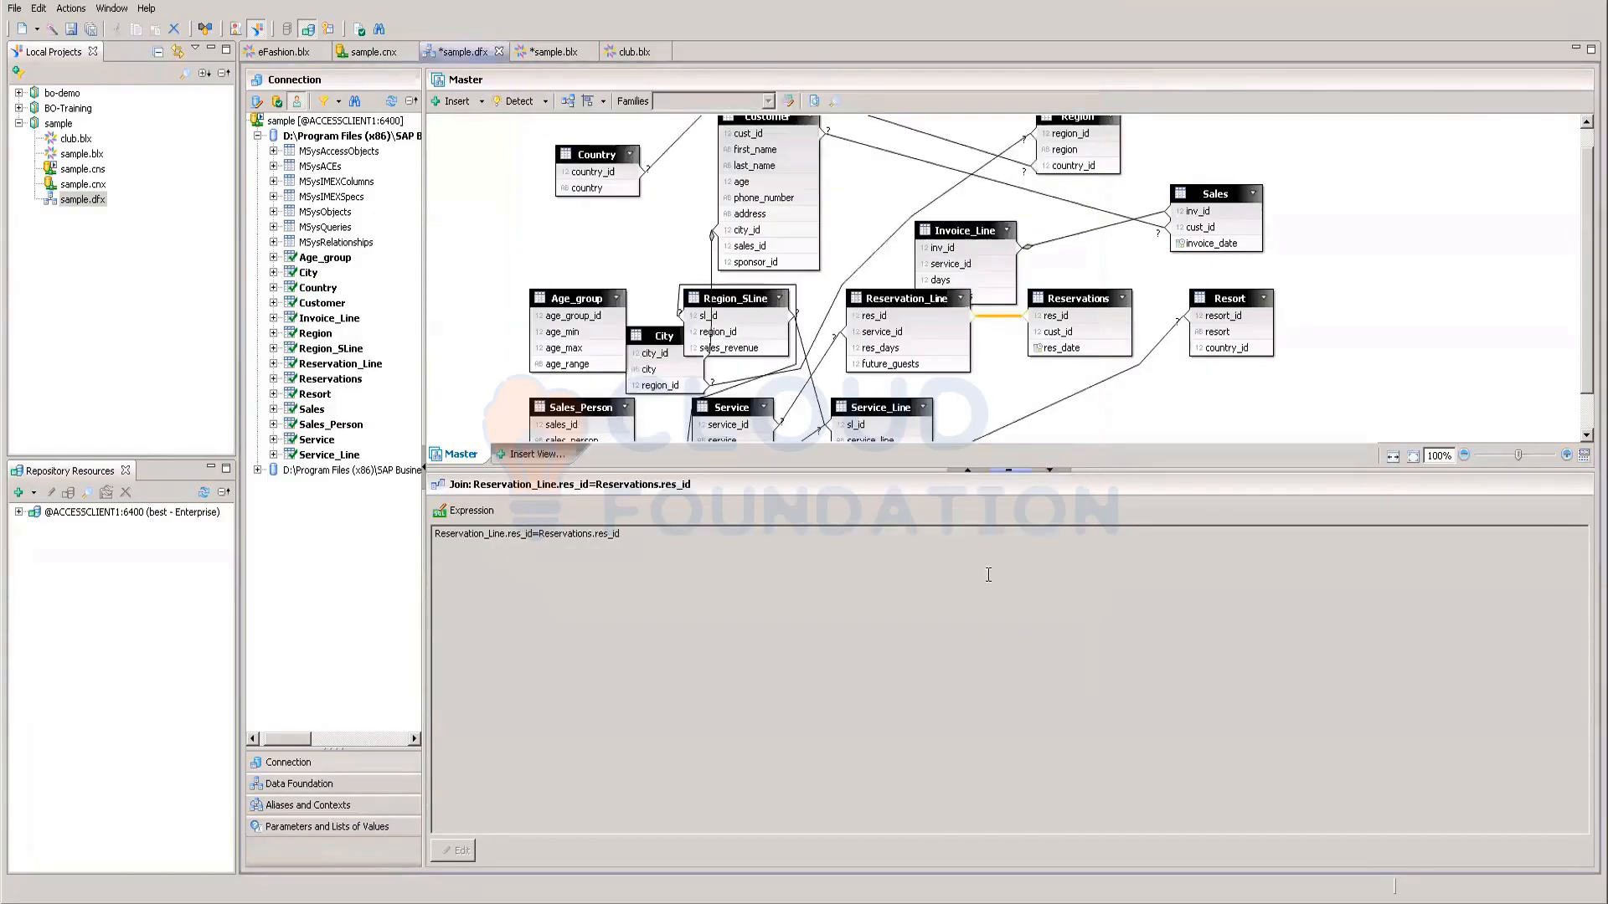
pyautogui.scroll(1, 1023, 372)
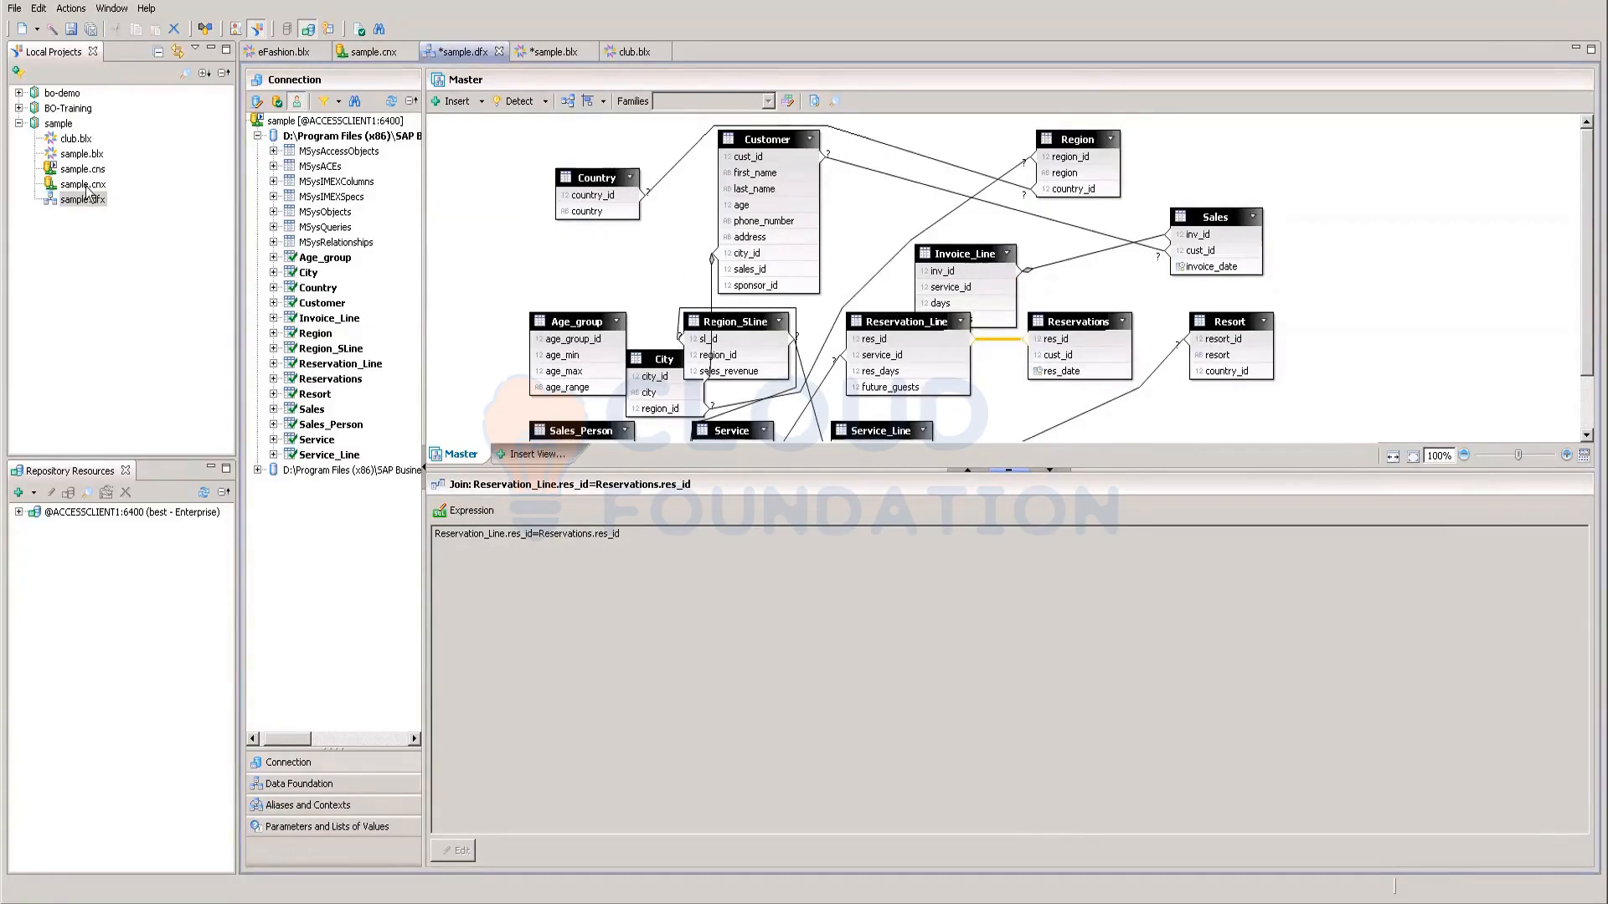
pyautogui.click(83, 155)
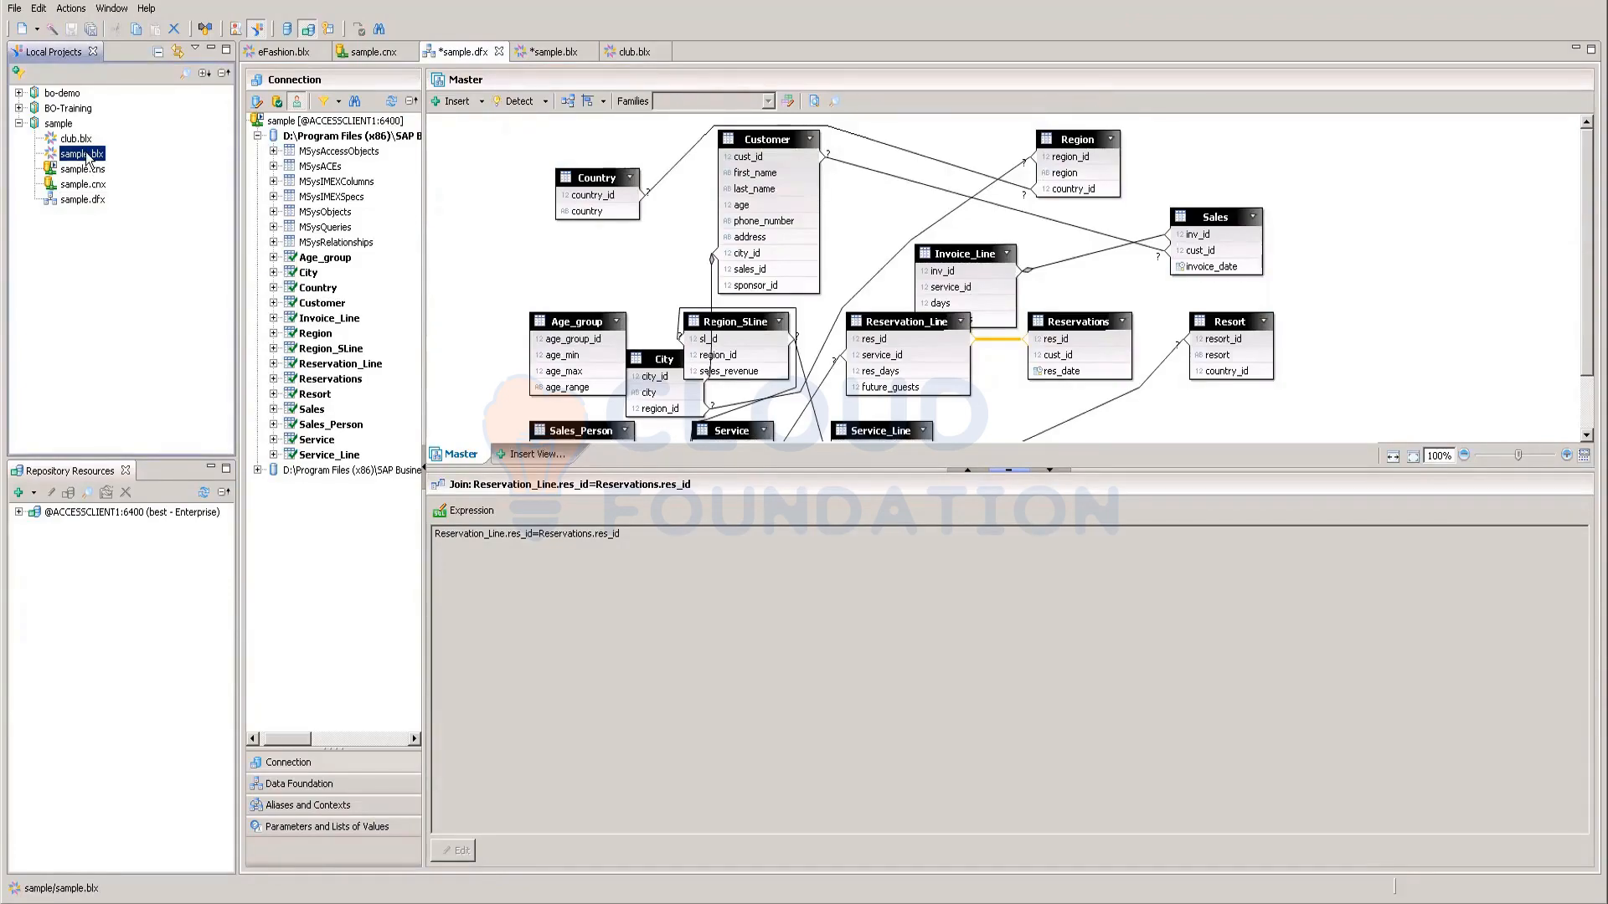
pyautogui.rightClick(89, 159)
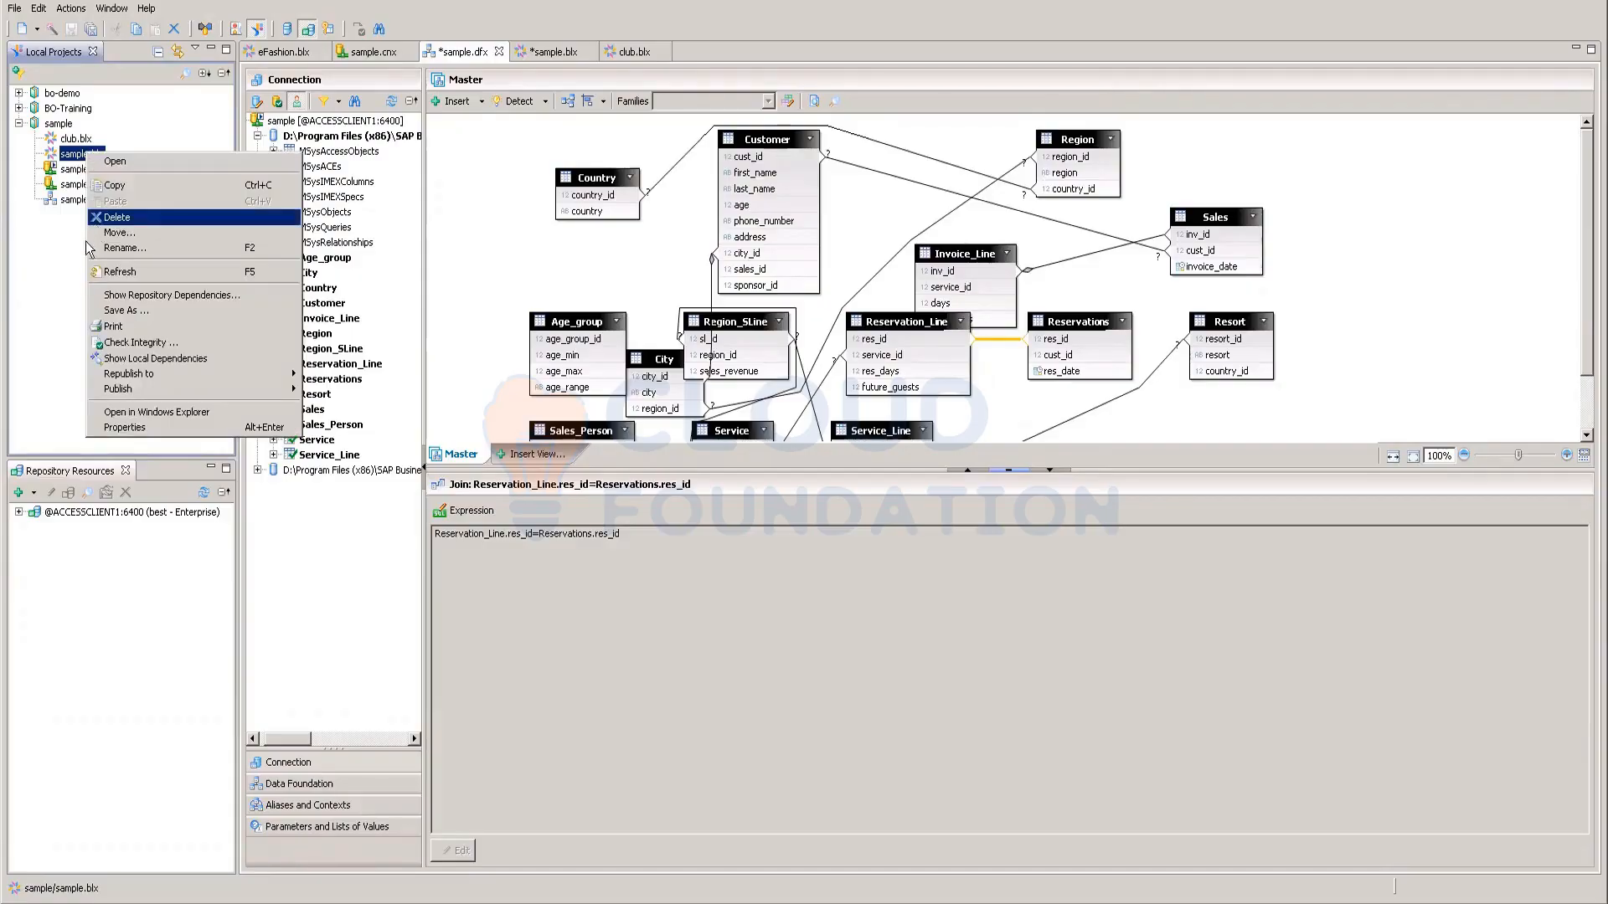
pyautogui.click(50, 333)
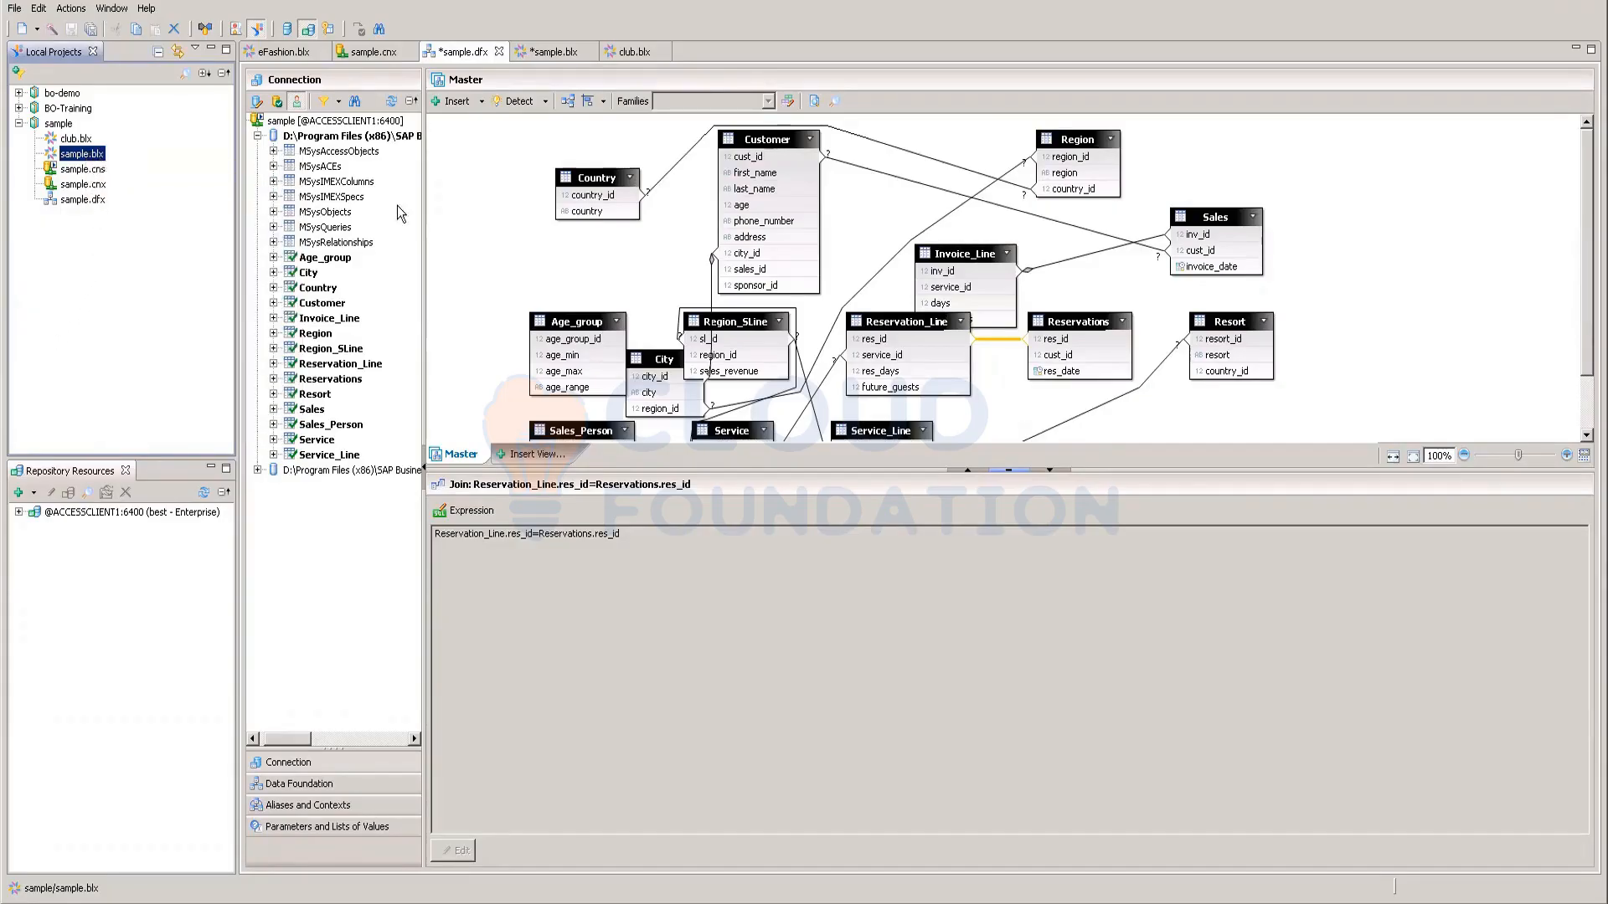
# Step: In sample.blx, insert a Customer Name reference into the Name dimension's SELECT expression
pyautogui.doubleClick(80, 155)
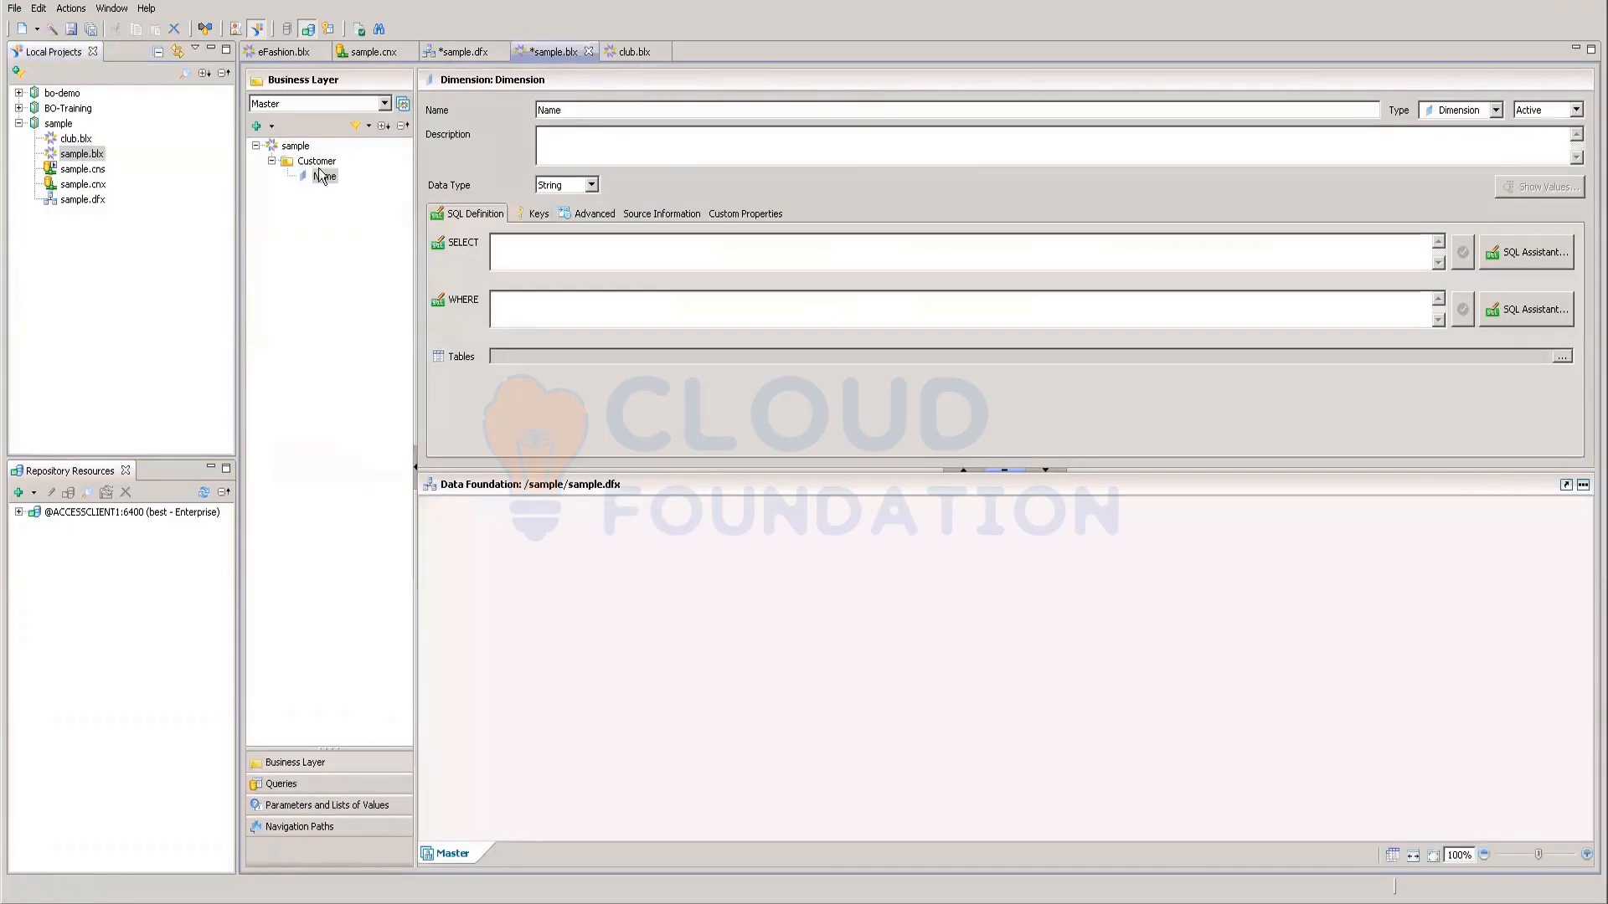
pyautogui.click(518, 241)
pyautogui.click(1512, 254)
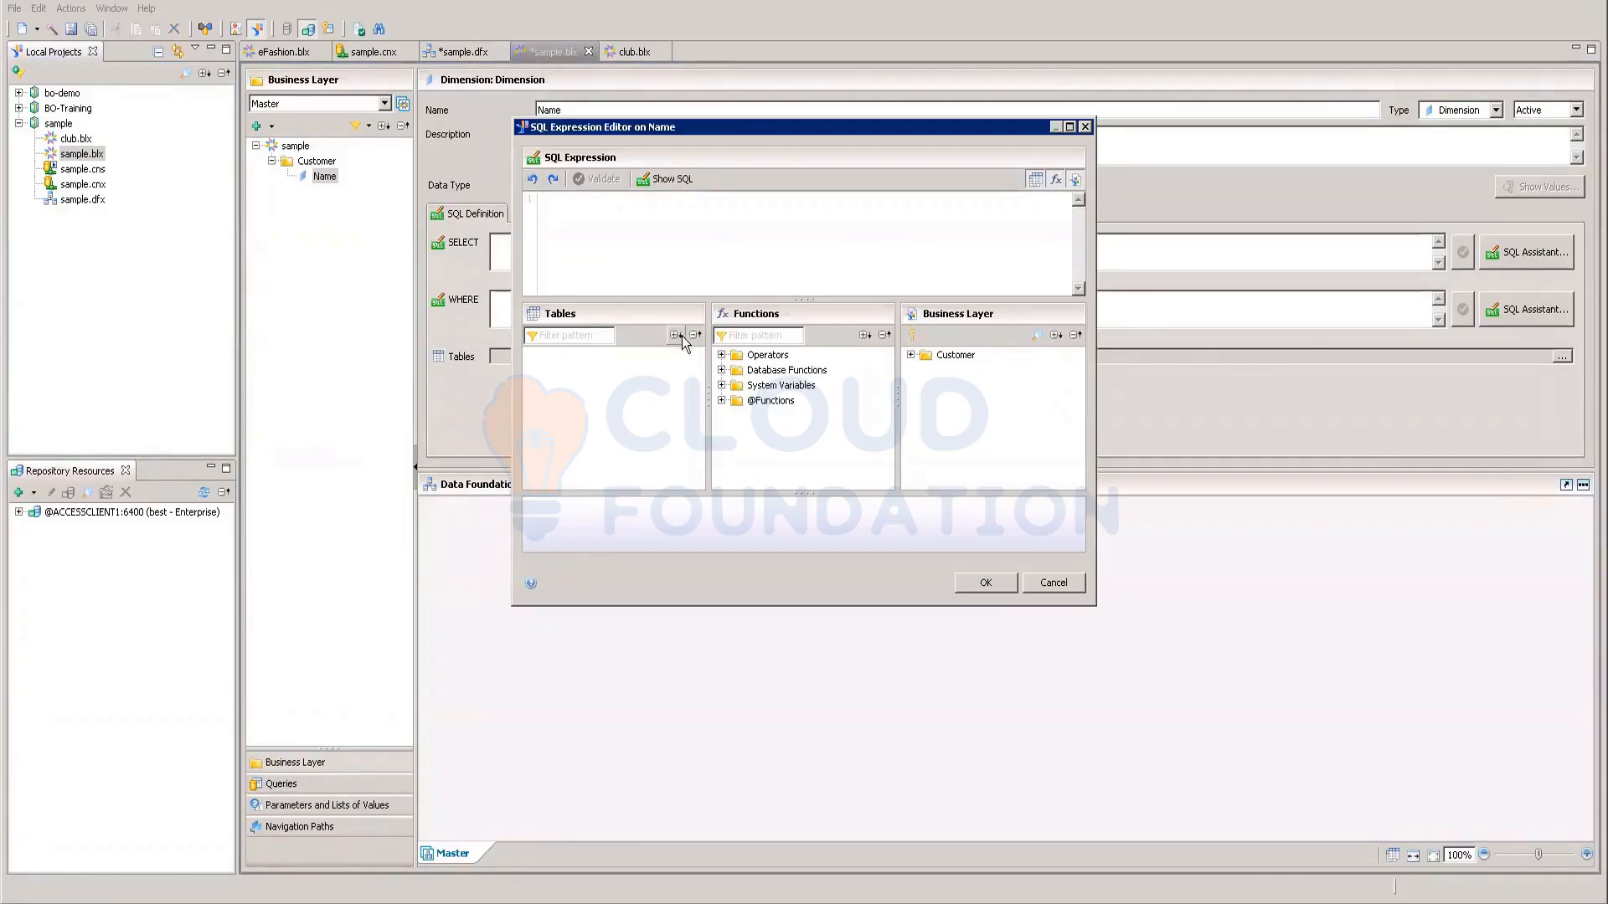
pyautogui.click(911, 356)
pyautogui.doubleClick(963, 370)
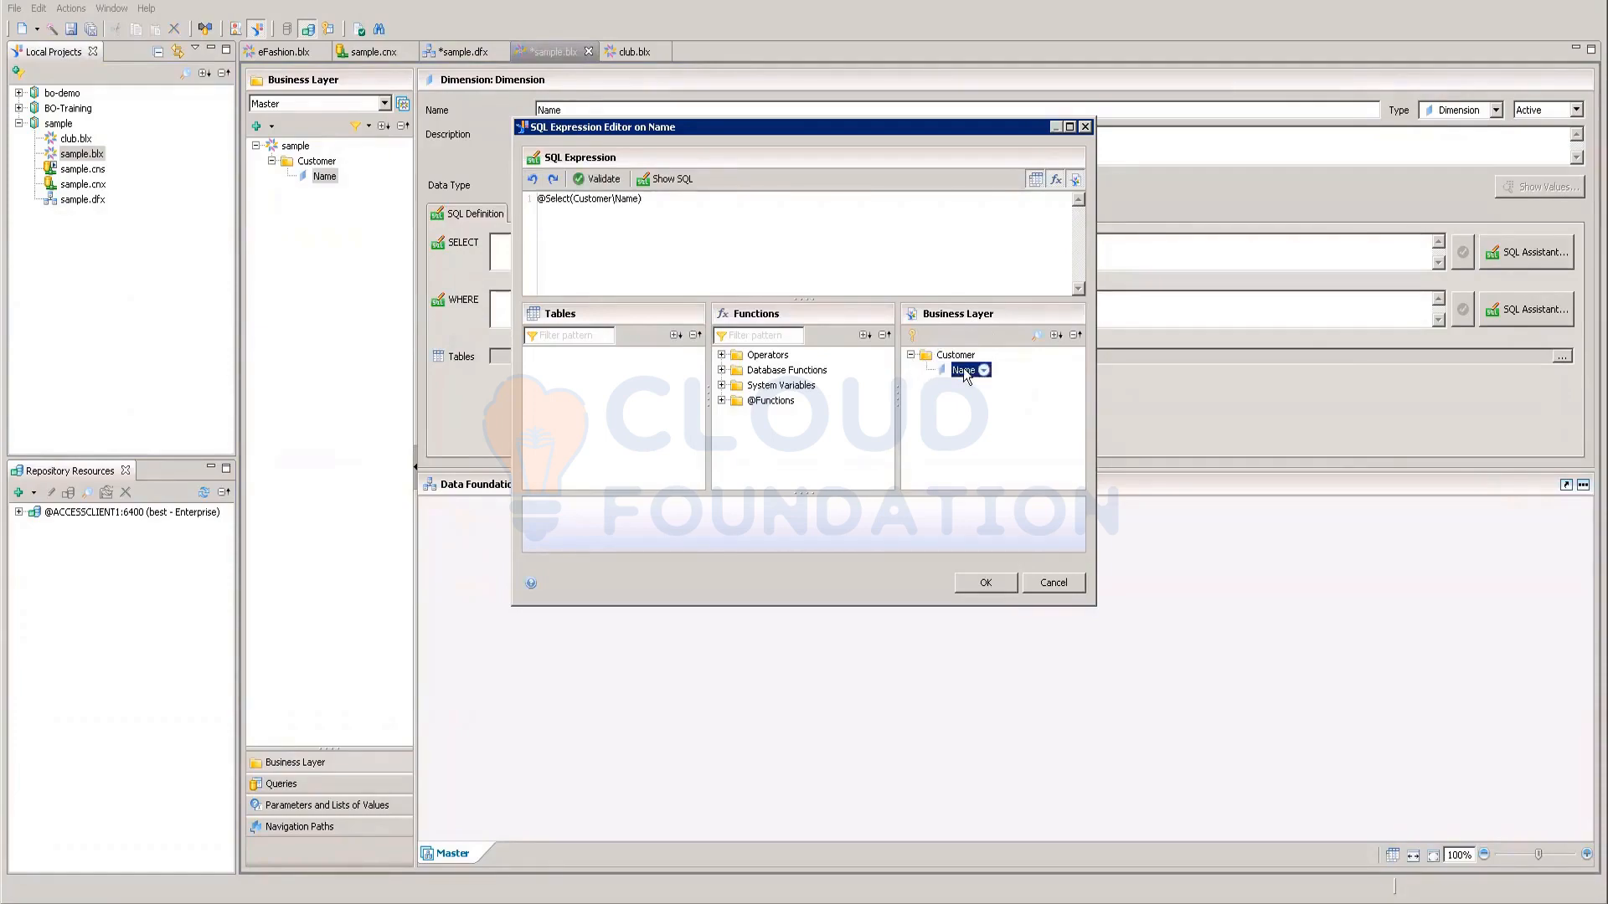
pyautogui.click(572, 200)
pyautogui.press('BackSpace')
pyautogui.press('BackSpace')
pyautogui.press('BackSpace')
pyautogui.press('BackSpace')
pyautogui.press('BackSpace')
pyautogui.press('BackSpace')
pyautogui.press('BackSpace')
pyautogui.press('BackSpace')
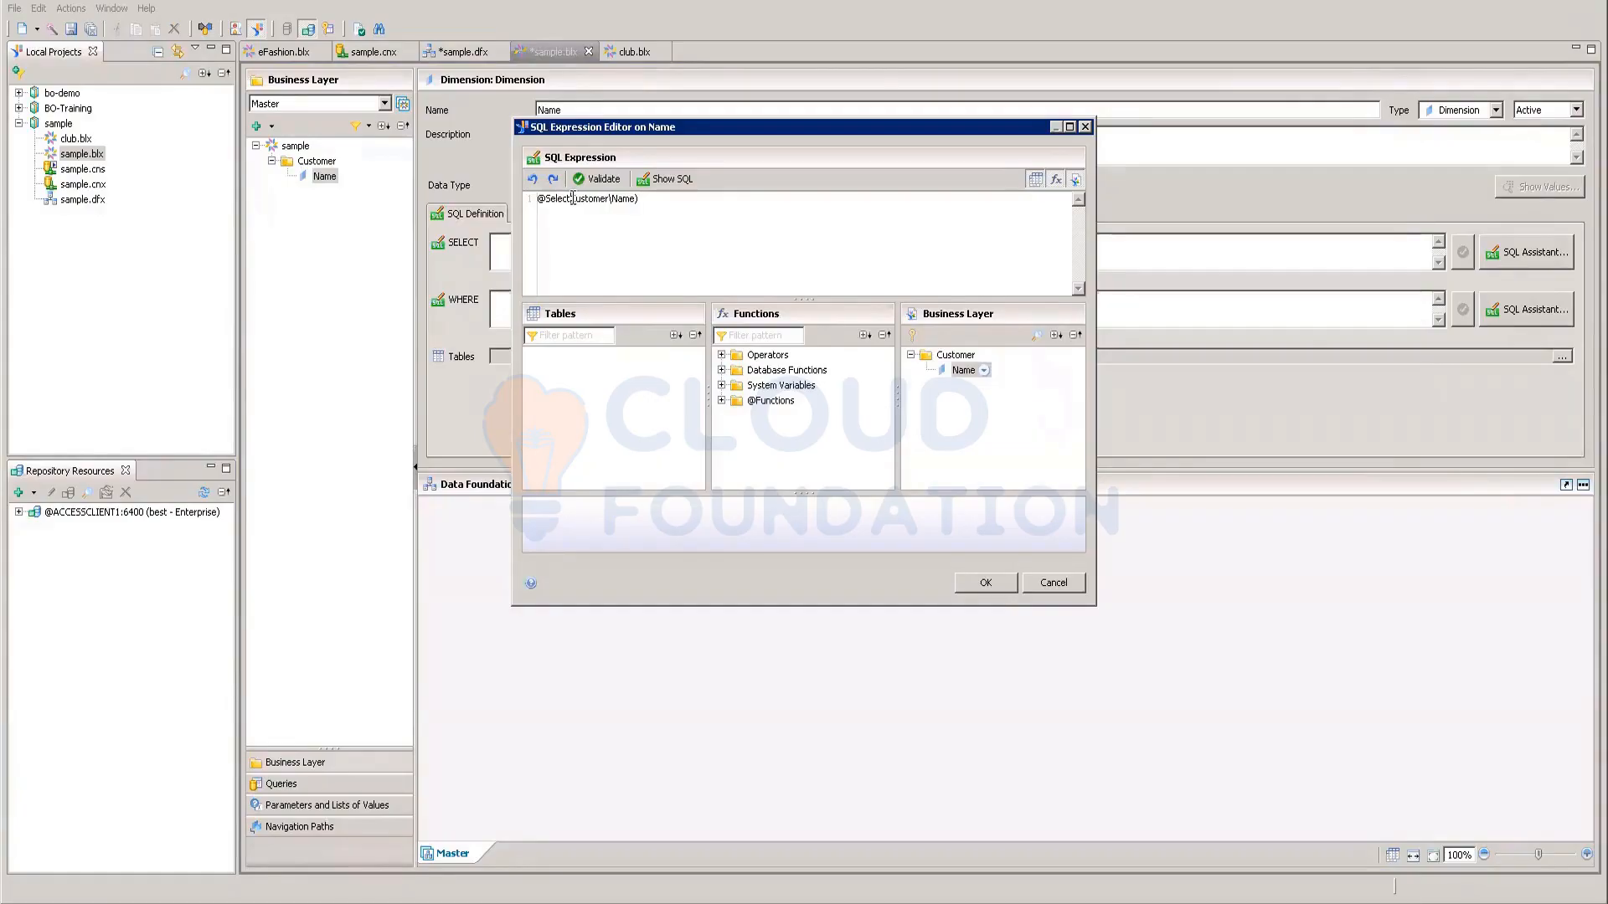
pyautogui.press('End')
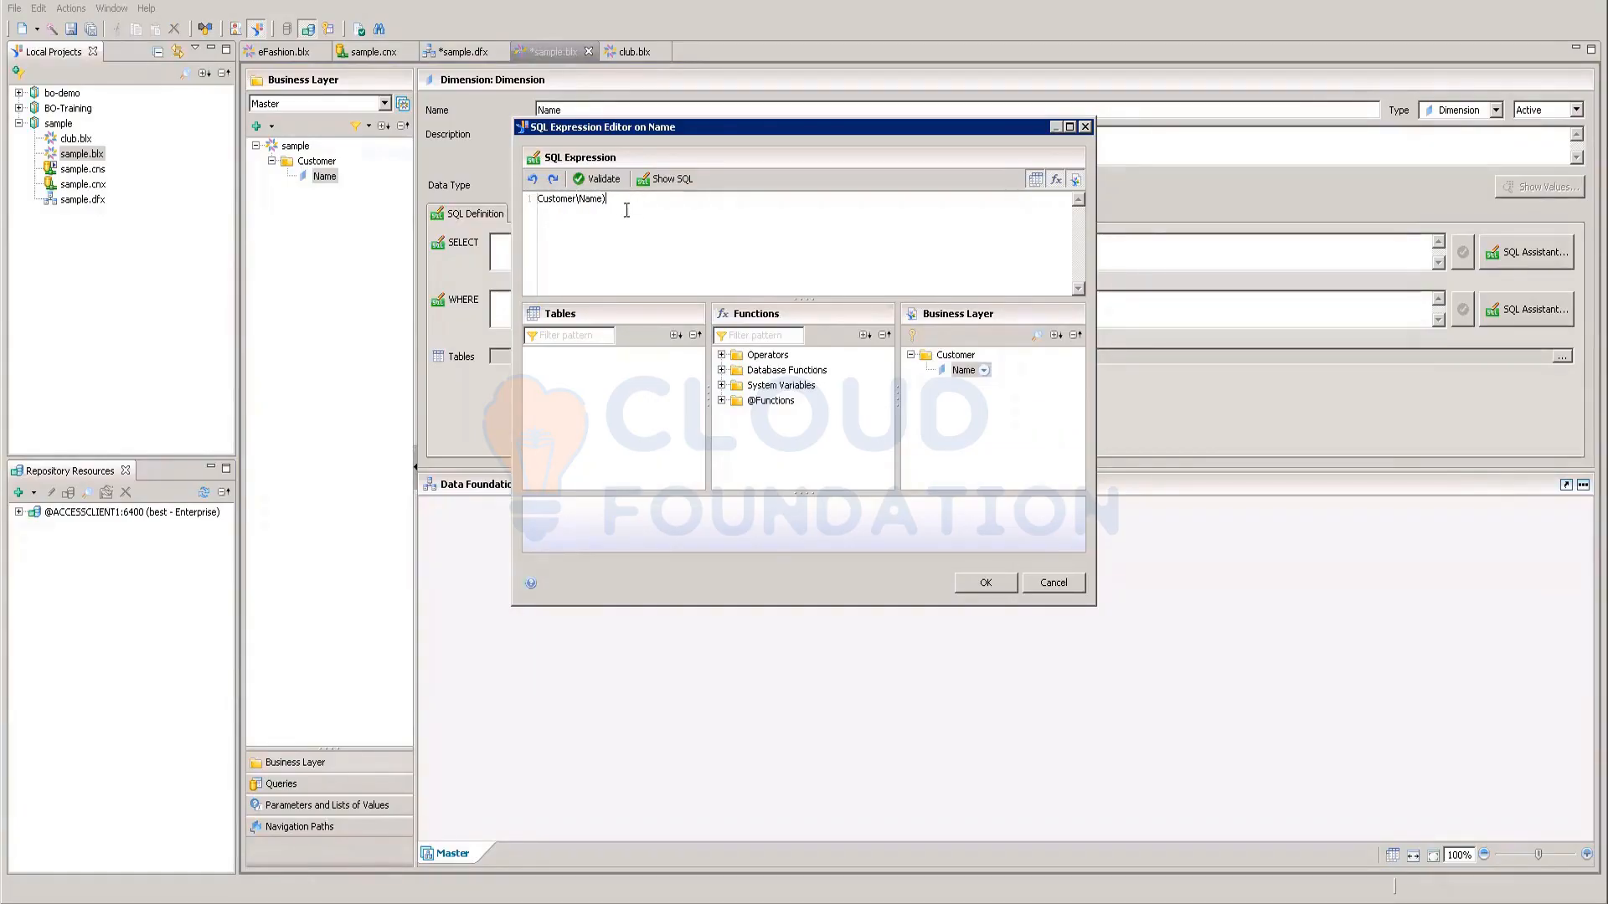
pyautogui.press('BackSpace')
pyautogui.moveTo(643, 203); pyautogui.dragTo(416, 201)
pyautogui.press('BackSpace')
pyautogui.click(1048, 581)
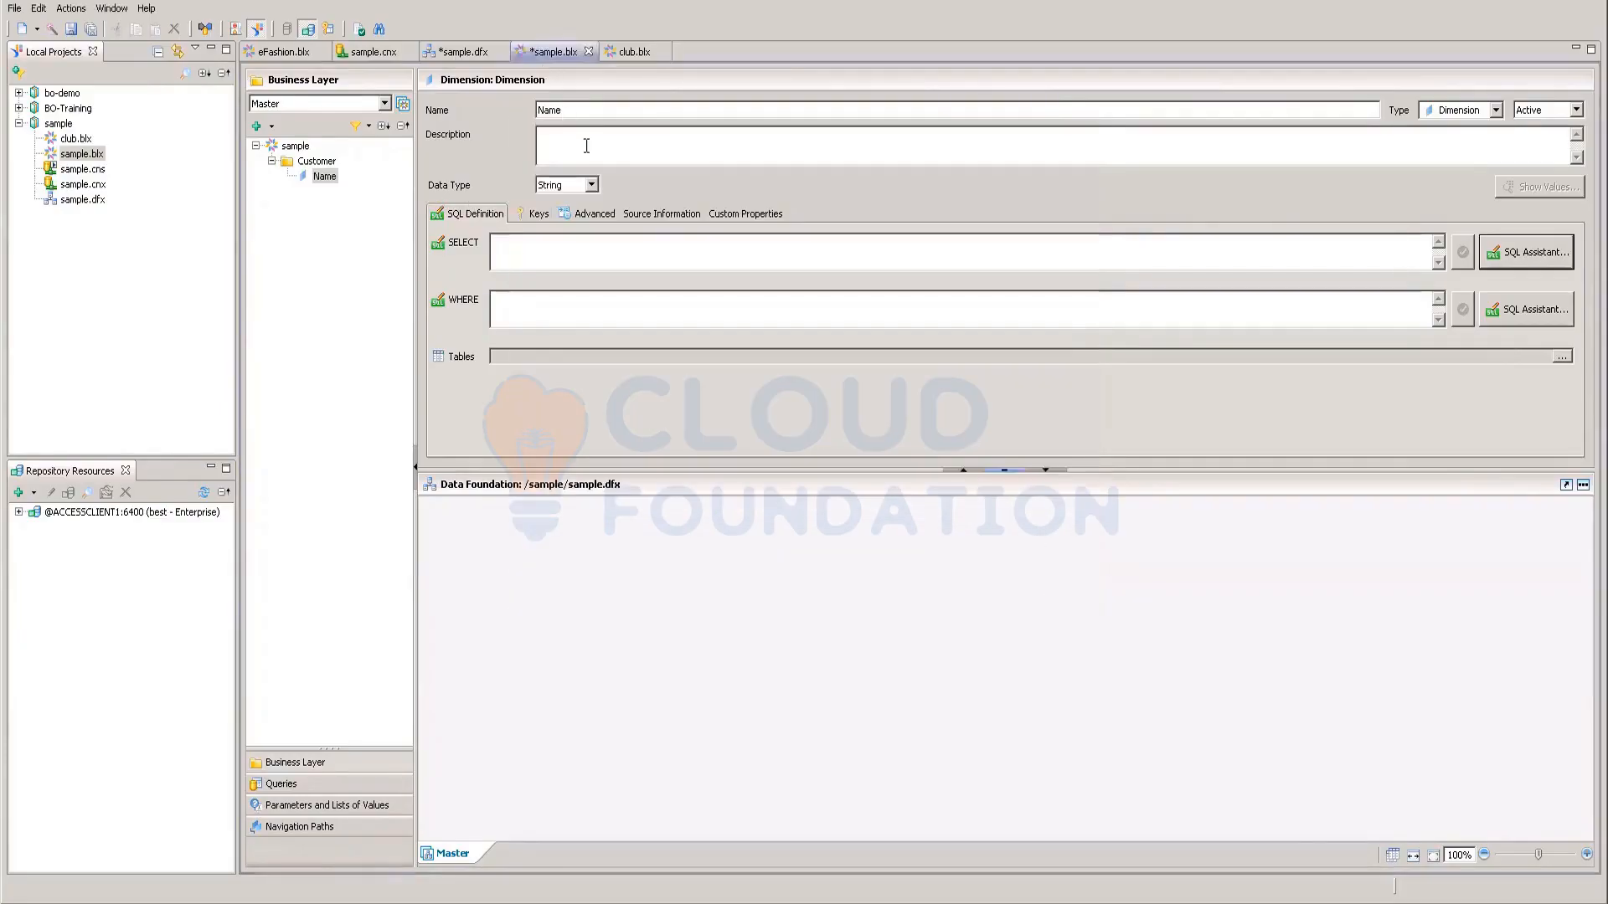
# Step: Try entering '=cu' in the SELECT editor, erase it, and cancel without saving
pyautogui.click(1509, 259)
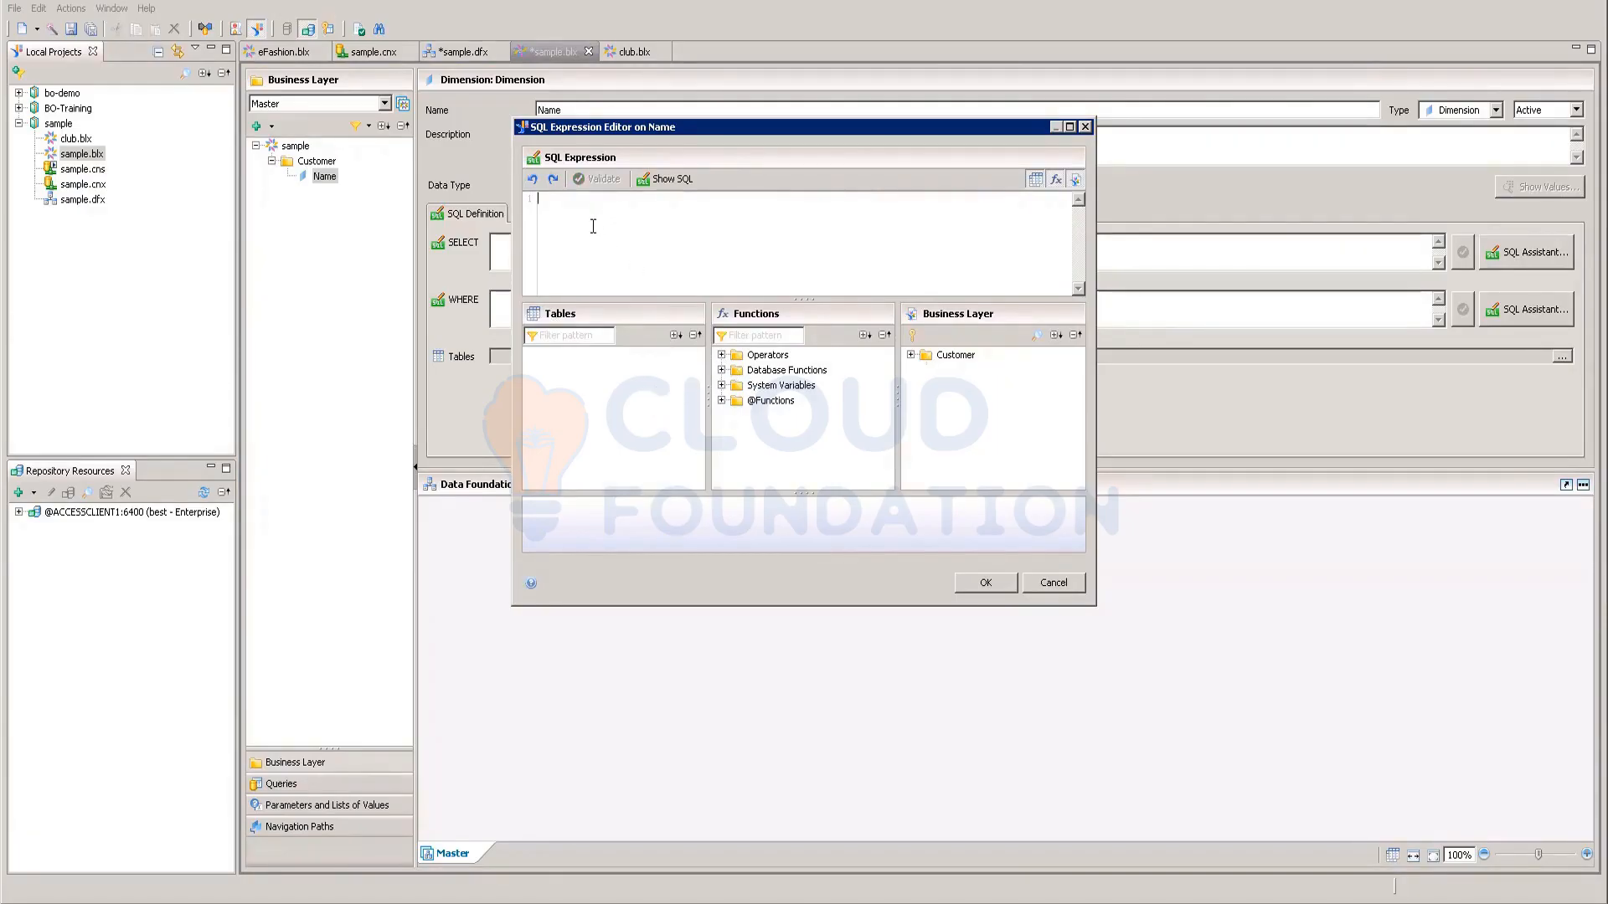
pyautogui.write('=cu')
pyautogui.press('BackSpace')
pyautogui.press('BackSpace')
pyautogui.click(1054, 584)
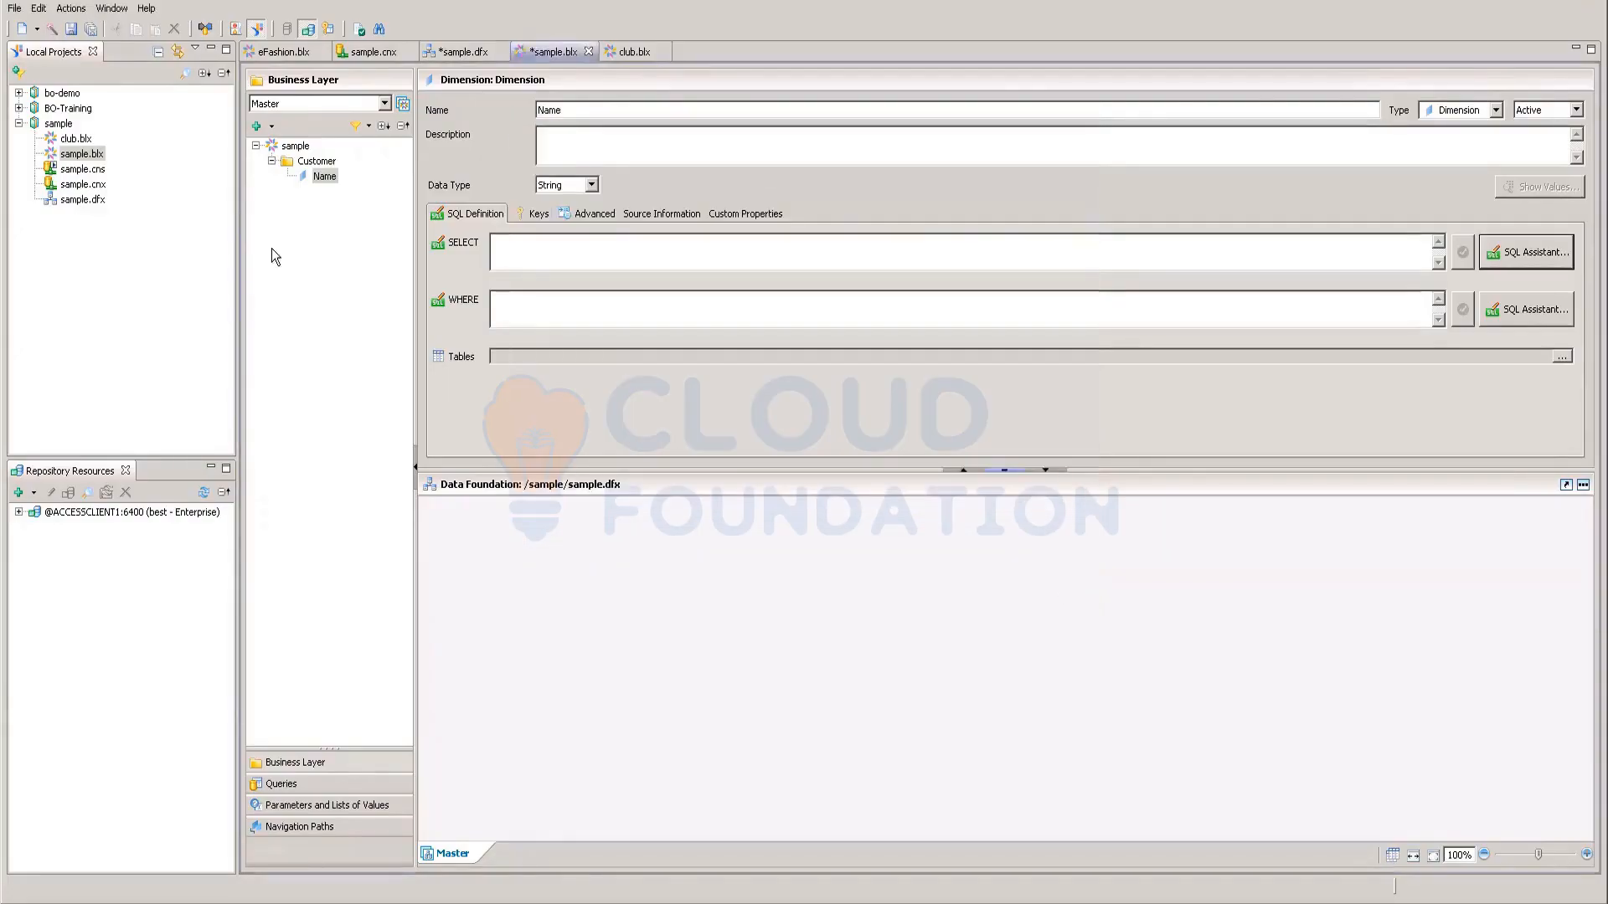
# Step: Inspect the Customer table's properties in sample.dfx, then return to sample.blx
pyautogui.click(92, 203)
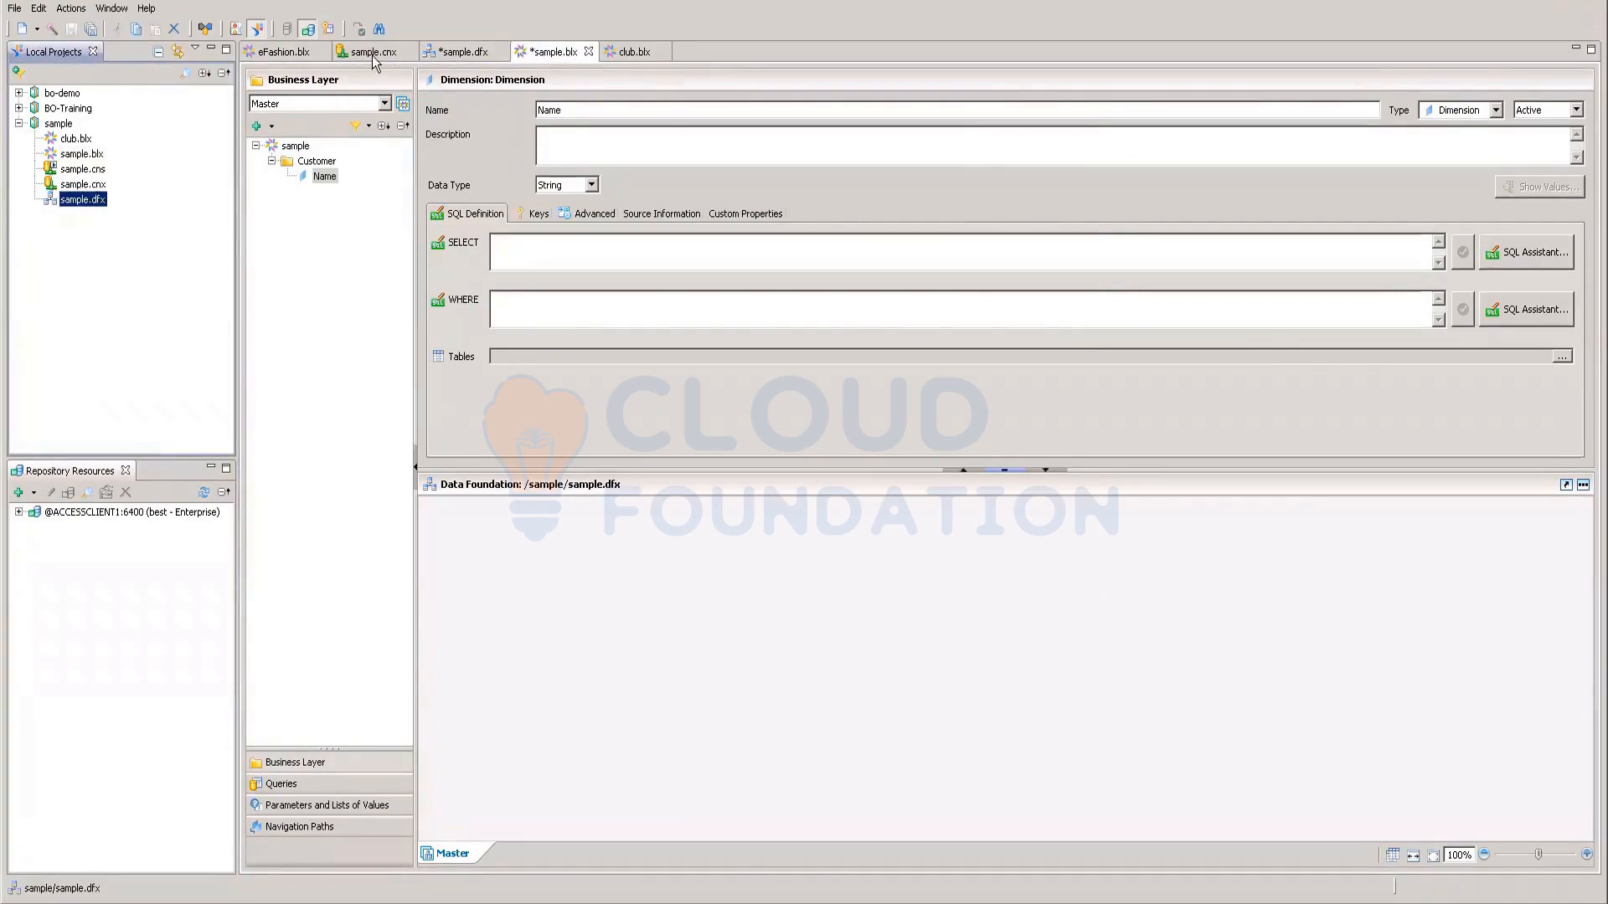
pyautogui.doubleClick(84, 201)
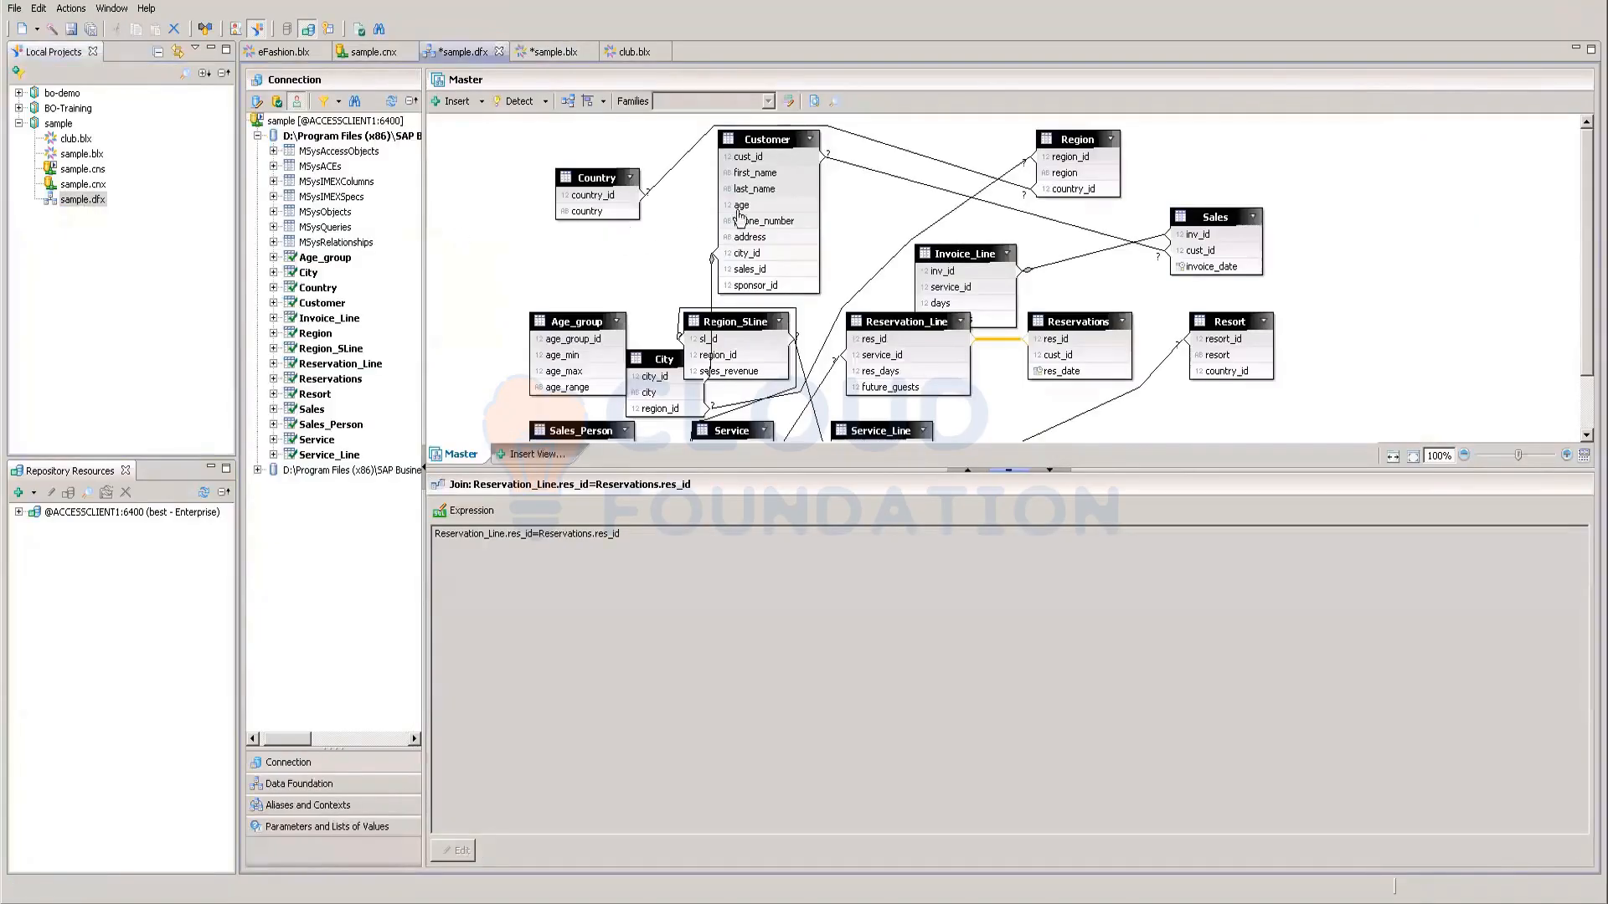
pyautogui.click(764, 139)
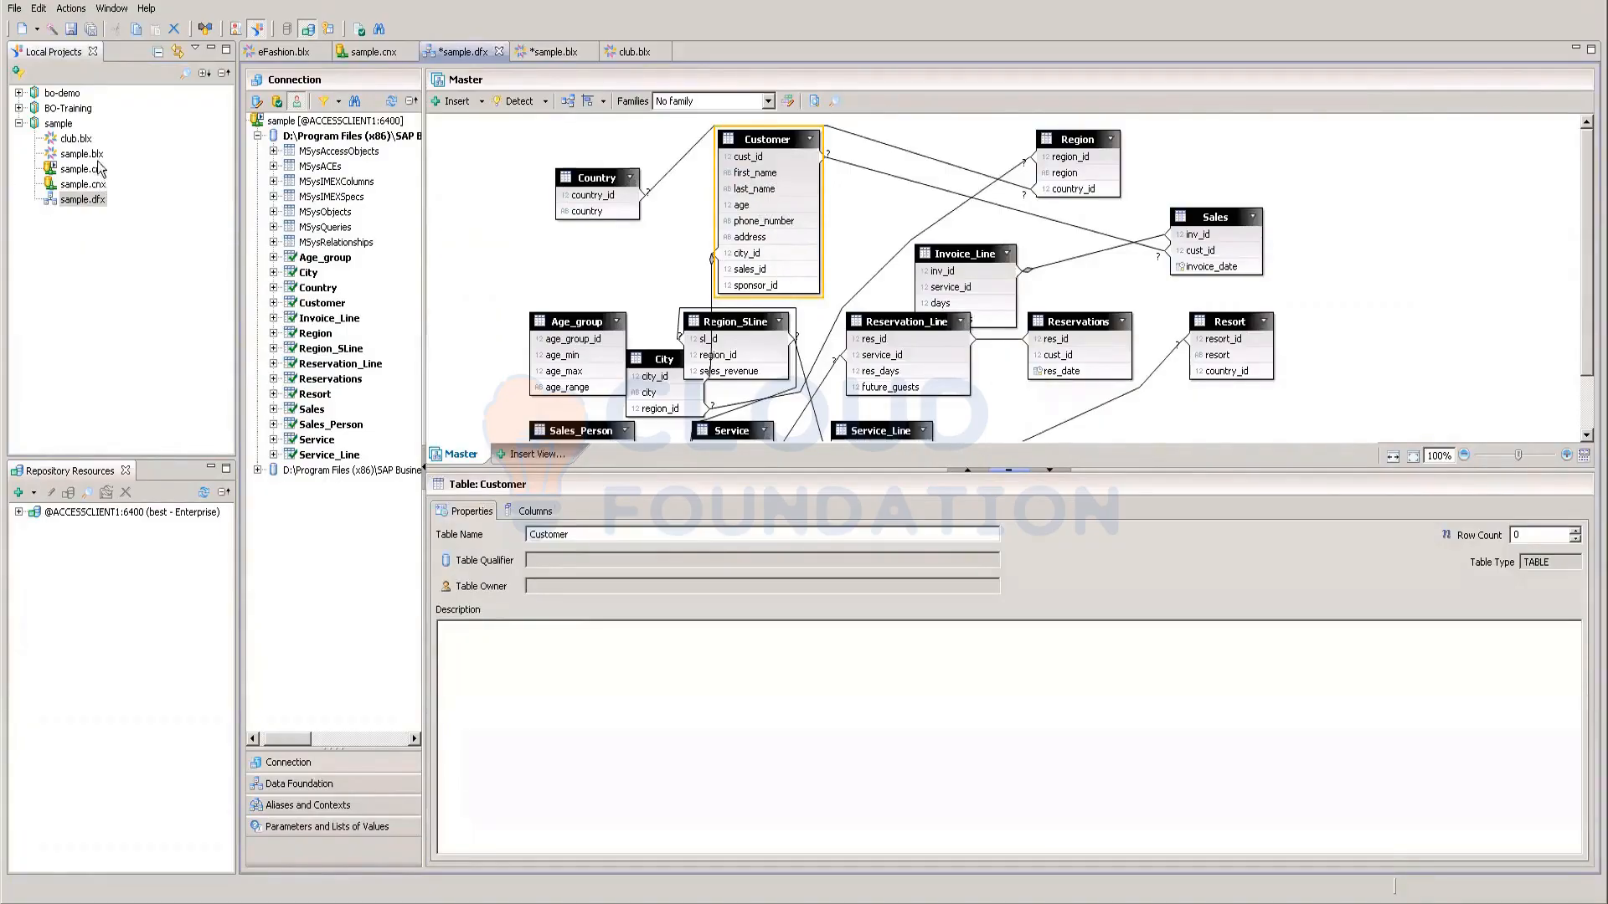
pyautogui.doubleClick(75, 139)
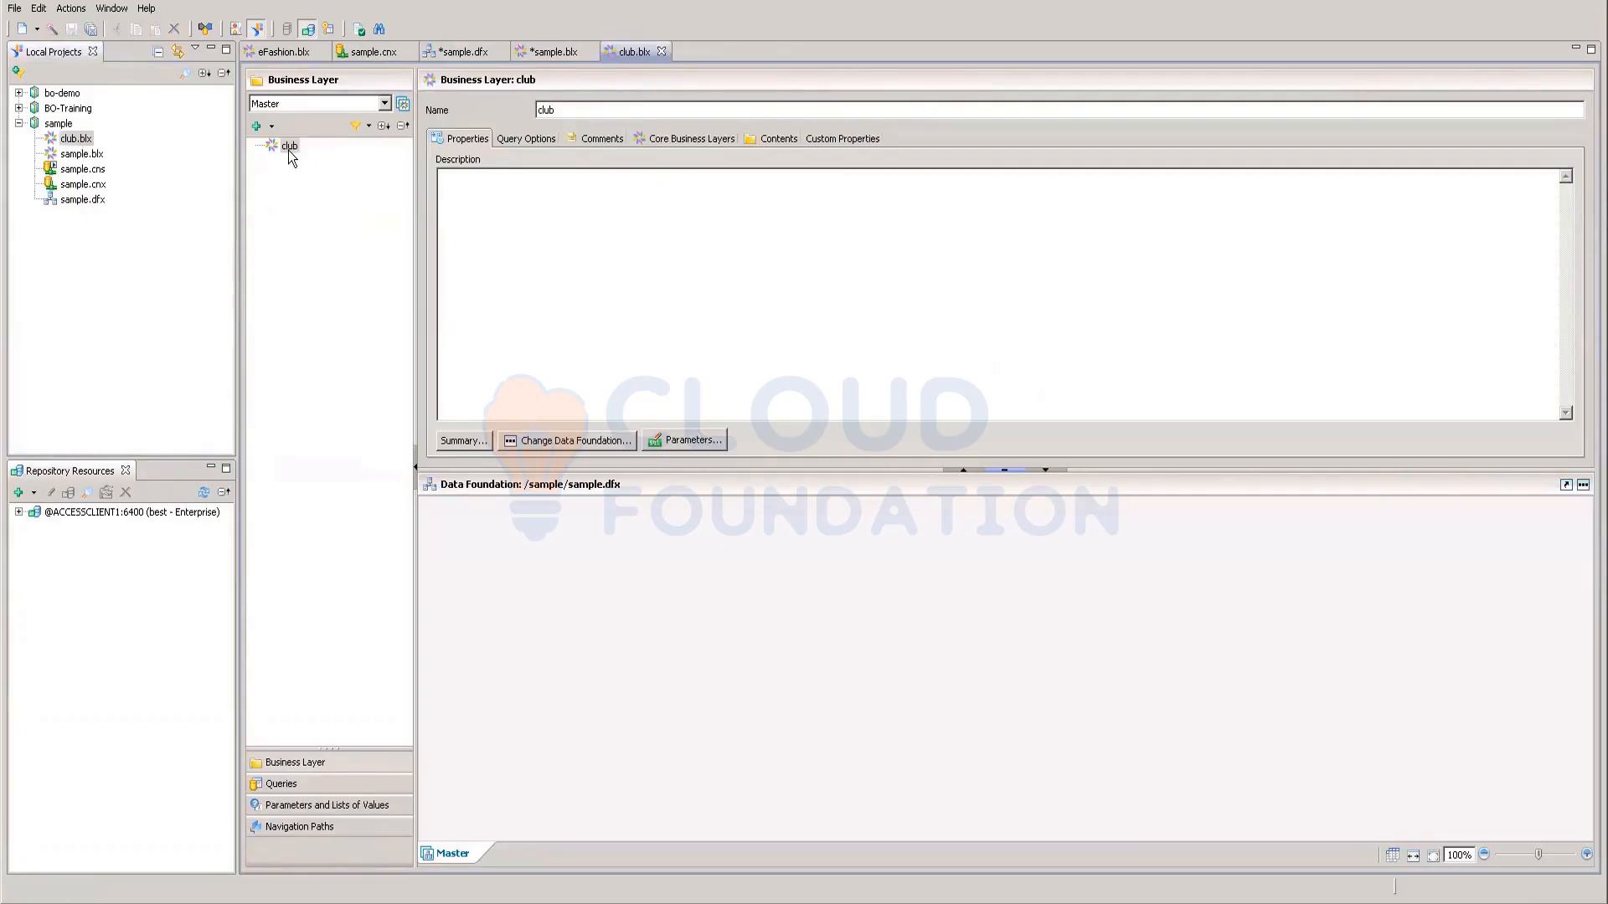
pyautogui.click(90, 156)
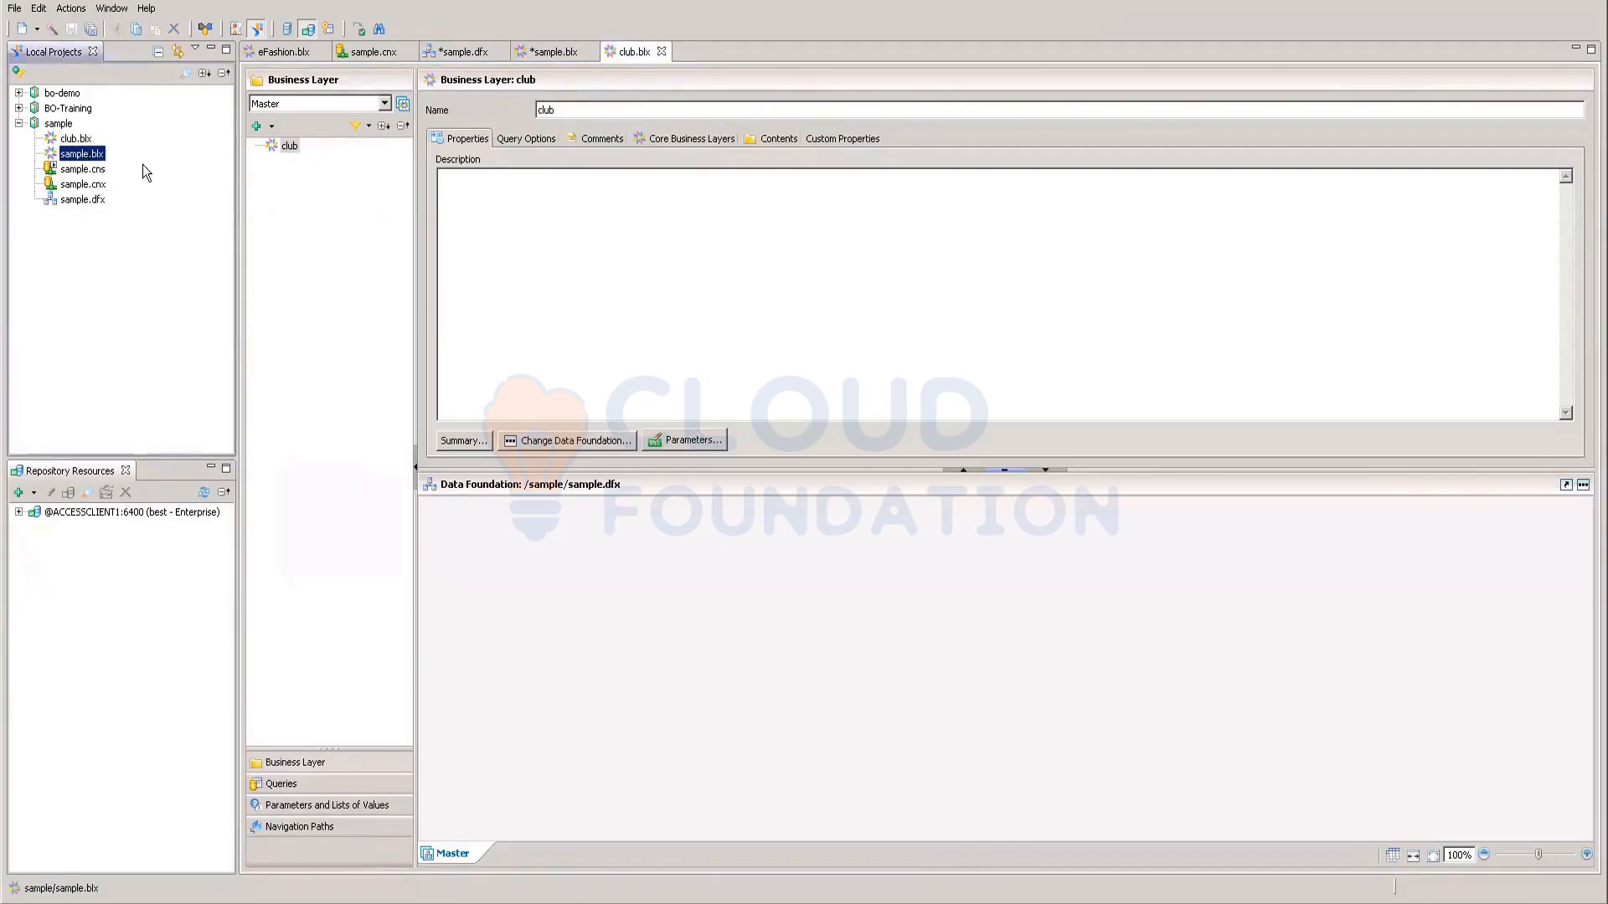
pyautogui.doubleClick(89, 154)
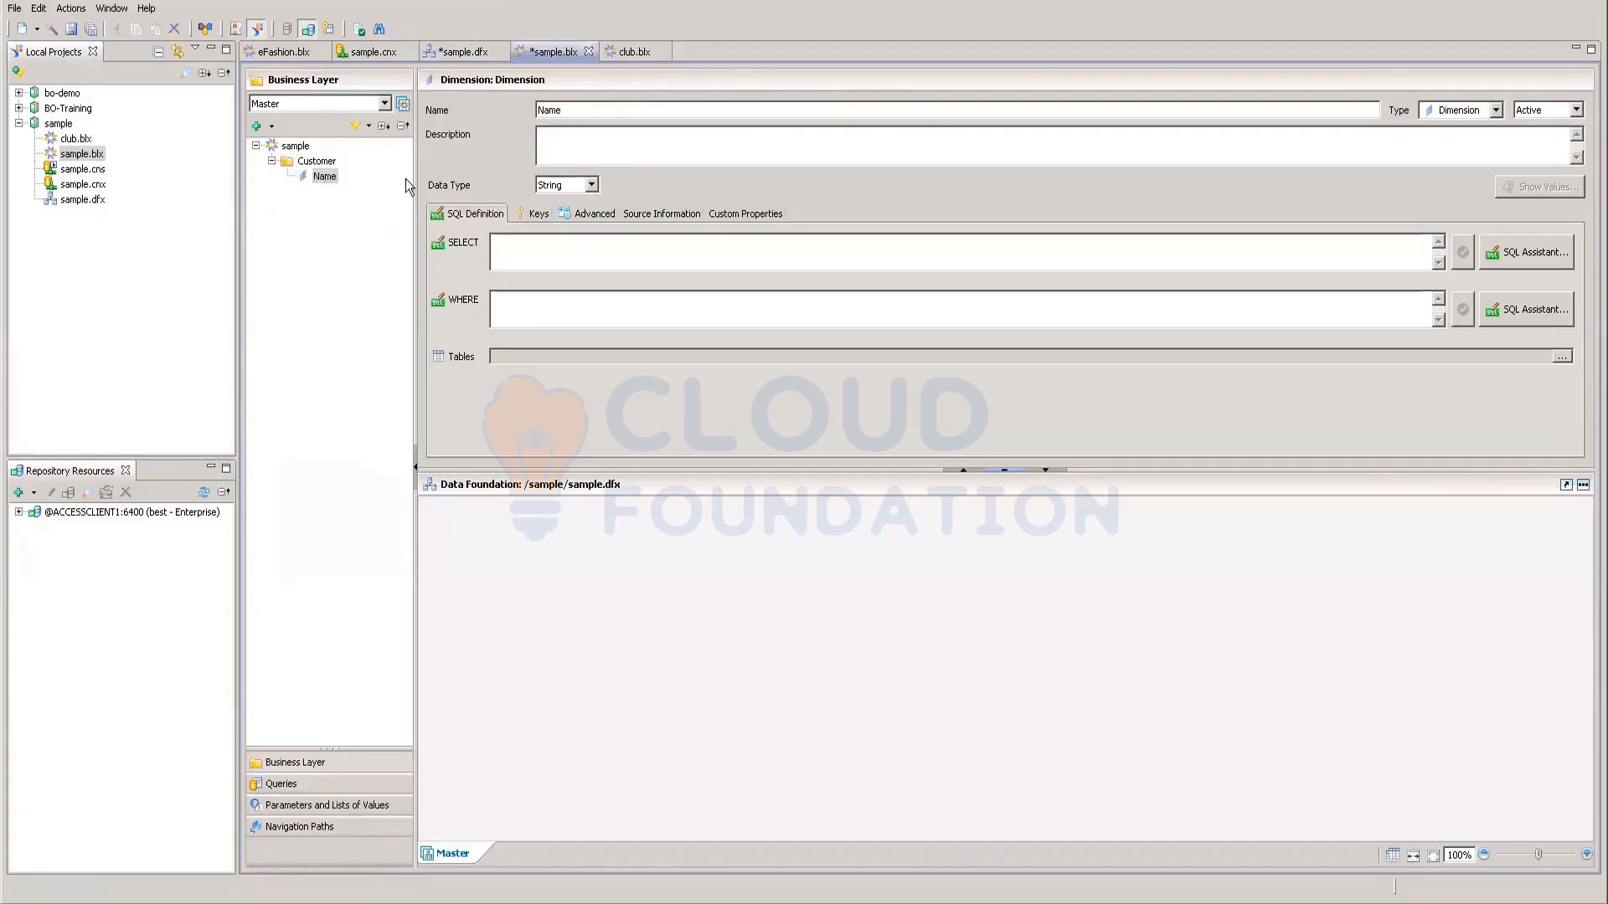
# Step: Enter Customer.first_name as the Name SELECT, validating and dismissing the invalid-expression errors
pyautogui.click(512, 253)
pyautogui.write('=Custo')
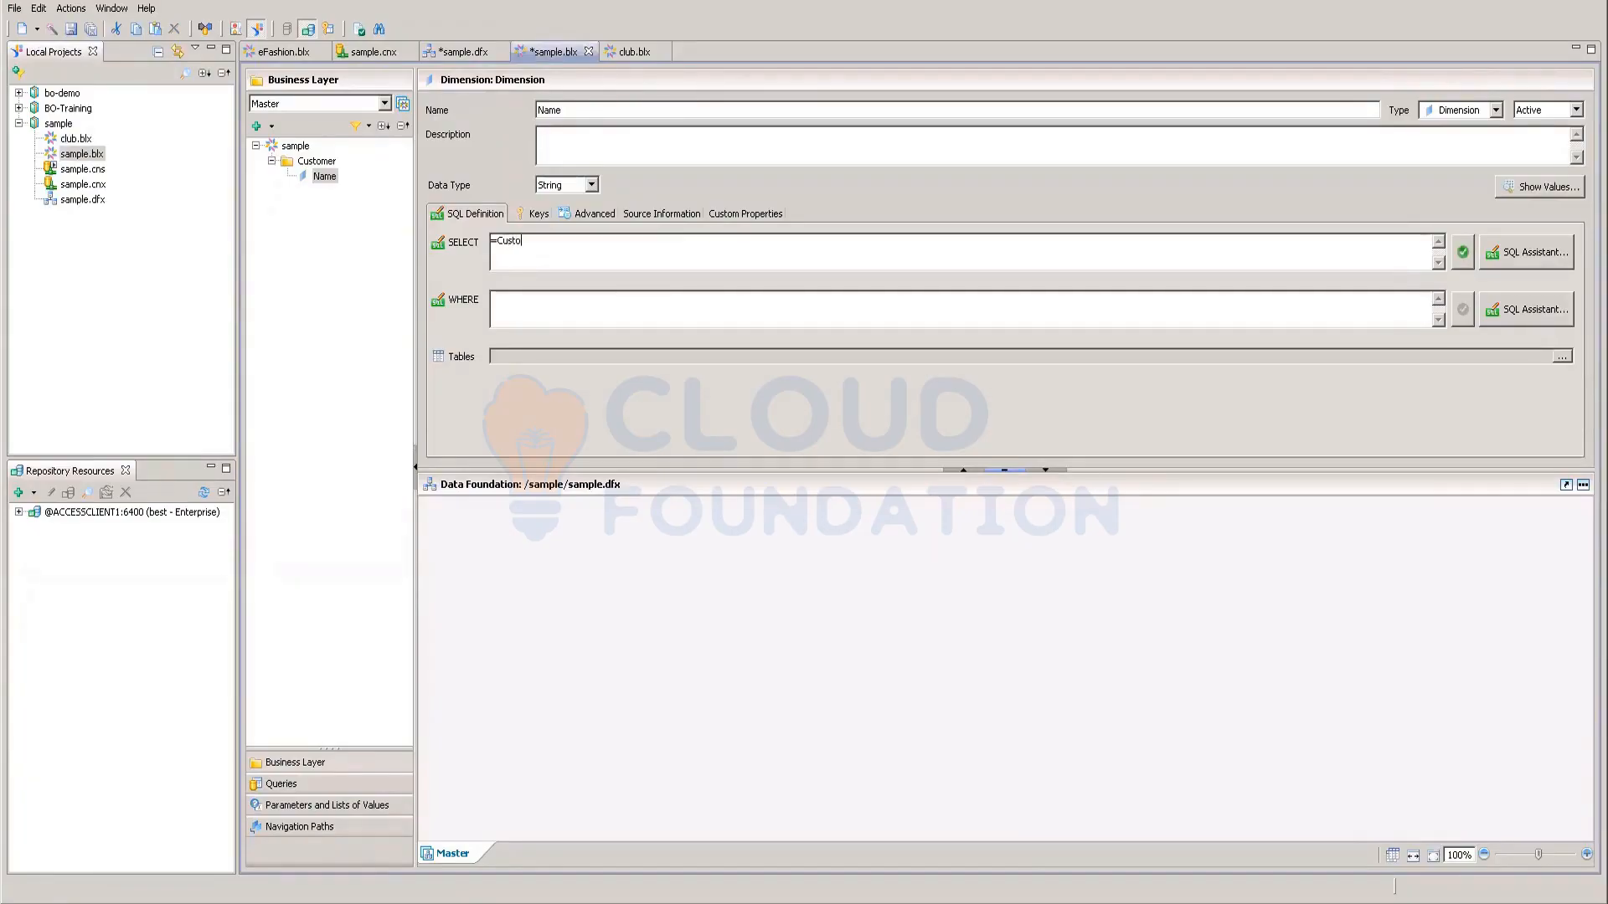
pyautogui.write('mer.first_name')
pyautogui.click(1462, 252)
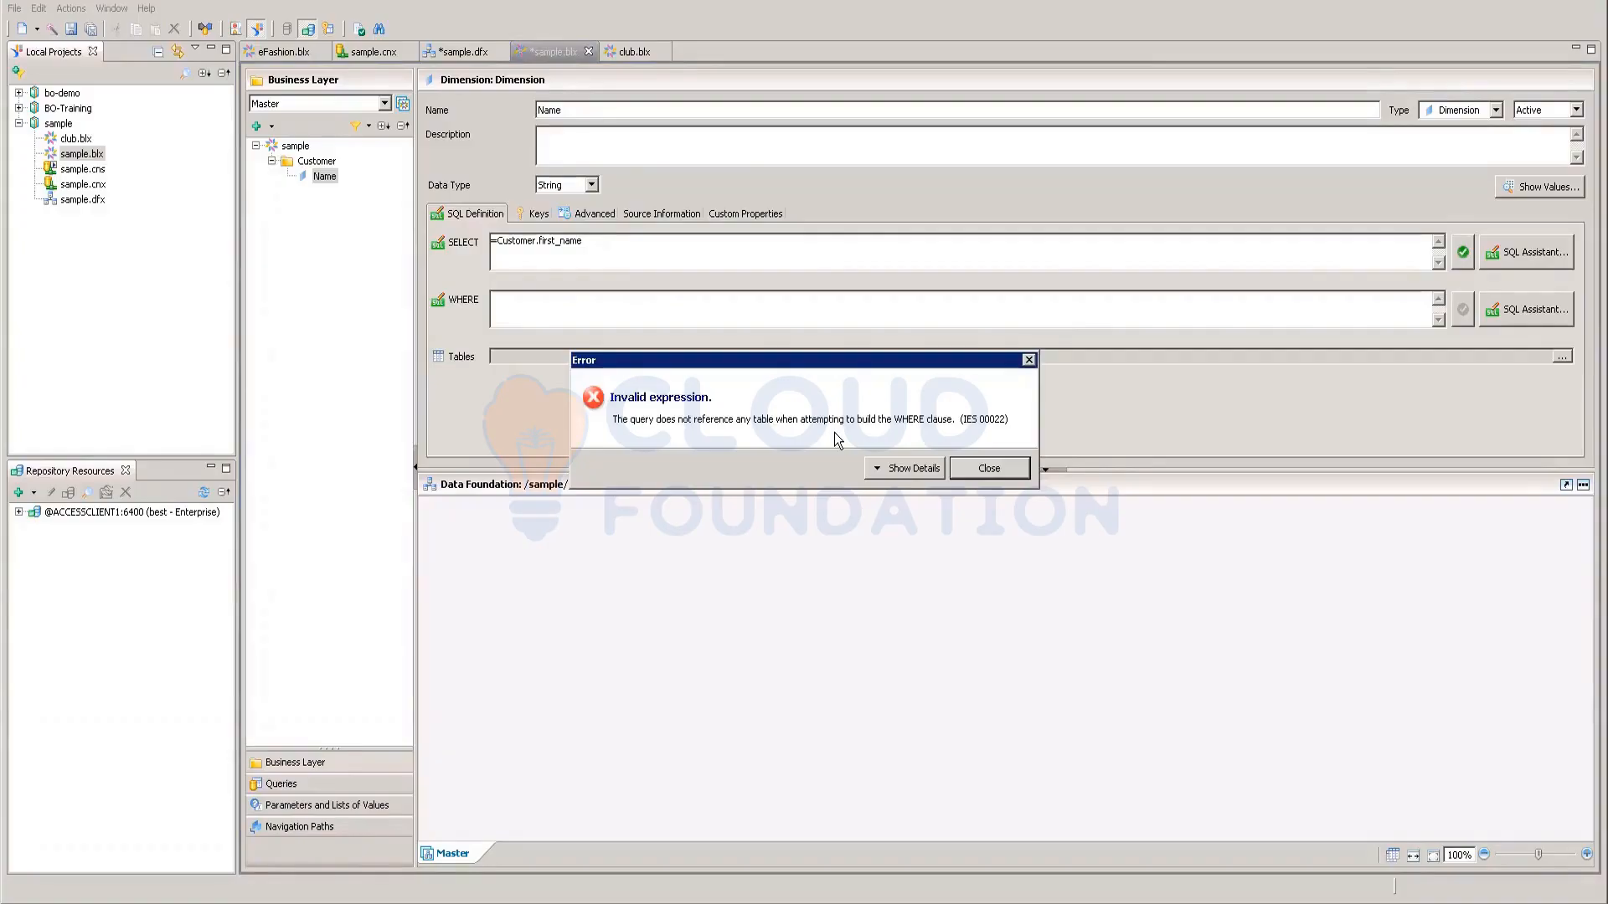
pyautogui.click(988, 467)
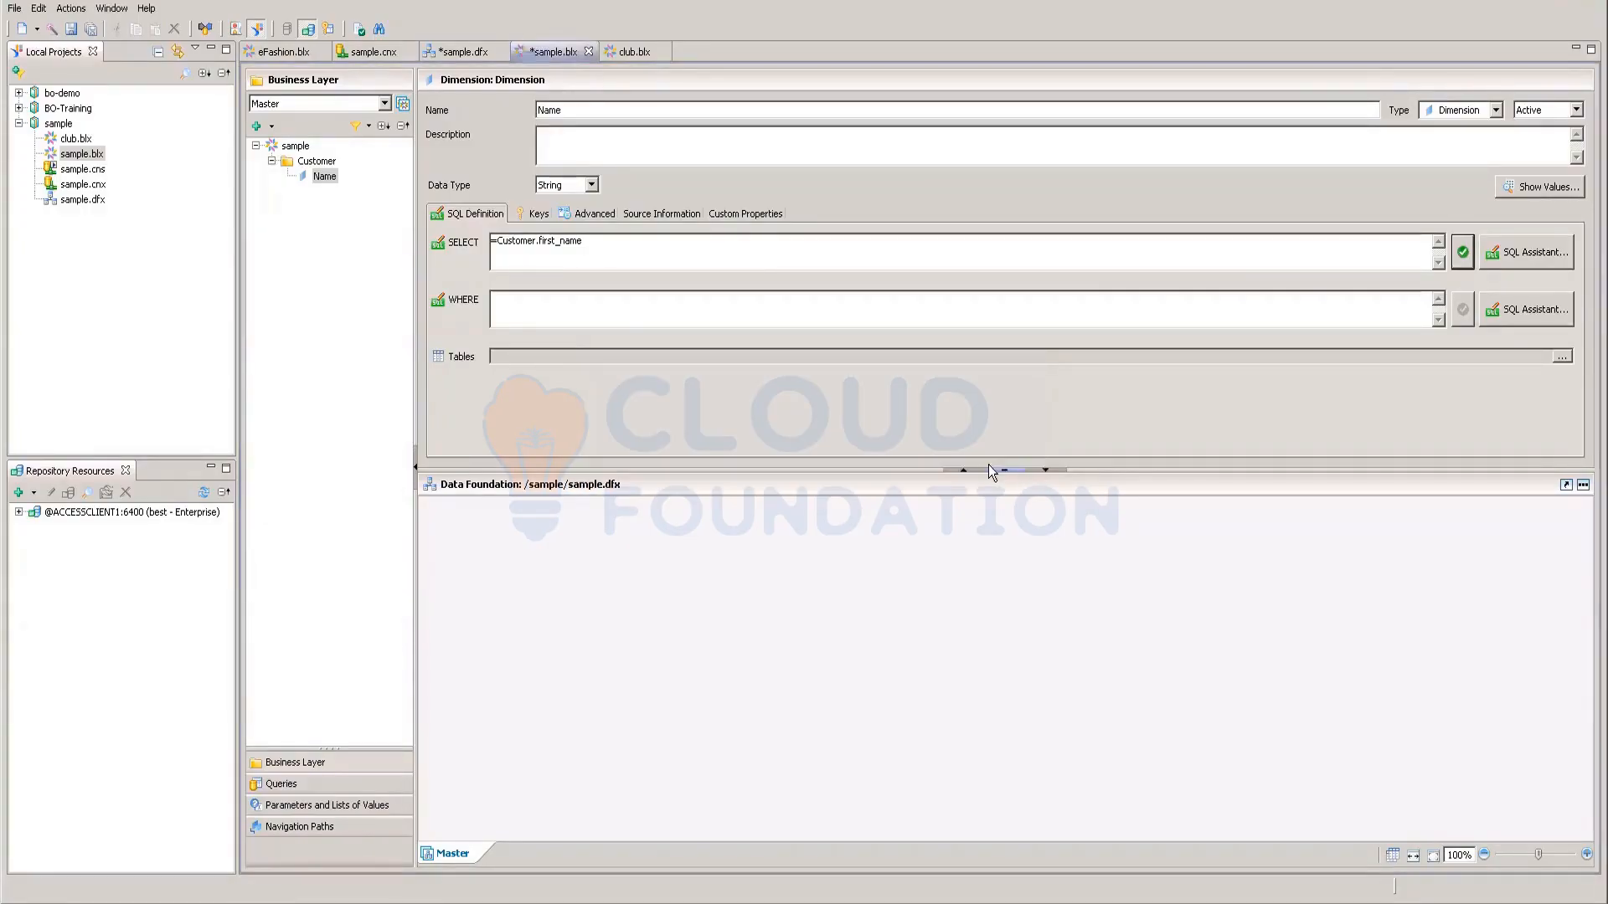
pyautogui.click(495, 239)
pyautogui.press('BackSpace')
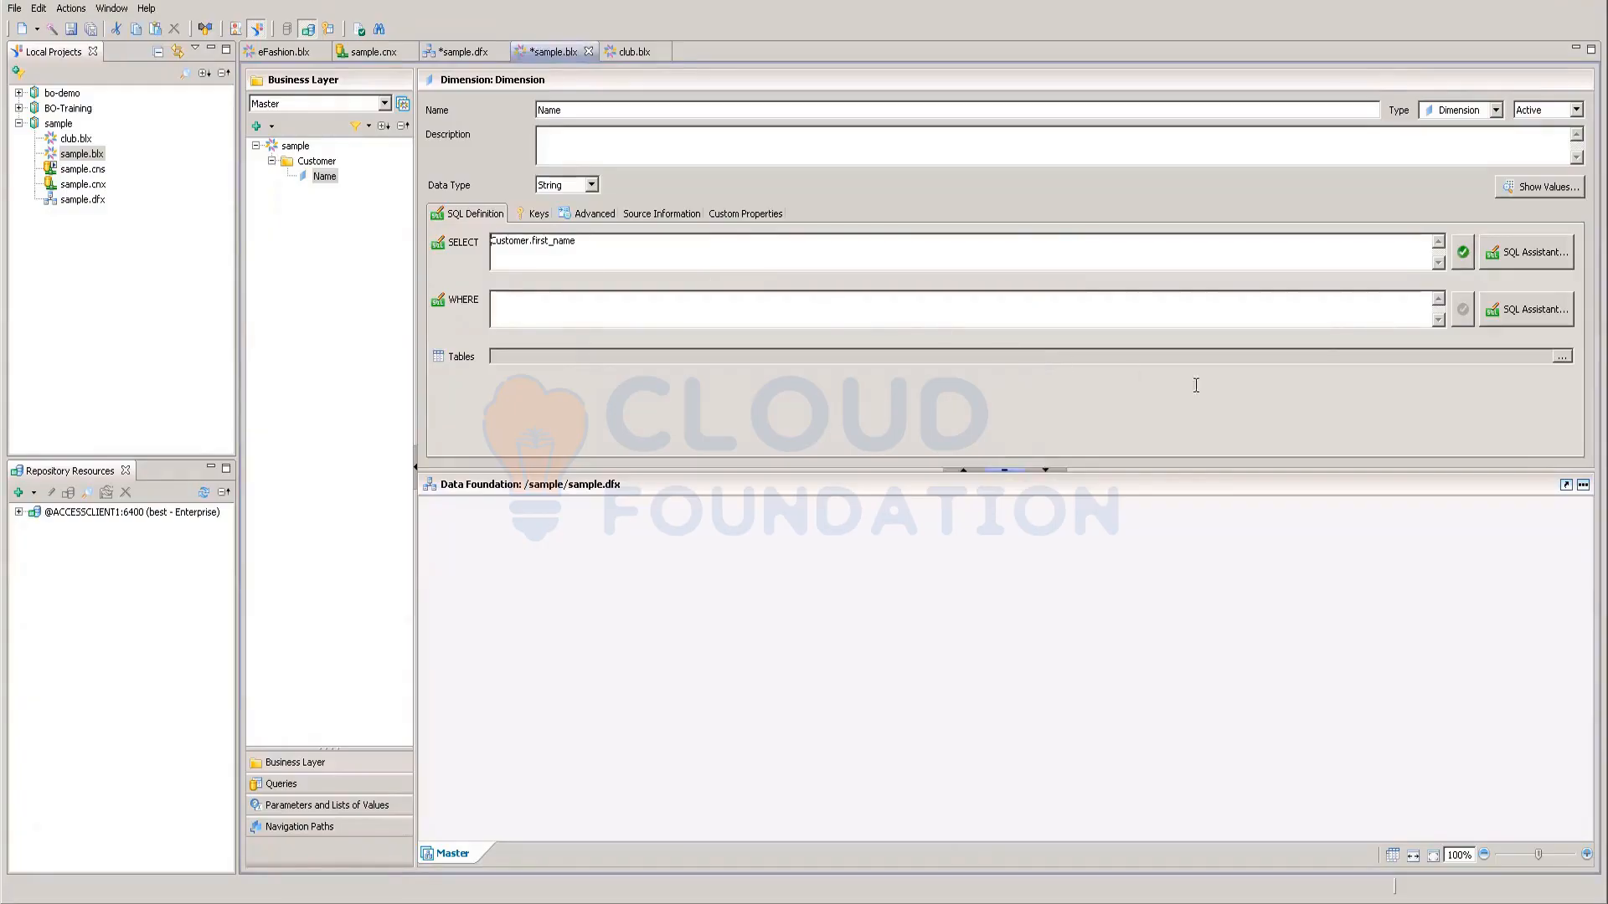
pyautogui.click(1462, 252)
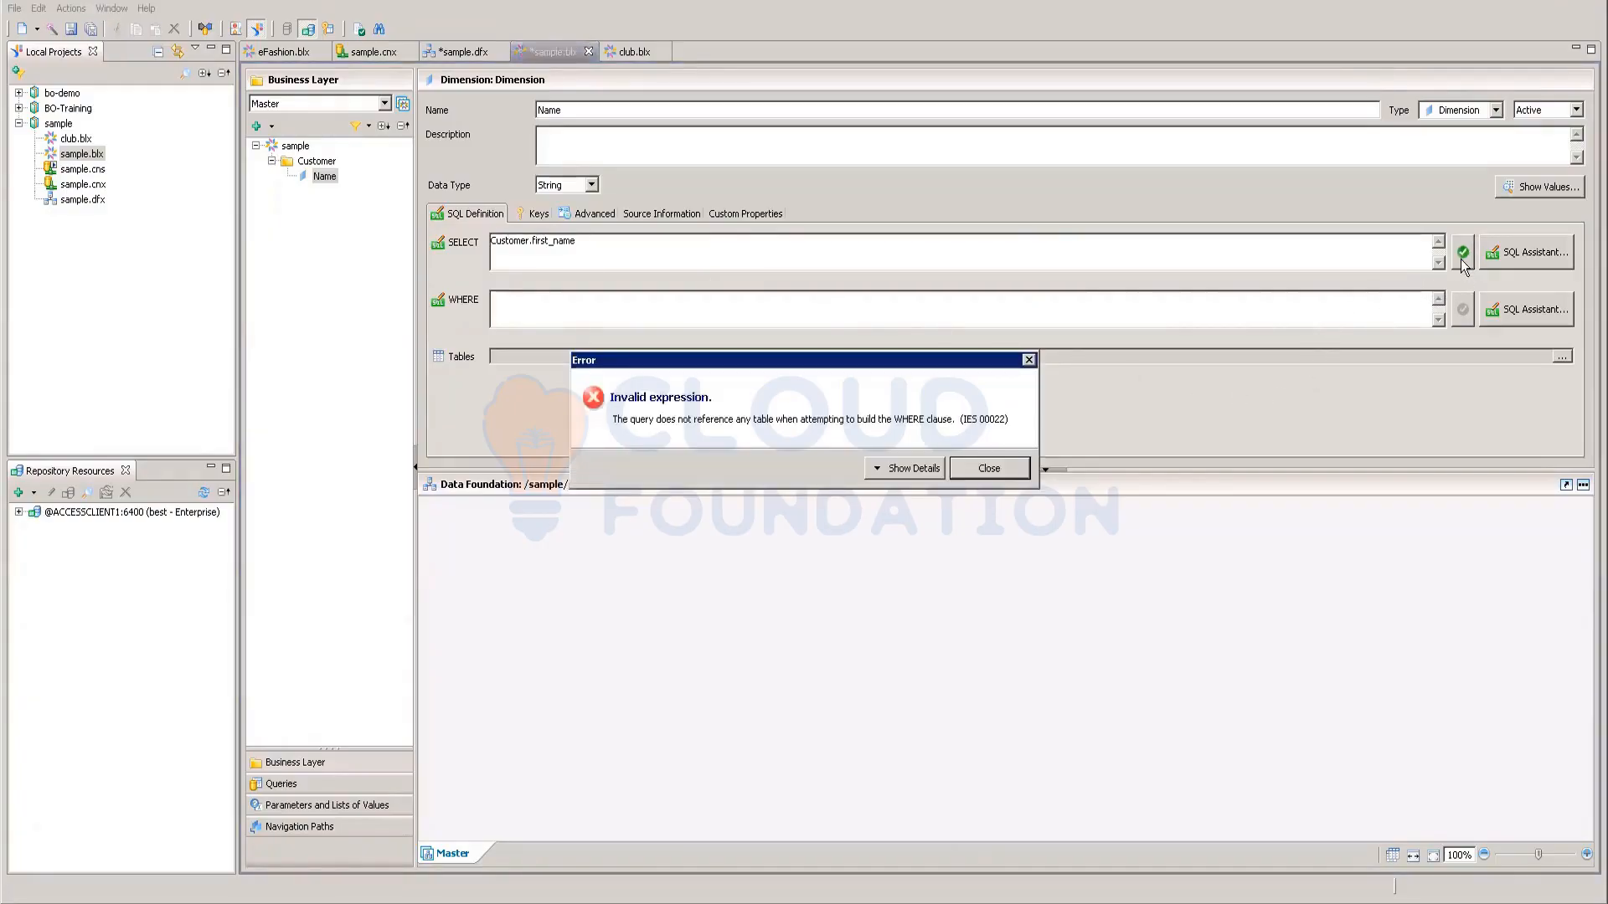
pyautogui.click(983, 469)
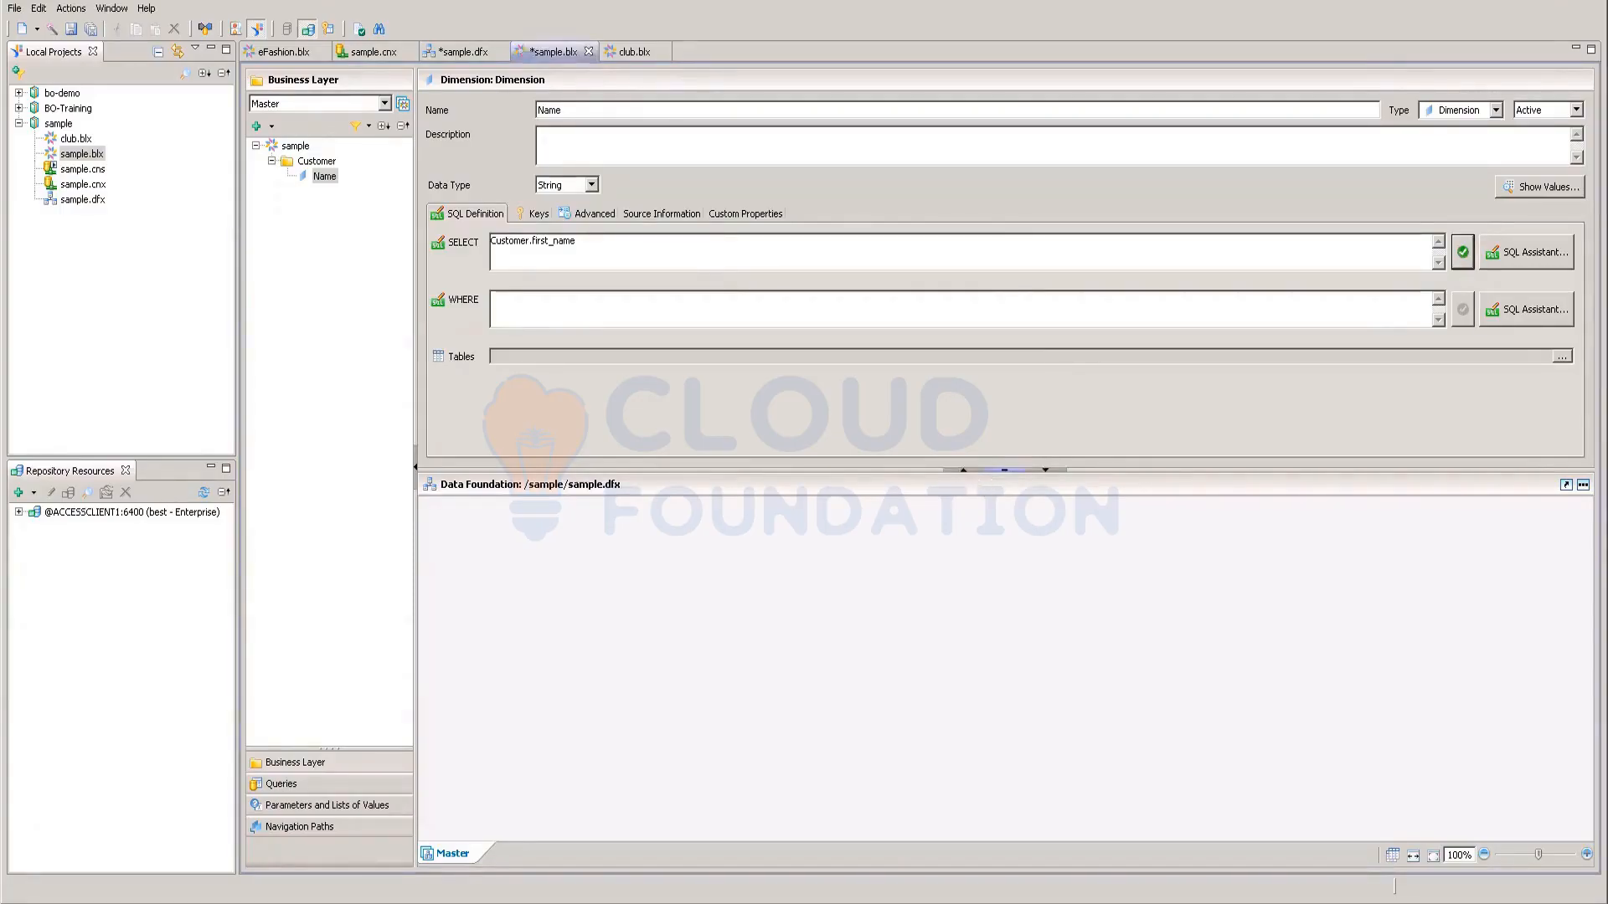
# Step: Review the dimension's associated Tables list, then cancel leaving it unchanged
pyautogui.click(537, 358)
pyautogui.click(1562, 358)
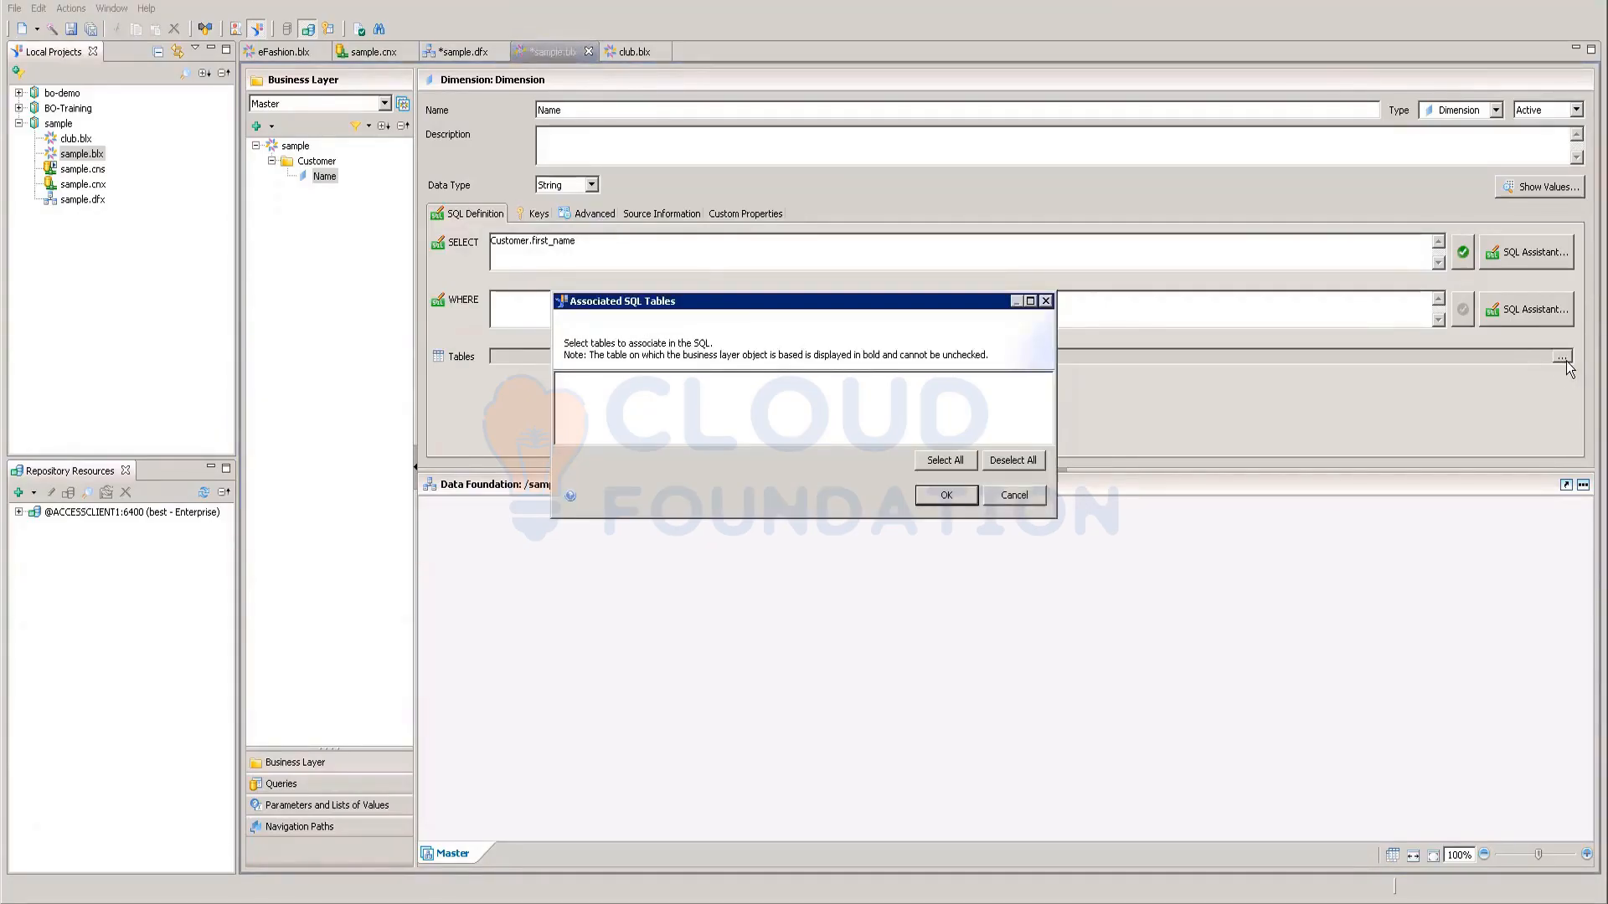
pyautogui.click(946, 462)
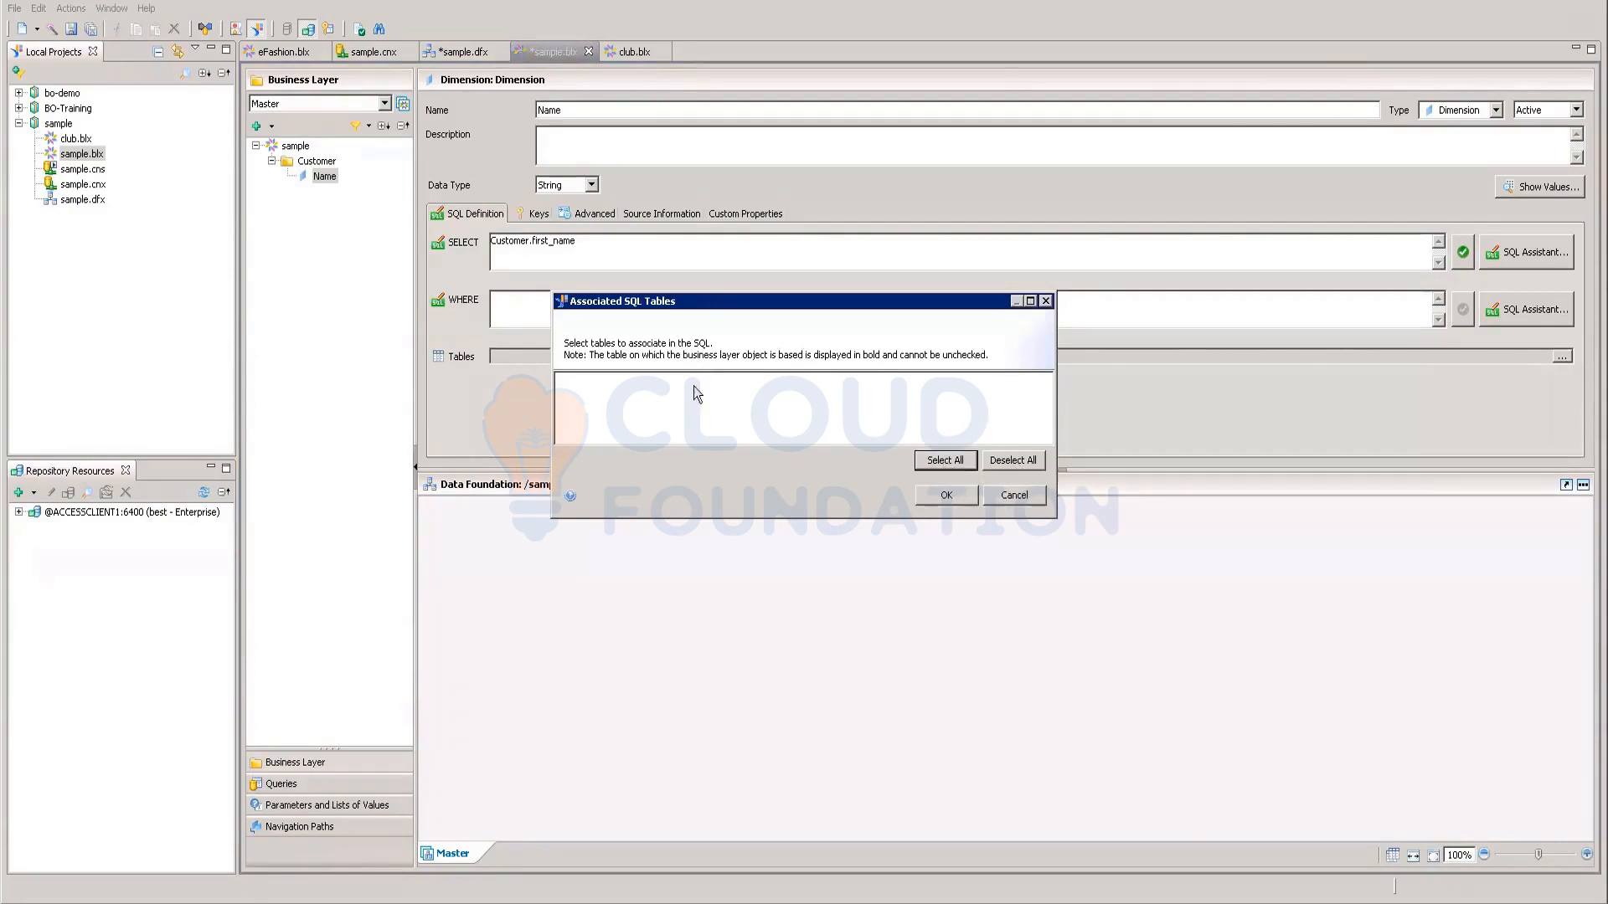
pyautogui.click(1037, 497)
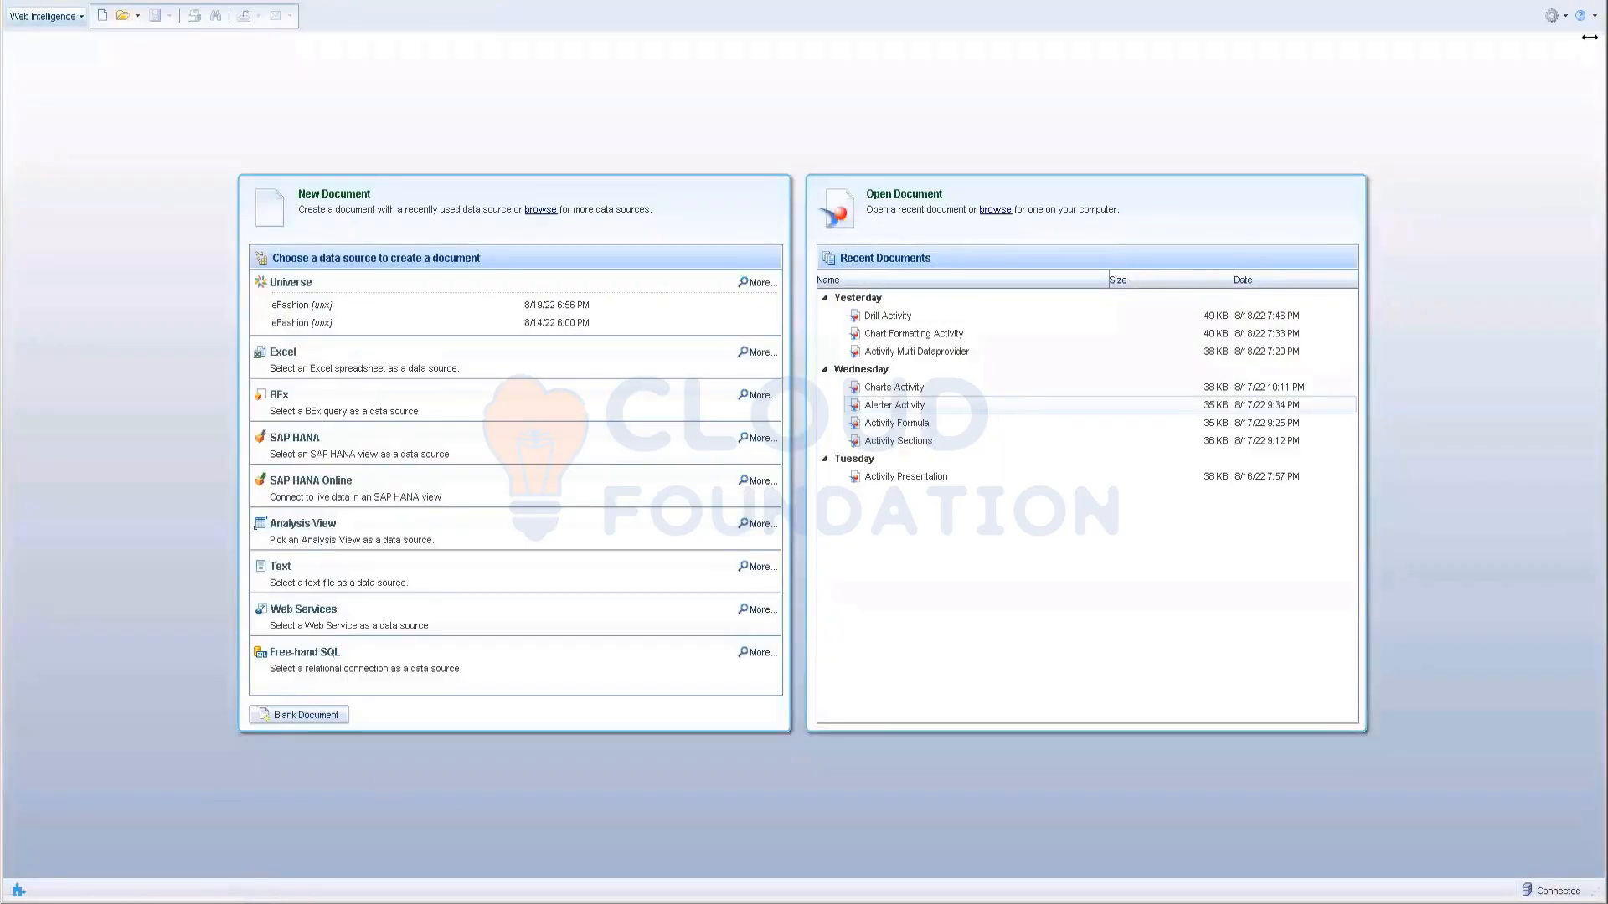
# Step: Close Web Intelligence and relaunch Web Intelligence Rich Client via a Start search for 'we'
pyautogui.click(1593, 3)
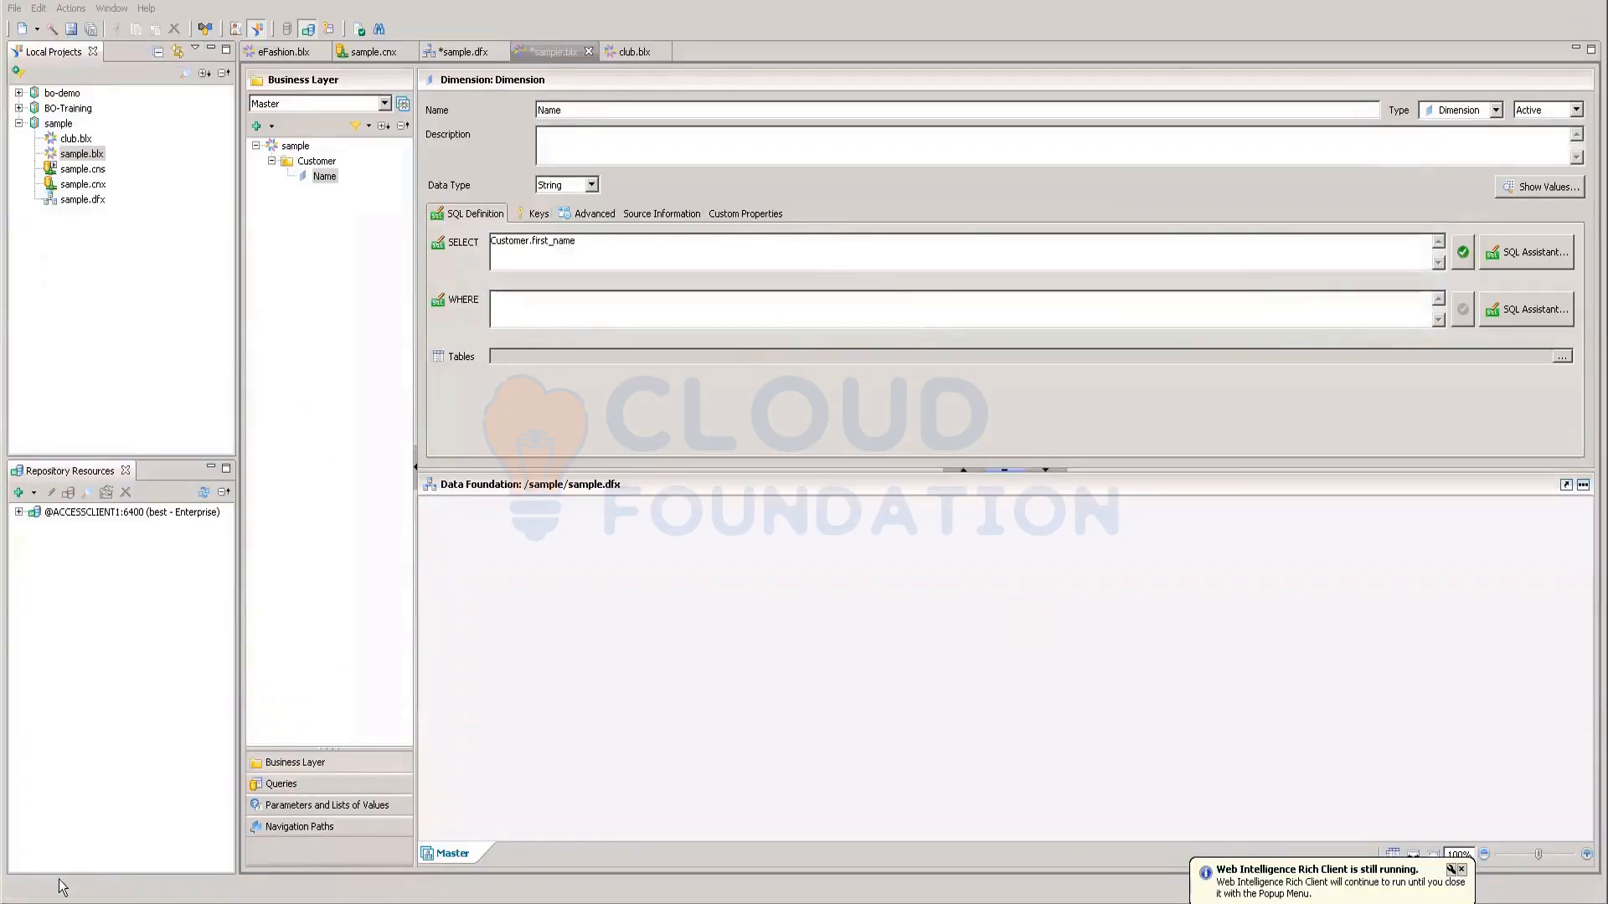
pyautogui.click(26, 903)
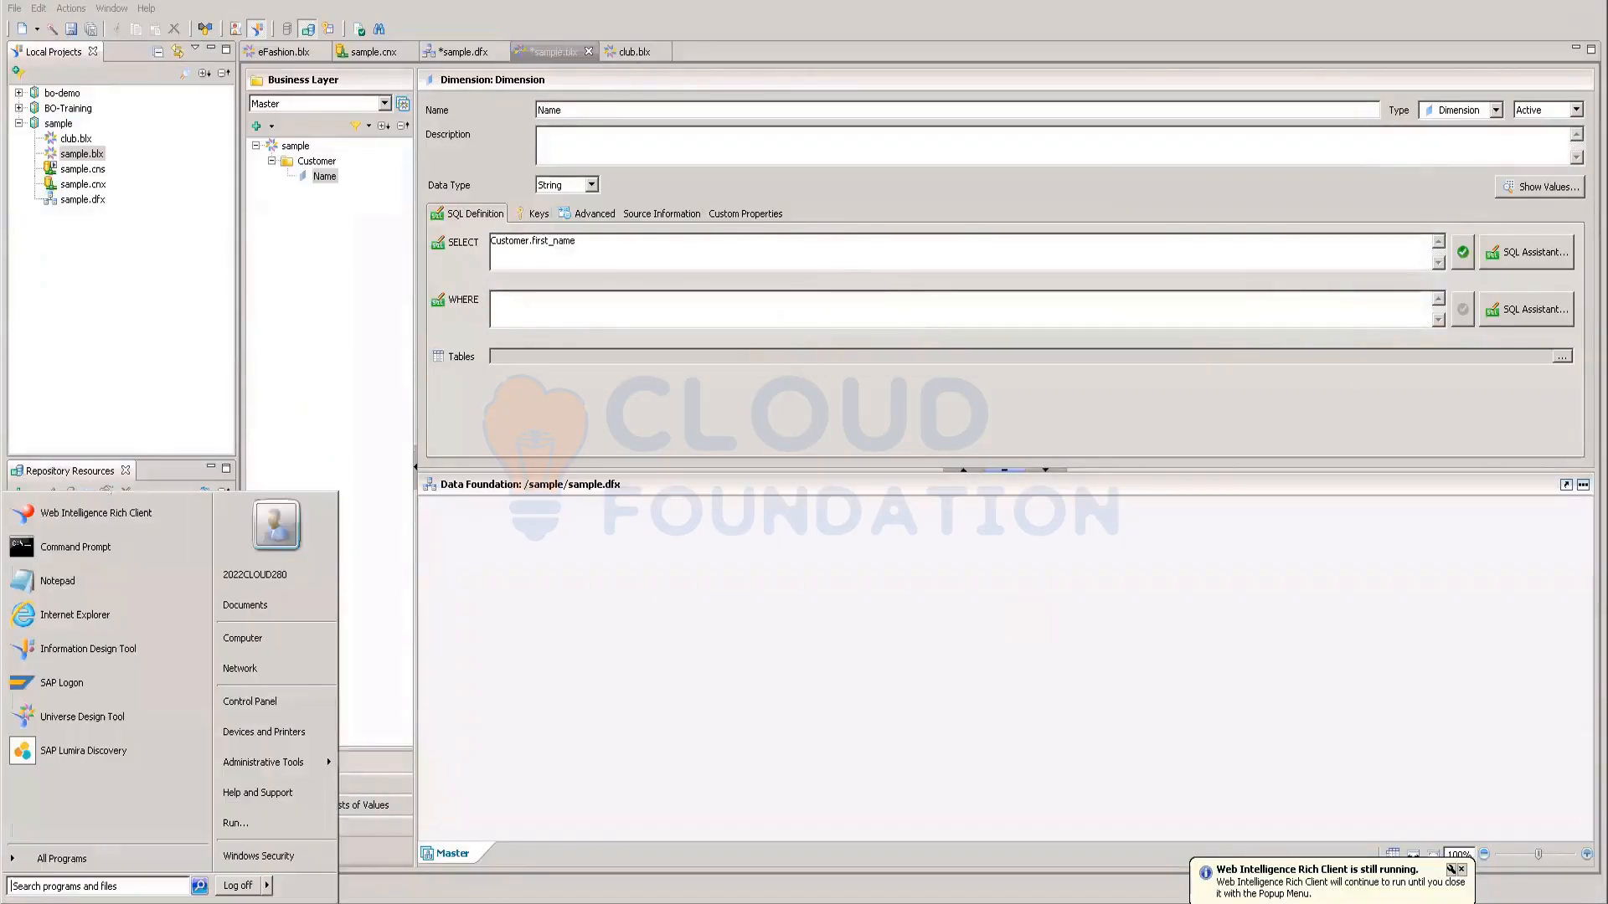
pyautogui.click(46, 858)
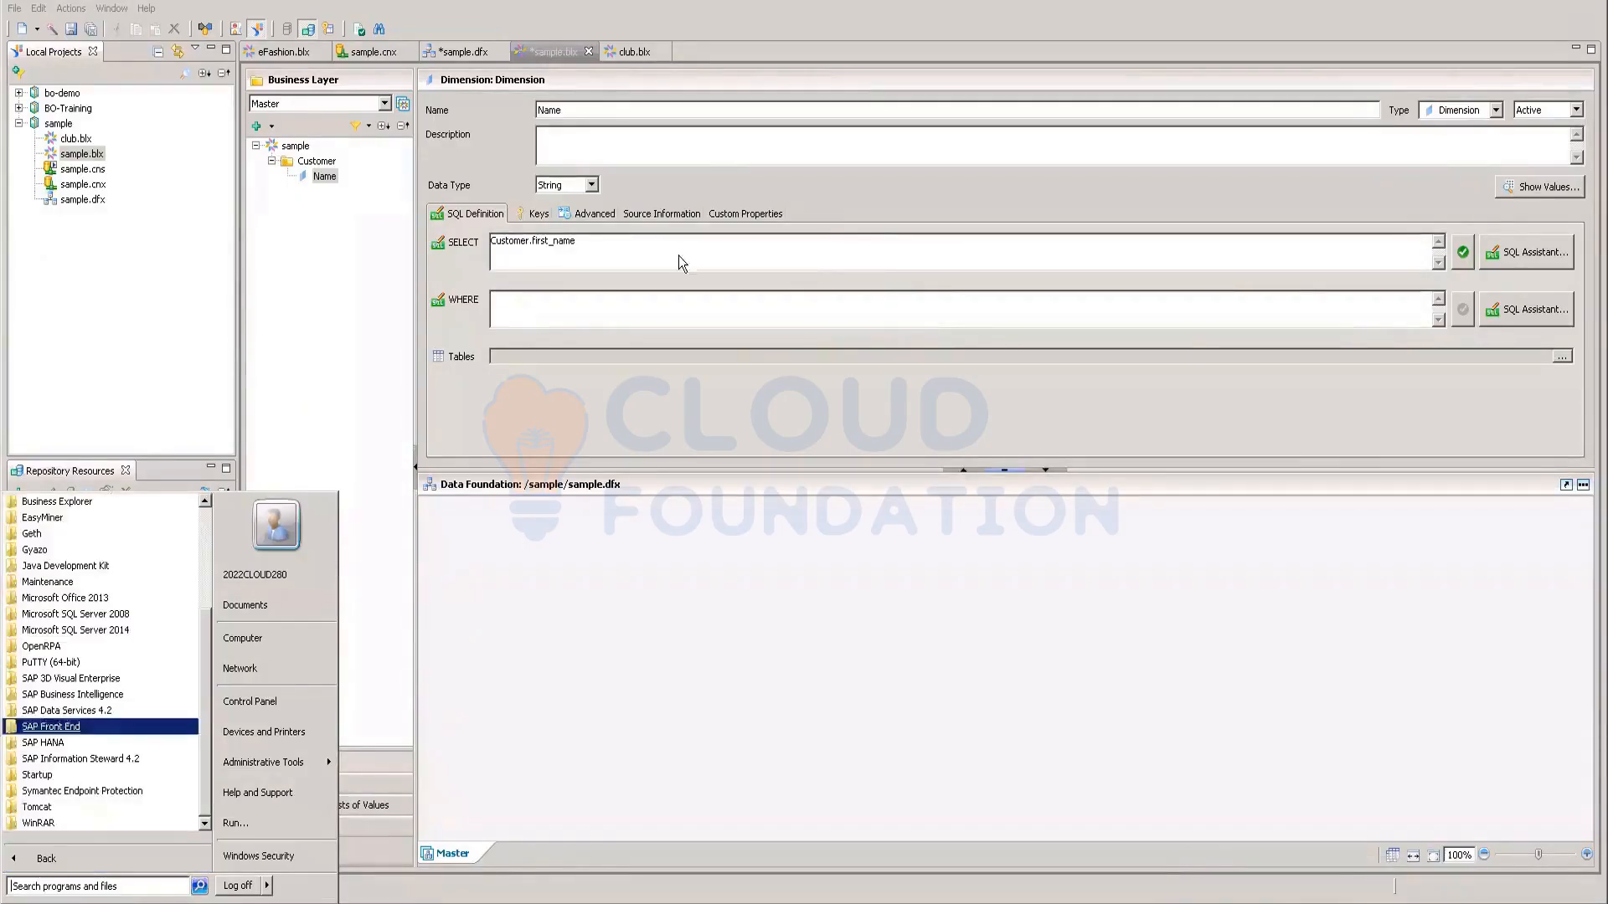
pyautogui.click(46, 885)
pyautogui.write('we')
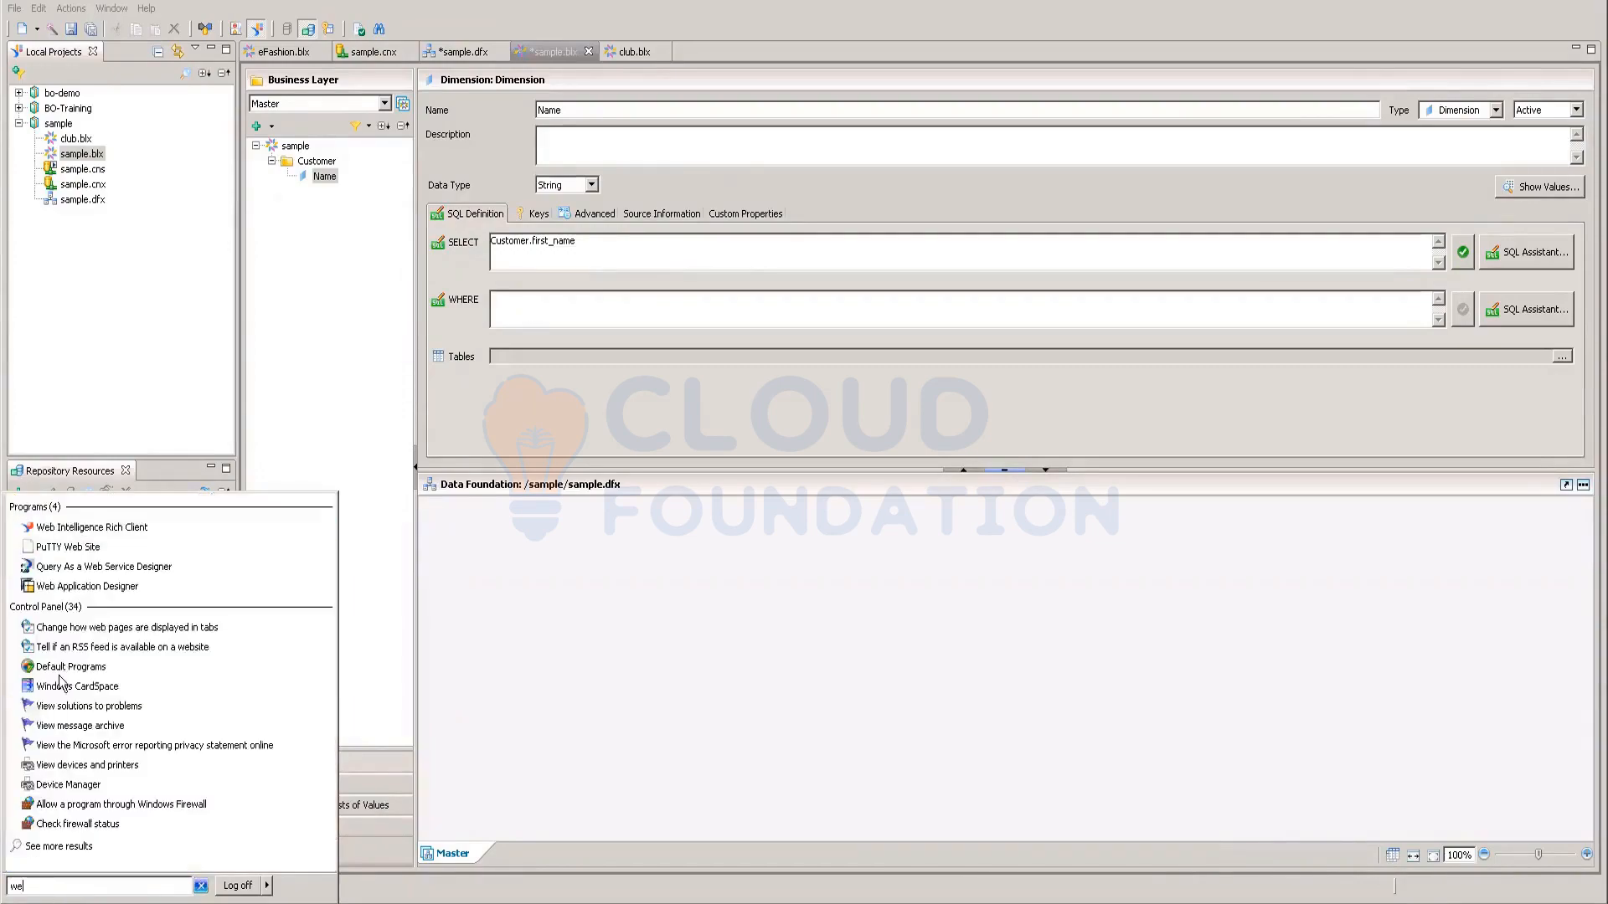
pyautogui.click(117, 534)
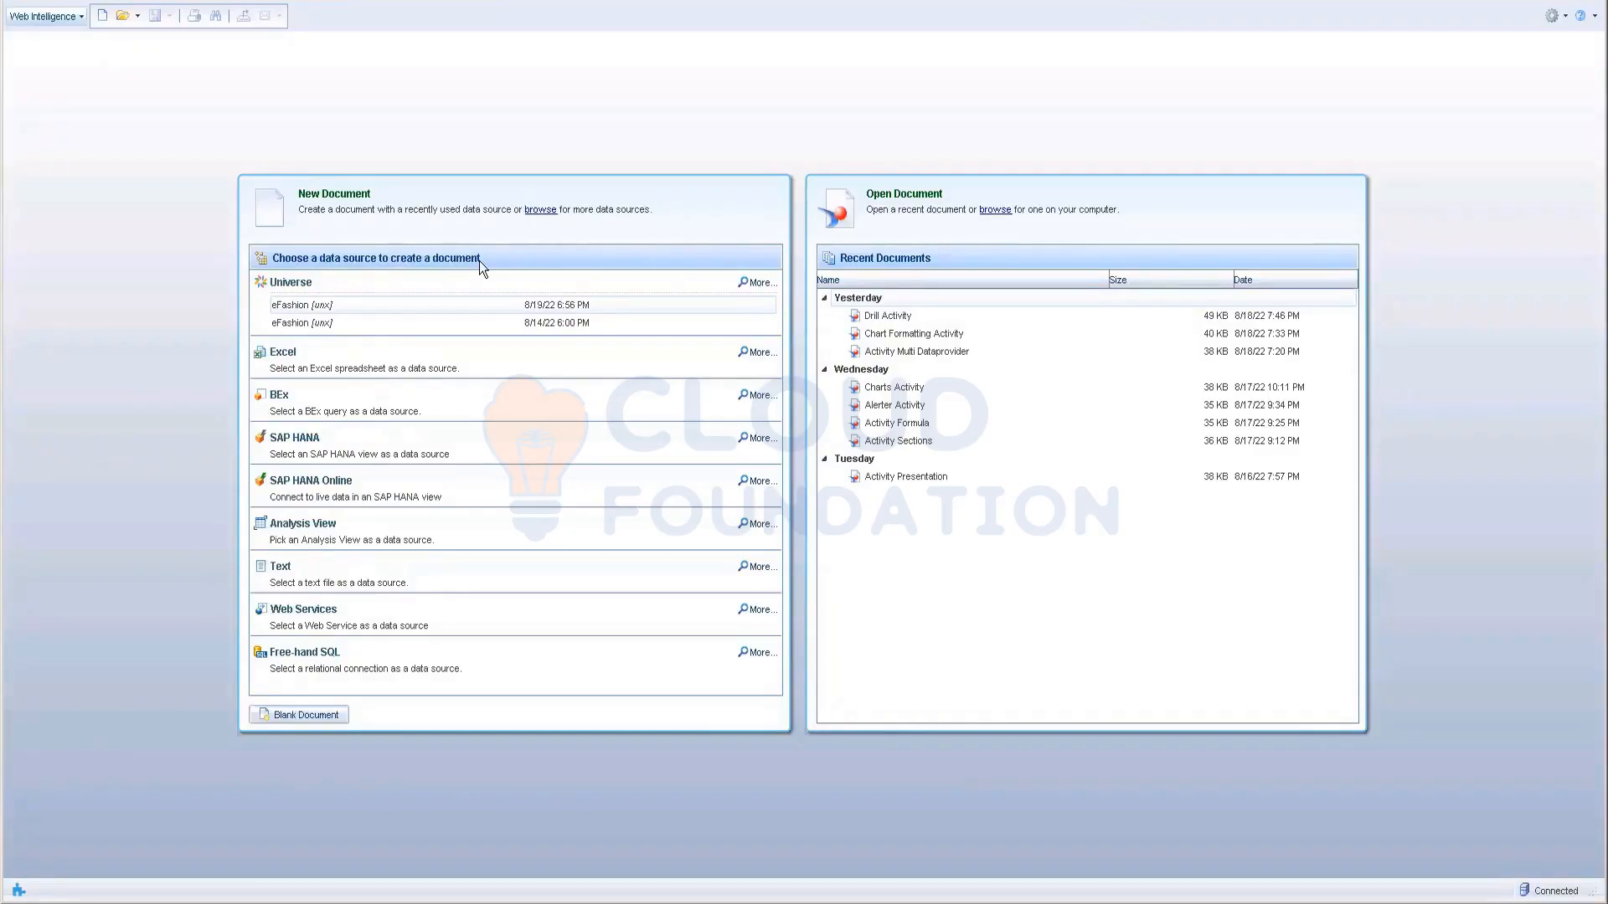
# Step: Pick Universe as the new document's source and select eFashion.unx from Samples
pyautogui.click(292, 283)
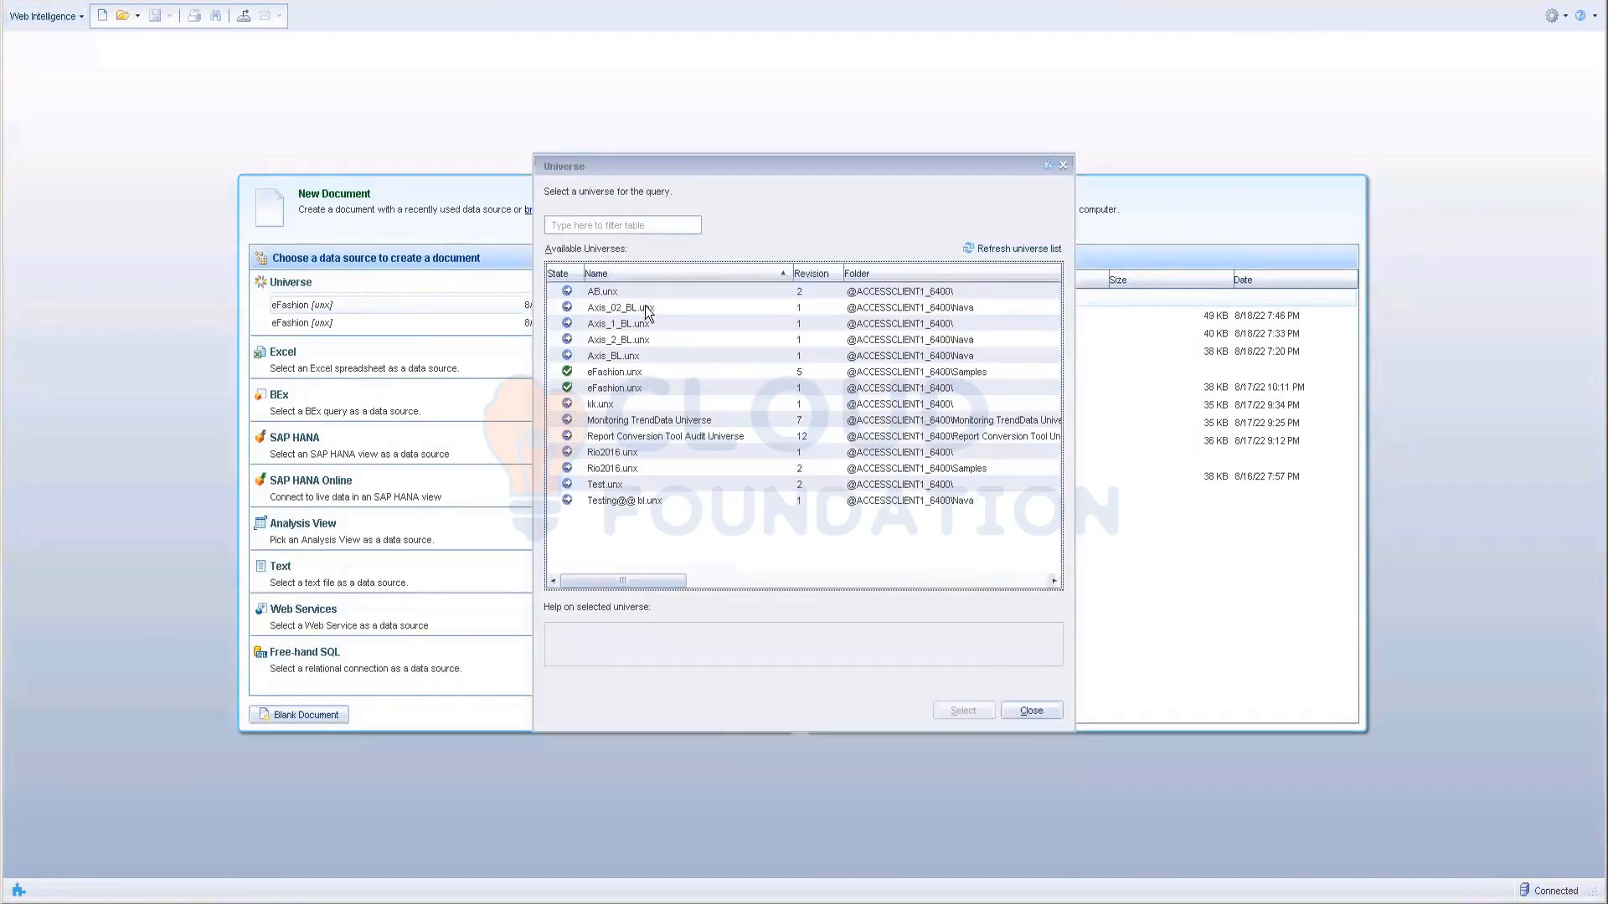
pyautogui.click(617, 372)
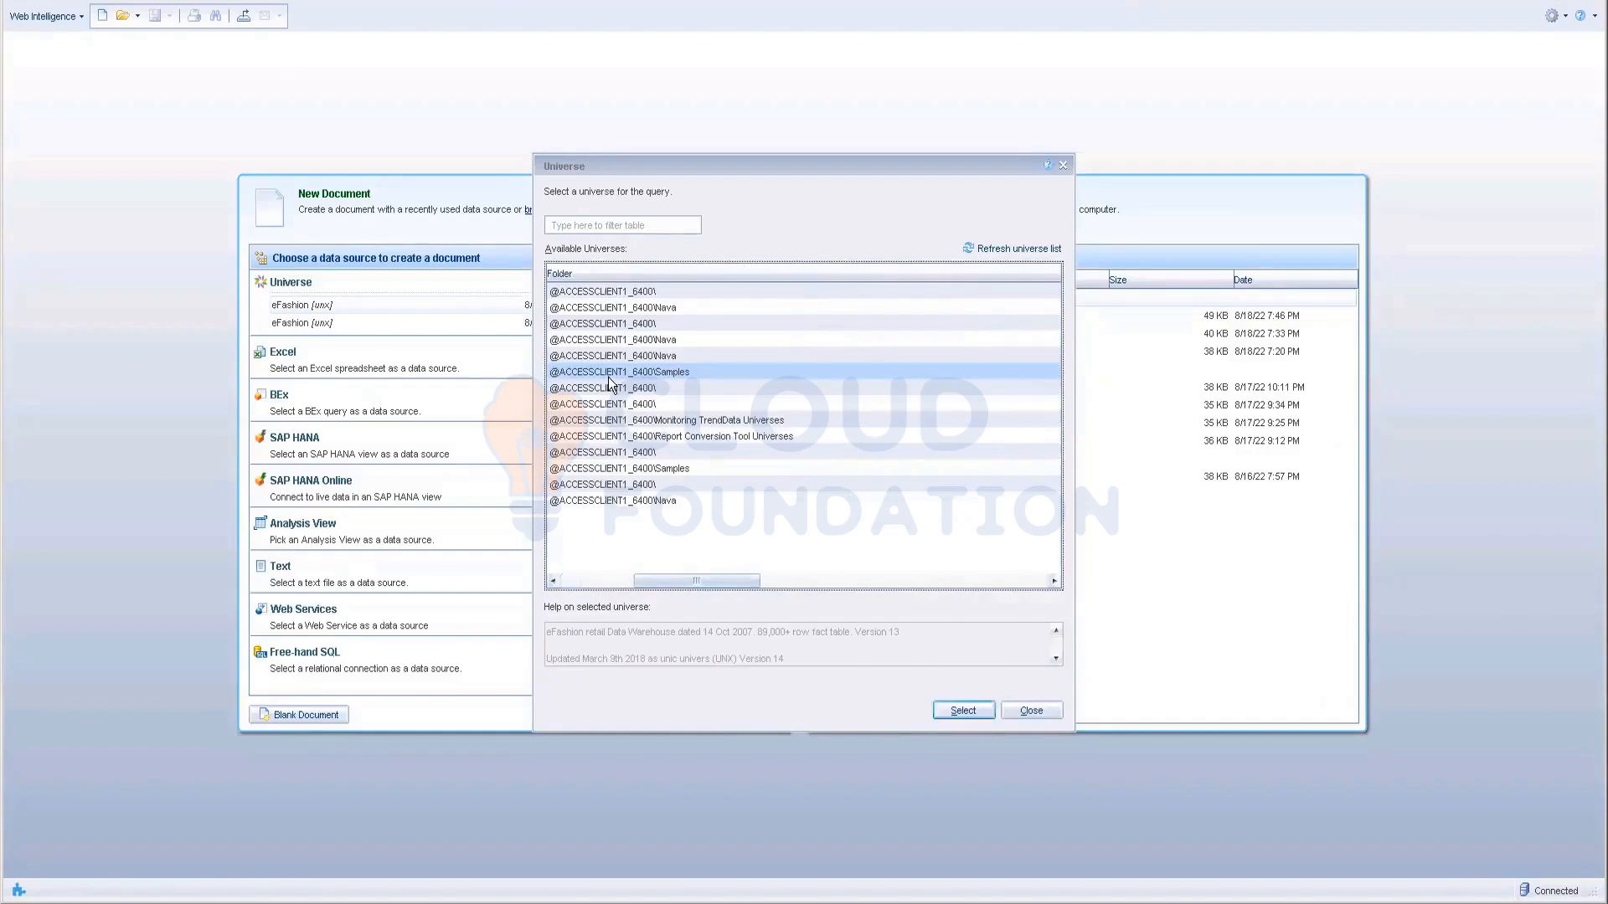
pyautogui.scroll(1, 608, 376)
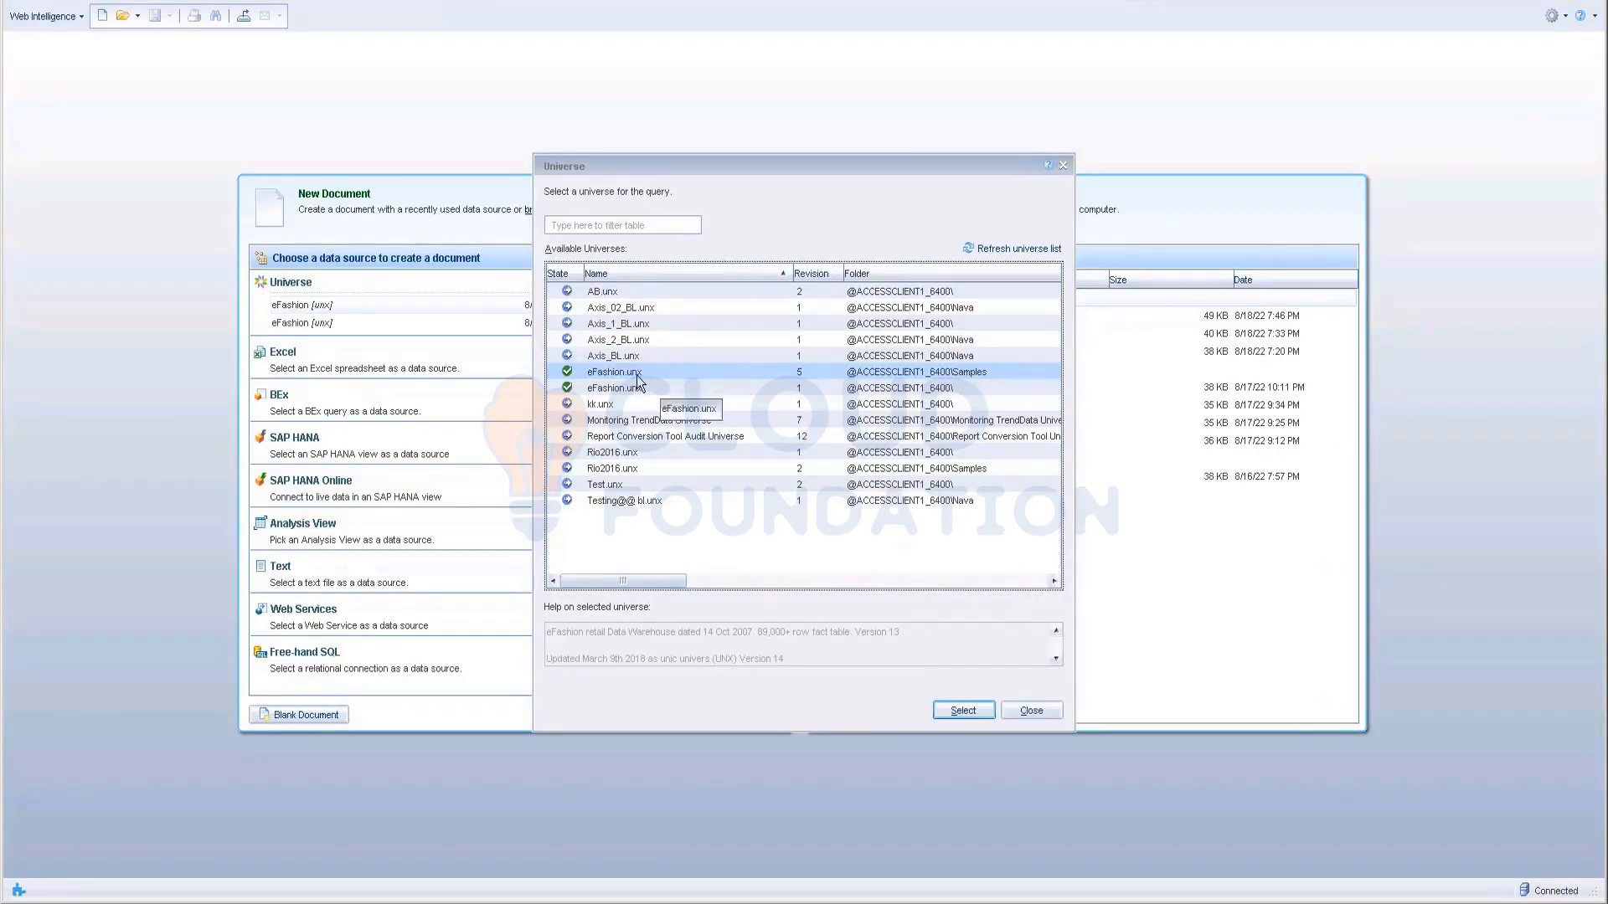
pyautogui.click(963, 711)
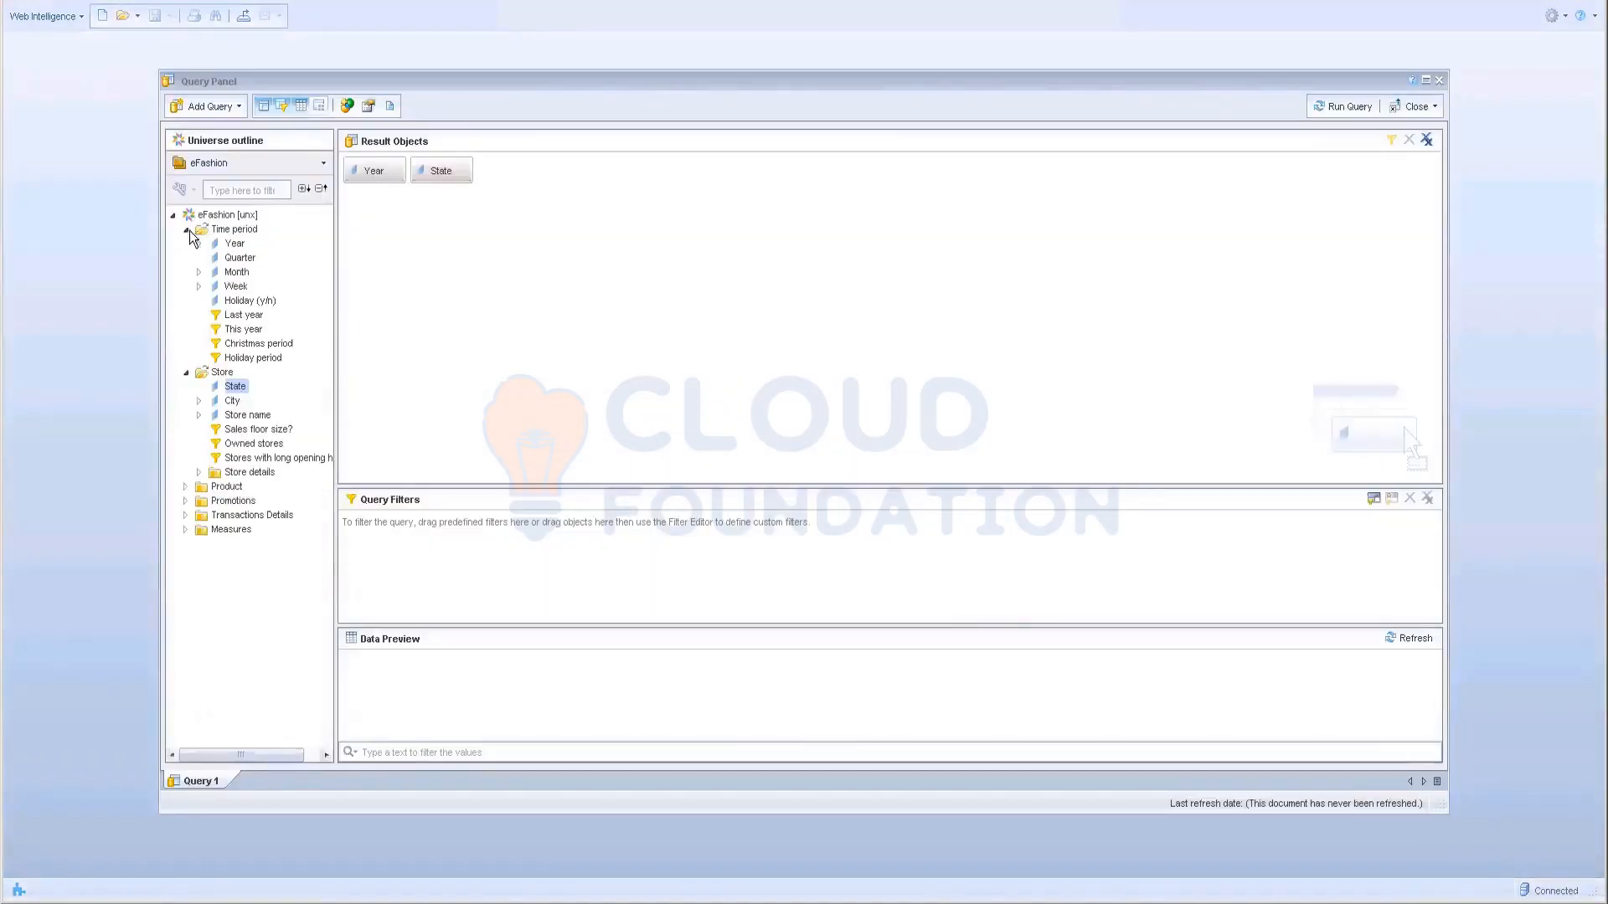
# Step: Expand the Time period, Product and Measures folders in the universe outline
pyautogui.click(187, 230)
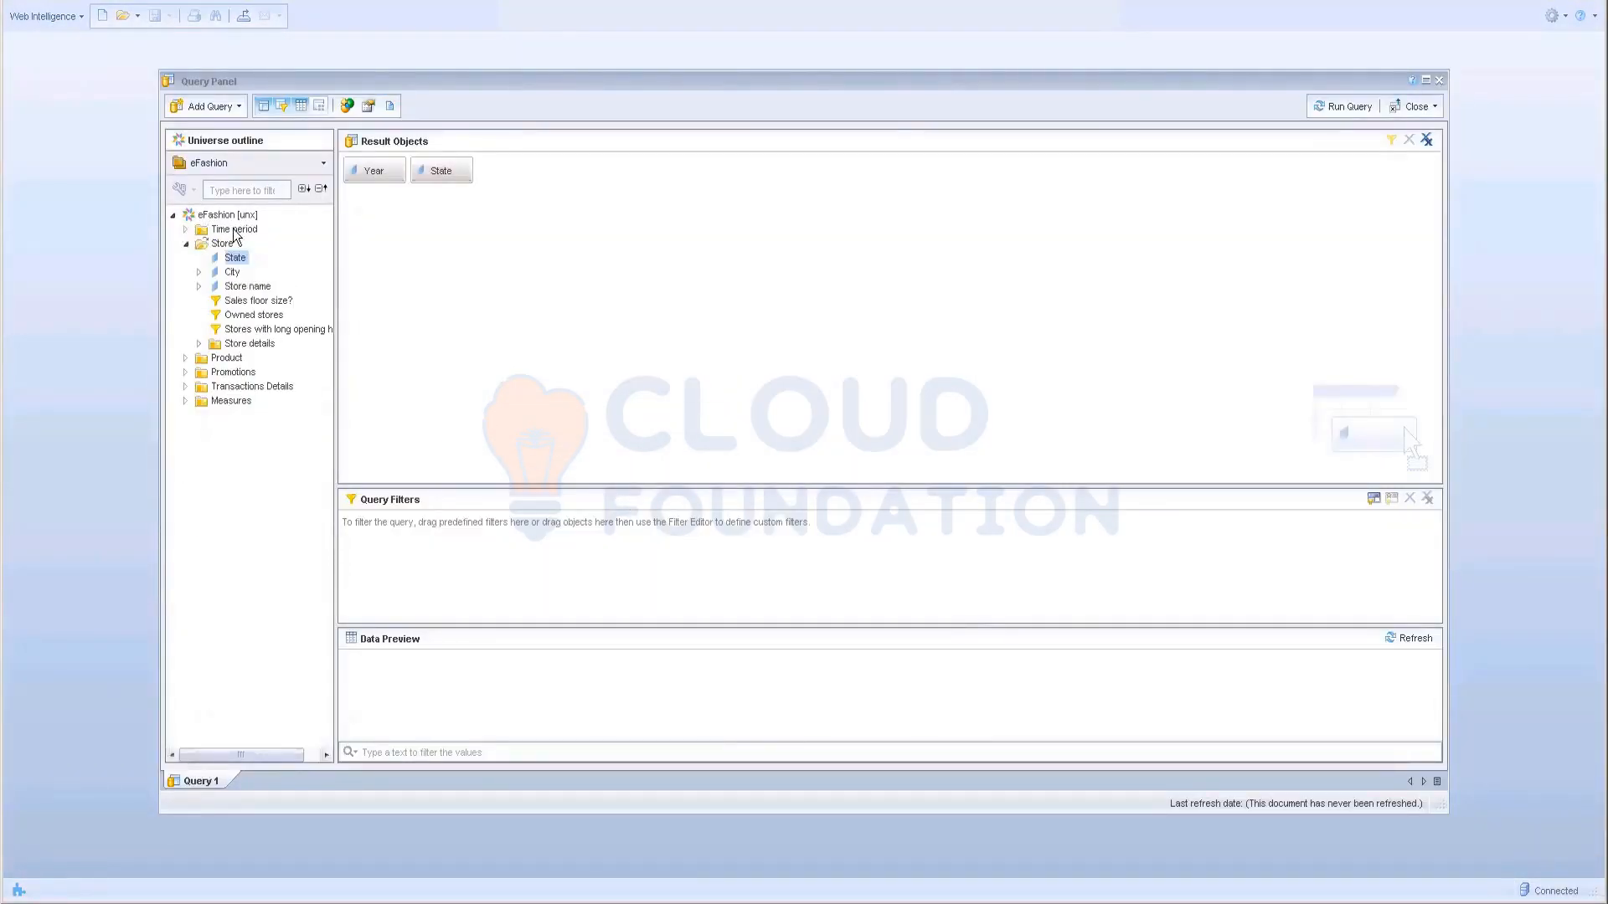
pyautogui.click(186, 230)
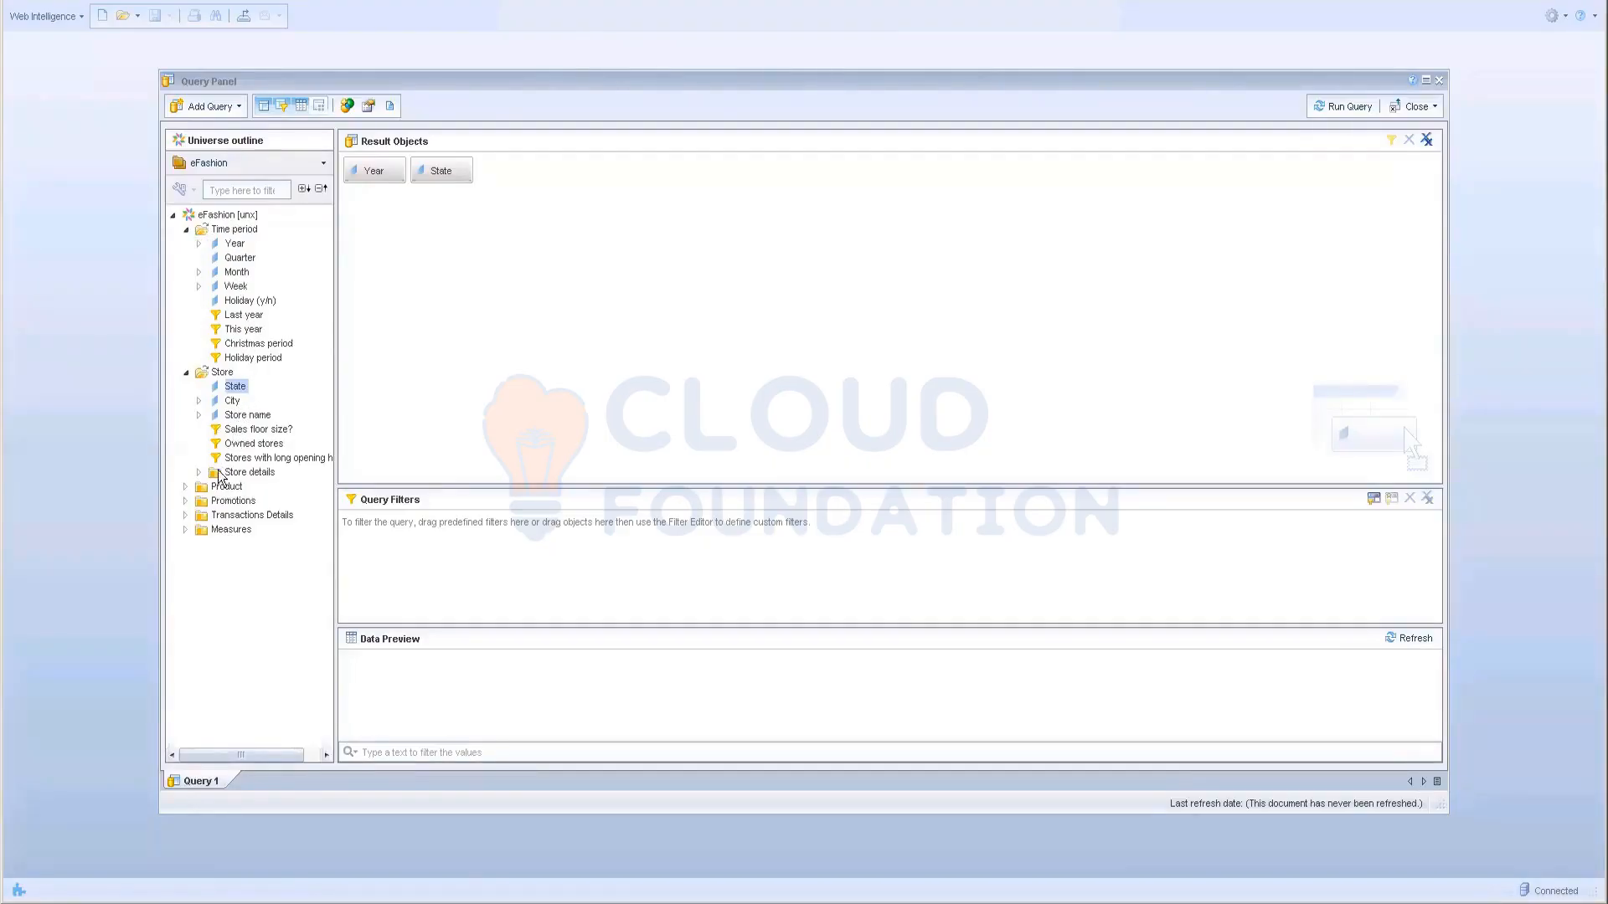
pyautogui.click(185, 488)
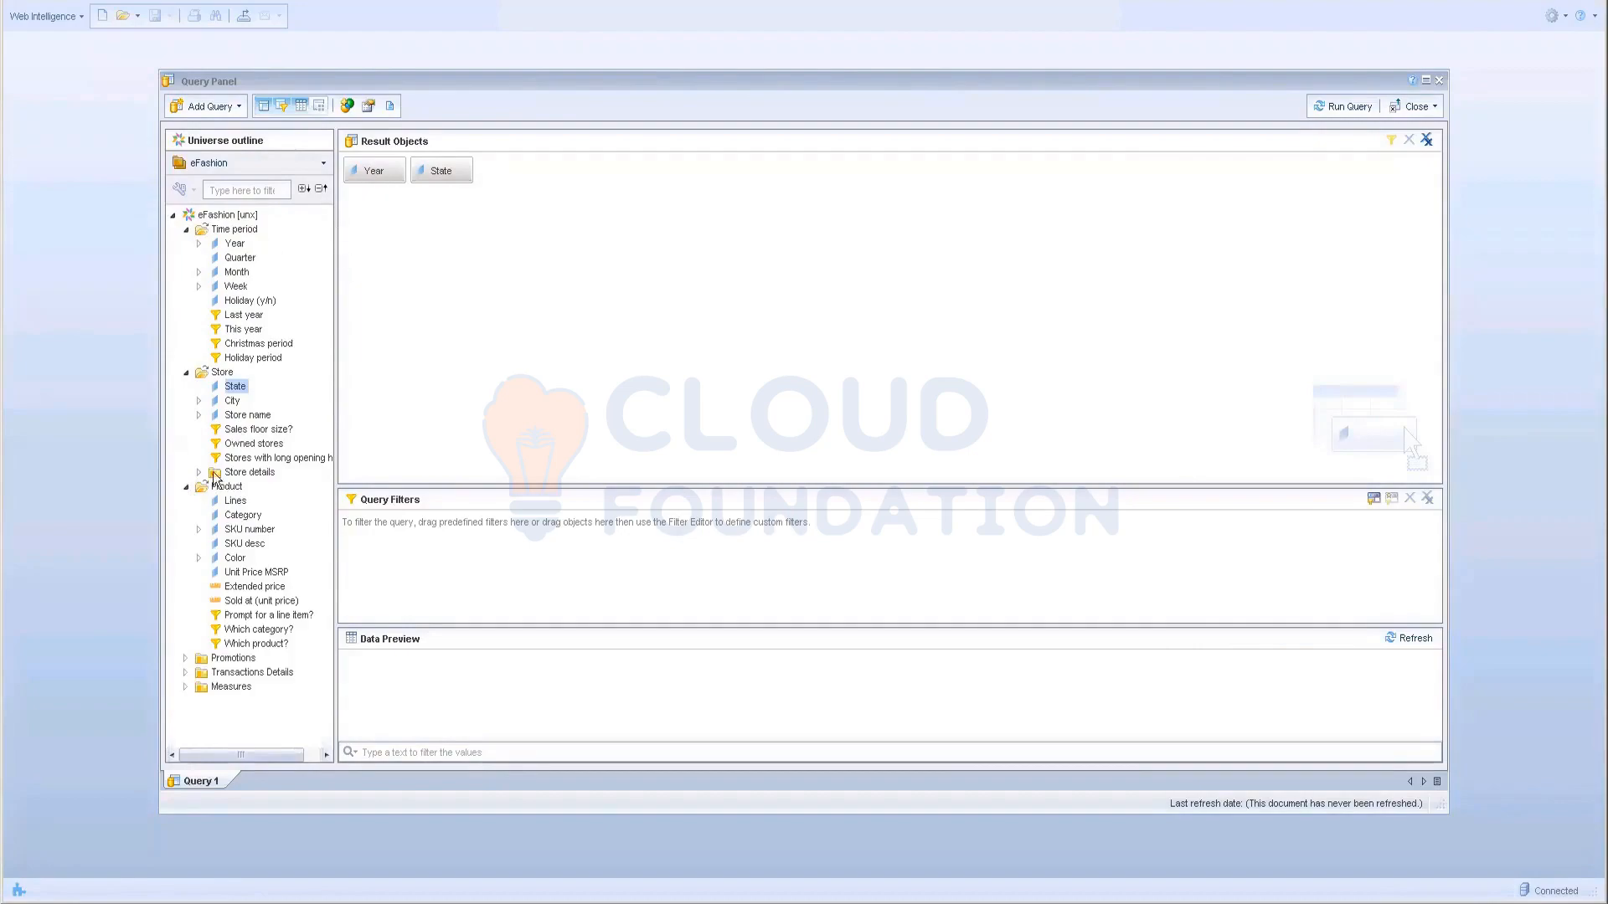
pyautogui.click(186, 686)
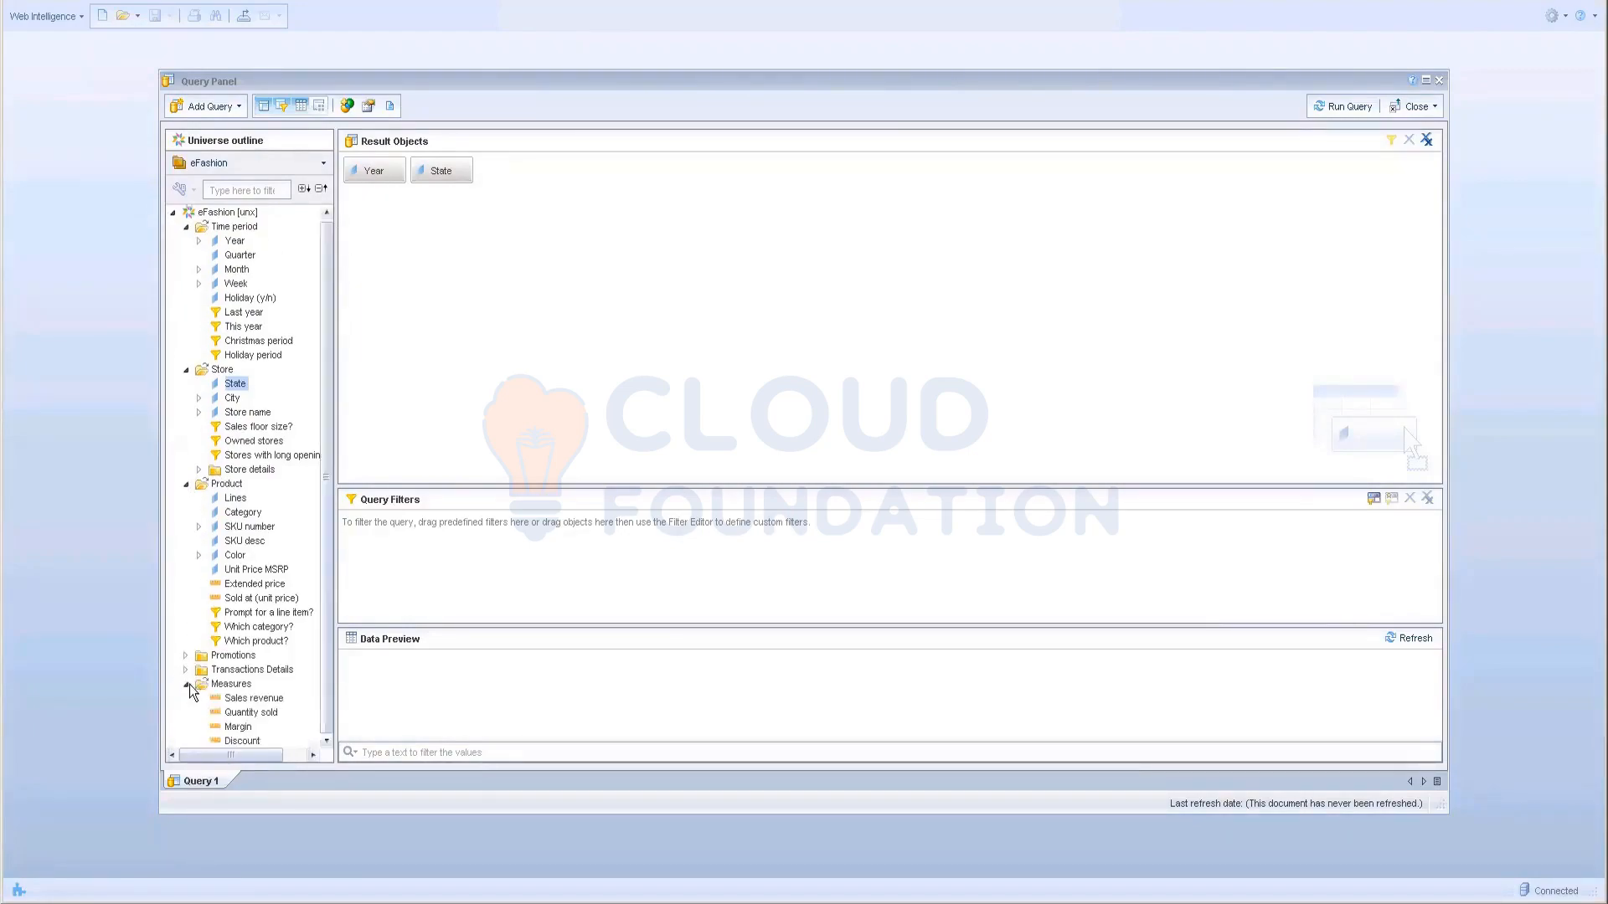
# Step: Search the outline for 'year', then clear the search
pyautogui.click(224, 186)
pyautogui.write('year')
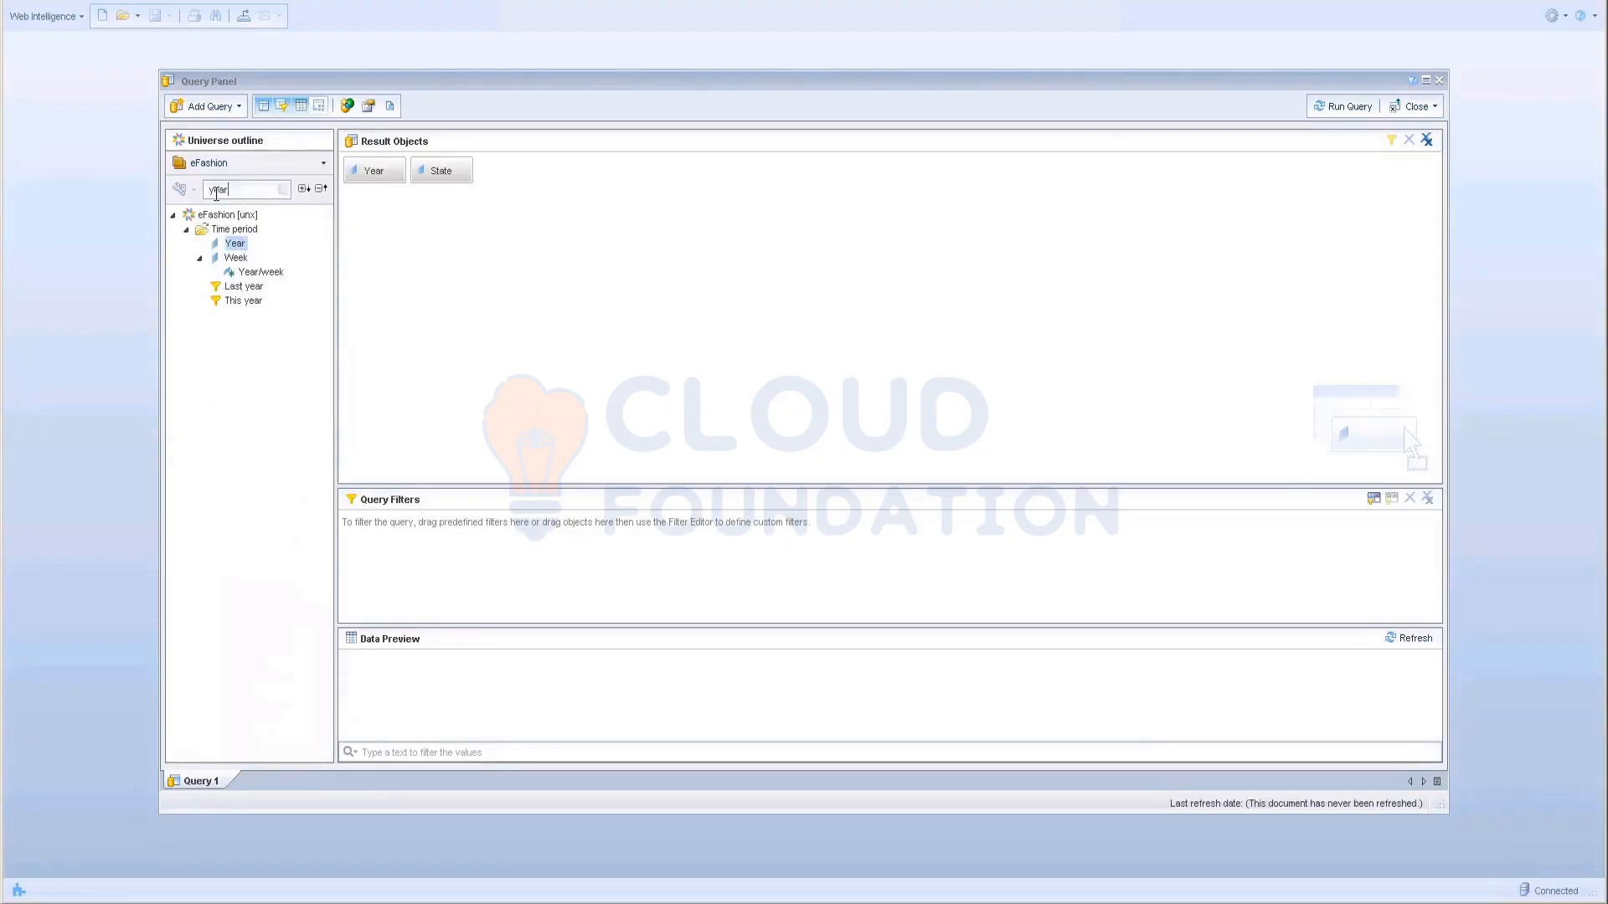
pyautogui.moveTo(237, 246)
pyautogui.click(283, 189)
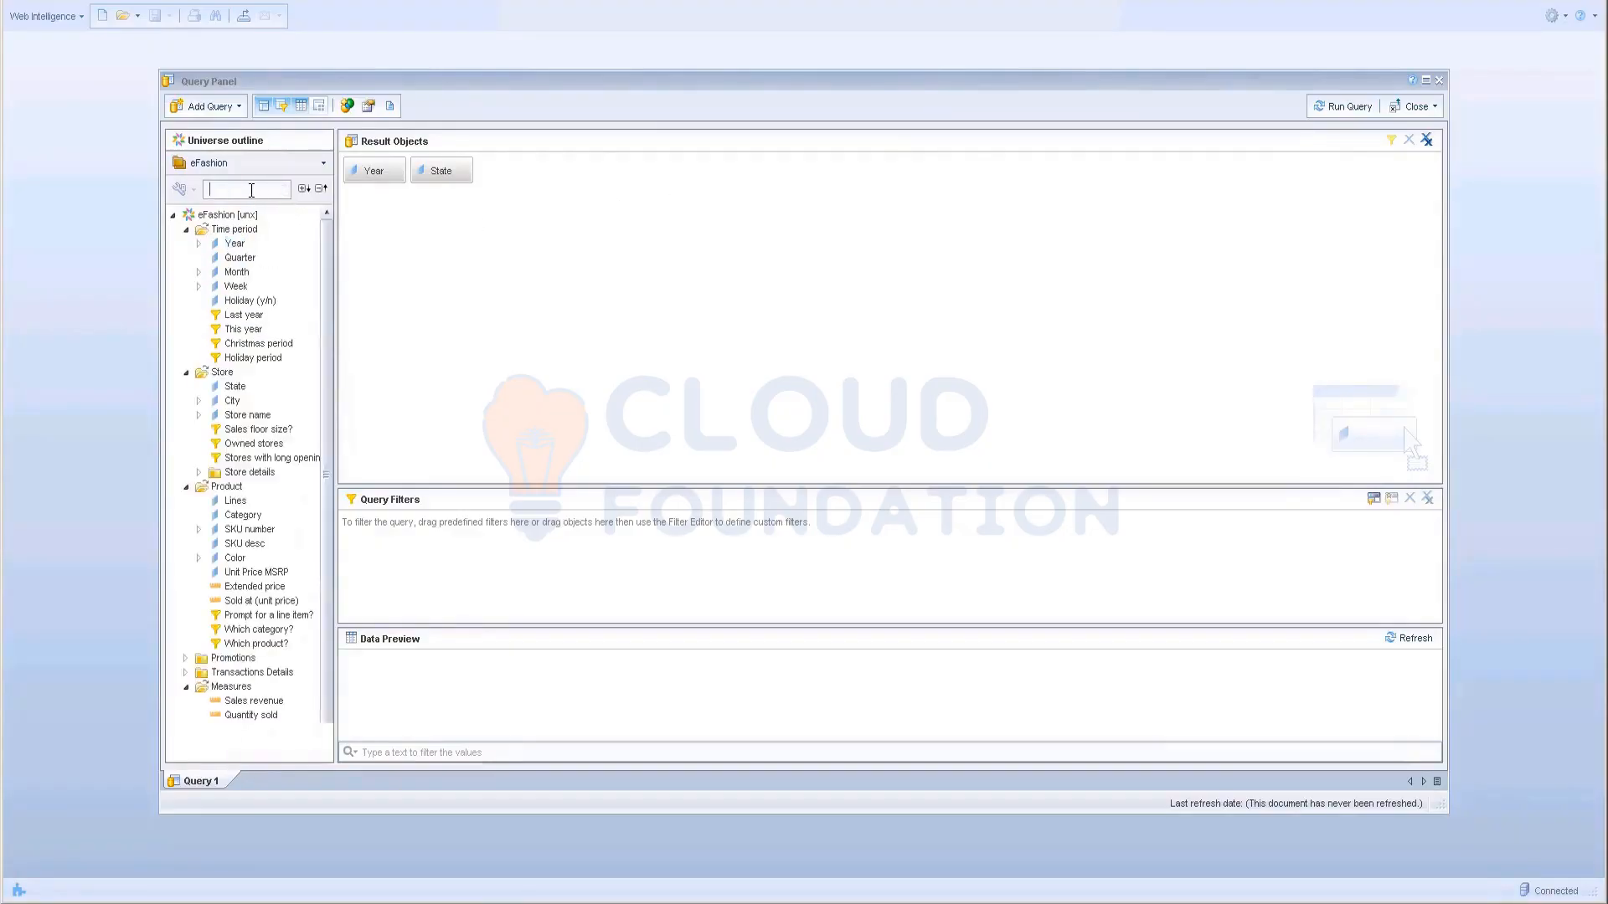
# Step: Search for sales, remove a stray Sales floor size filter, and add Sales revenue to results
pyautogui.write('salles')
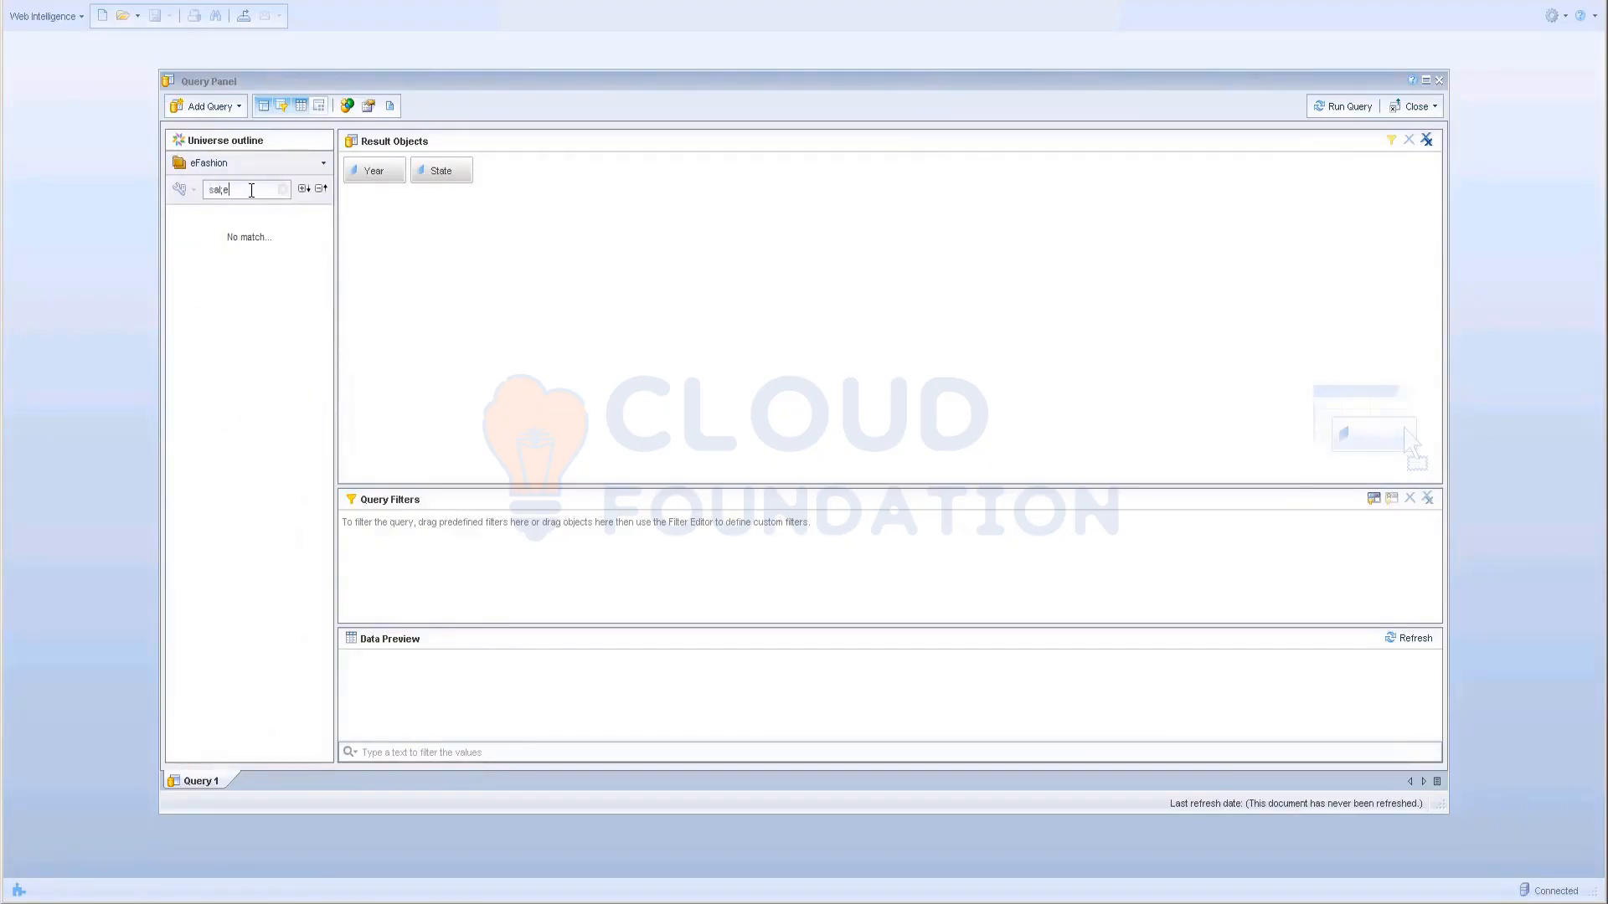
pyautogui.press('Delete')
pyautogui.press('Delete')
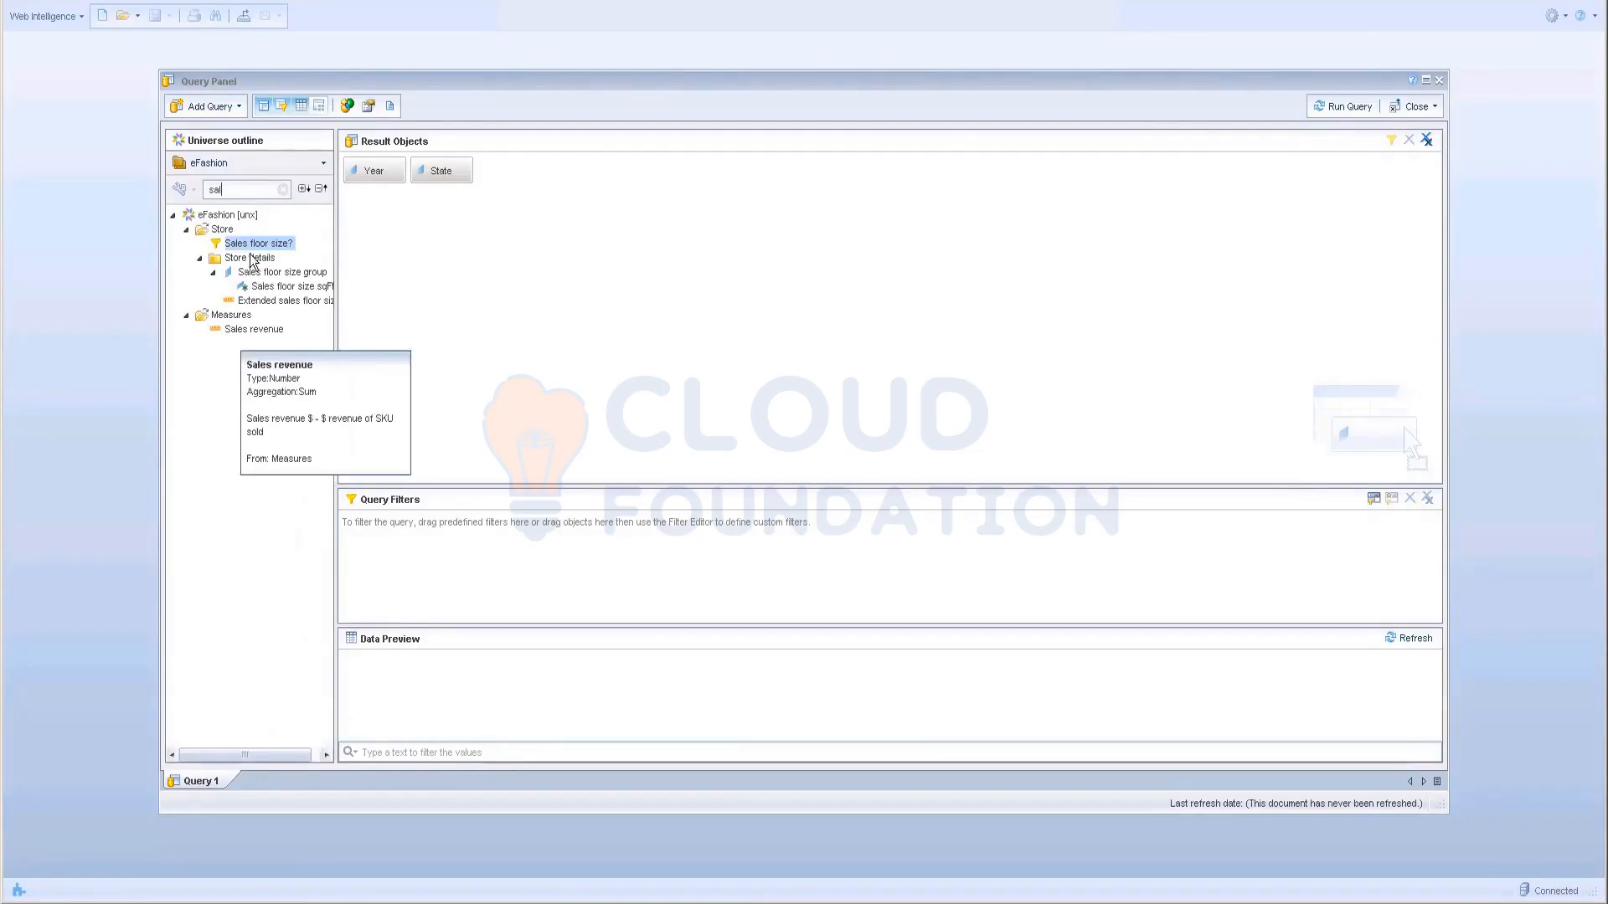
pyautogui.press('Return')
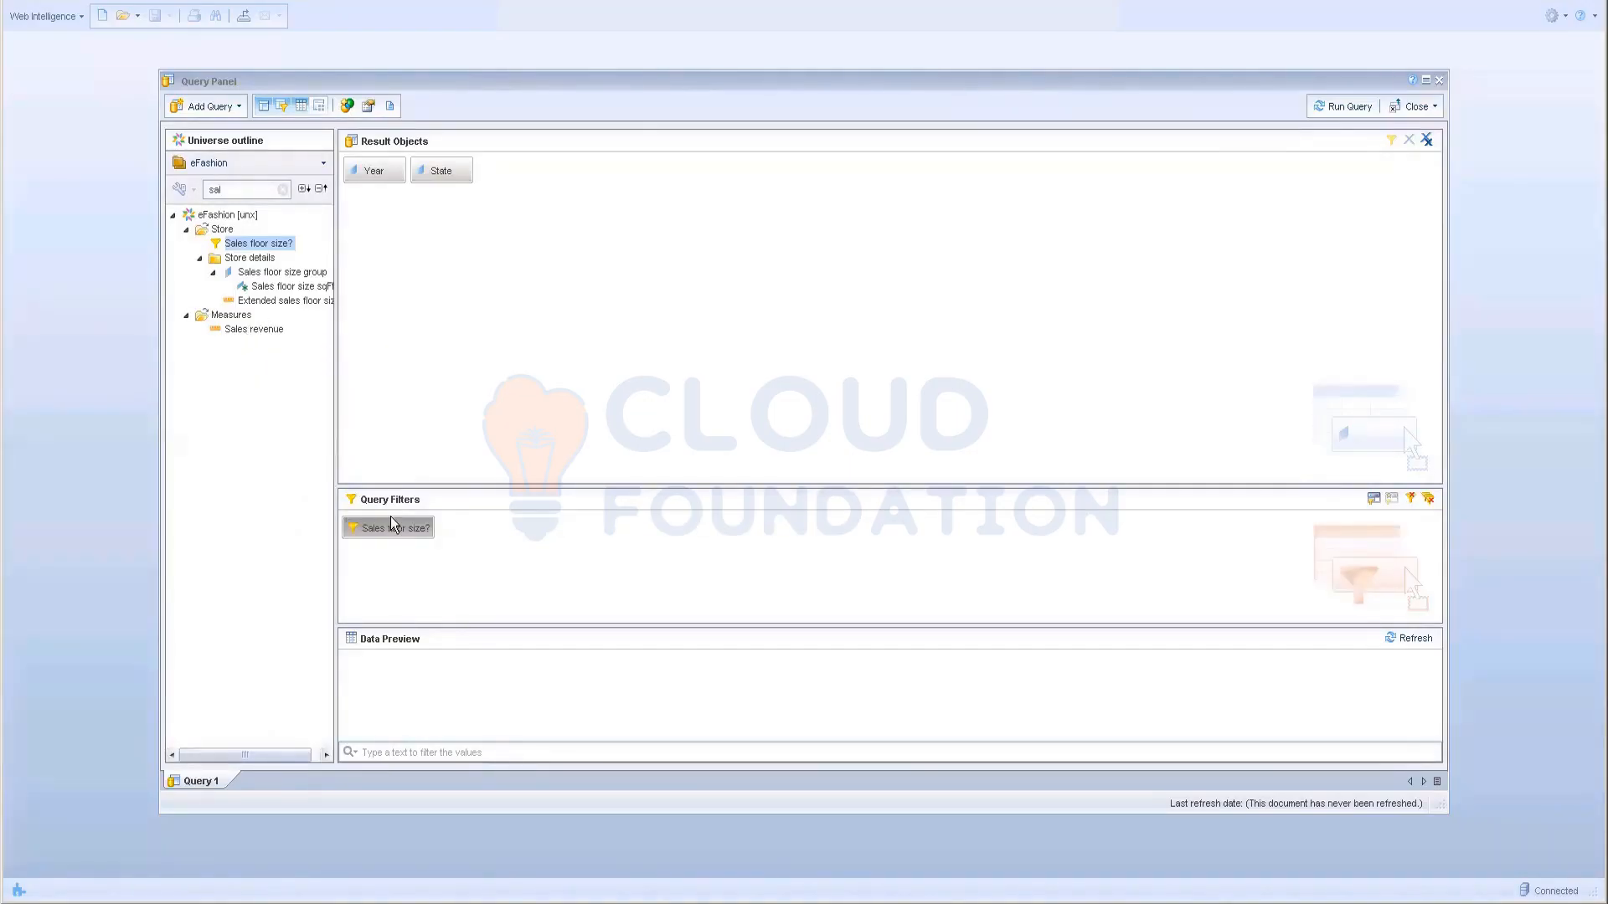
pyautogui.click(1410, 498)
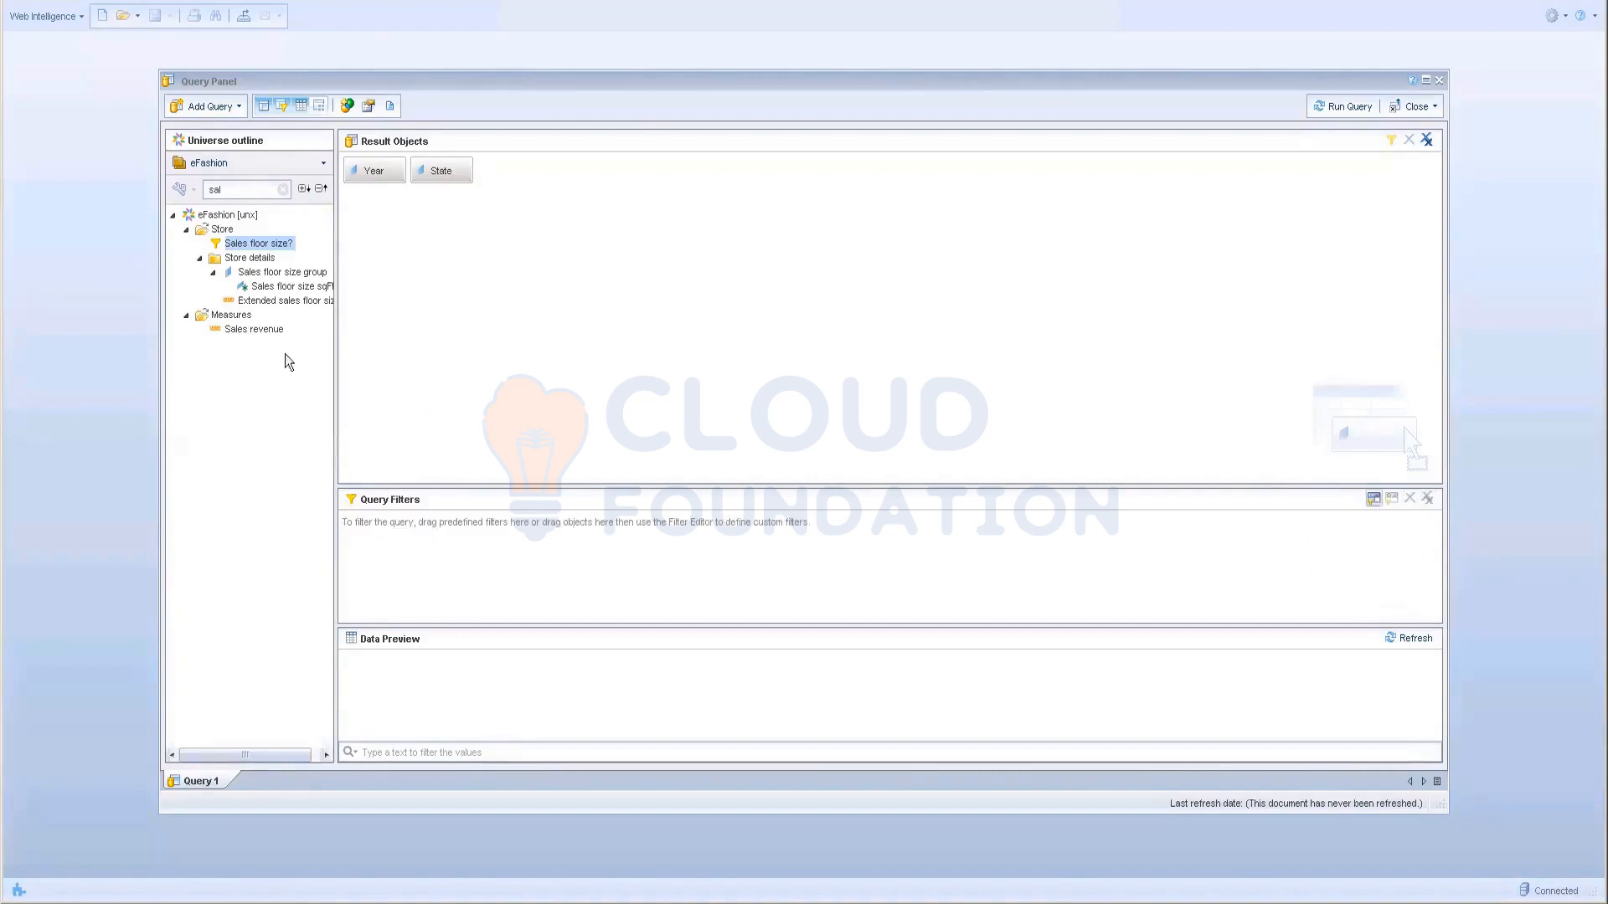
pyautogui.doubleClick(265, 332)
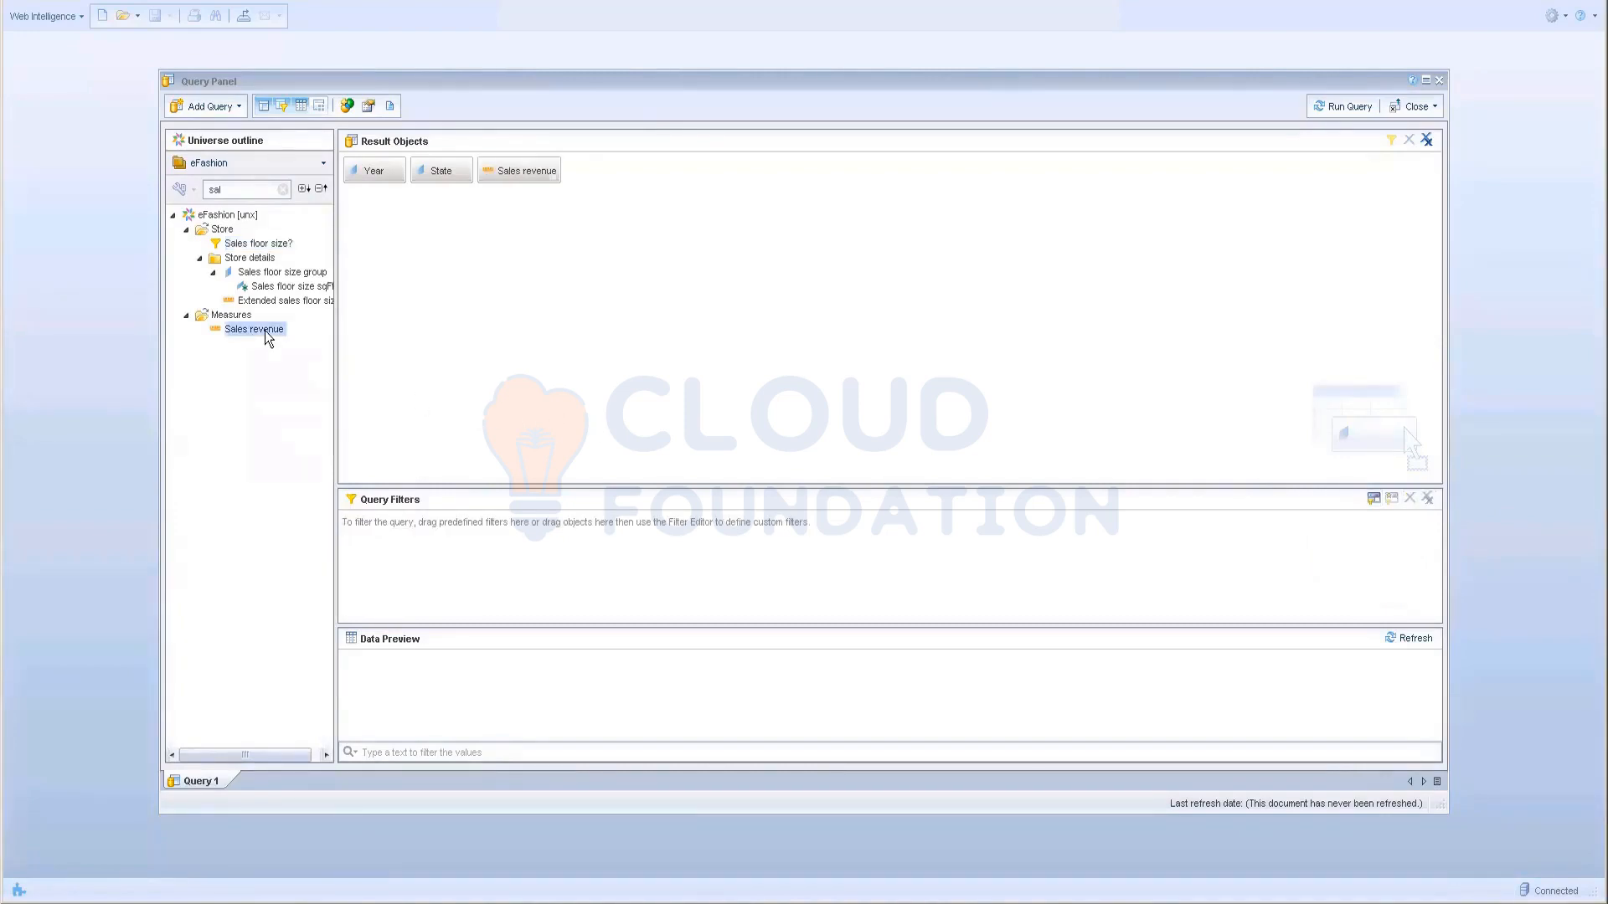
pyautogui.click(284, 190)
pyautogui.click(241, 191)
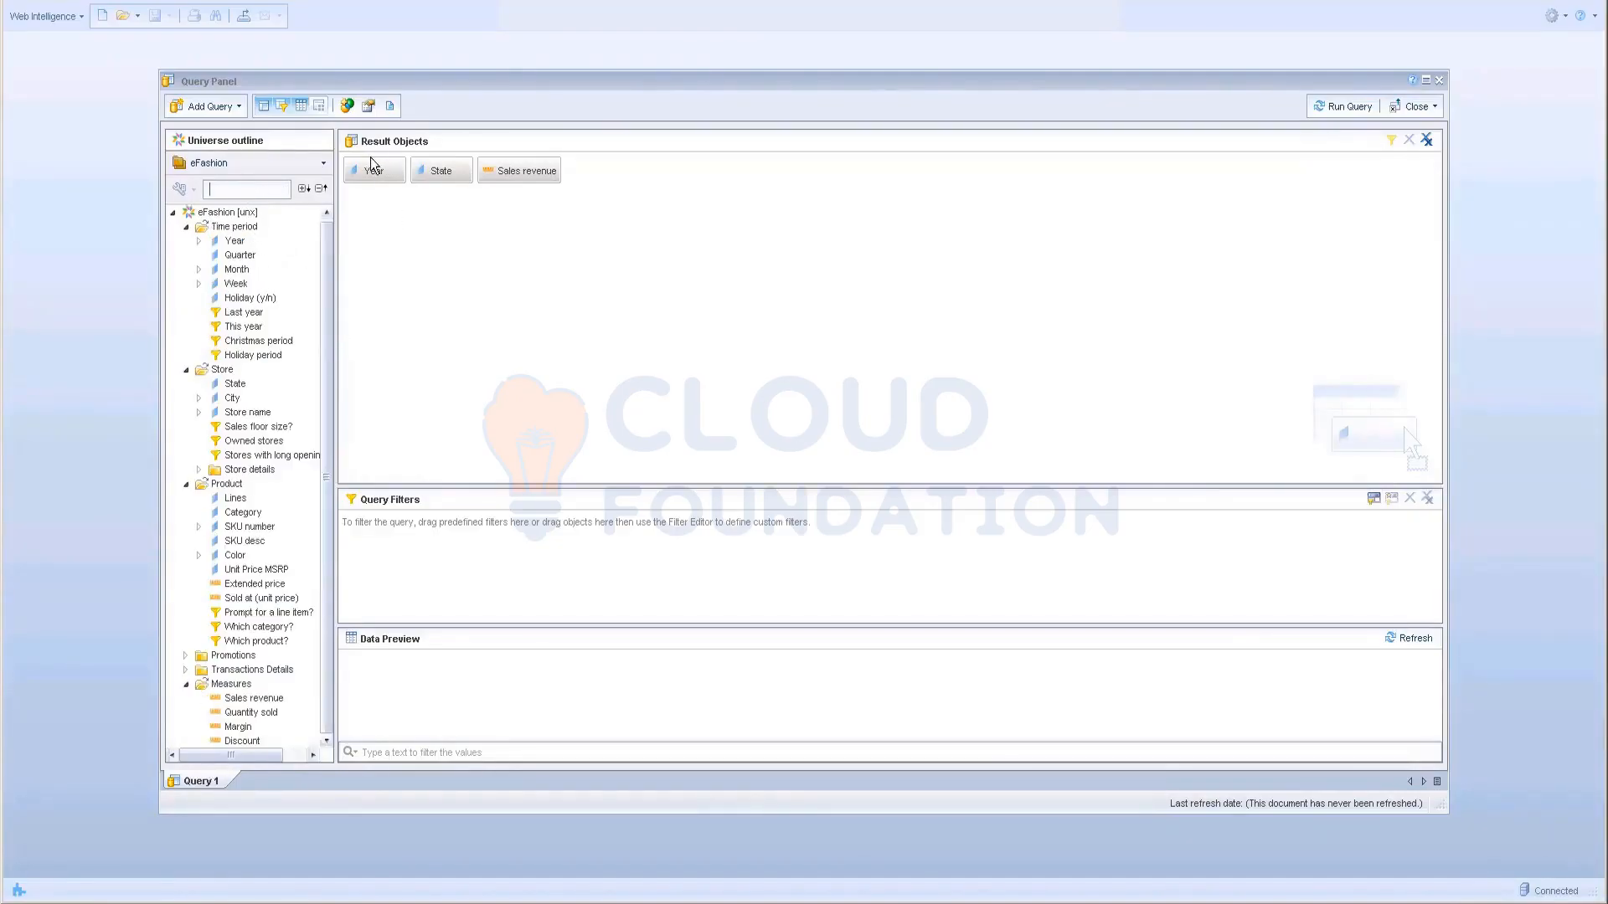
pyautogui.moveTo(371, 180)
pyautogui.mouseDown()
pyautogui.moveTo(439, 544)
pyautogui.moveTo(404, 191)
pyautogui.mouseUp()
pyautogui.moveTo(379, 190); pyautogui.dragTo(366, 532)
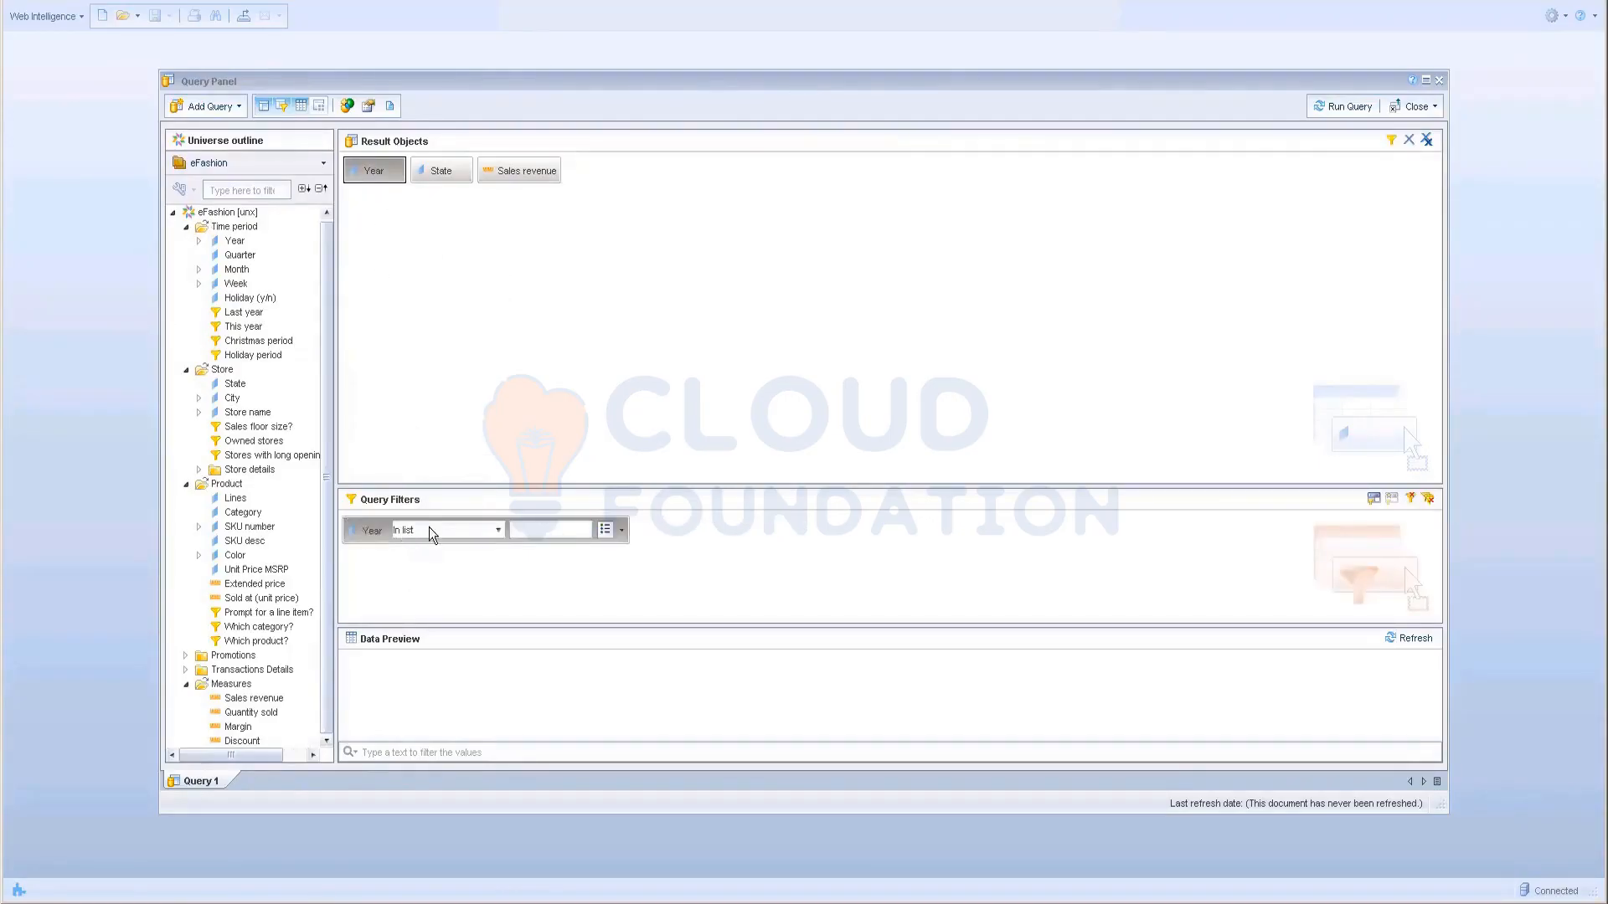
pyautogui.click(558, 533)
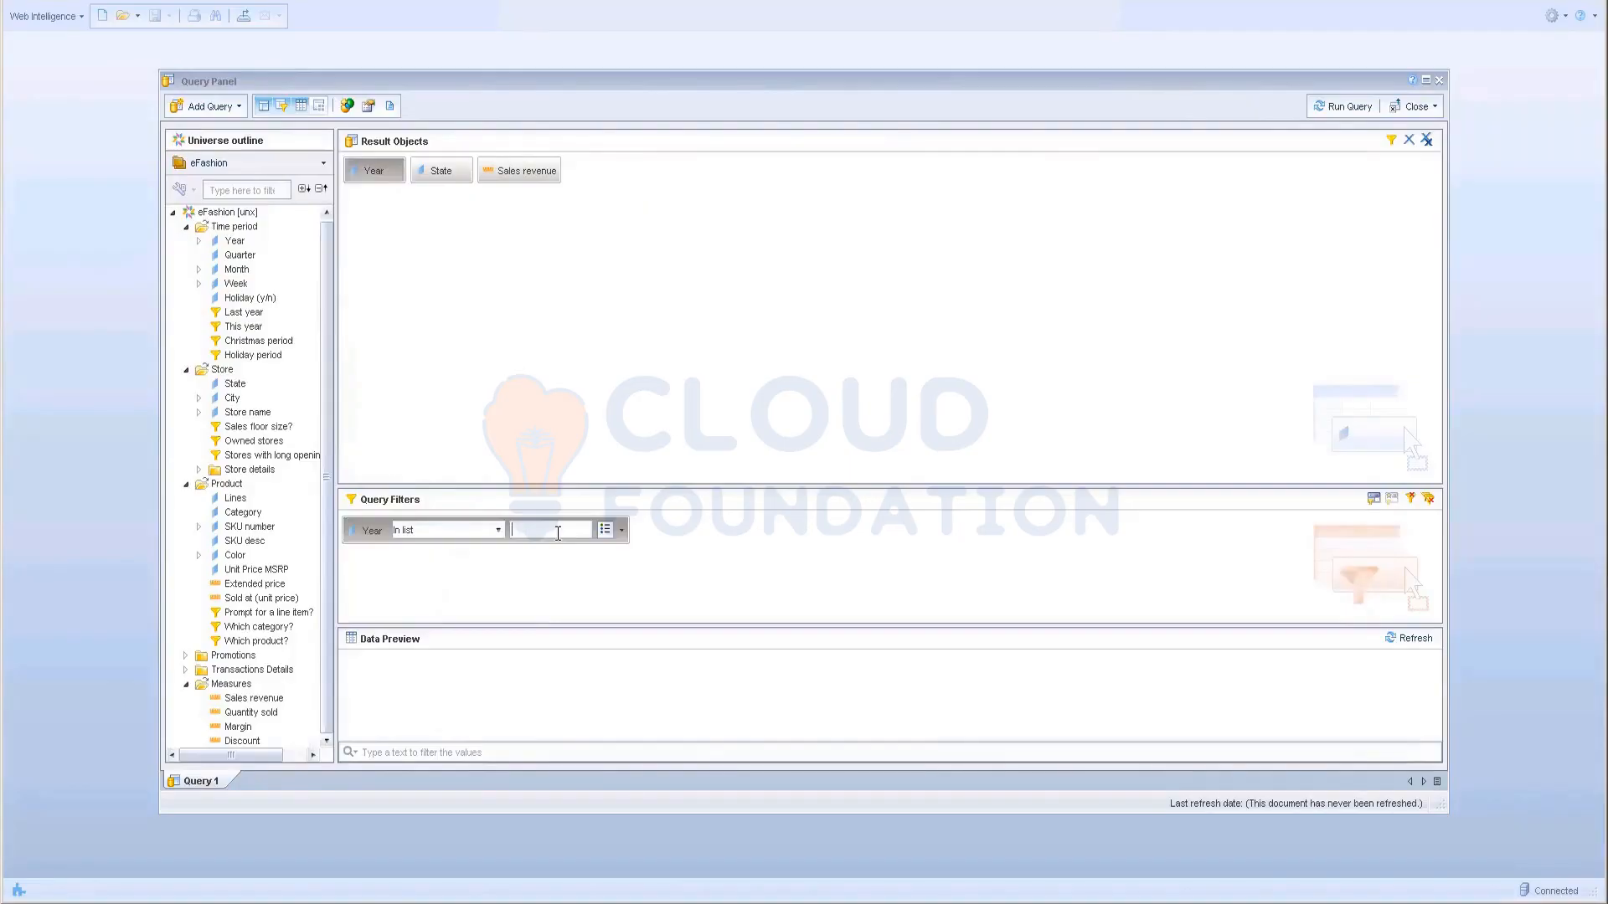
pyautogui.click(605, 529)
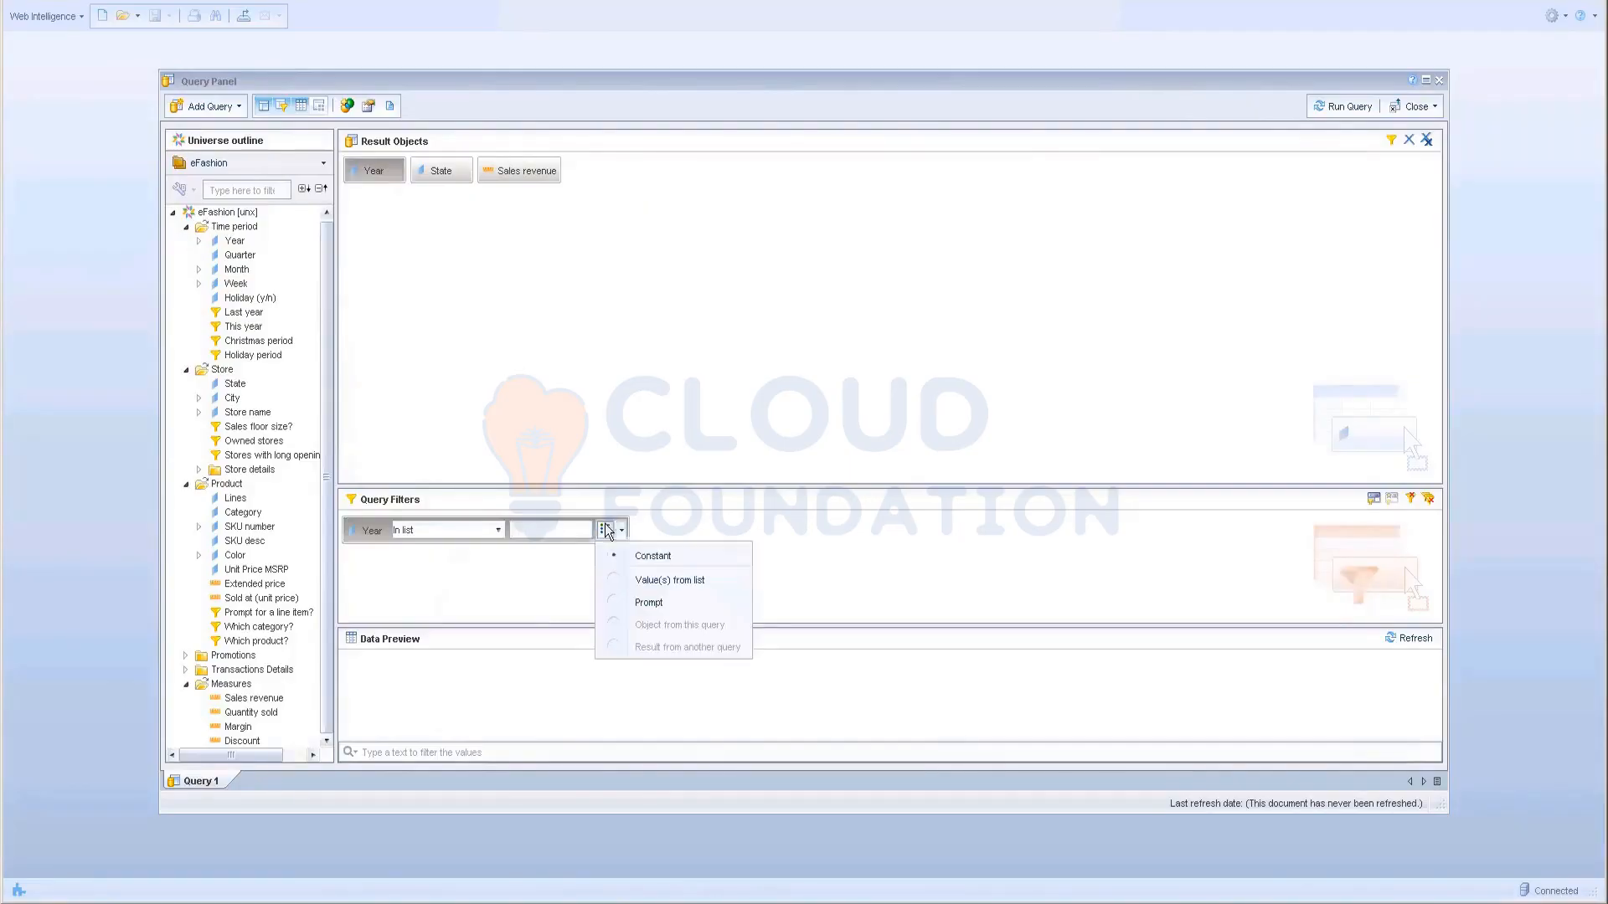
pyautogui.click(700, 582)
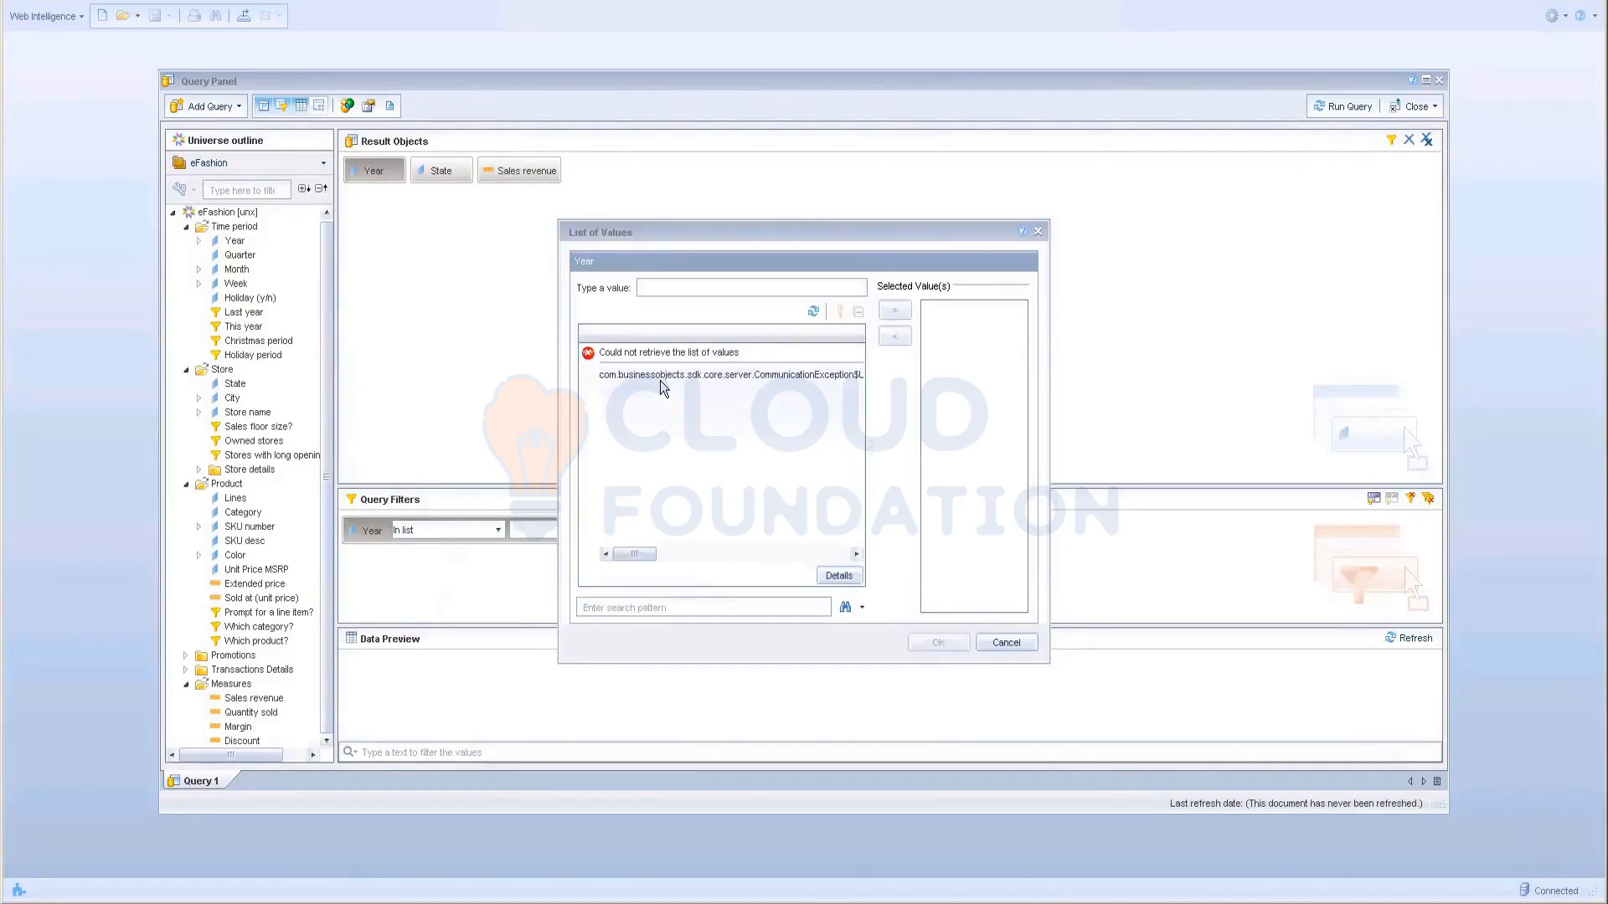
pyautogui.click(1003, 647)
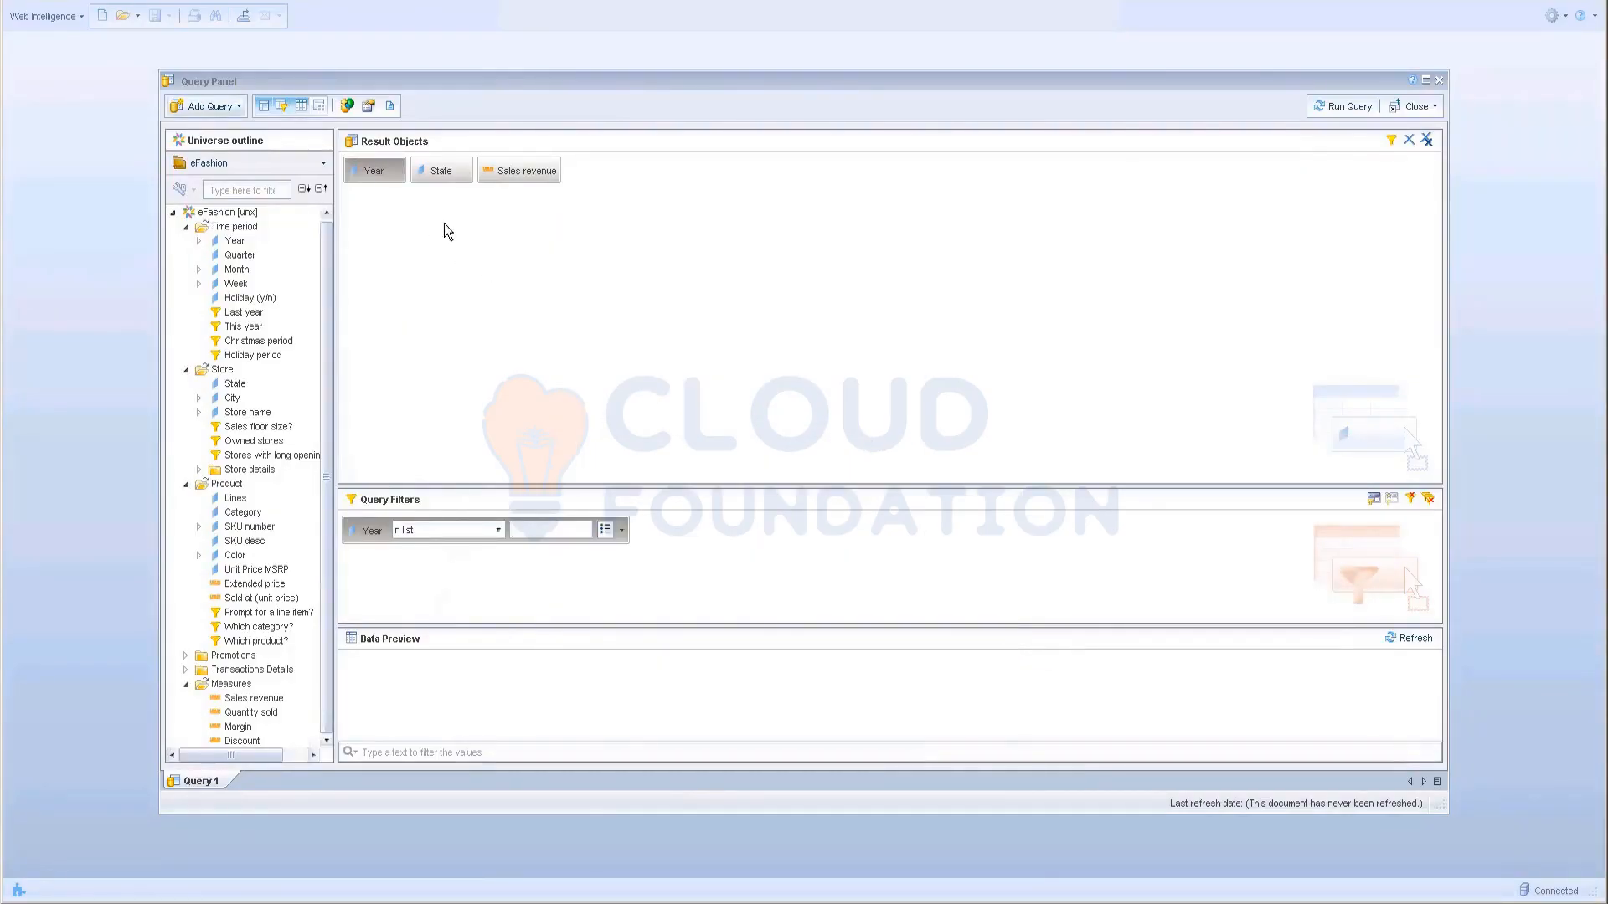
pyautogui.click(605, 529)
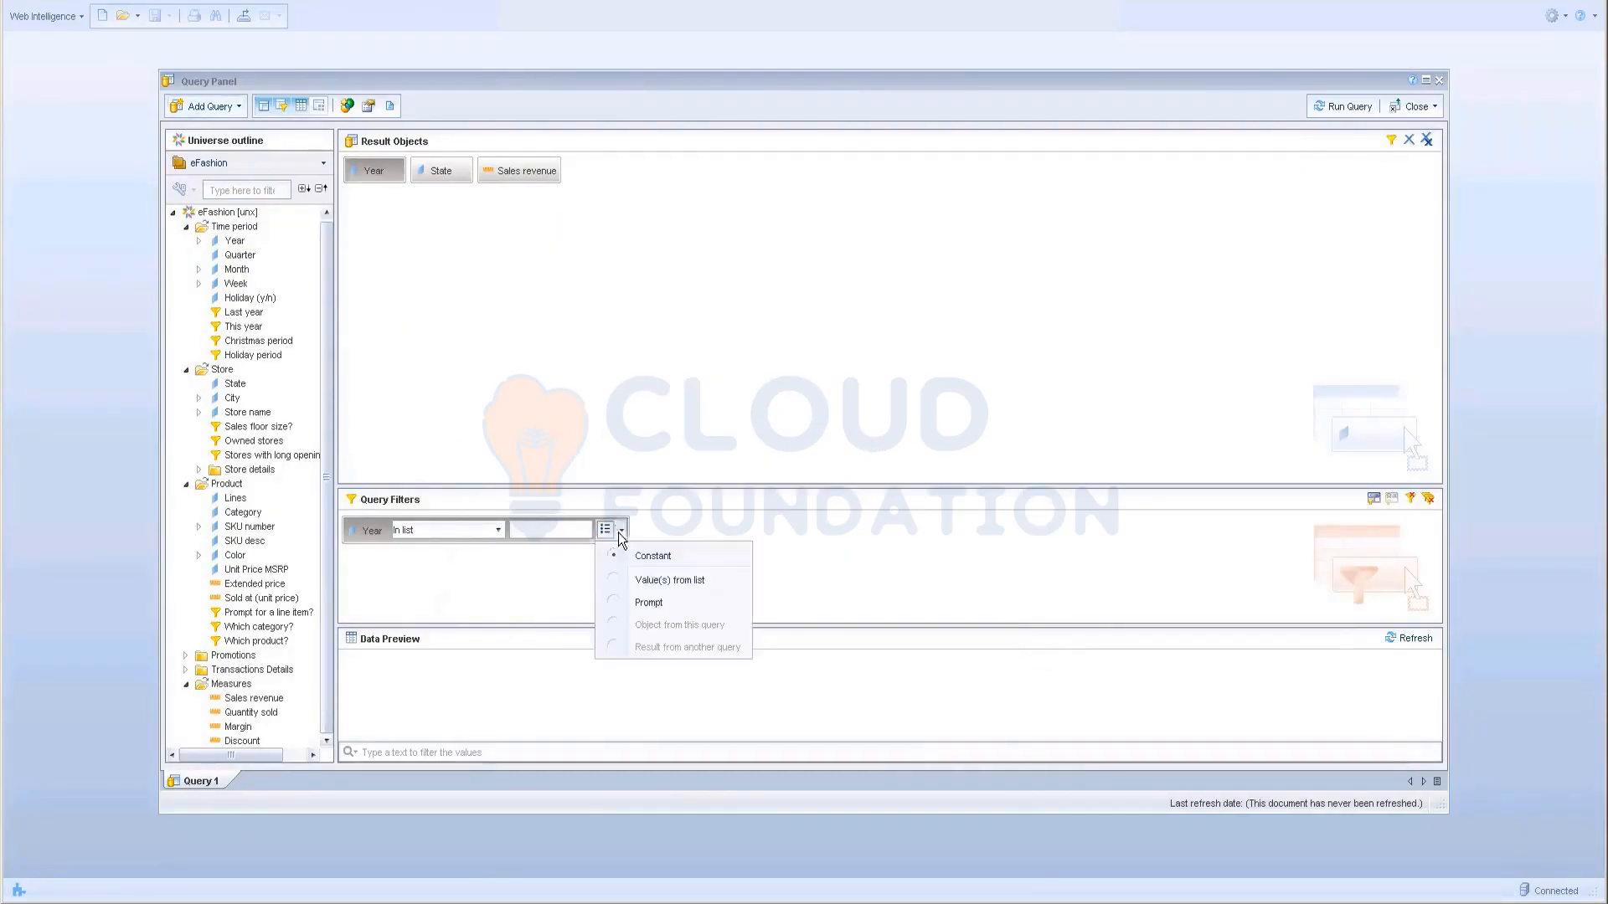
pyautogui.click(665, 581)
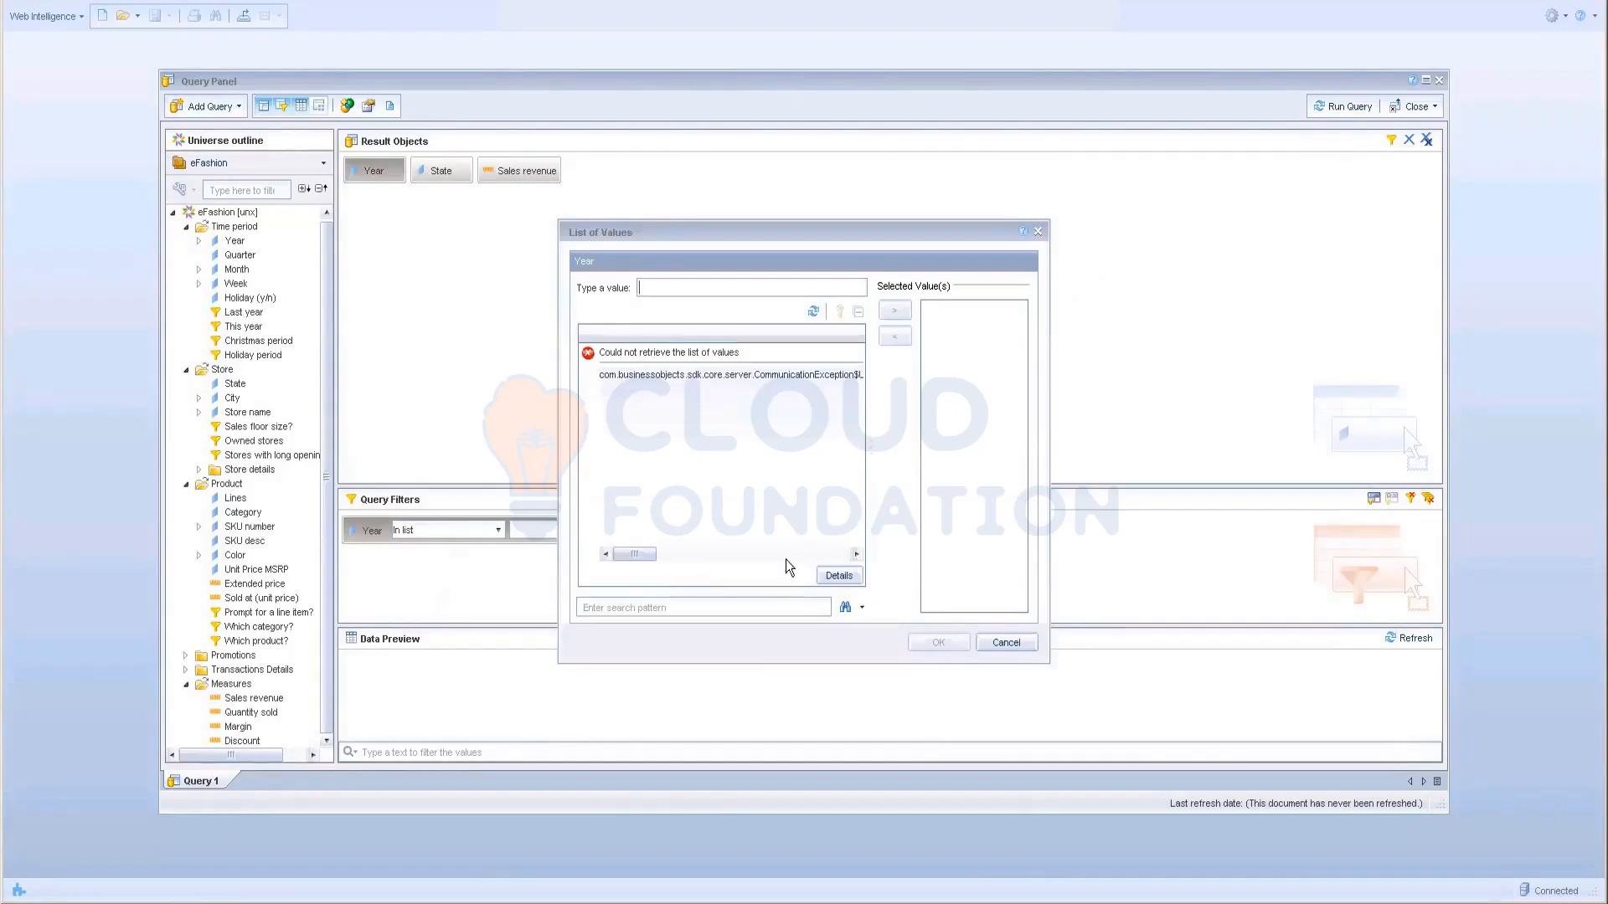
pyautogui.moveTo(646, 562); pyautogui.dragTo(542, 566)
pyautogui.click(1011, 641)
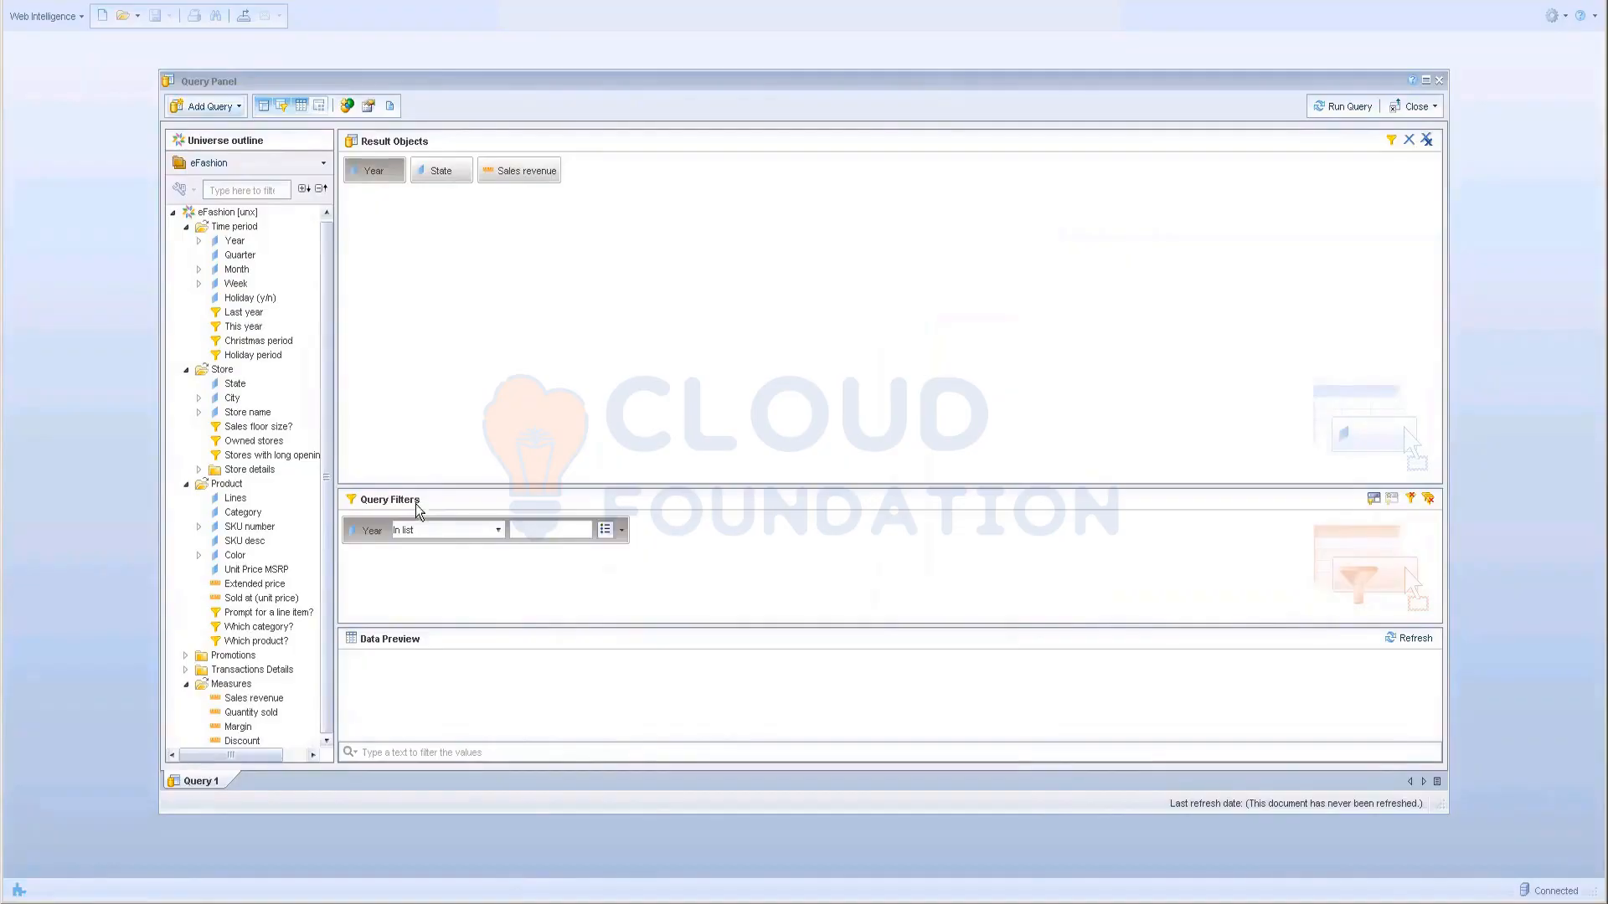
pyautogui.click(1413, 501)
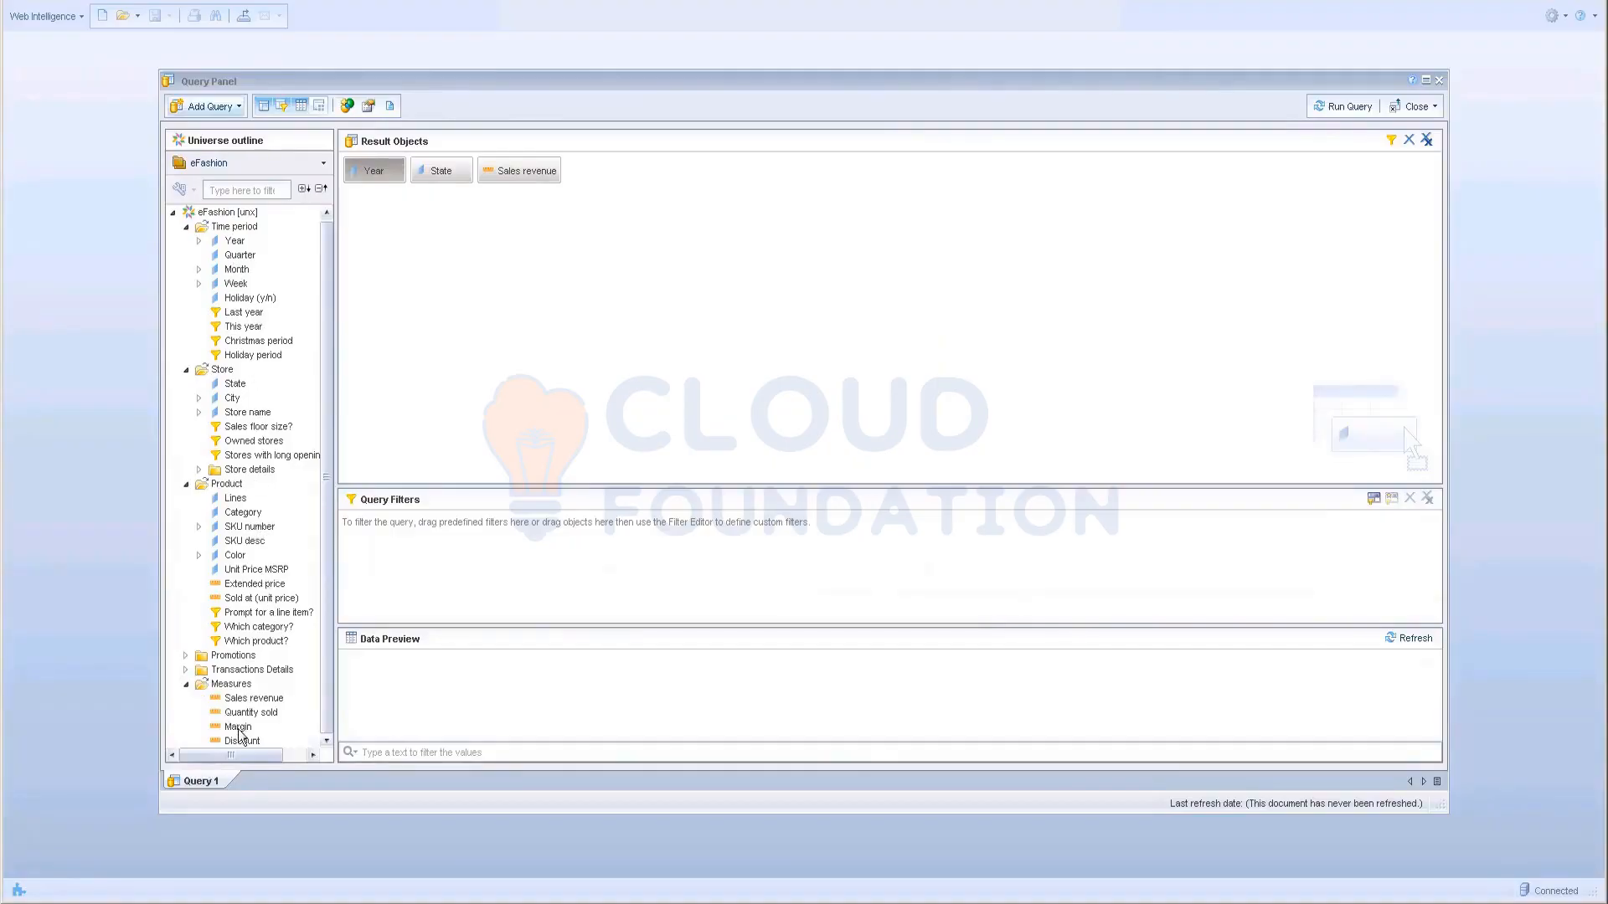
# Step: Add a State filter to Query Filters and try picking its values from a list
pyautogui.click(236, 385)
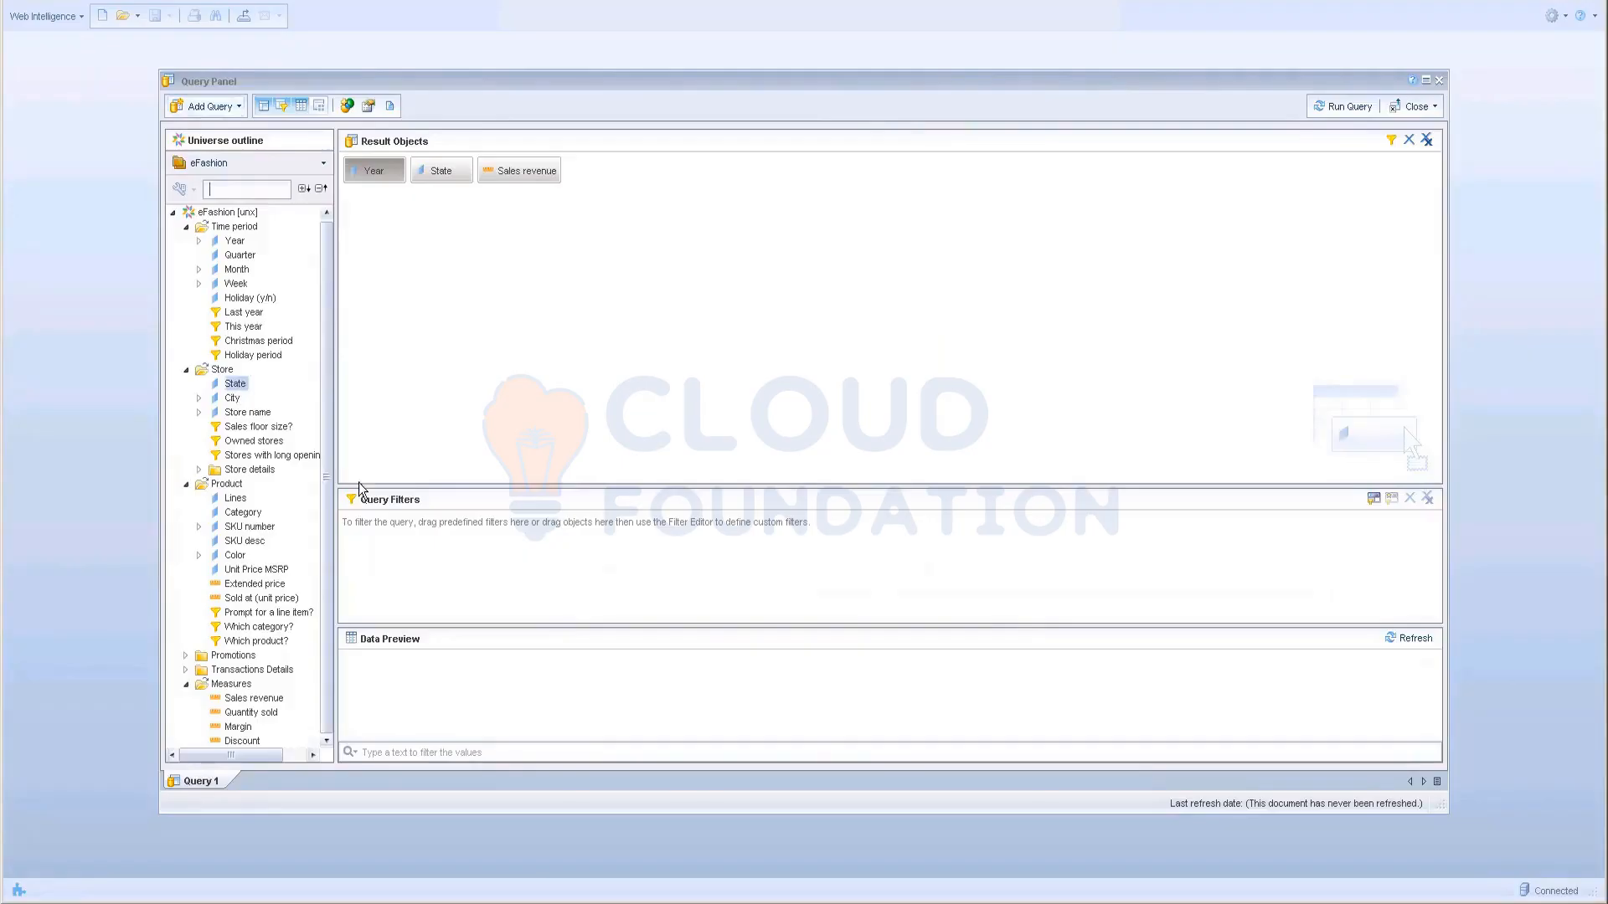
pyautogui.moveTo(360, 488); pyautogui.dragTo(427, 532)
pyautogui.click(604, 532)
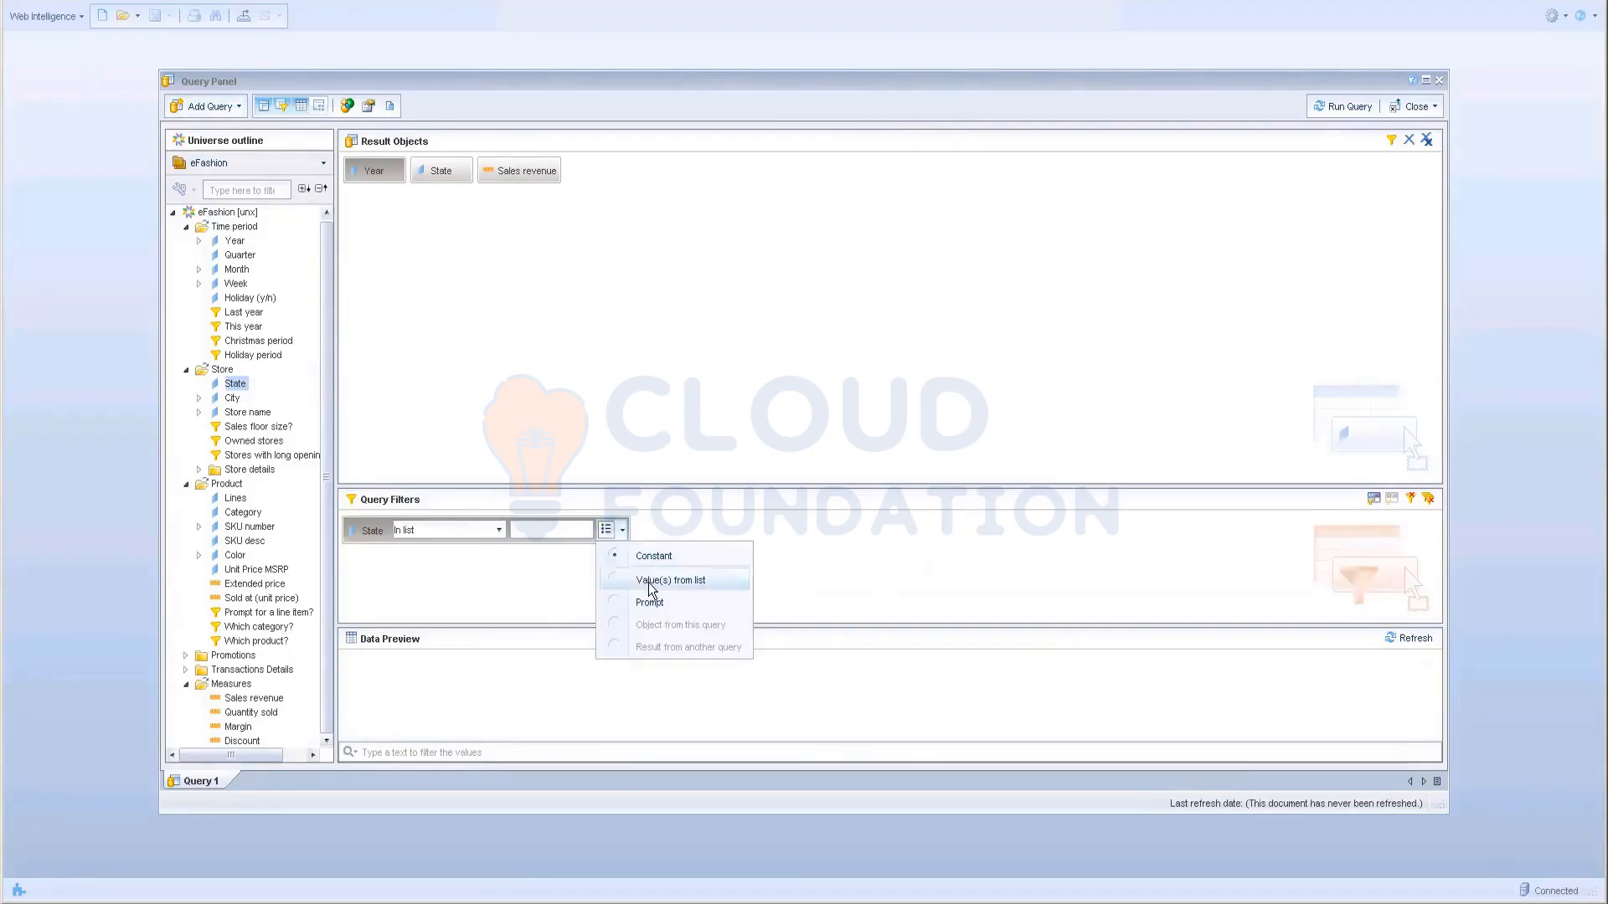
pyautogui.click(661, 578)
pyautogui.click(1030, 643)
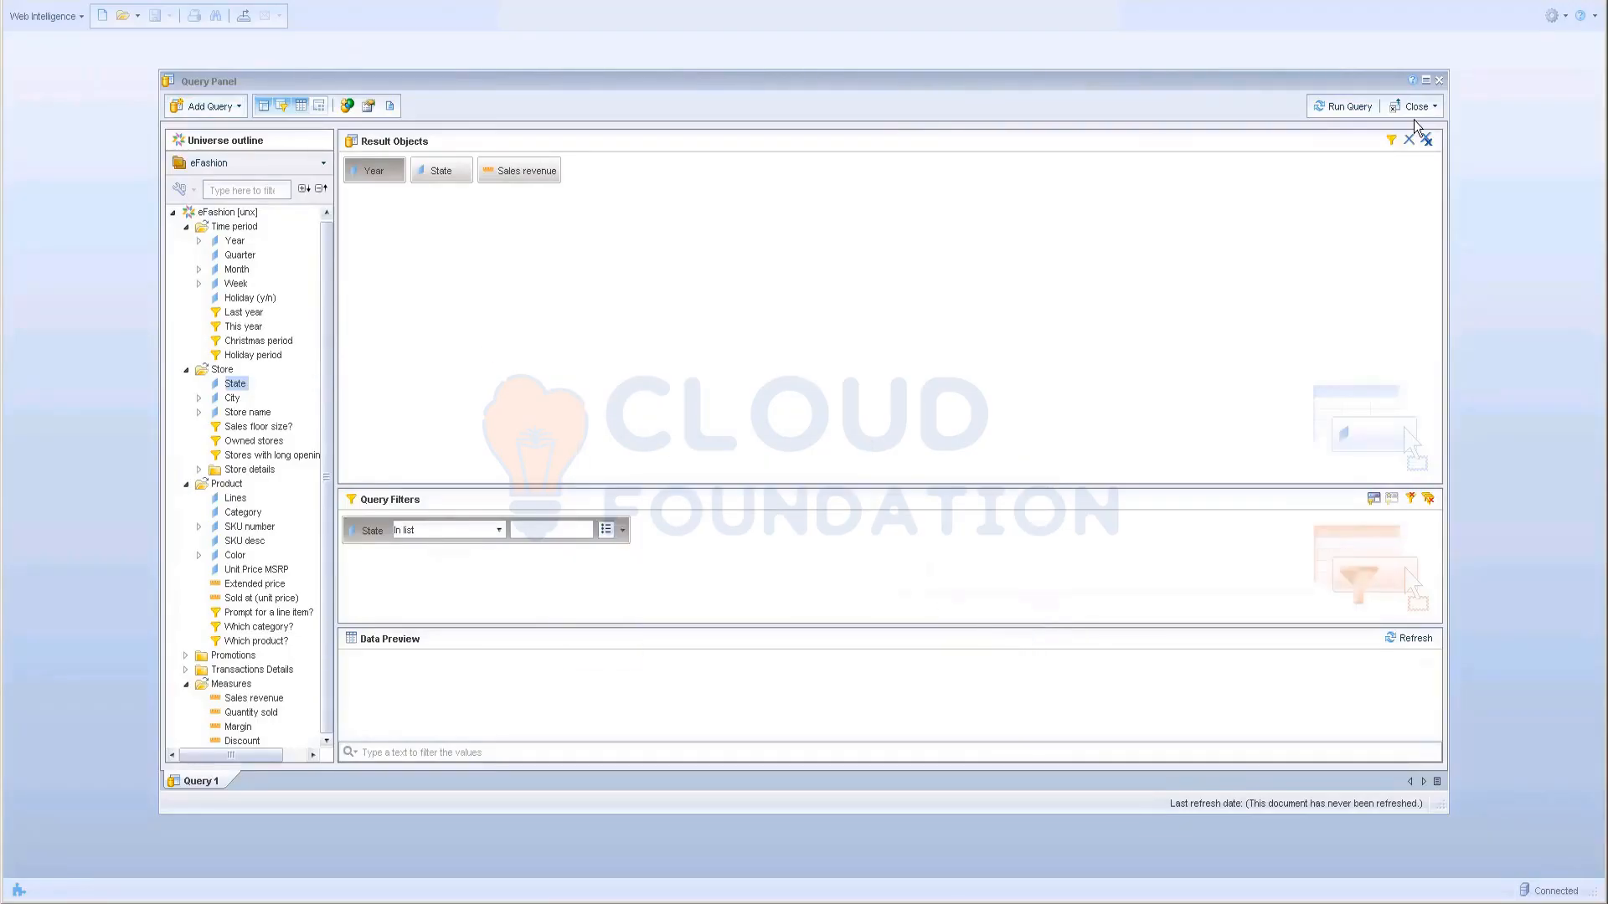
# Step: Enter 'Cola' directly as the State filter value, run the query, and dismiss the database error
pyautogui.click(607, 531)
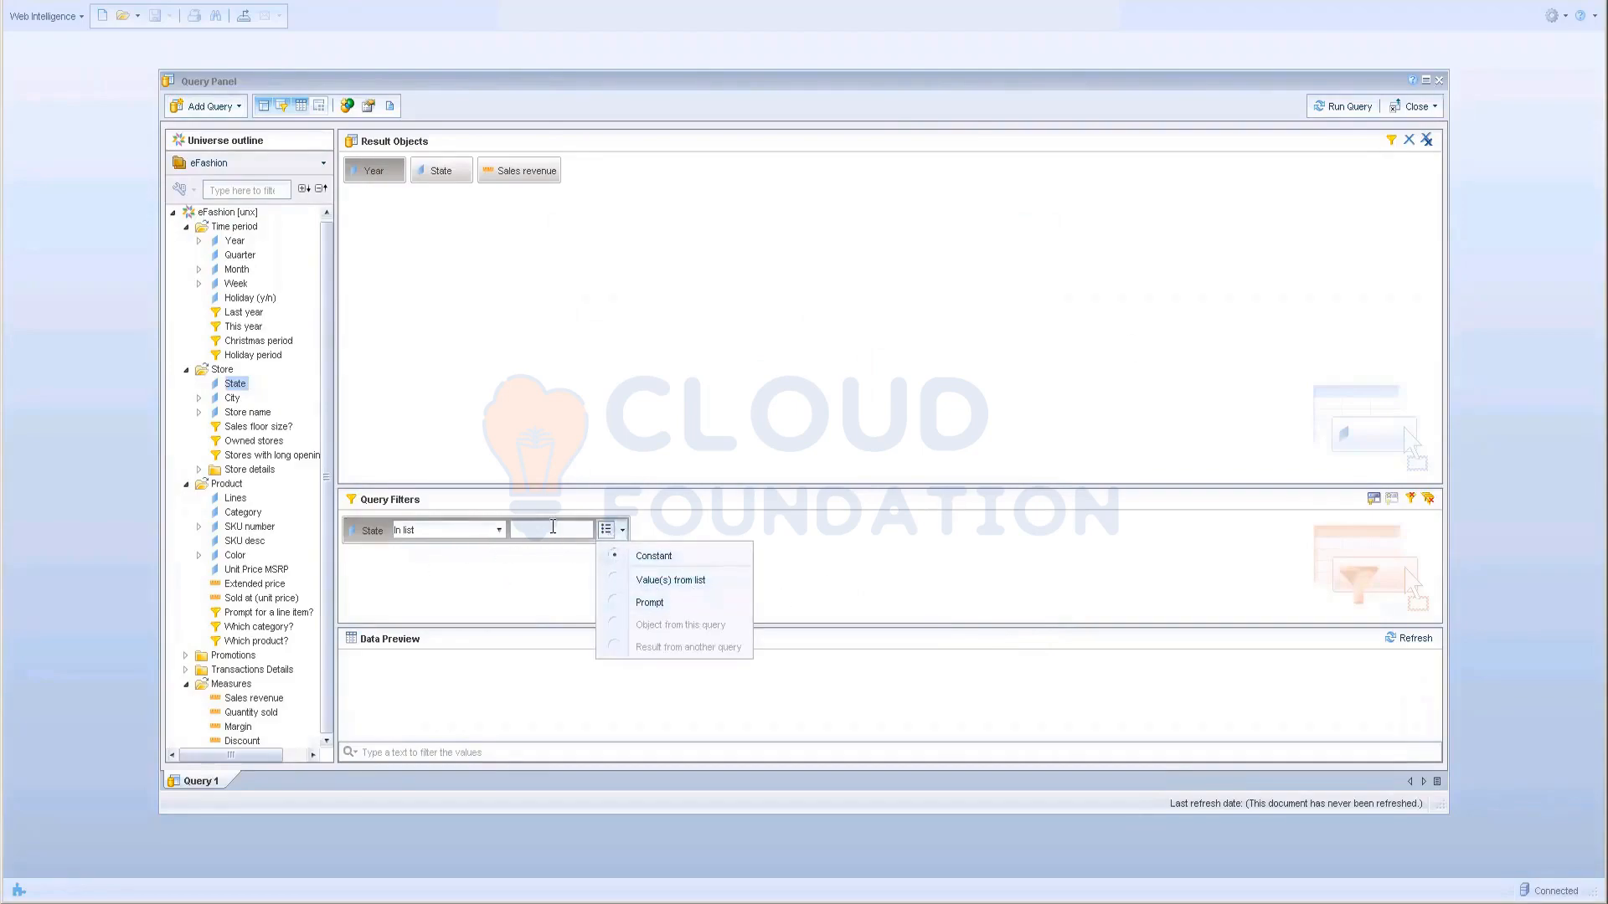
pyautogui.click(552, 529)
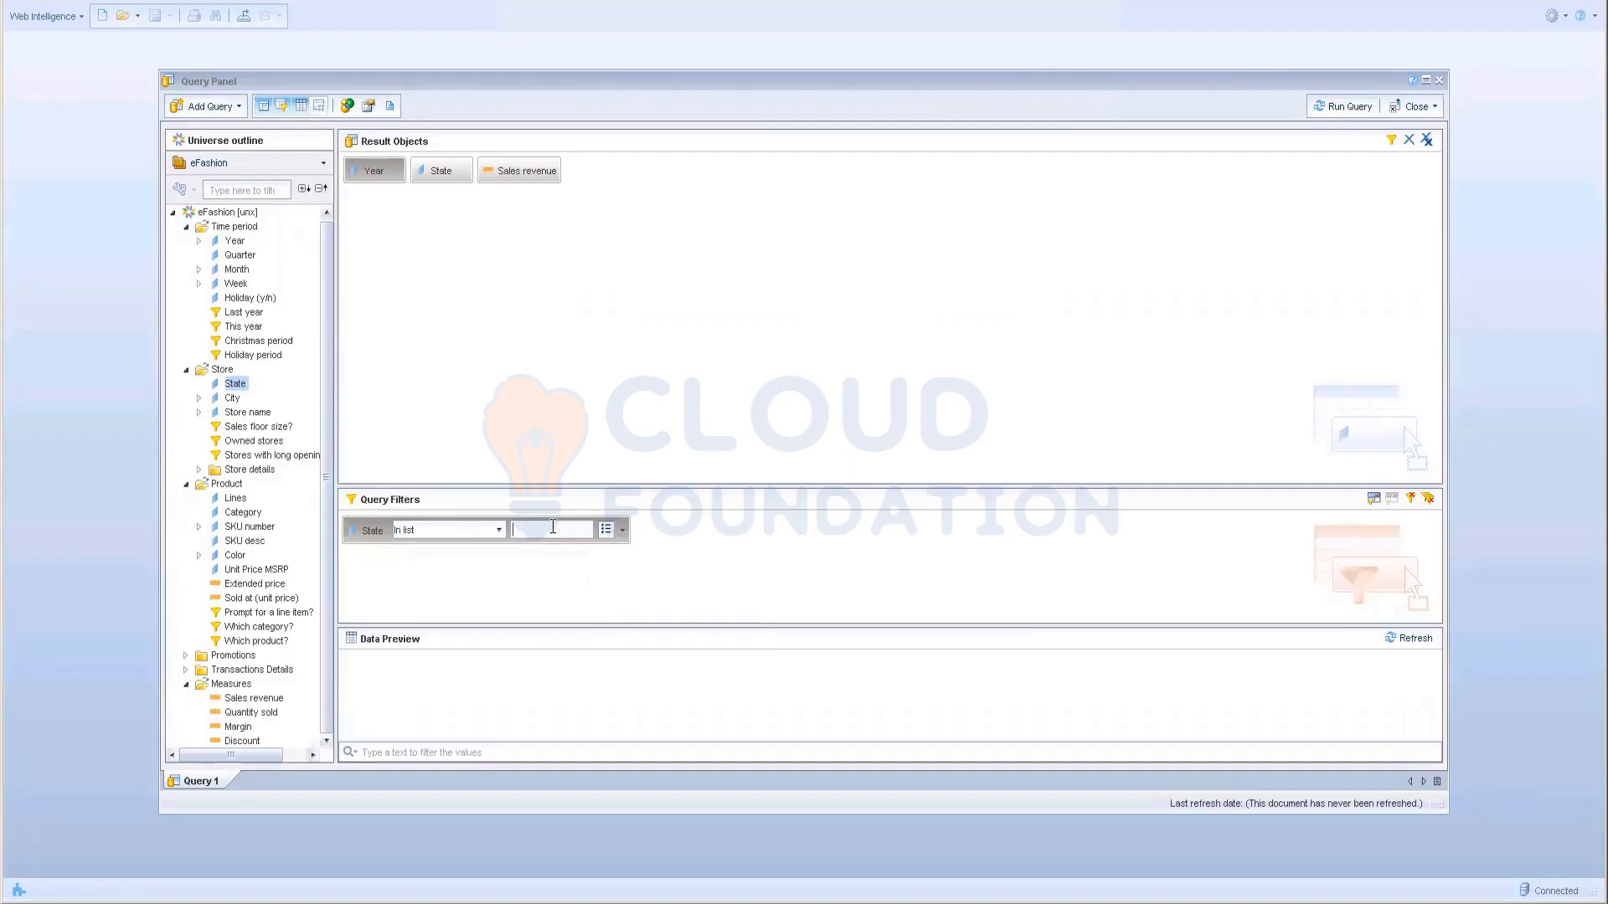
pyautogui.write('Colarado')
pyautogui.click(1340, 106)
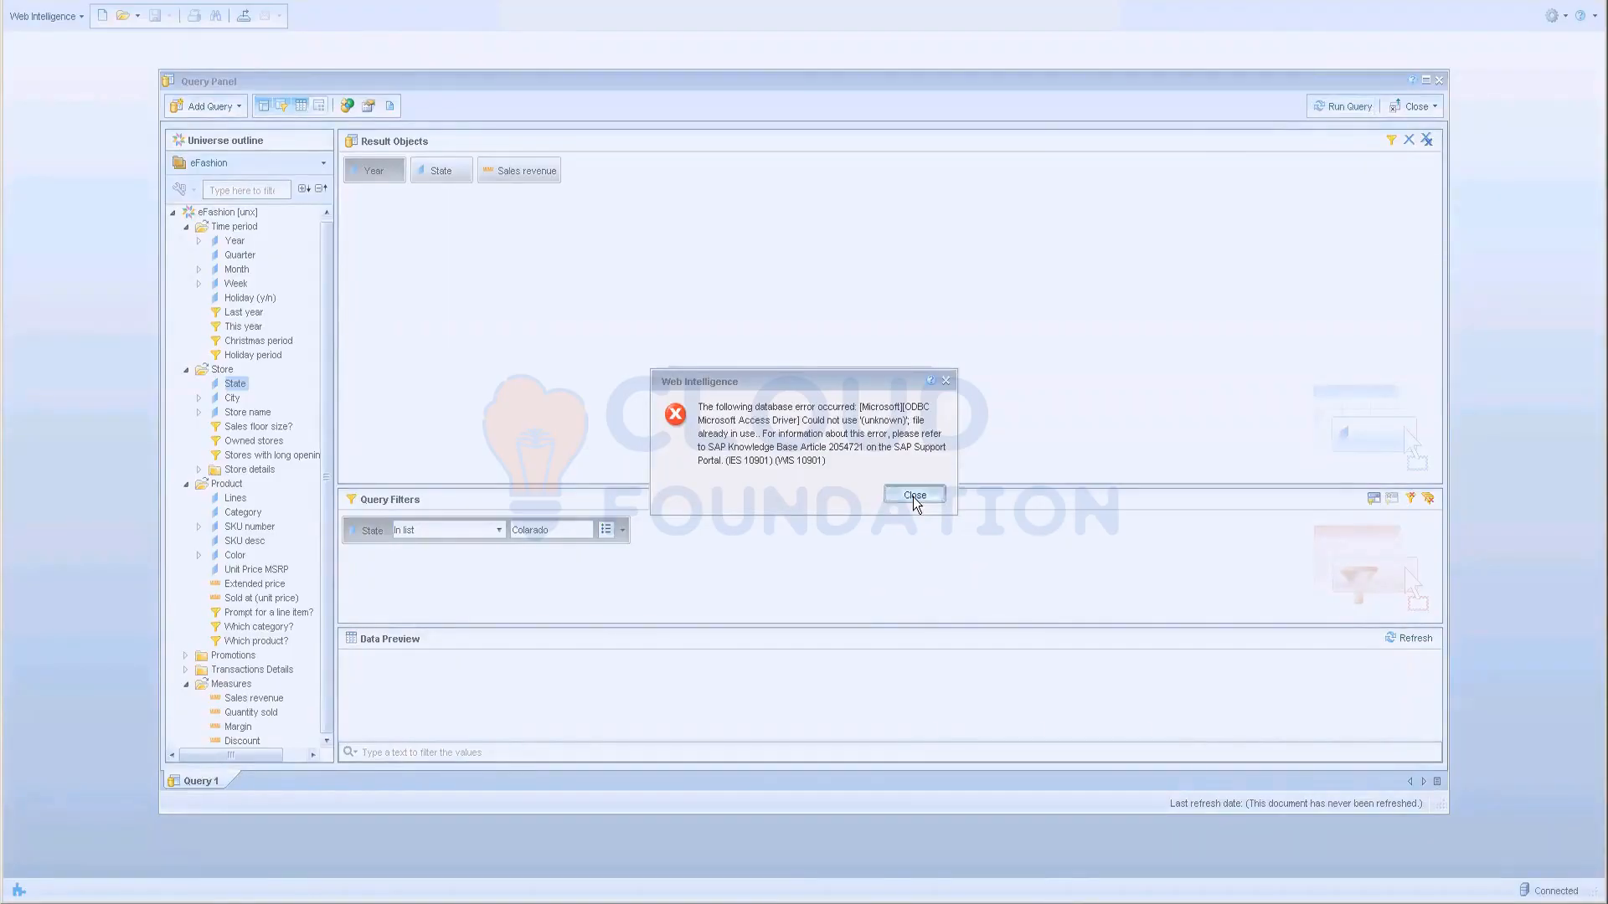
pyautogui.click(913, 495)
# Step: Discard the current query and start a new document on the eFashion universe
pyautogui.click(1439, 80)
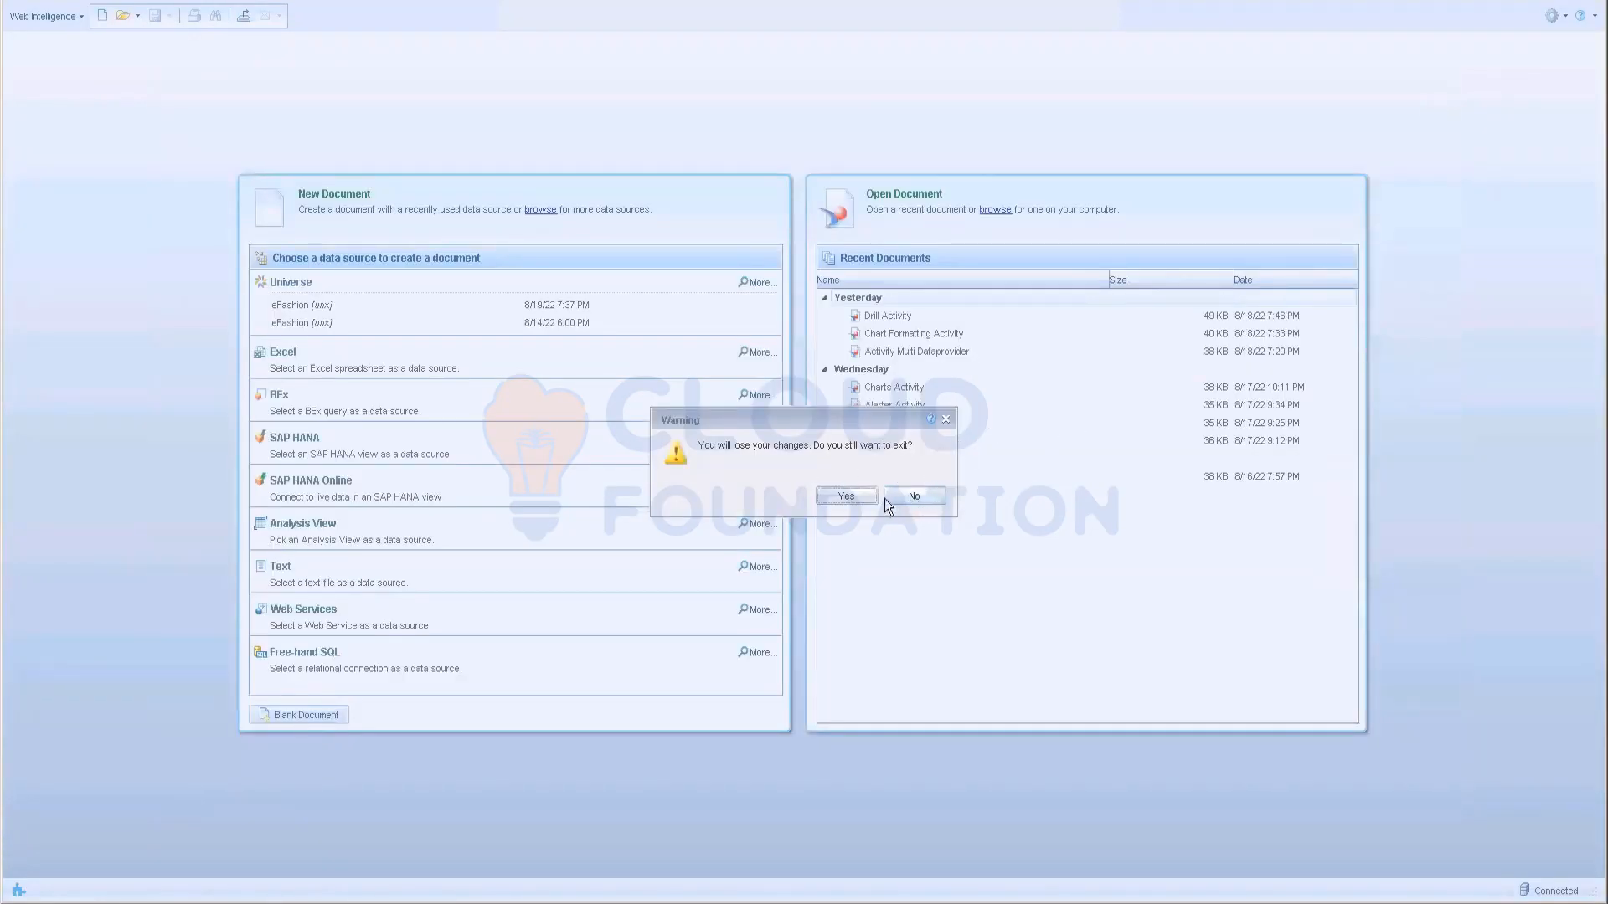
pyautogui.click(856, 499)
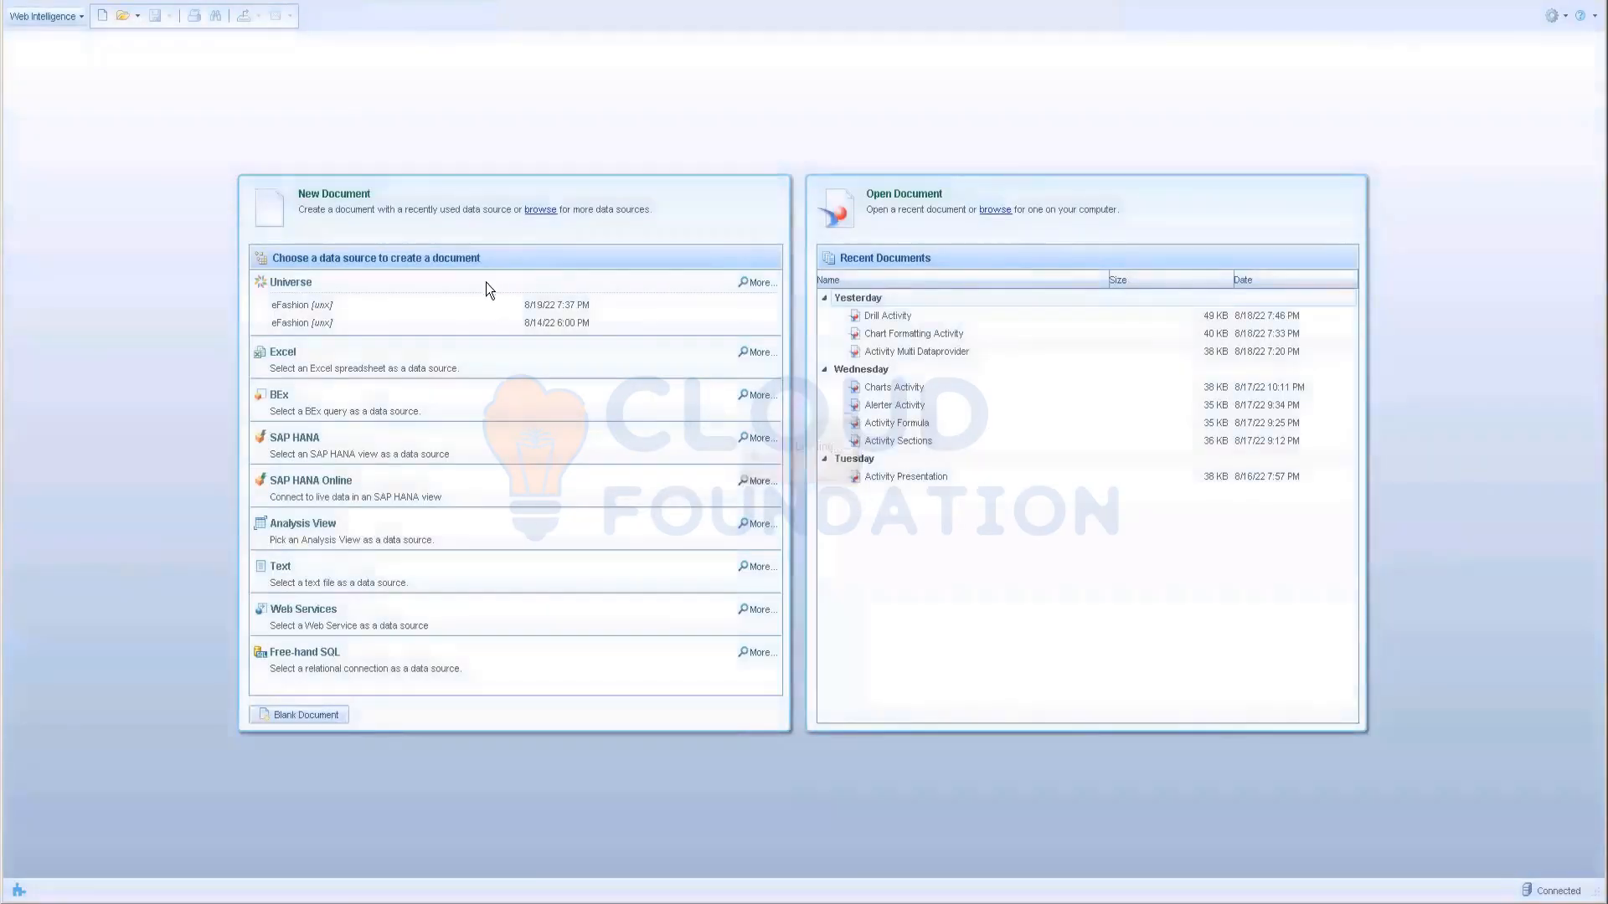
pyautogui.click(355, 323)
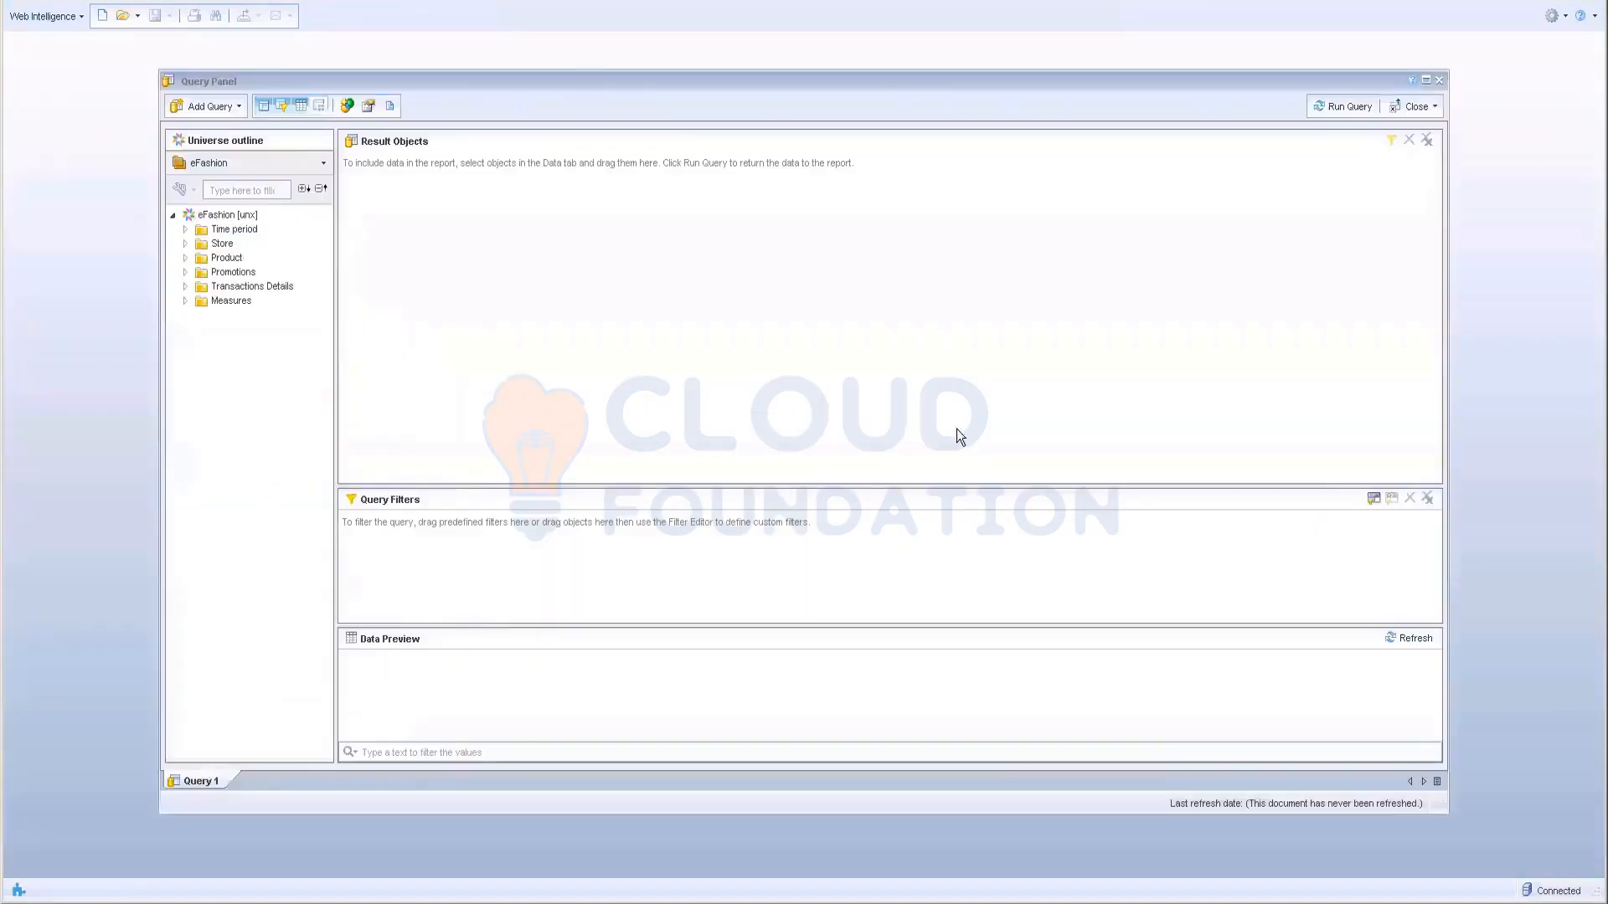
# Step: Add Year, State and Sales revenue to the result objects
pyautogui.click(186, 229)
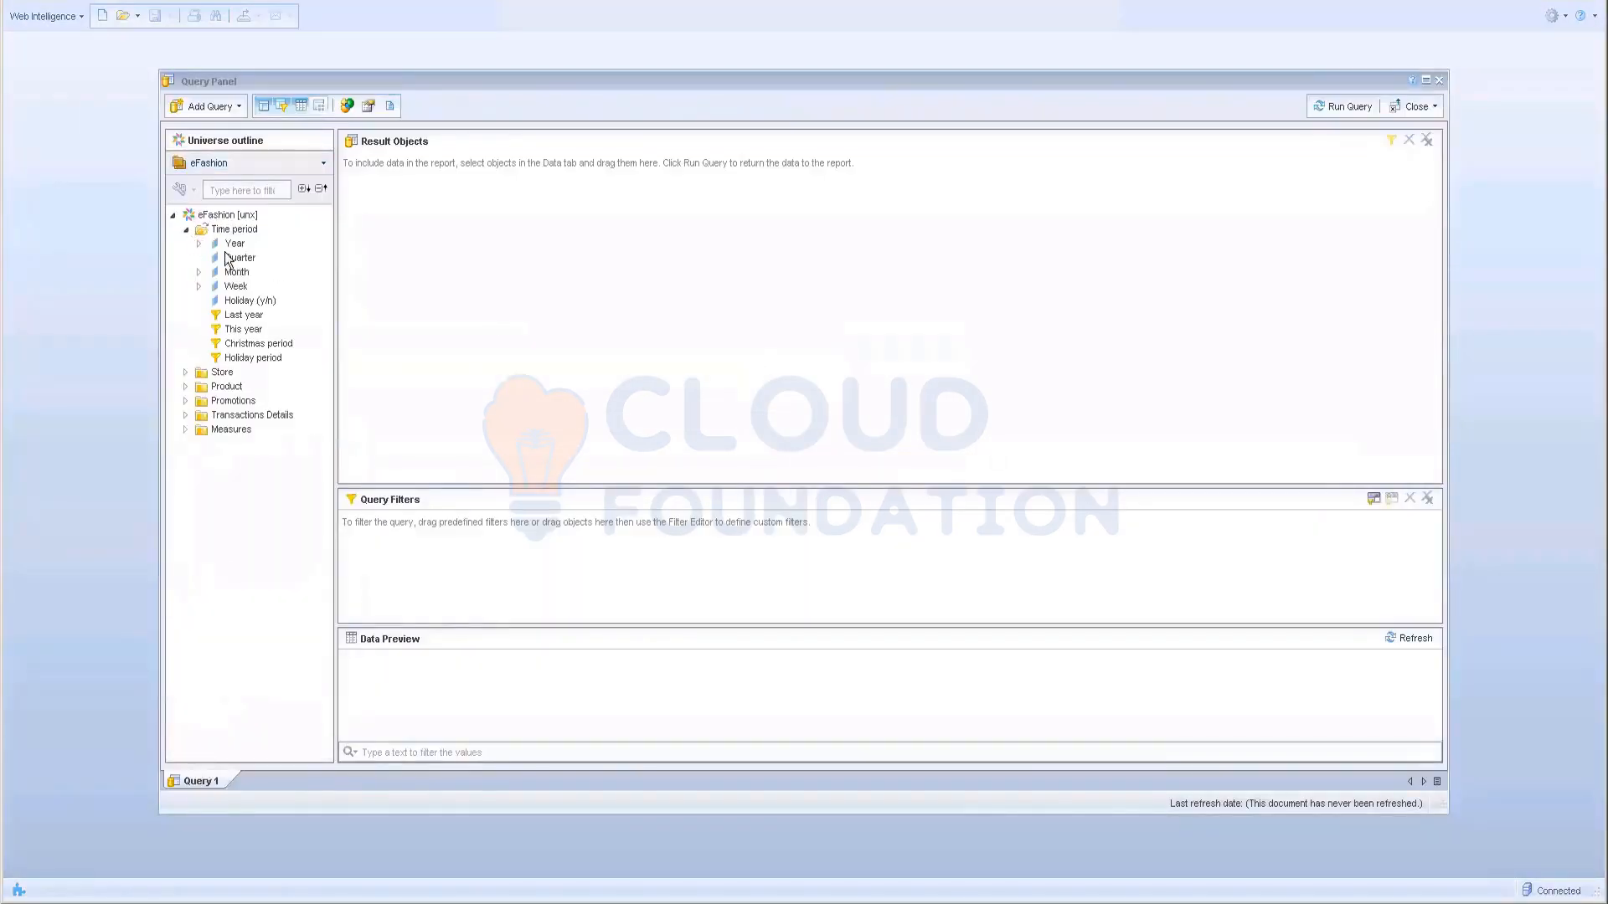
pyautogui.doubleClick(236, 244)
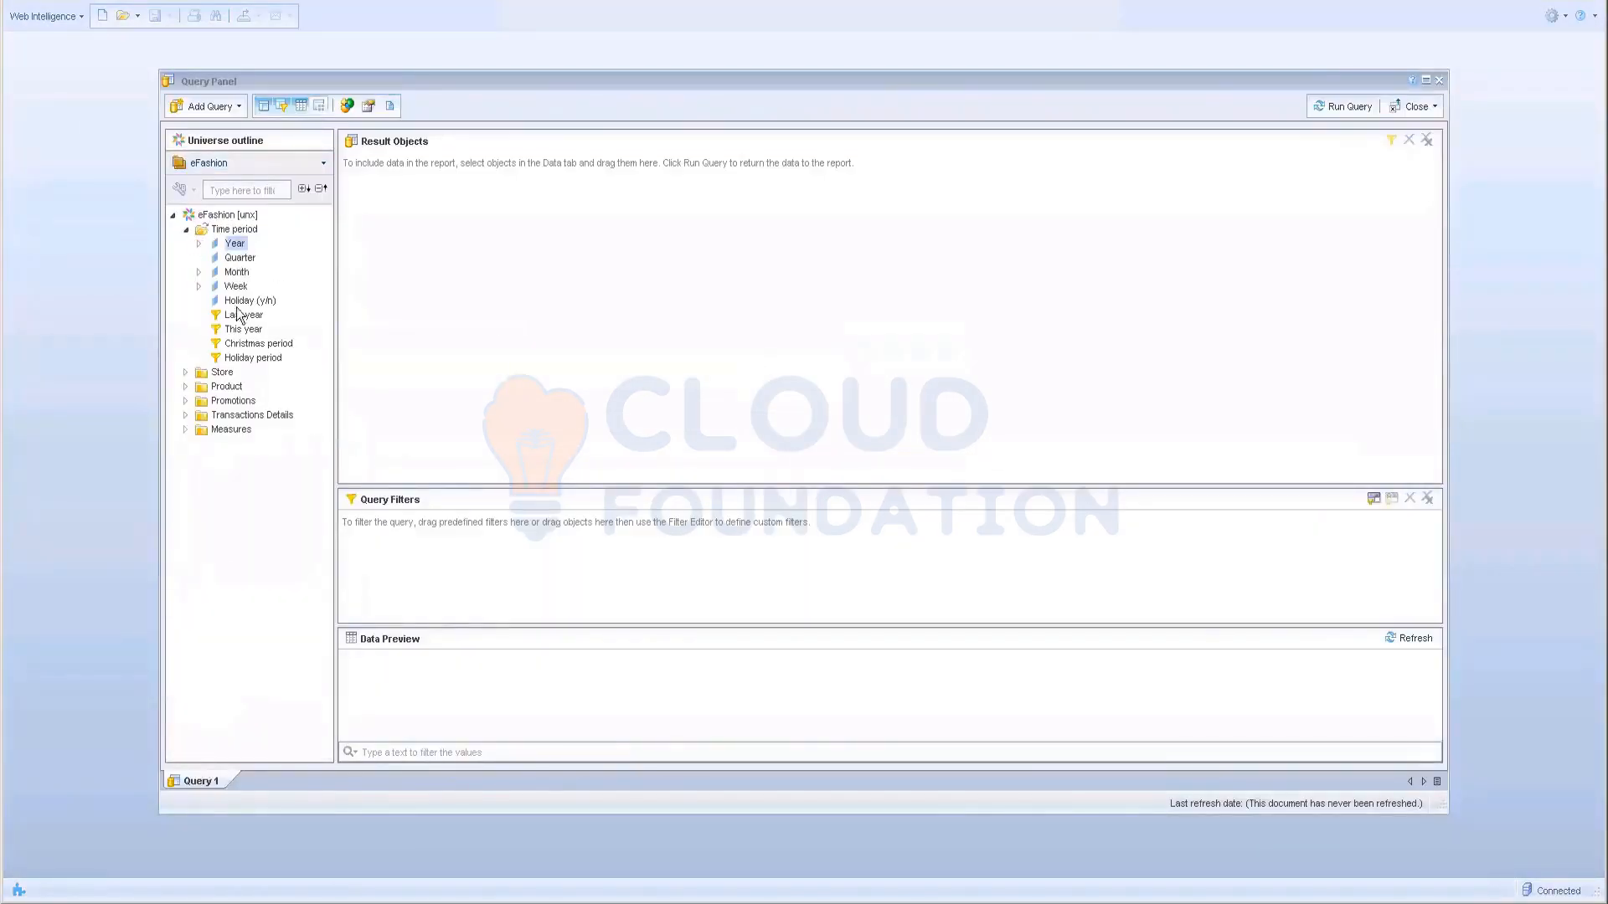
pyautogui.click(186, 373)
pyautogui.doubleClick(234, 387)
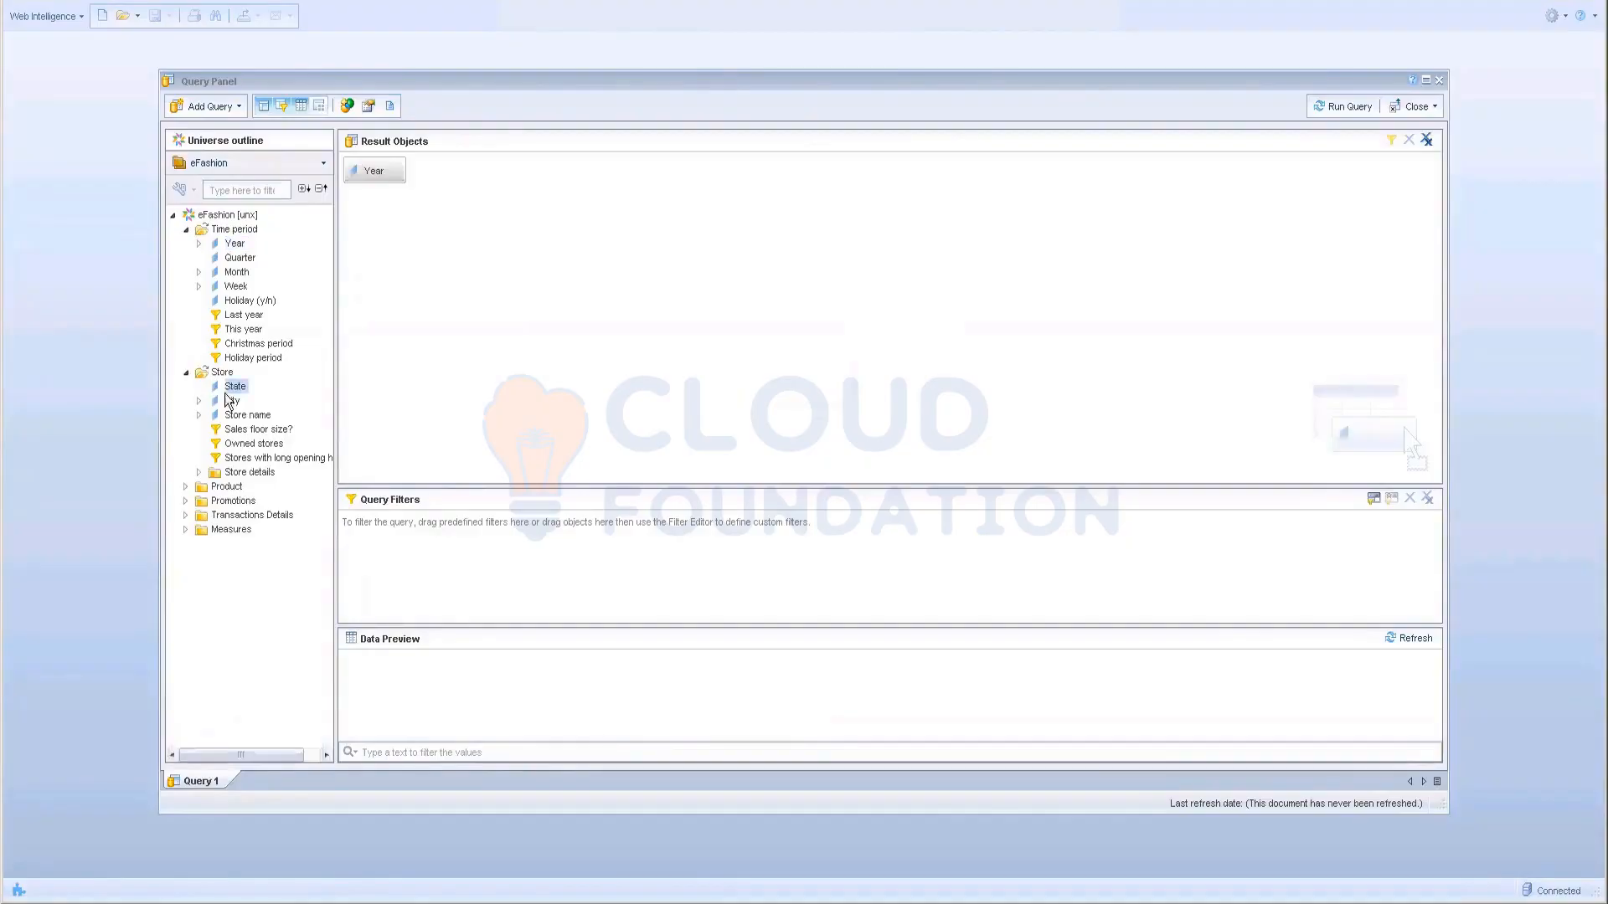
pyautogui.click(186, 529)
pyautogui.moveTo(252, 543); pyautogui.dragTo(345, 400)
# Step: Add a Year filter, try choosing its values from a list, then close the Query Panel
pyautogui.moveTo(381, 171)
pyautogui.mouseDown()
pyautogui.moveTo(412, 524)
pyautogui.moveTo(340, 186)
pyautogui.moveTo(405, 488)
pyautogui.moveTo(404, 576)
pyautogui.moveTo(433, 566)
pyautogui.mouseUp()
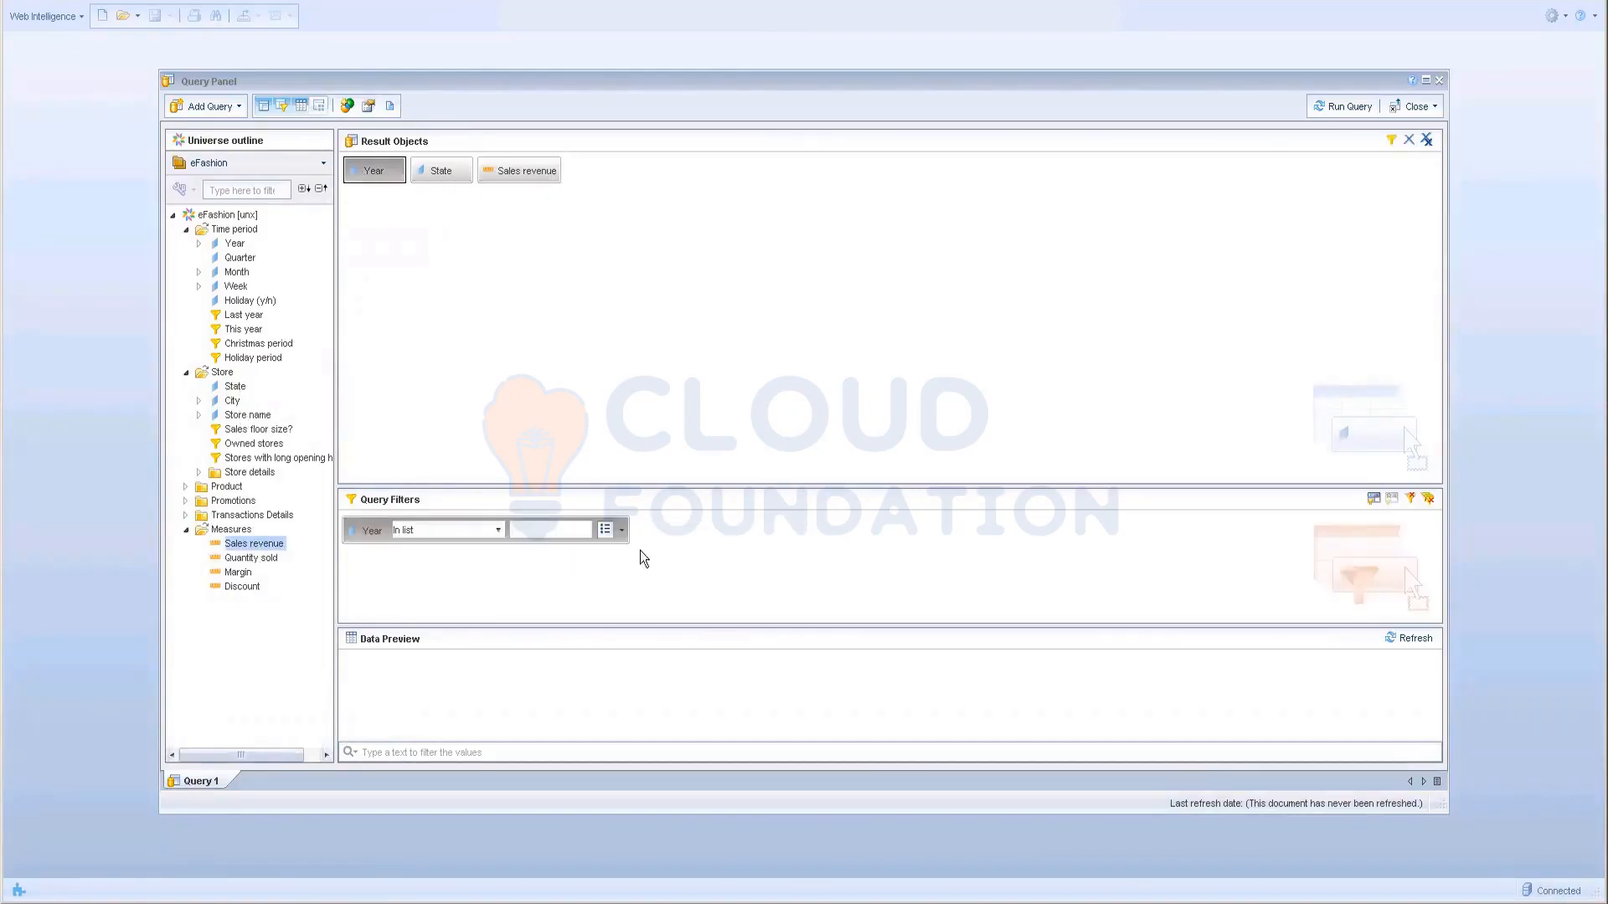
pyautogui.click(619, 534)
pyautogui.click(657, 586)
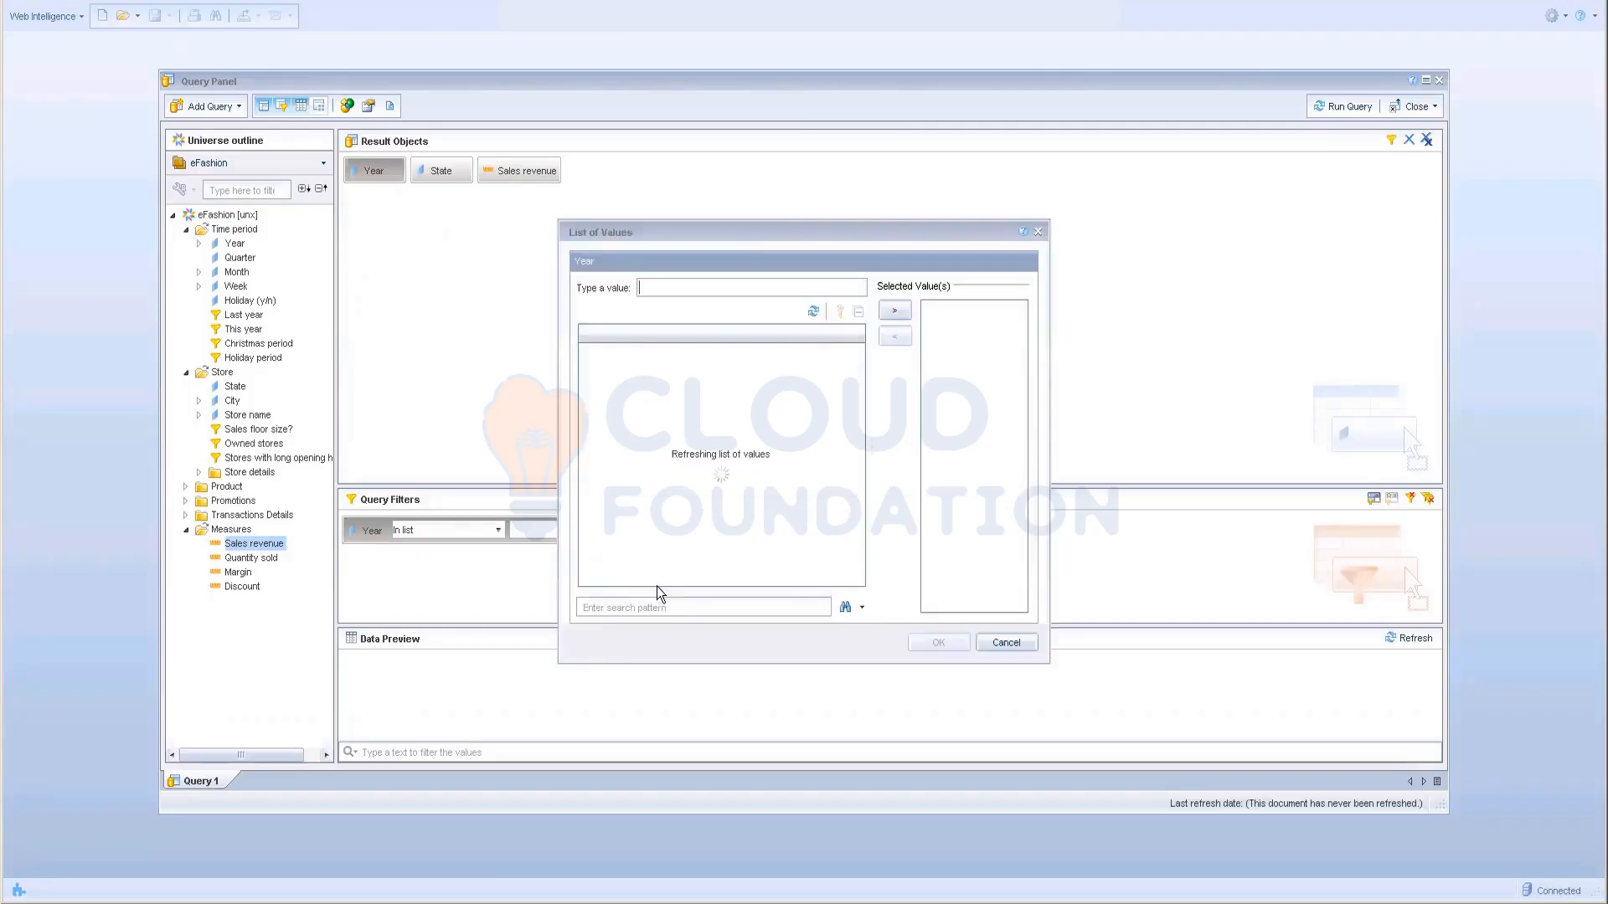
pyautogui.click(1005, 643)
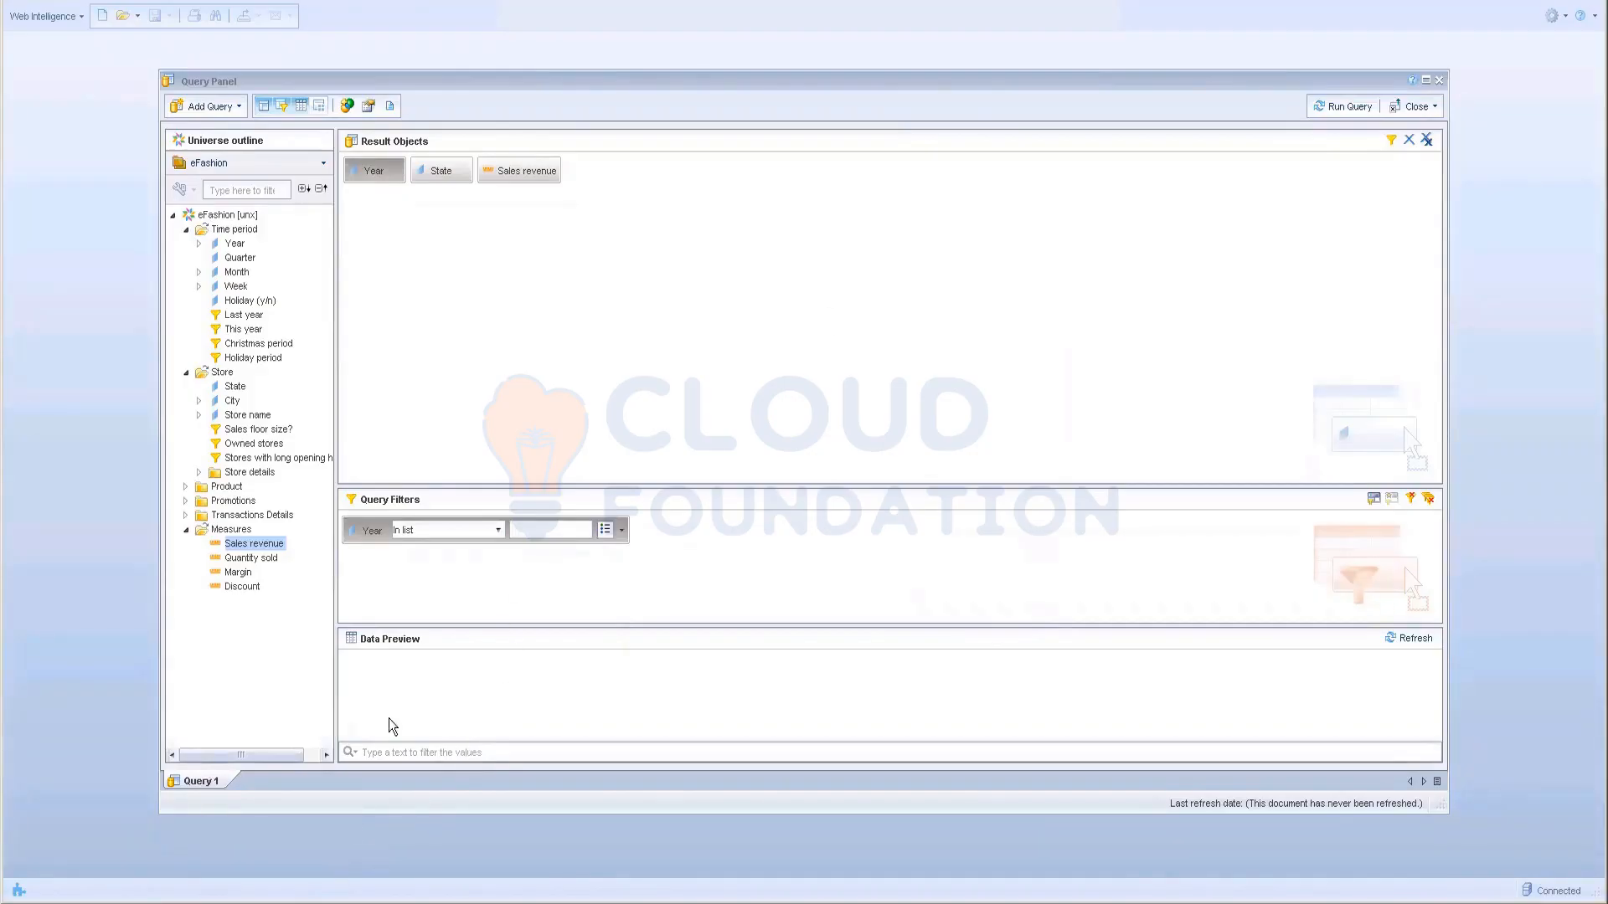
pyautogui.click(188, 530)
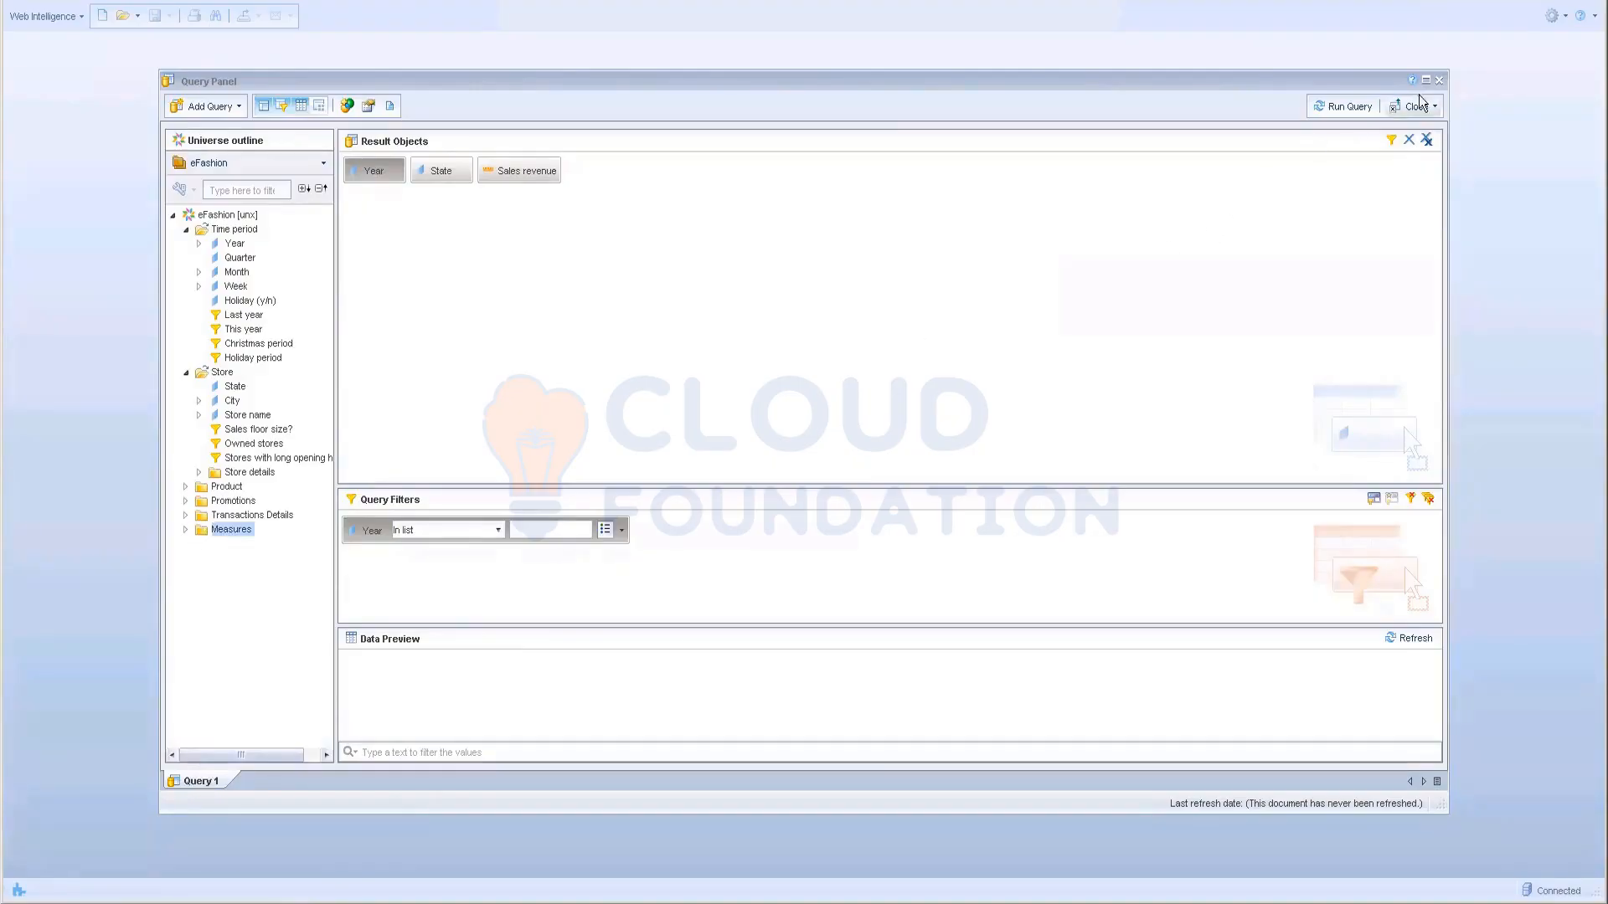
pyautogui.click(1441, 81)
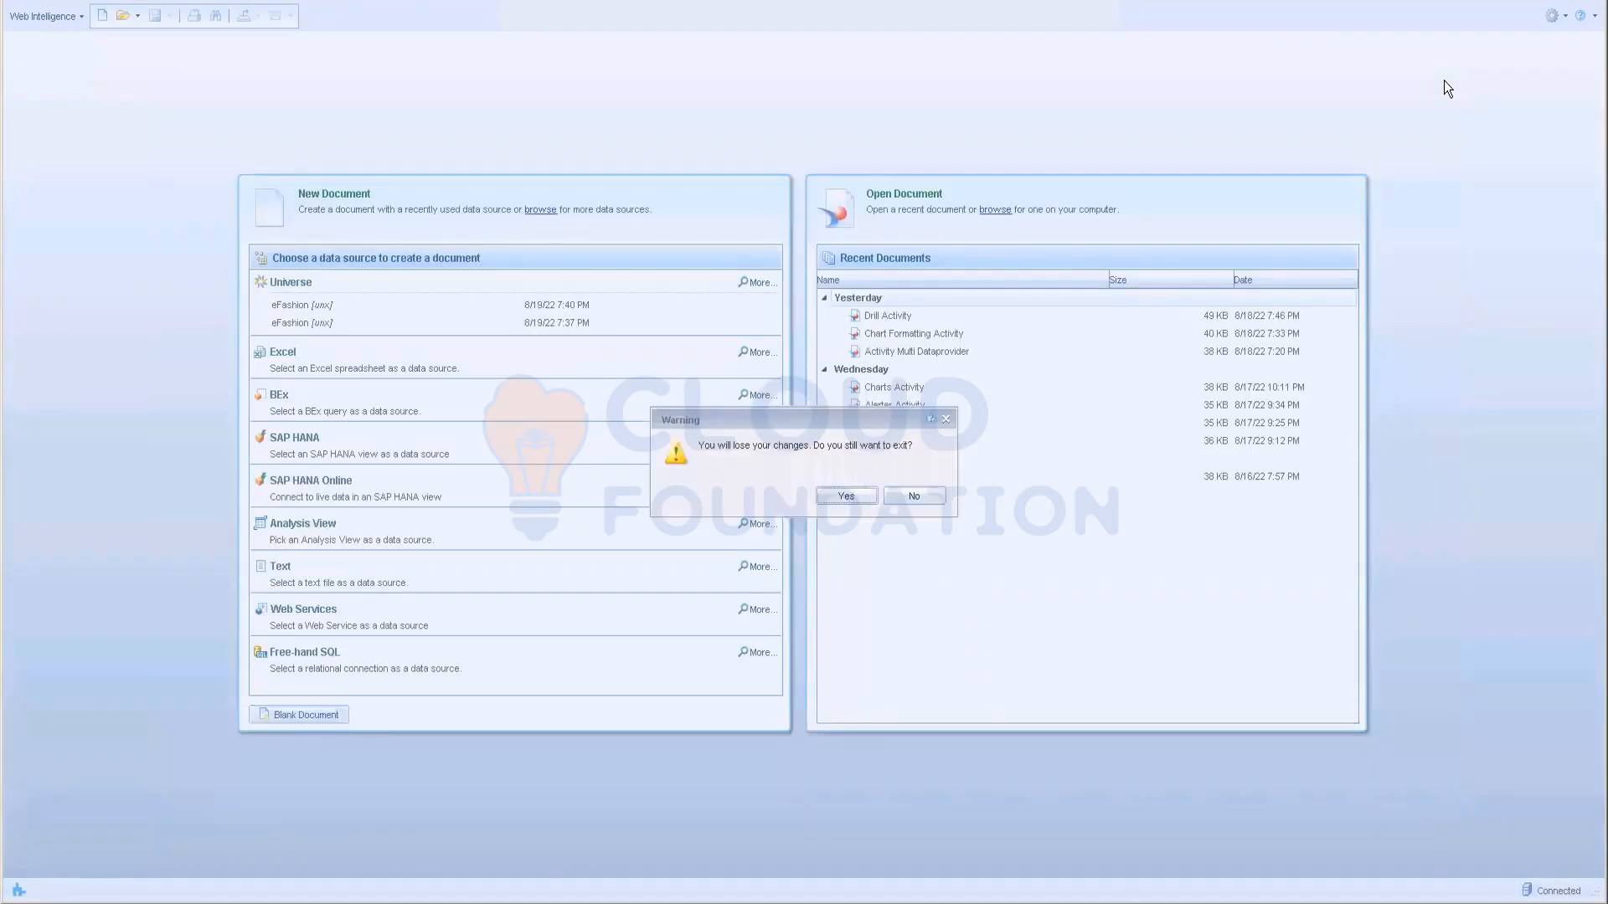
# Step: Discard the changes and open a new document's query on the eFashion.unx universe
pyautogui.click(847, 496)
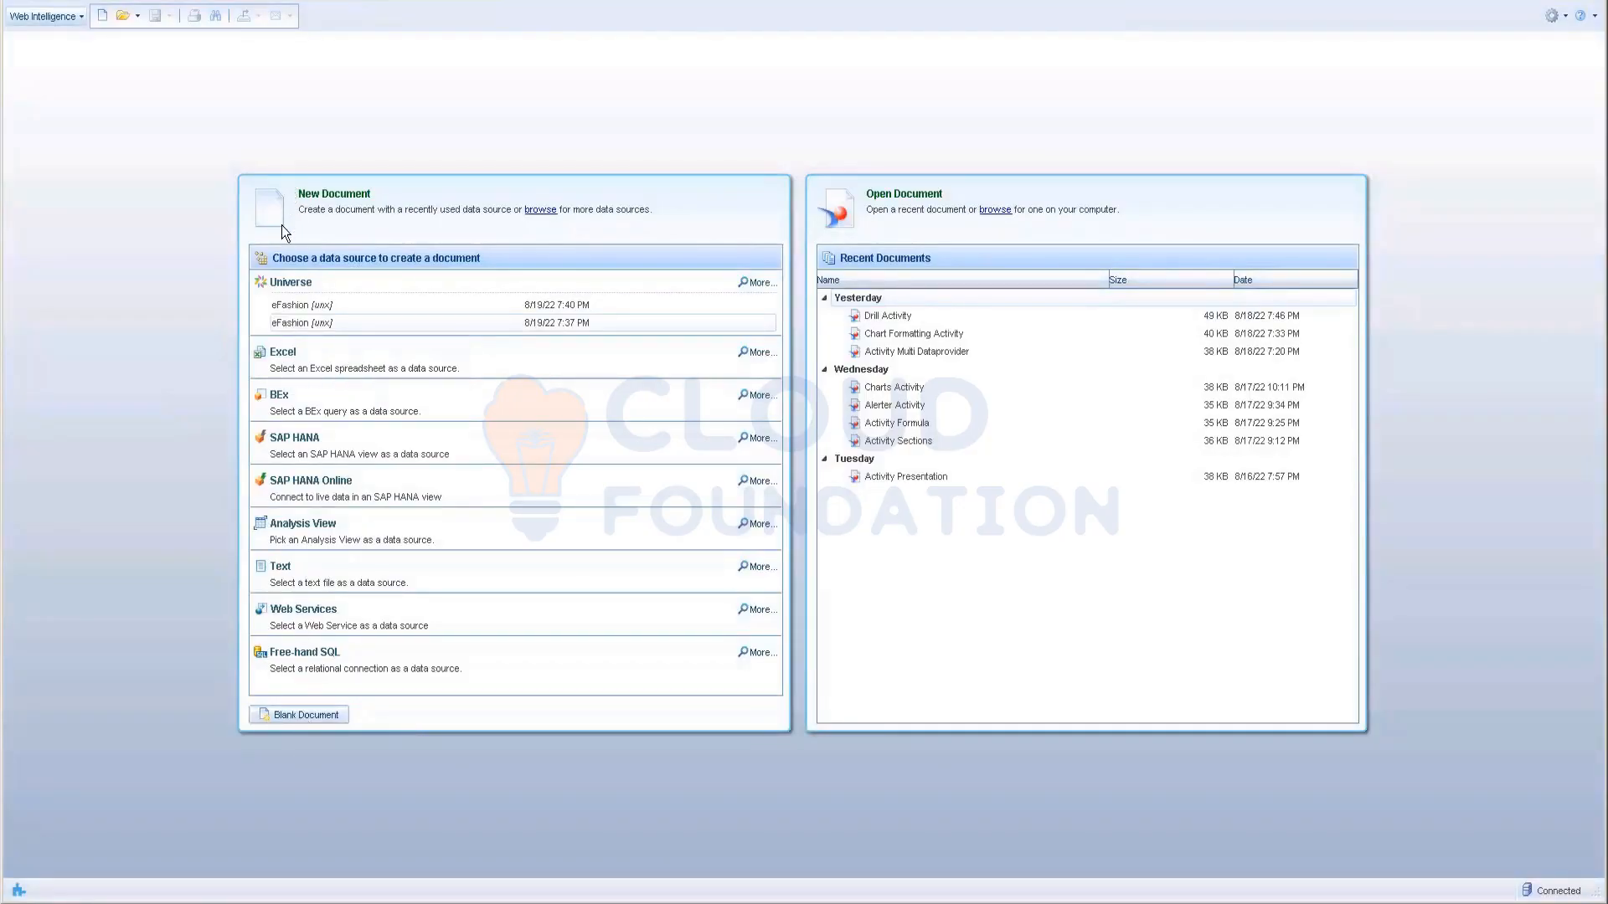
pyautogui.click(101, 16)
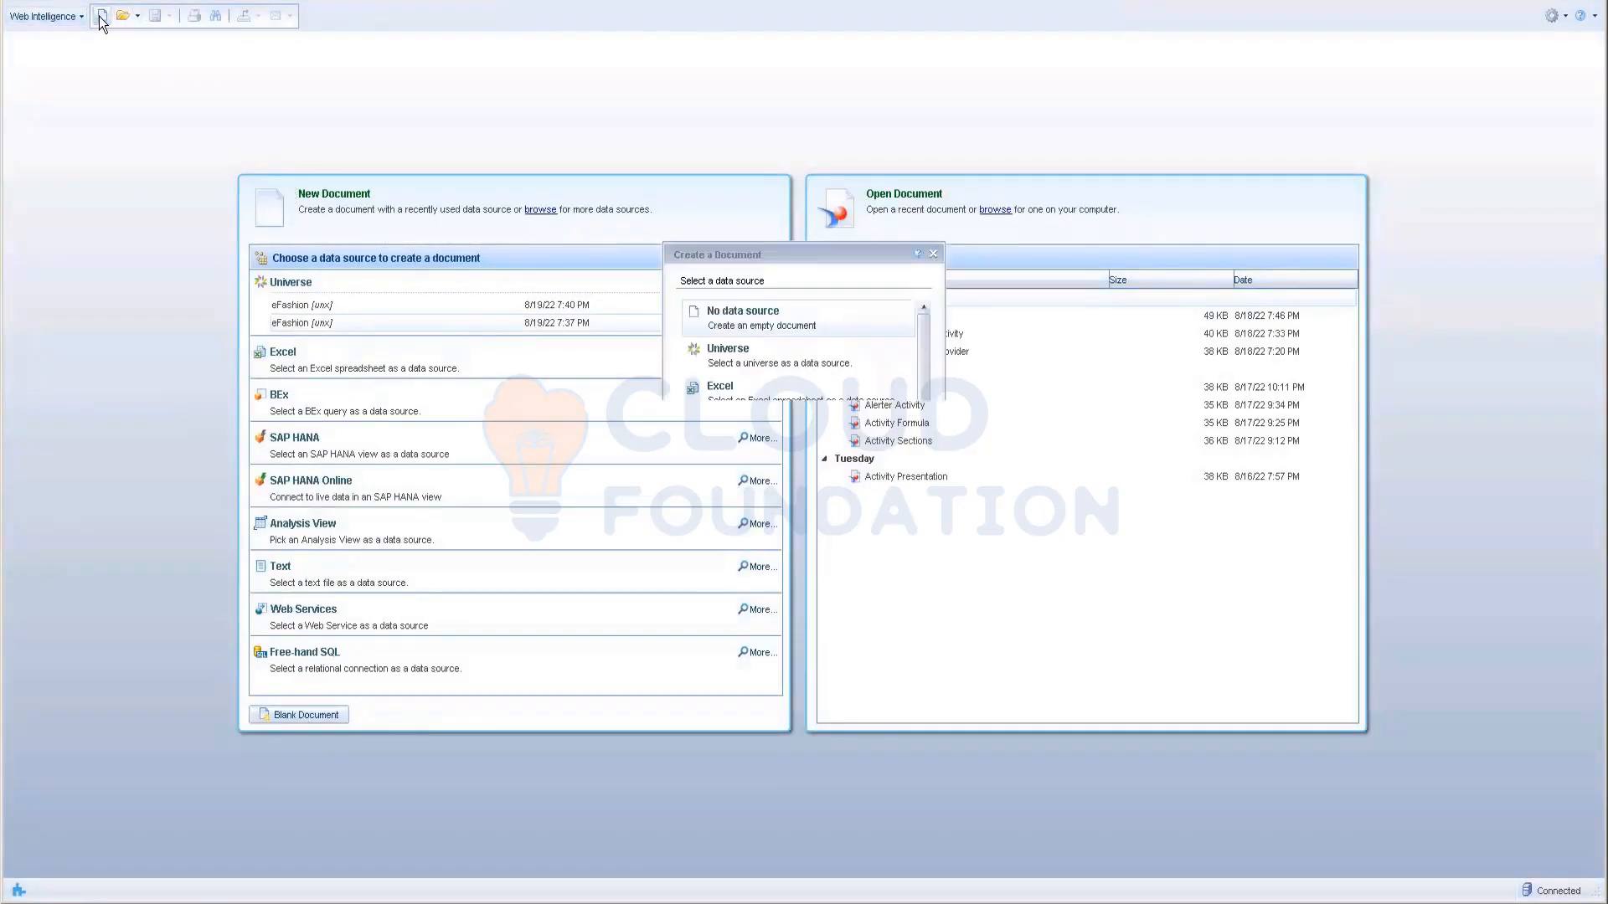
pyautogui.doubleClick(755, 355)
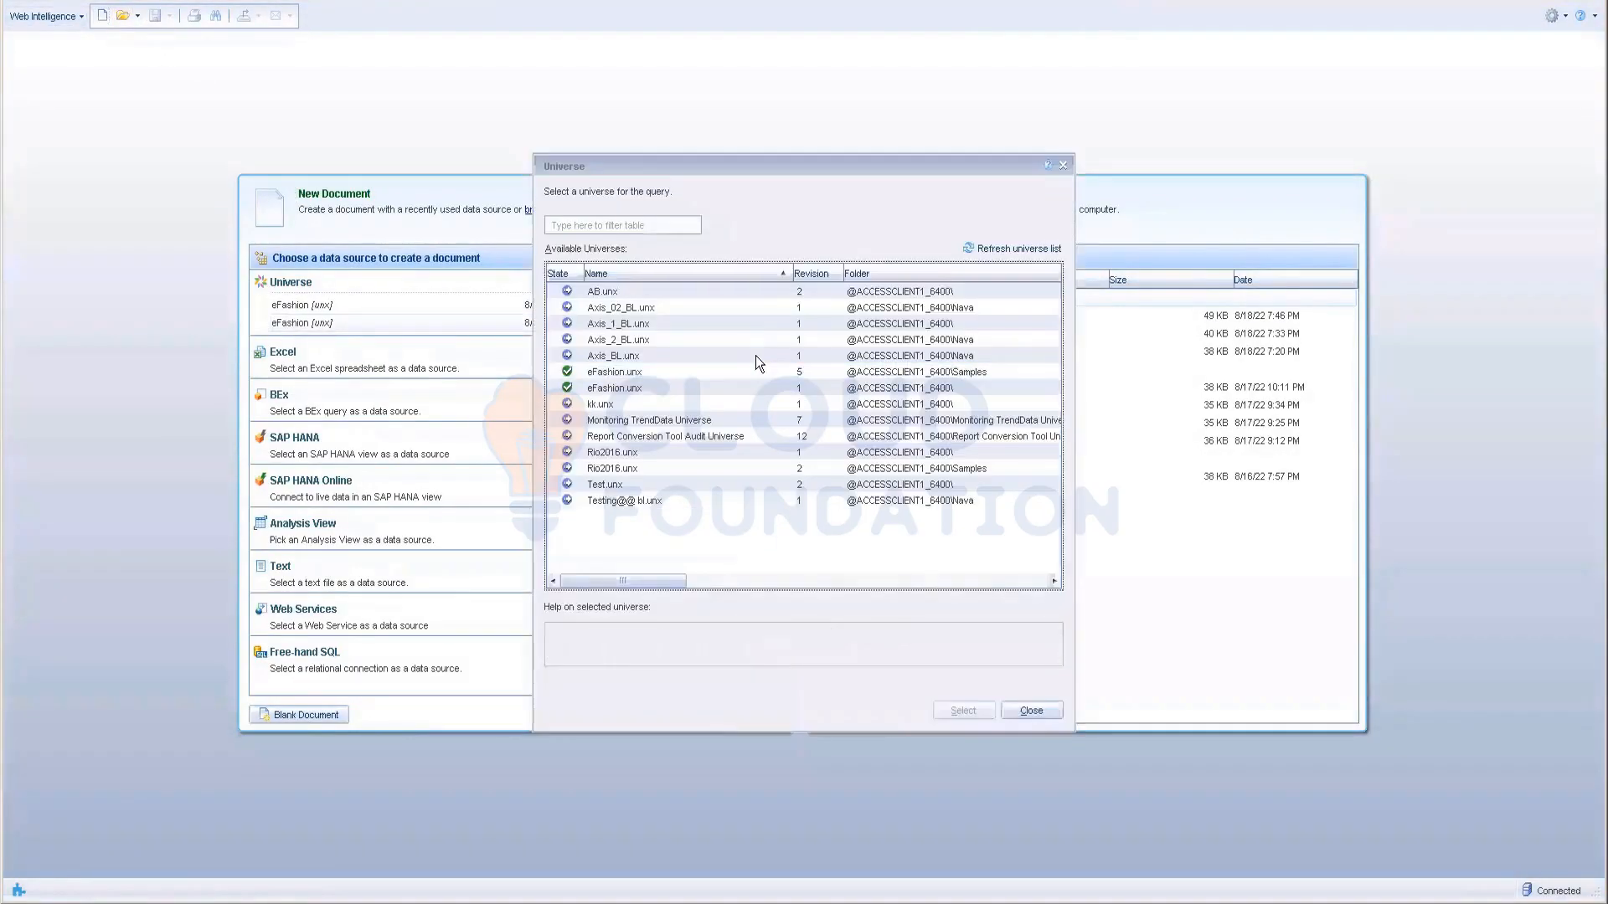
pyautogui.click(834, 390)
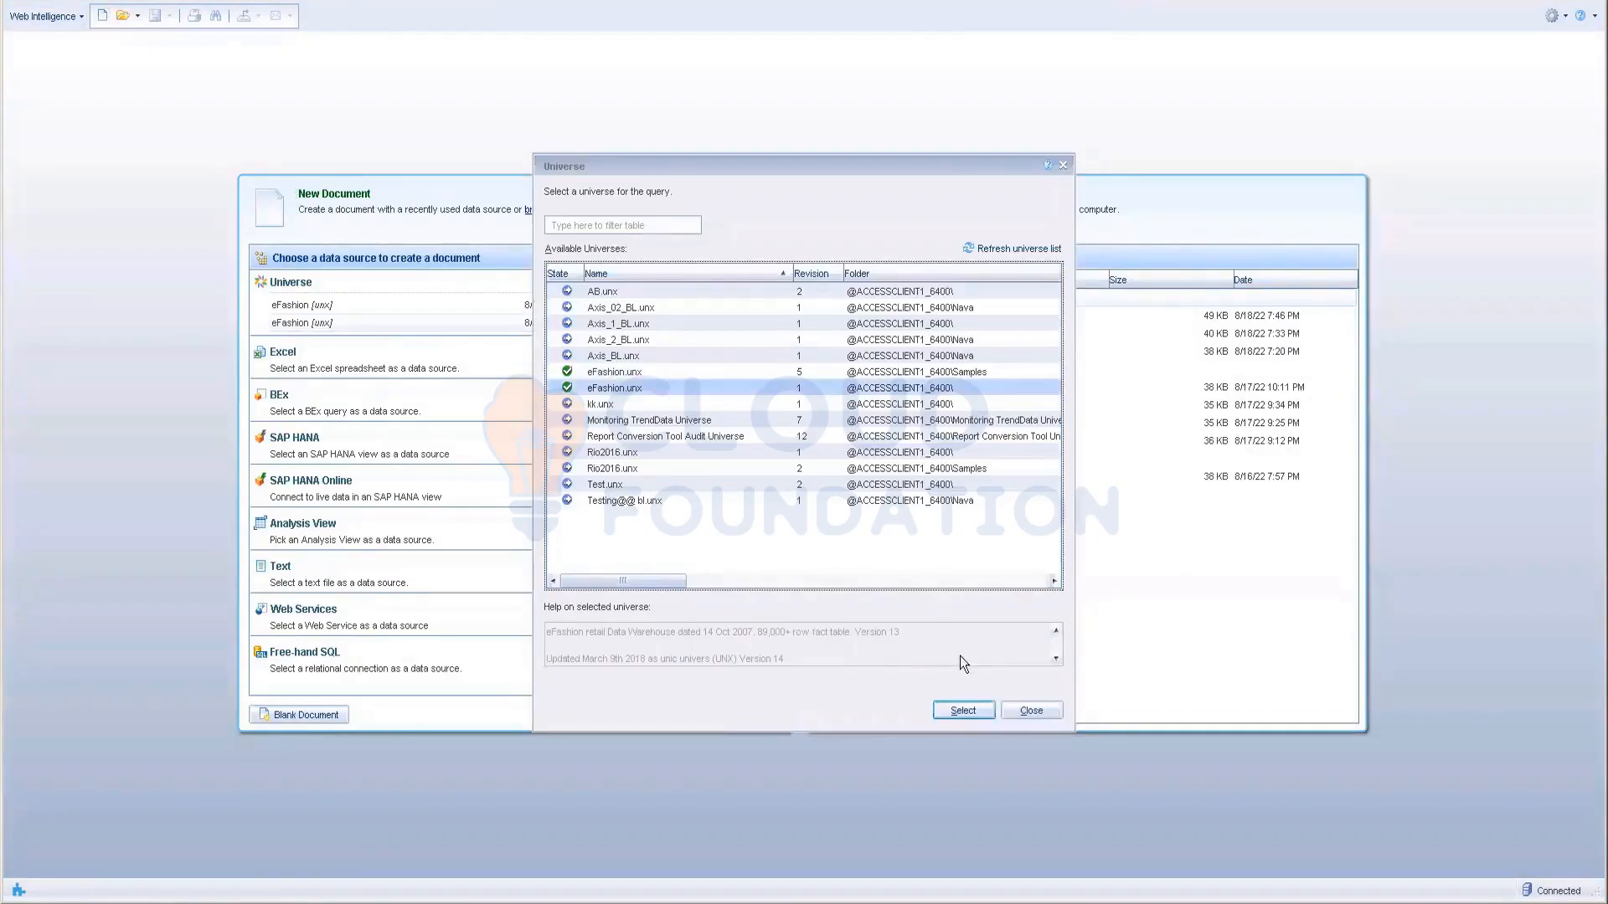
pyautogui.click(963, 711)
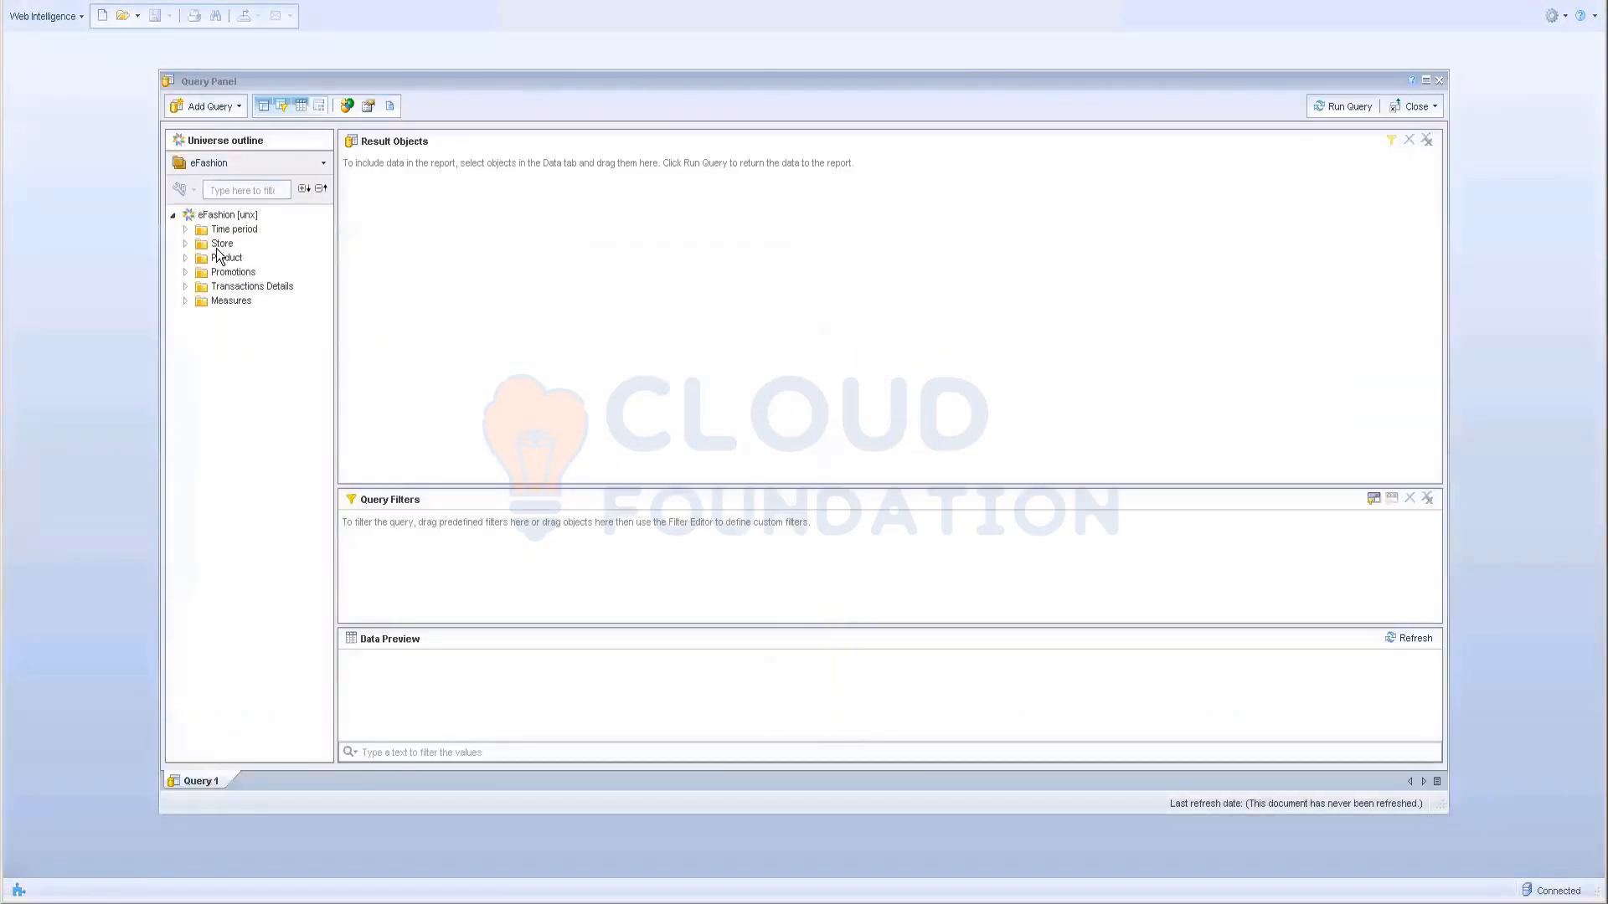
# Step: Add Year, Quarter and Sales revenue to the result objects
pyautogui.click(185, 229)
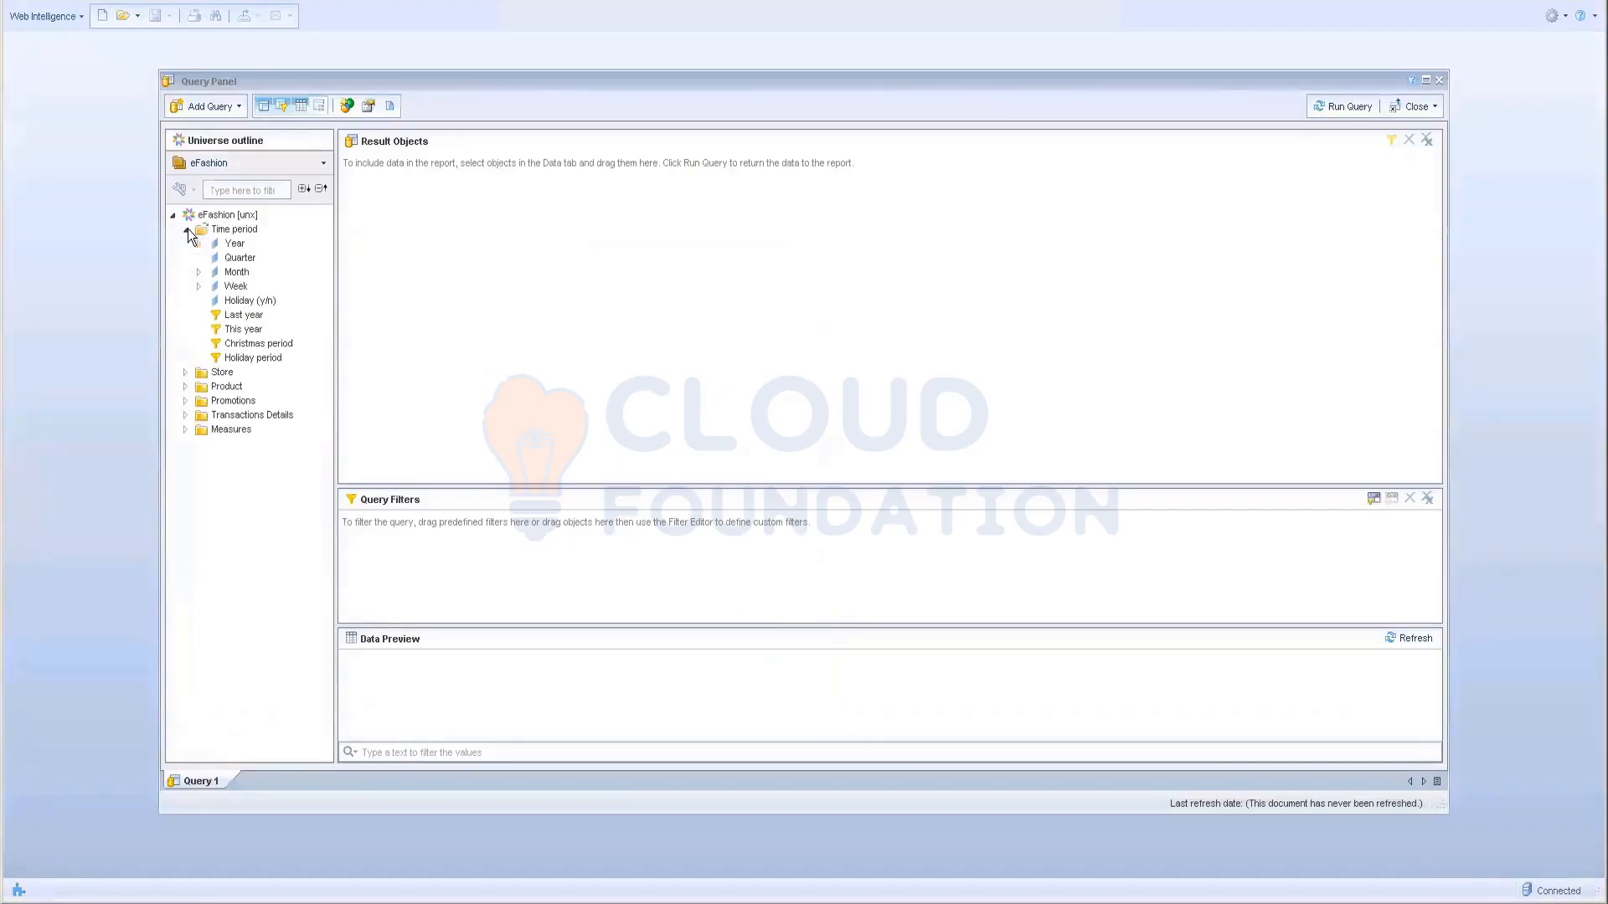
pyautogui.doubleClick(236, 244)
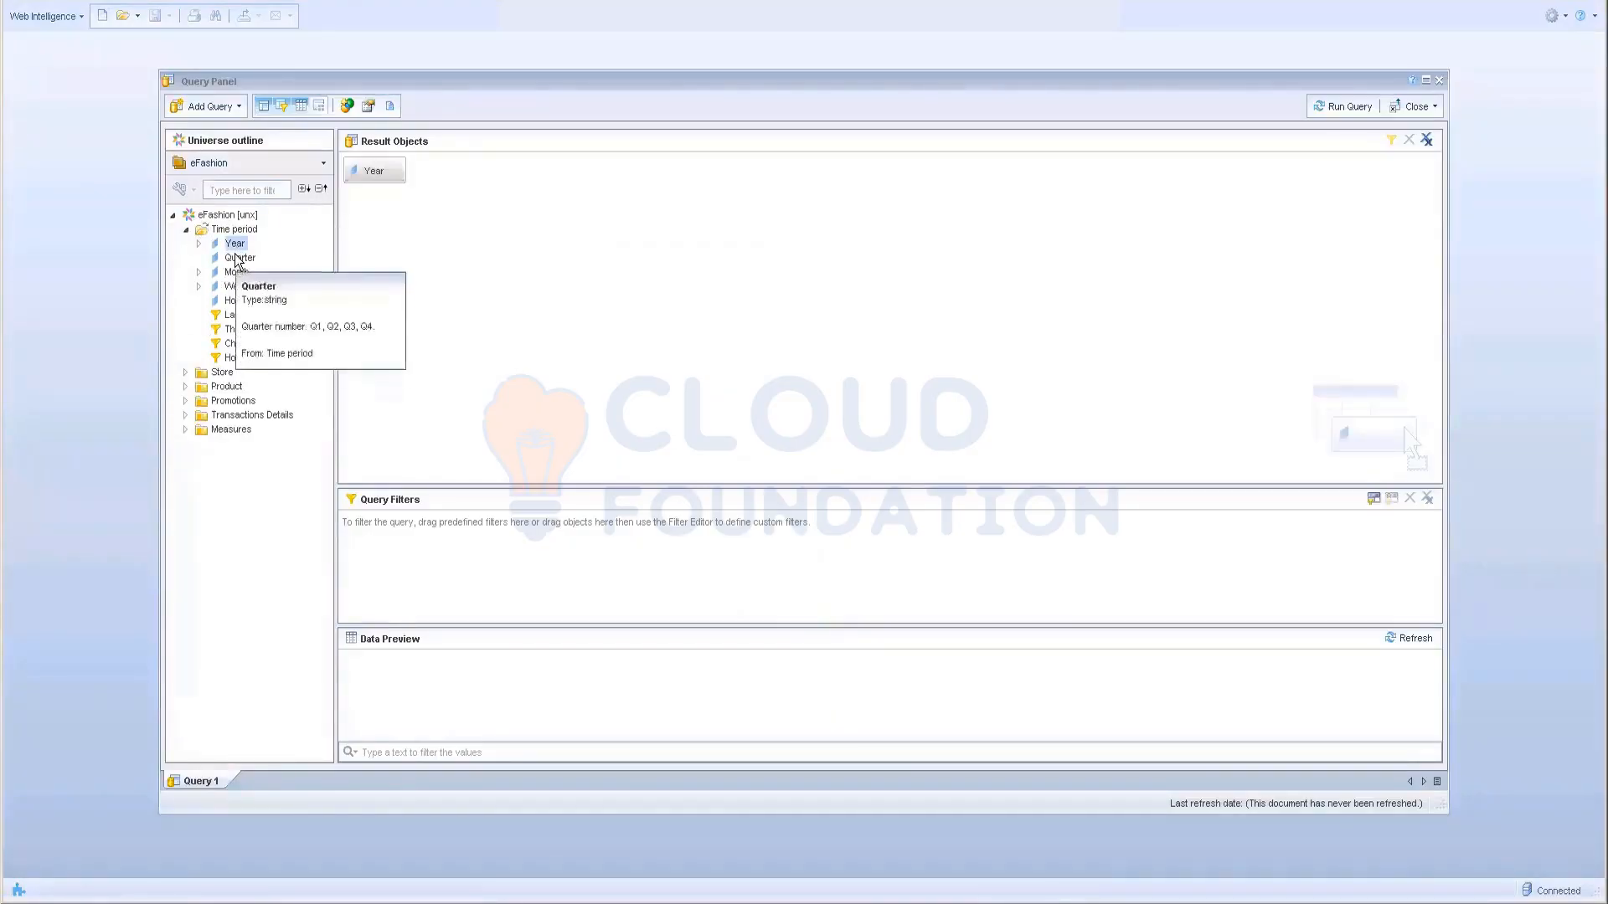
pyautogui.doubleClick(240, 258)
pyautogui.click(185, 430)
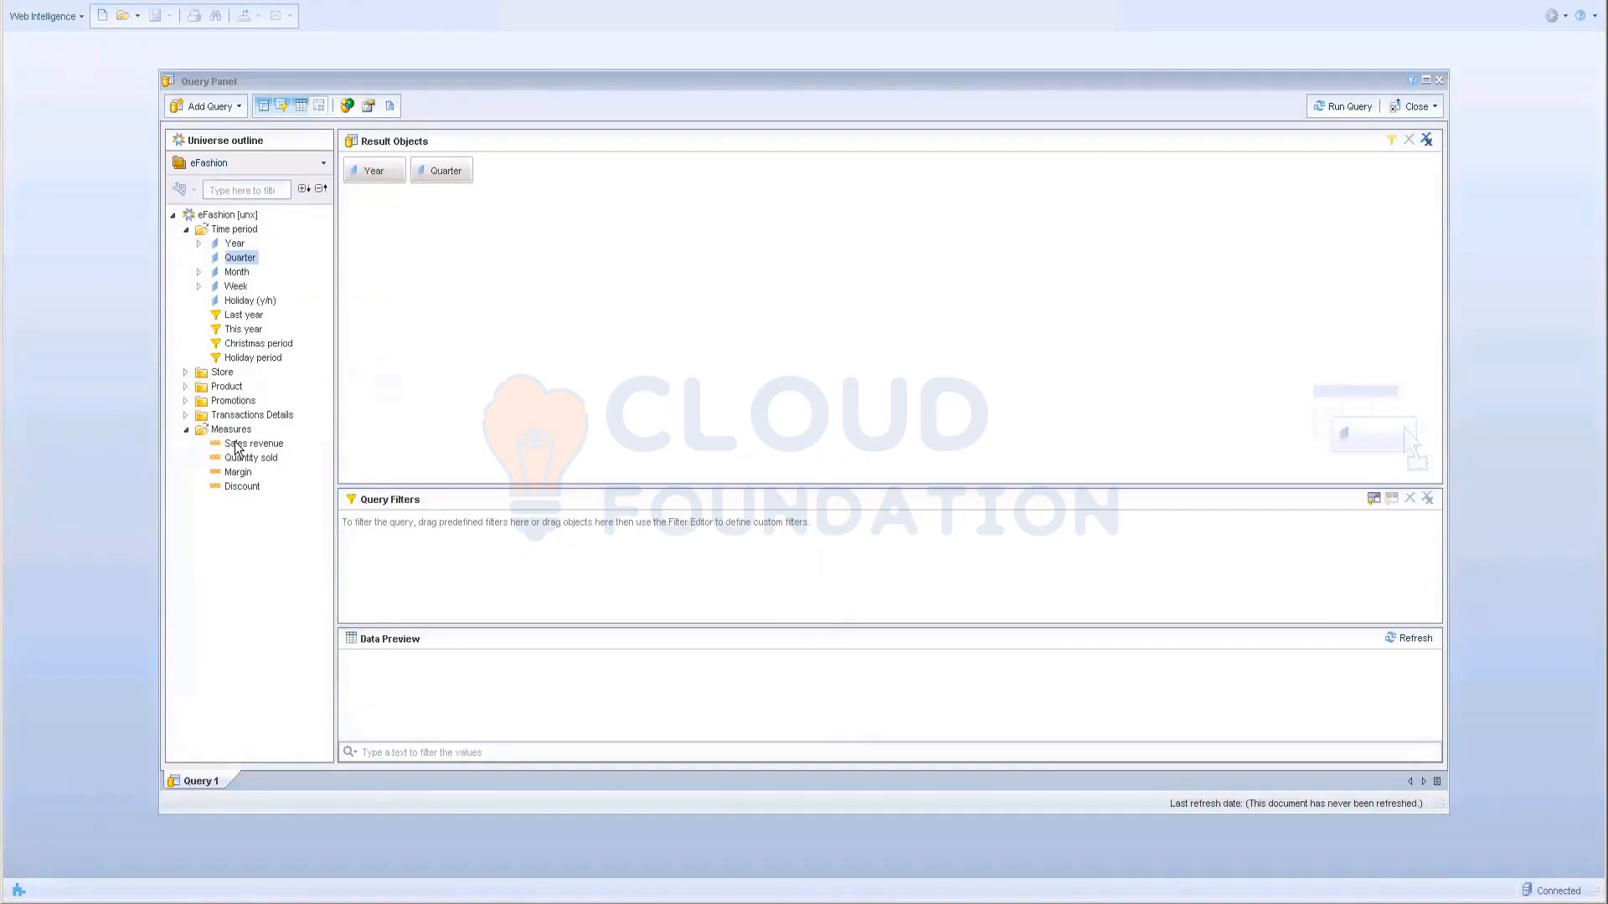
pyautogui.click(235, 445)
pyautogui.doubleClick(236, 444)
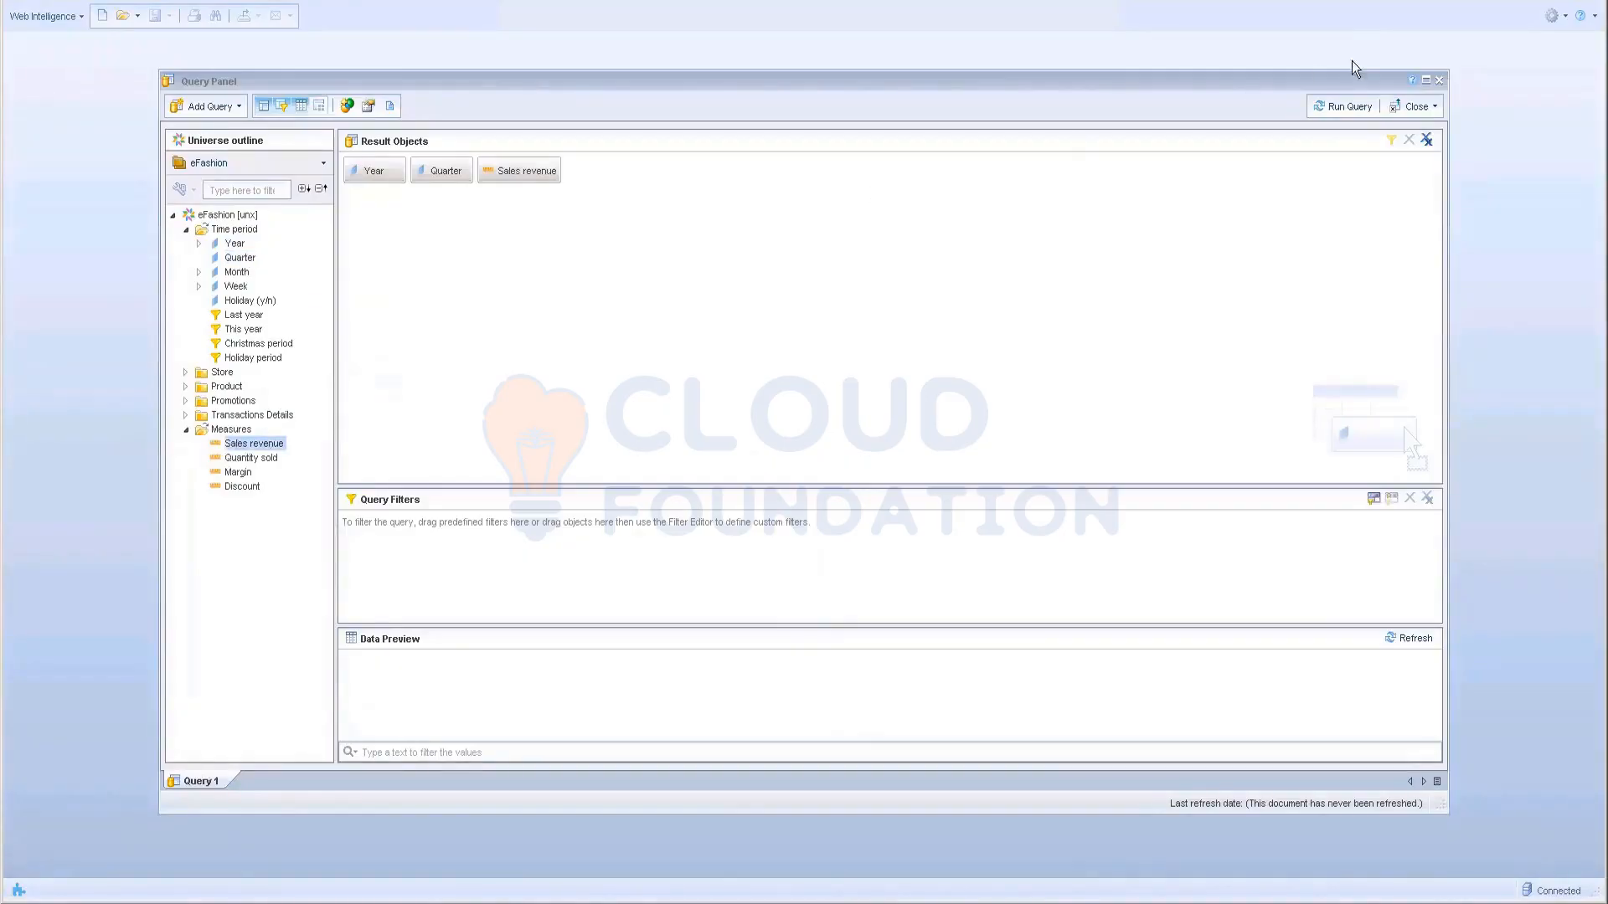
# Step: Run the query, dismiss the database error, and close the Query Panel
pyautogui.click(1340, 106)
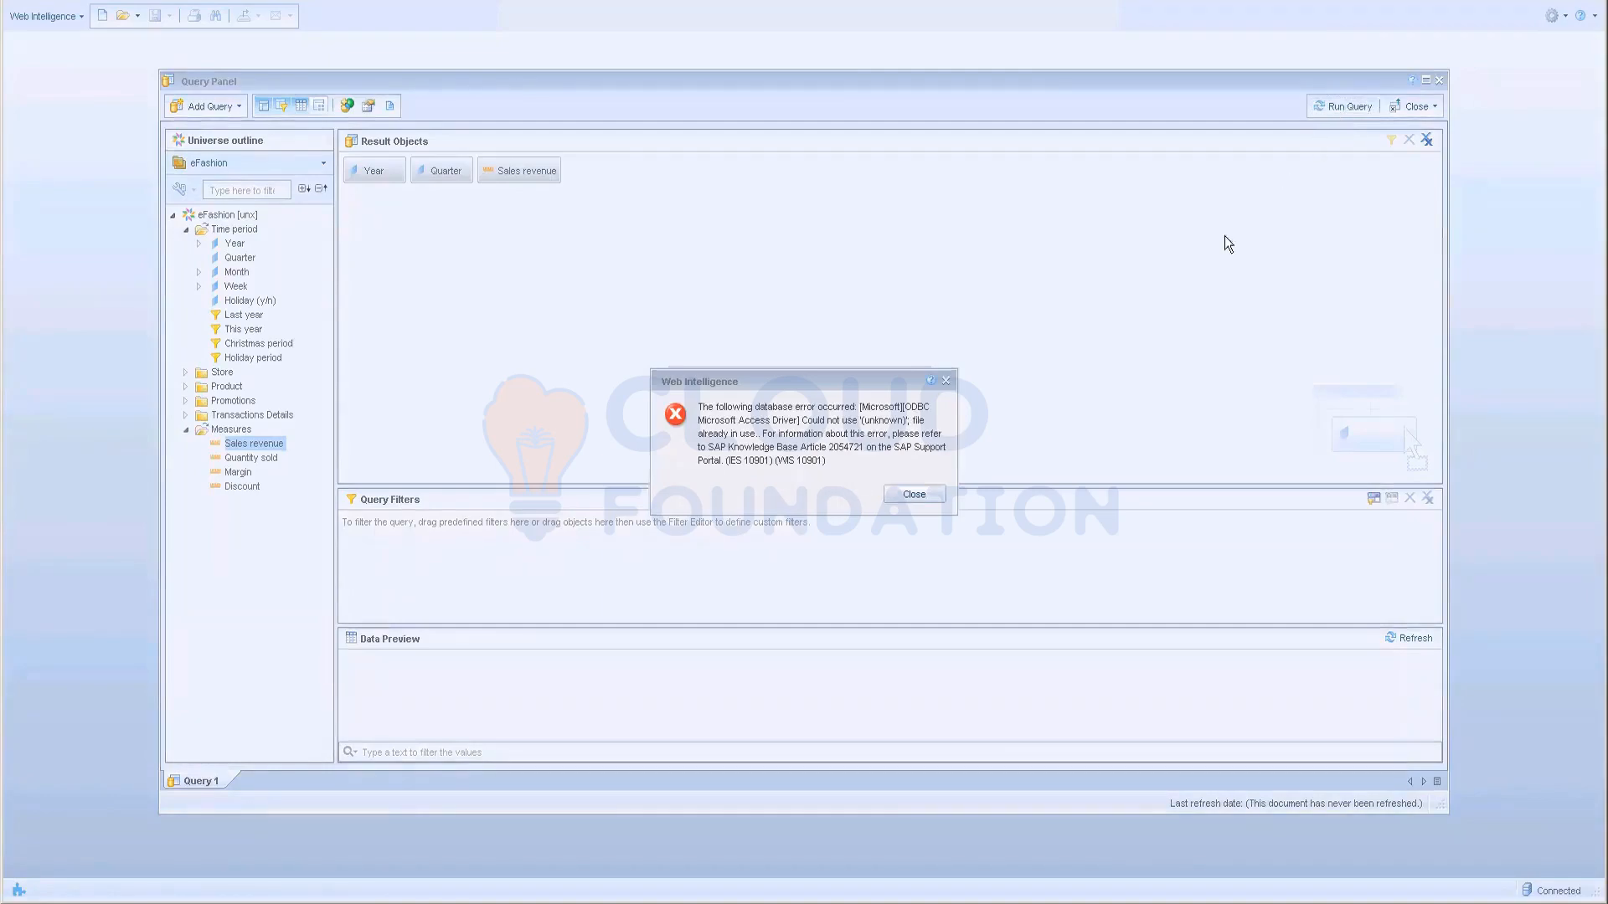
pyautogui.click(914, 495)
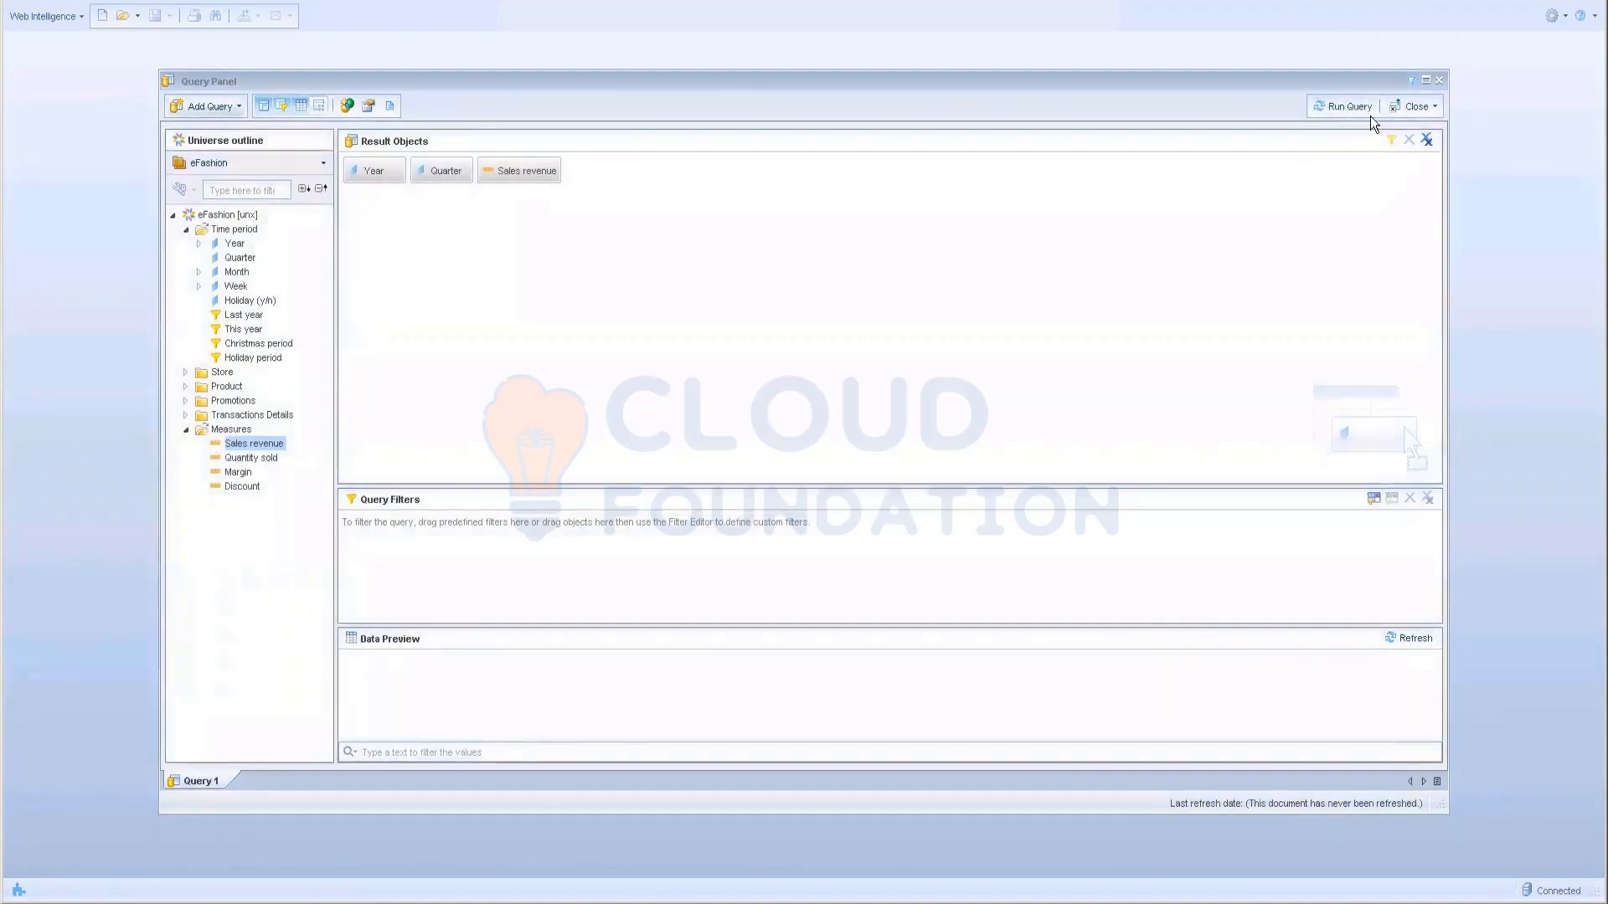
pyautogui.click(1427, 82)
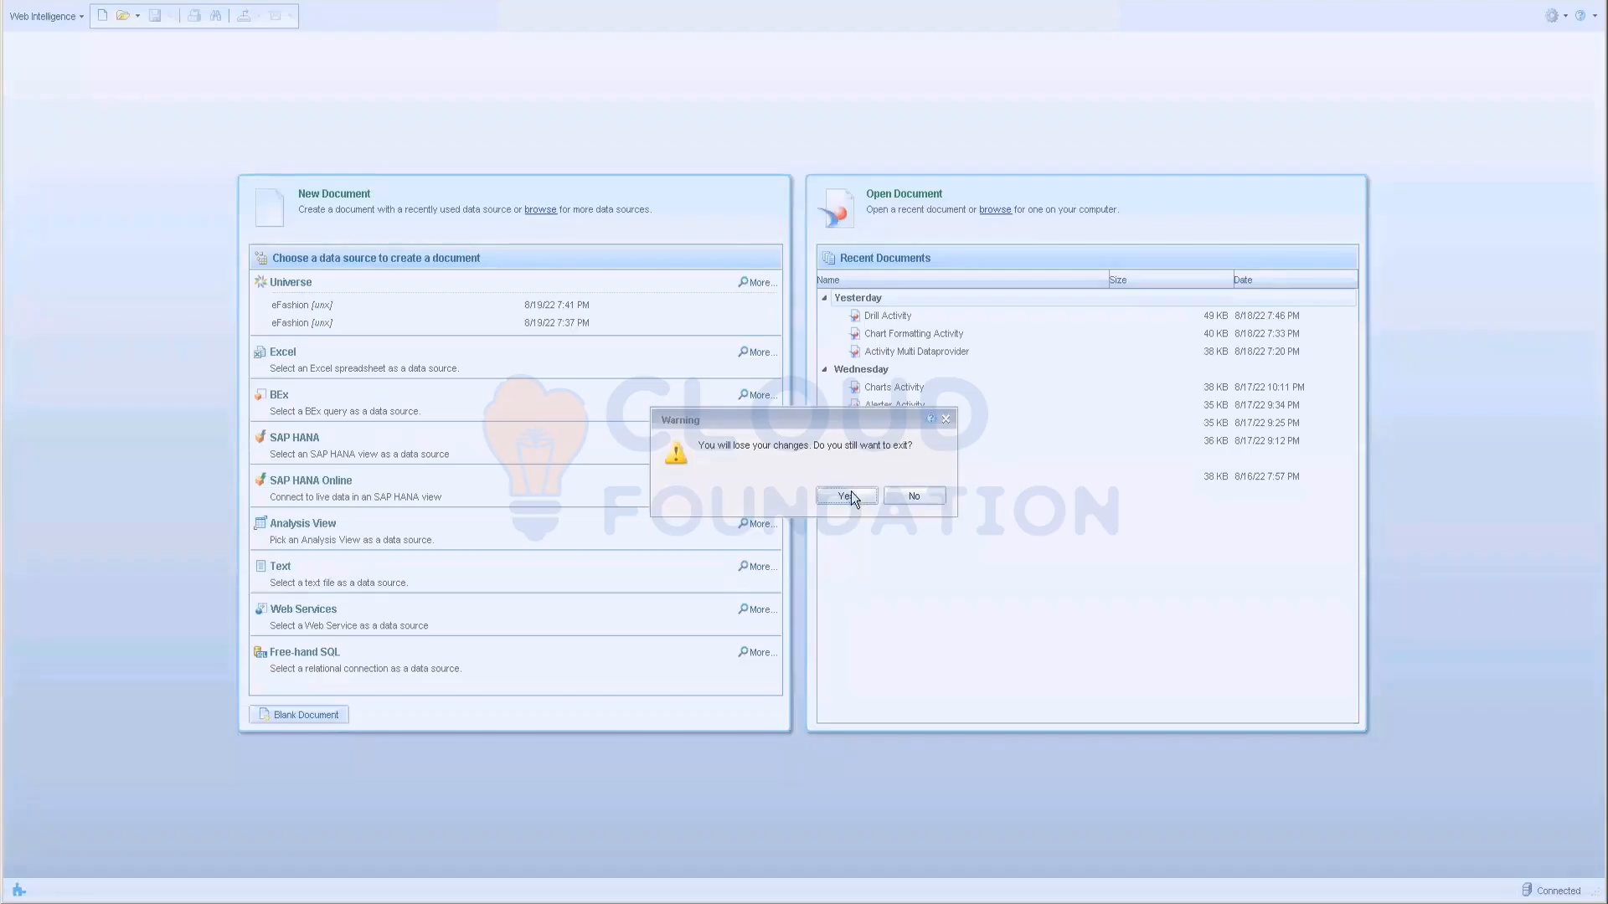
# Step: Confirm leaving Web Intelligence without saving, back to the BI Launch Pad Home page, and open the Start menu
pyautogui.click(848, 496)
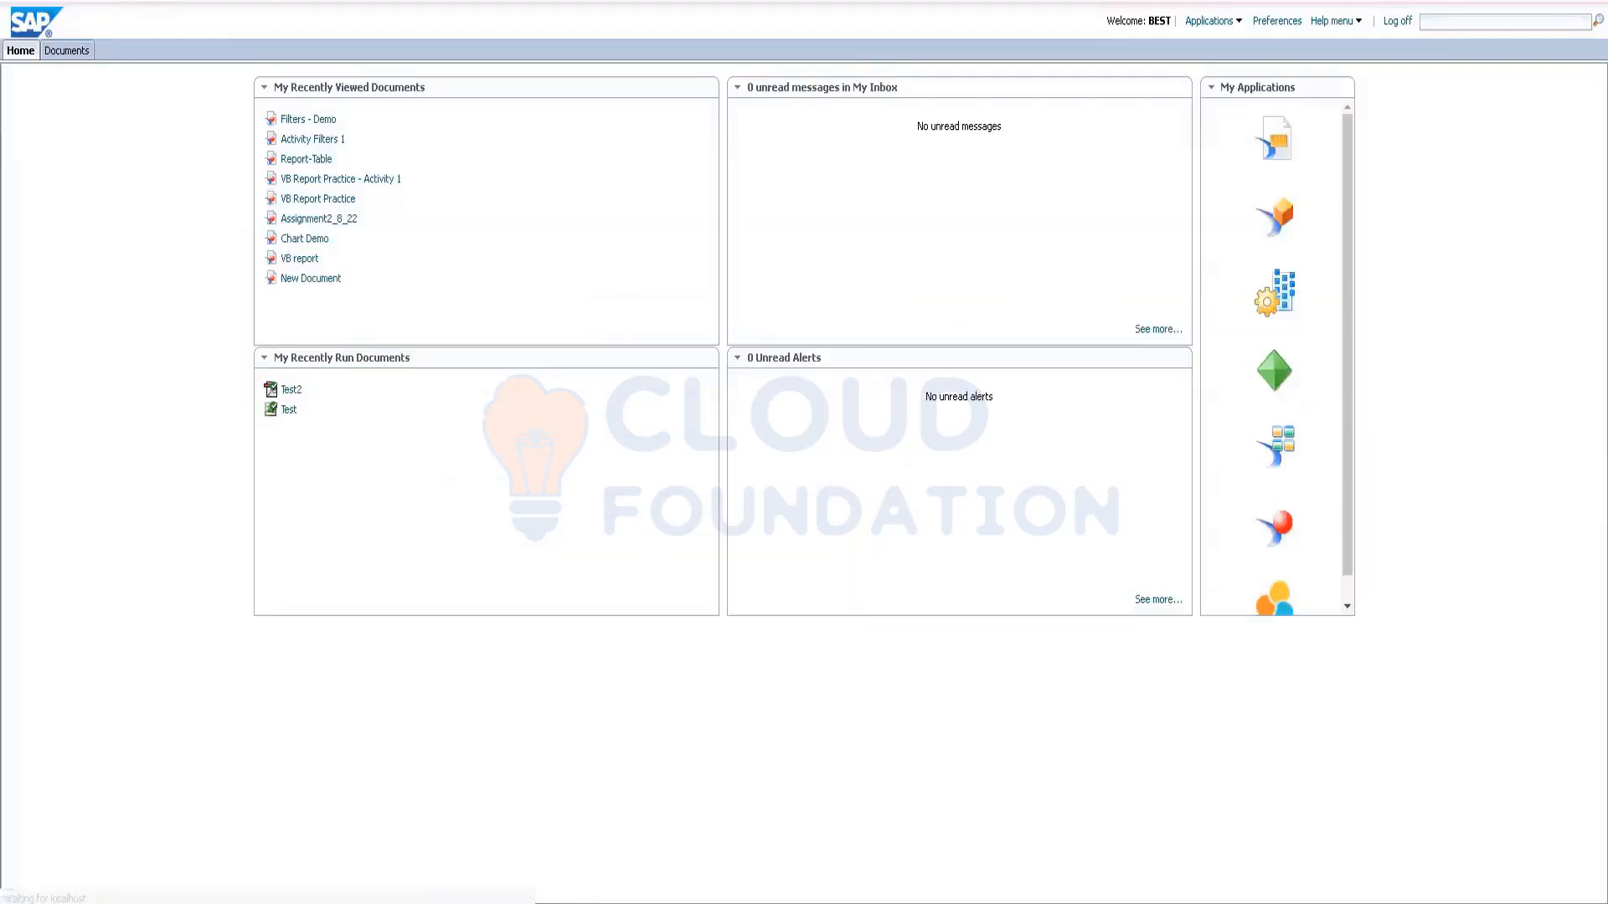
pyautogui.press('super')
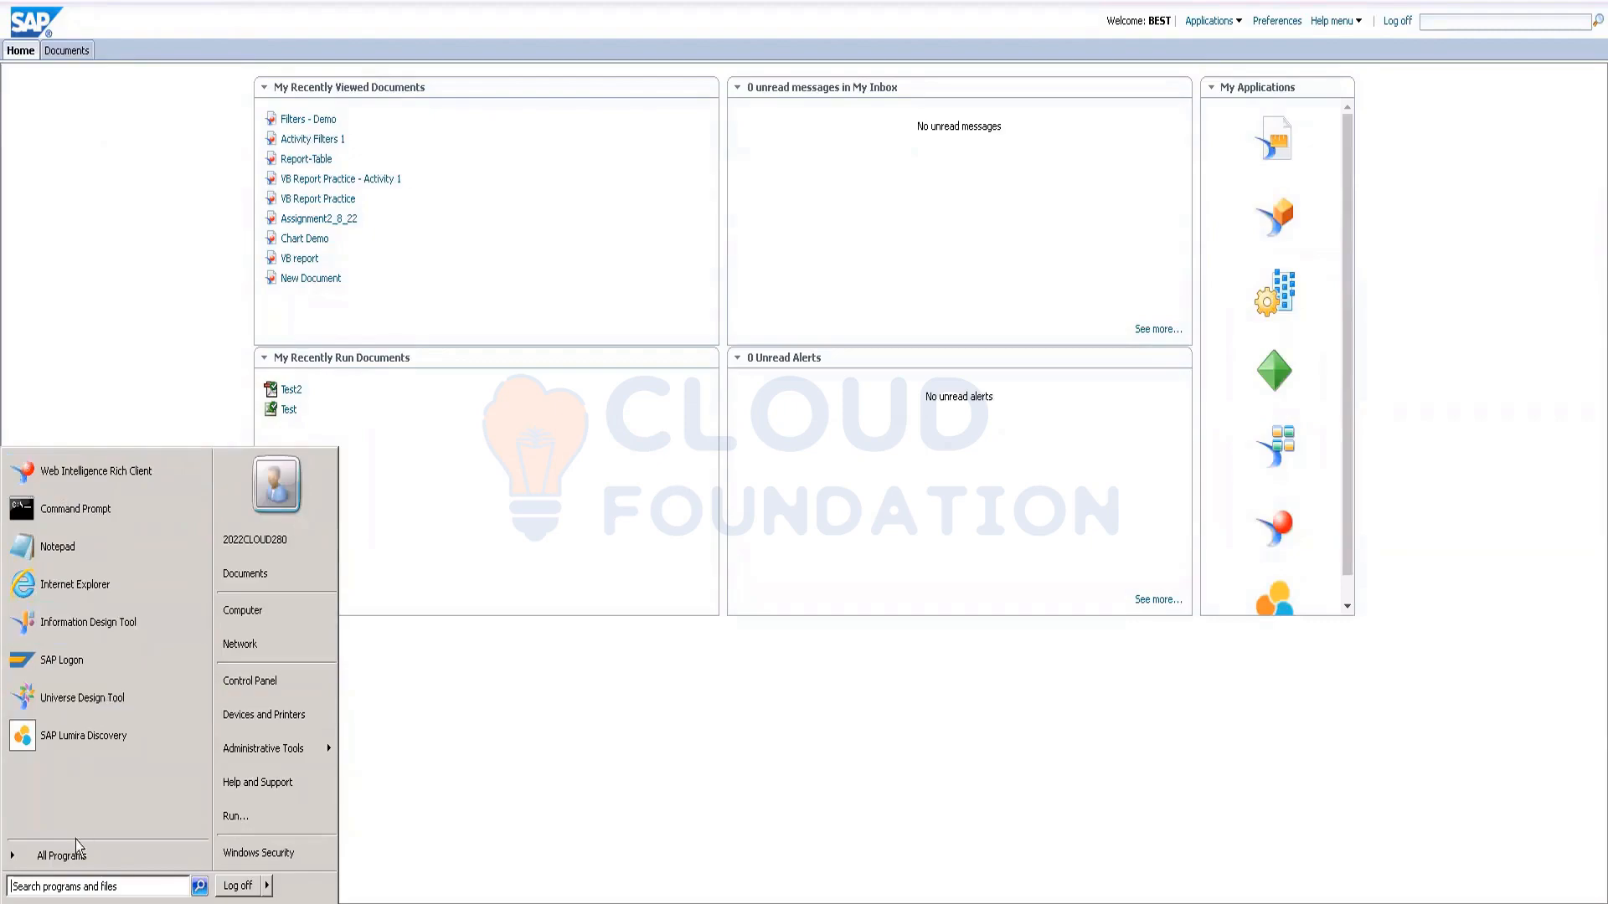
# Step: Expand SAP Business Intelligence > SAP BusinessObjects BI platform 4 in All Programs, then dismiss the Start menu
pyautogui.click(60, 855)
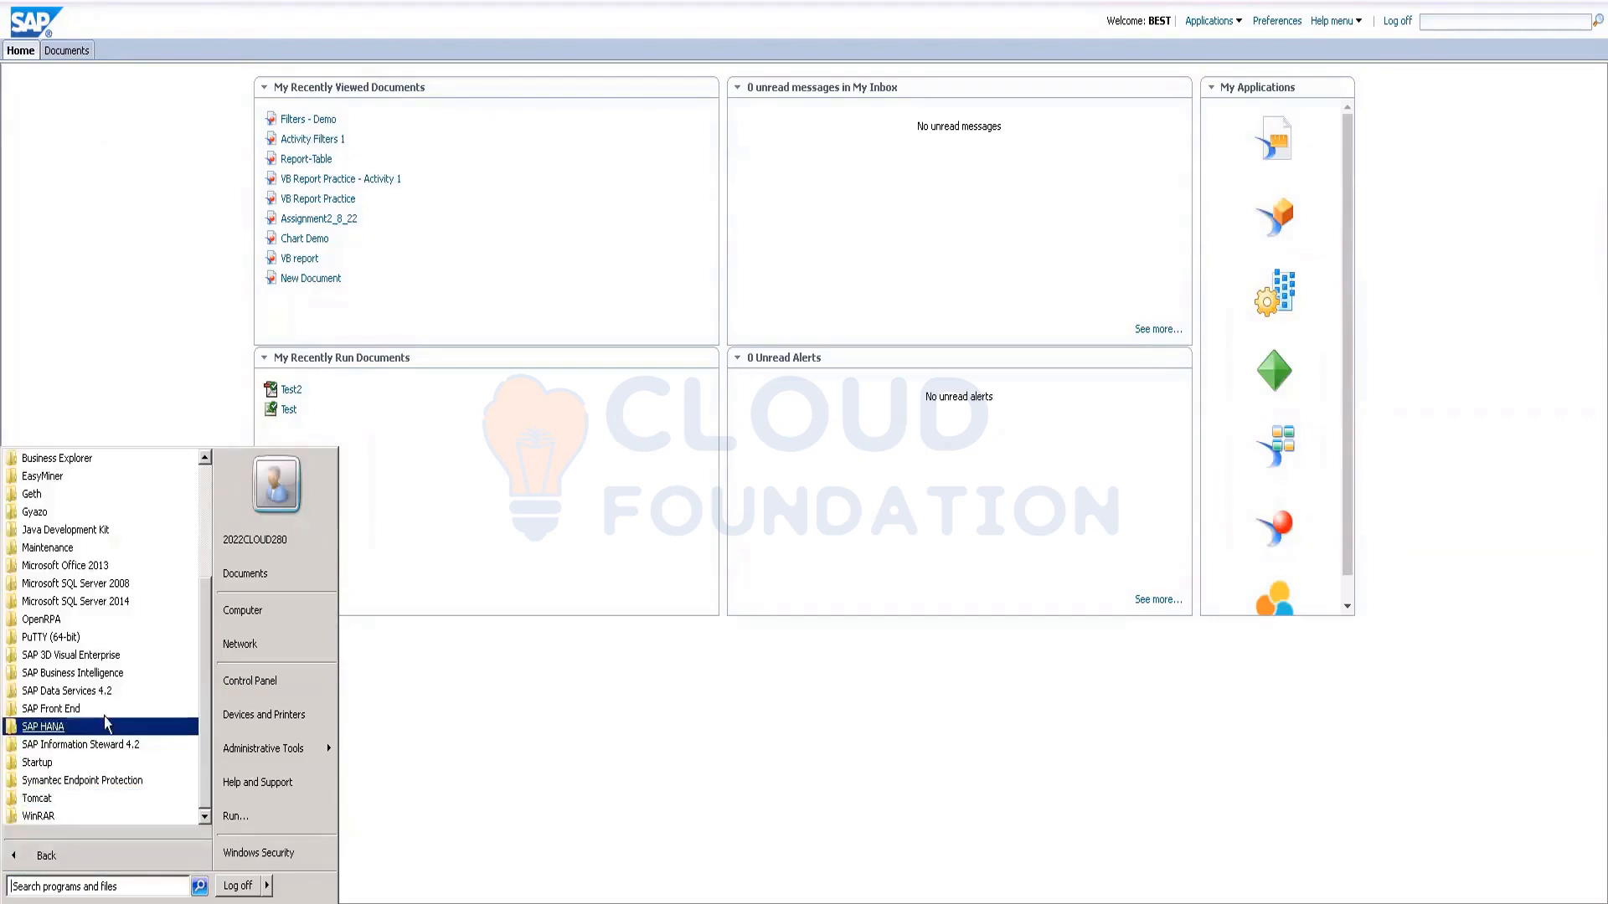
pyautogui.click(91, 675)
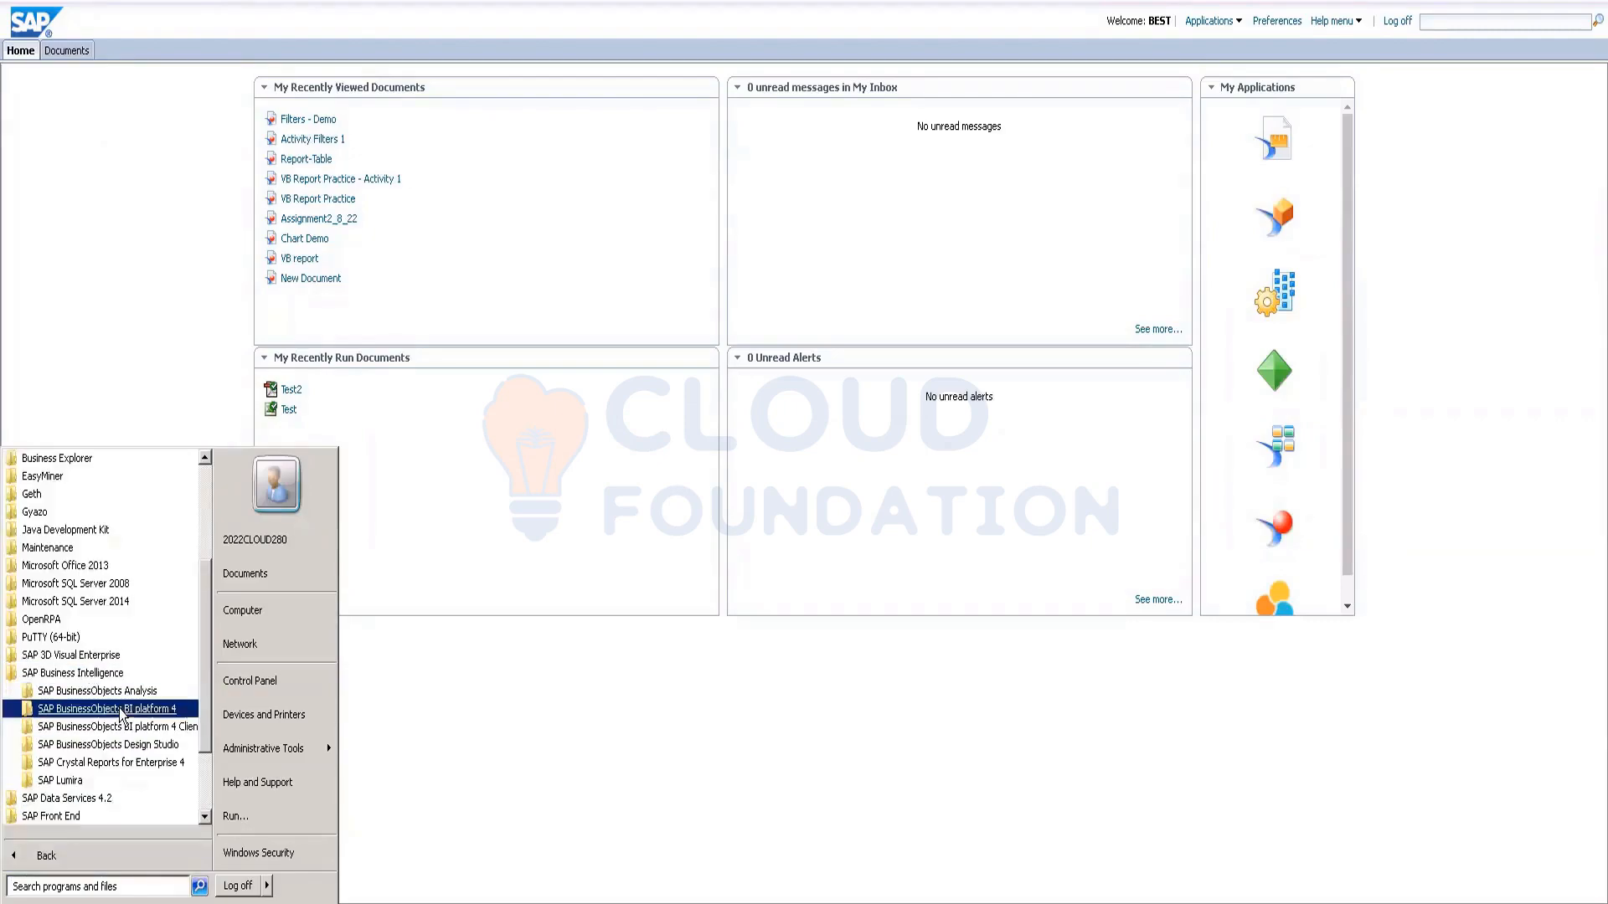
pyautogui.click(76, 712)
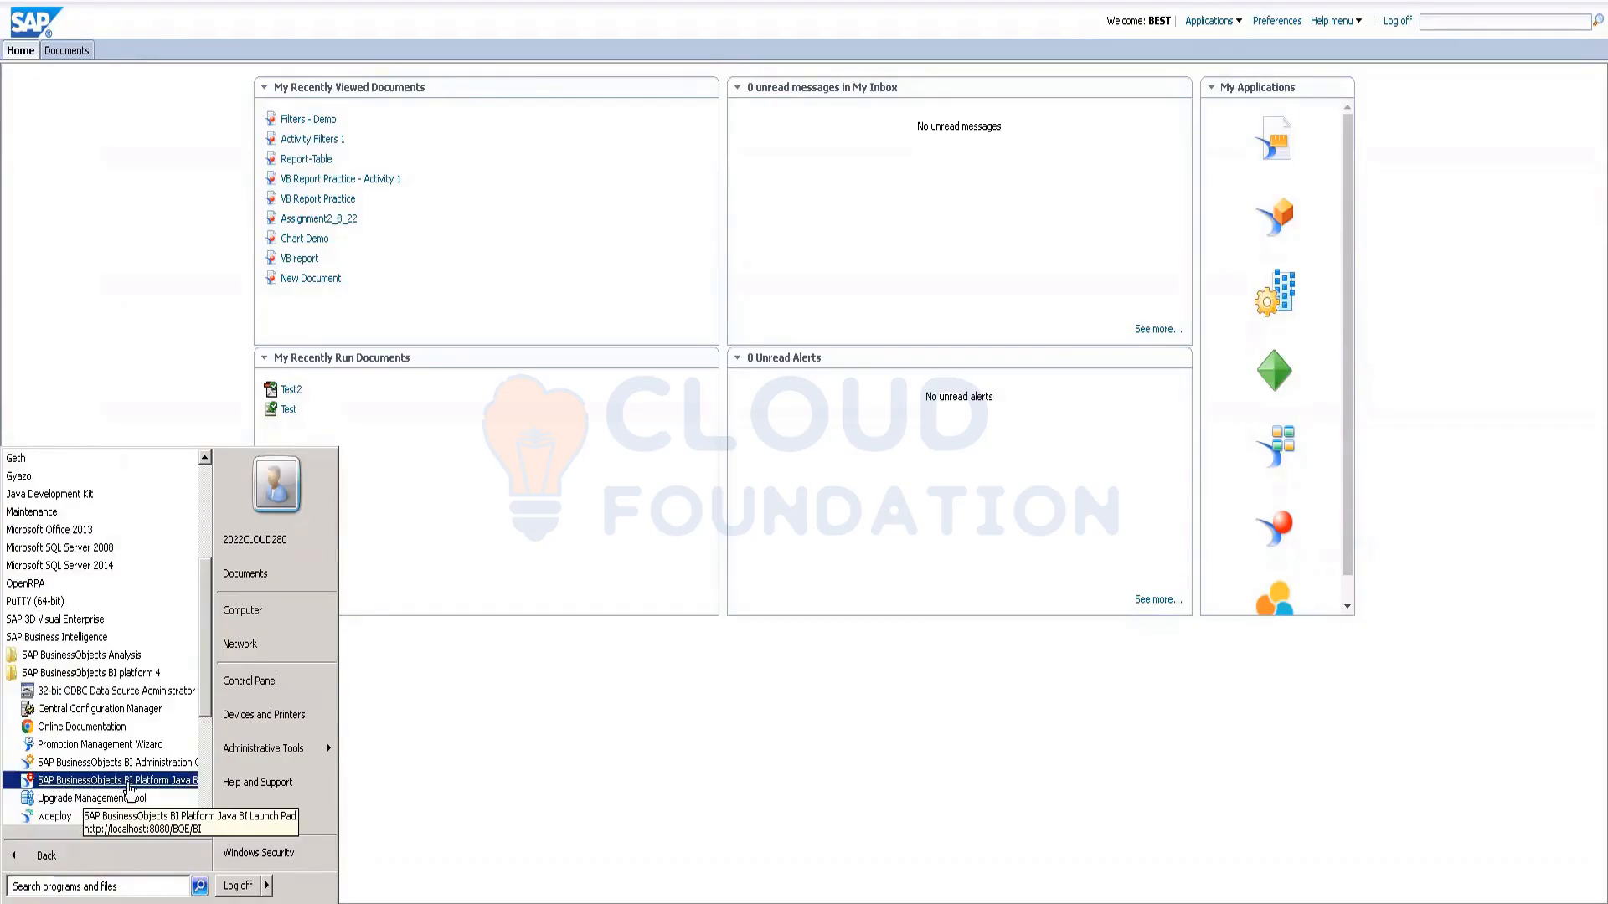
pyautogui.click(521, 675)
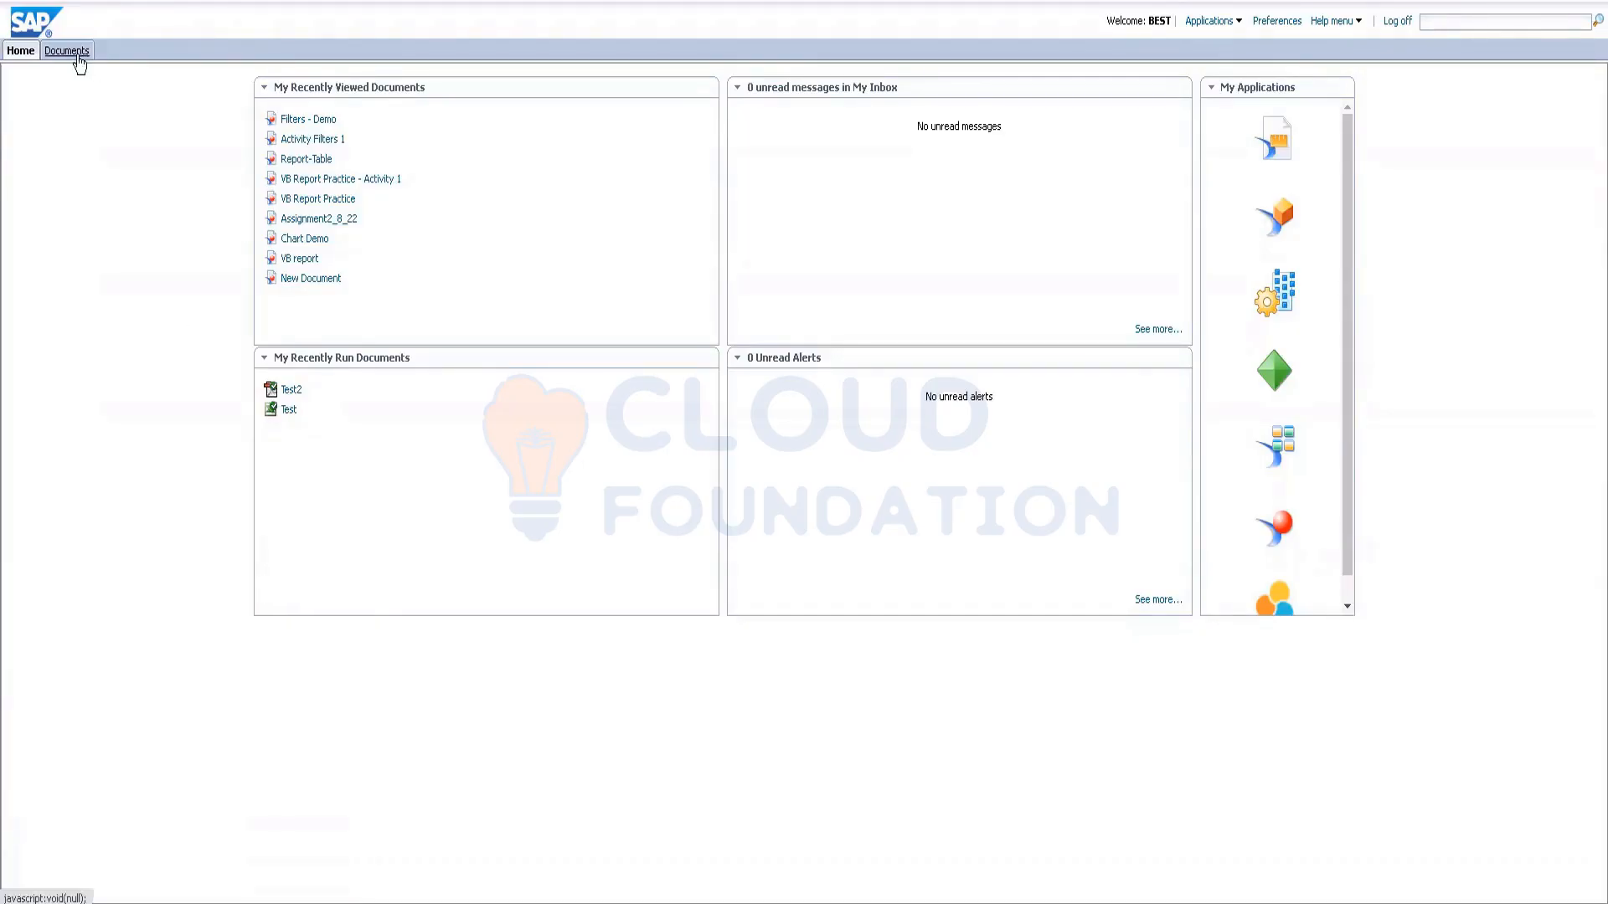
# Step: Launch Web Intelligence and create a new document on the eFashion.unx universe
pyautogui.click(1221, 23)
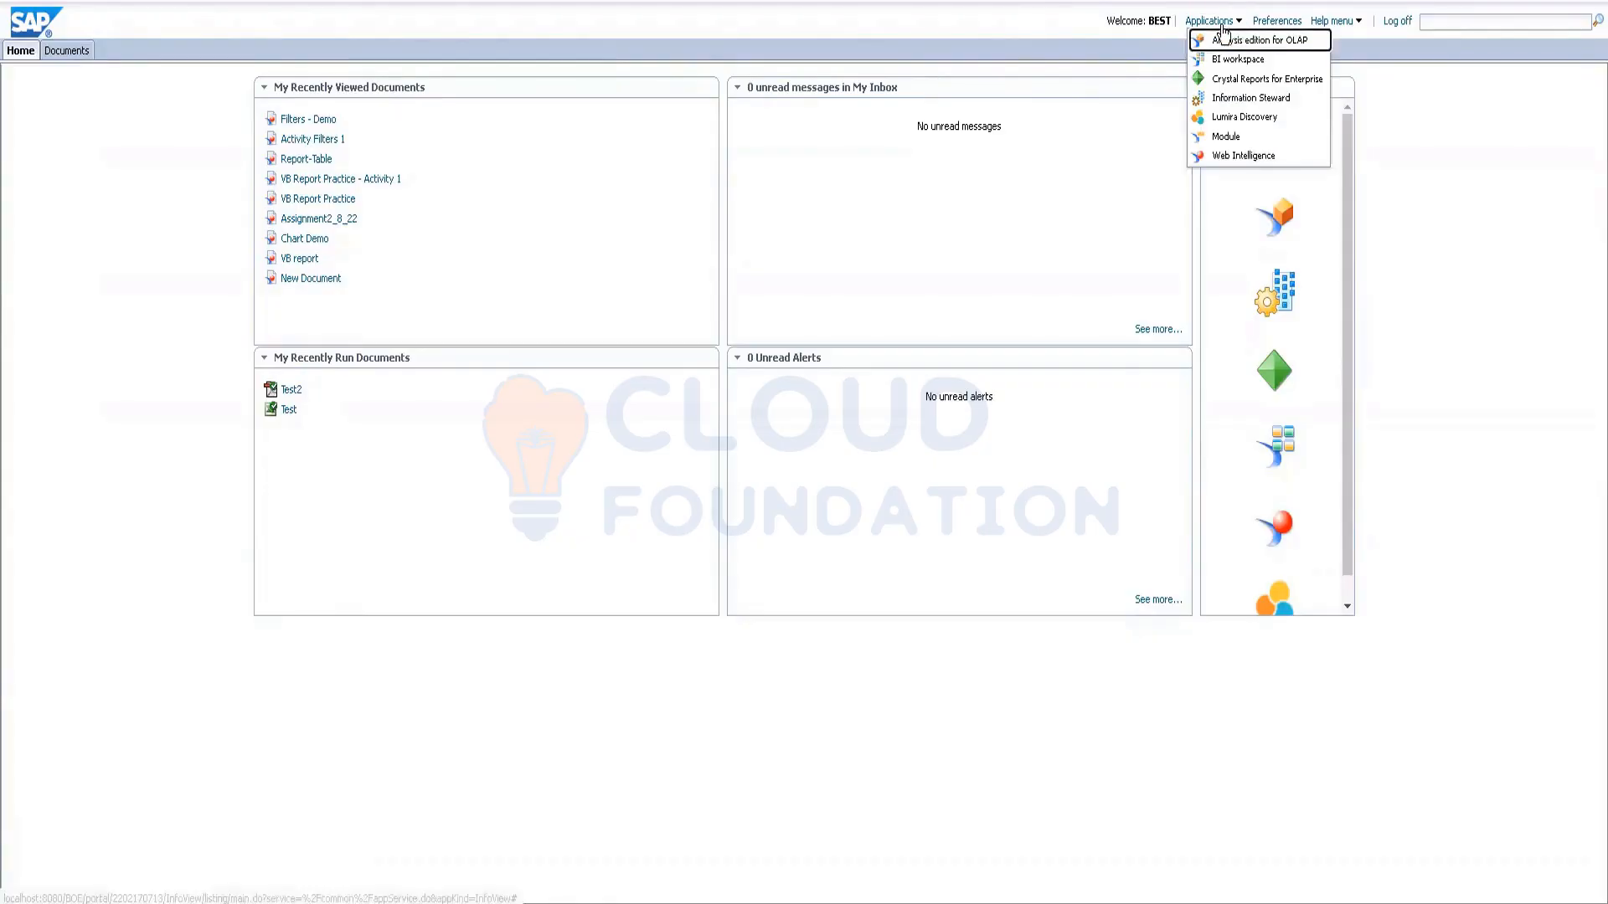
pyautogui.click(1218, 156)
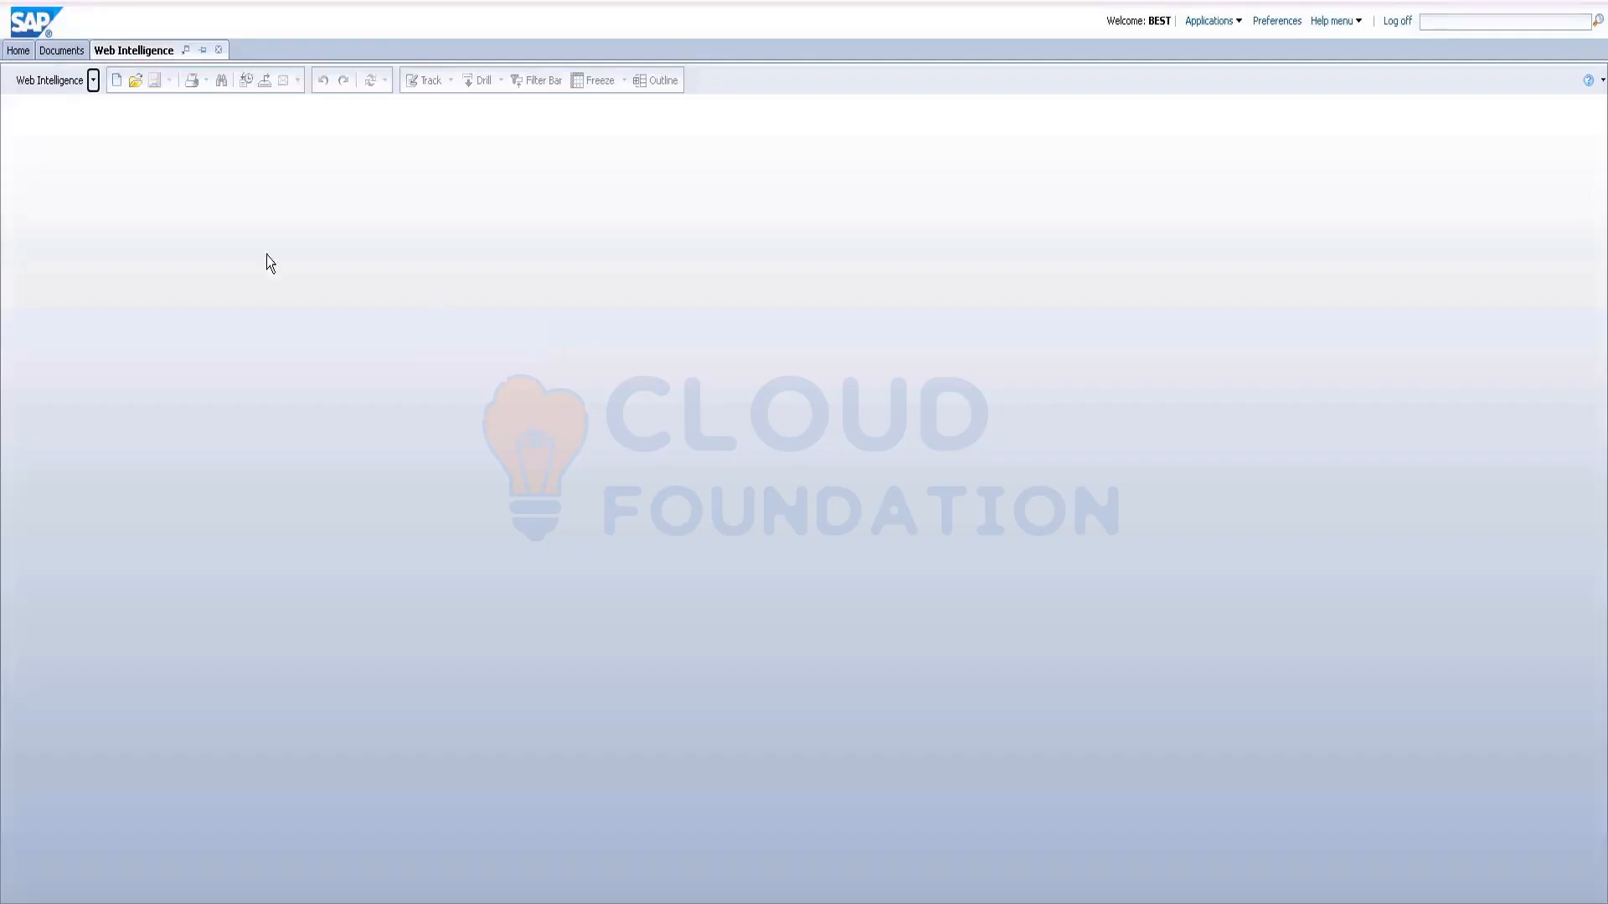
pyautogui.click(117, 80)
pyautogui.doubleClick(683, 382)
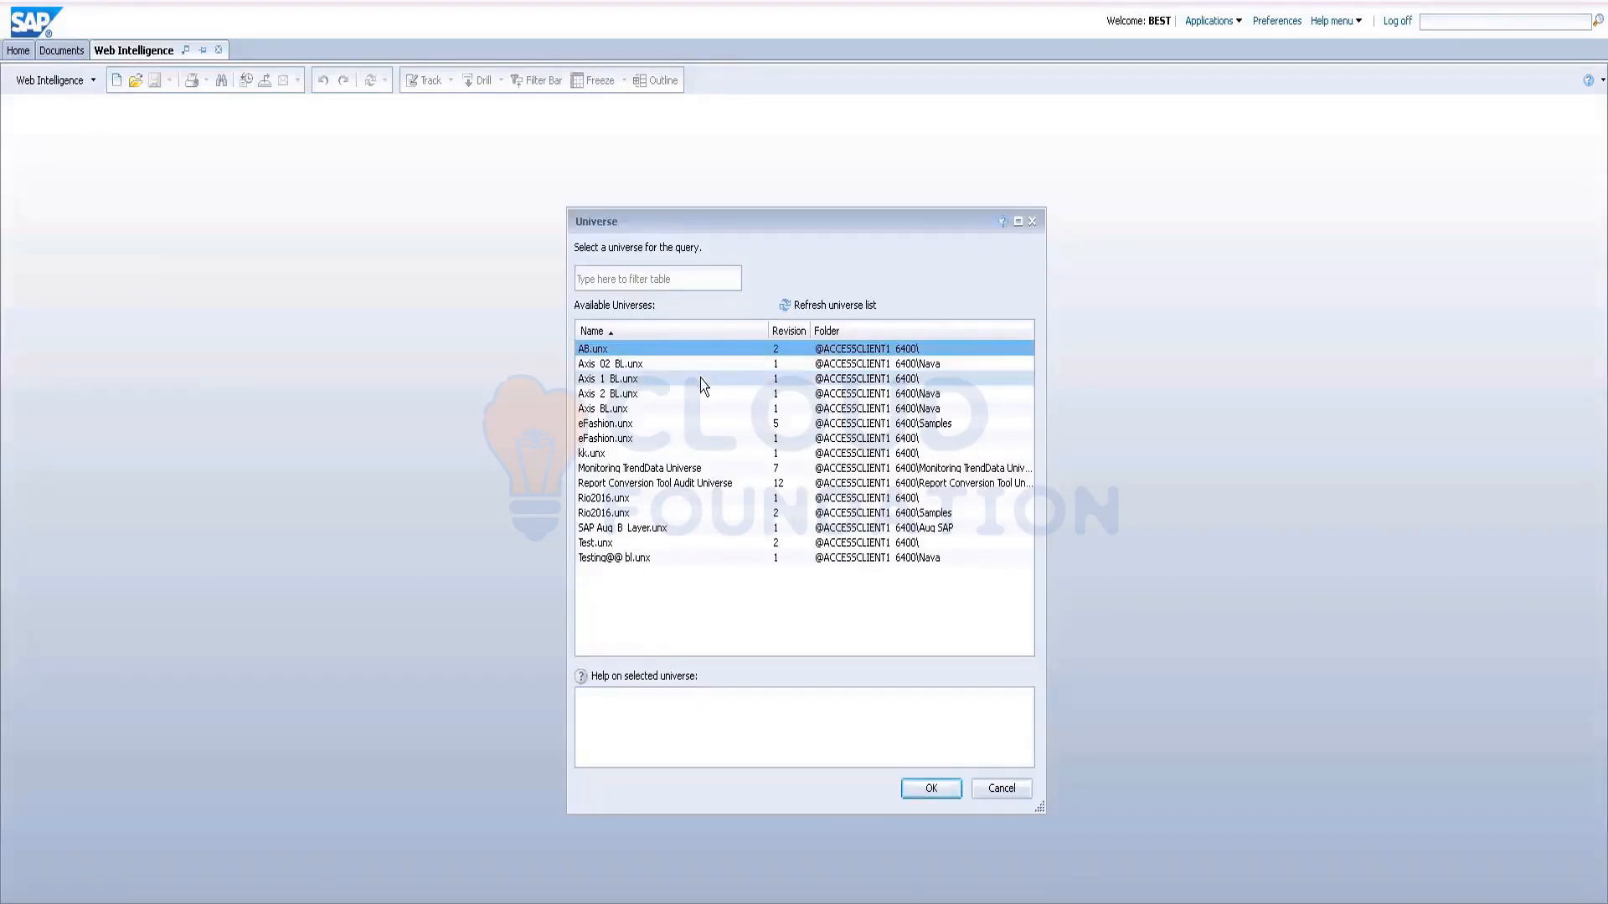
pyautogui.click(661, 423)
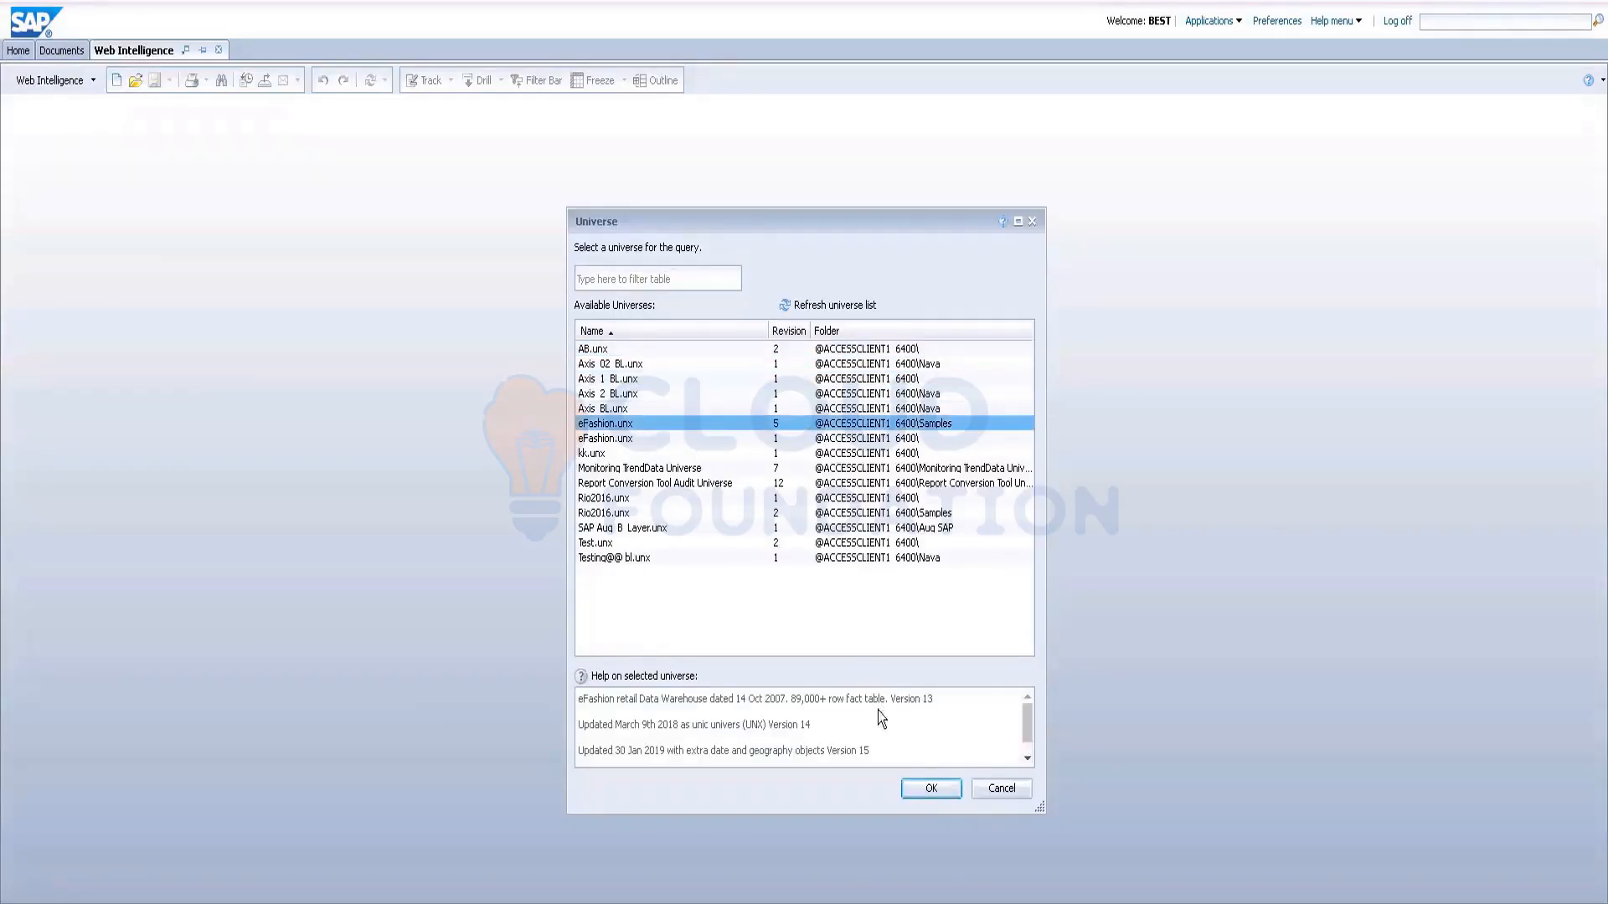
pyautogui.click(920, 795)
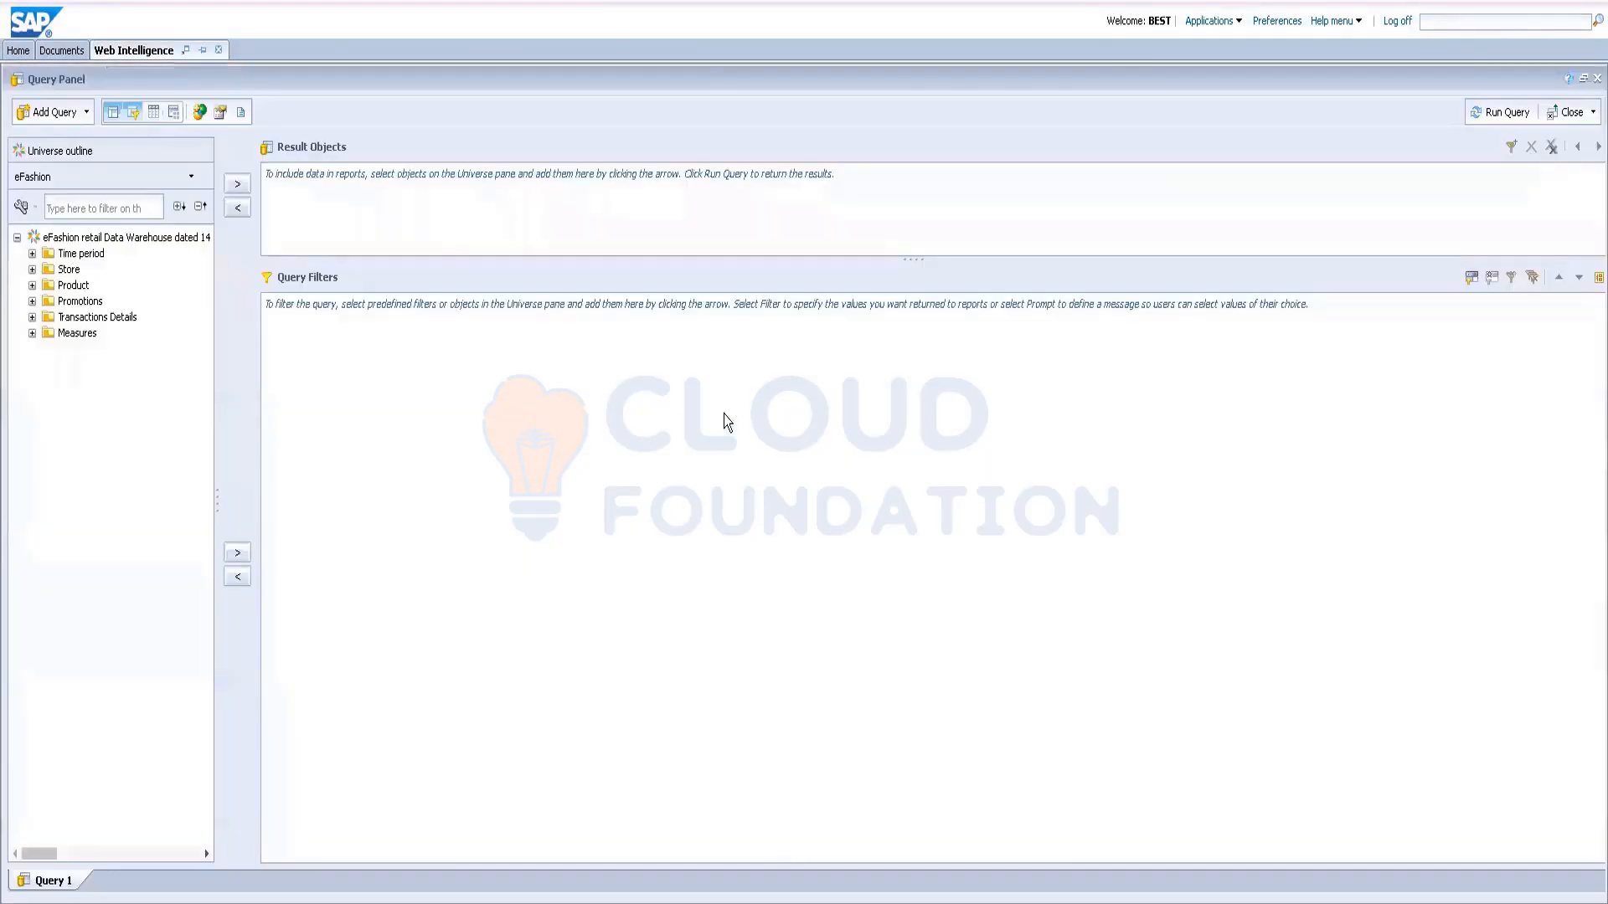
# Step: Add Year, State and Sales revenue to the result objects and run the query
pyautogui.click(32, 254)
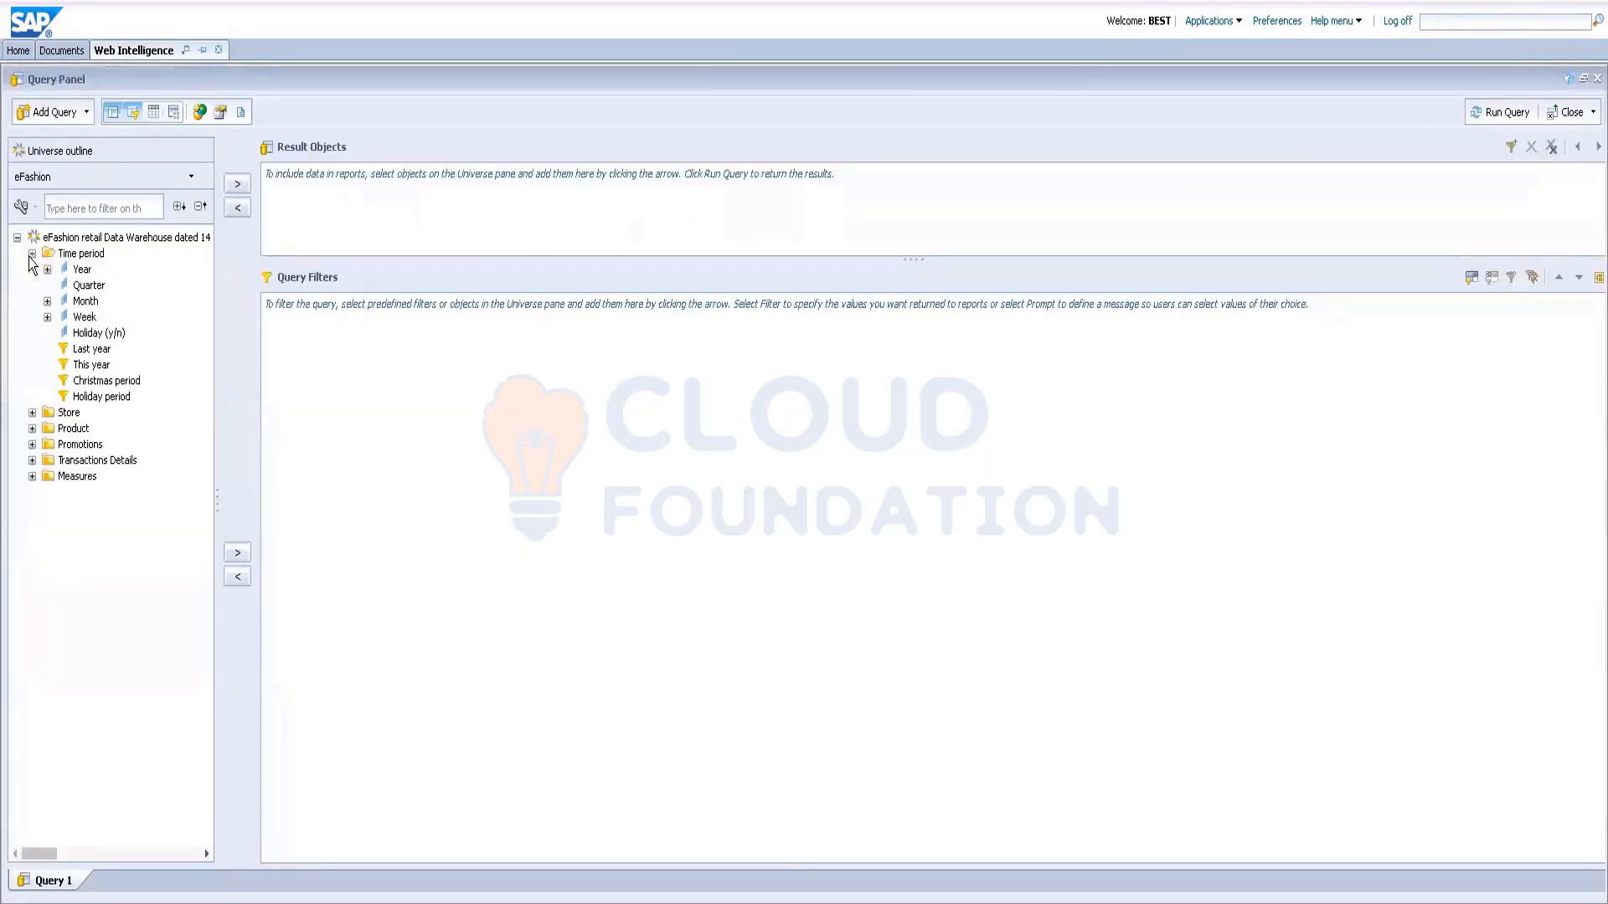
pyautogui.click(80, 270)
pyautogui.doubleClick(82, 271)
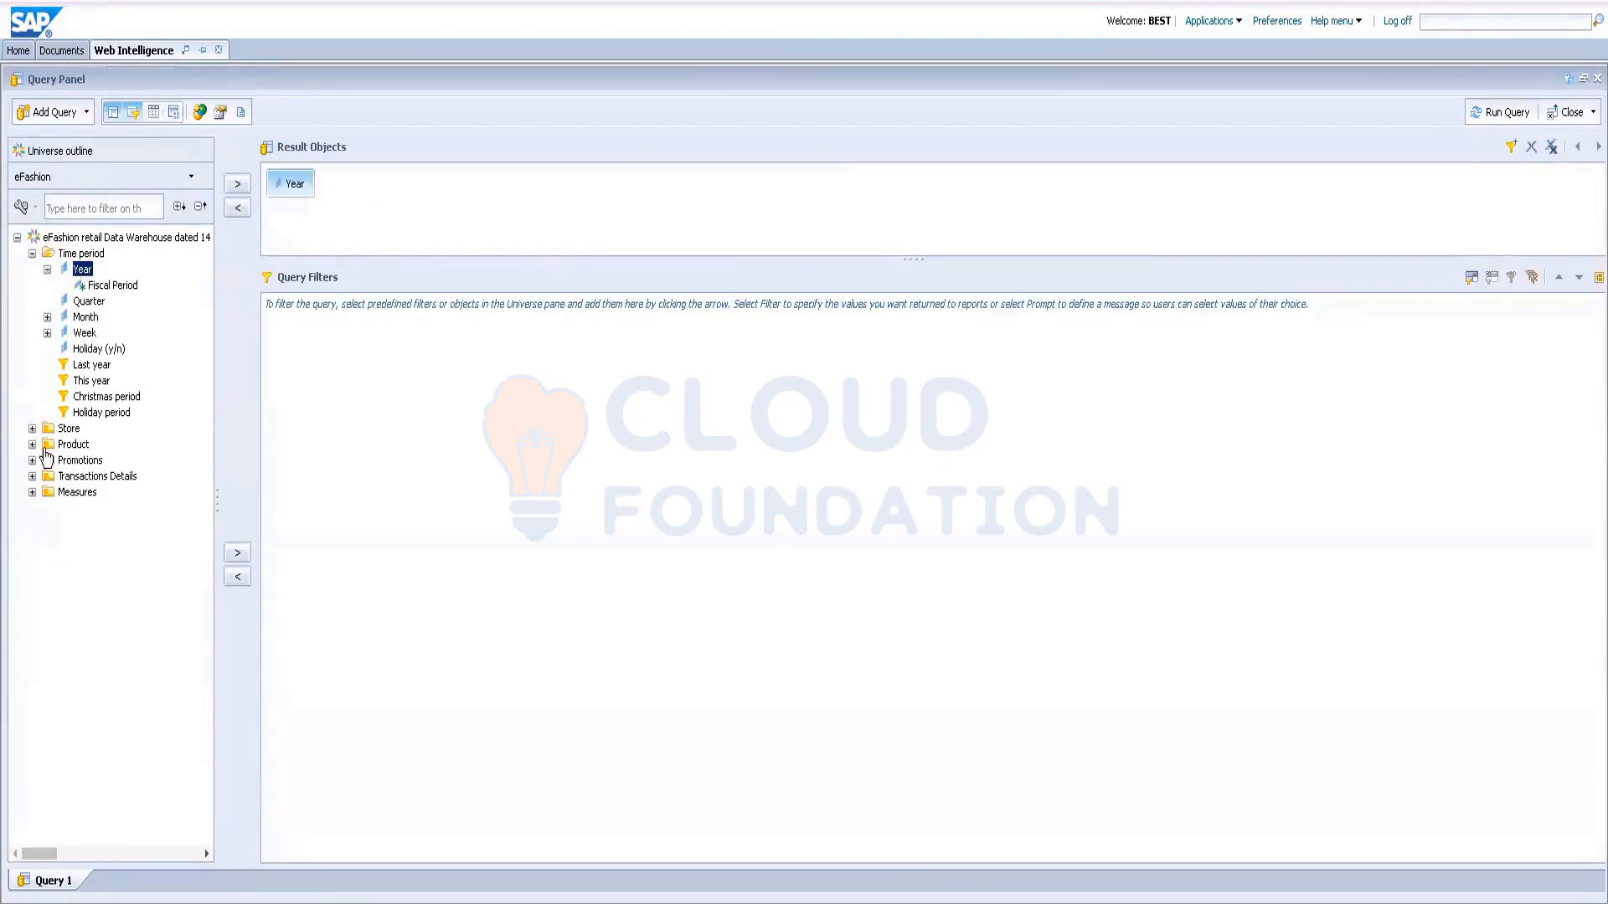
pyautogui.click(31, 429)
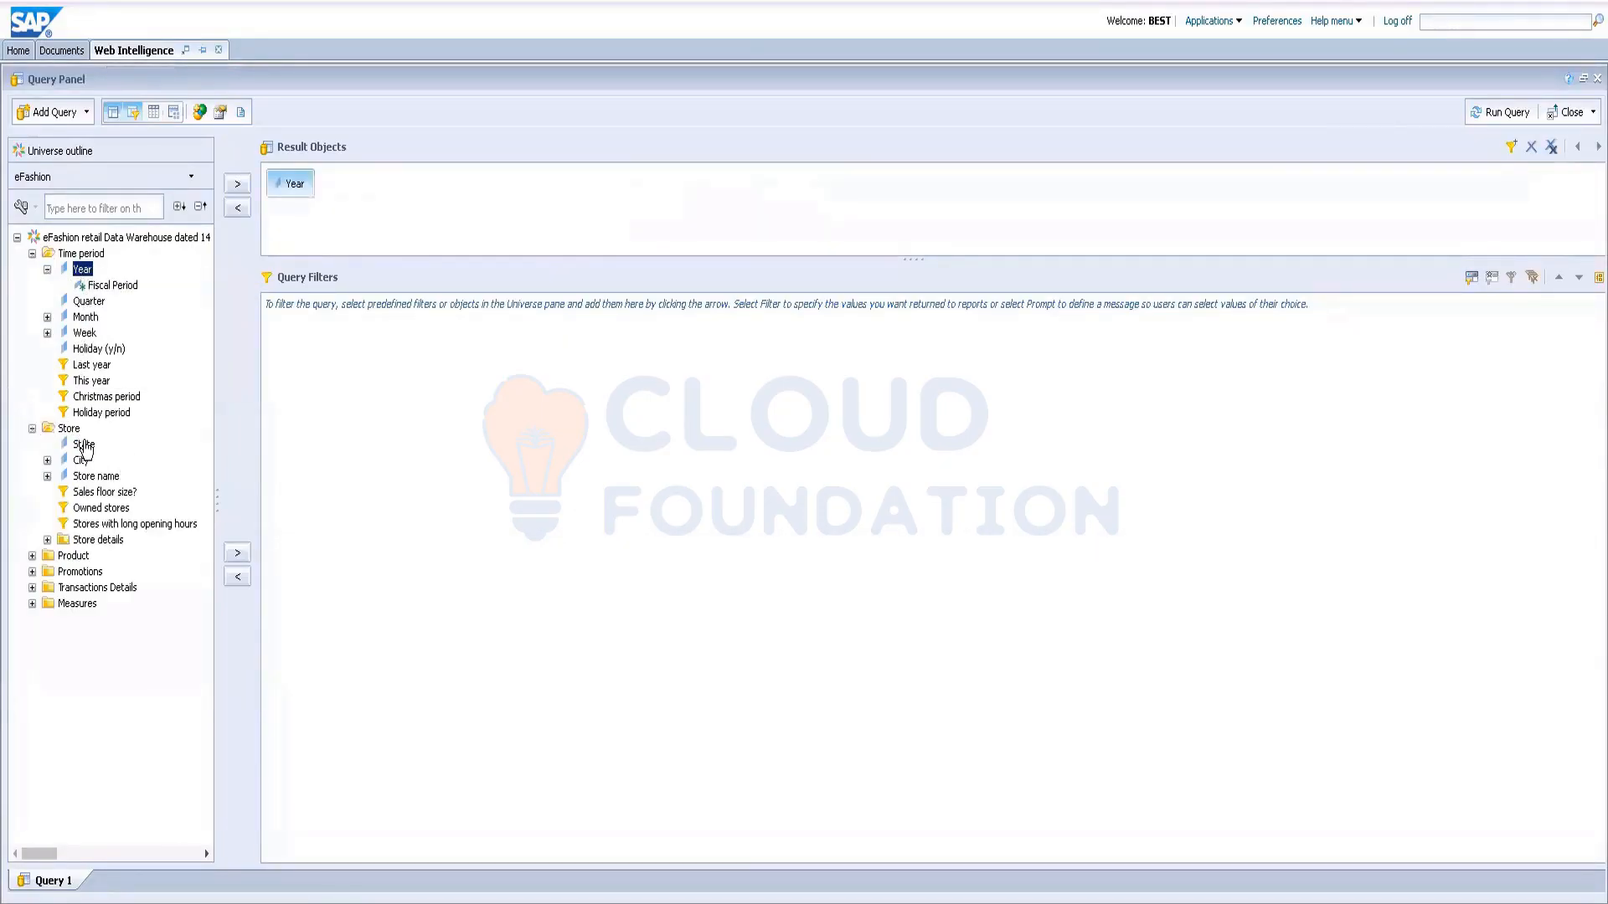
pyautogui.doubleClick(84, 445)
pyautogui.click(31, 604)
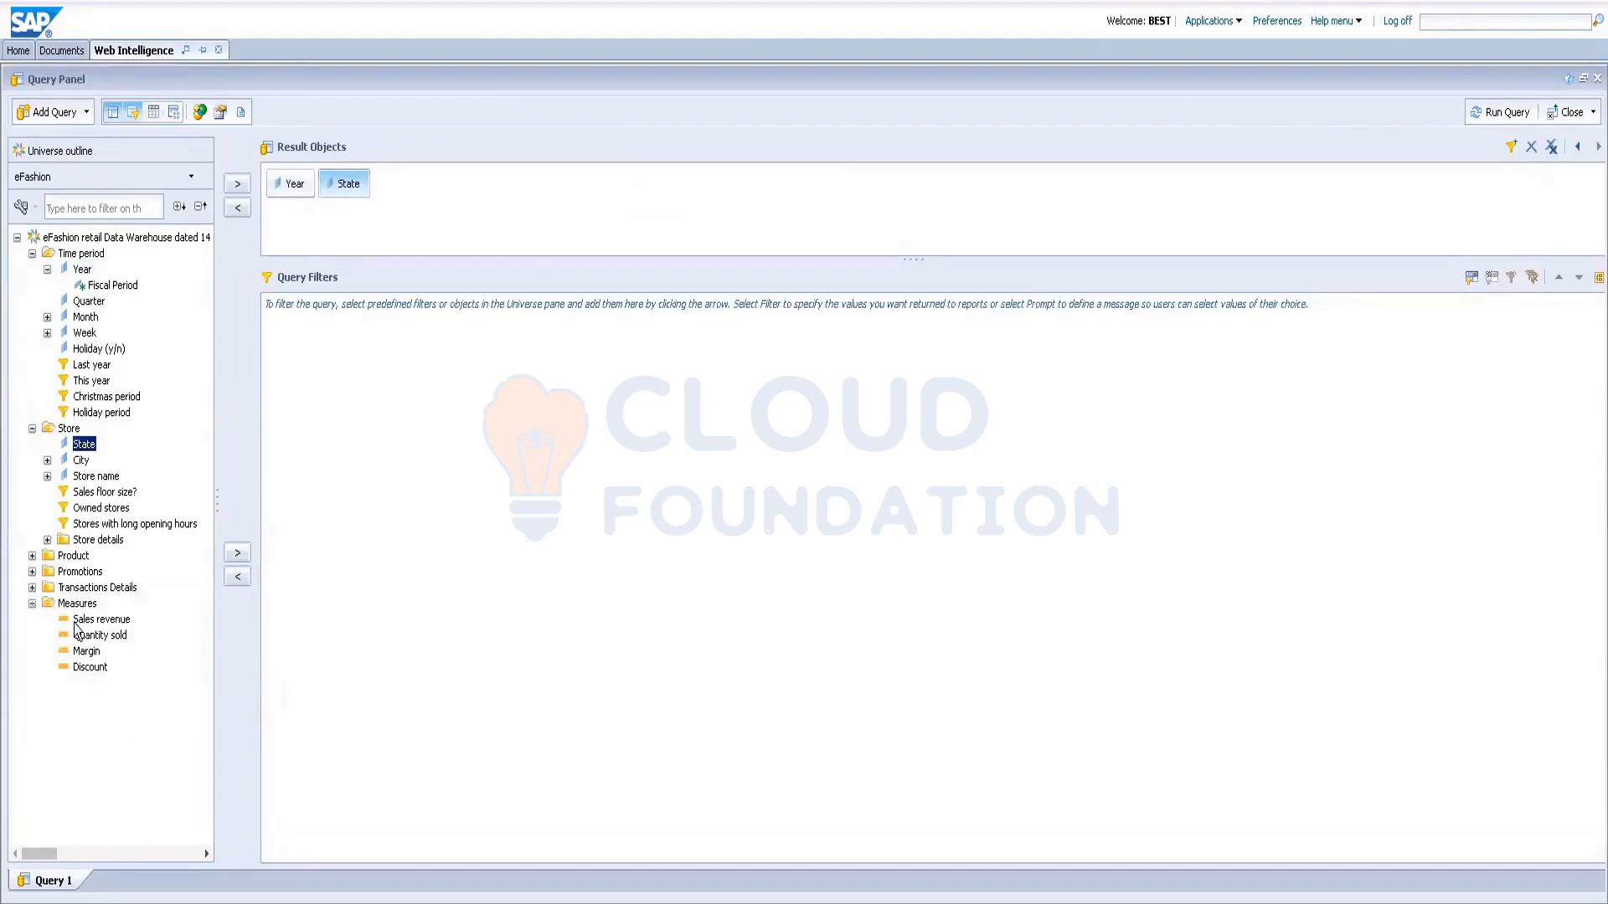
pyautogui.click(80, 621)
pyautogui.doubleClick(80, 628)
pyautogui.click(1477, 116)
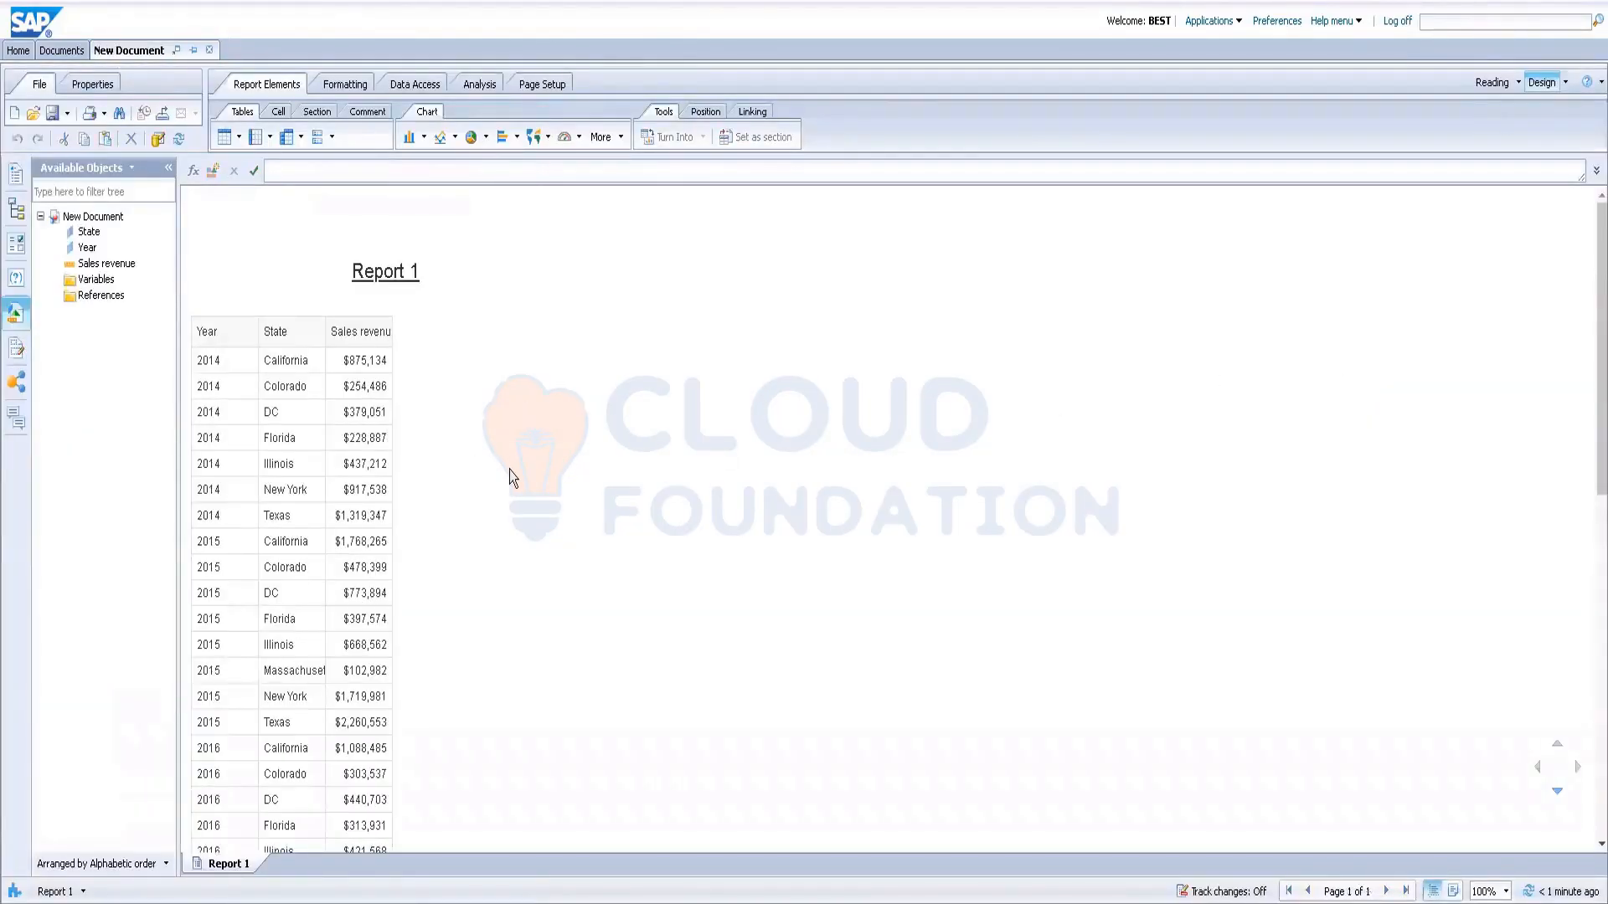
# Step: Scroll through the Year/State/Sales revenue table, then show the Input Controls panel
pyautogui.scroll(-3, 509, 469)
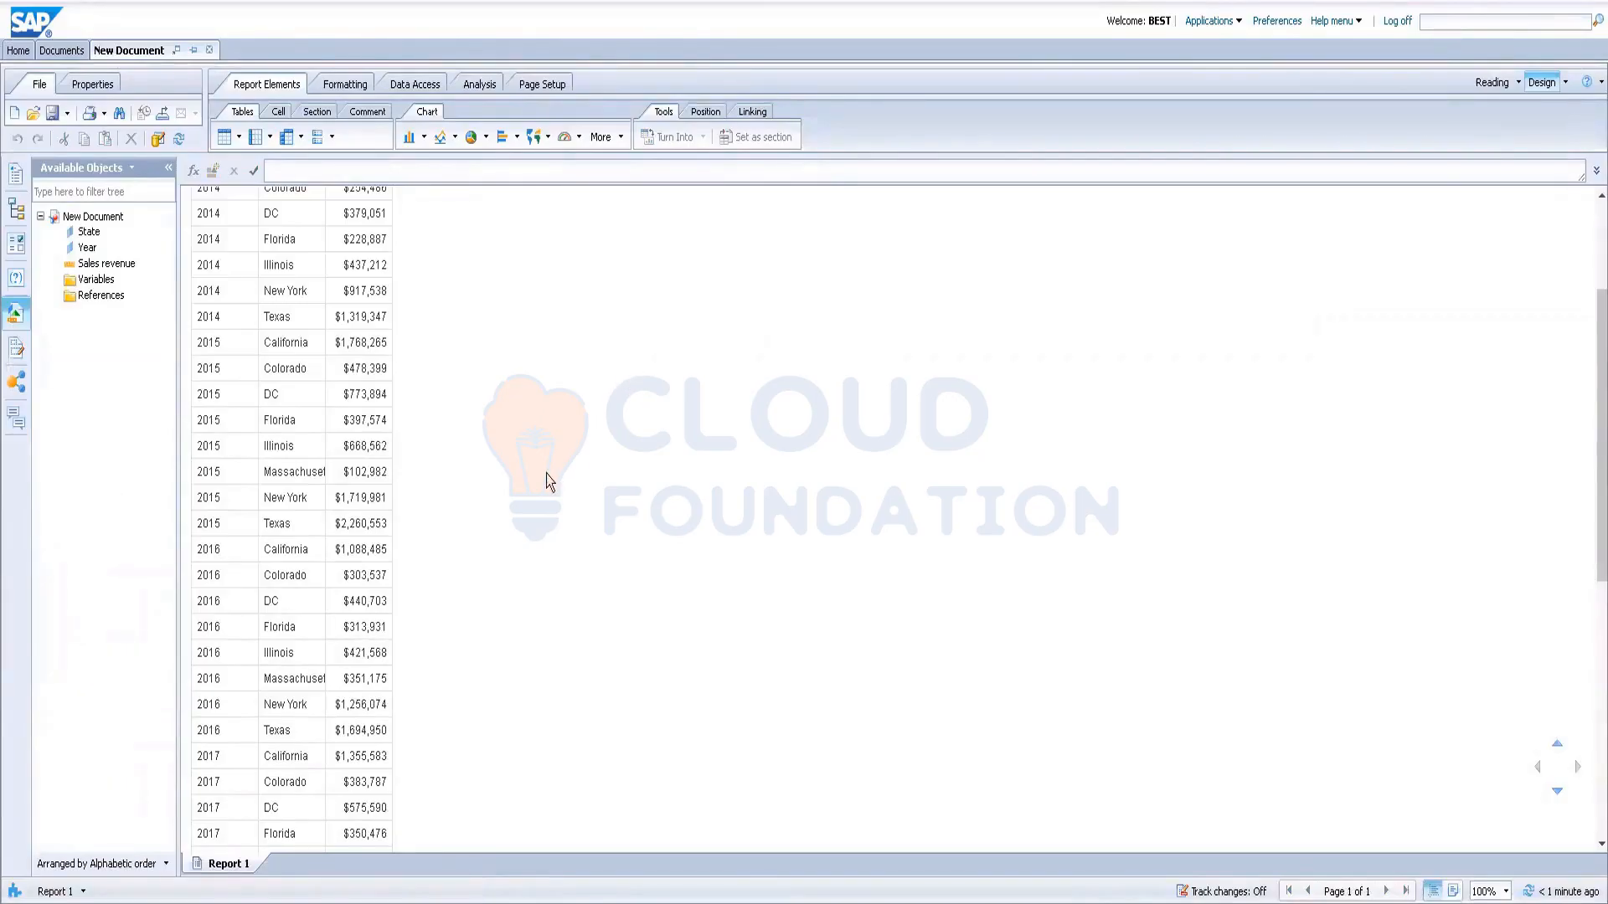
pyautogui.scroll(3, 546, 473)
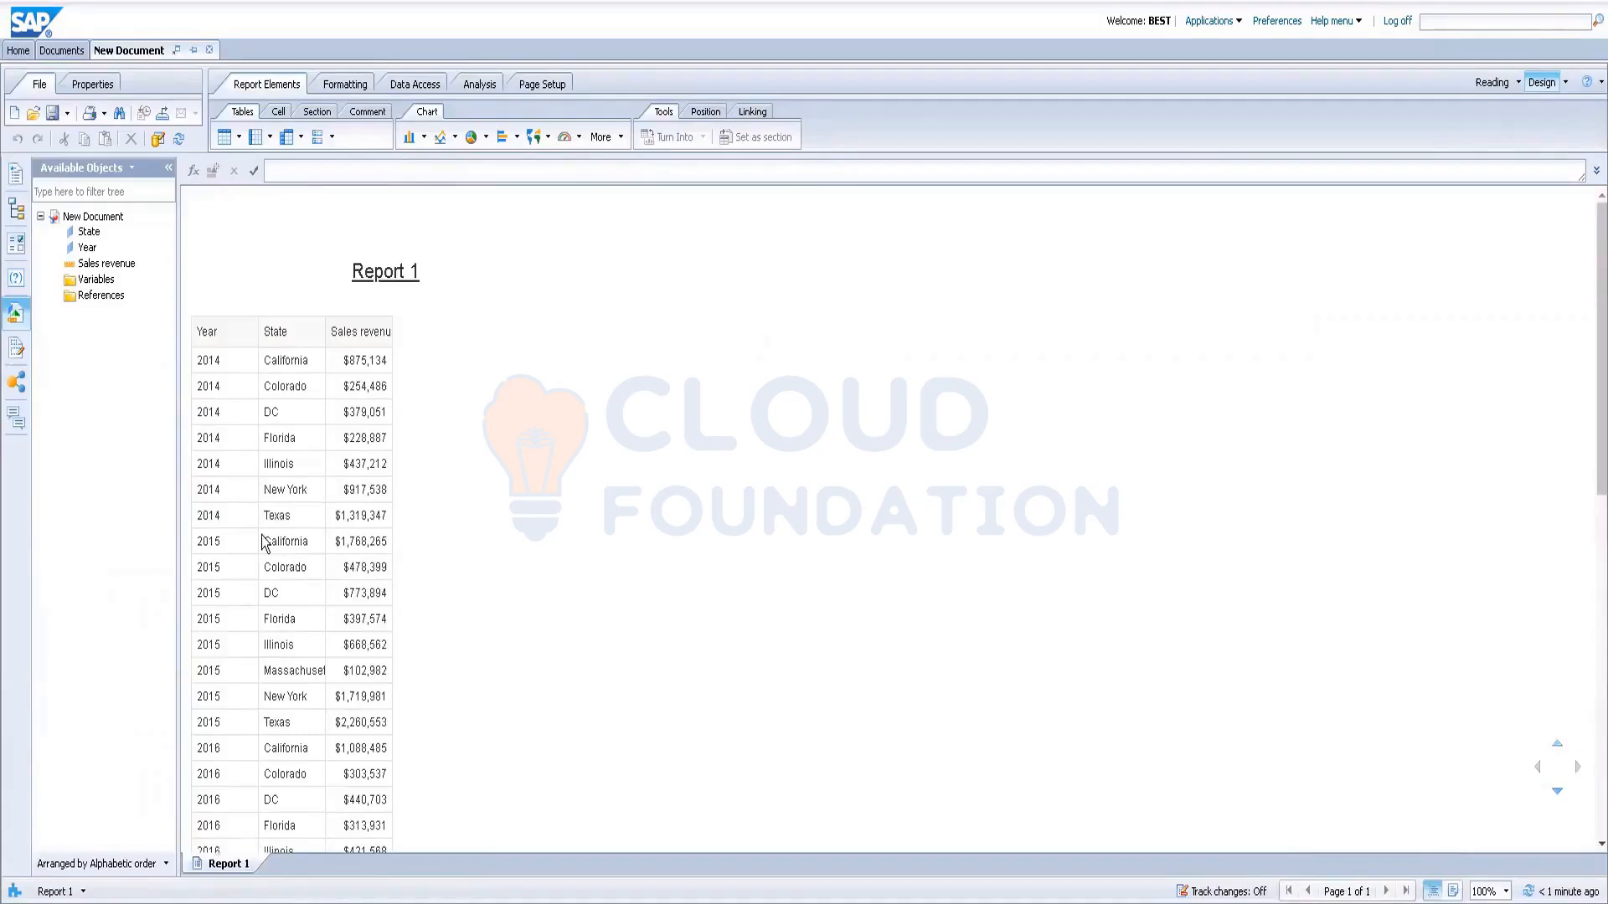
pyautogui.click(16, 211)
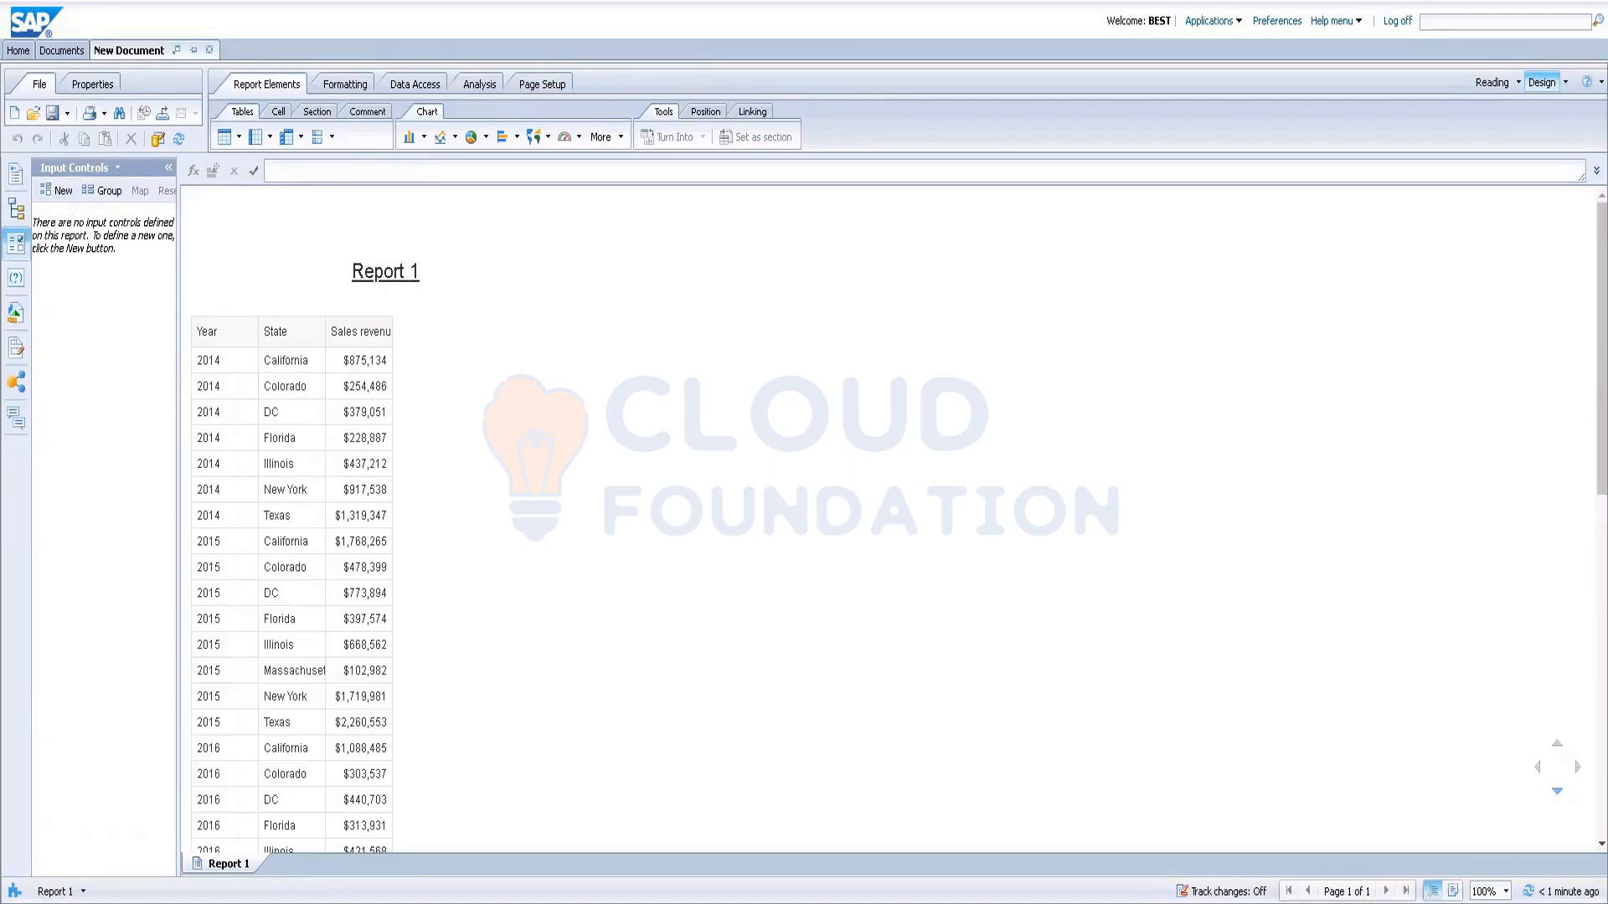
# Step: Start a Year input control, cancel it, and look over the report table
pyautogui.click(43, 194)
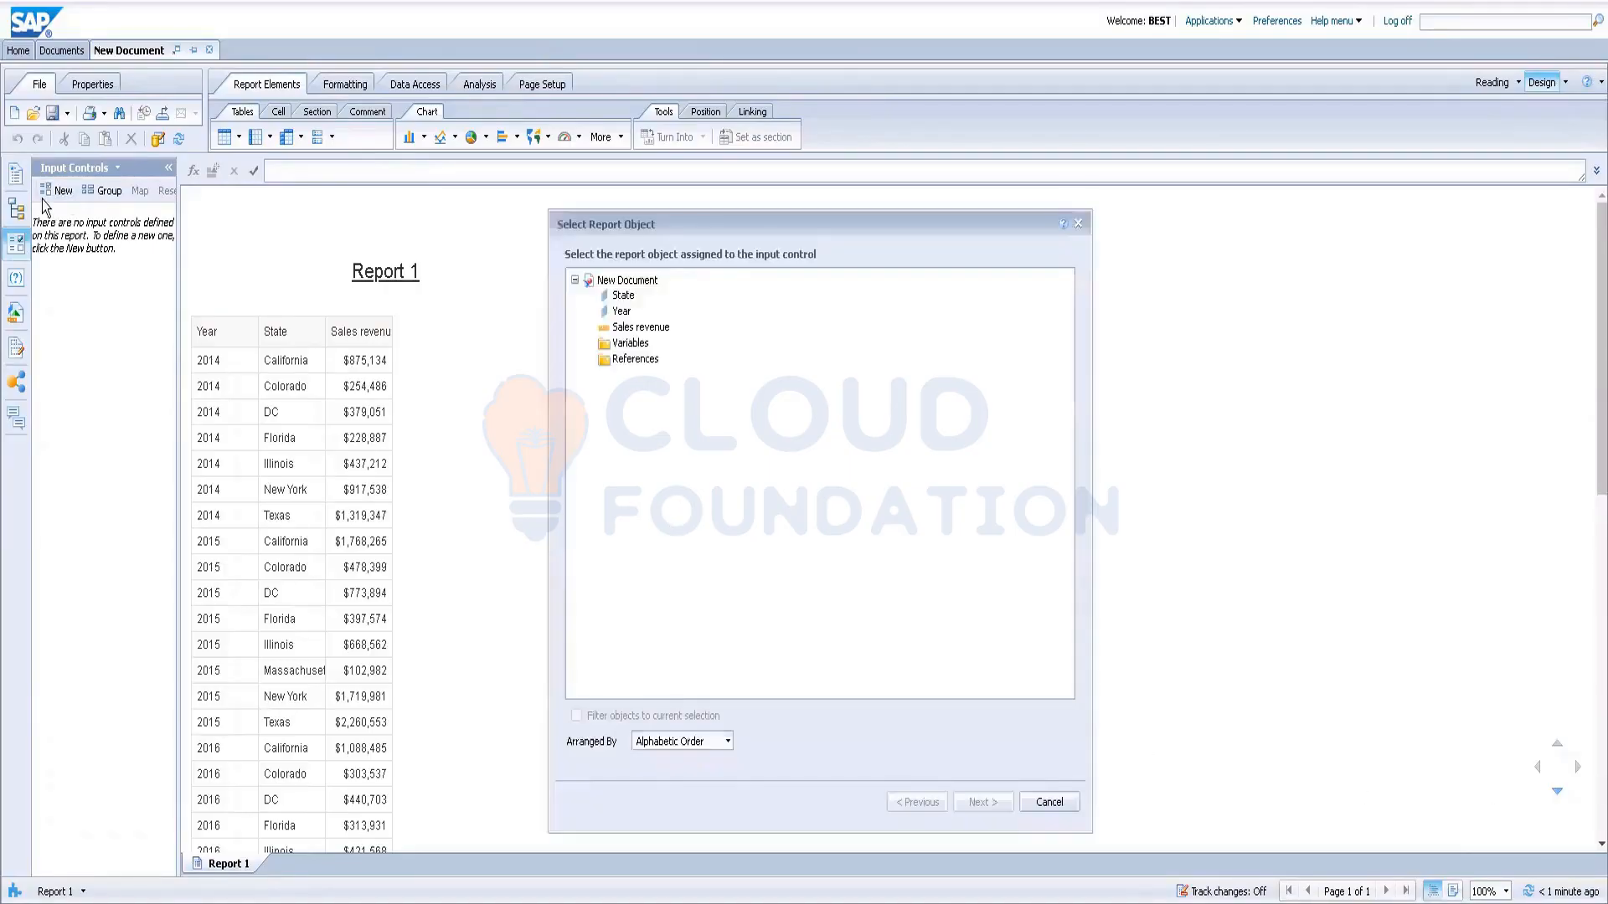
pyautogui.click(622, 312)
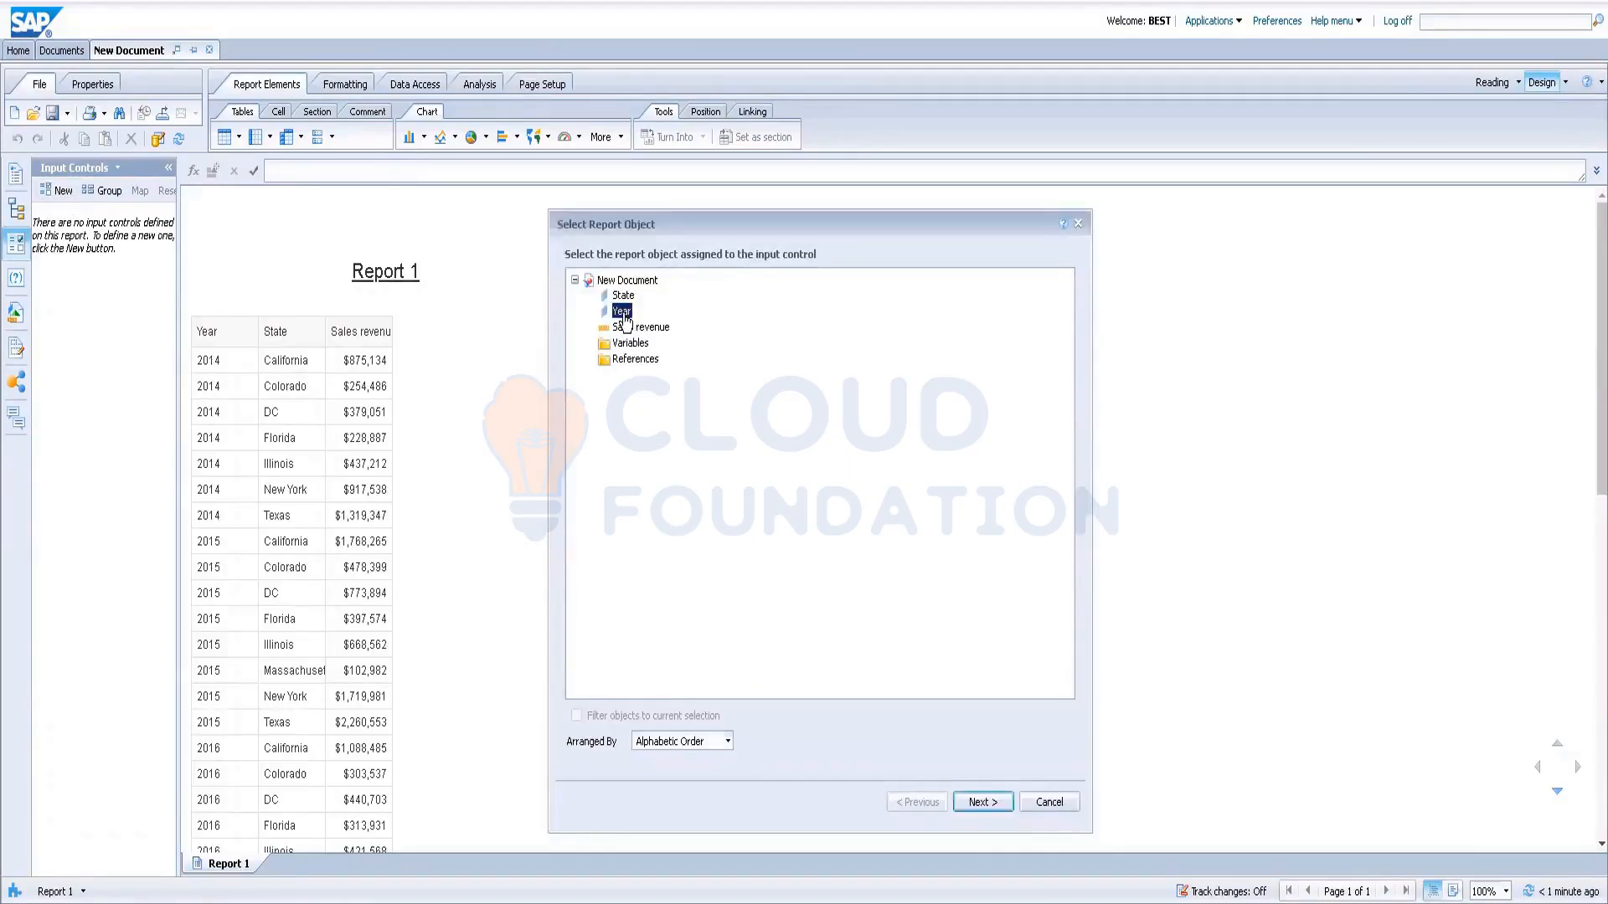
pyautogui.click(1053, 806)
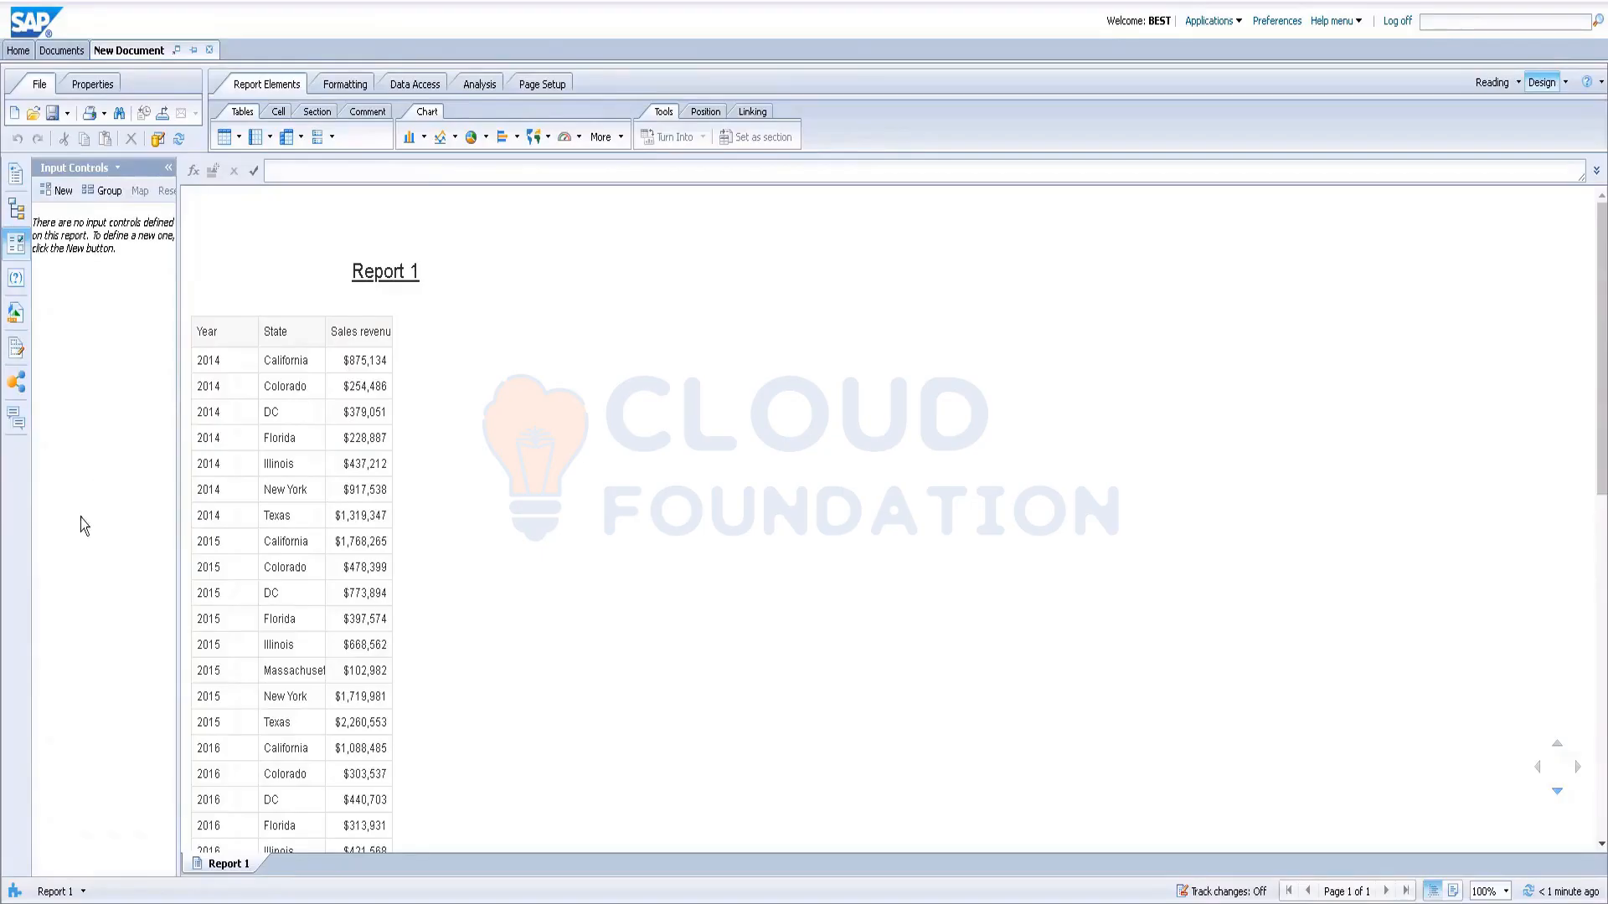
pyautogui.click(229, 444)
pyautogui.click(406, 471)
pyautogui.scroll(-3, 323, 602)
pyautogui.scroll(-4, 323, 601)
pyautogui.scroll(10, 323, 602)
# Step: Create a new input control on Year using radio buttons and finish the wizard
pyautogui.click(59, 193)
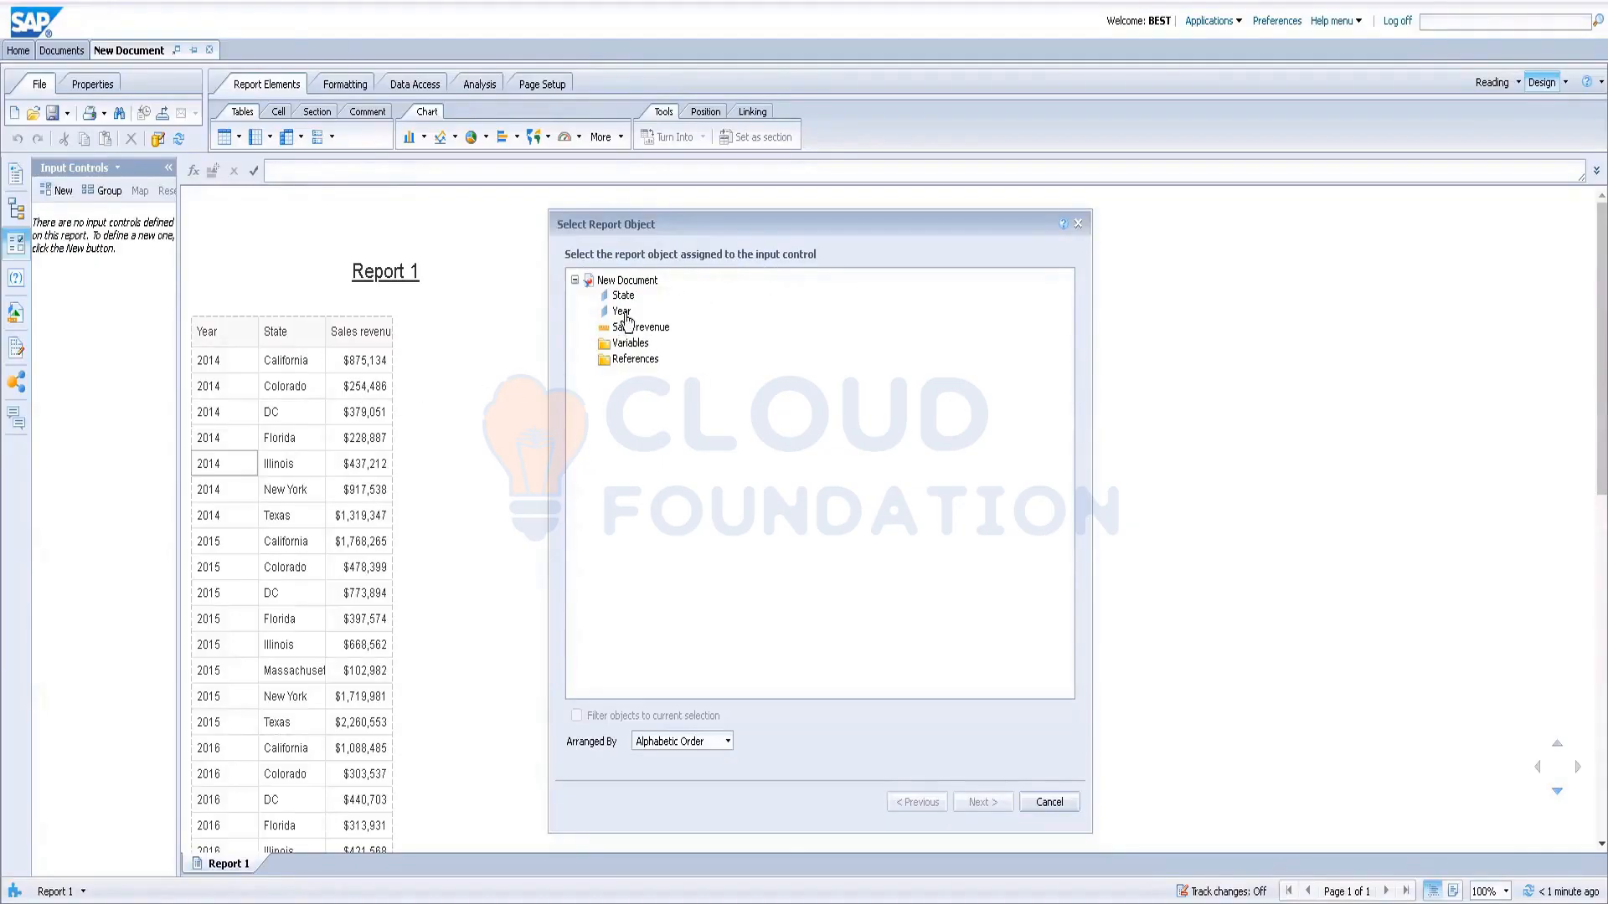
pyautogui.moveTo(623, 316)
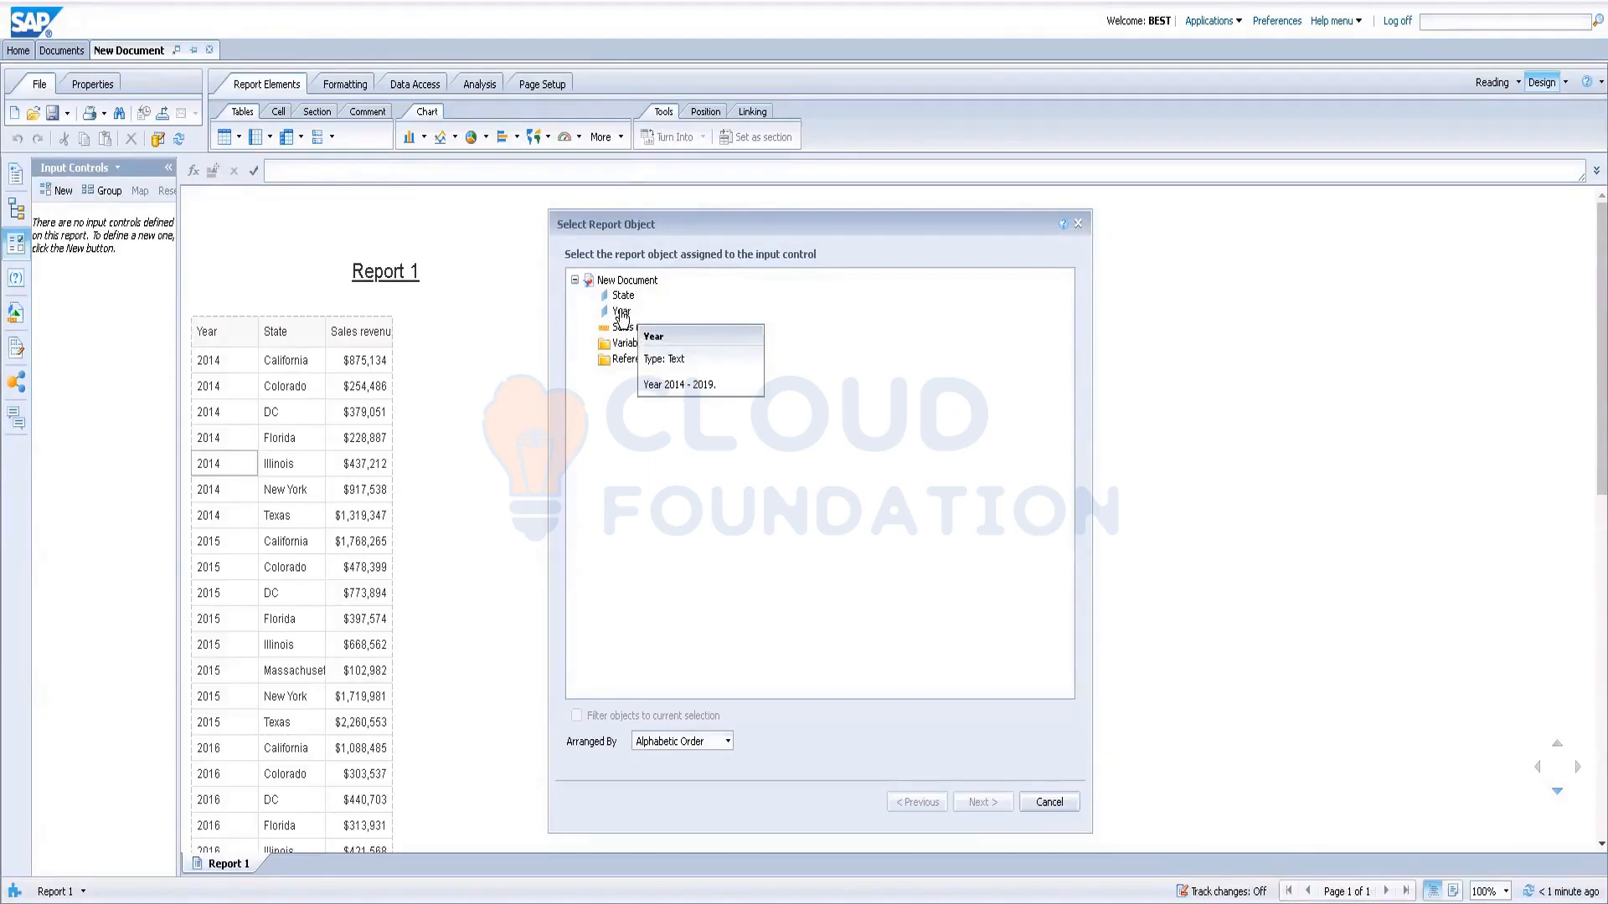
pyautogui.click(623, 314)
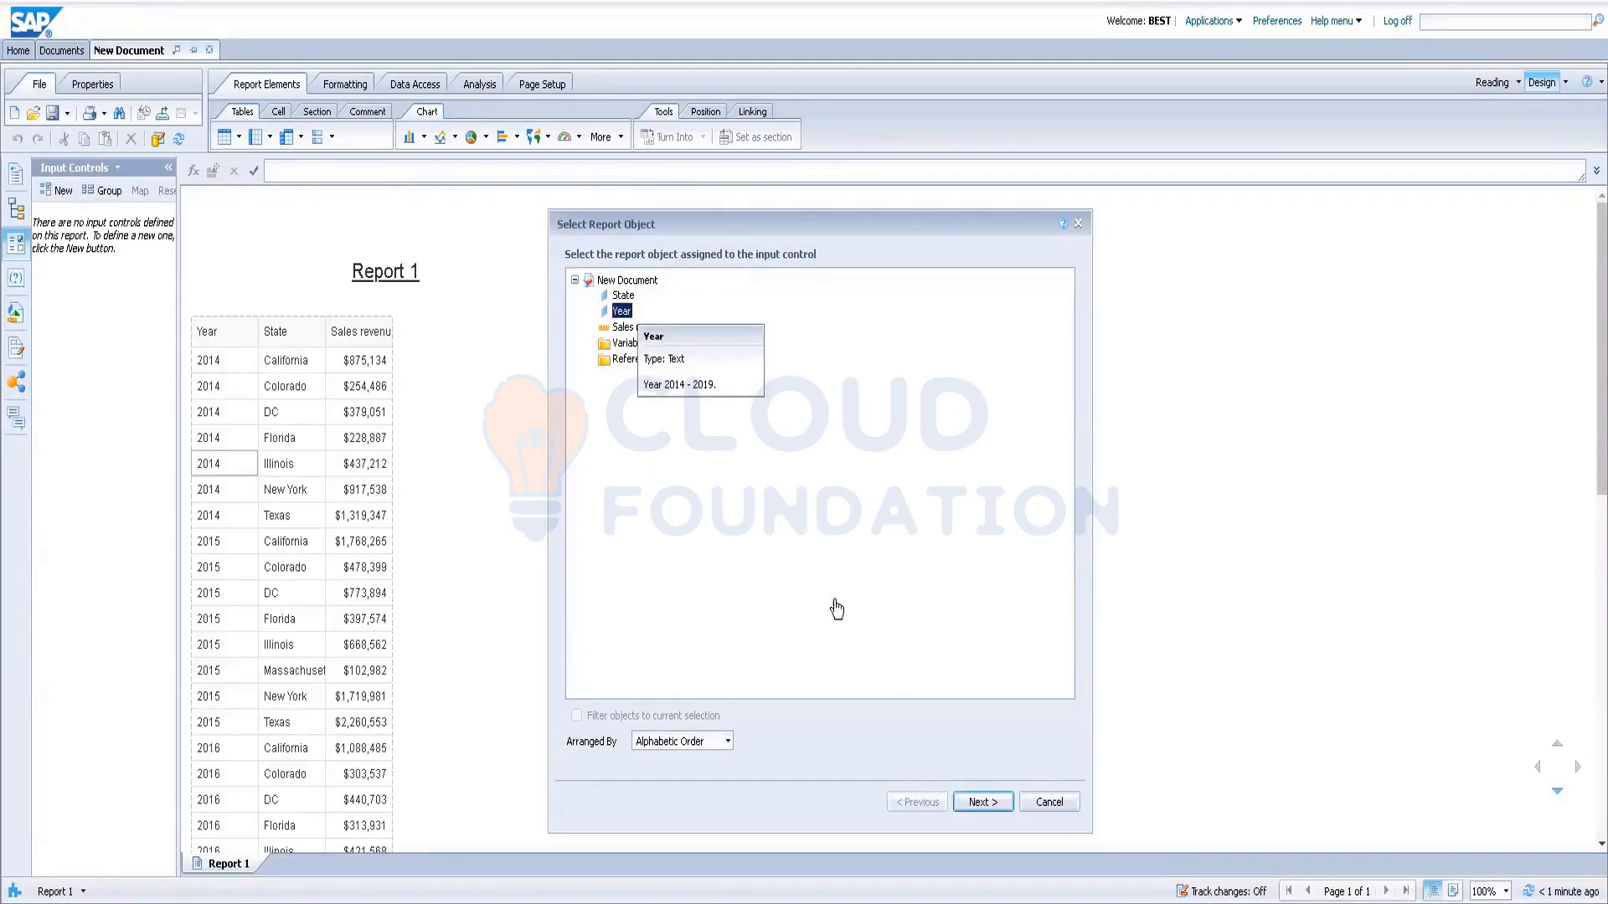
pyautogui.click(978, 802)
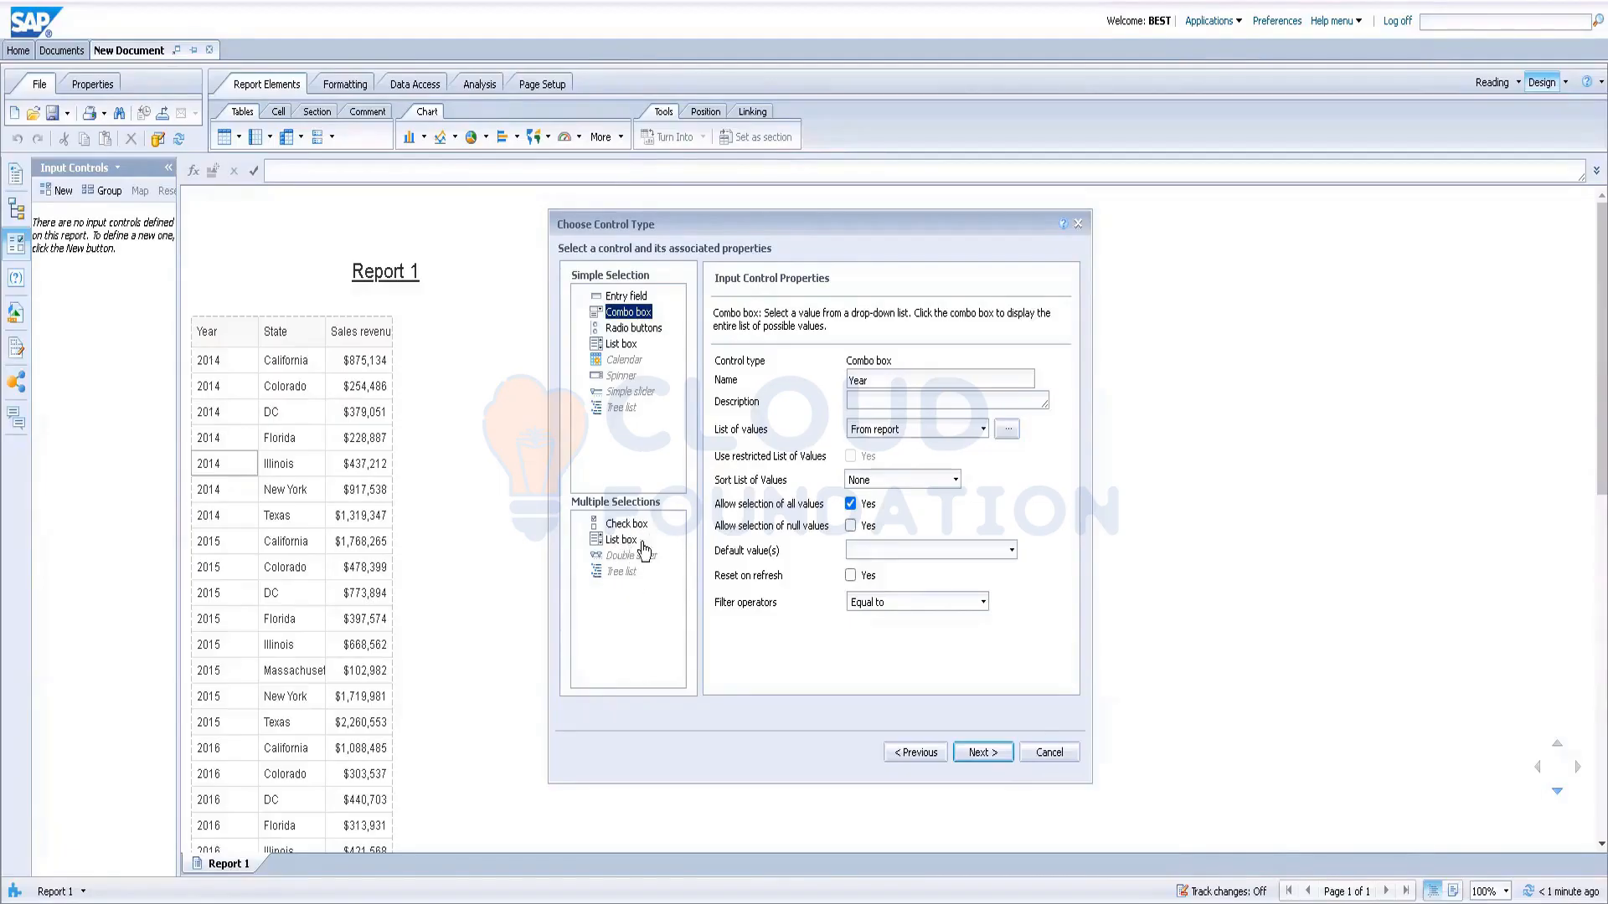
pyautogui.click(616, 330)
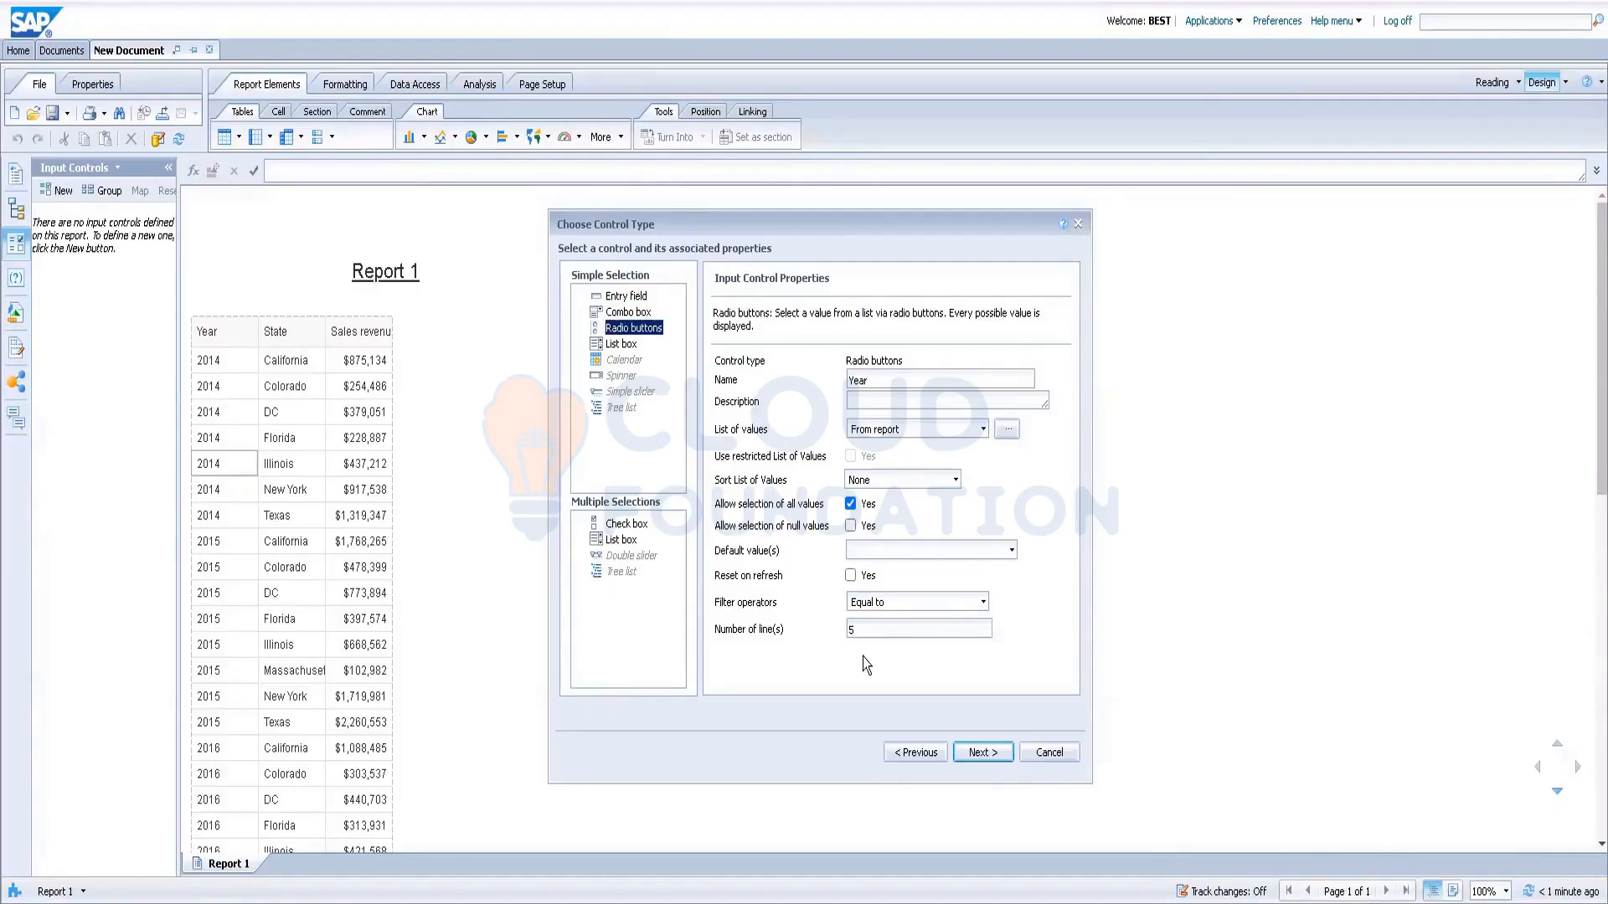
pyautogui.click(973, 753)
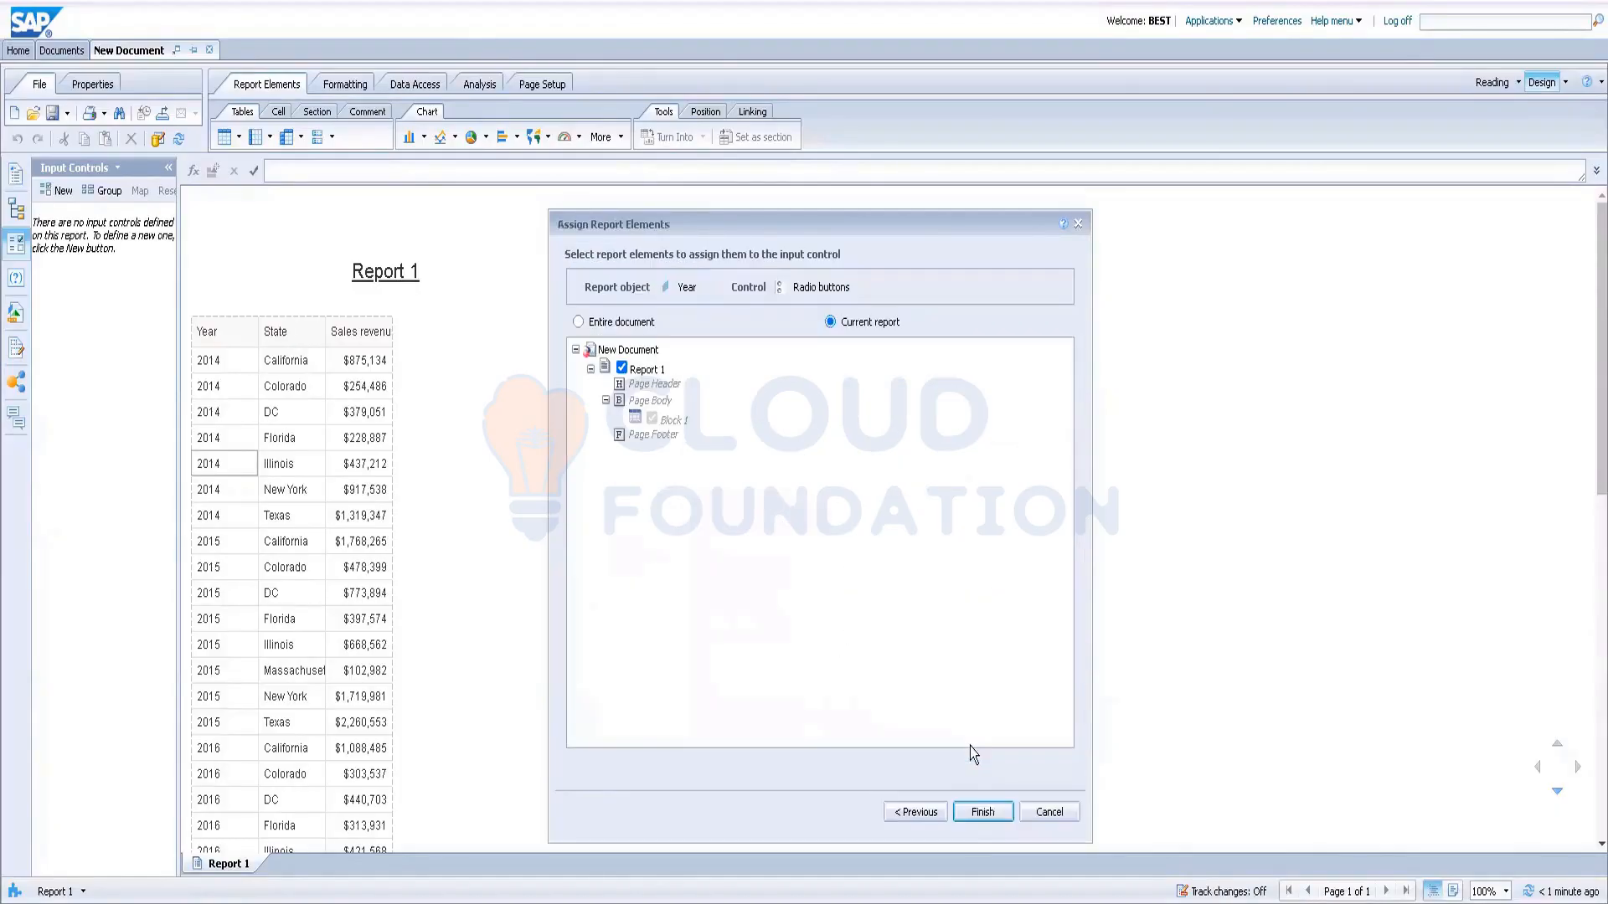
pyautogui.click(980, 812)
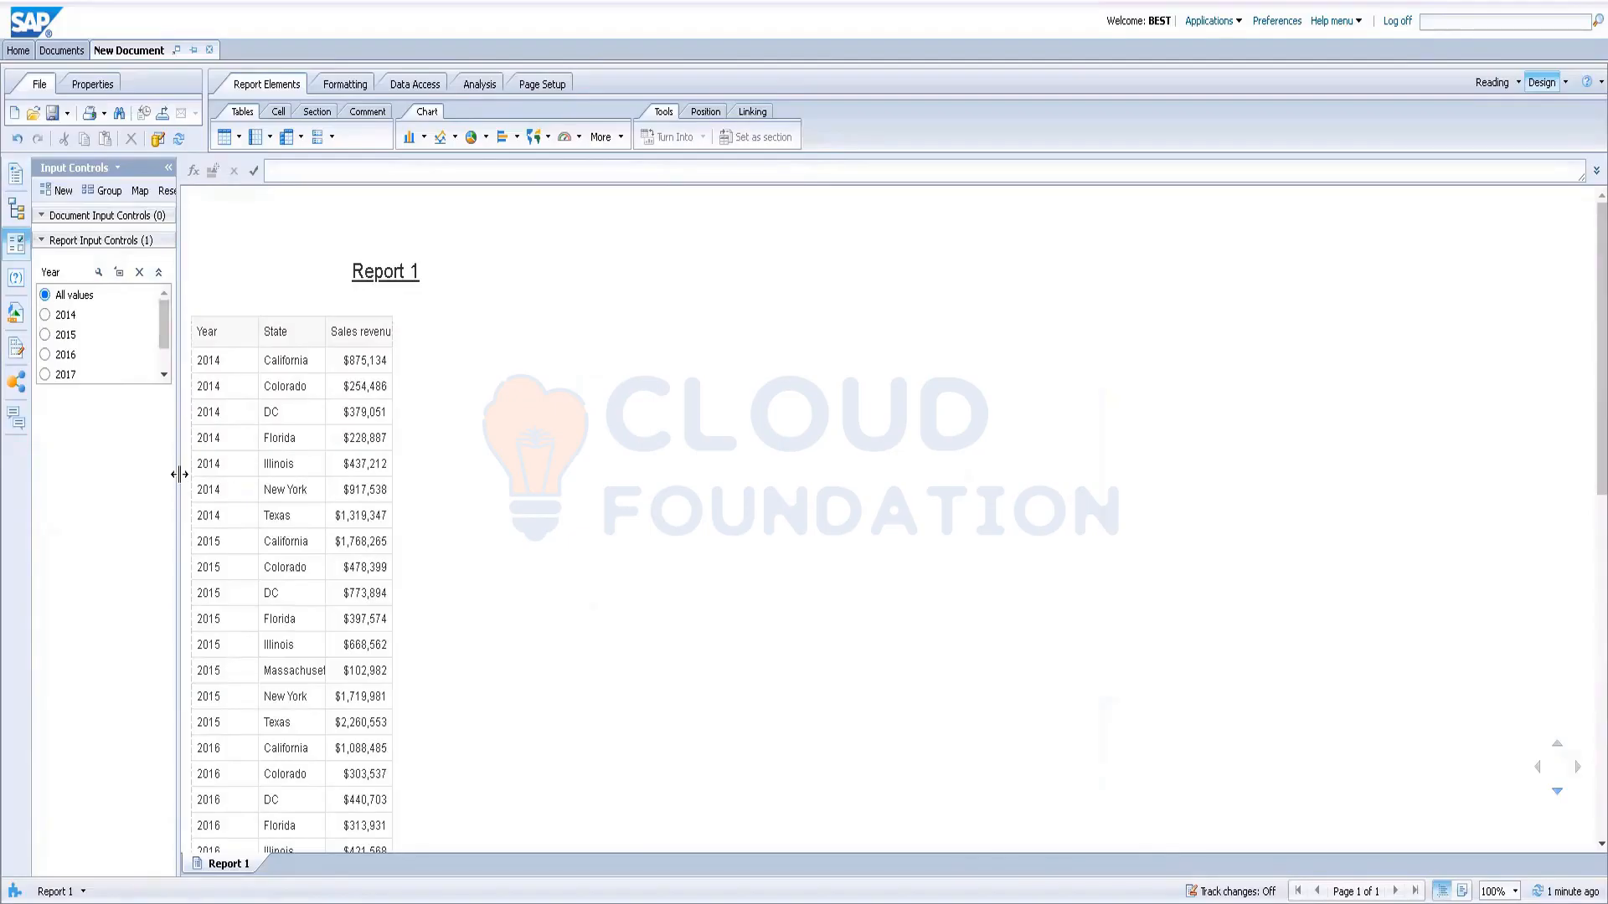
# Step: Widen the Input Controls panel, filter the report to 2014, 2015, then 2016, and edit the Year control
pyautogui.moveTo(179, 475); pyautogui.dragTo(210, 475)
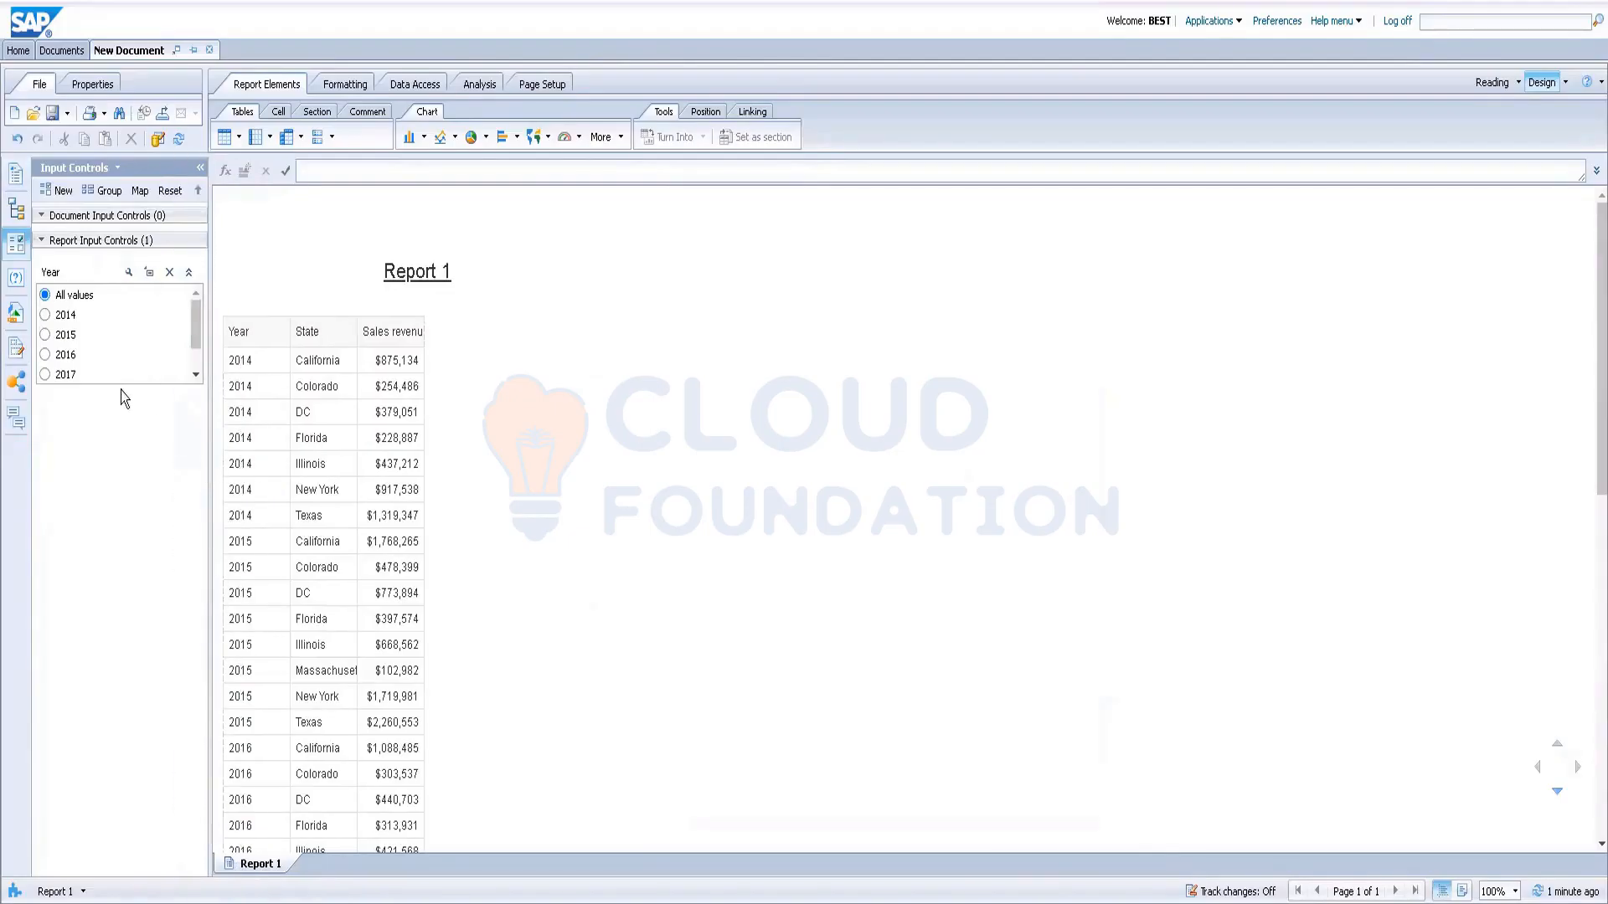
pyautogui.click(46, 317)
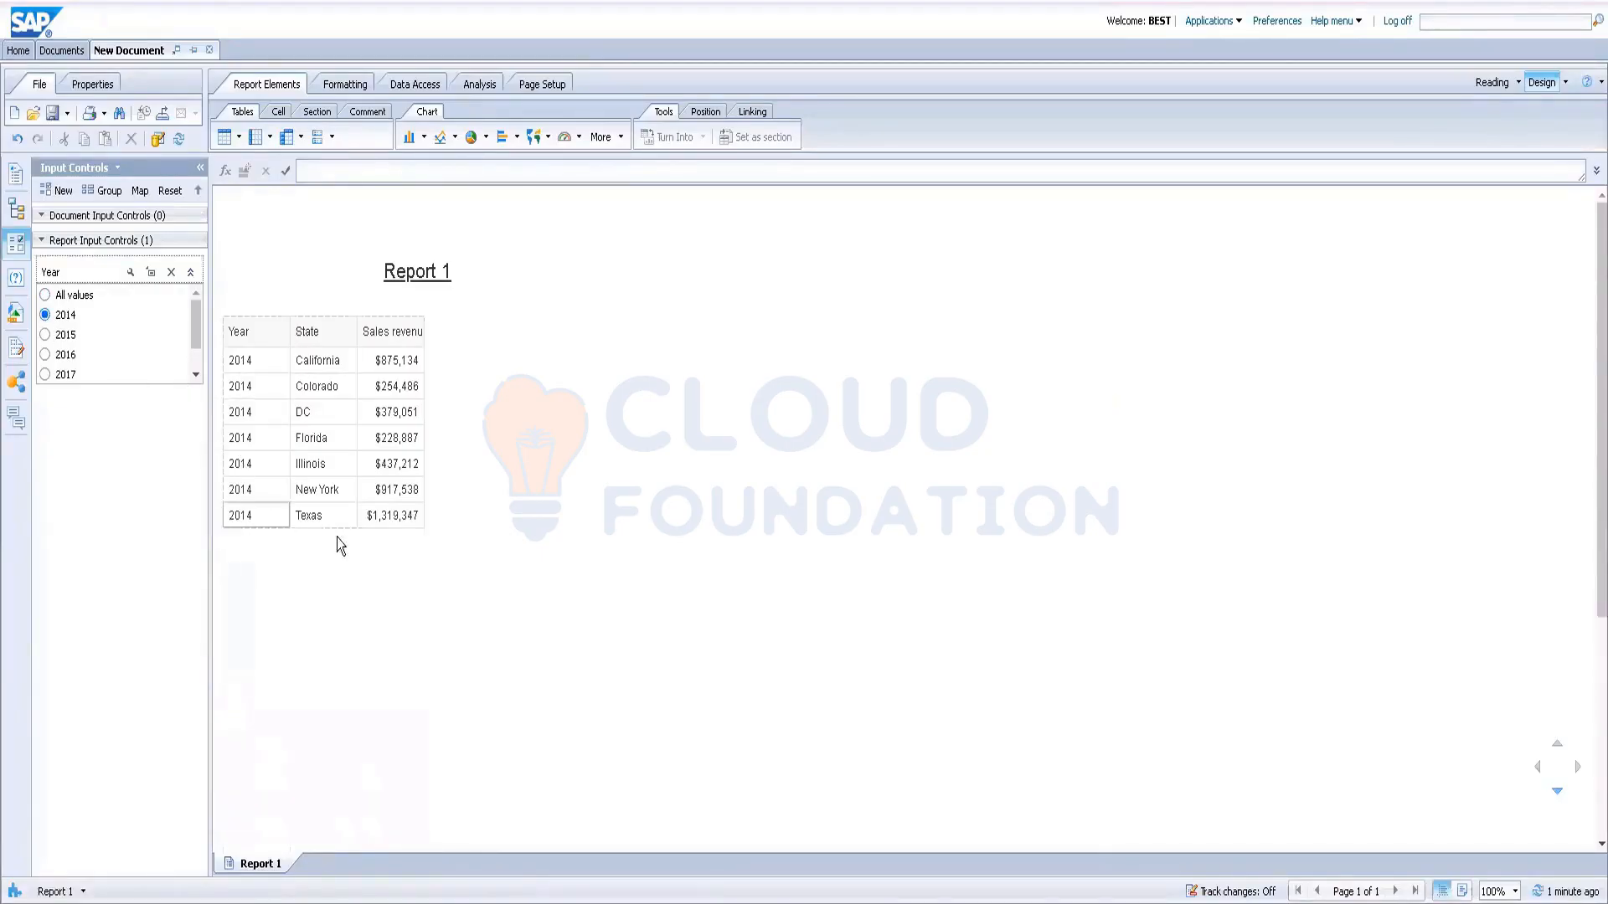
pyautogui.click(224, 327)
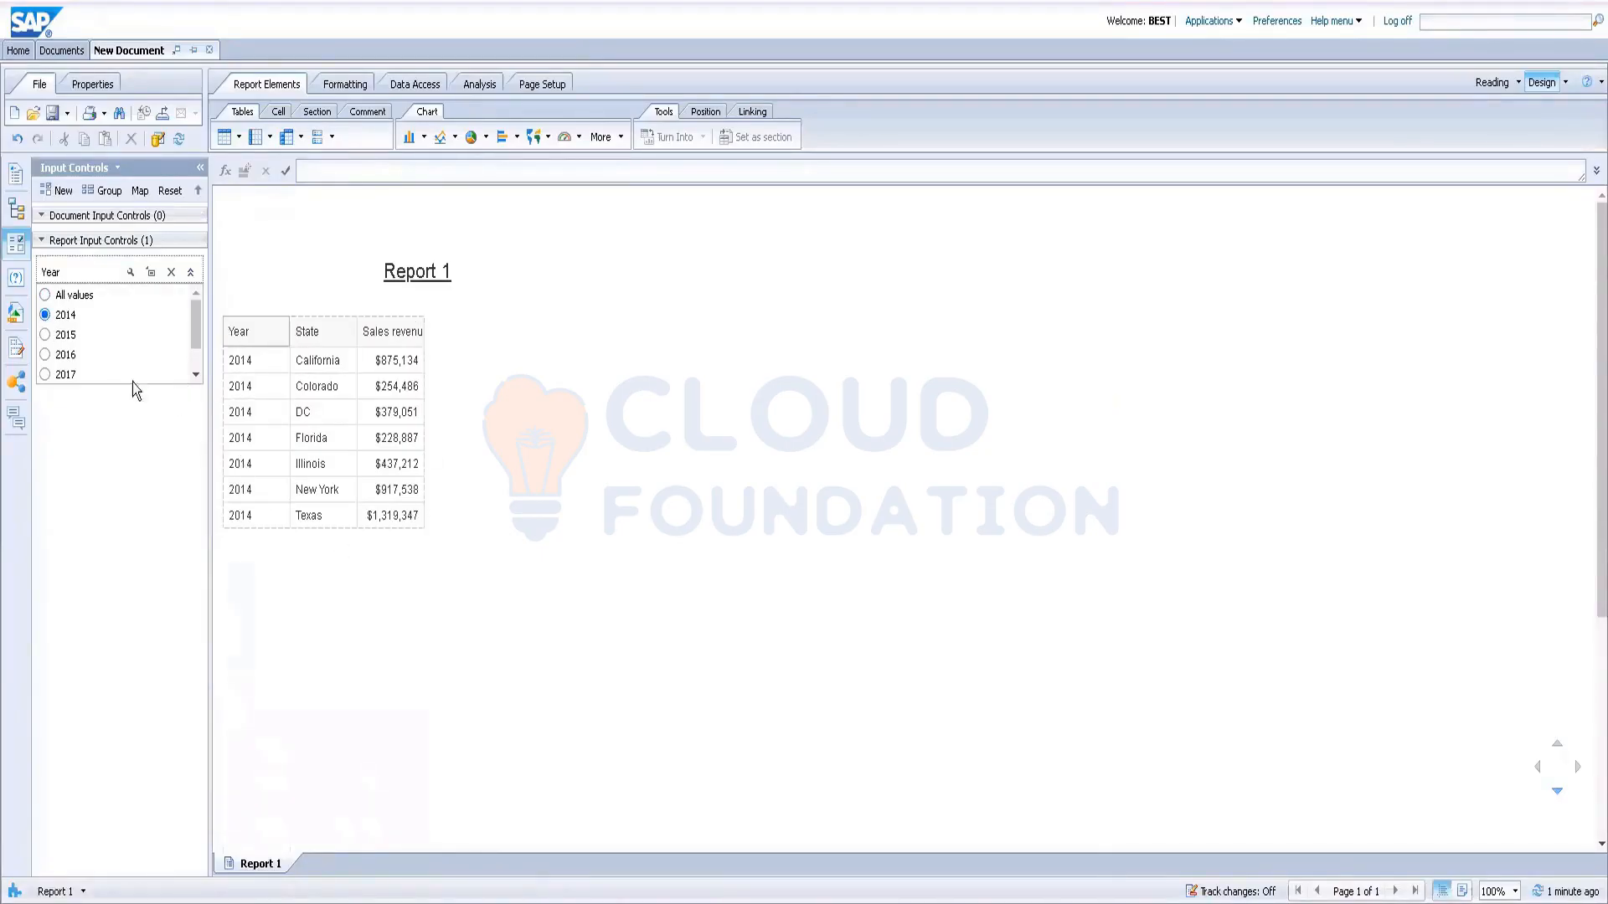
pyautogui.click(45, 336)
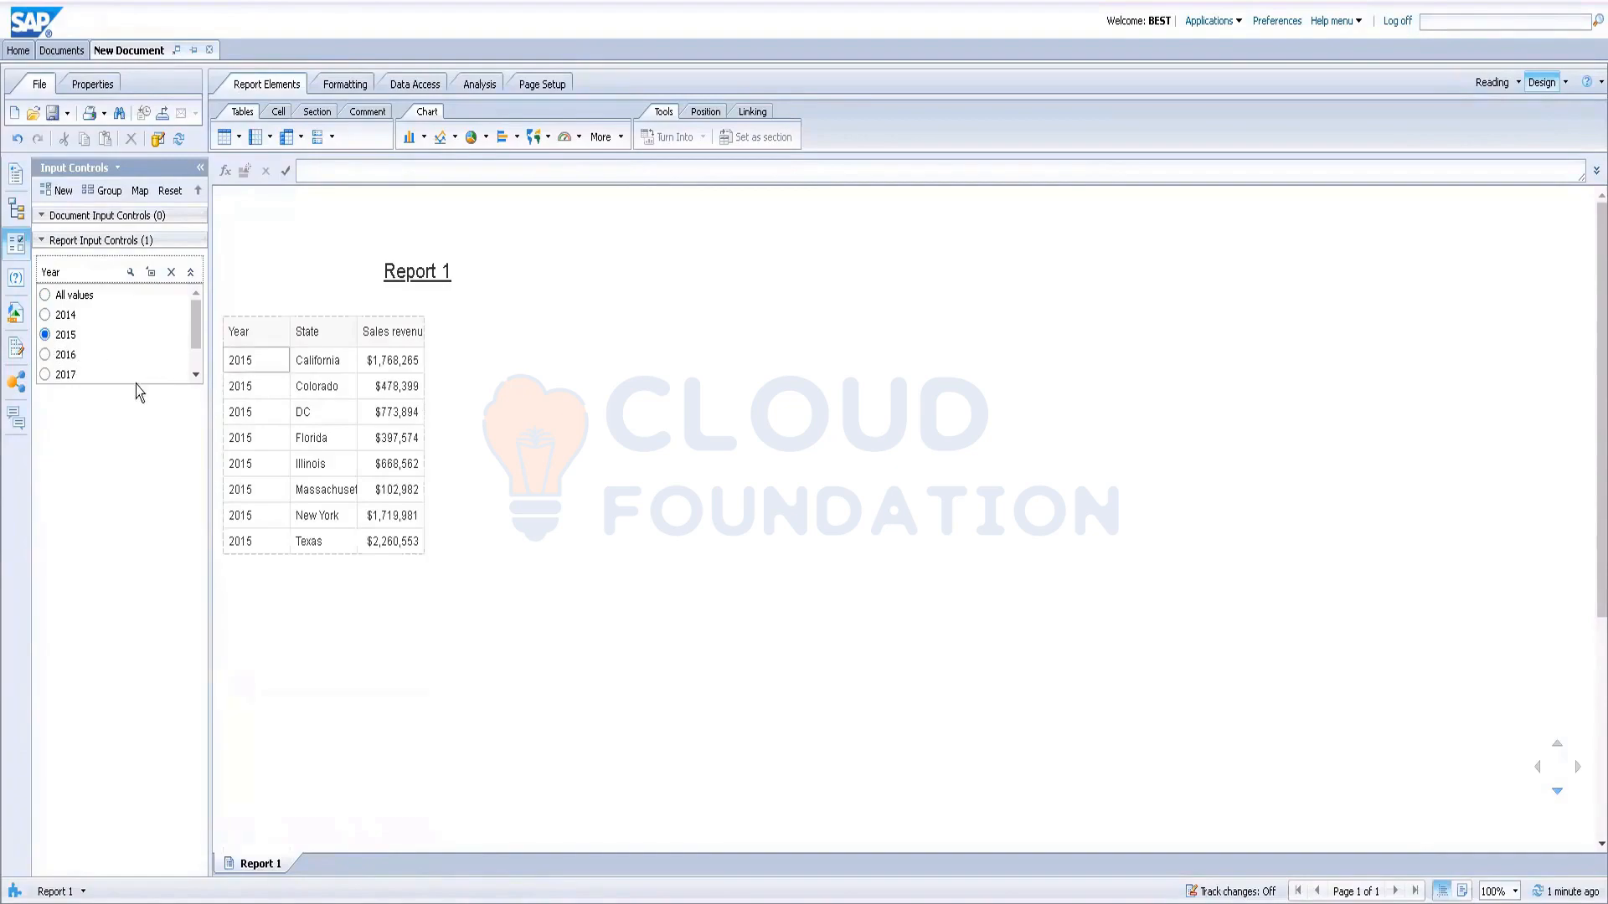
pyautogui.click(46, 354)
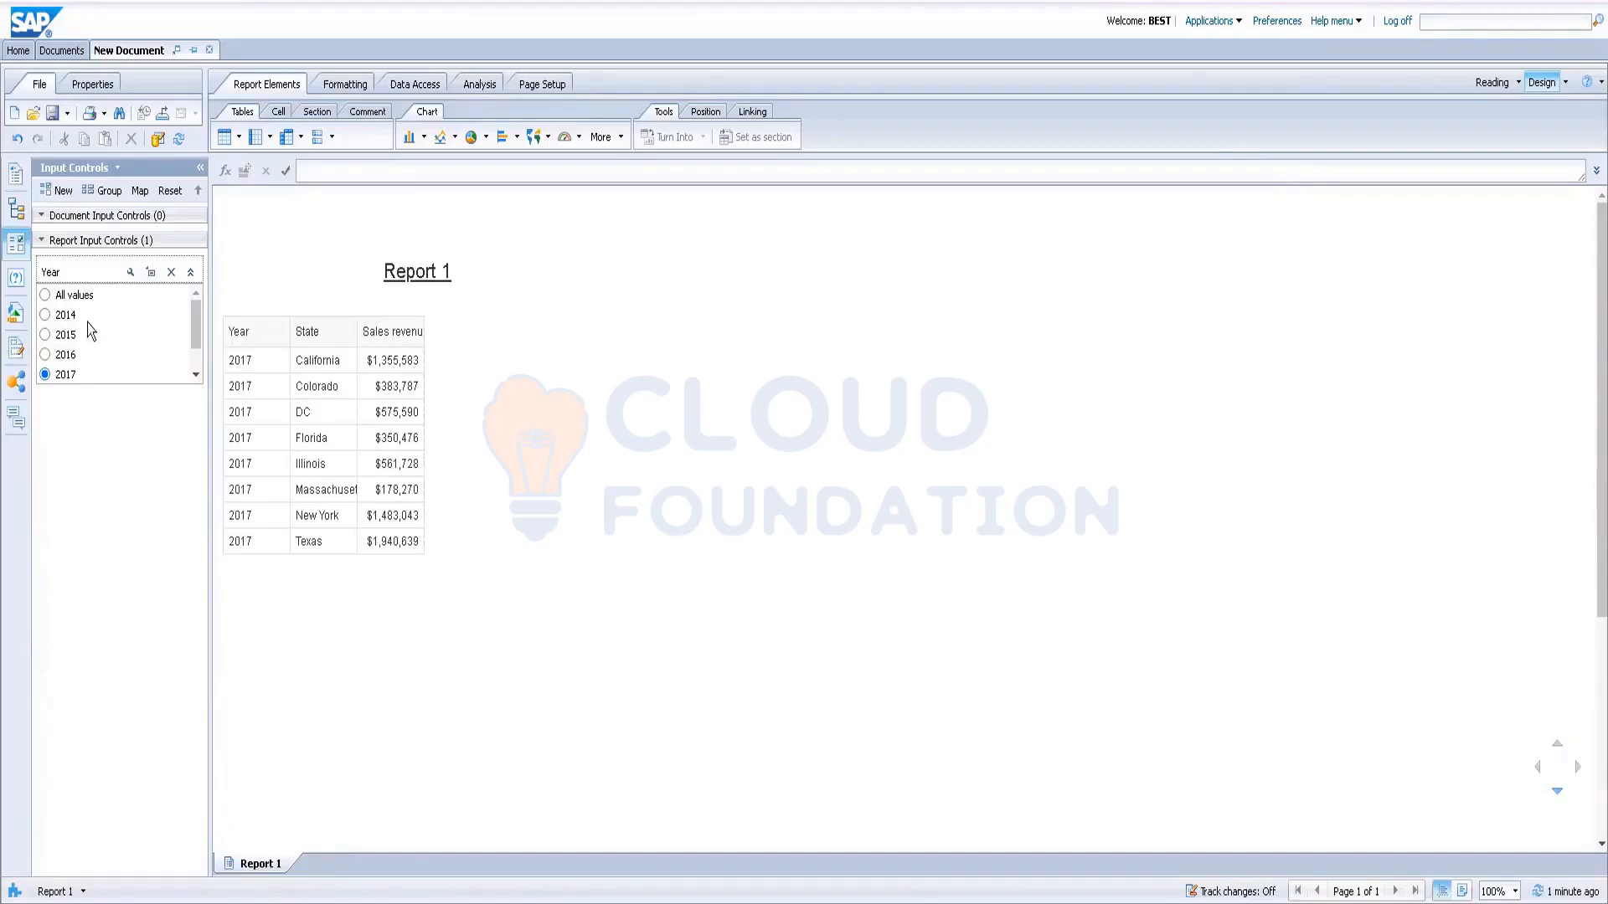
pyautogui.click(130, 275)
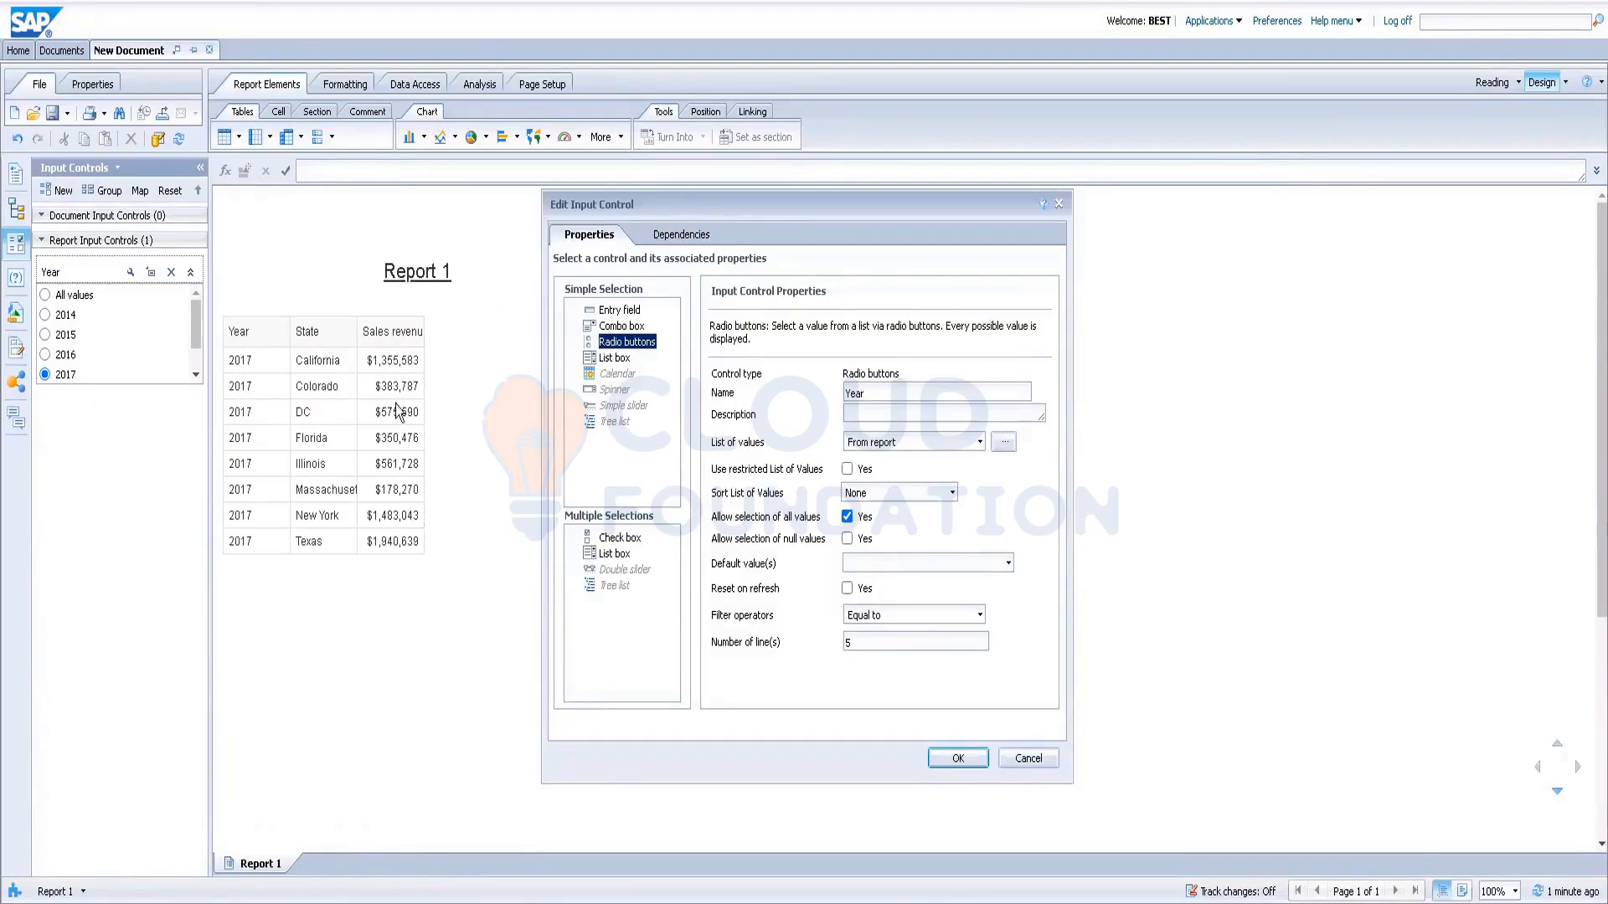
# Step: Keep the Year control applied to all of Report 1 and change it to a multiple-selection check box
pyautogui.click(680, 237)
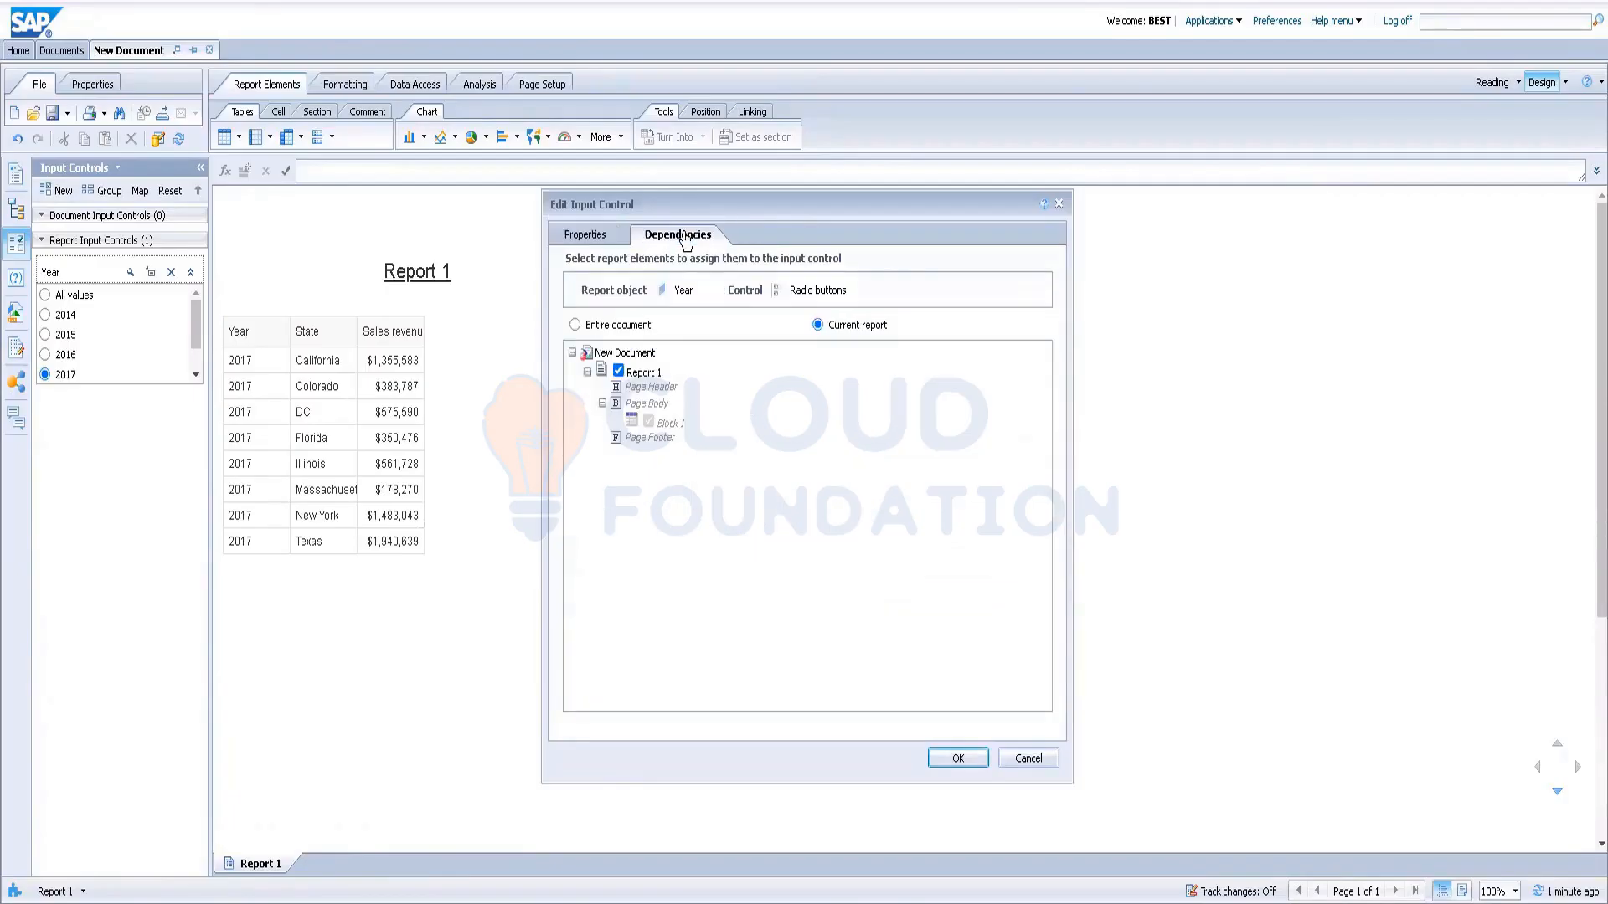
pyautogui.click(619, 371)
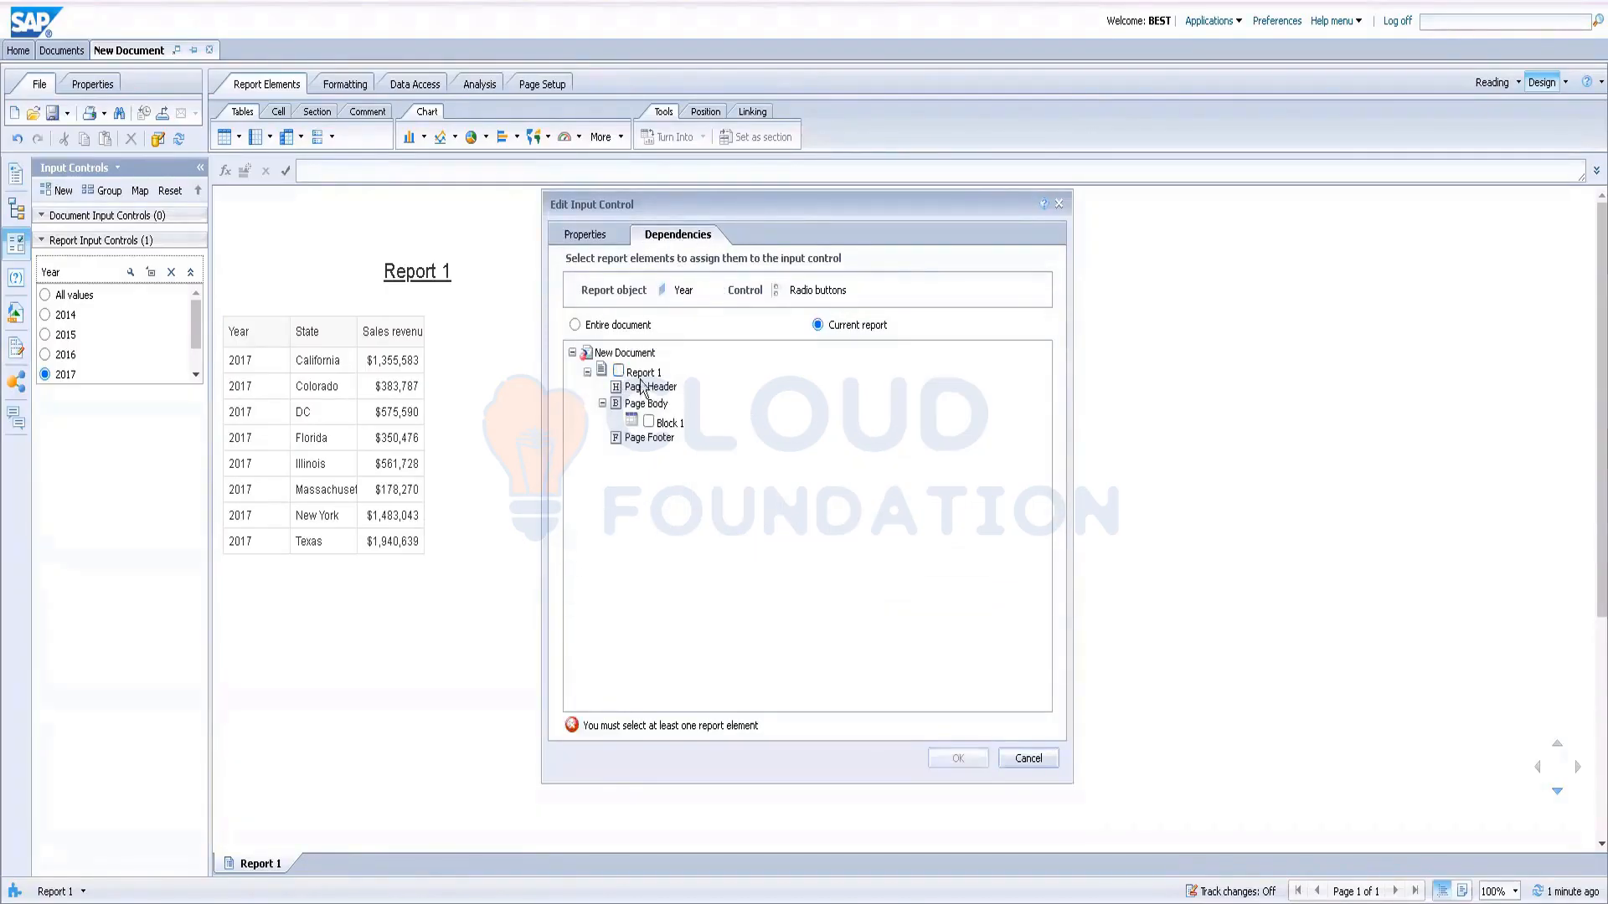
pyautogui.click(649, 422)
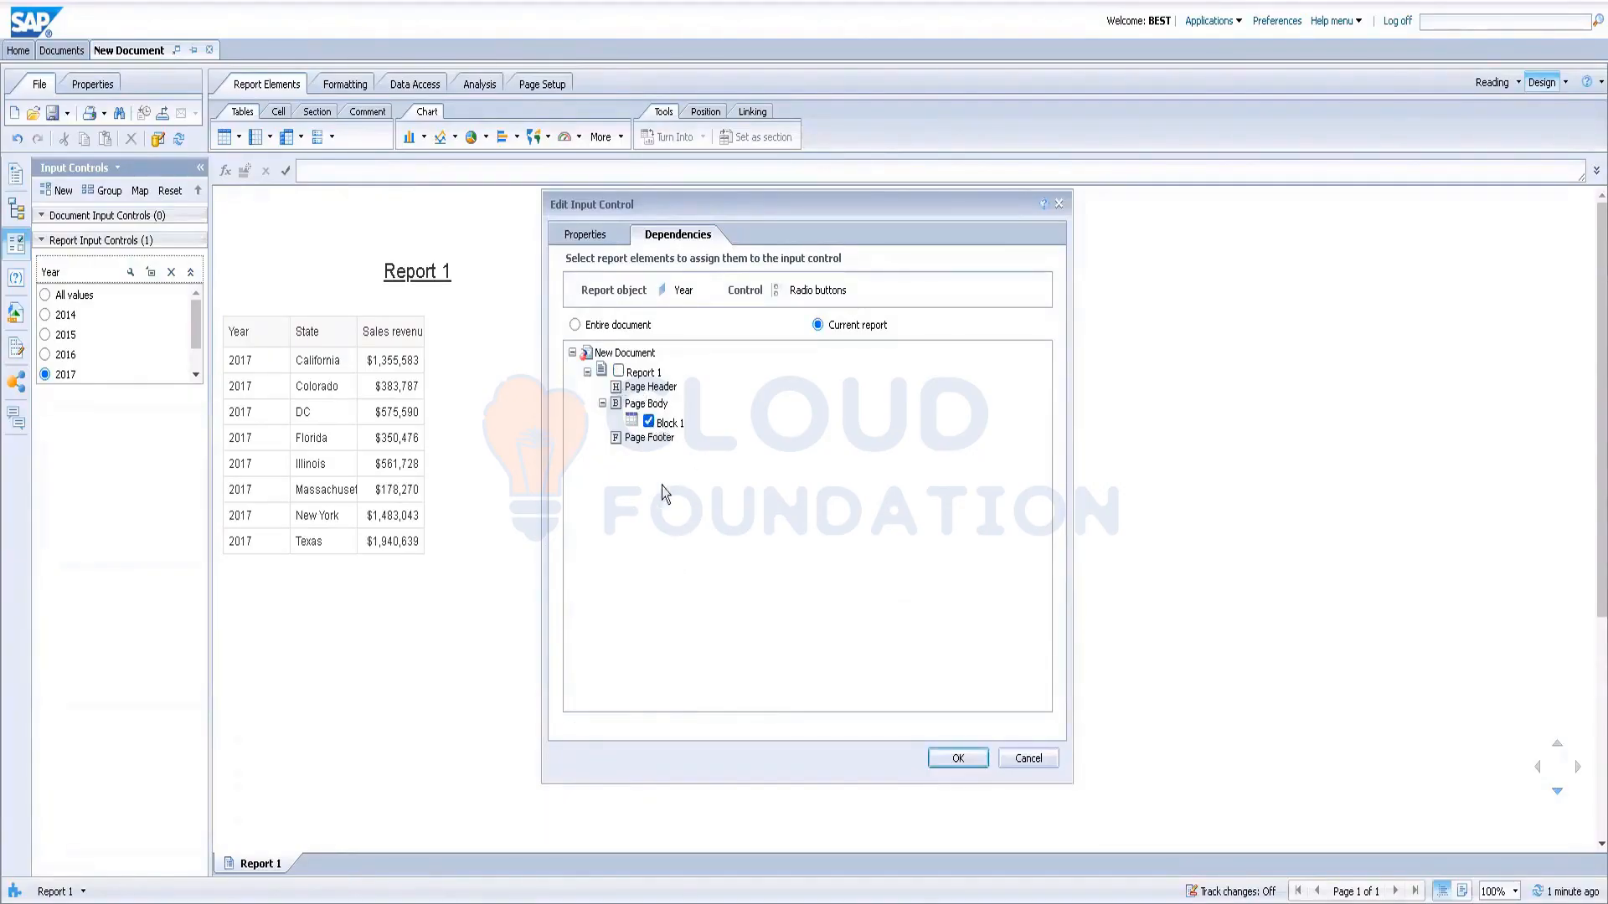
pyautogui.click(619, 371)
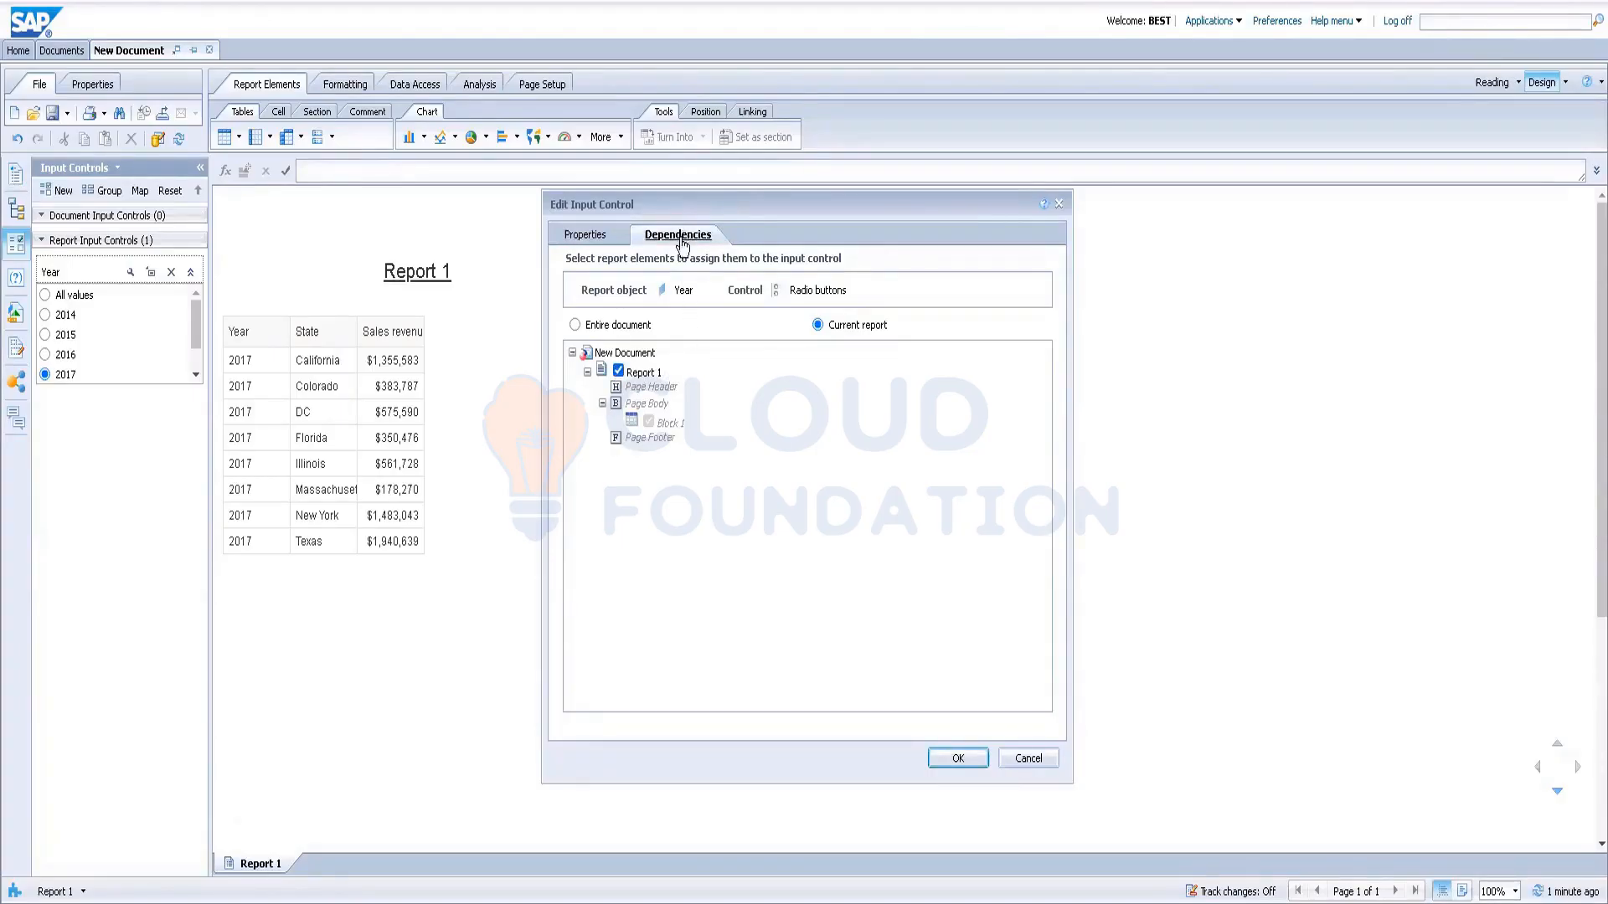
pyautogui.click(612, 239)
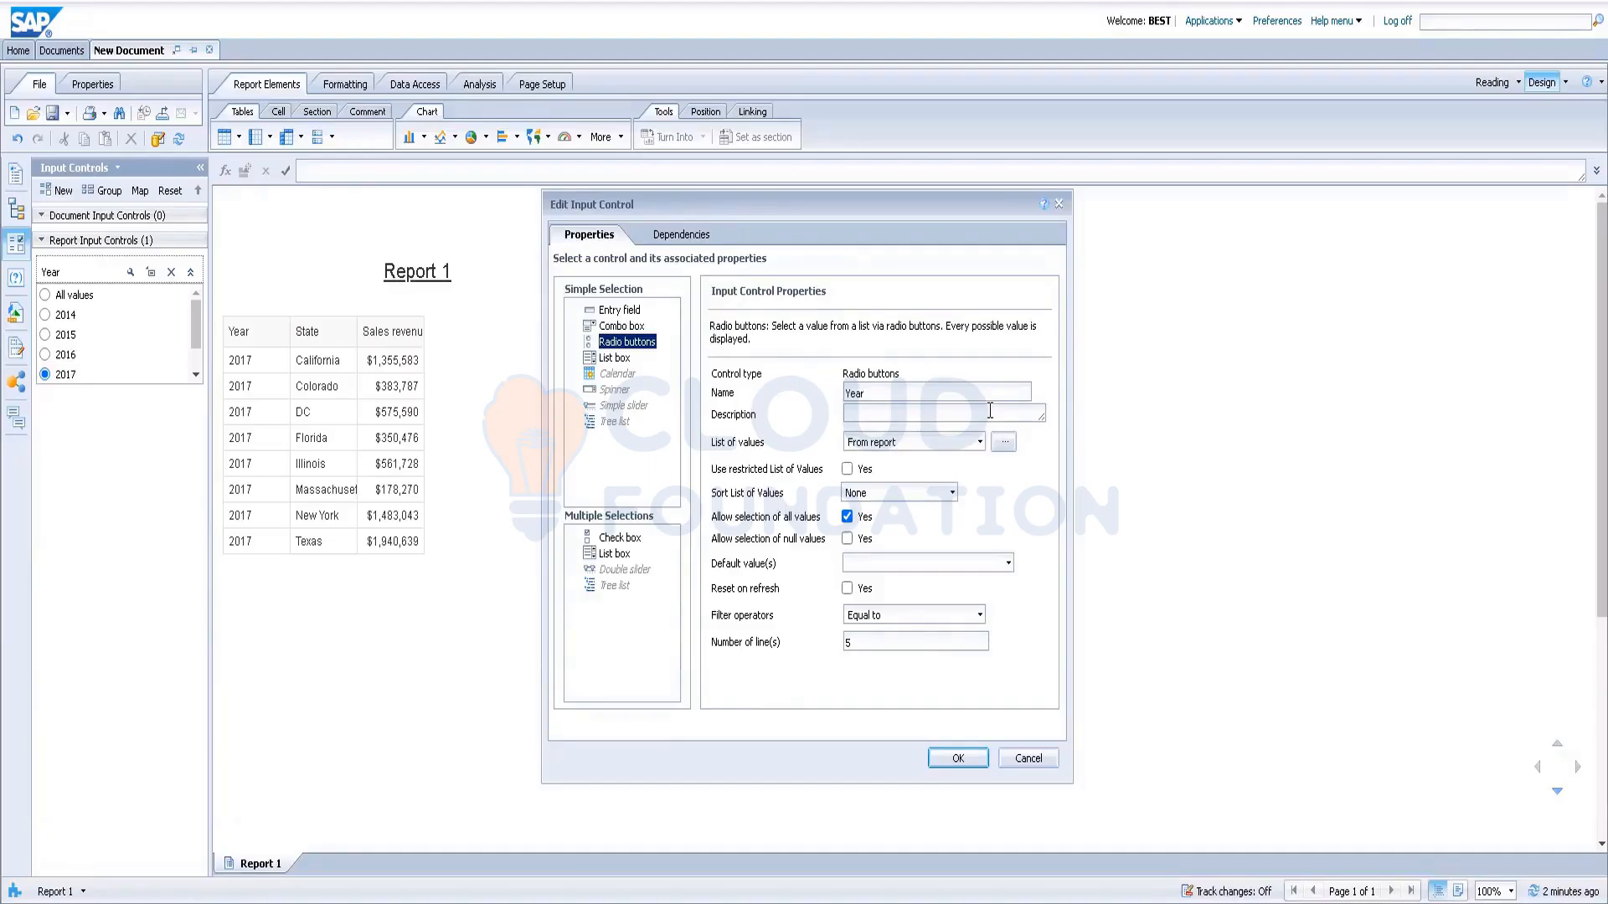
pyautogui.click(620, 540)
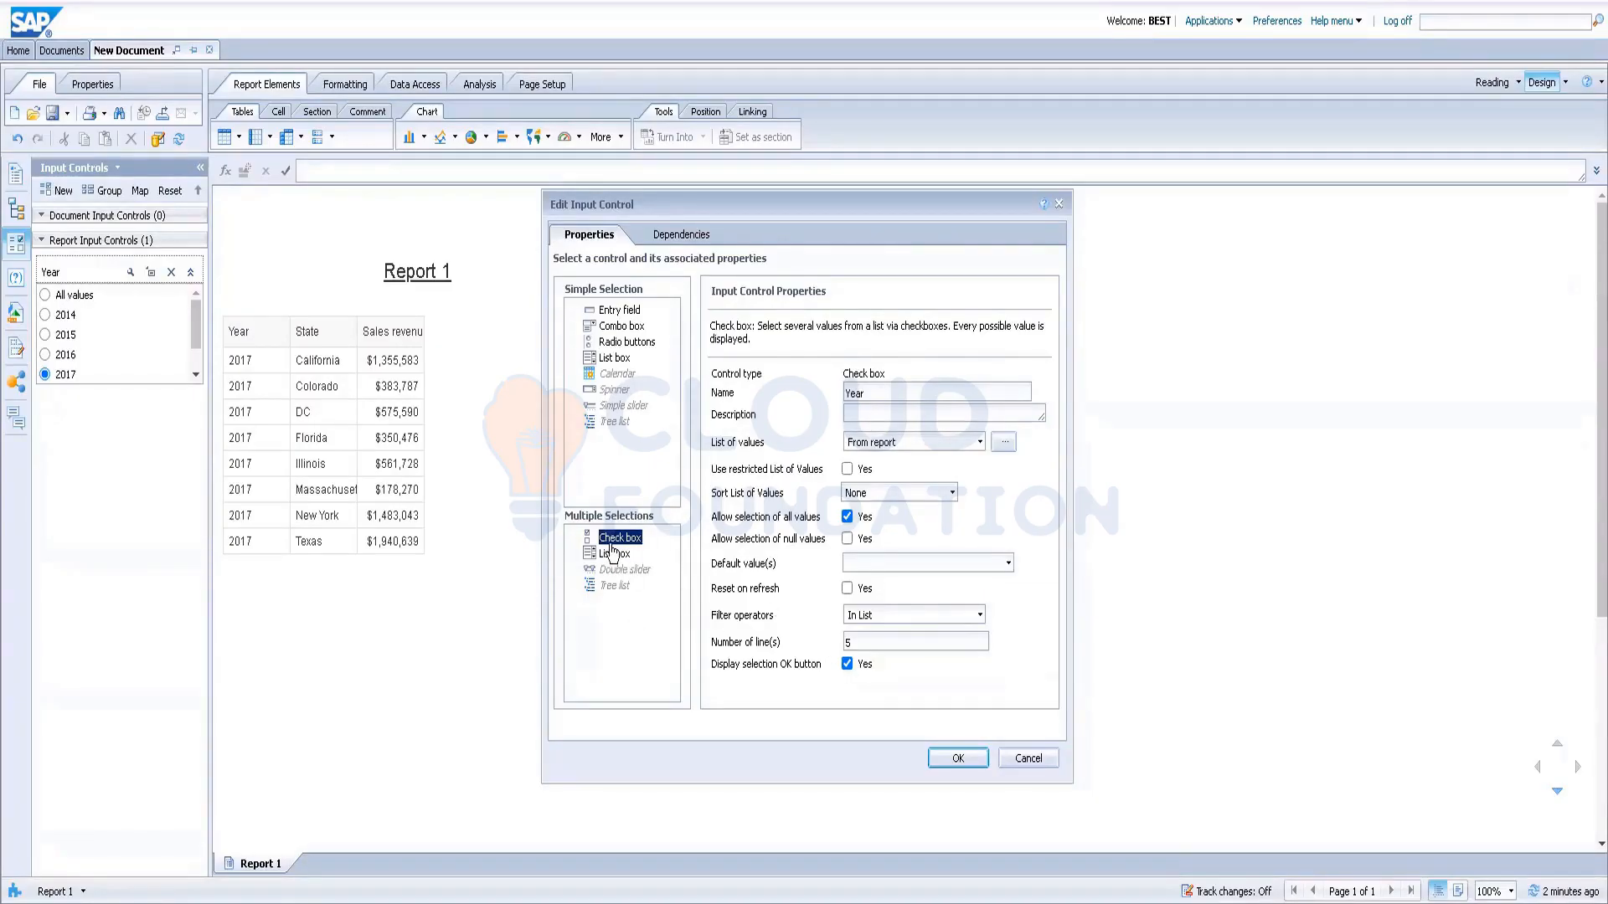
pyautogui.click(959, 760)
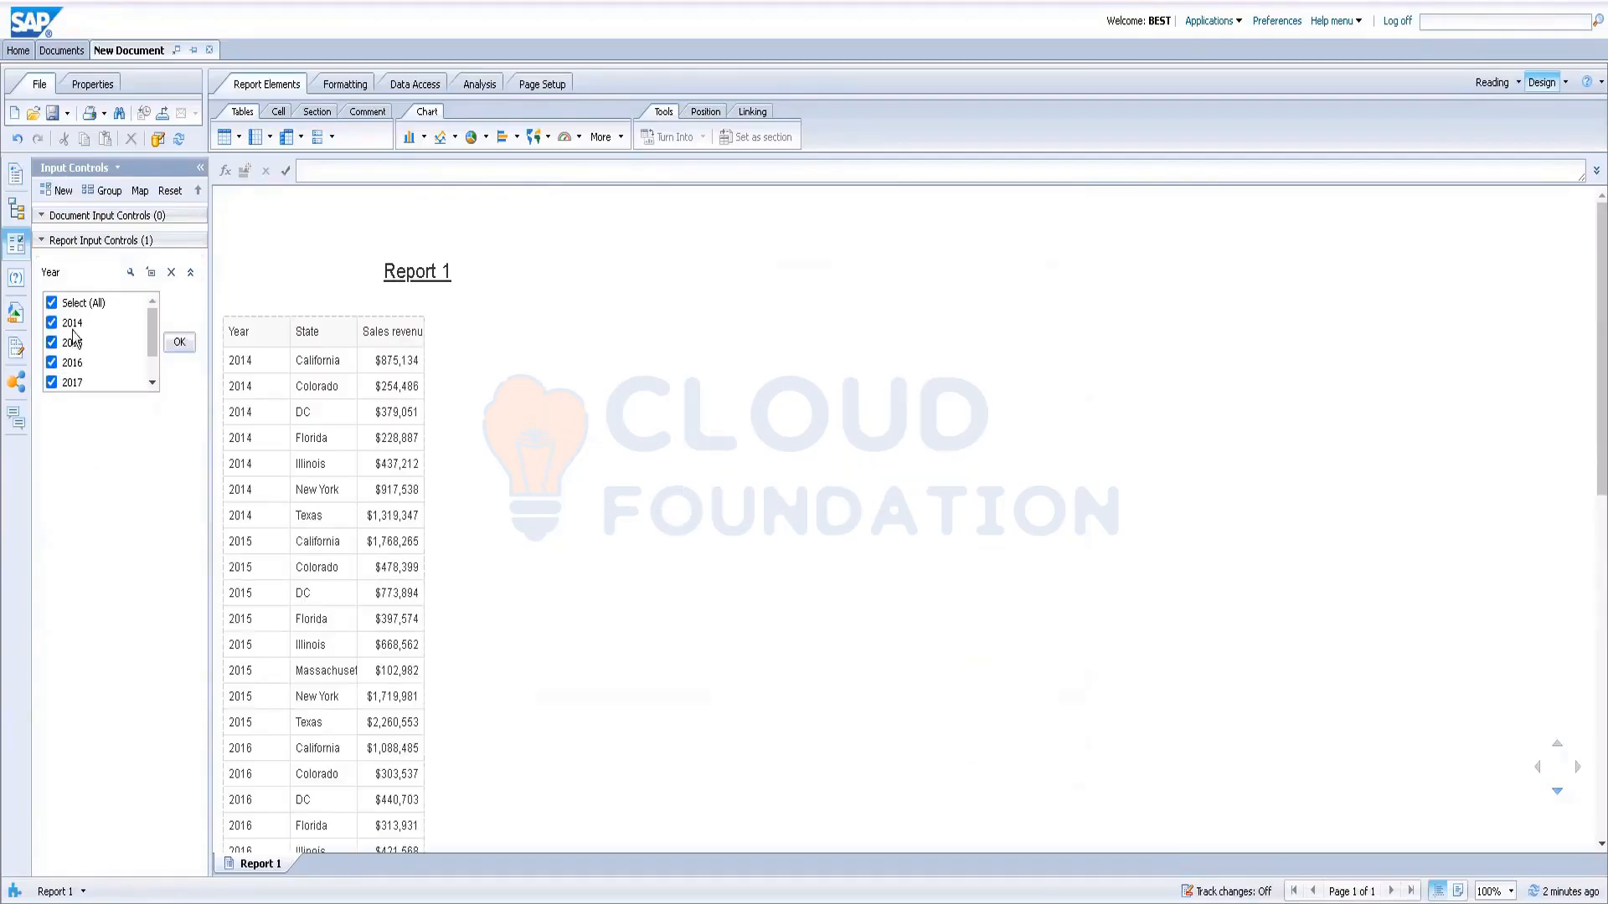
# Step: Clear Select (All), tick 2014 and 2015 in the Year control, and apply the filter
pyautogui.click(52, 303)
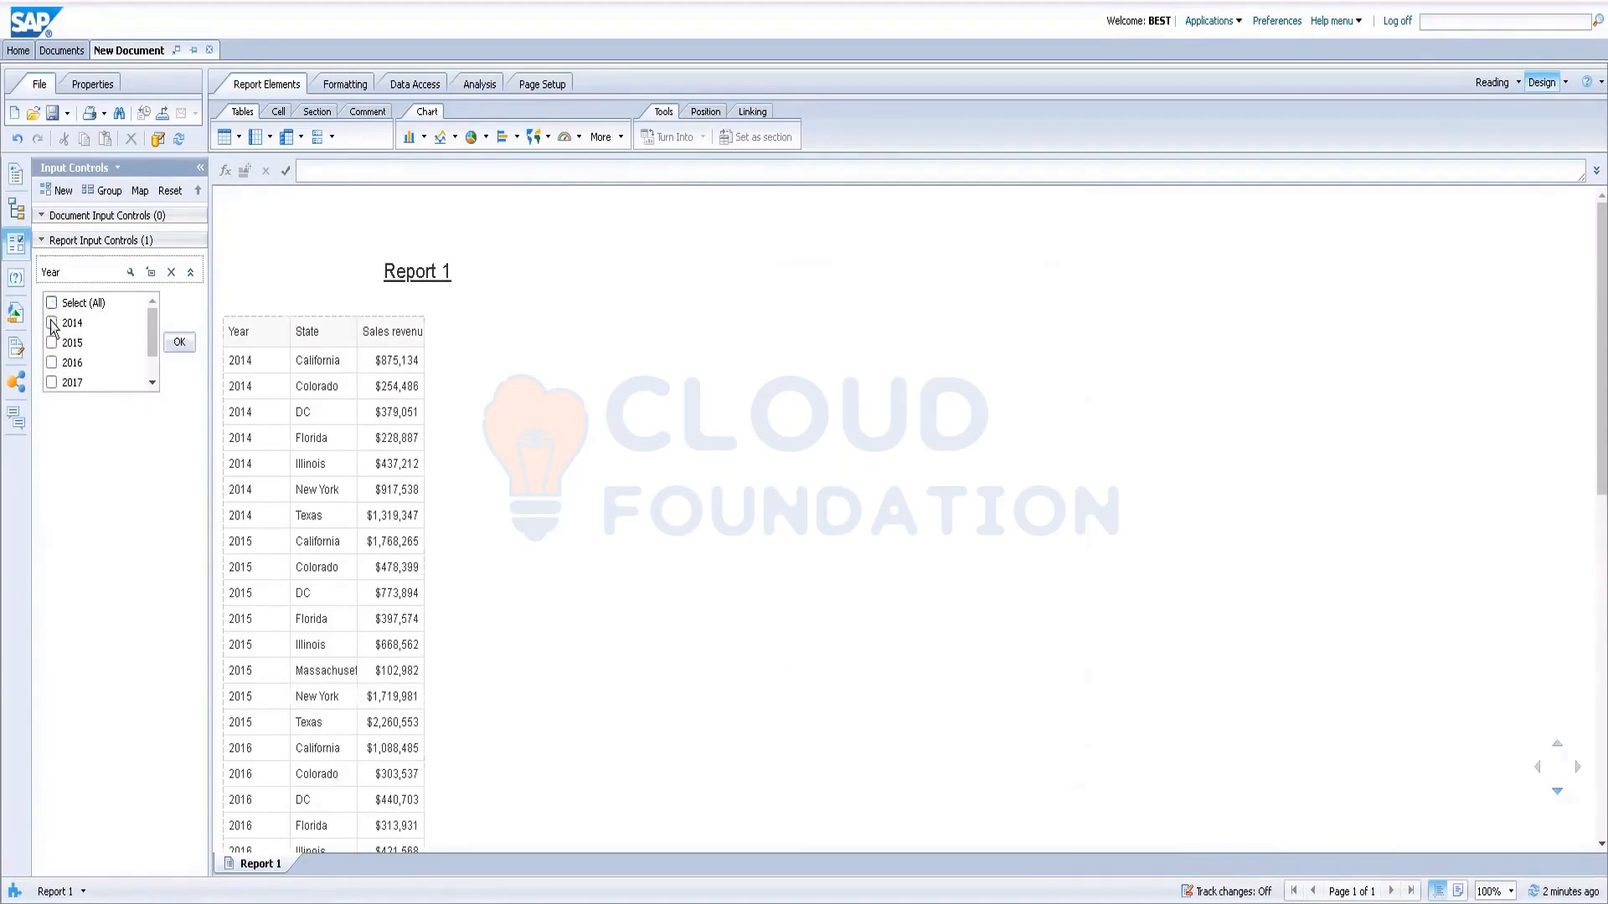
pyautogui.click(52, 324)
pyautogui.click(191, 348)
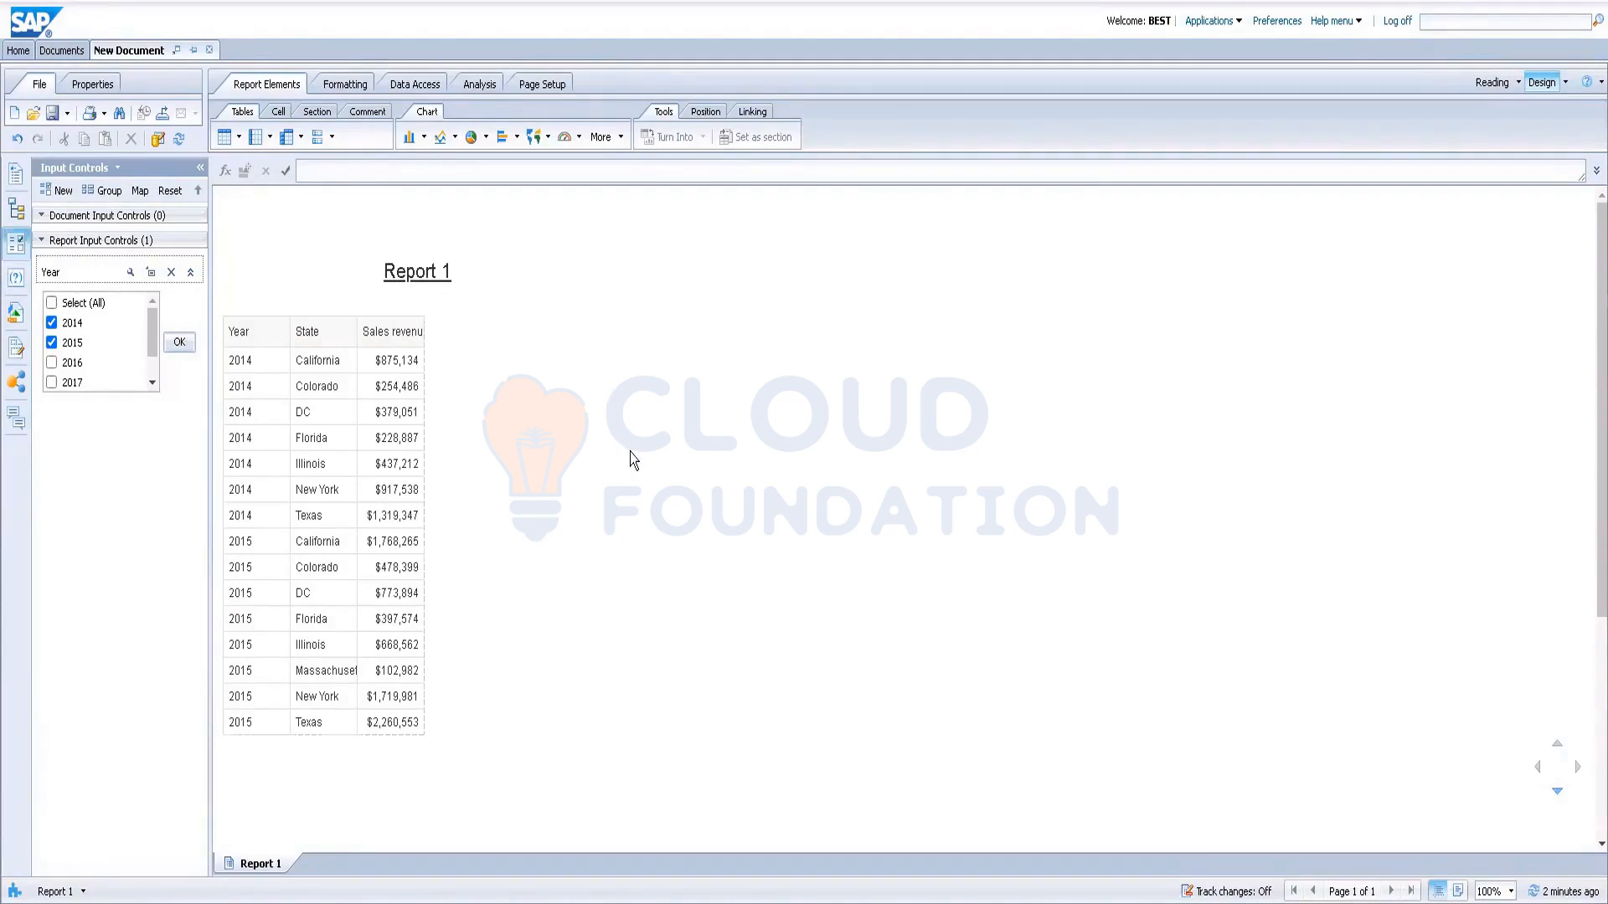
pyautogui.press('super')
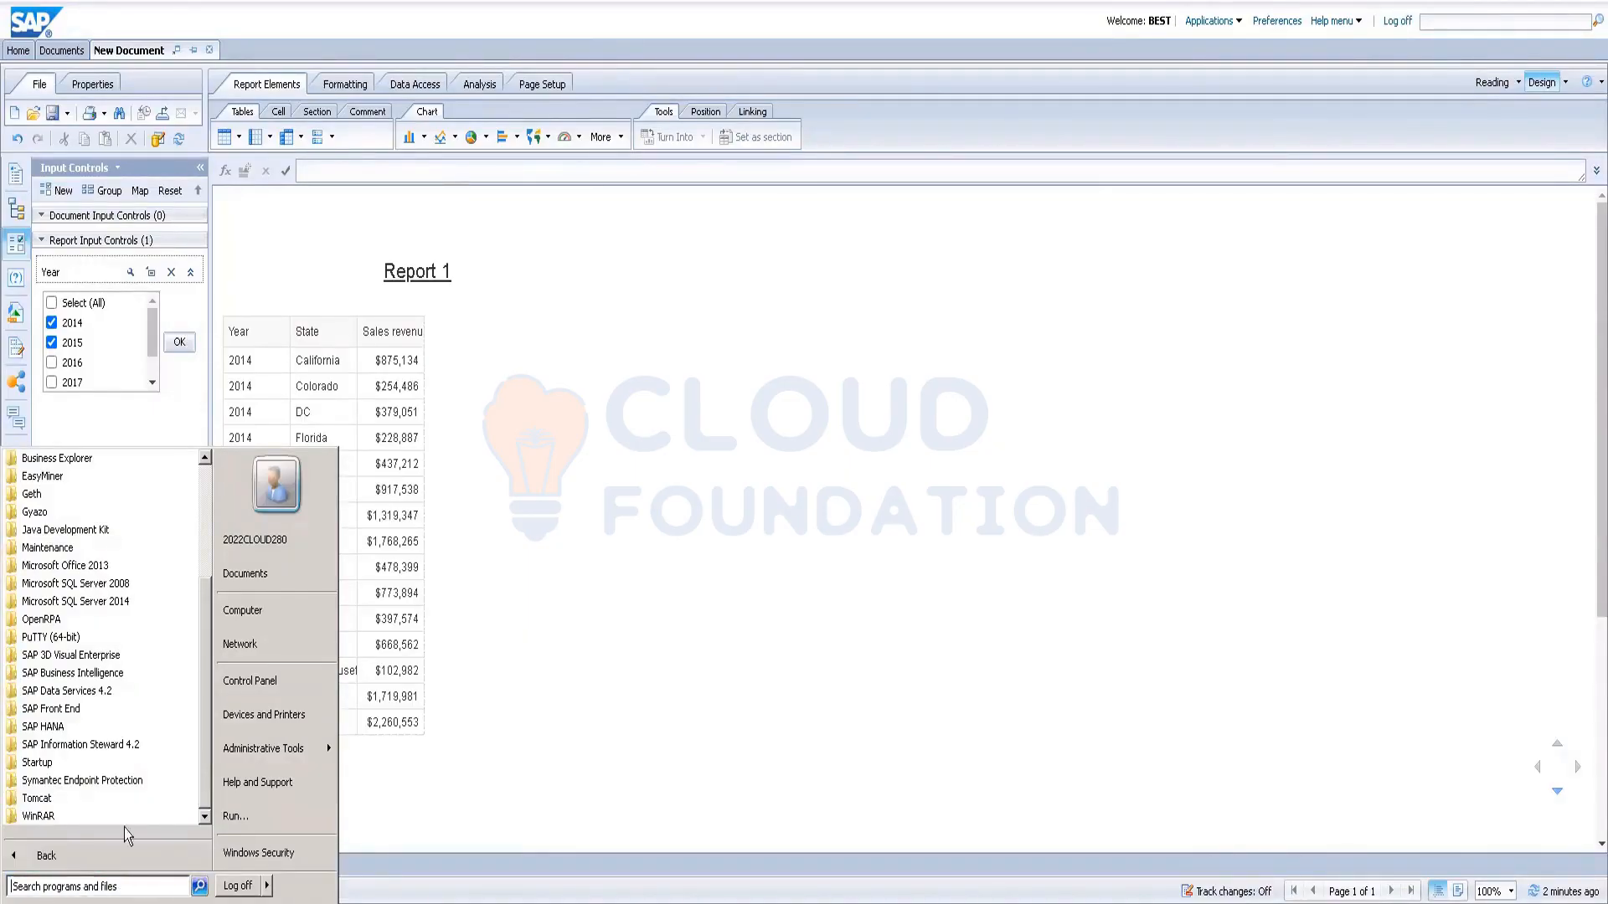
# Step: Expand SAP Business Intelligence, then its SAP BusinessObjects BI platform 4 folder in All Programs
pyautogui.click(50, 673)
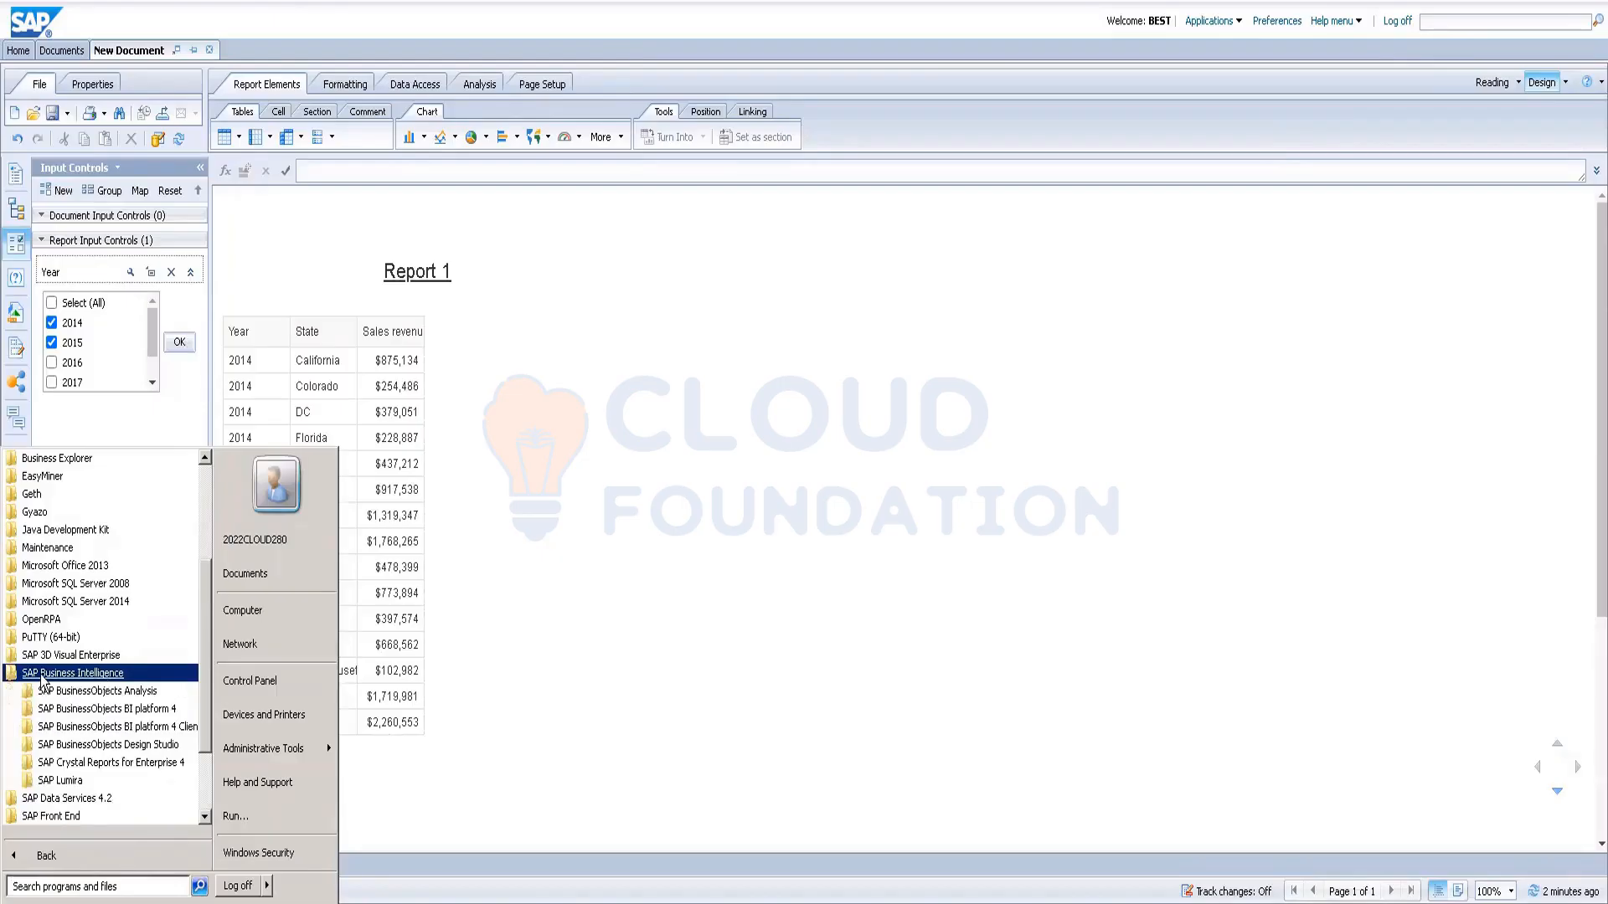
pyautogui.click(111, 713)
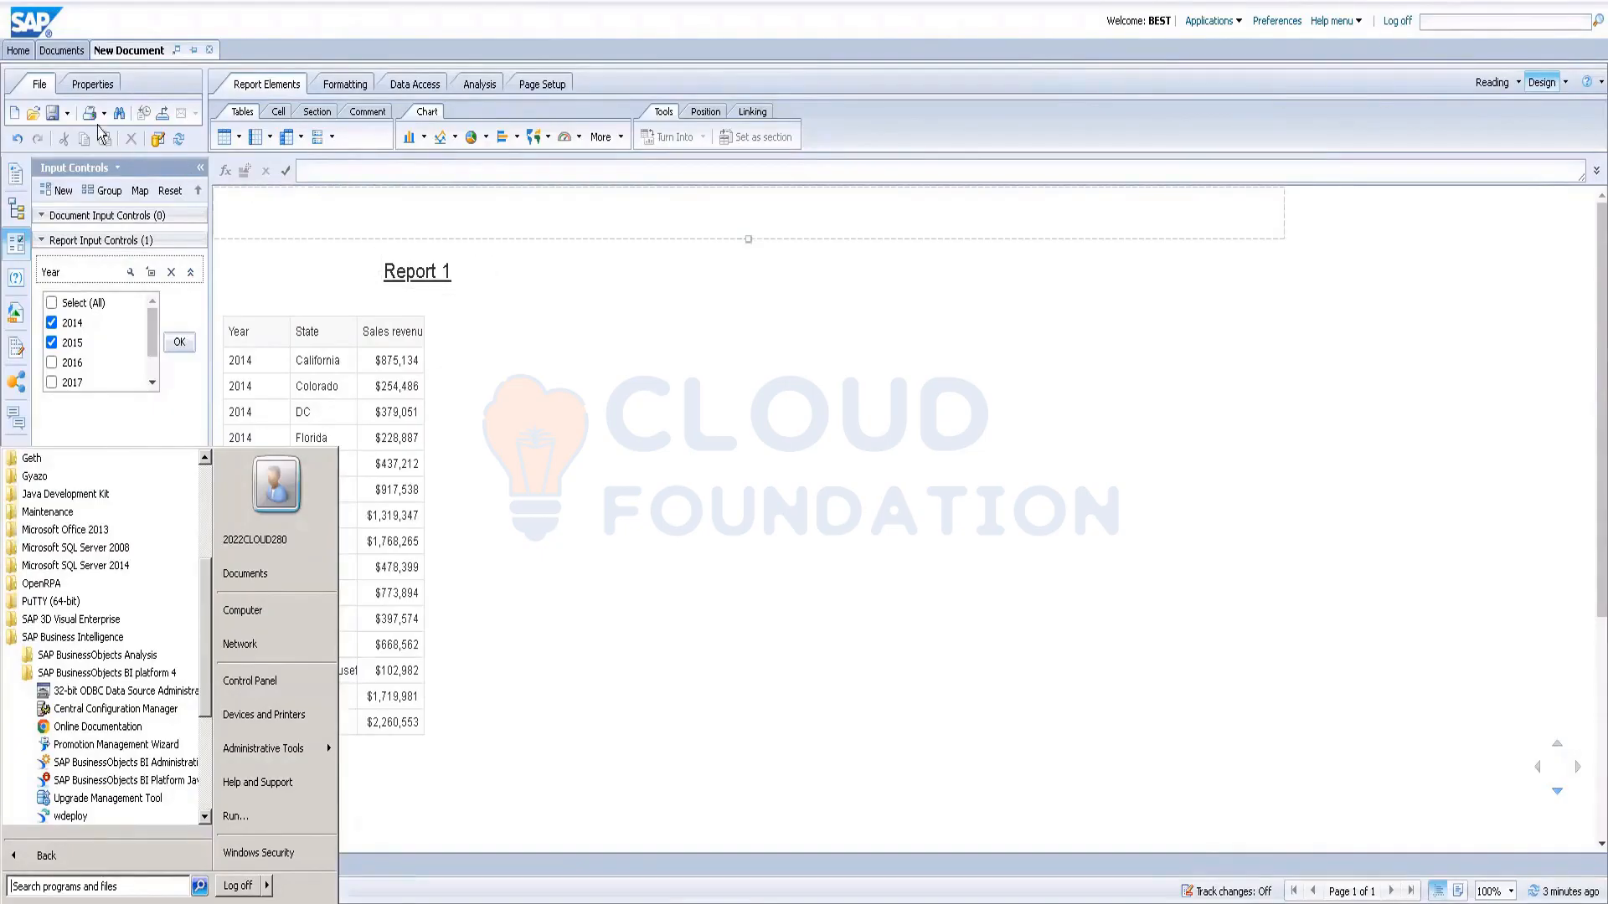
# Step: Use Save As to store the report in the RENUKA folder named 'Input control-activity'
pyautogui.click(67, 113)
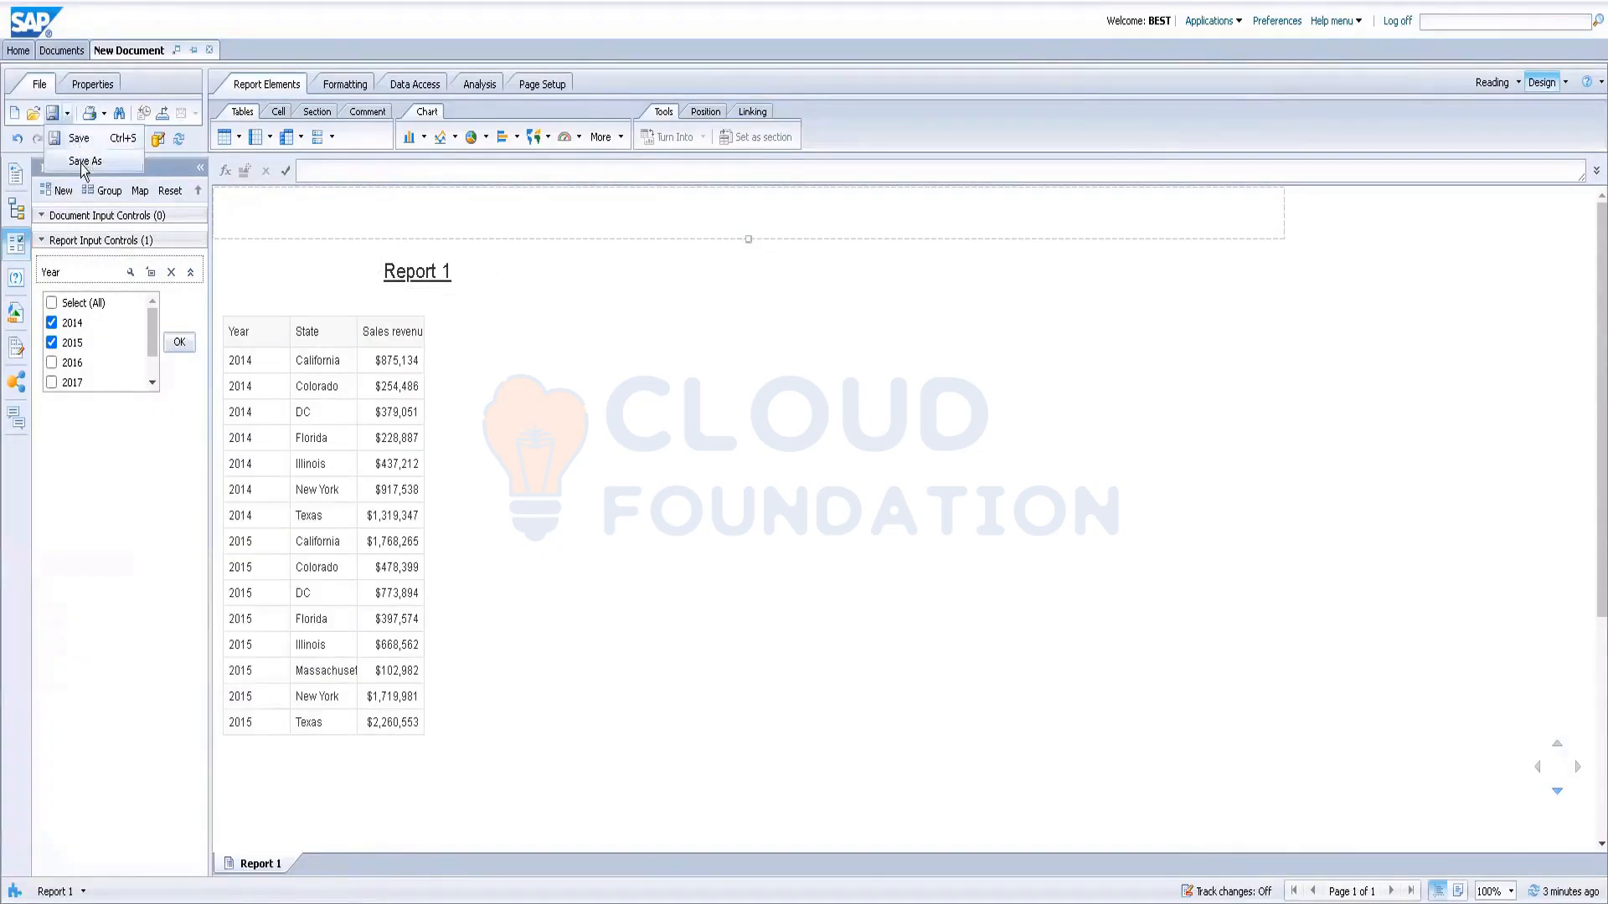
pyautogui.click(83, 161)
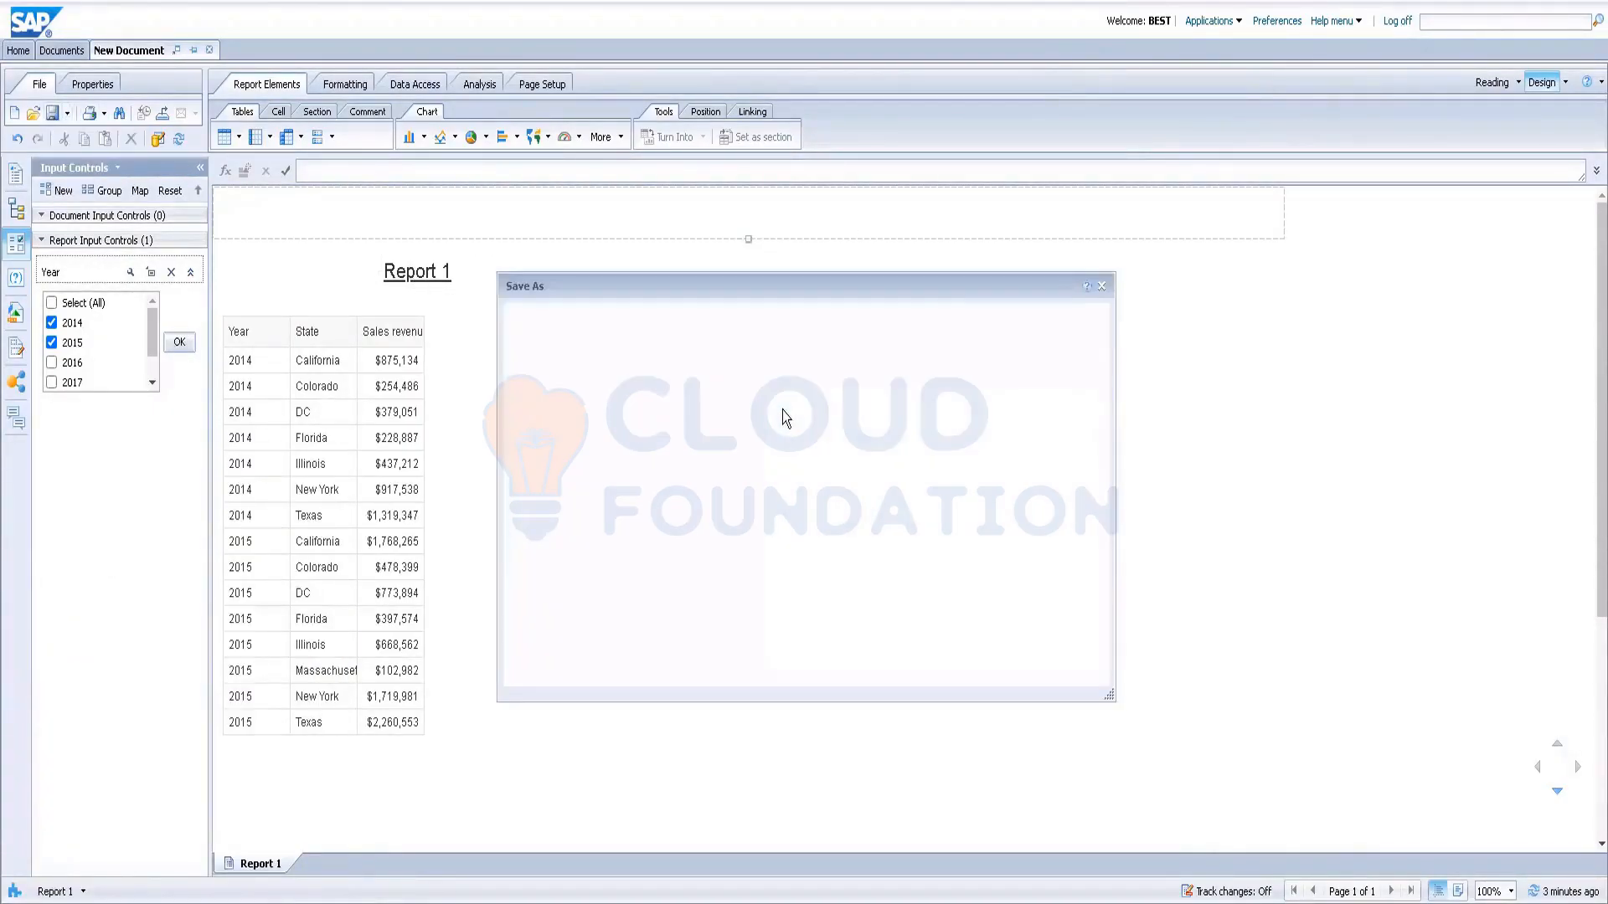
pyautogui.click(731, 397)
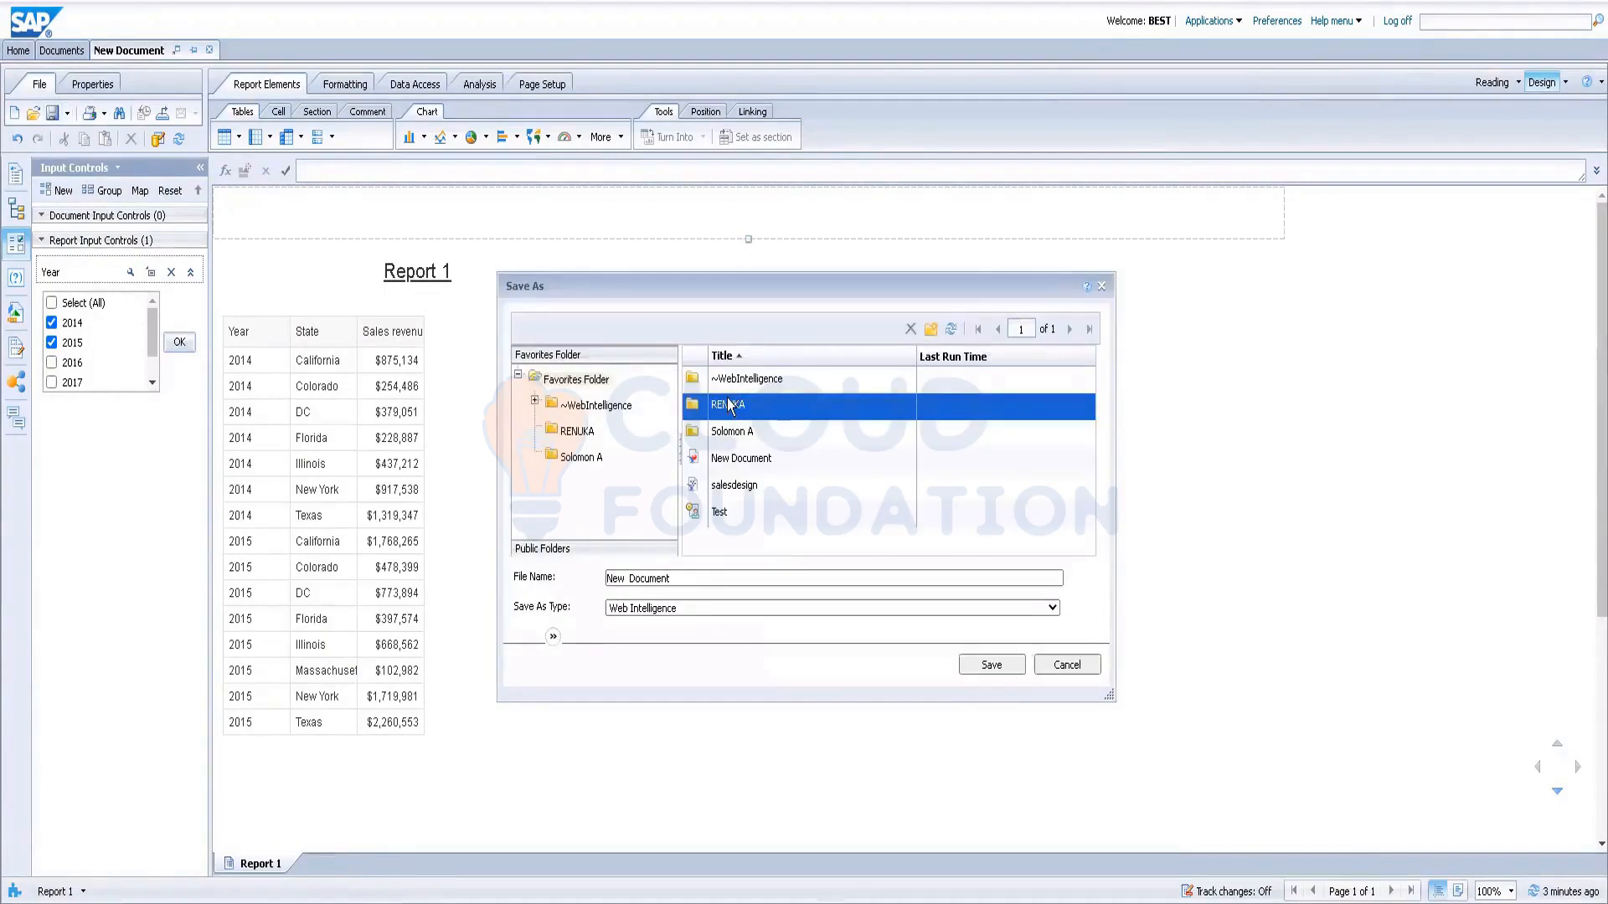
pyautogui.doubleClick(731, 404)
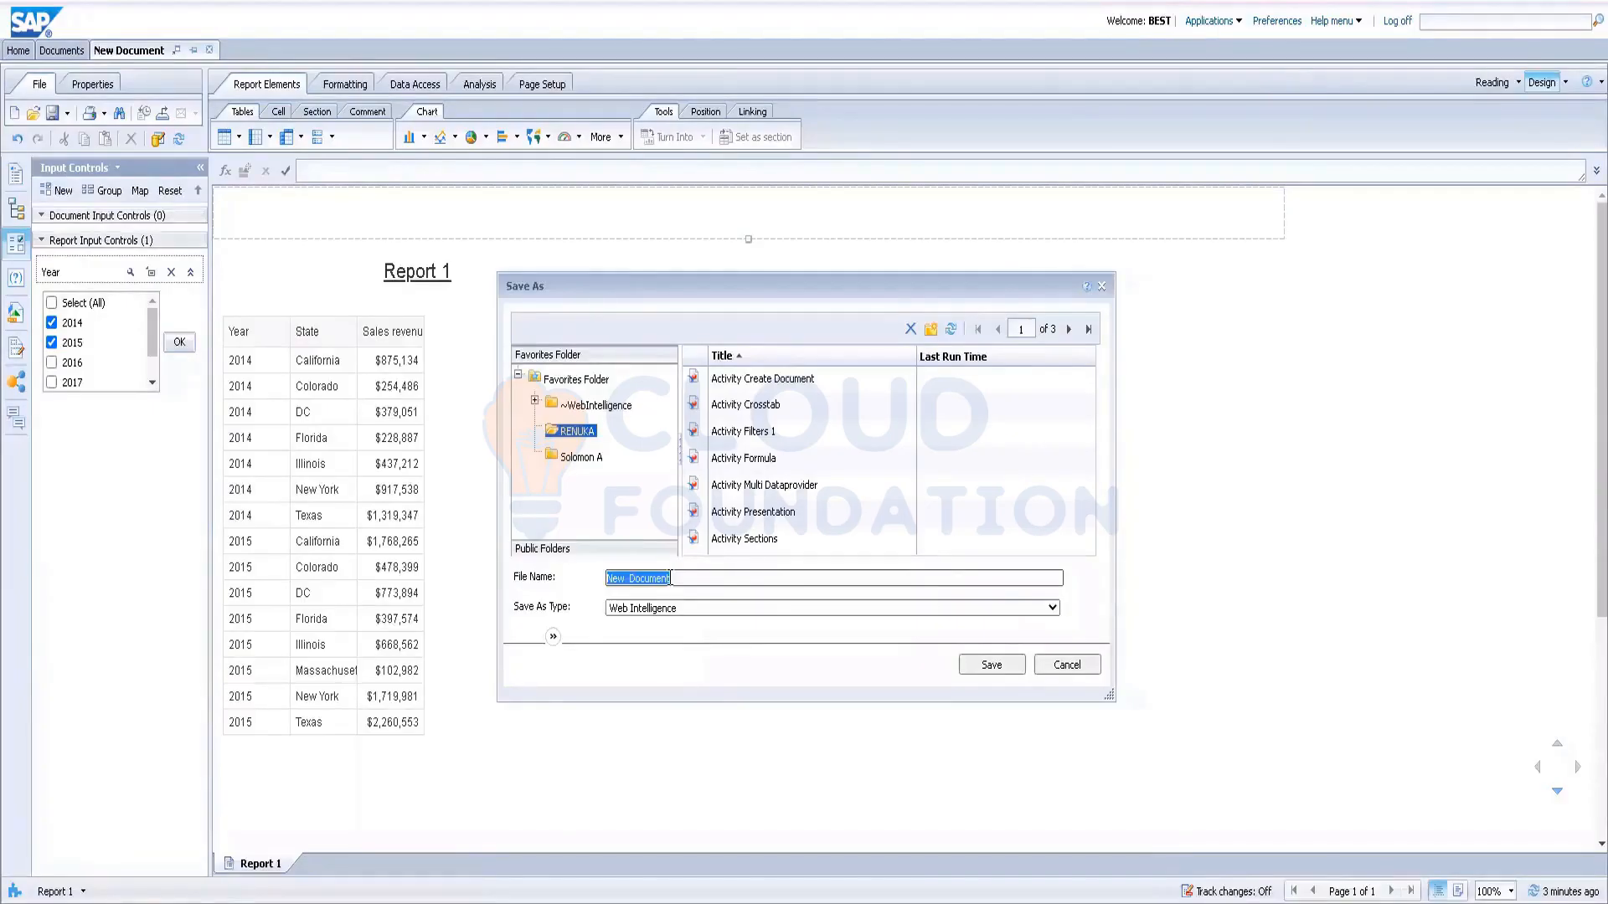
pyautogui.press('BackSpace')
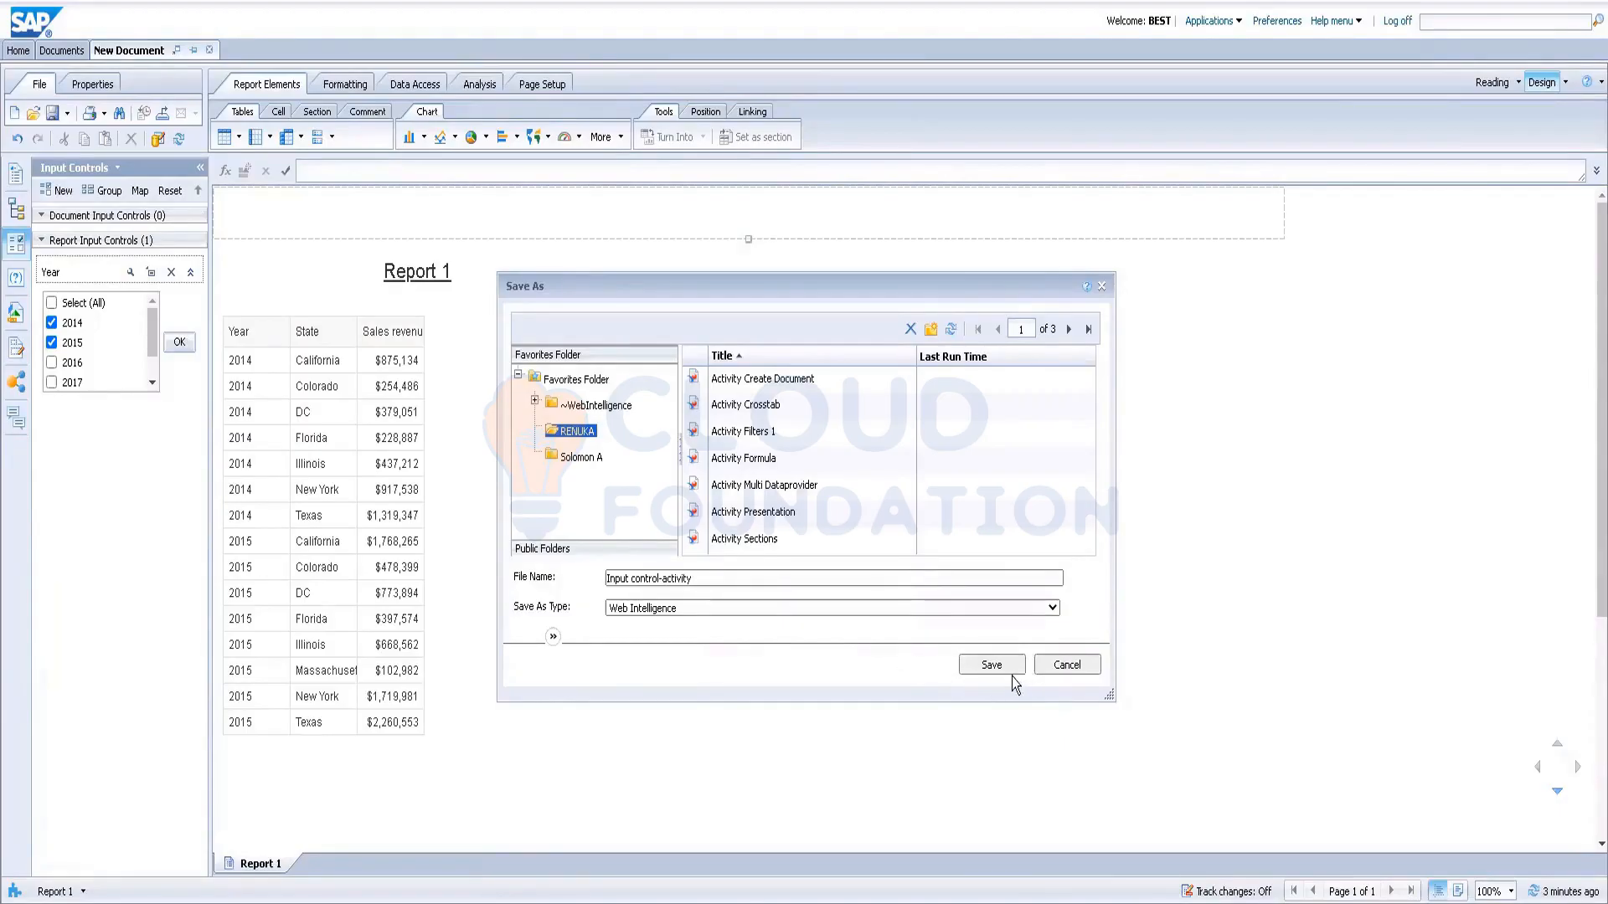
pyautogui.click(992, 666)
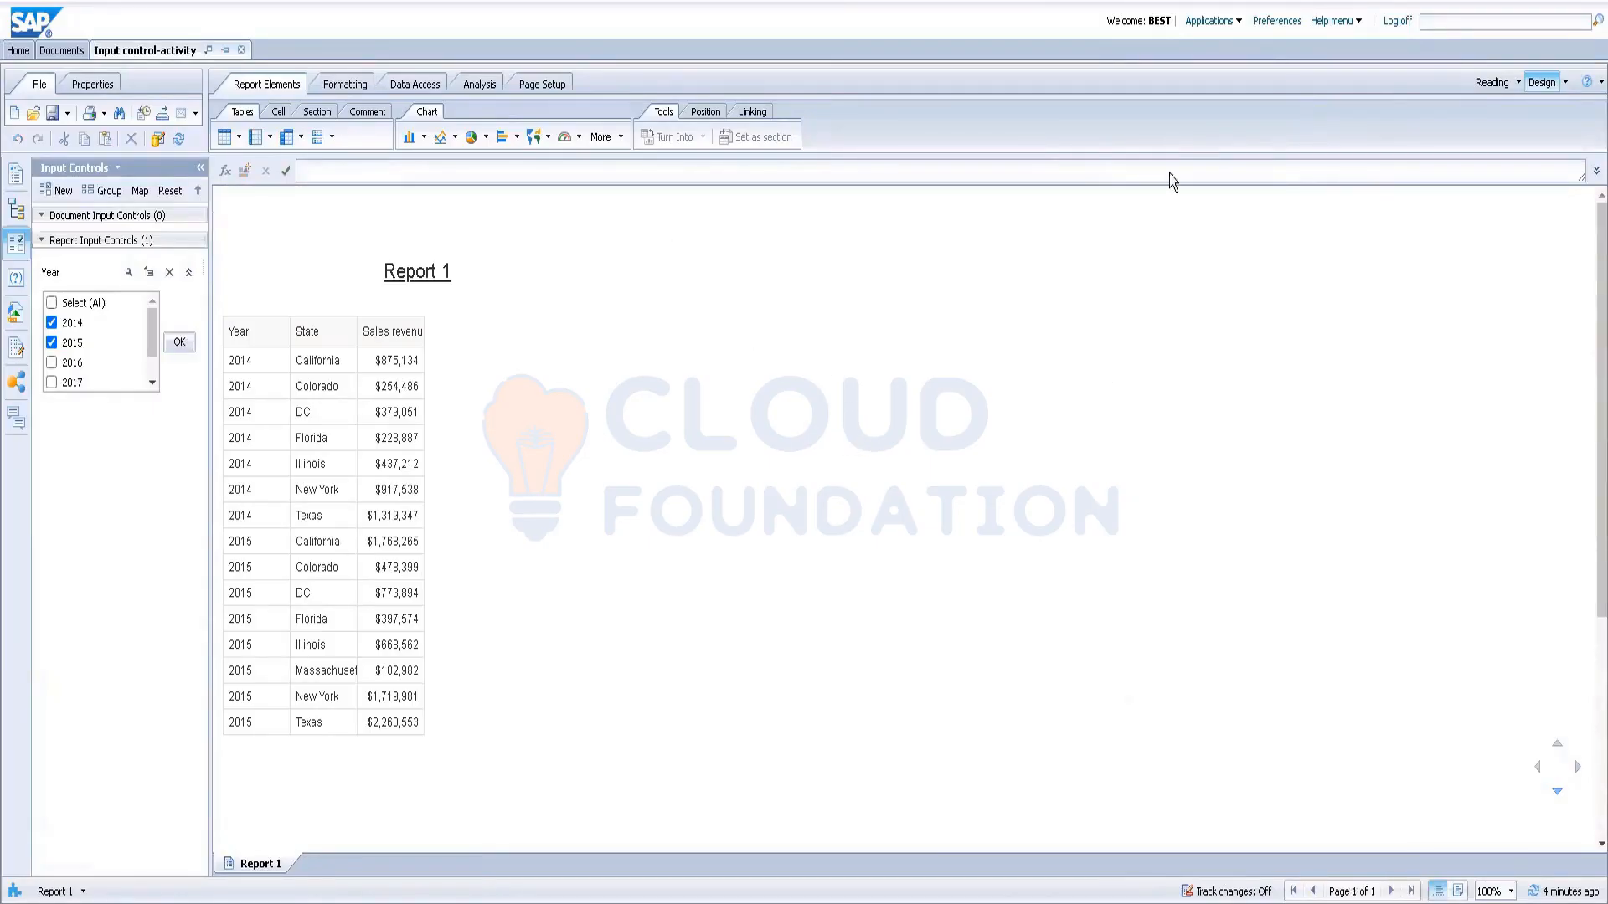
# Step: Log off and back on to the BI launch pad, then go to the Documents area
pyautogui.click(1396, 21)
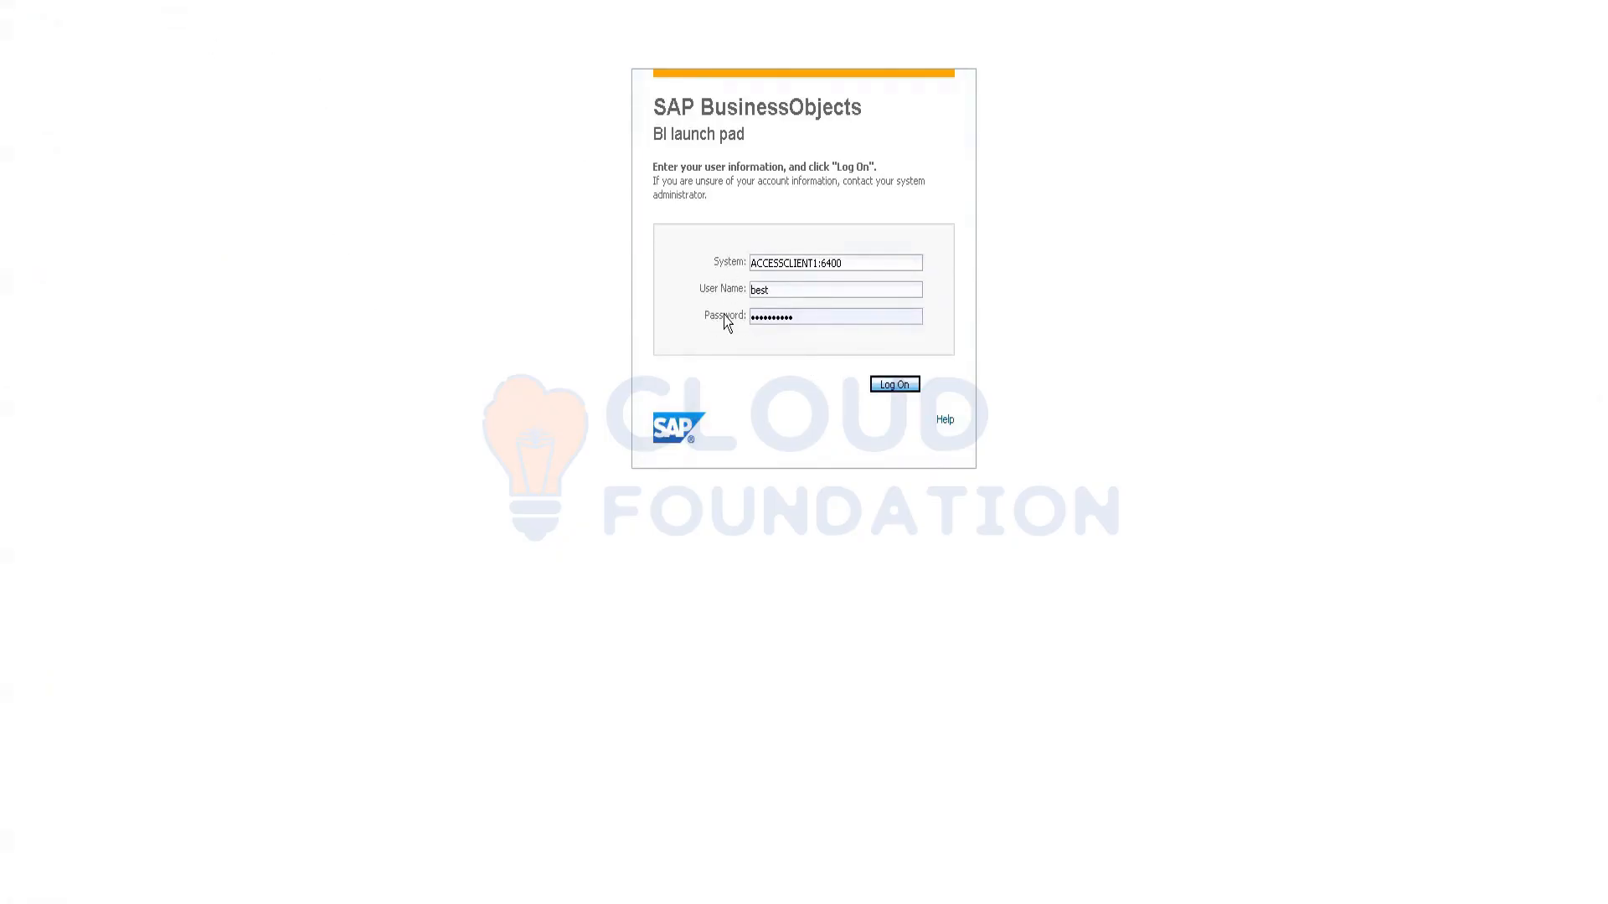
pyautogui.click(894, 384)
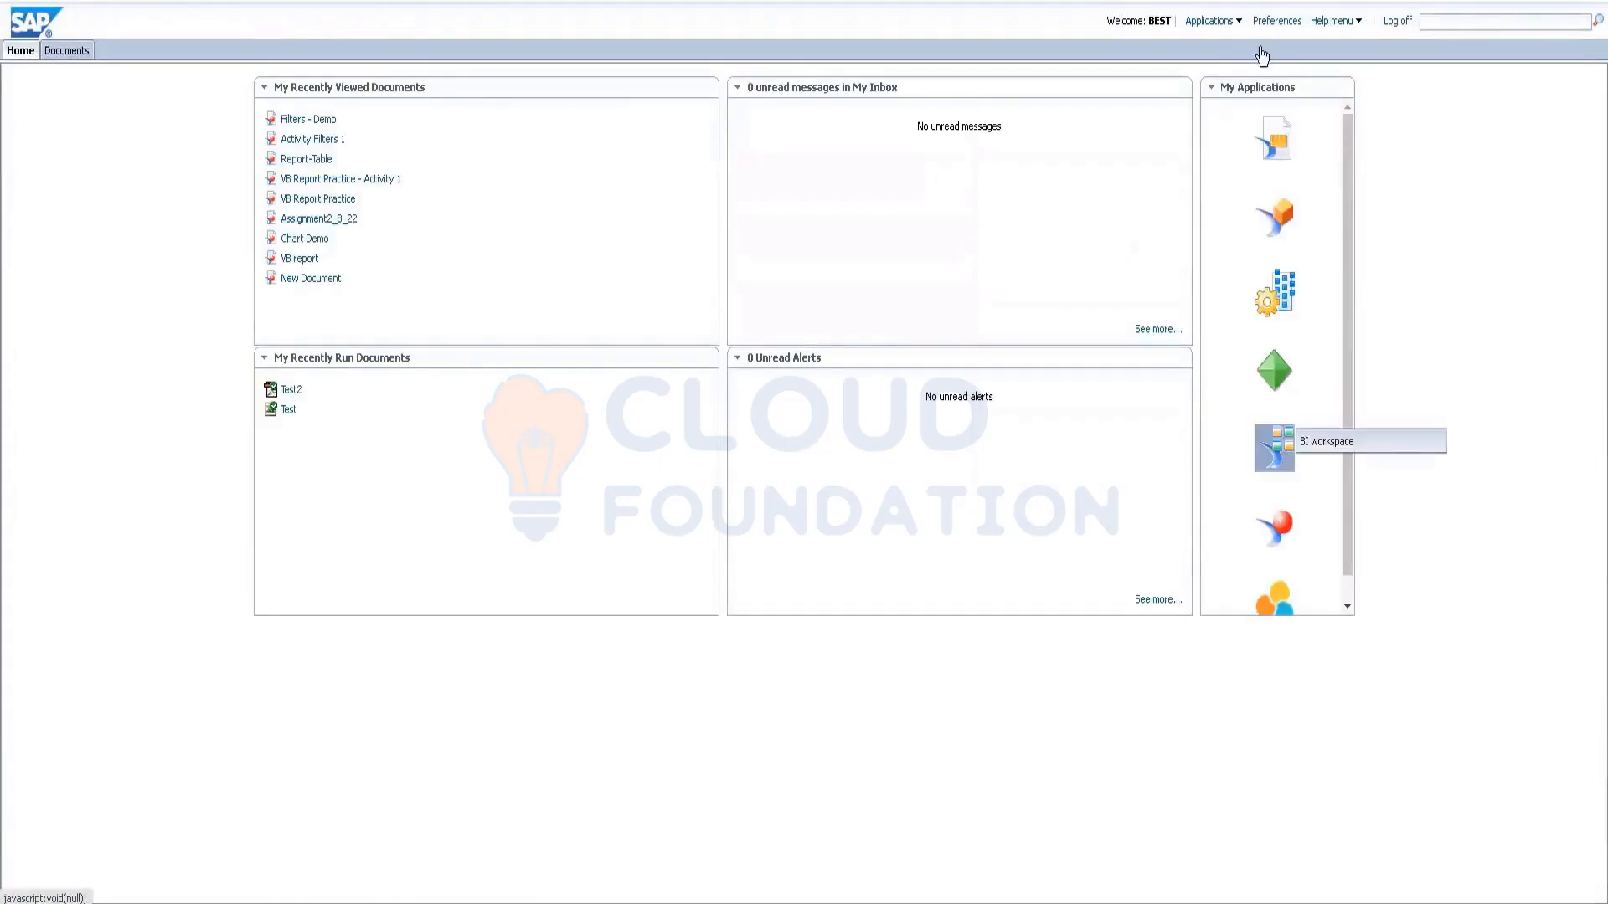
pyautogui.click(70, 51)
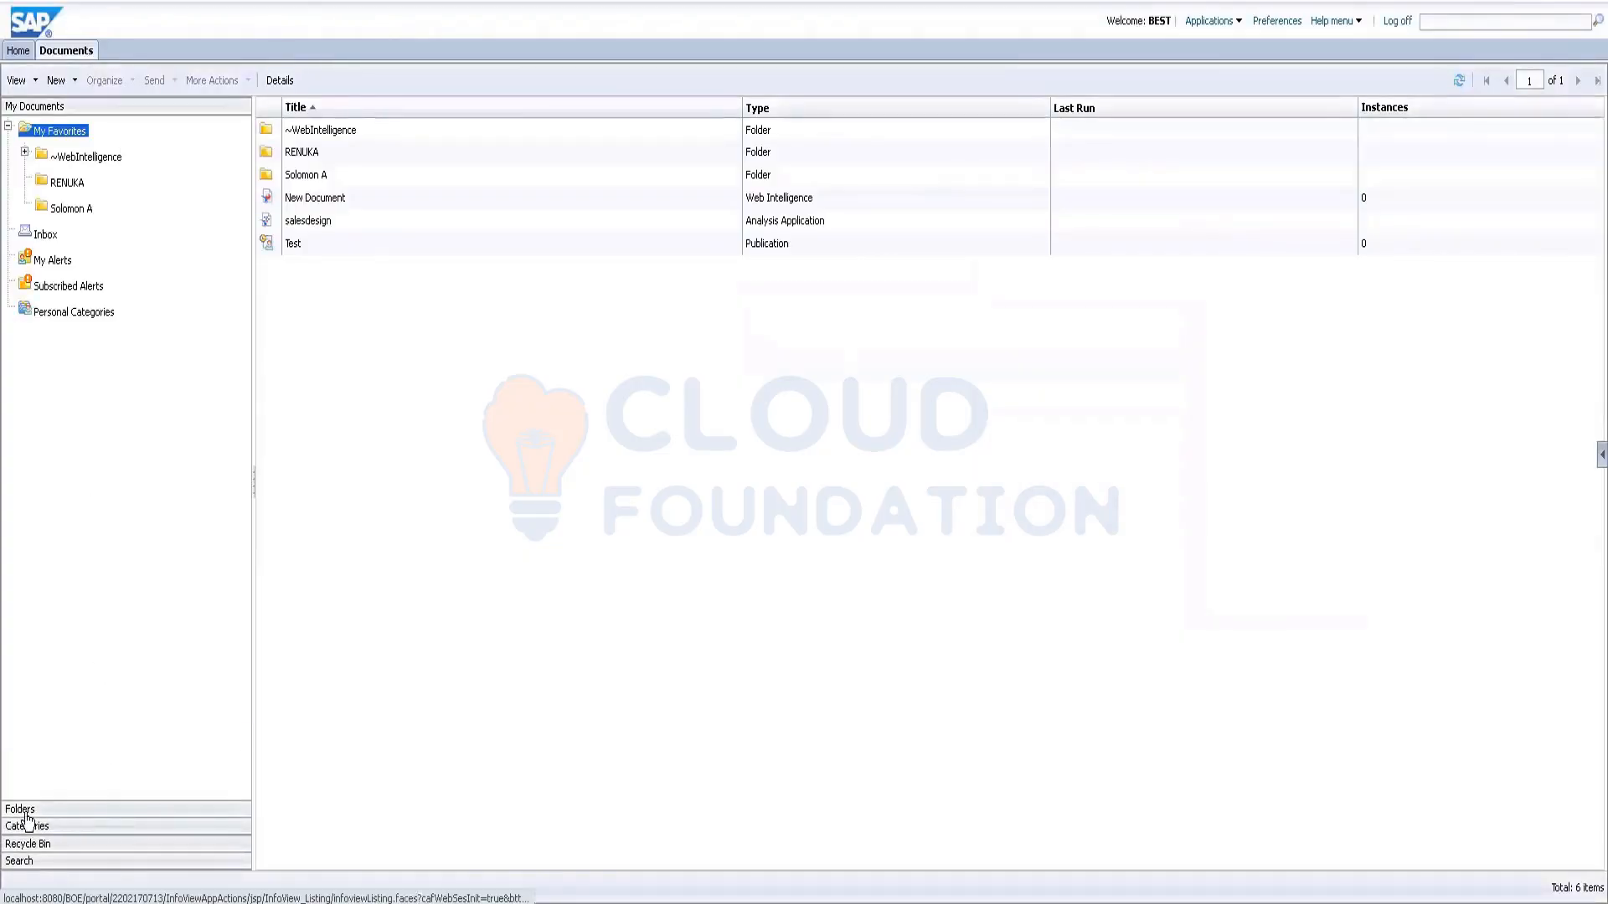
# Step: Copy the RENUKA folder from My Favorites
pyautogui.click(43, 812)
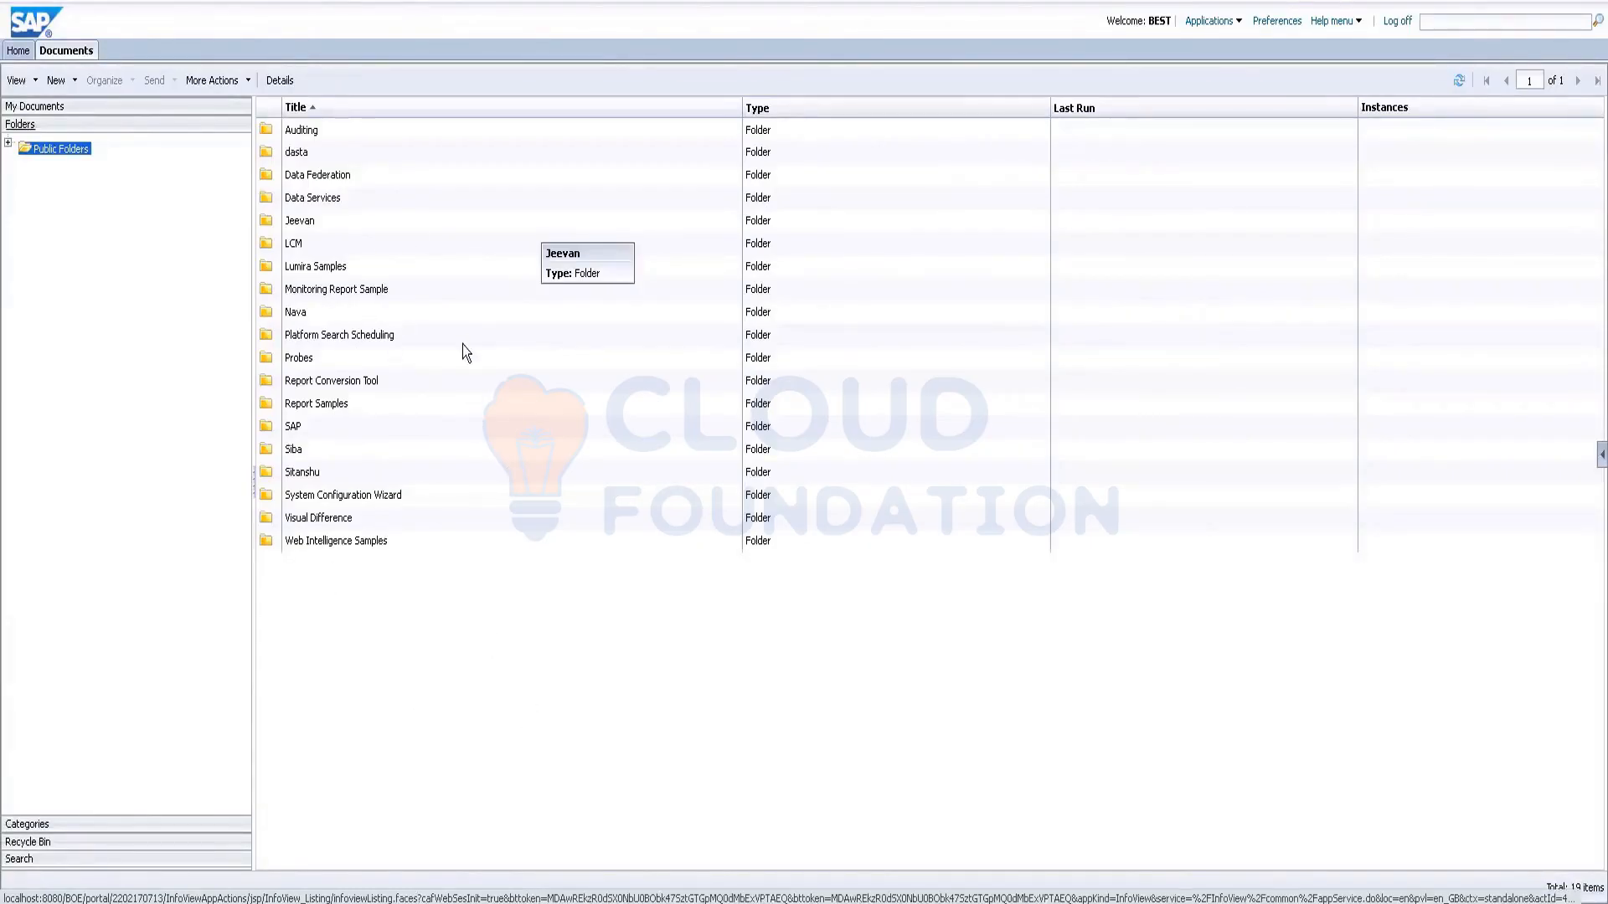
pyautogui.click(53, 109)
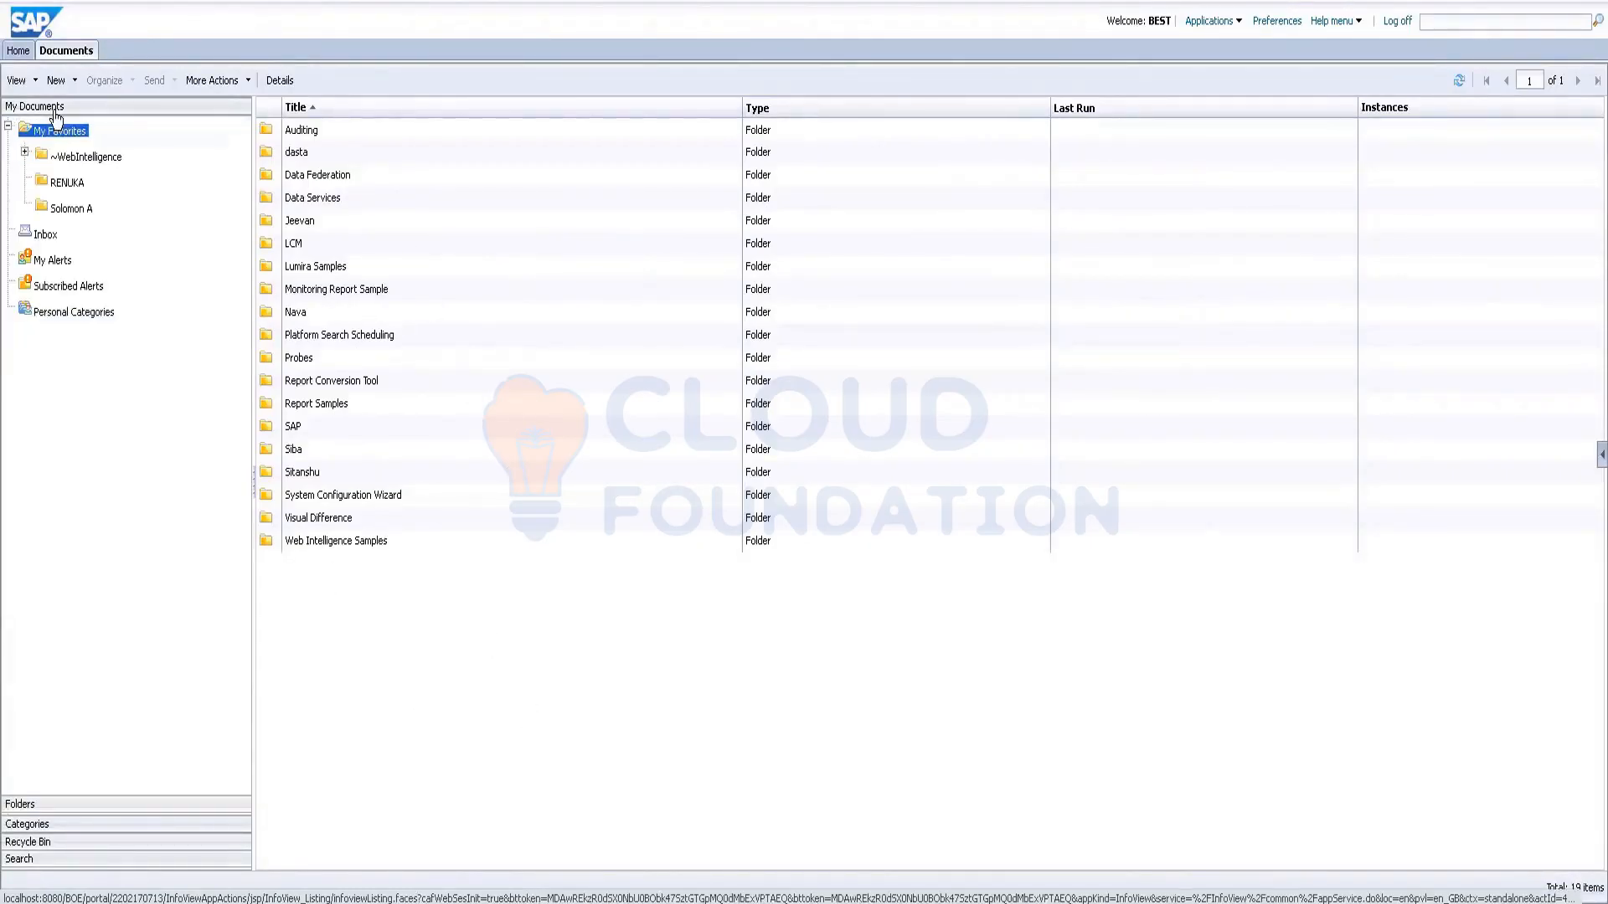
pyautogui.rightClick(73, 184)
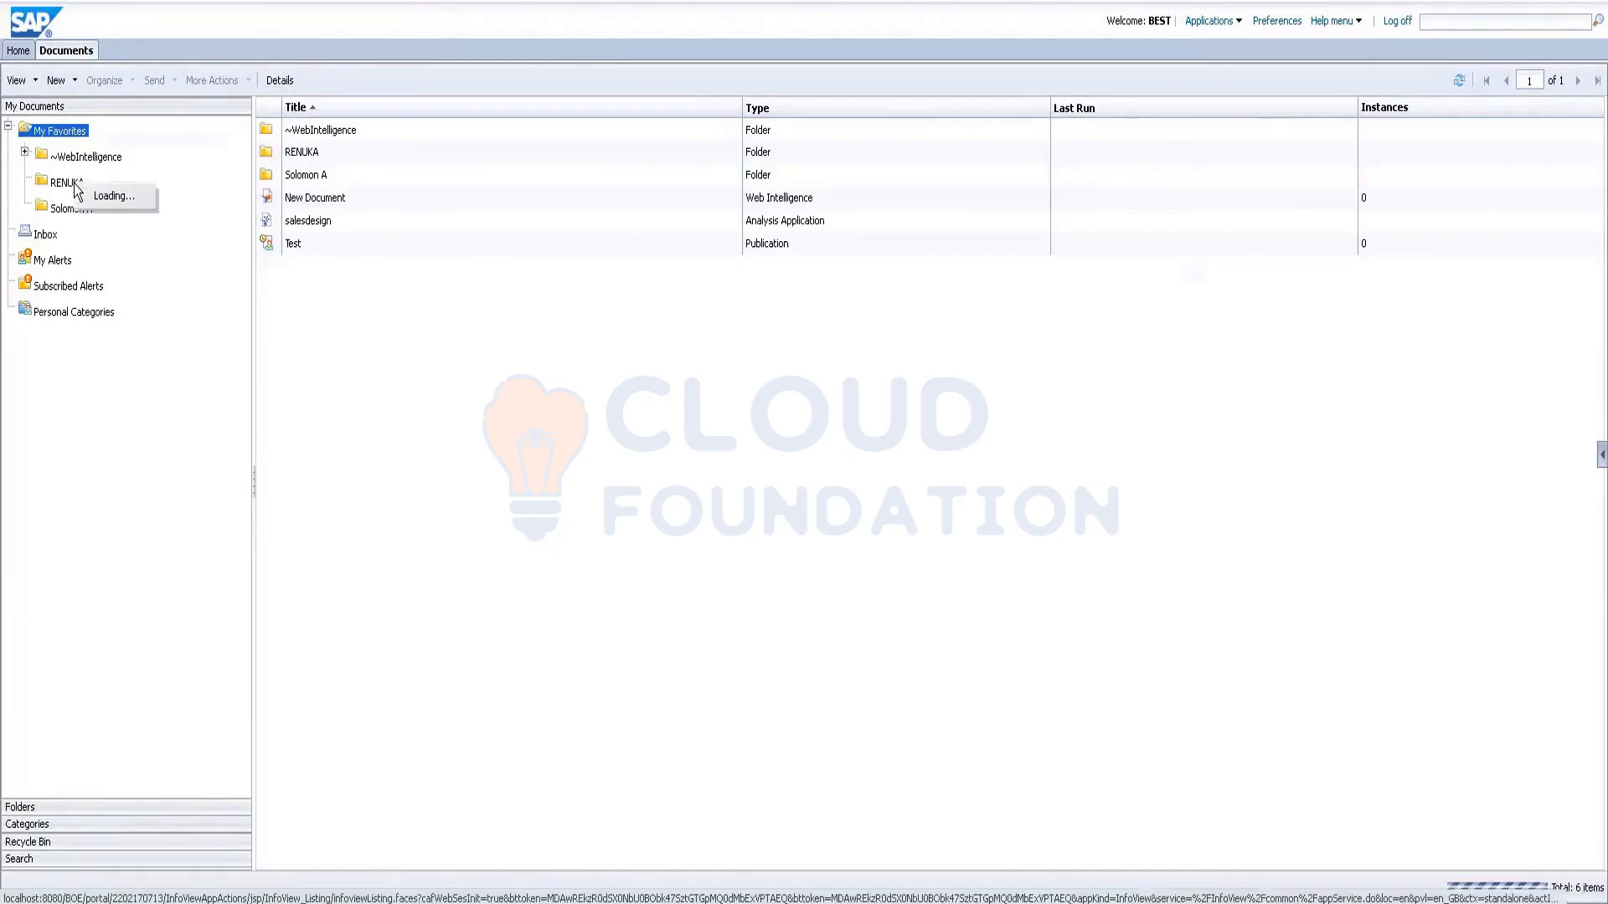
pyautogui.moveTo(122, 287)
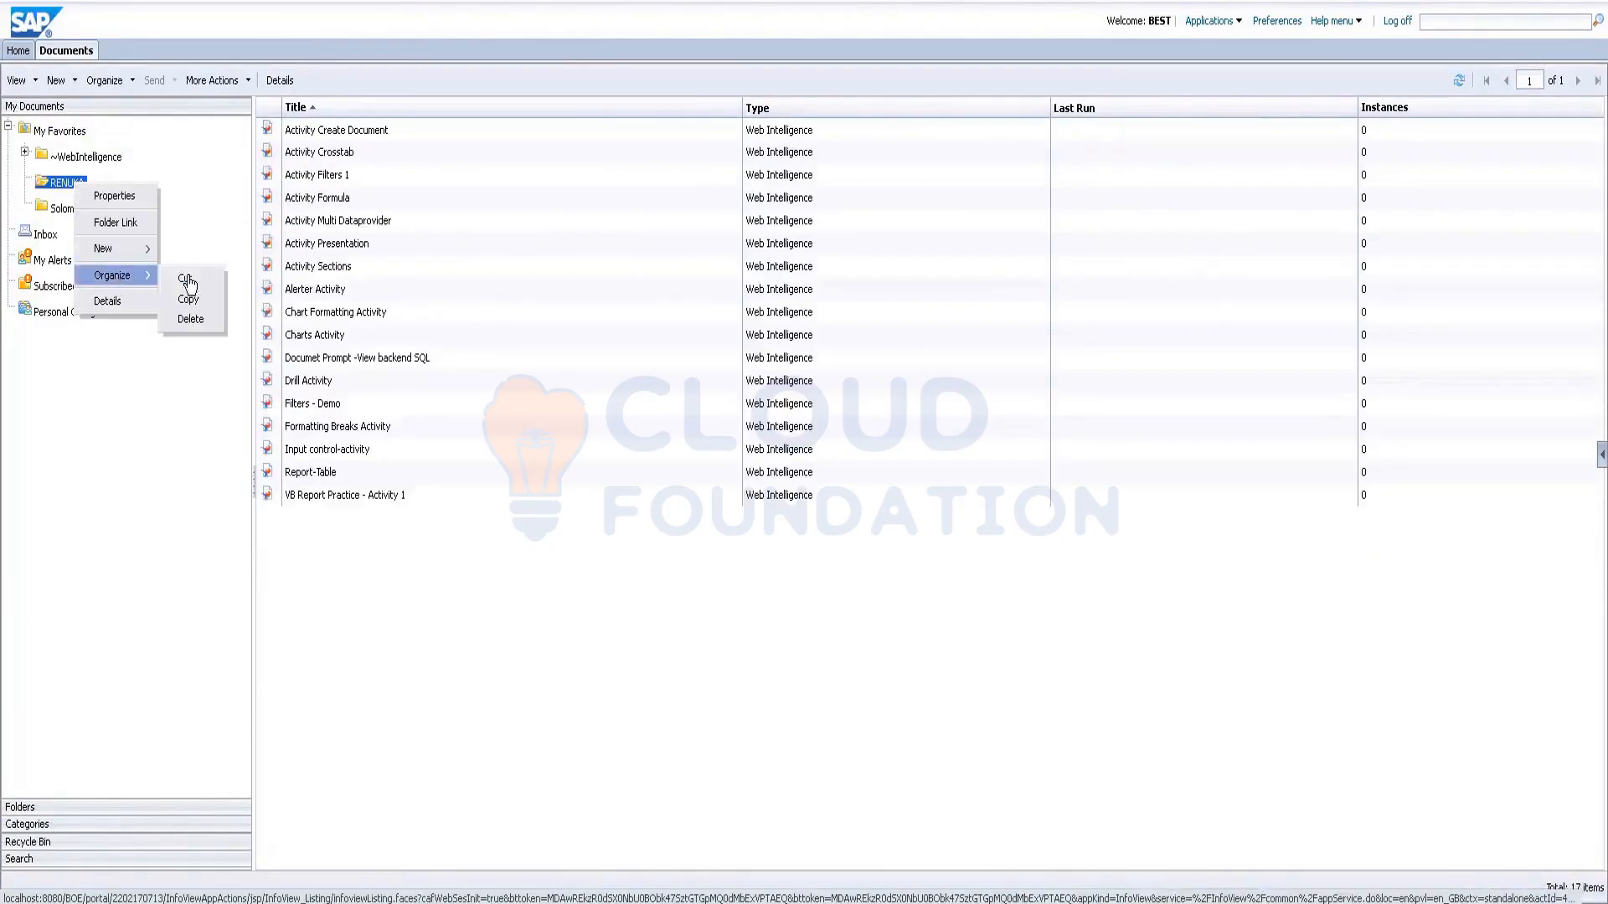
pyautogui.click(188, 299)
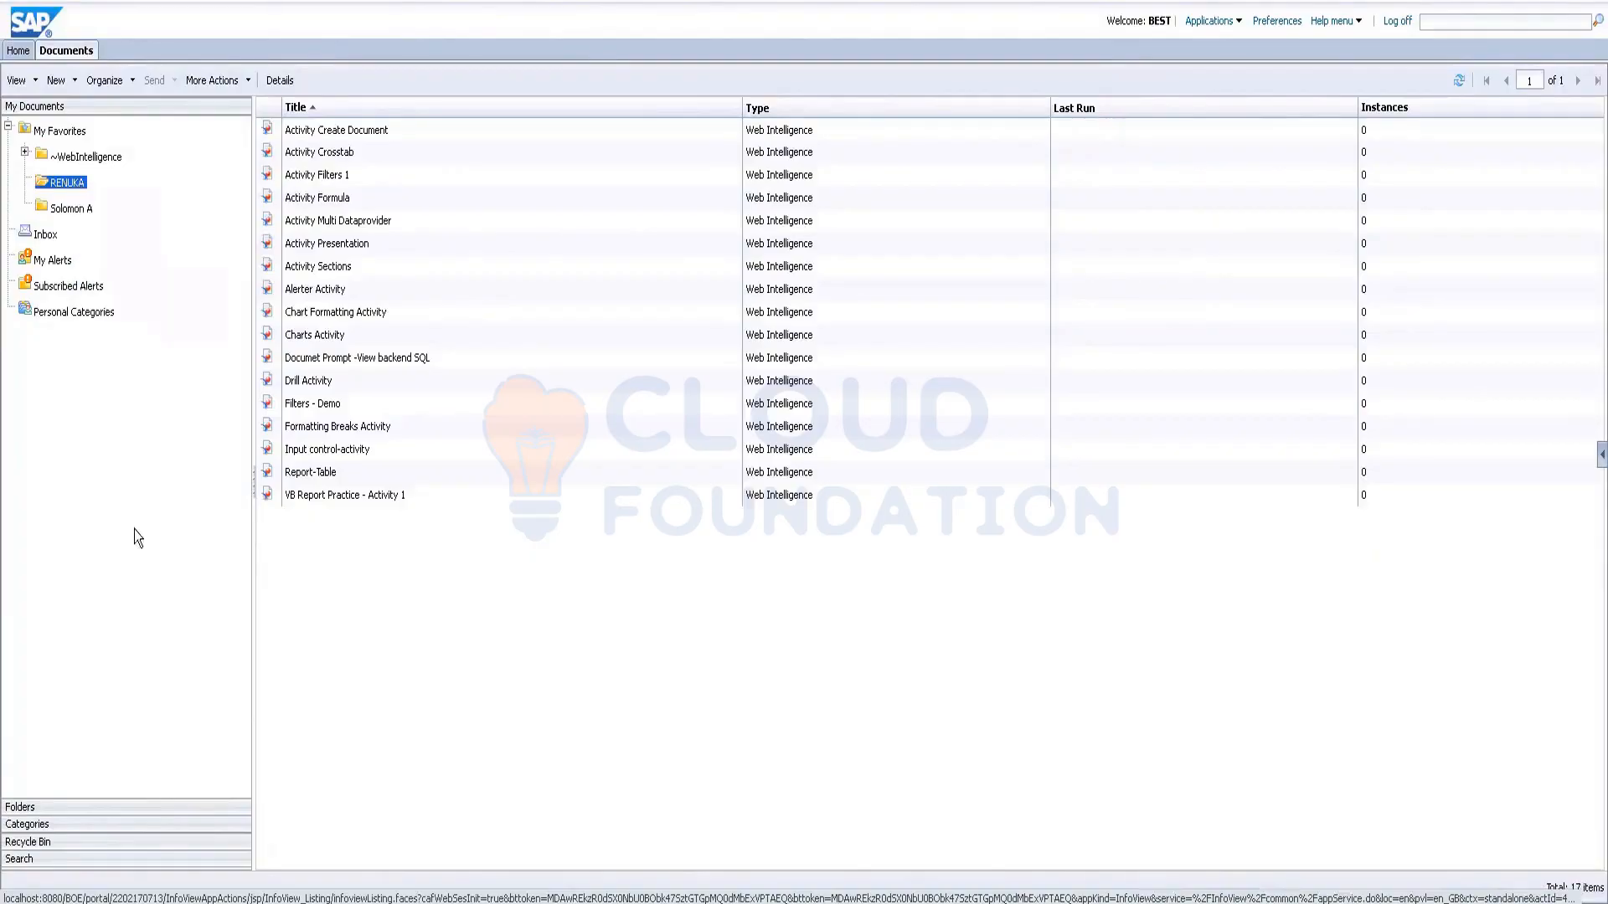
# Step: Paste RENUKA into Public Folders, refresh the list, and open the new RENUKA folder
pyautogui.click(33, 806)
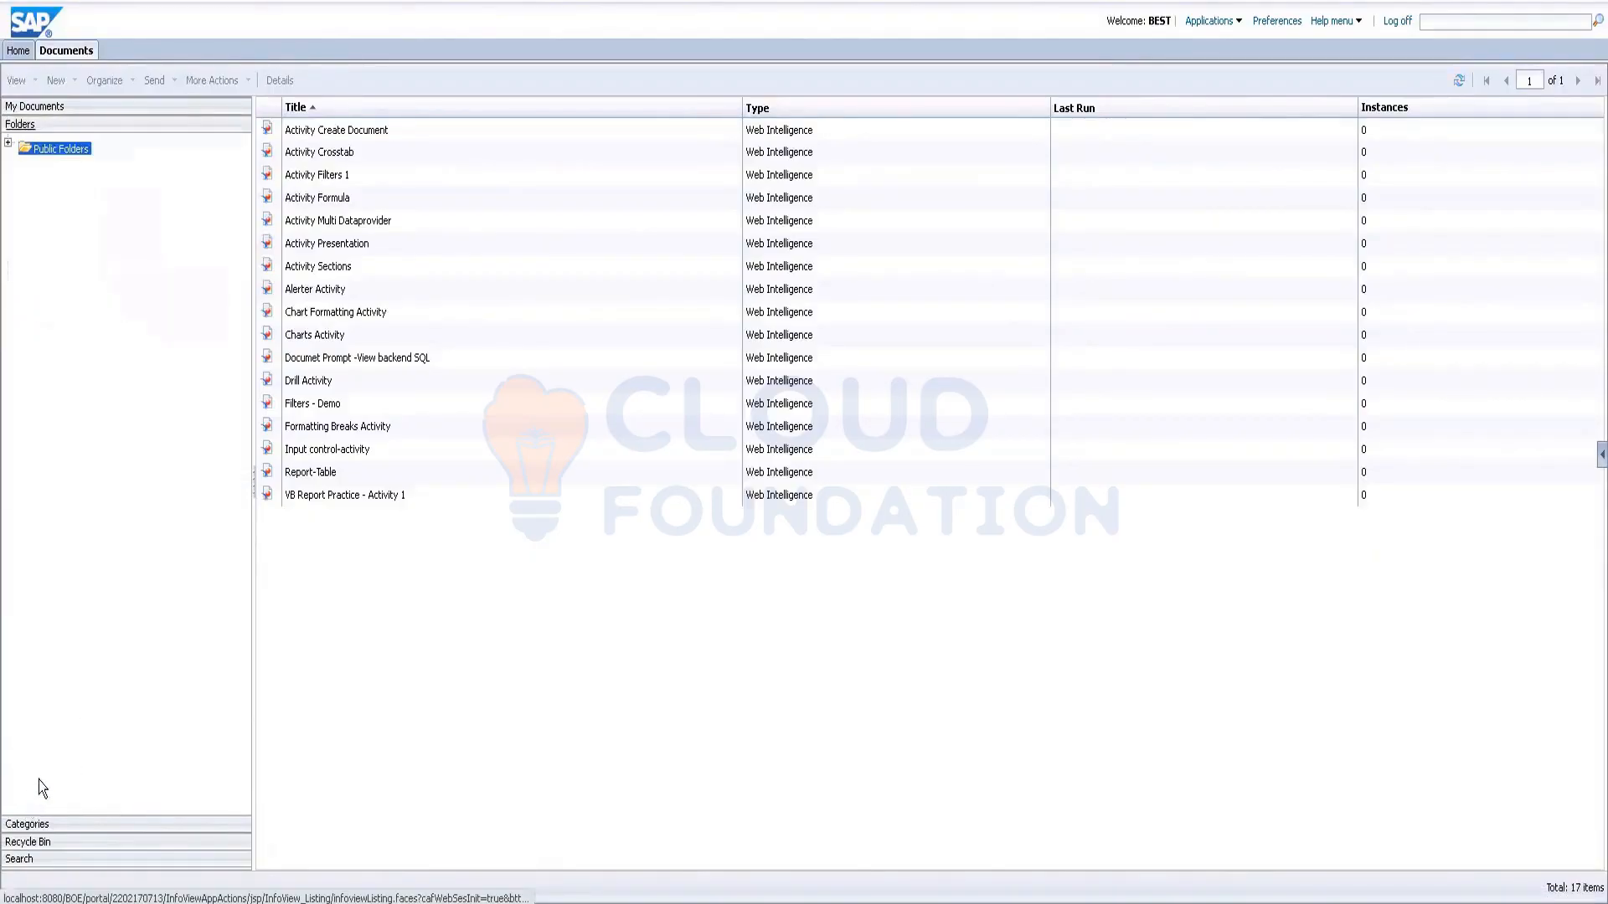
pyautogui.rightClick(309, 630)
pyautogui.moveTo(342, 730)
pyautogui.click(429, 721)
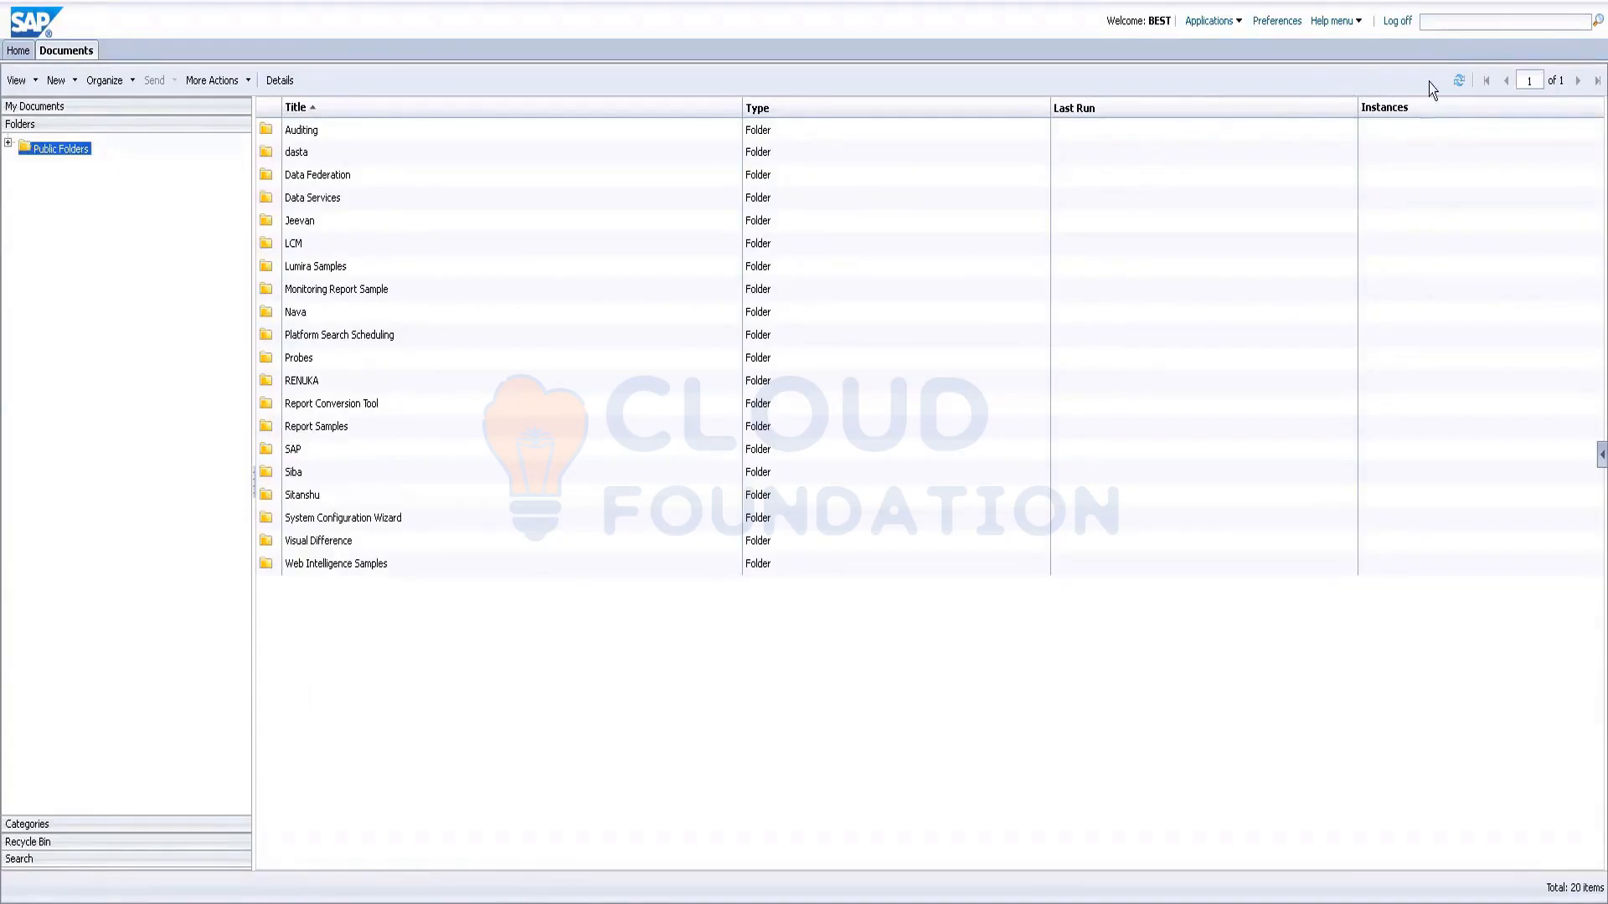
pyautogui.click(1458, 82)
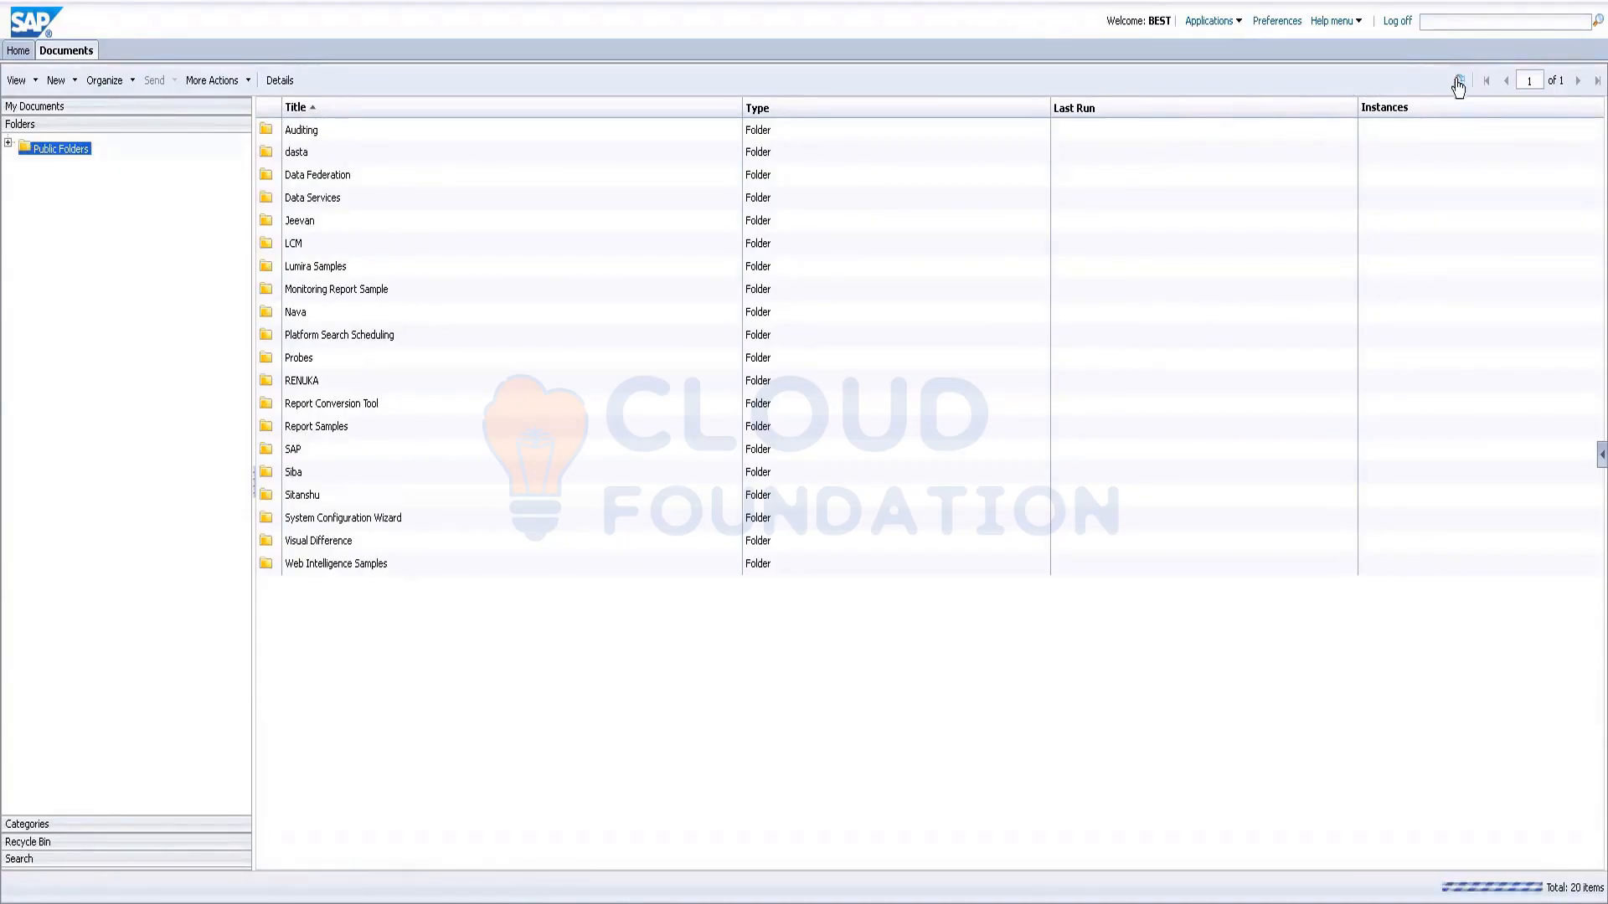
pyautogui.click(307, 390)
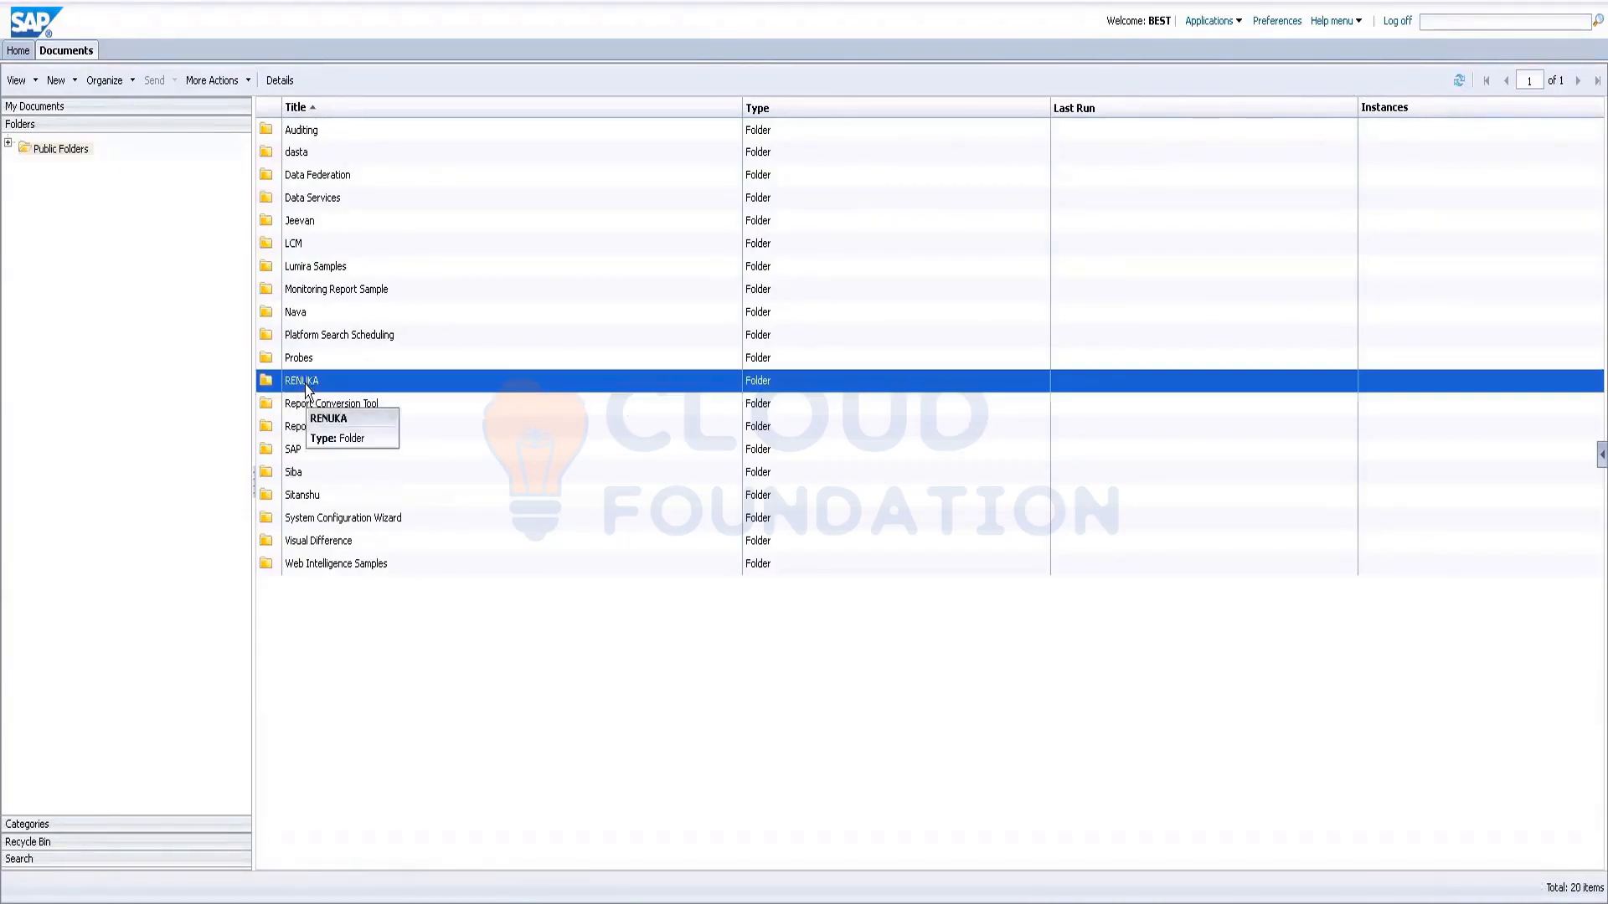
pyautogui.doubleClick(305, 384)
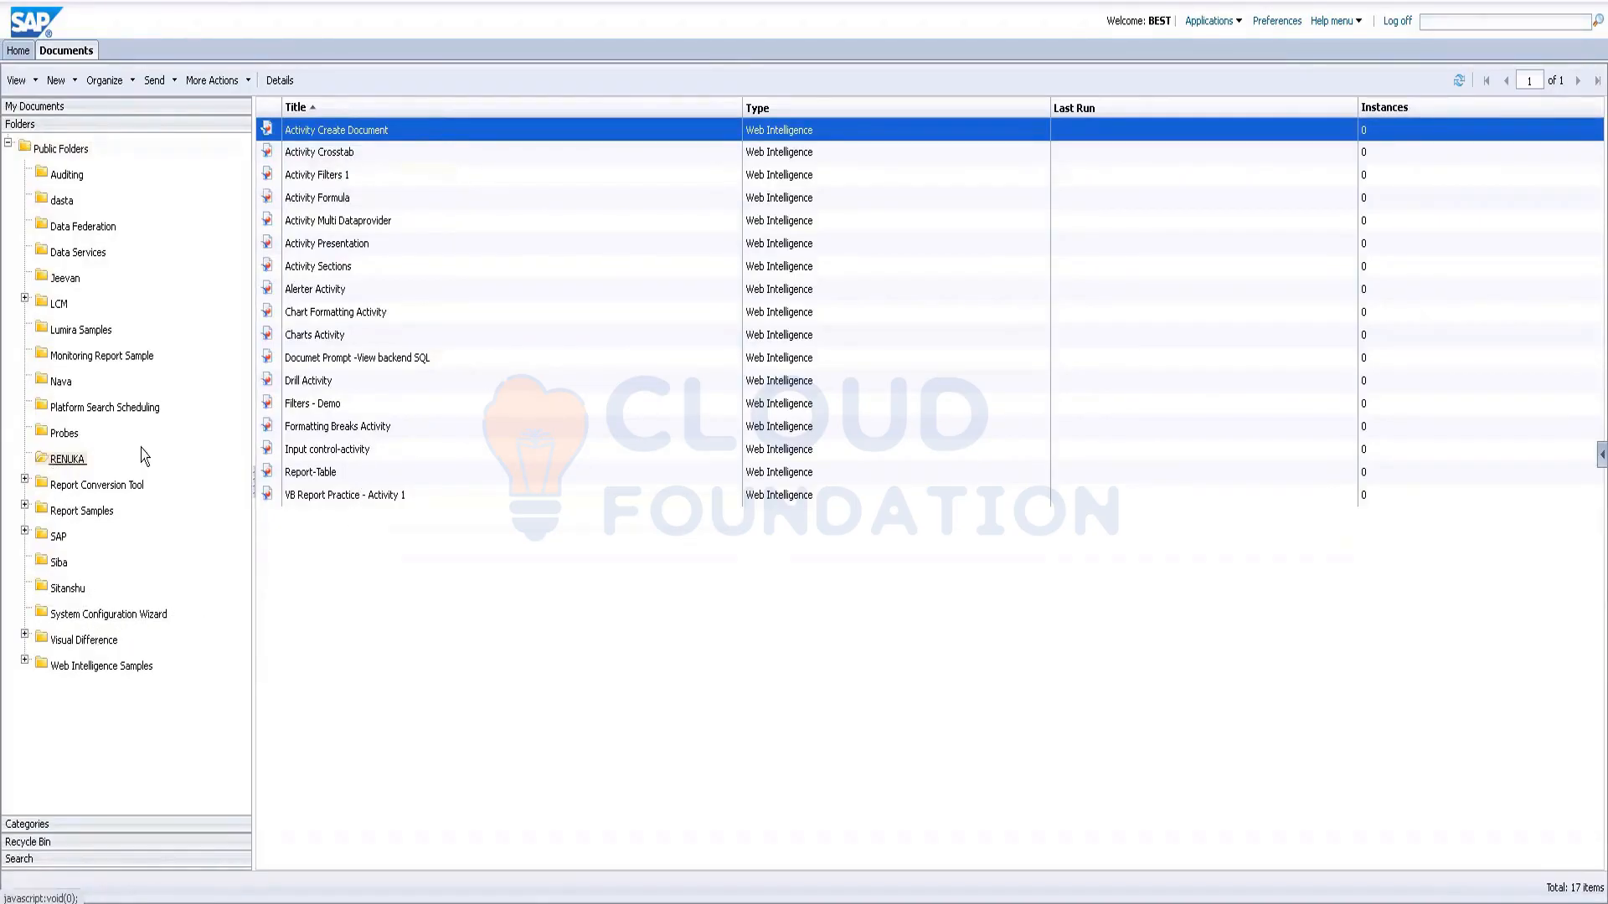
# Step: Open the Activity Create Document report from the public RENUKA folder
pyautogui.click(48, 106)
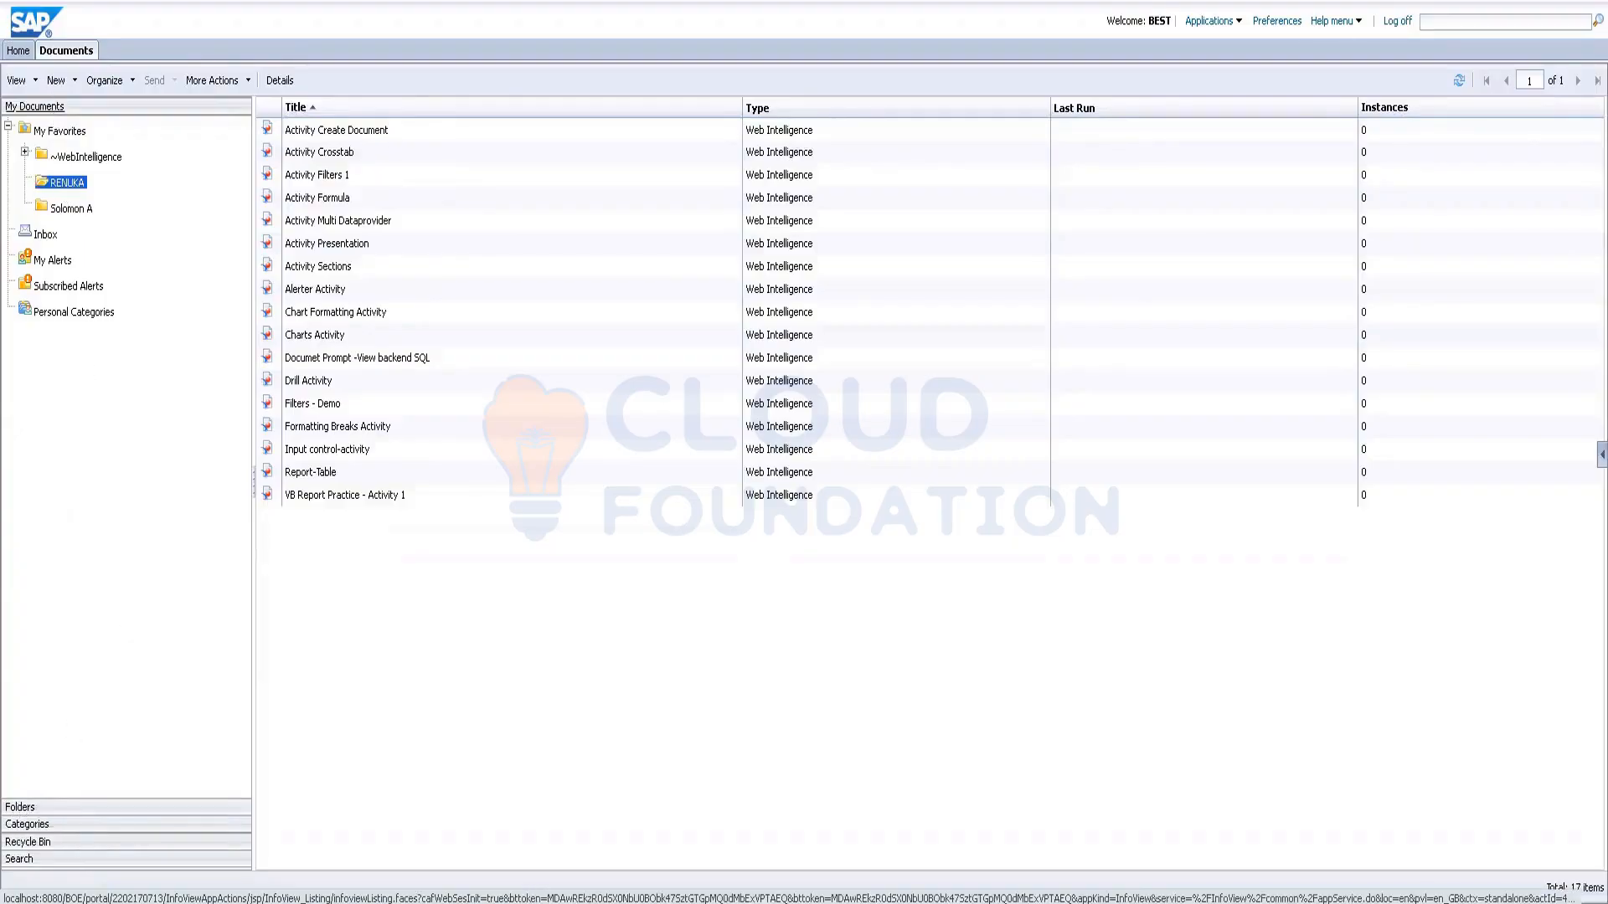
pyautogui.click(11, 808)
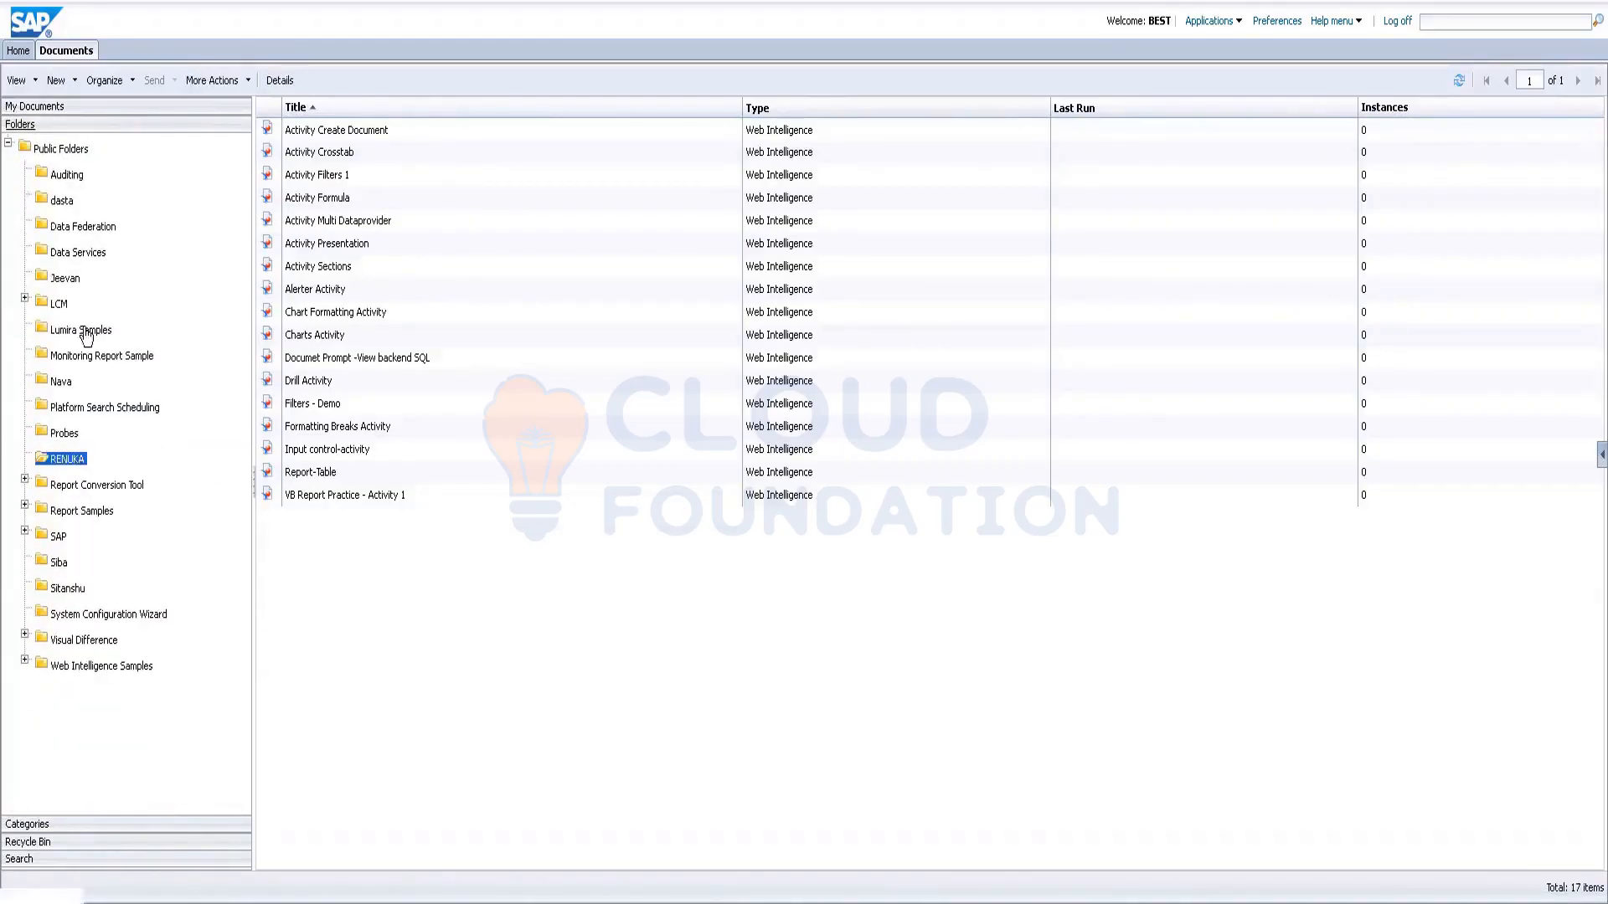
pyautogui.click(59, 459)
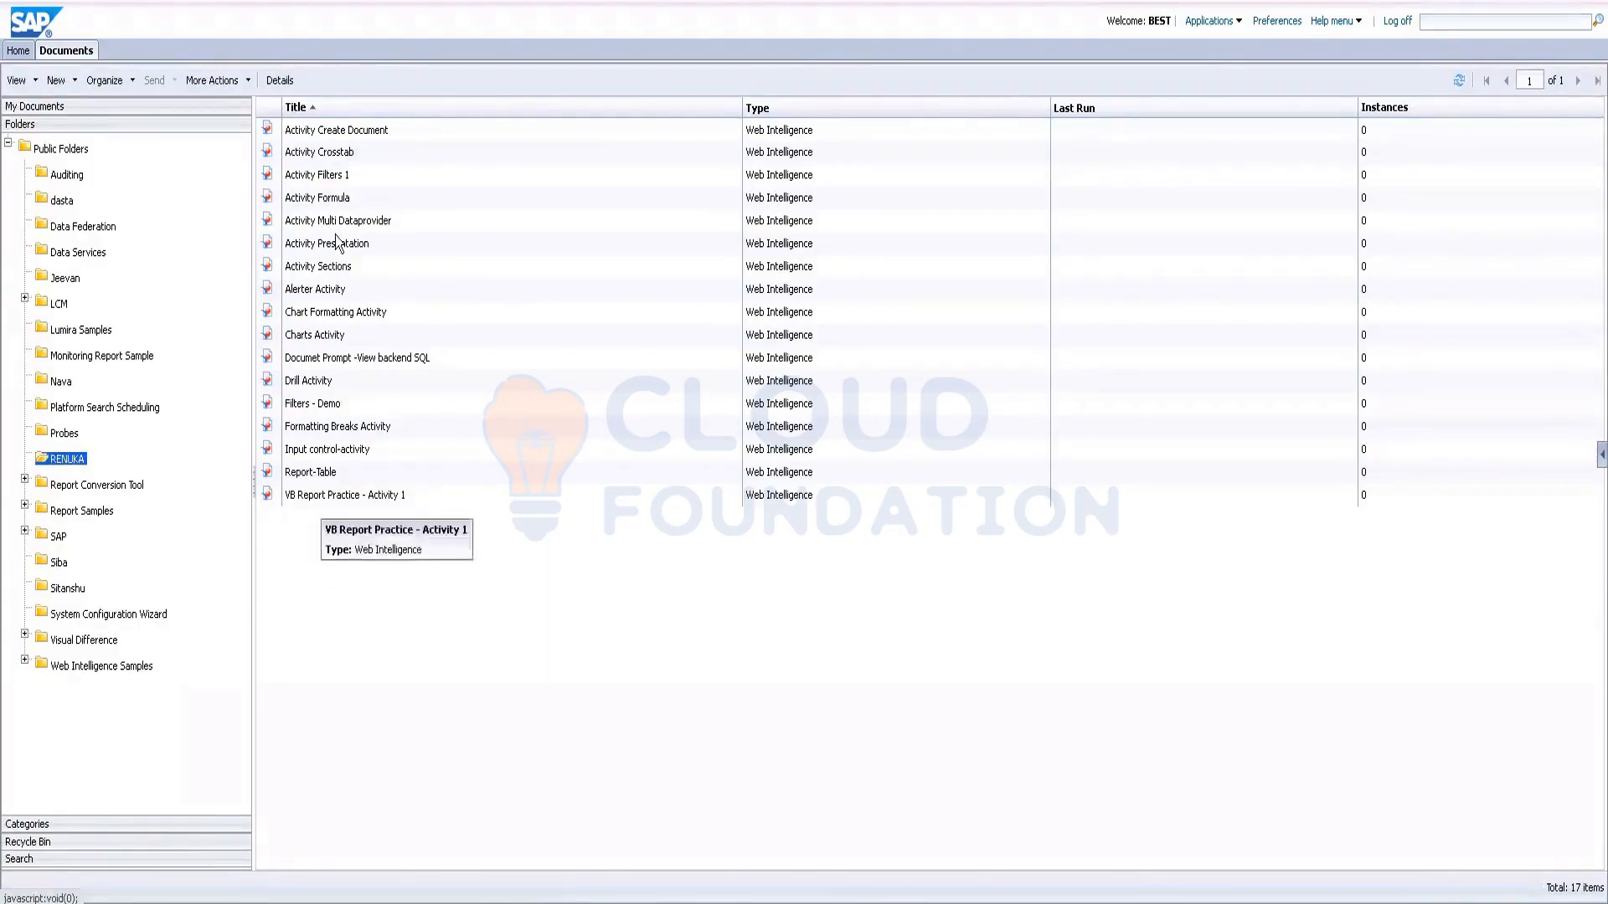
pyautogui.doubleClick(374, 129)
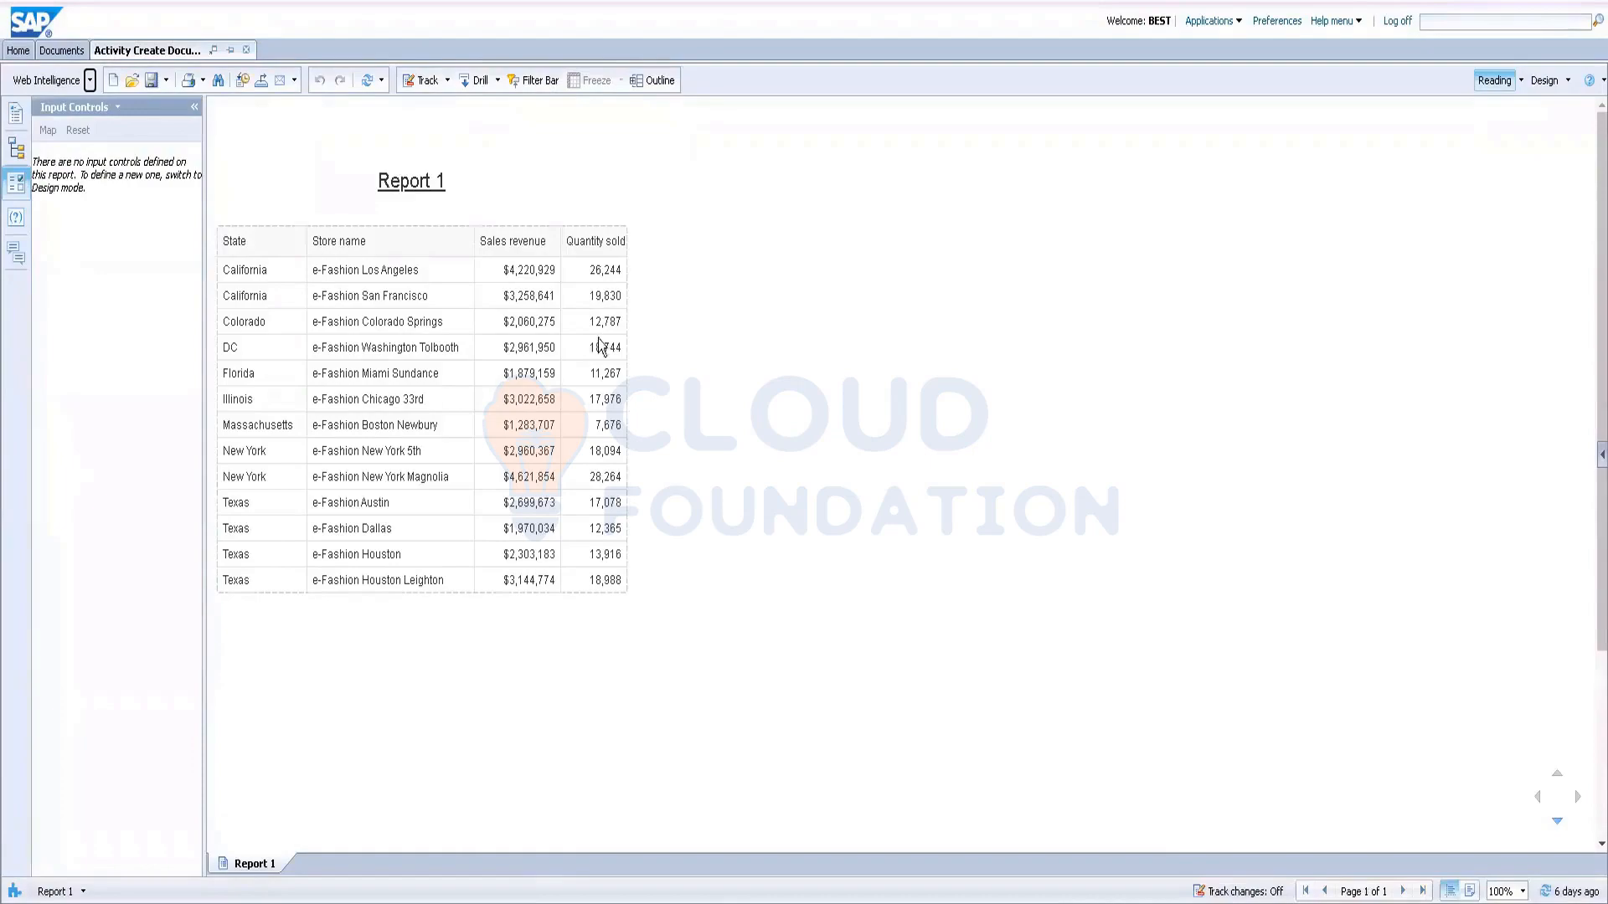
# Step: Close Activity Create Document, glance at Activity Crosstab, then open Activity Formula
pyautogui.click(246, 50)
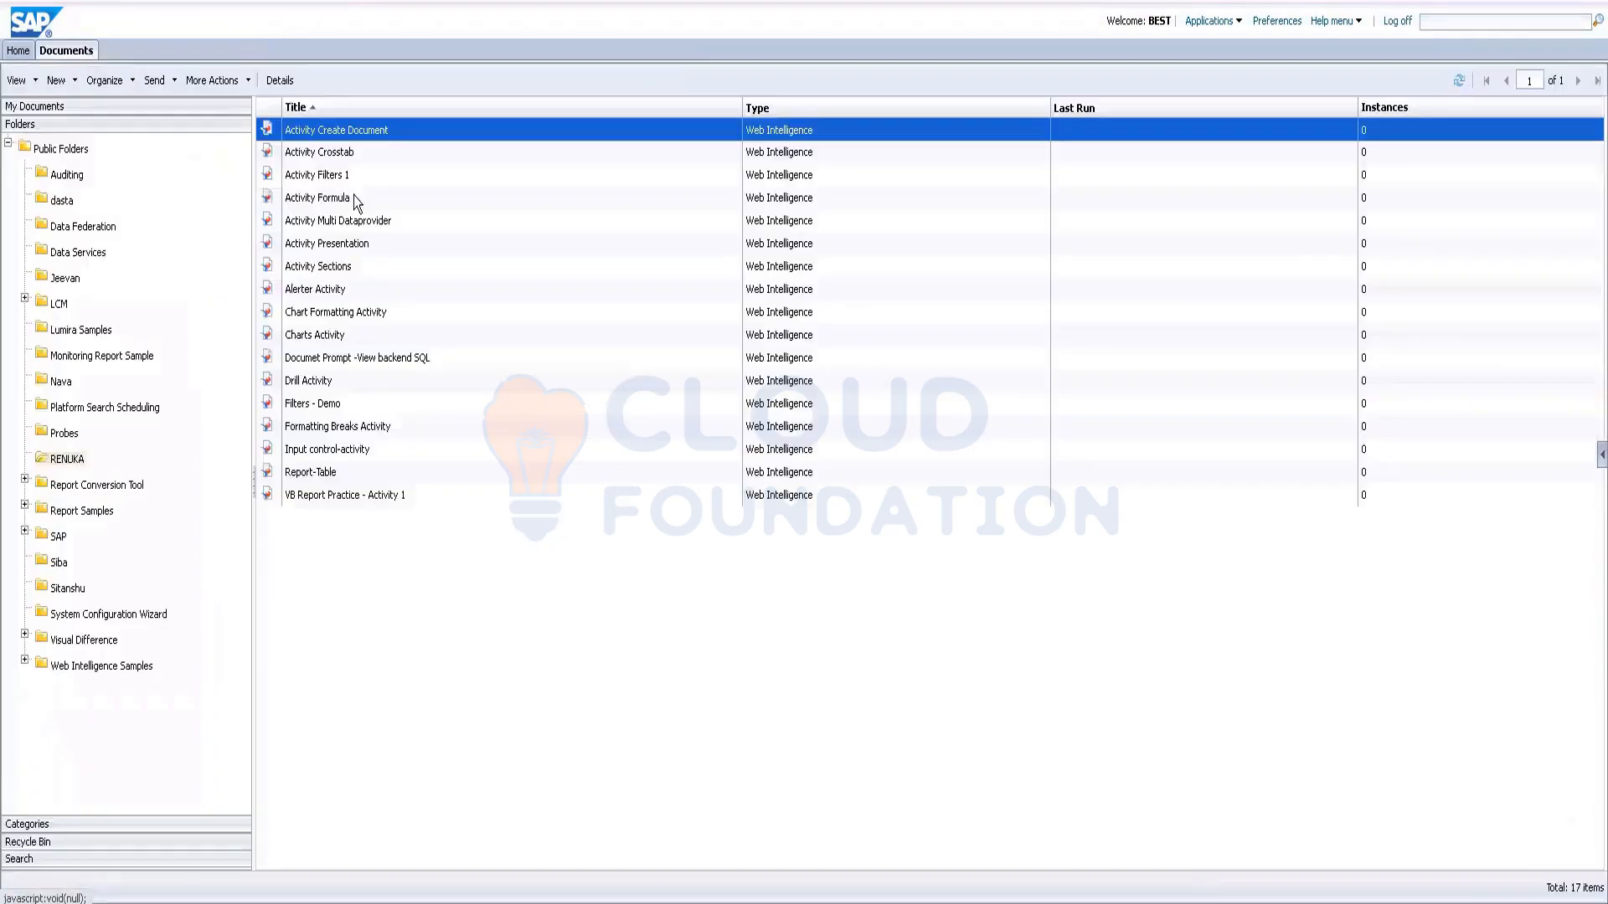
pyautogui.doubleClick(328, 153)
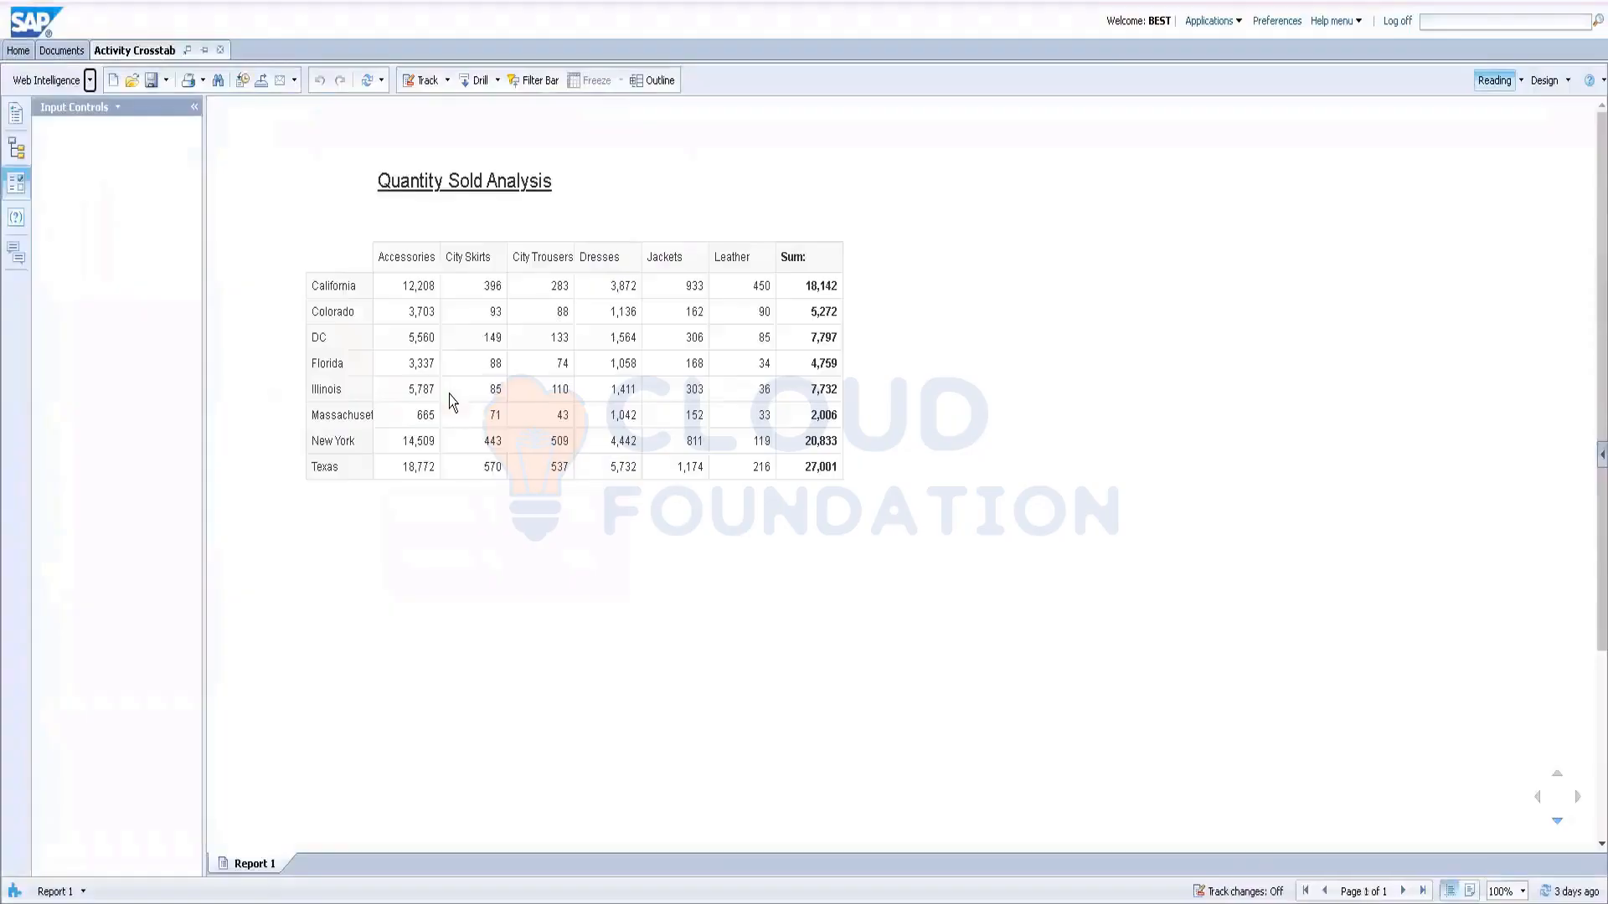
pyautogui.click(220, 49)
pyautogui.doubleClick(323, 199)
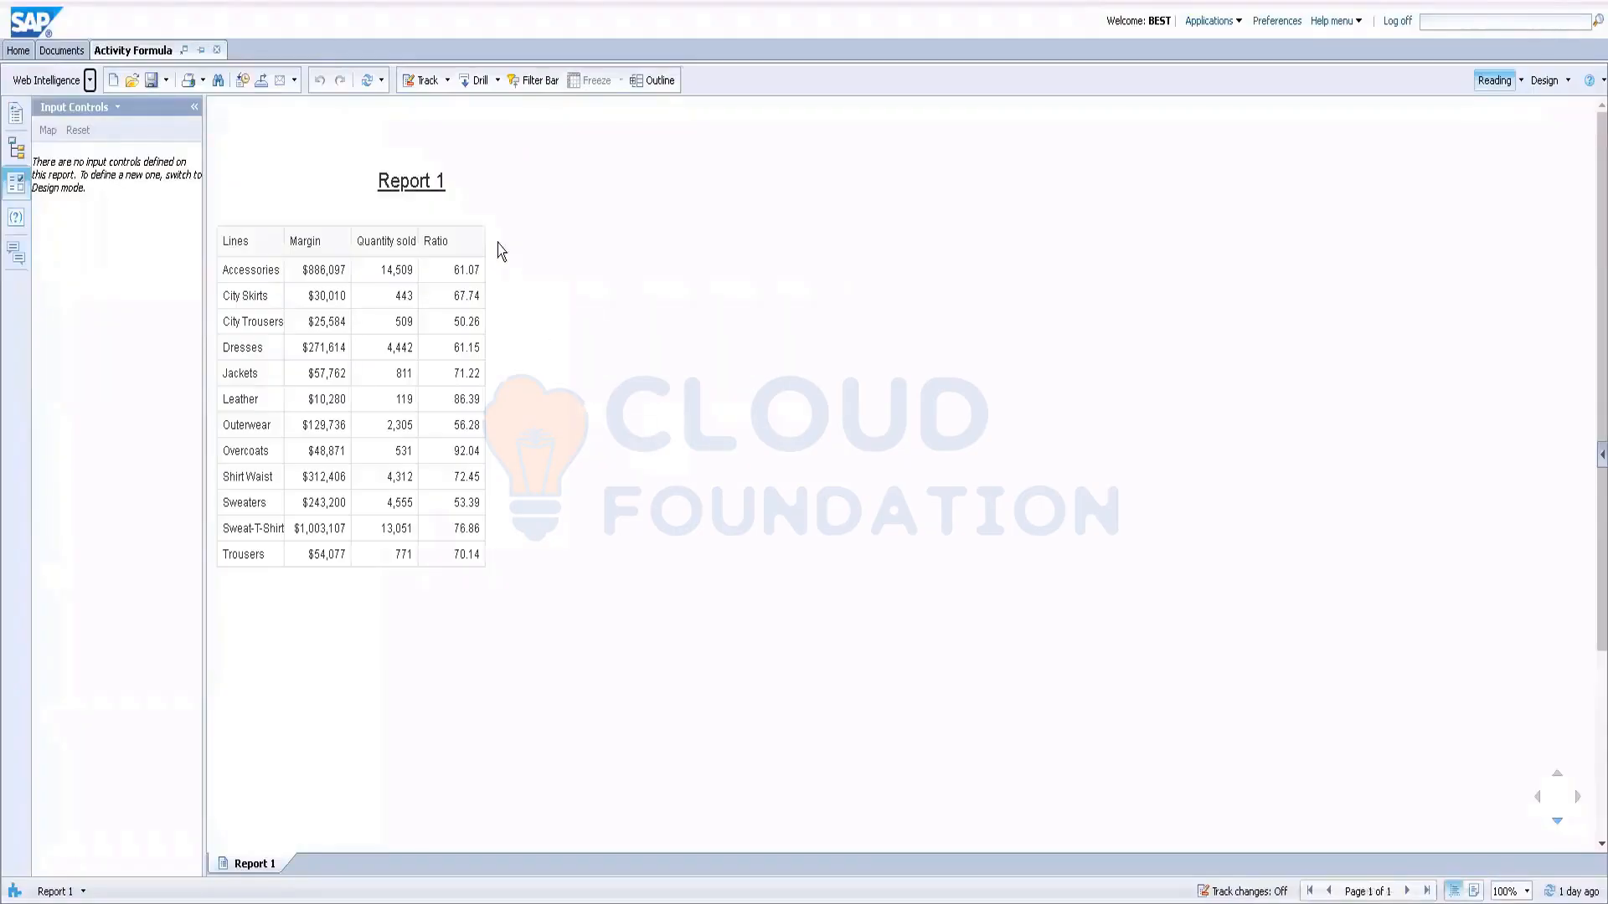
# Step: In Design mode, inspect the Ratio variable's definition, then close Activity Formula
pyautogui.click(467, 373)
pyautogui.click(1289, 168)
pyautogui.click(1544, 80)
pyautogui.click(450, 459)
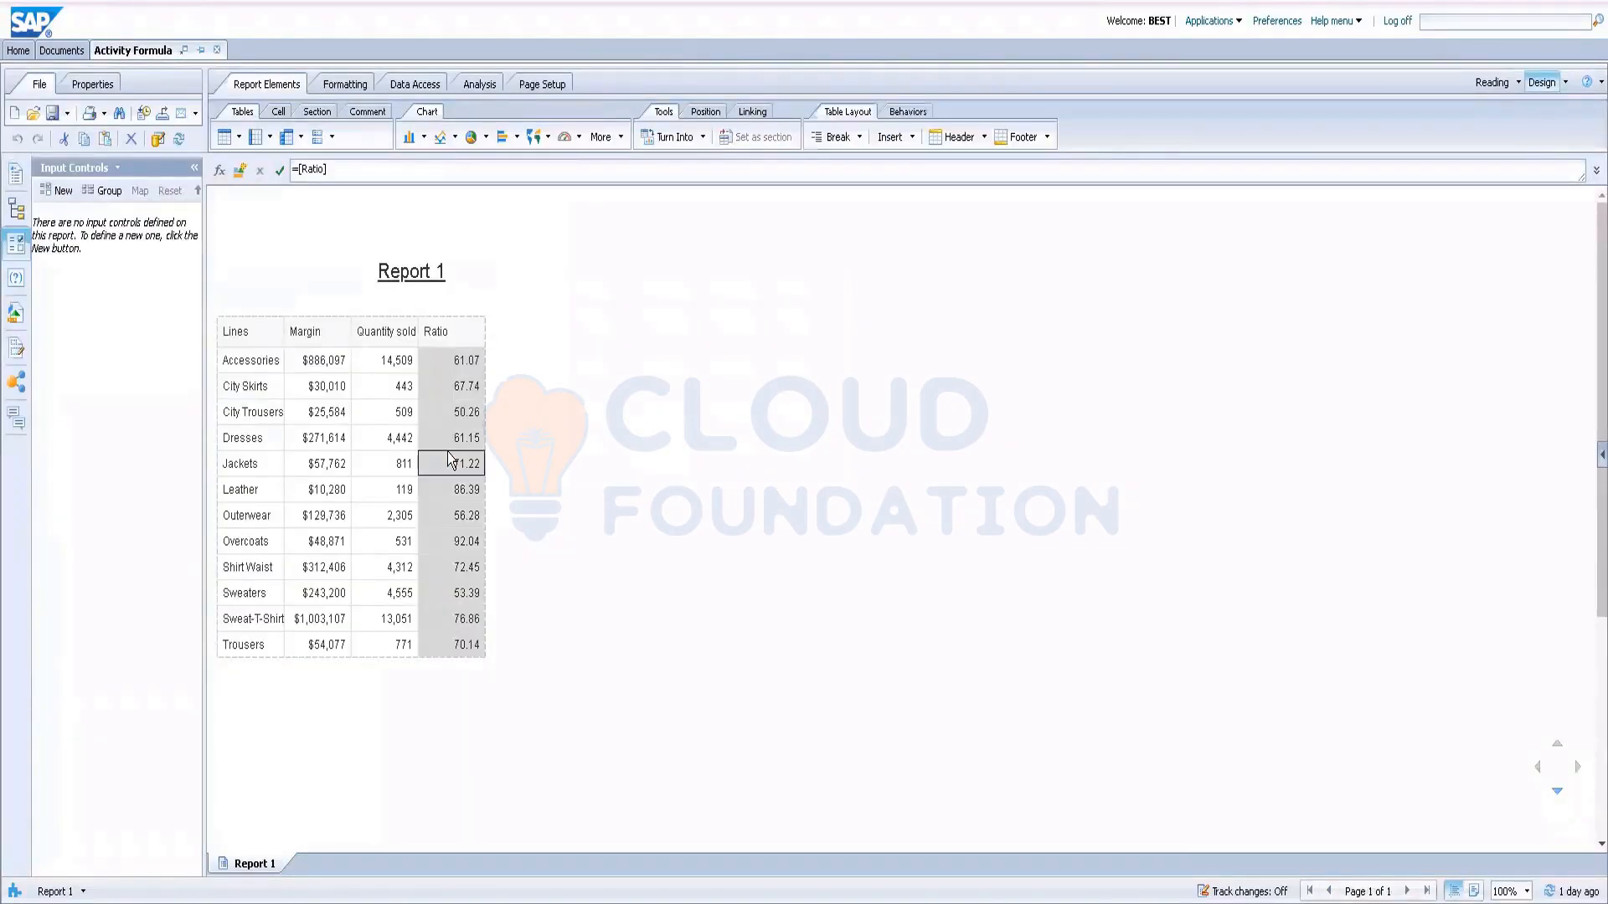
pyautogui.click(16, 314)
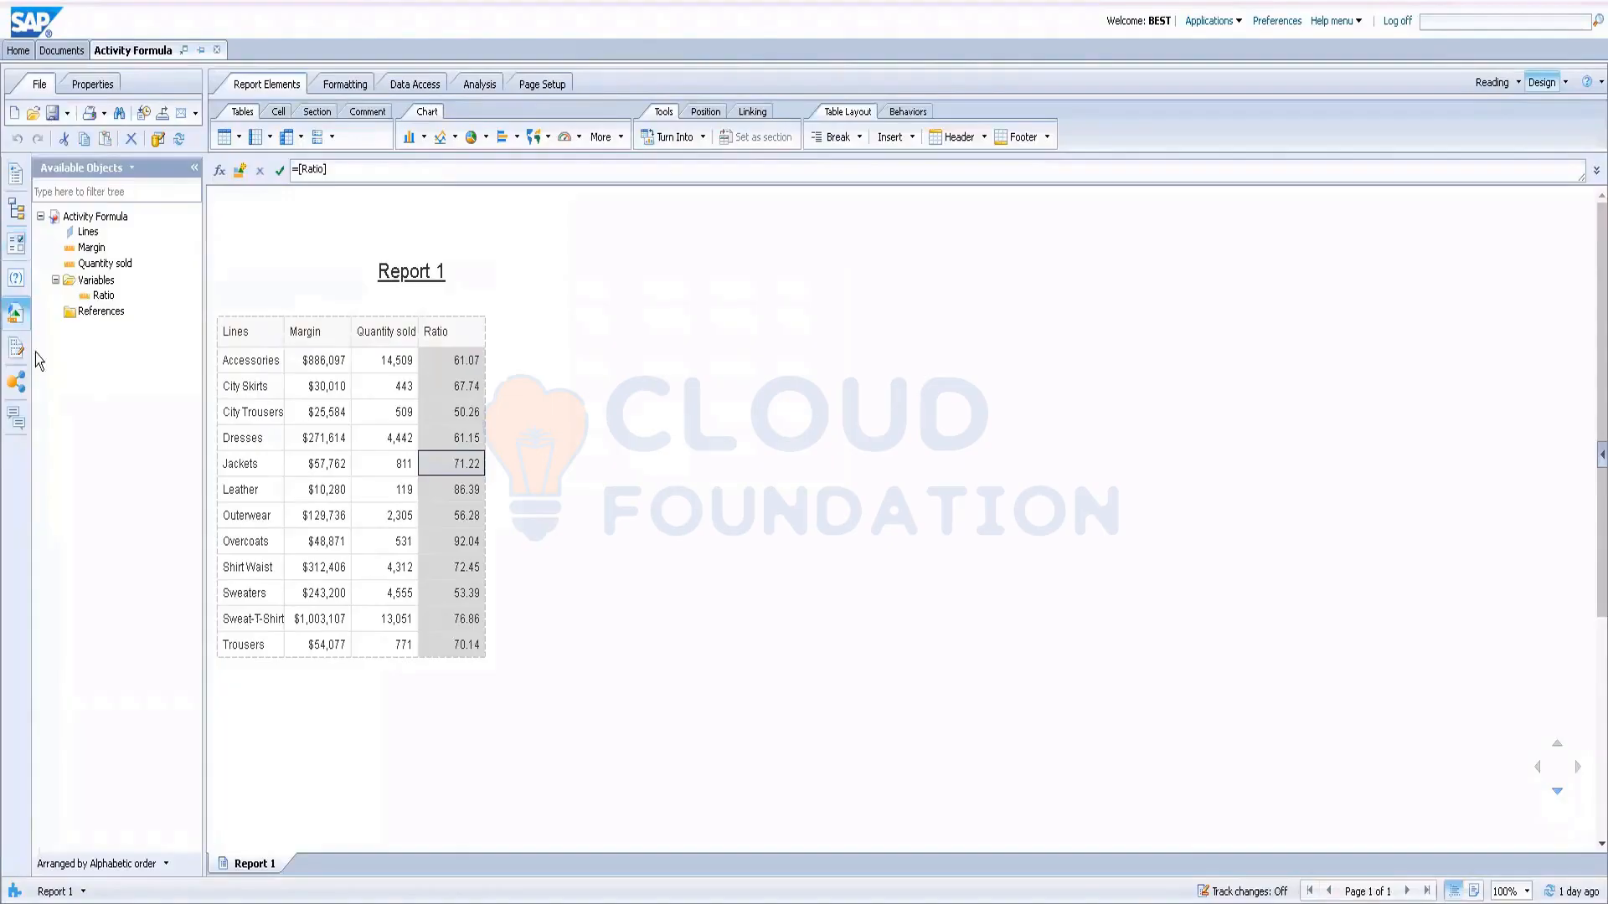
pyautogui.click(107, 295)
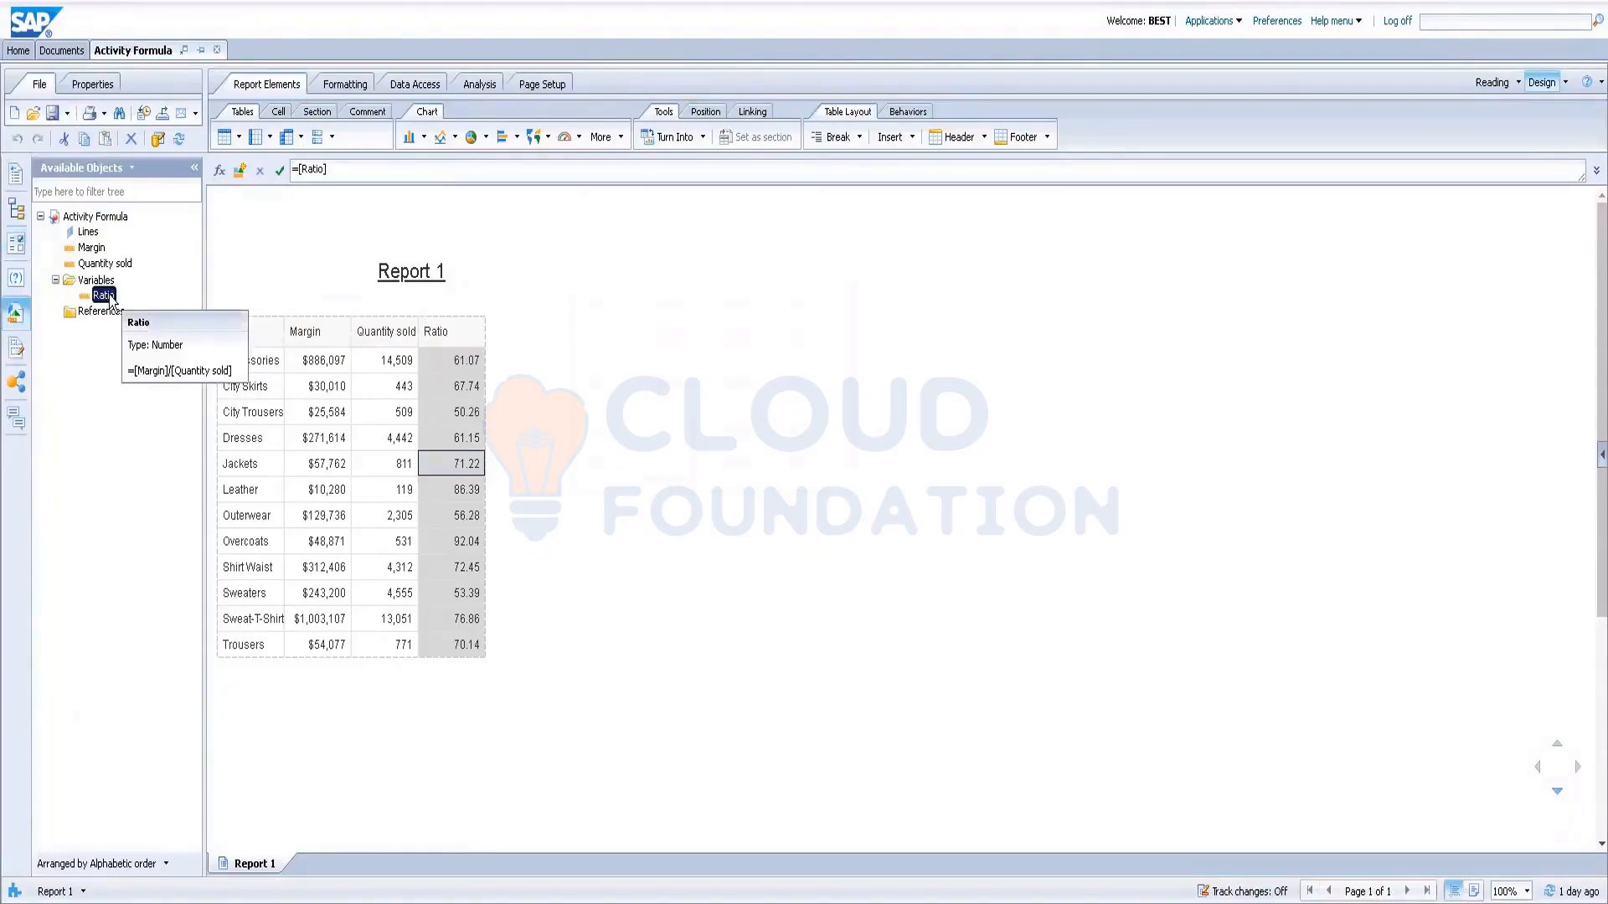
pyautogui.doubleClick(107, 296)
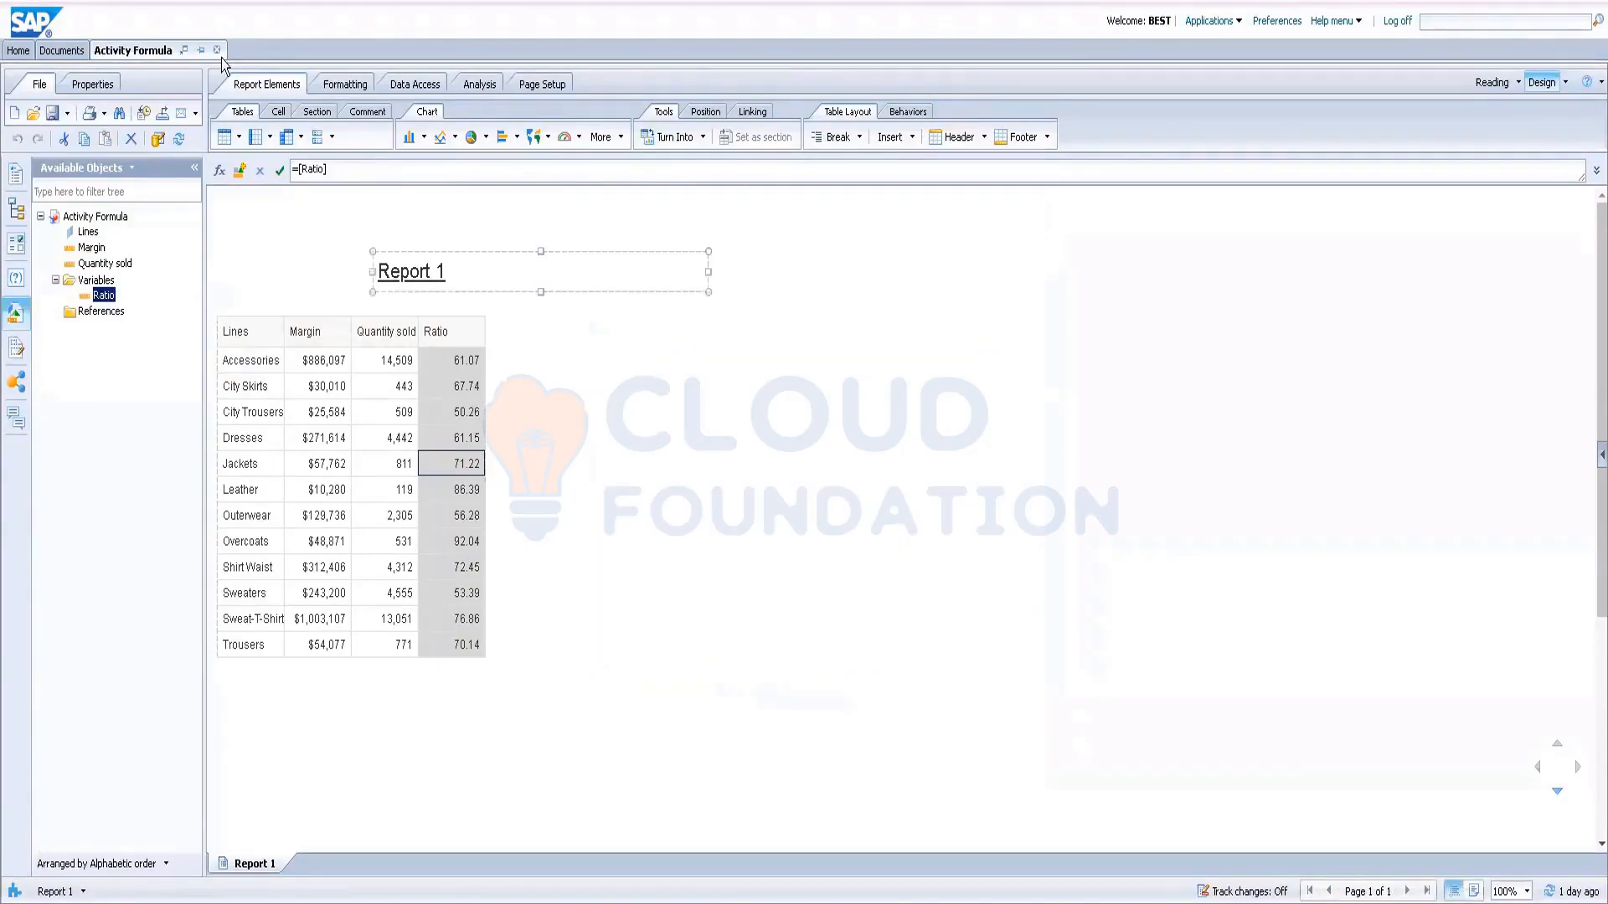
pyautogui.click(218, 50)
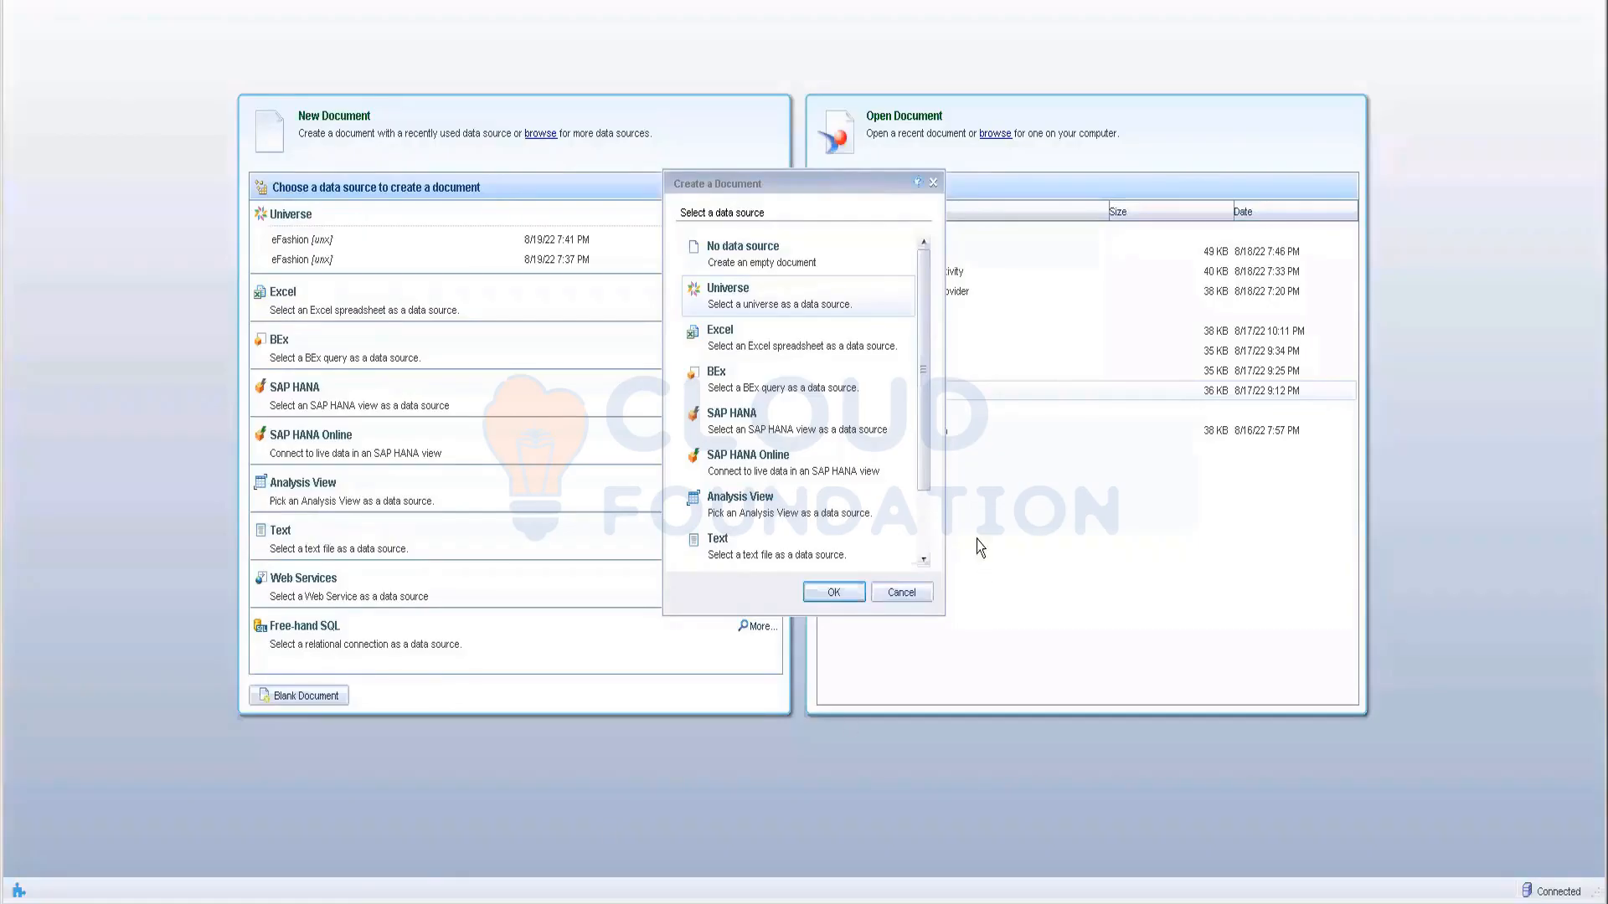
# Step: Cancel the Create a Document dialog and return to the BI launch pad's RENUKA documents
pyautogui.click(917, 593)
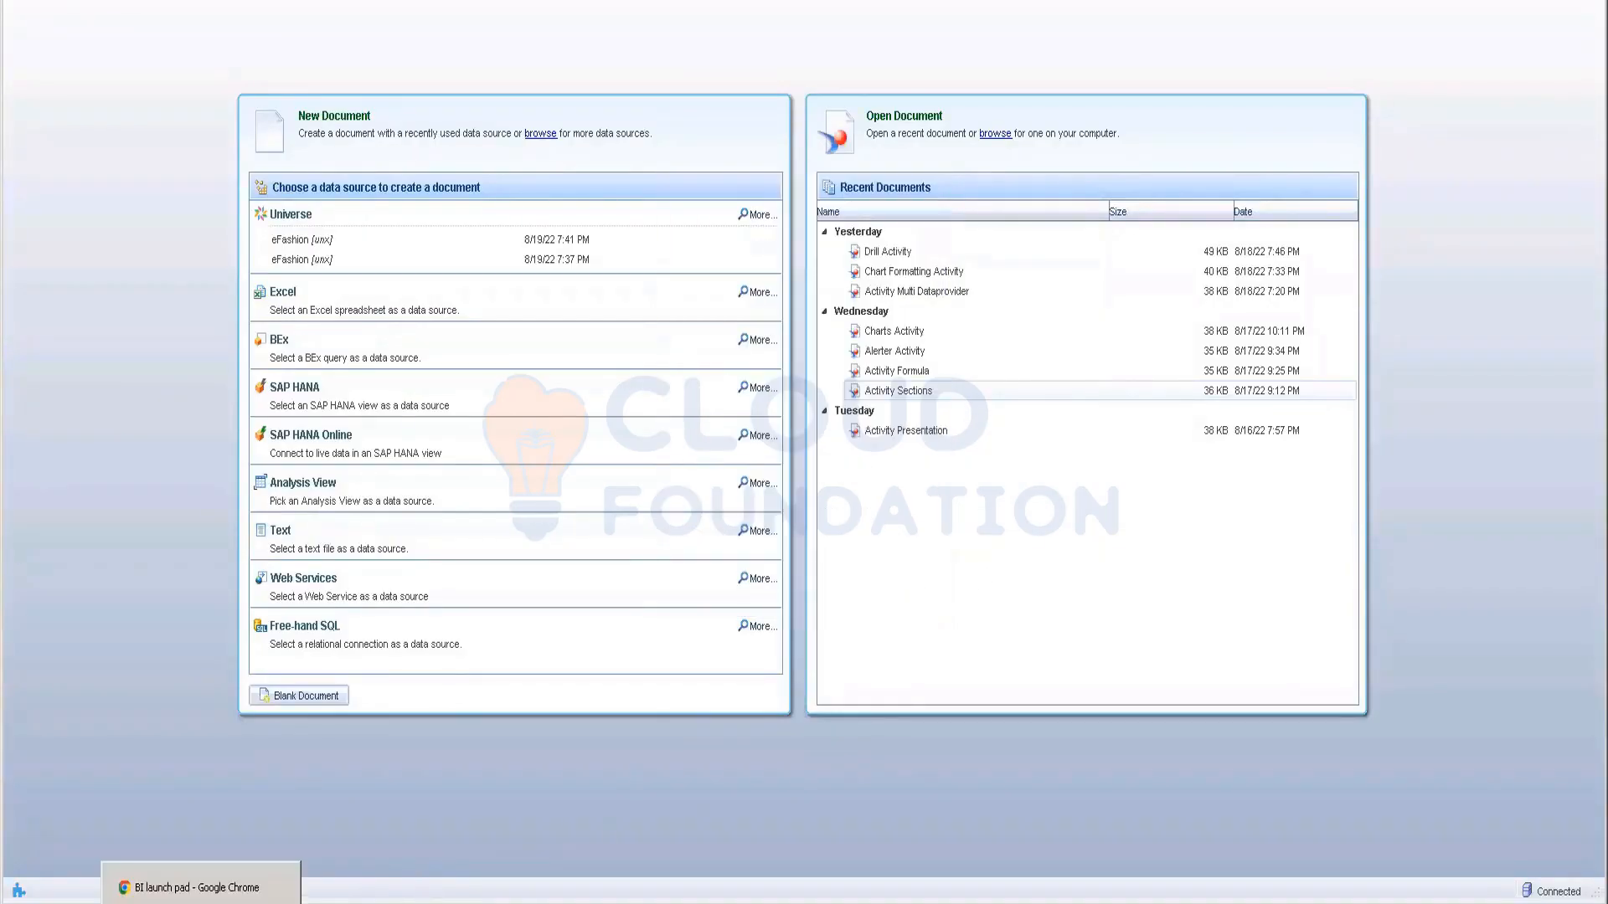
pyautogui.click(201, 889)
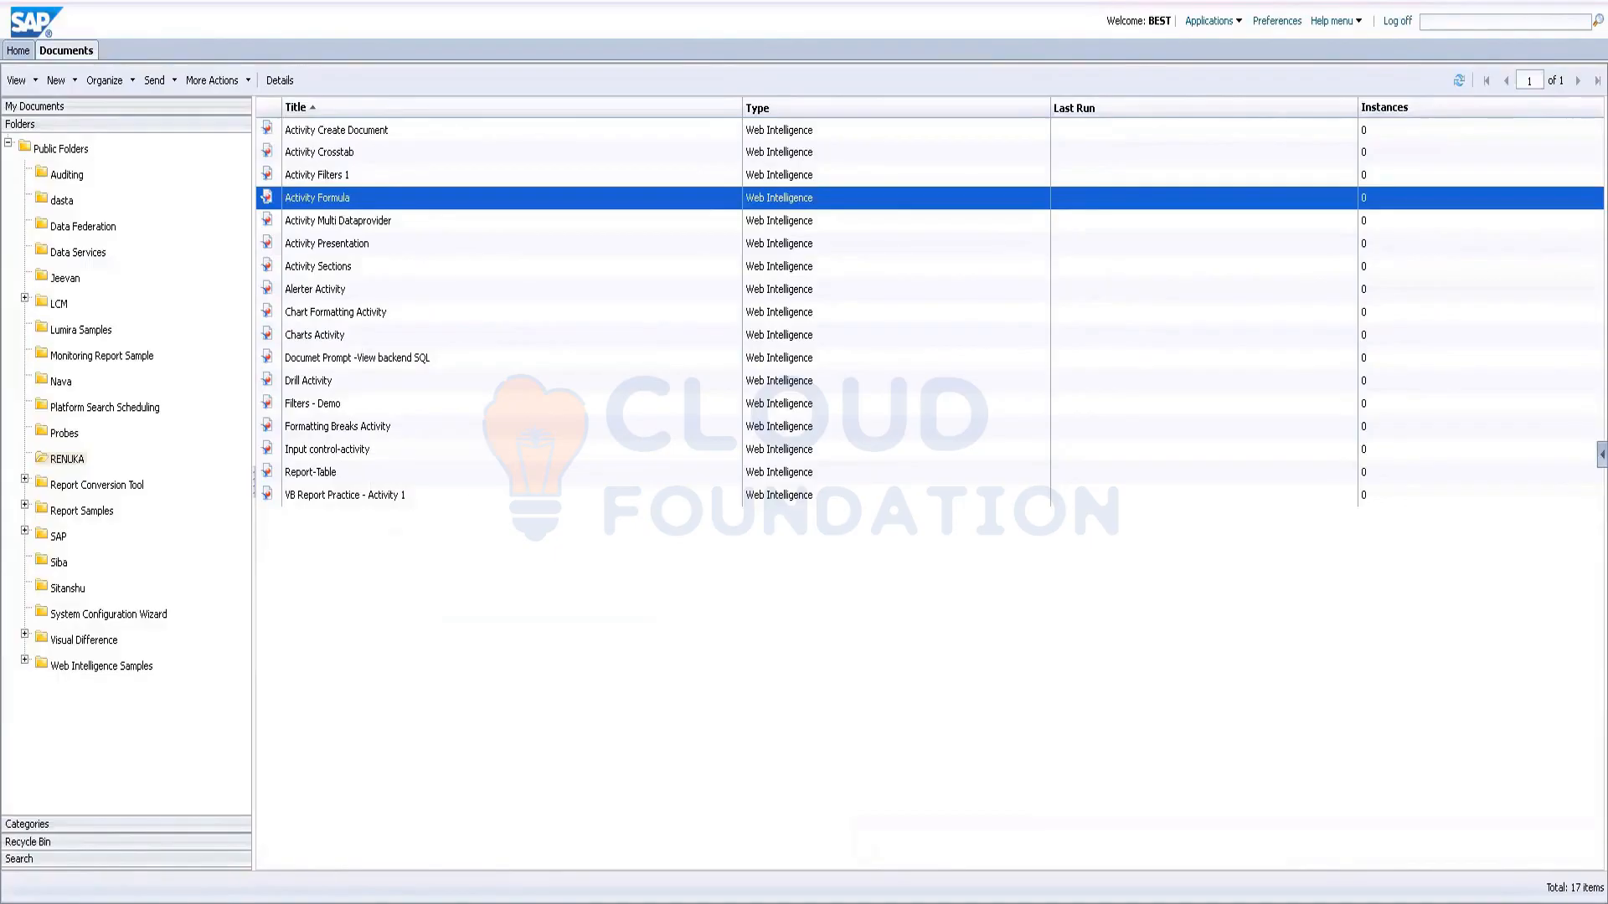
pyautogui.moveTo(285, 901)
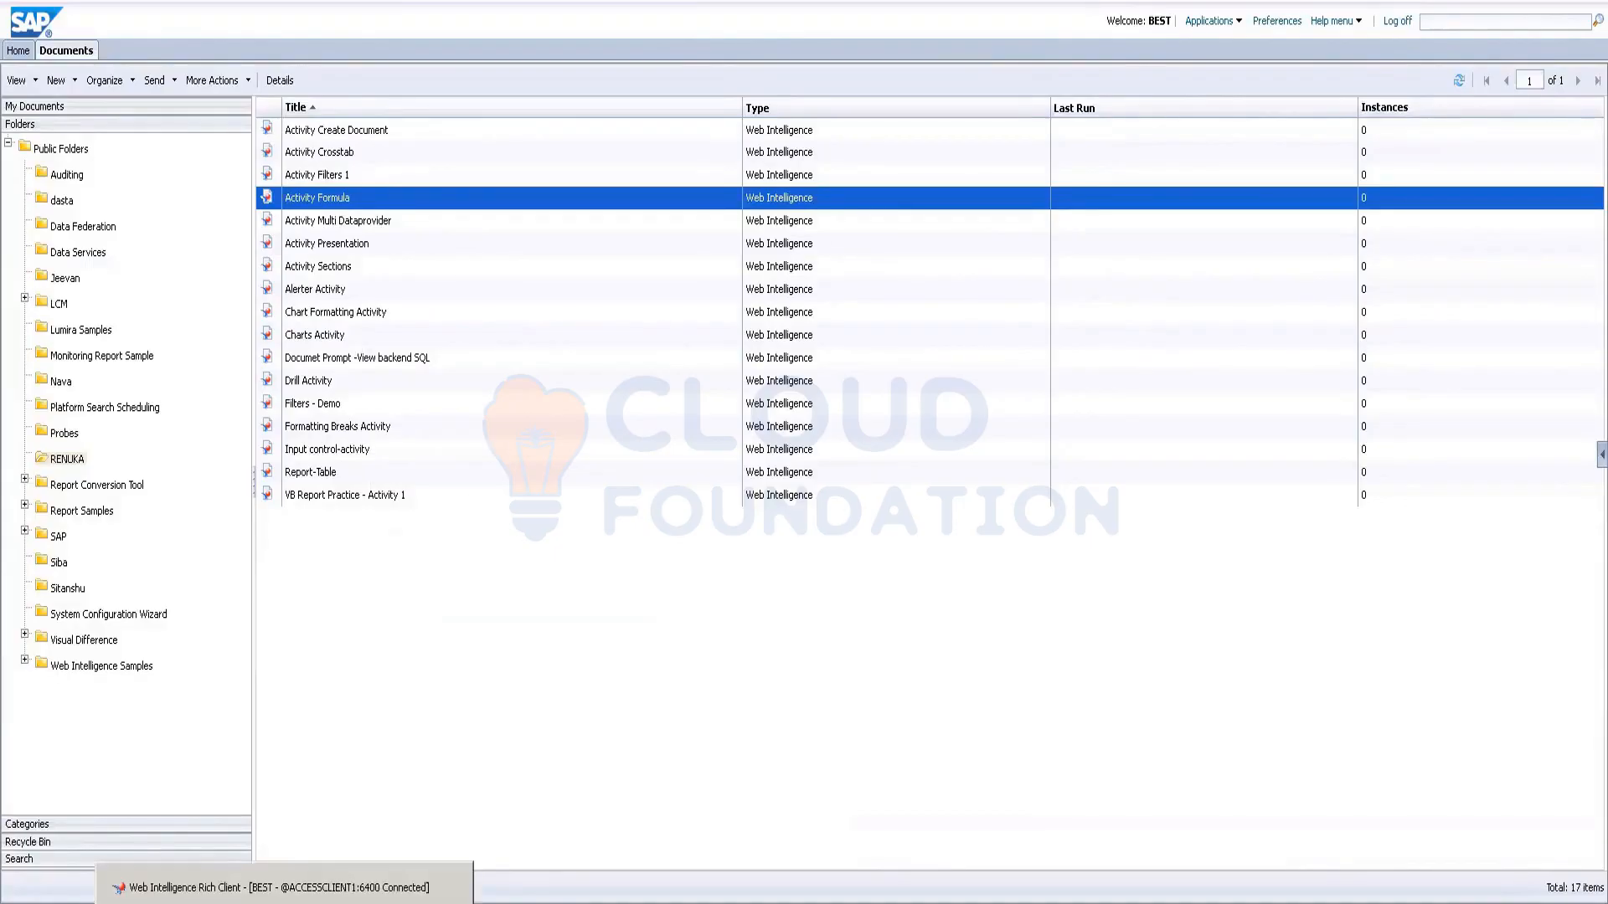